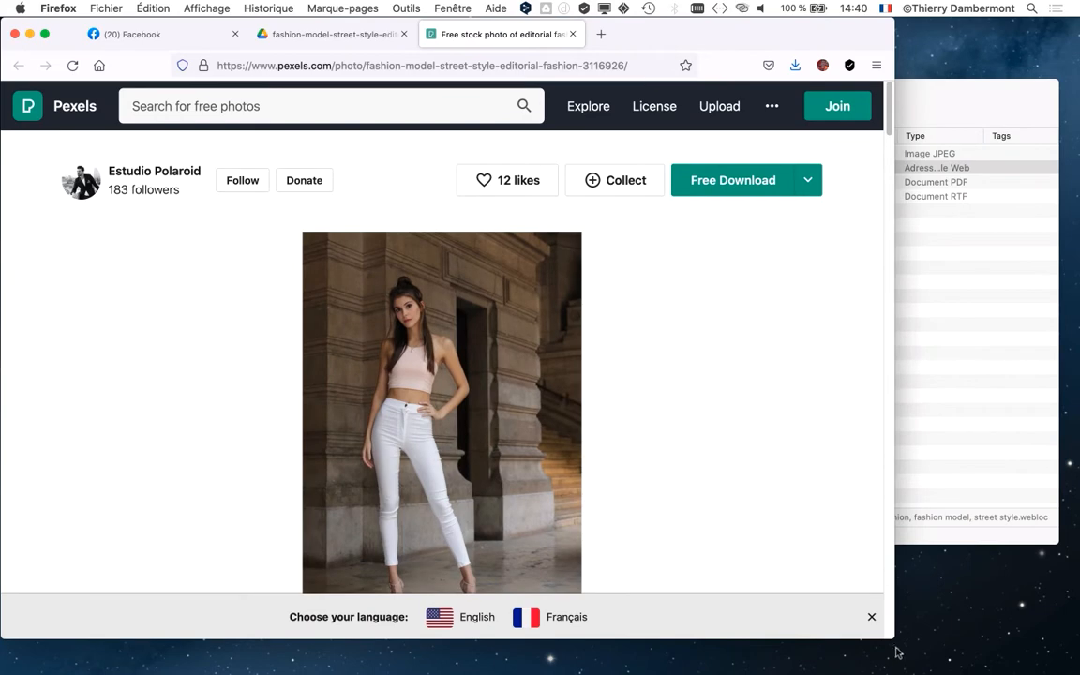
- Widen the browser window and open bing.com in a new tab
drag(893, 640, 1078, 647)
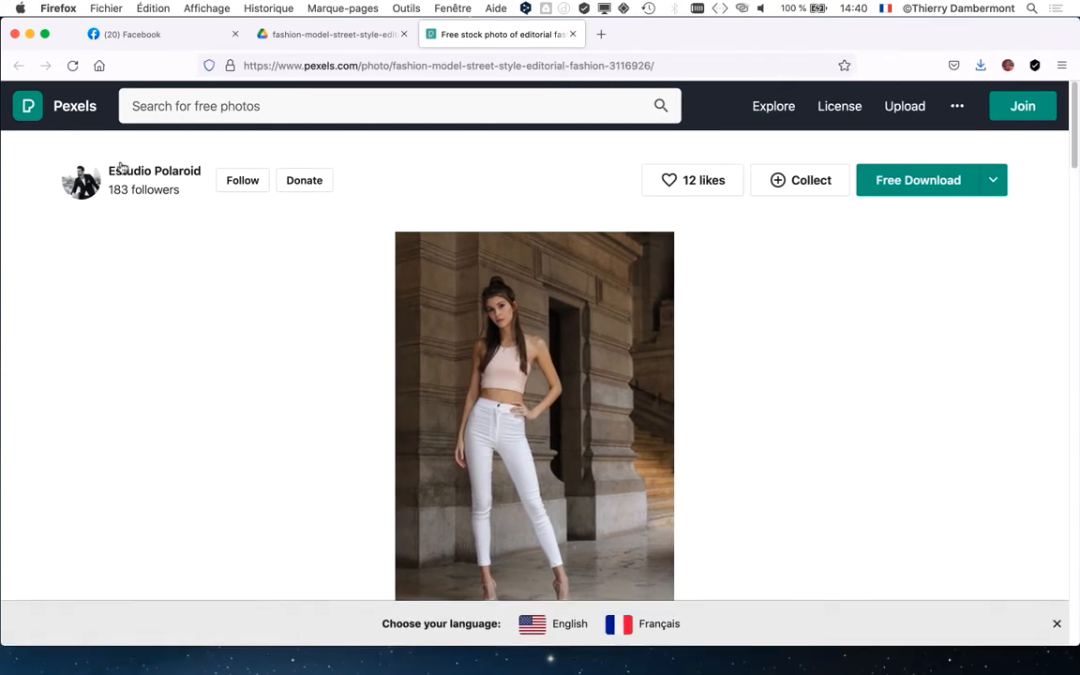
key(super+plus)
click(602, 35)
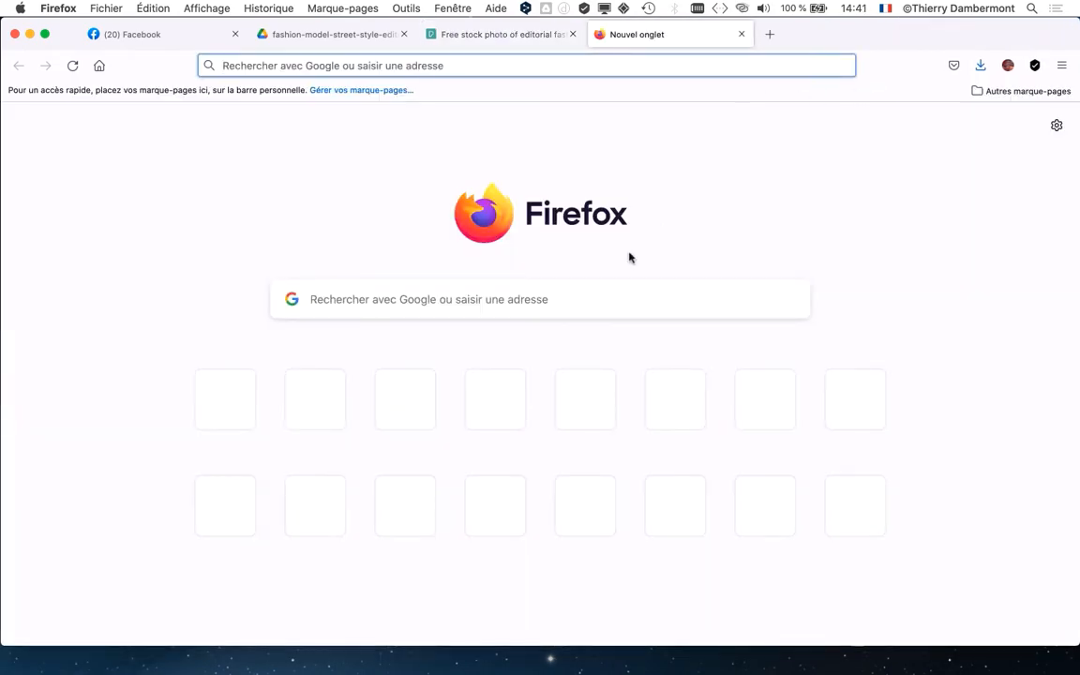
click(339, 304)
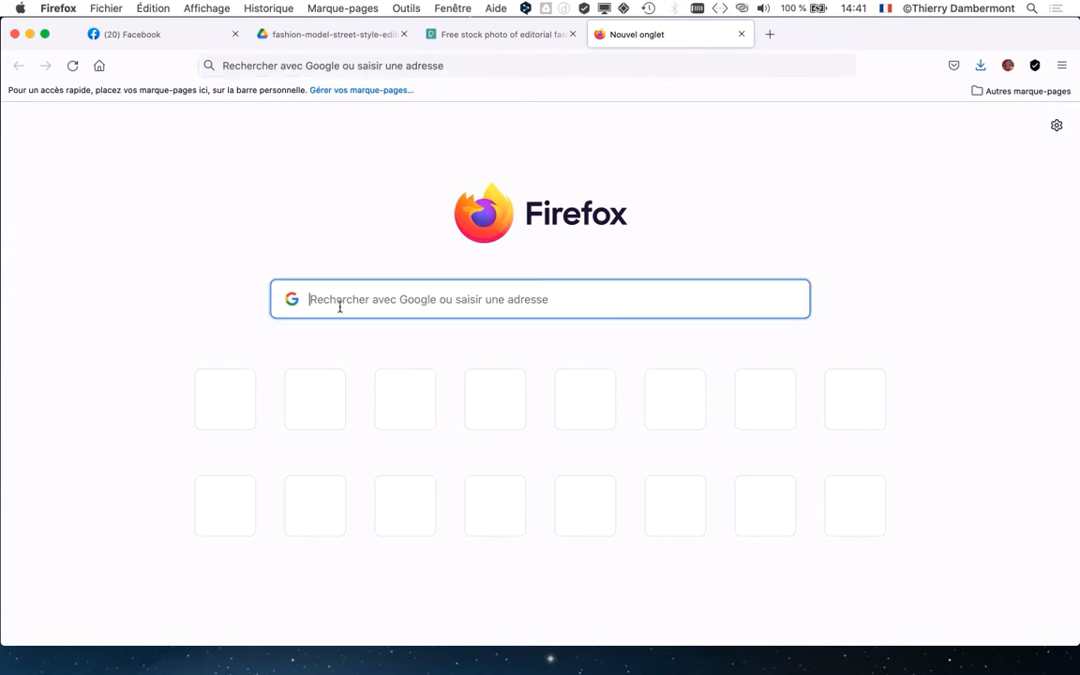
text(bing.com)
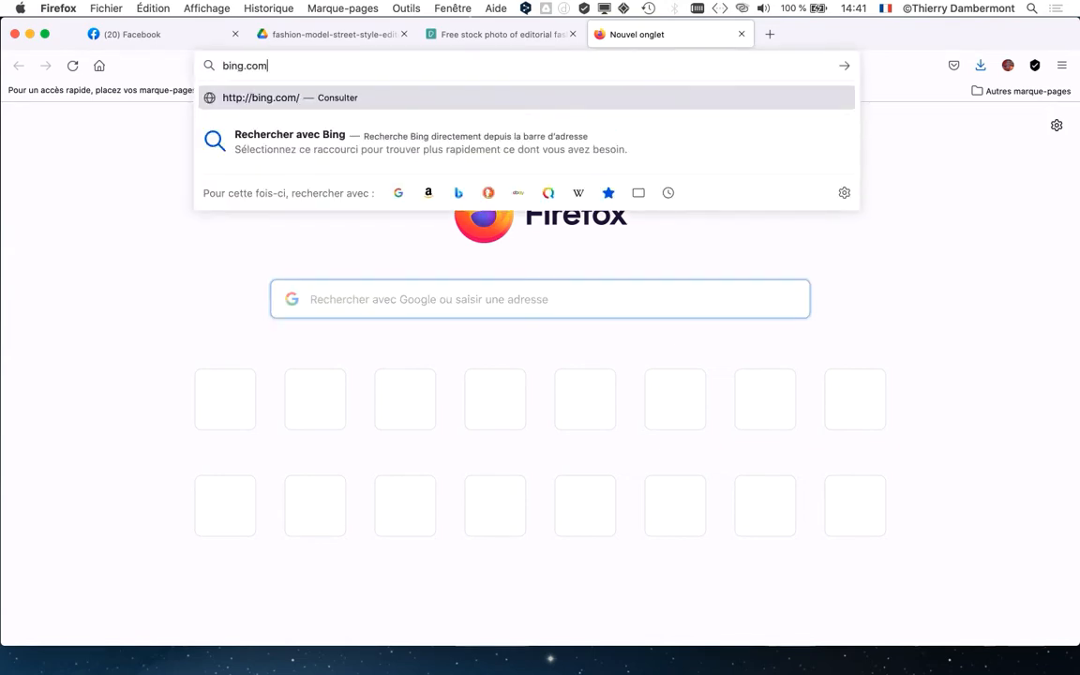
key(Return)
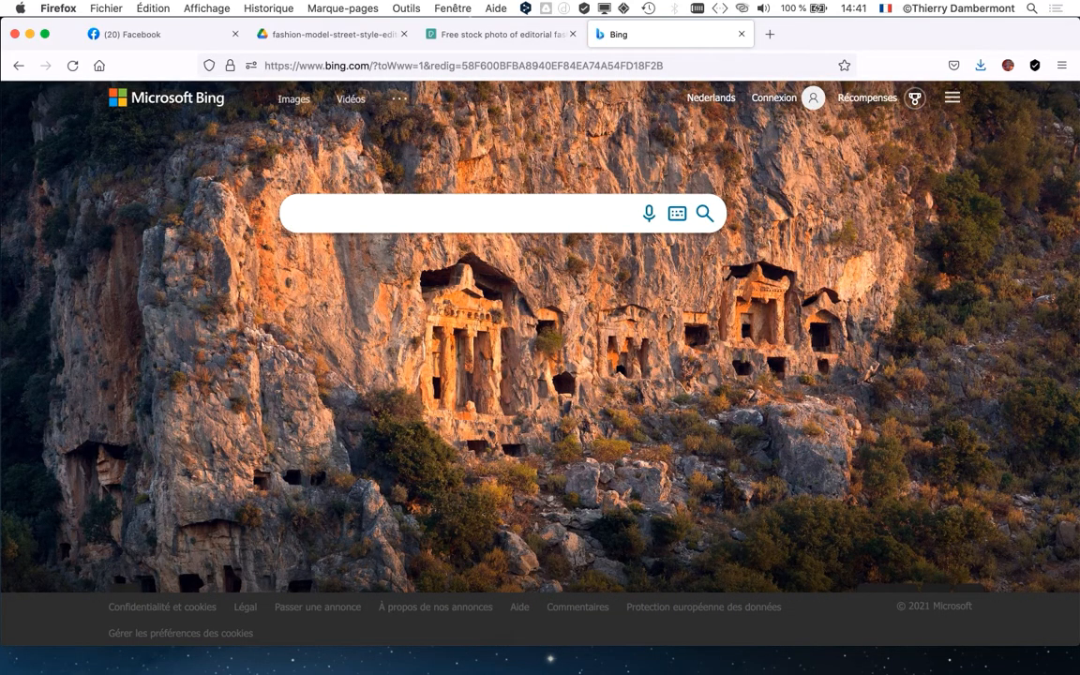
- Search Bing for "fashion model" and show only the image results
text(fashion model)
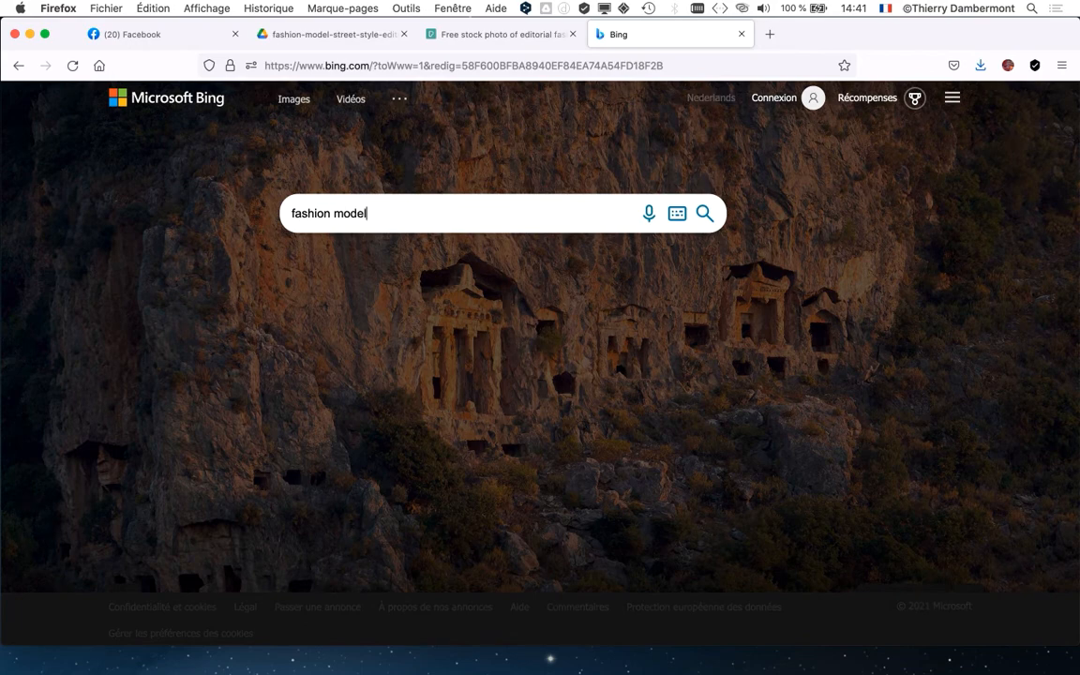
key(Return)
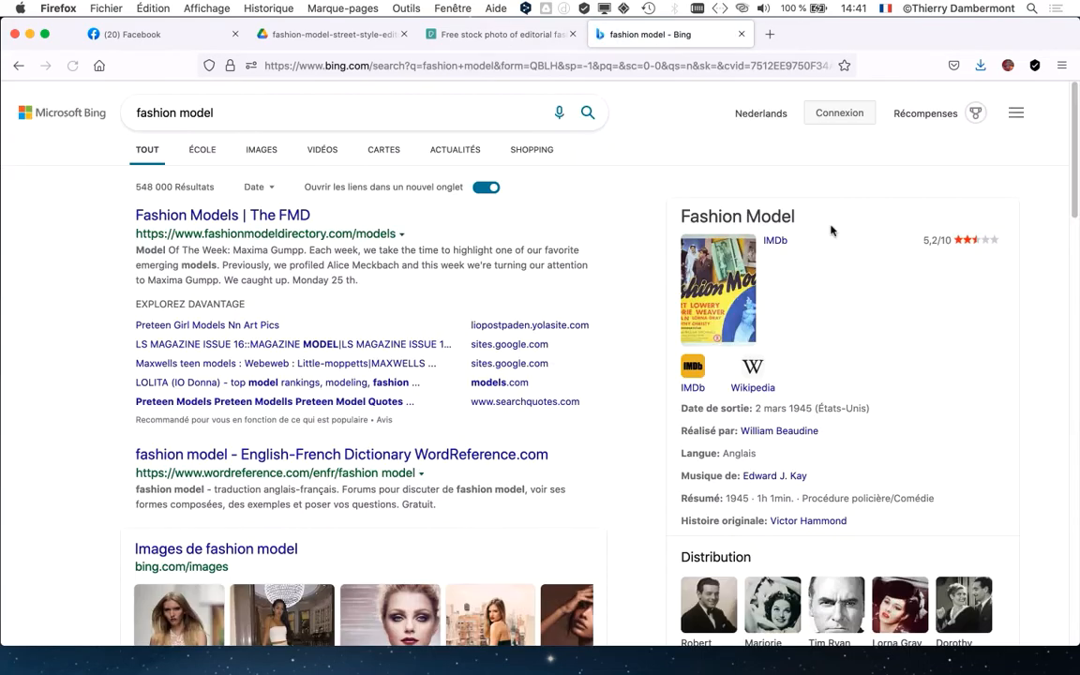
click(269, 157)
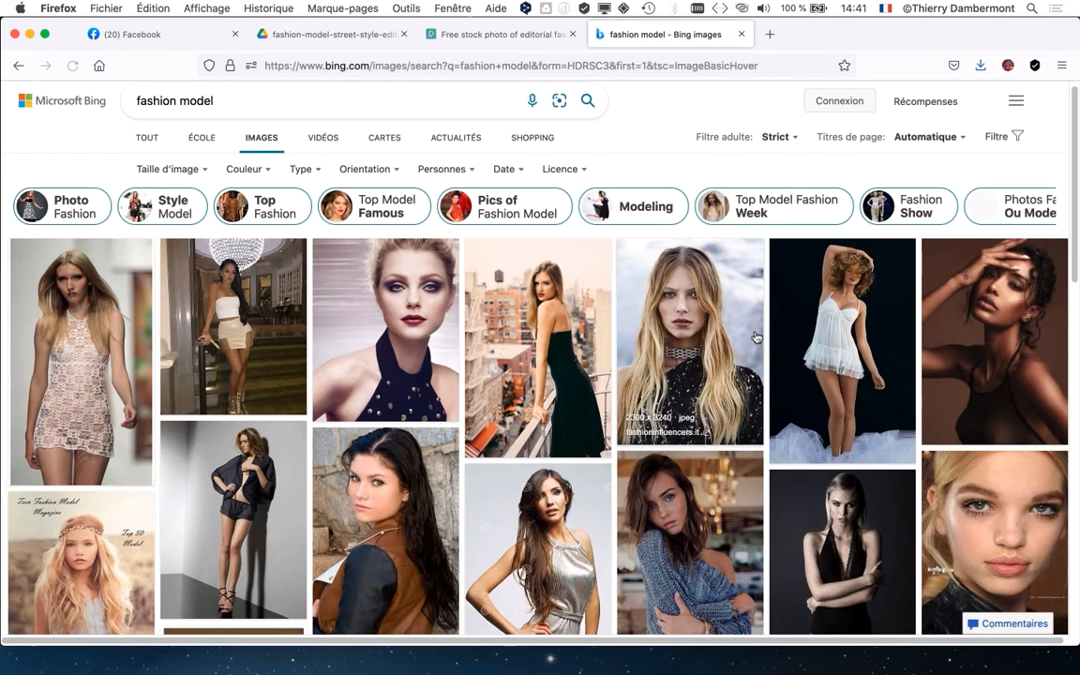
- Browse the fashion model images and look at the licence filter options, including Creative Commons uniquement
scroll(756, 339, down, 3)
scroll(749, 323, down, 1)
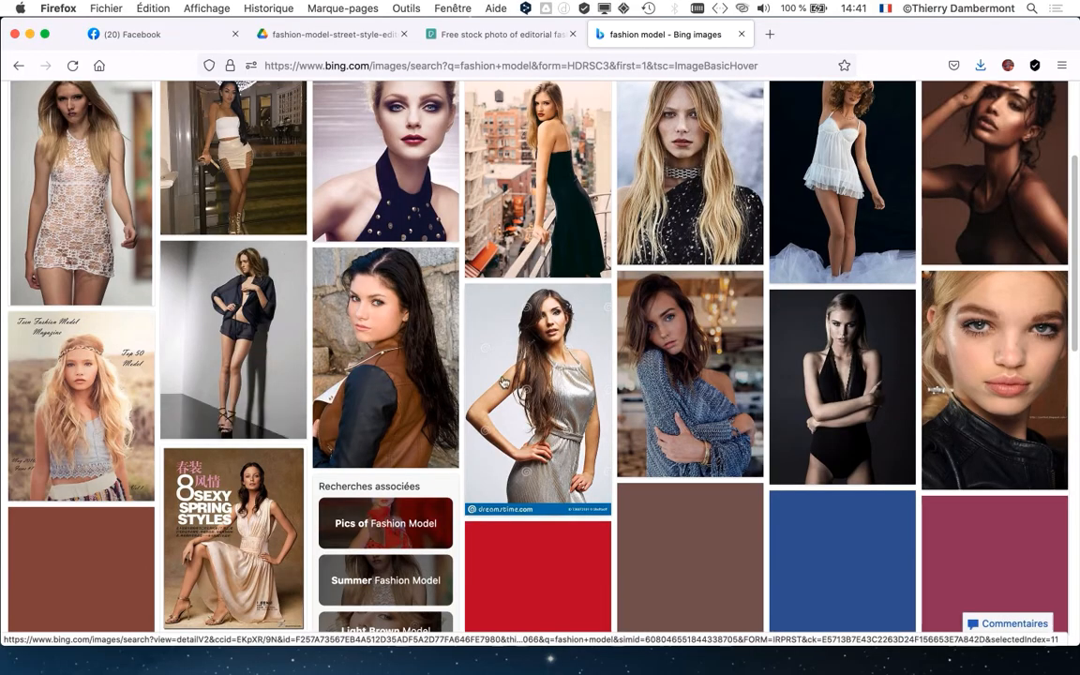
scroll(525, 380, down, 5)
scroll(525, 386, down, 1)
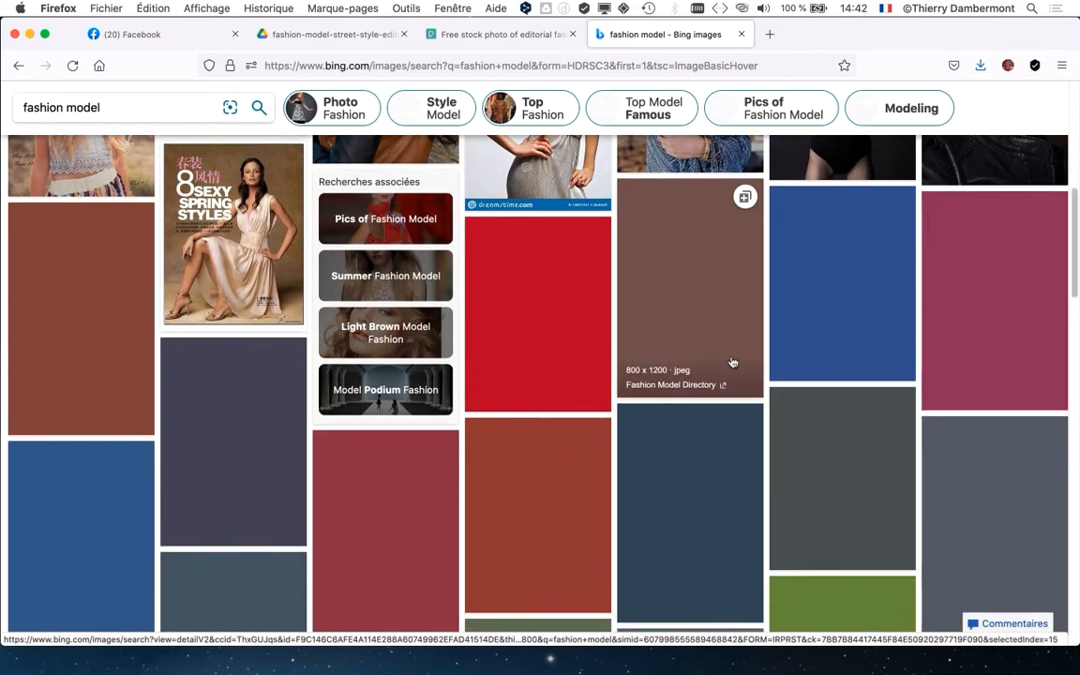
scroll(720, 358, up, 5)
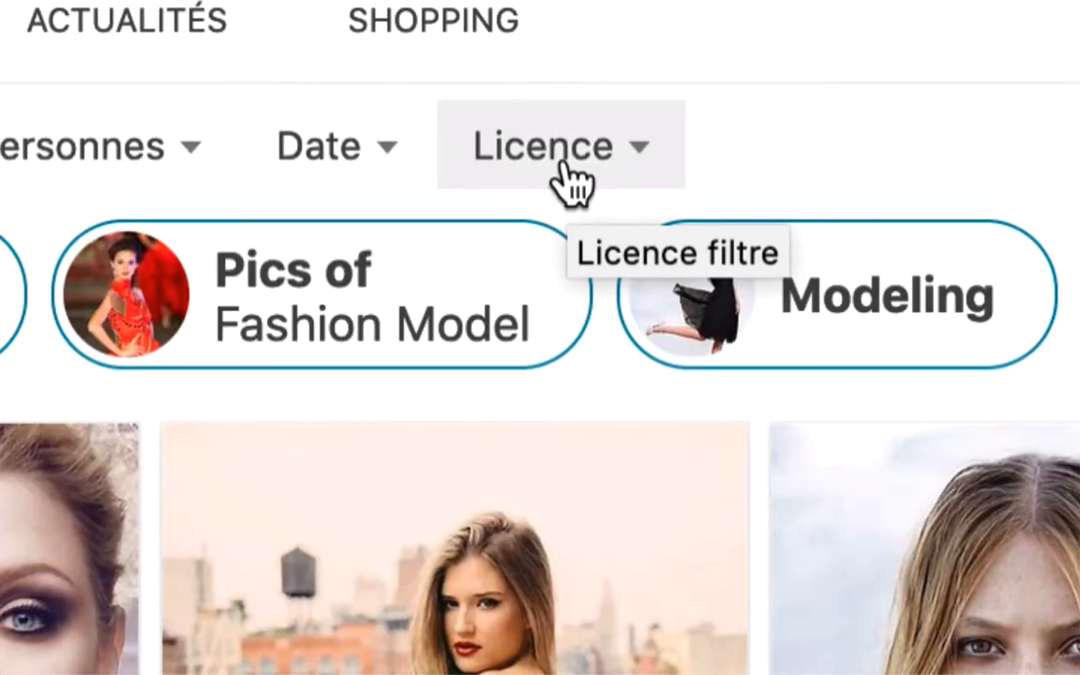
click(567, 164)
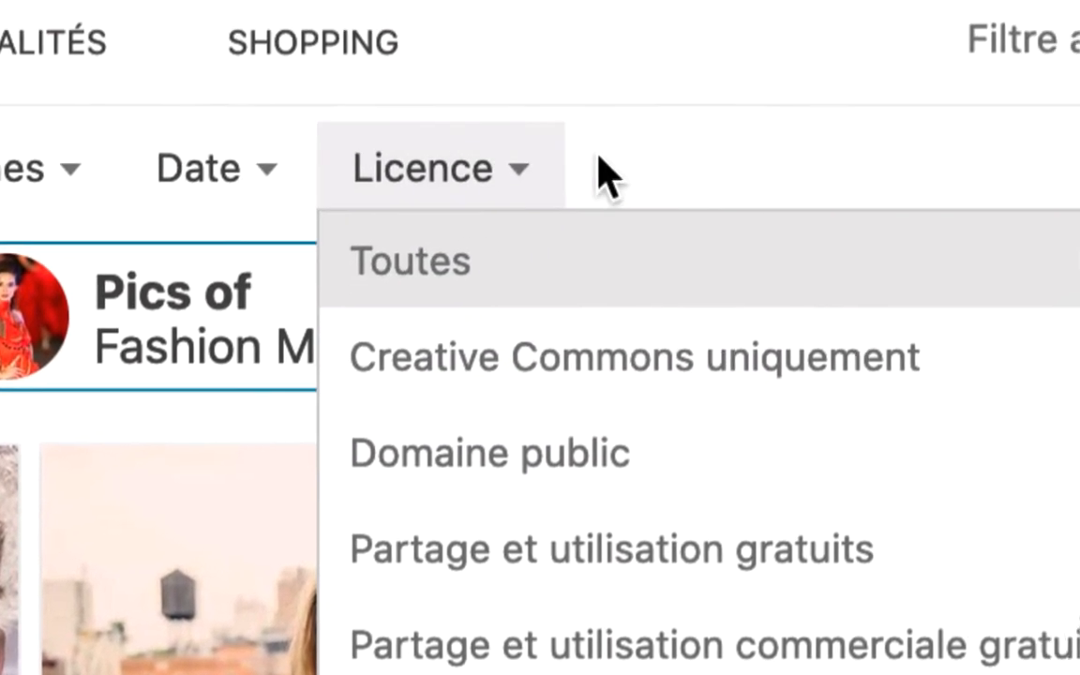
click(602, 176)
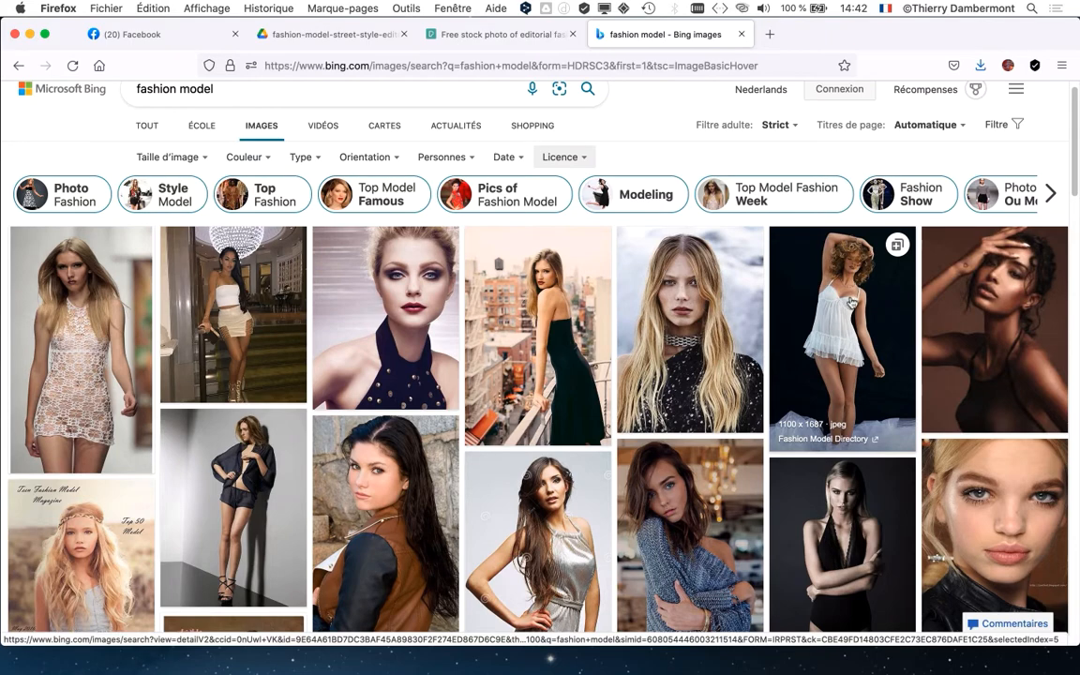
- Switch to Finder, collapse the fashion-model folder in DOCS formation stylisme jour 2, and open the SetPose.com web link
key(super+Tab)
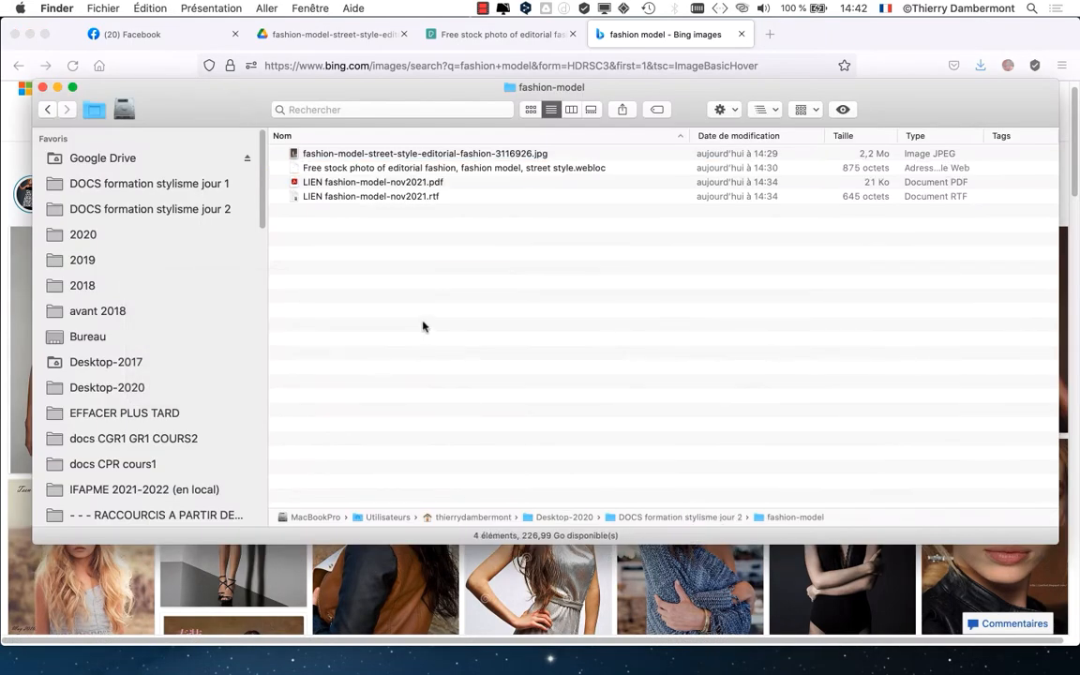
super+click(501, 83)
click(552, 100)
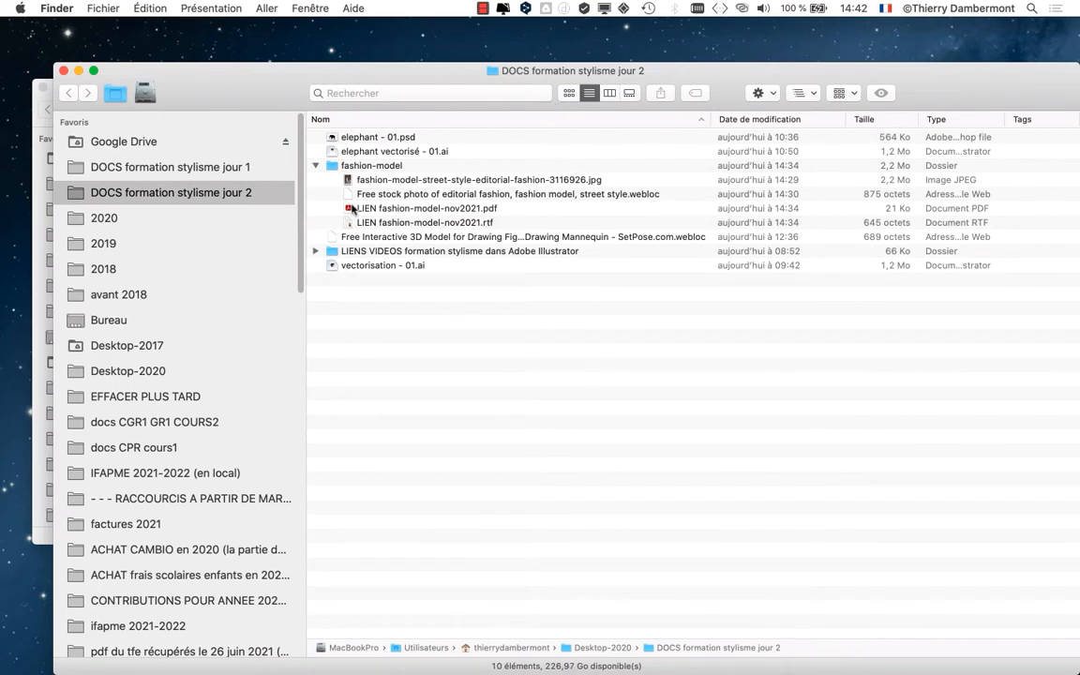
click(315, 166)
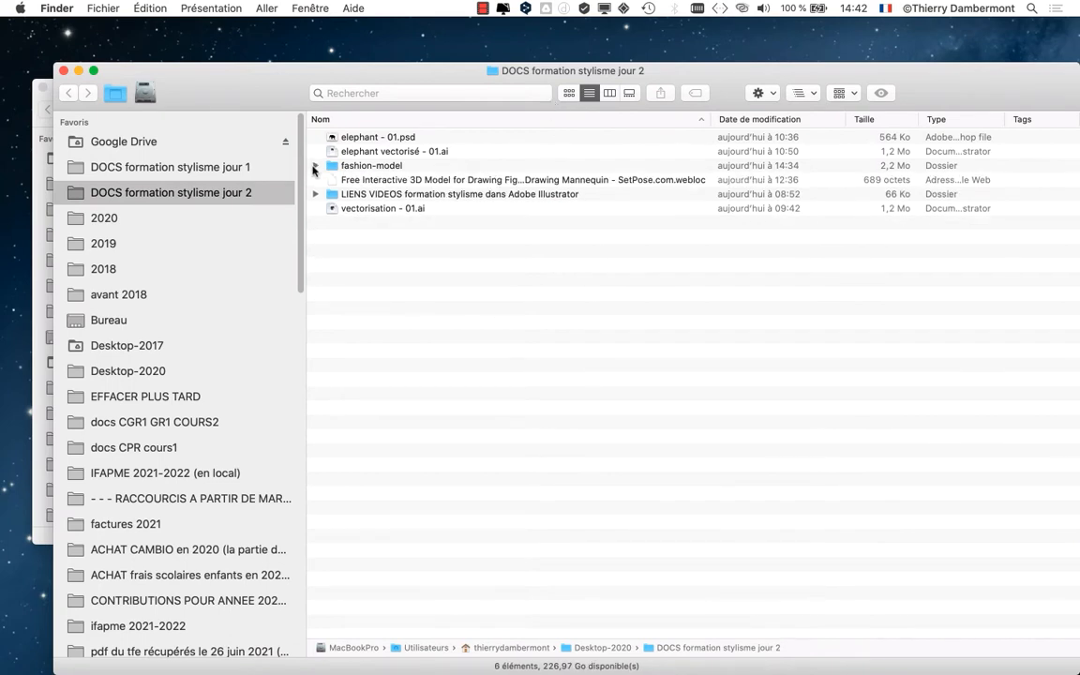
double_click(378, 182)
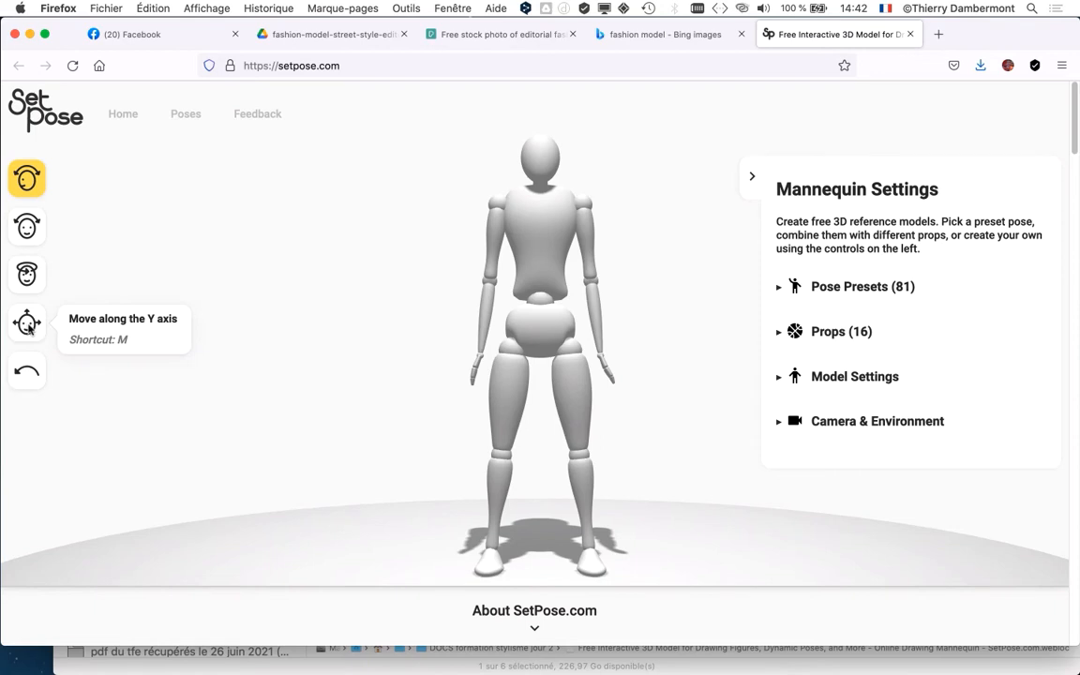
- Choose rotation on the Y axis and view the 3D mannequin from different sides
click(27, 281)
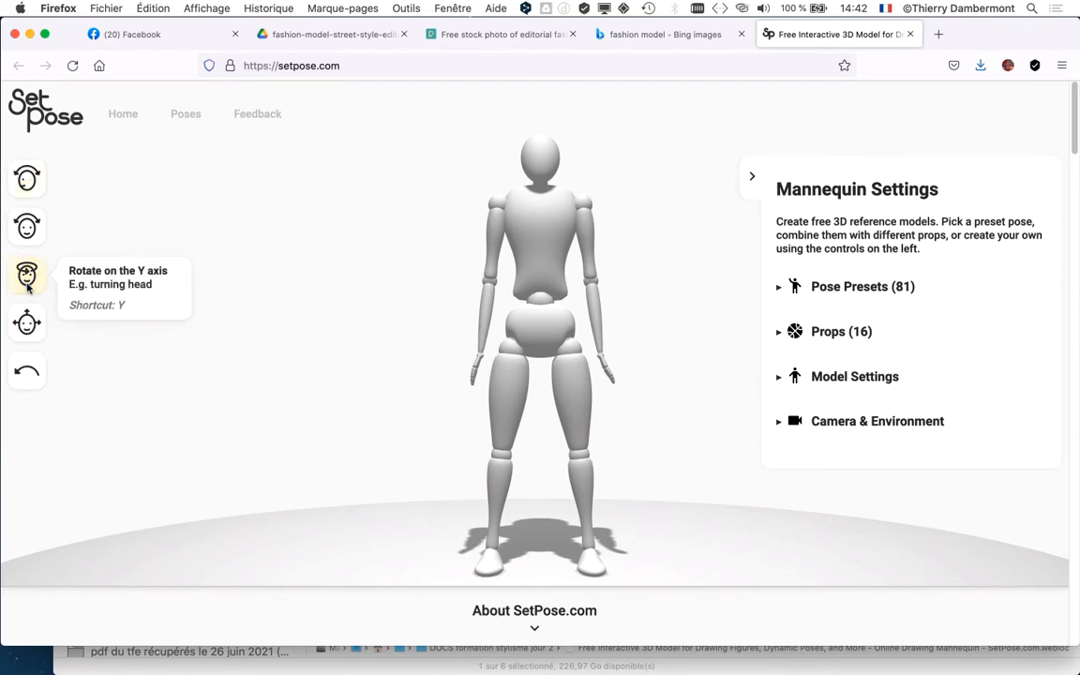
drag(440, 382, 293, 402)
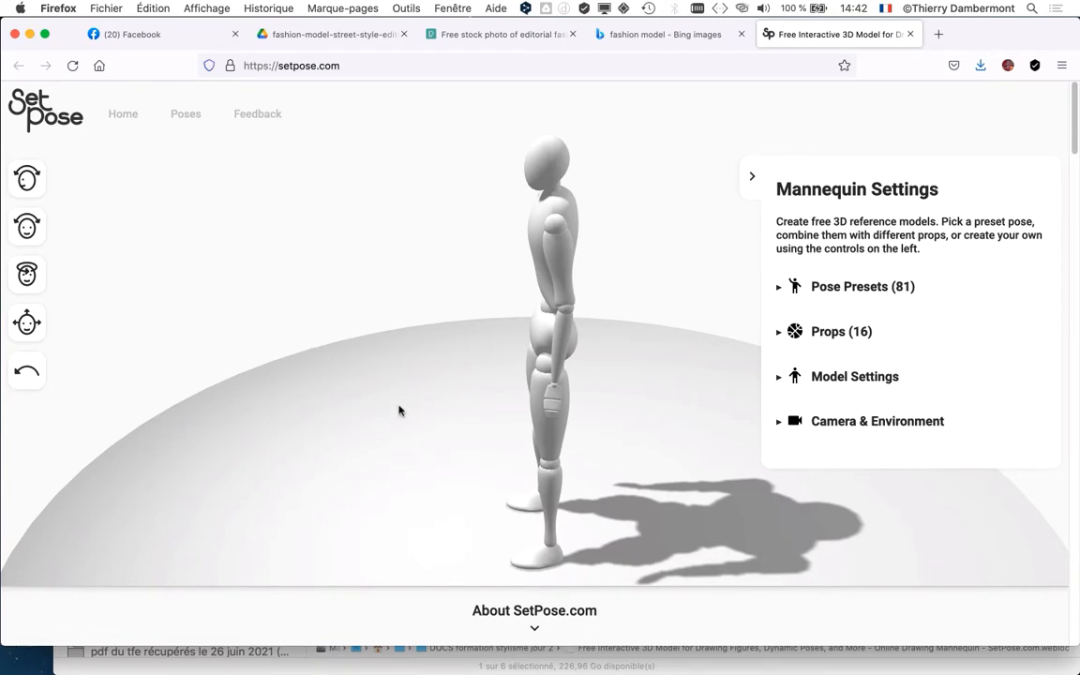
drag(398, 410, 575, 400)
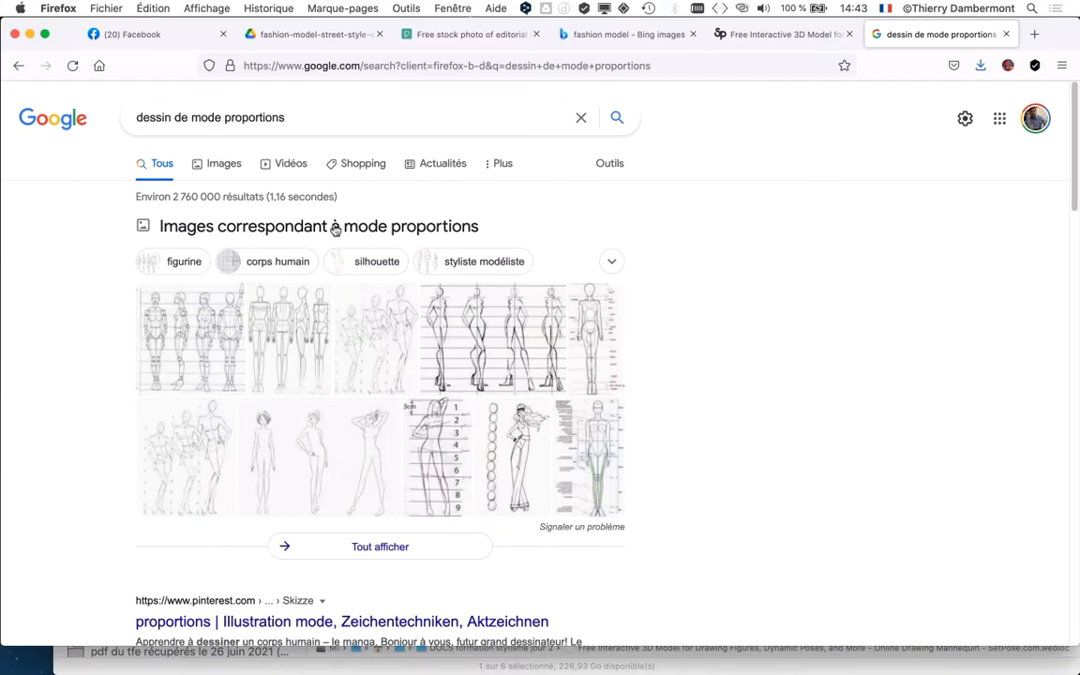
- Examine the fashion figure proportion sketches in the Google results for "dessin de mode proportions"
scroll(684, 329, down, 4)
scroll(375, 234, up, 2)
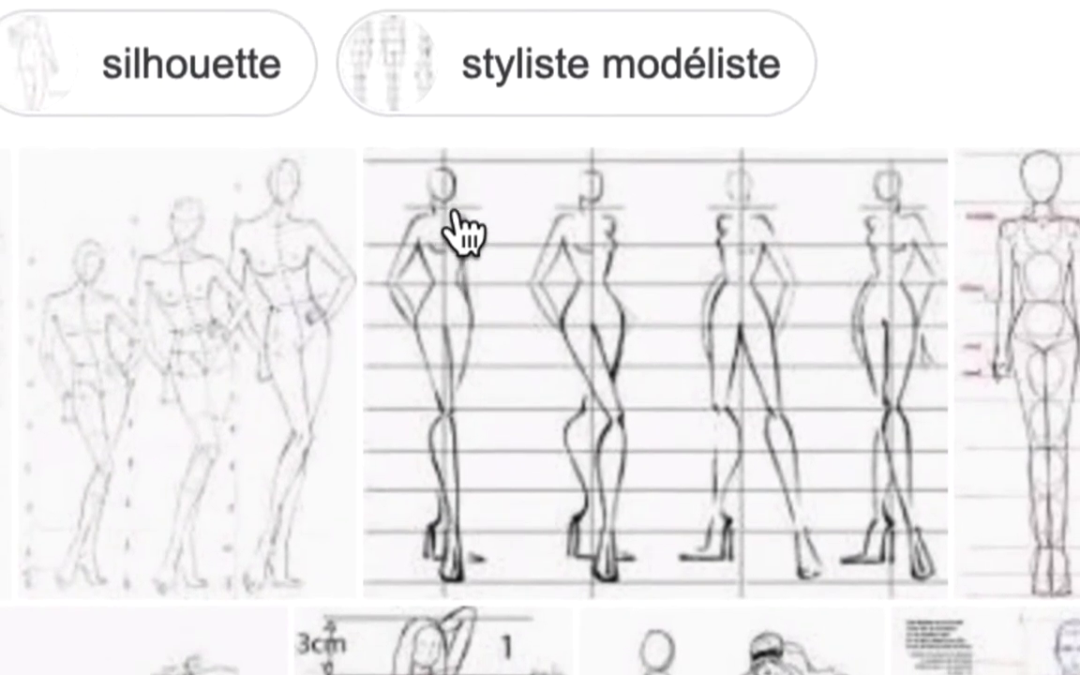
scroll(460, 243, down, 2)
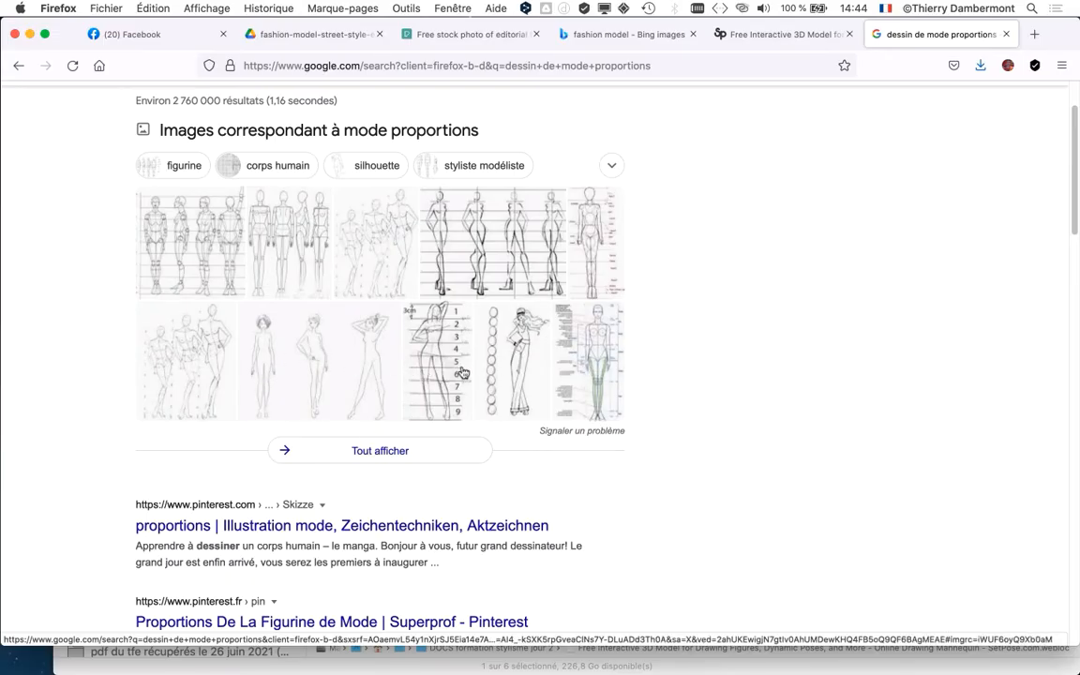
scroll(463, 375, down, 1)
scroll(460, 365, down, 1)
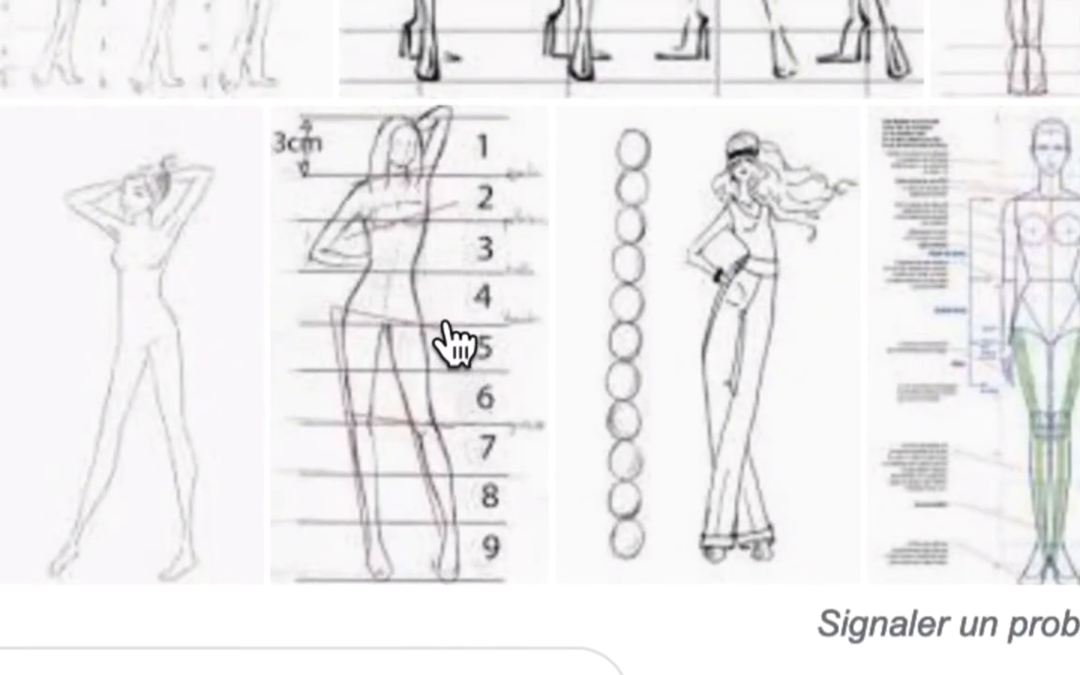
scroll(261, 256, up, 3)
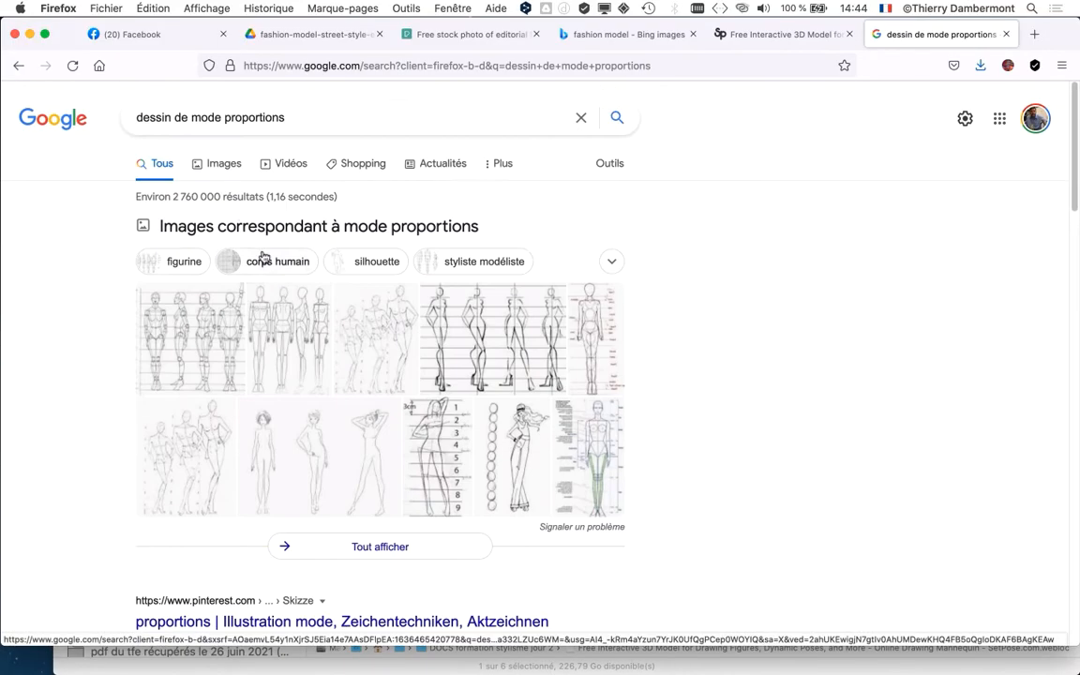
- Show the image results for "dessin de mode proportions" and browse the fashion drawings and proportion guides
click(221, 165)
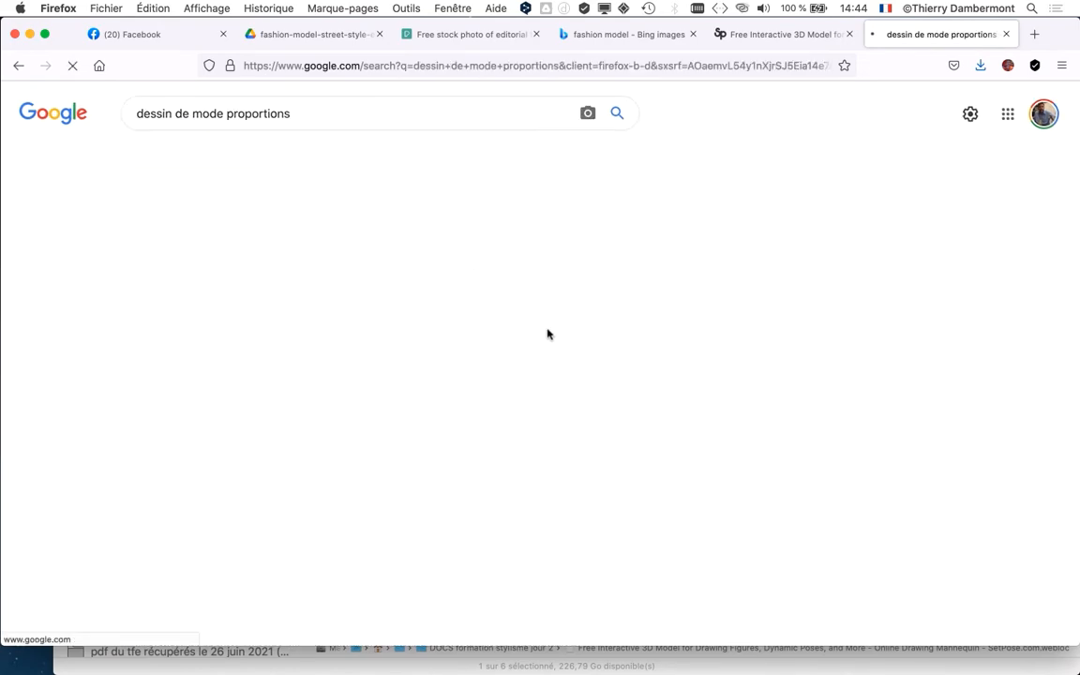
scroll(551, 415, down, 3)
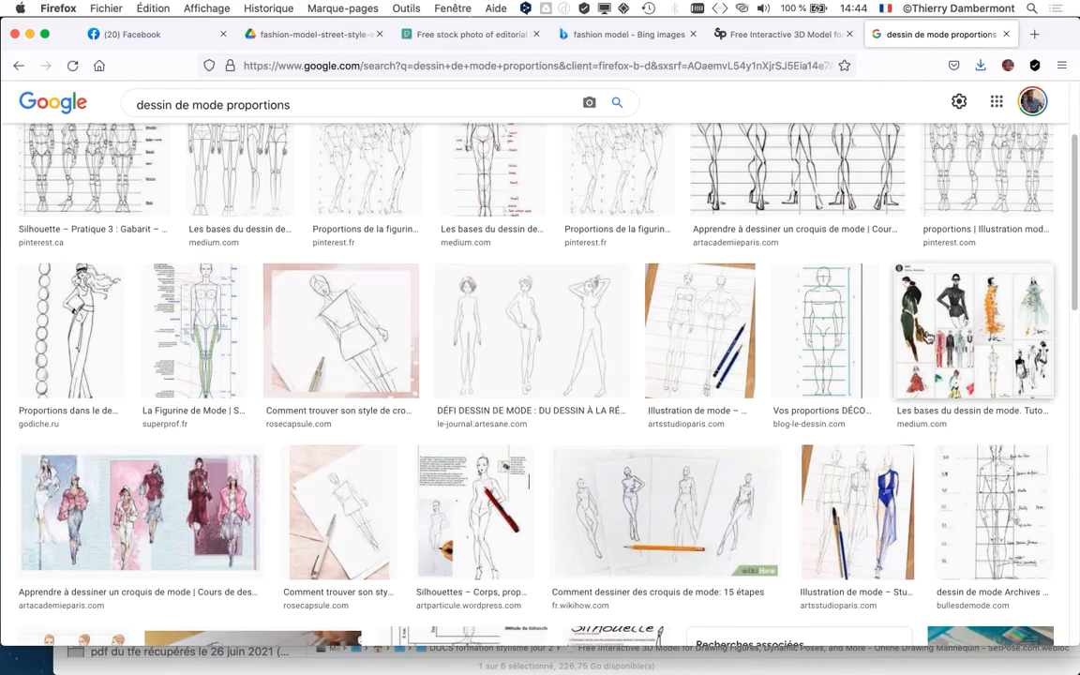
scroll(81, 515, down, 5)
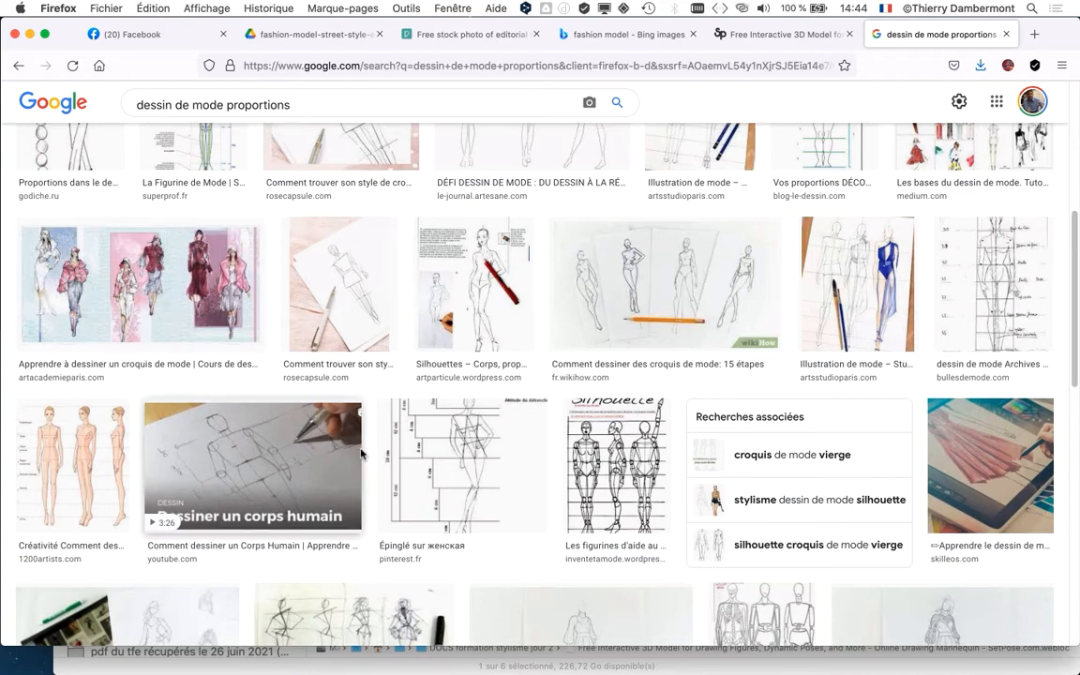
scroll(361, 468, down, 4)
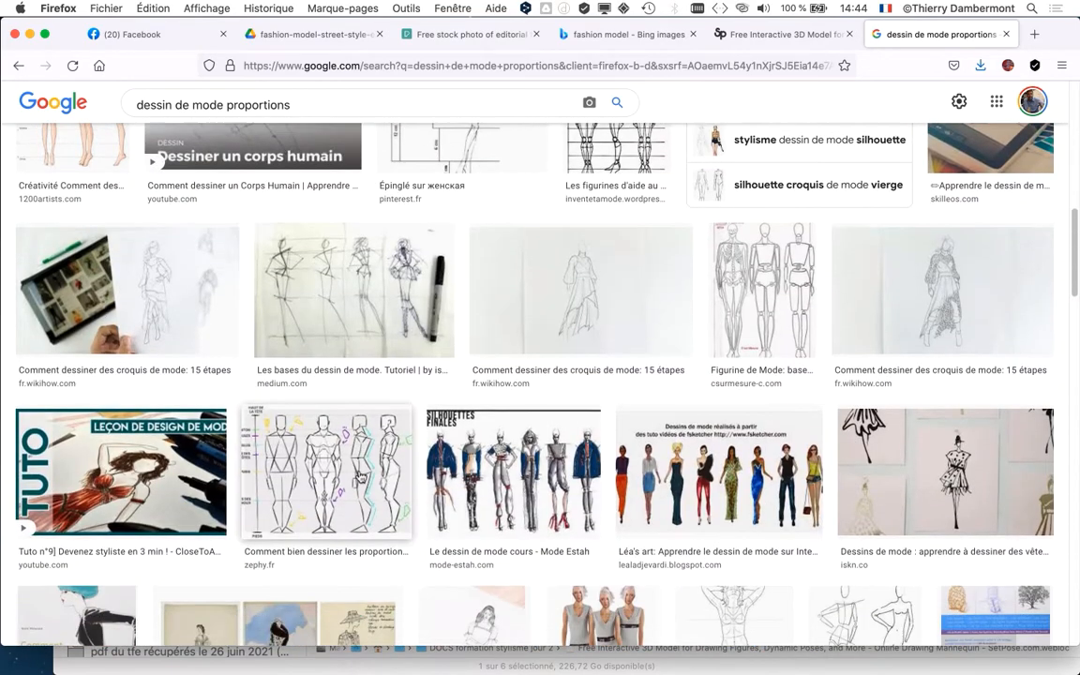
scroll(662, 511, down, 5)
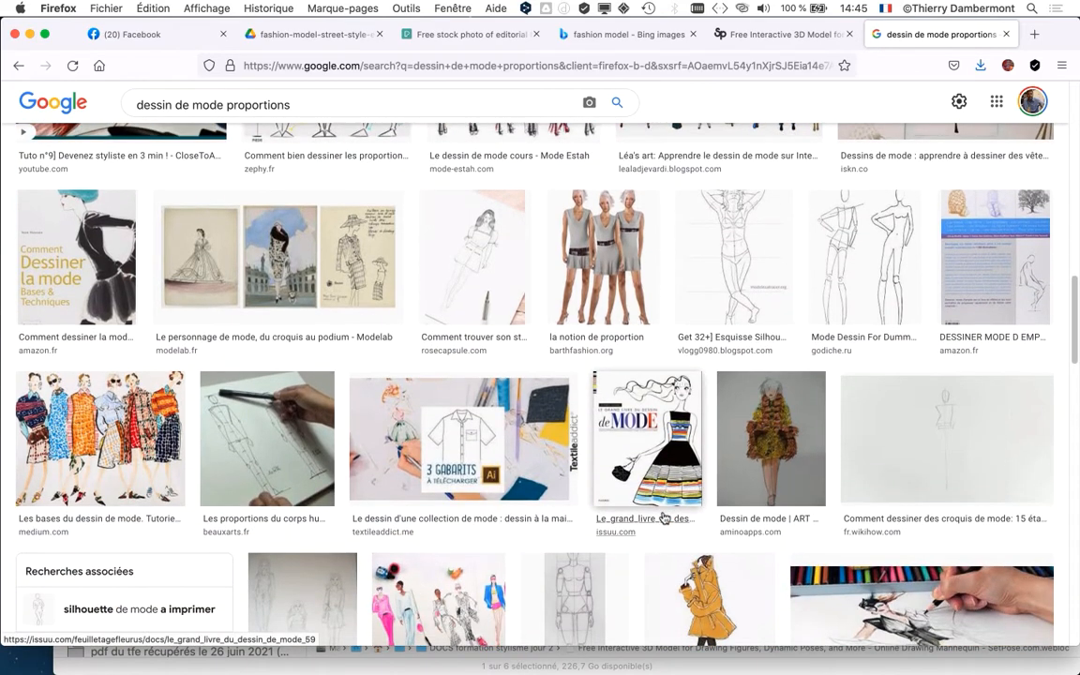
scroll(662, 519, down, 1)
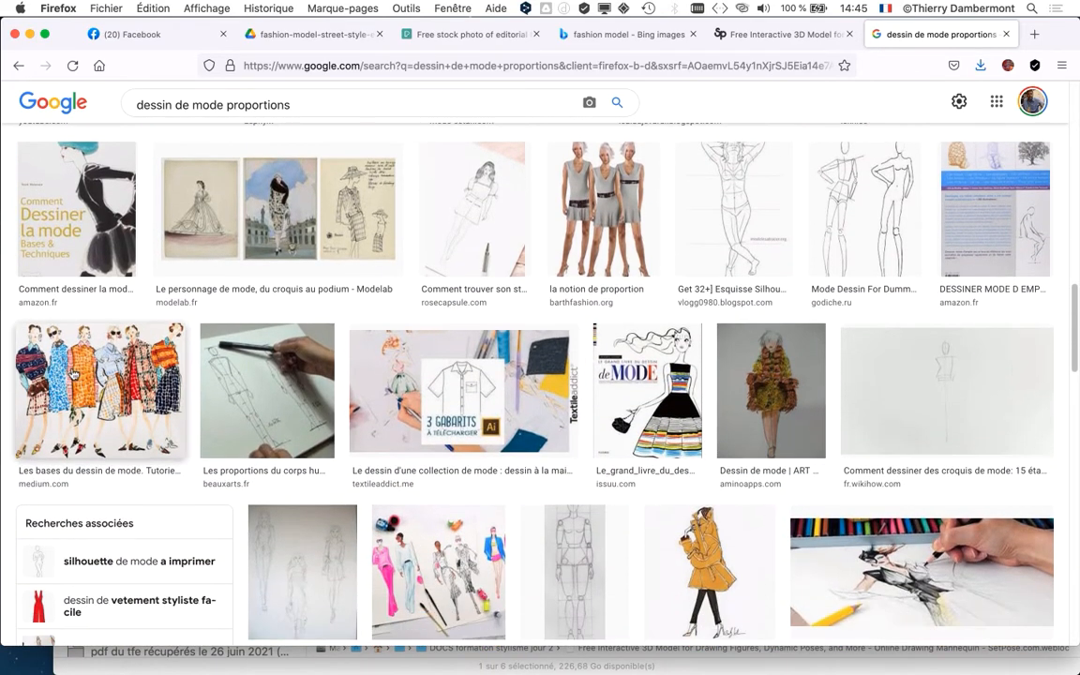
scroll(41, 289, down, 2)
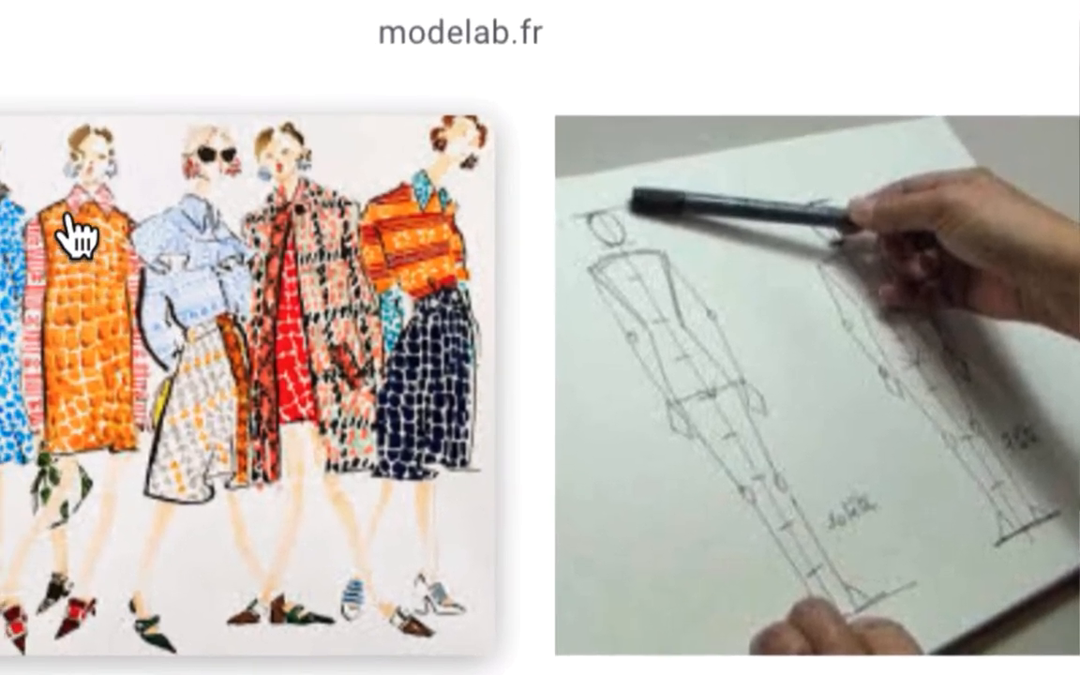
scroll(70, 248, down, 2)
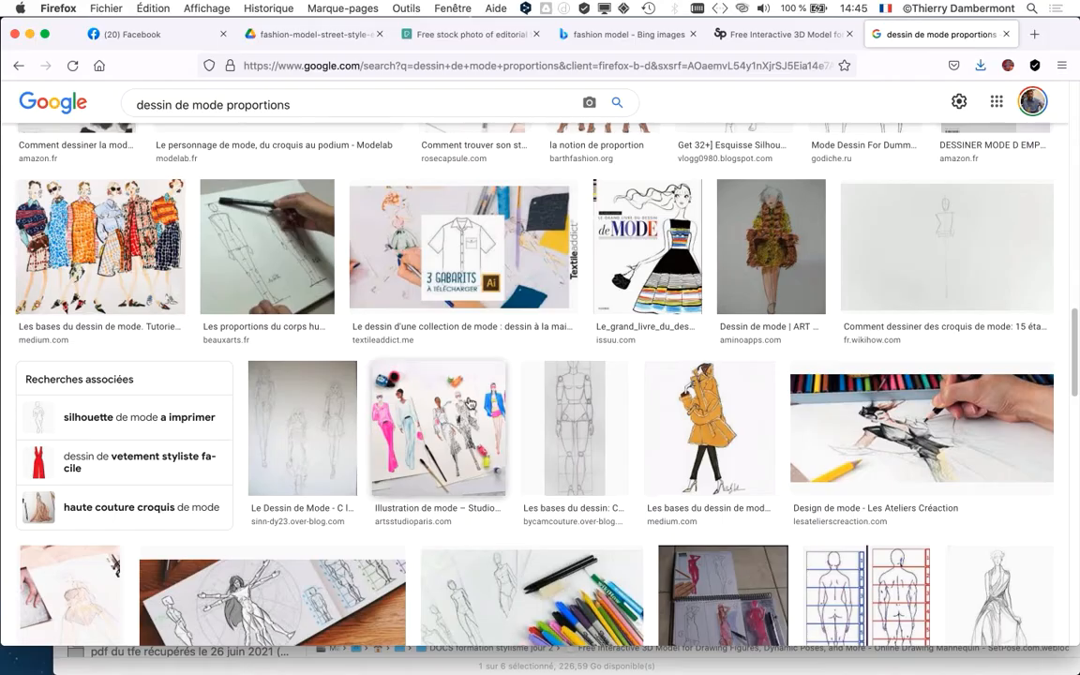
scroll(682, 273, down, 2)
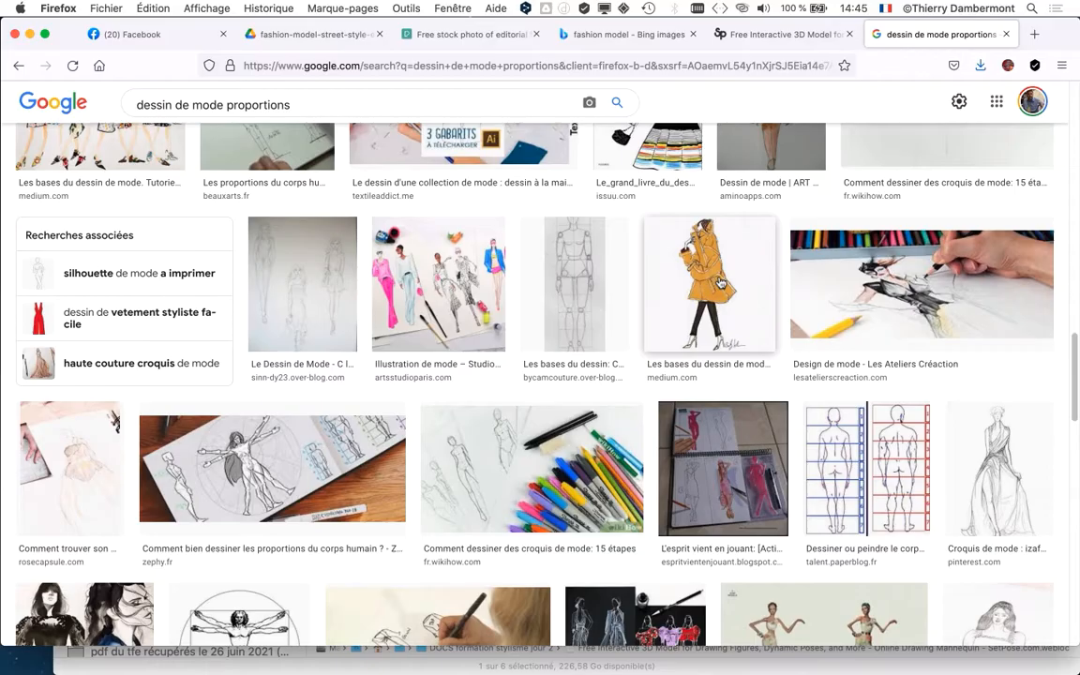
scroll(721, 285, down, 5)
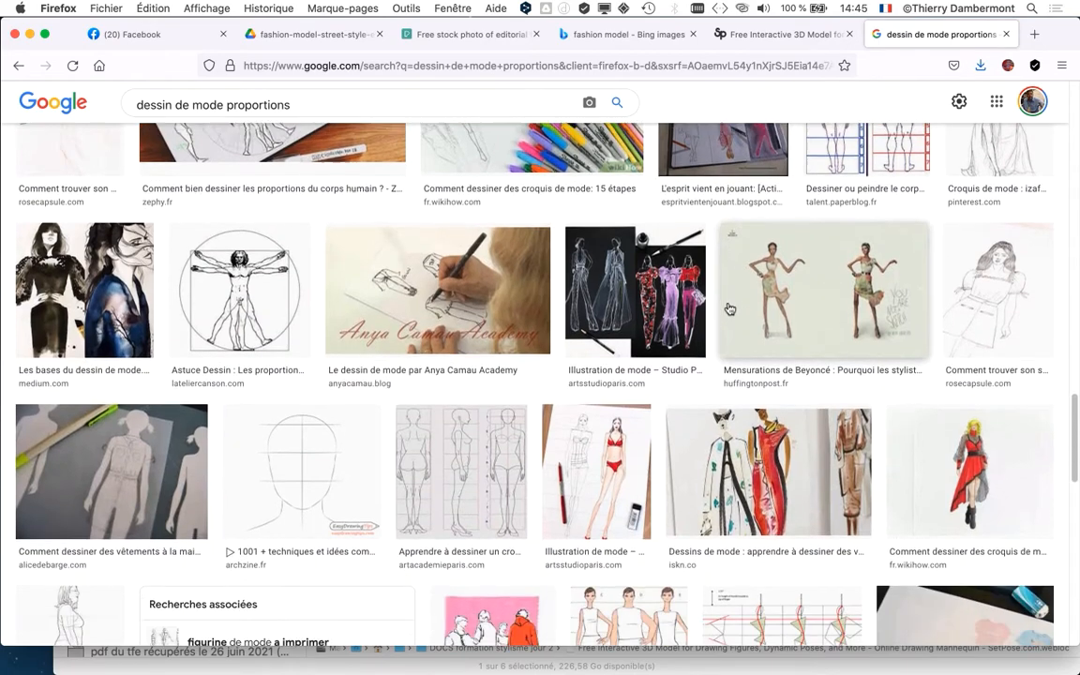
scroll(730, 309, down, 3)
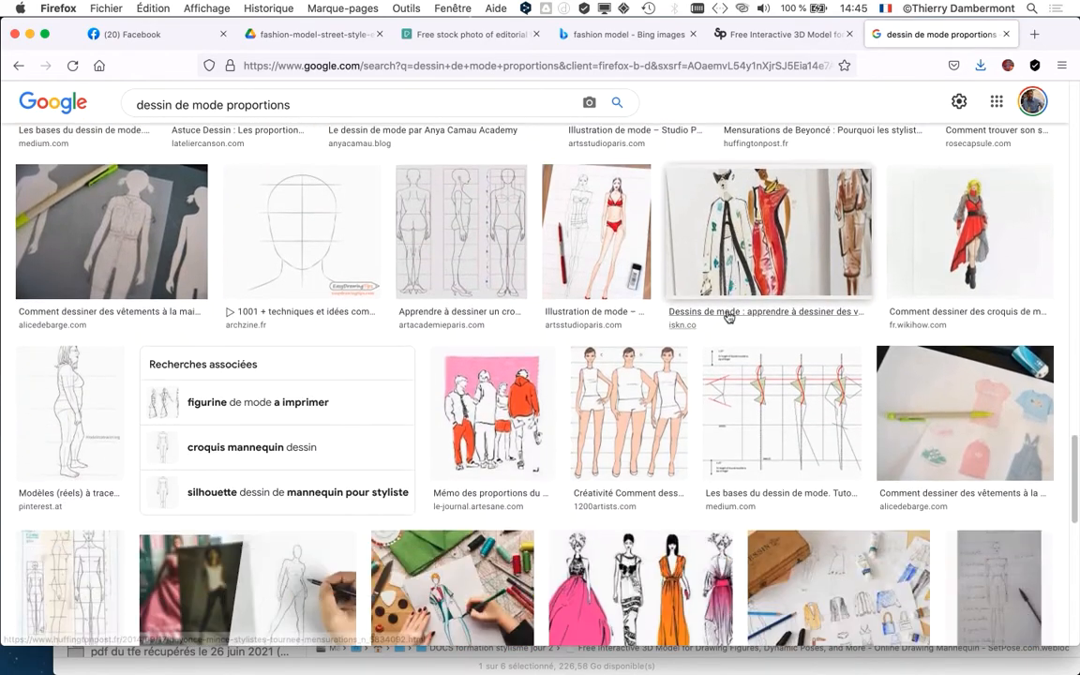
- Browse further down the image results for fashion figure sketches, body proportion guides and drawing books
scroll(727, 317, down, 3)
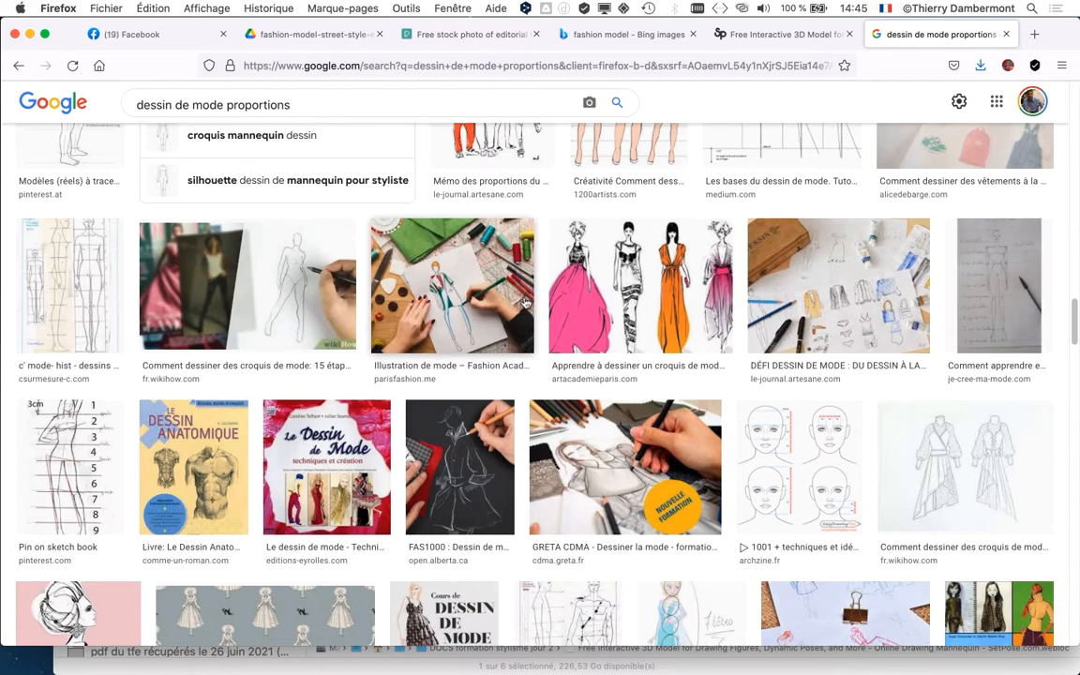
scroll(487, 346, down, 5)
scroll(495, 355, down, 3)
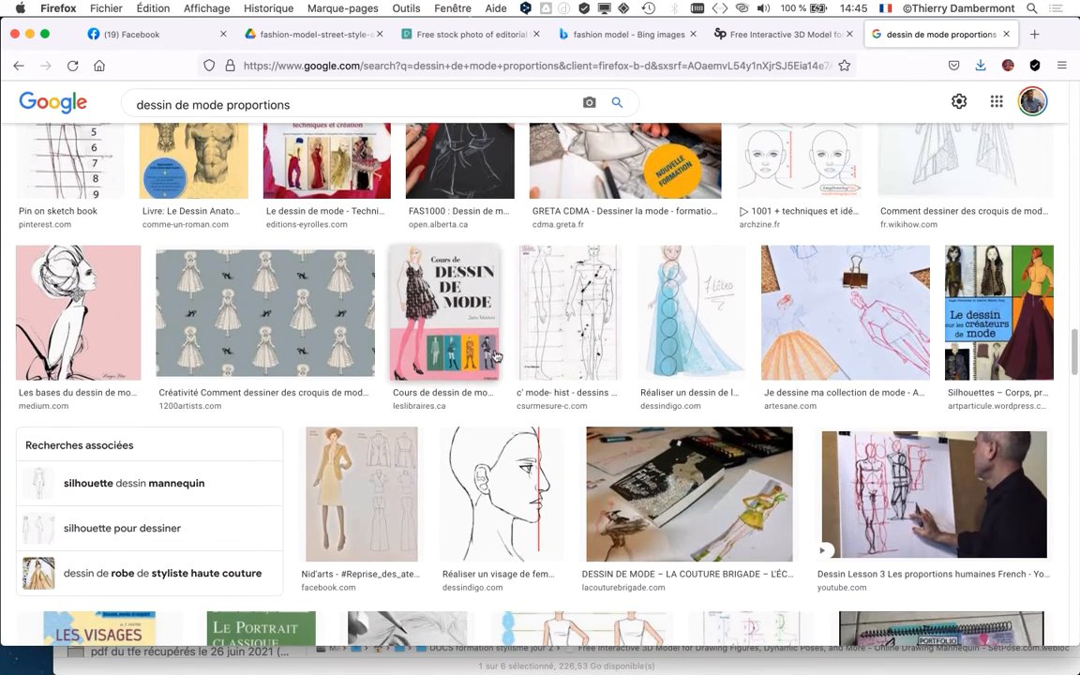
- Minimise the browser window, then shrink and close the DOCS formation stylisme jour 2 folder window
click(29, 34)
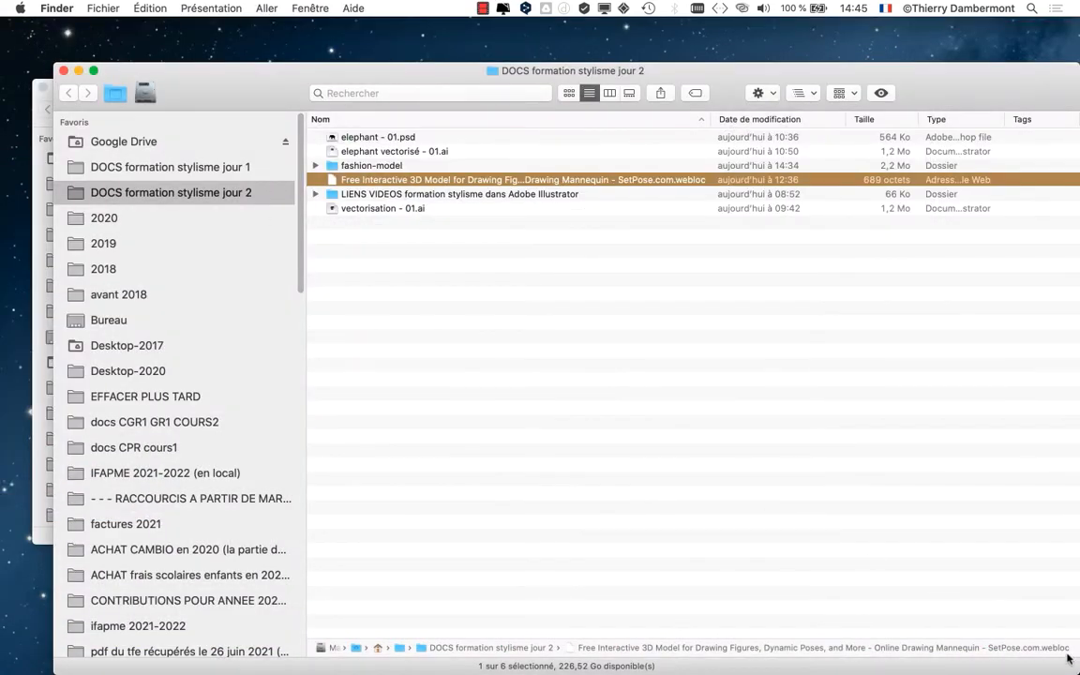
drag(1076, 670, 986, 342)
click(574, 253)
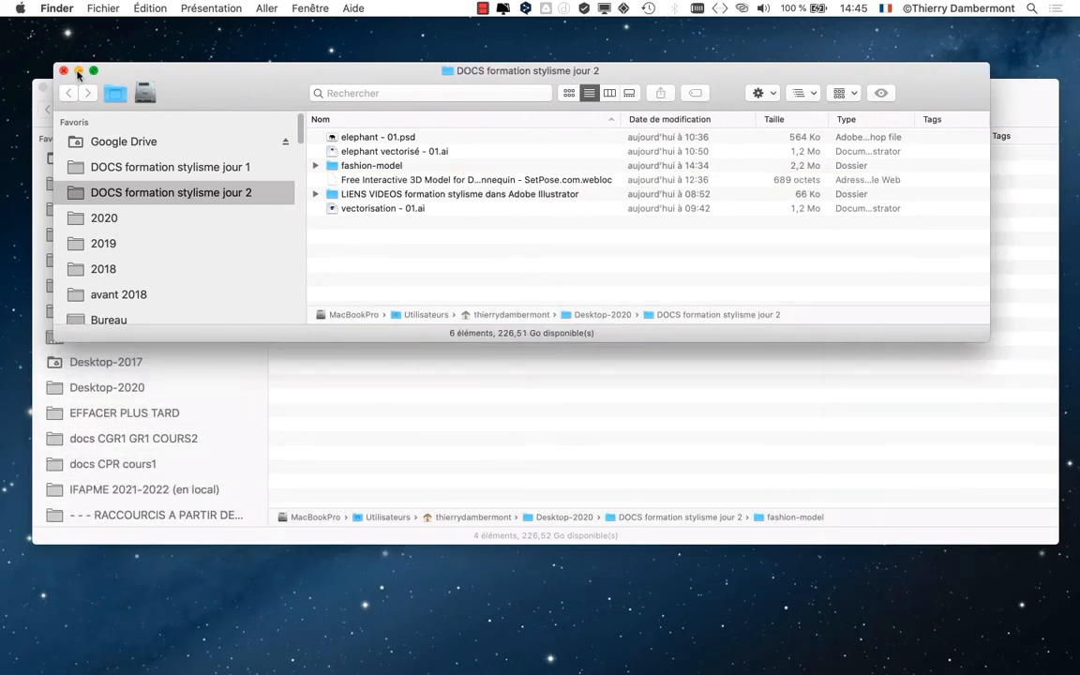
click(63, 70)
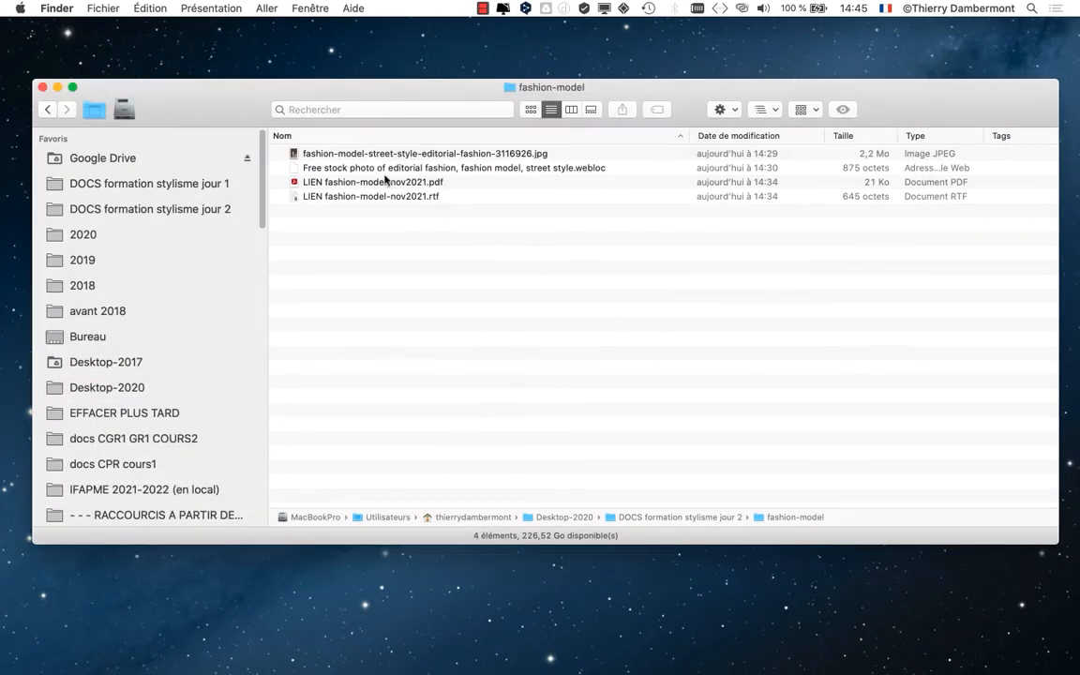
- Preview fashion-model-street-style-editorial-fashion-3116926.jpg in the fashion-model folder to examine the model's pose, and close the preview
click(428, 154)
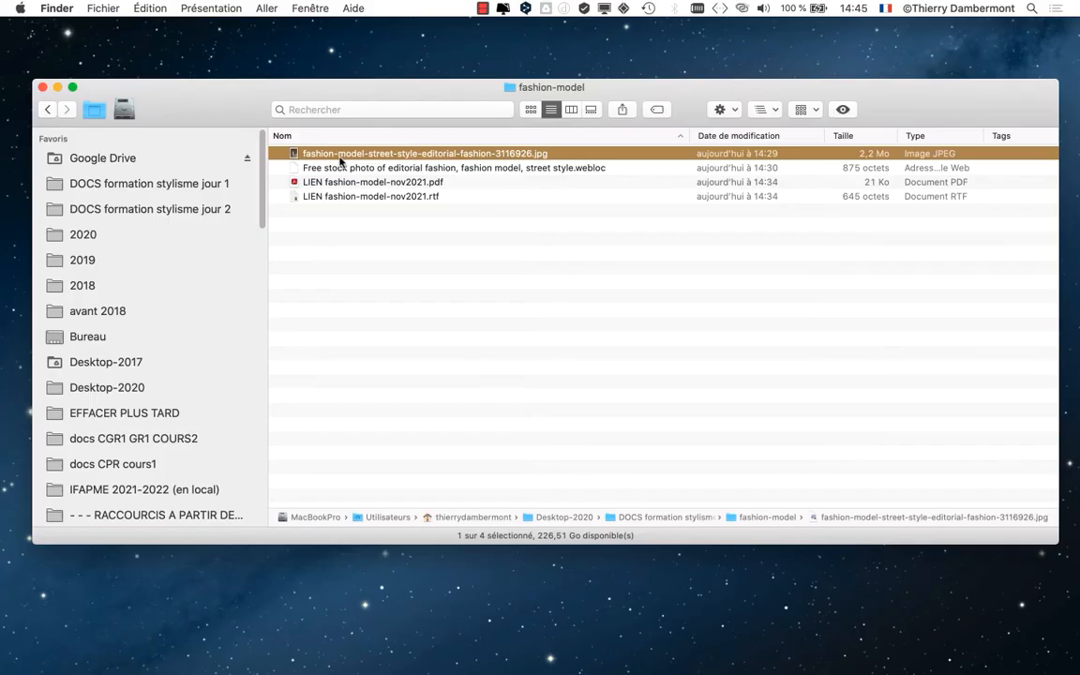
key(space)
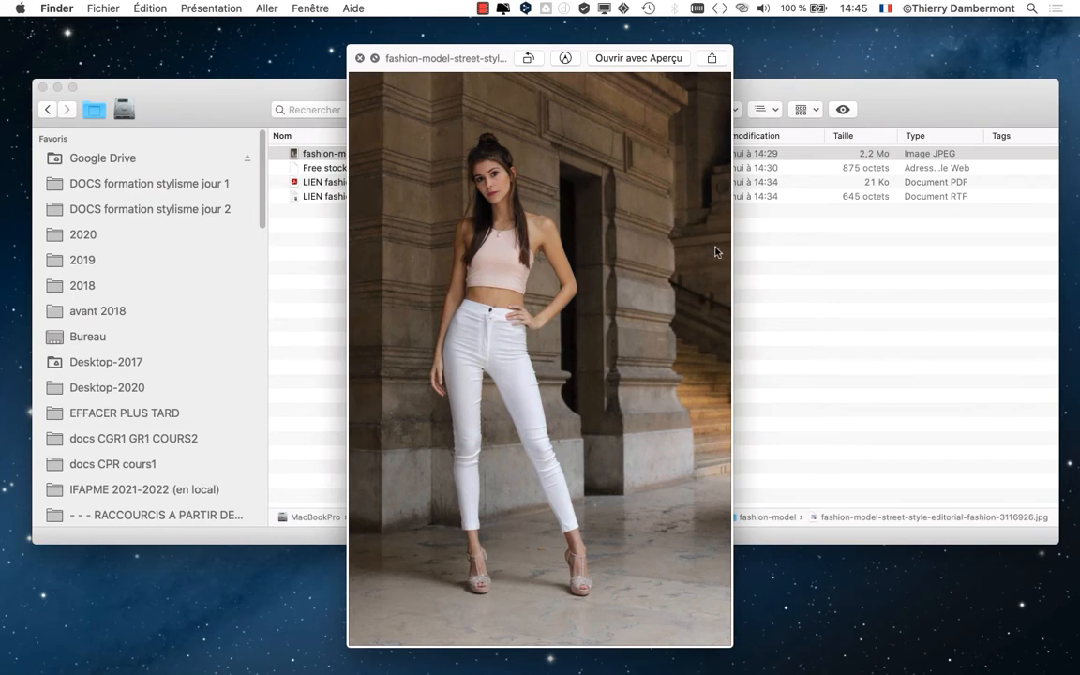
key(space)
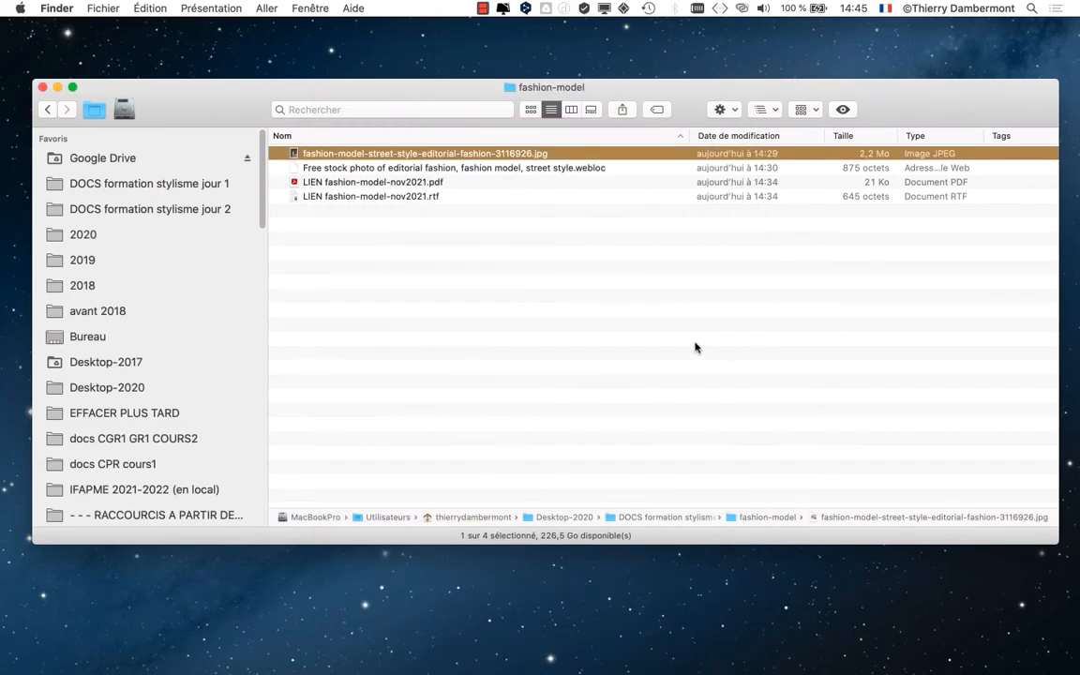
key(space)
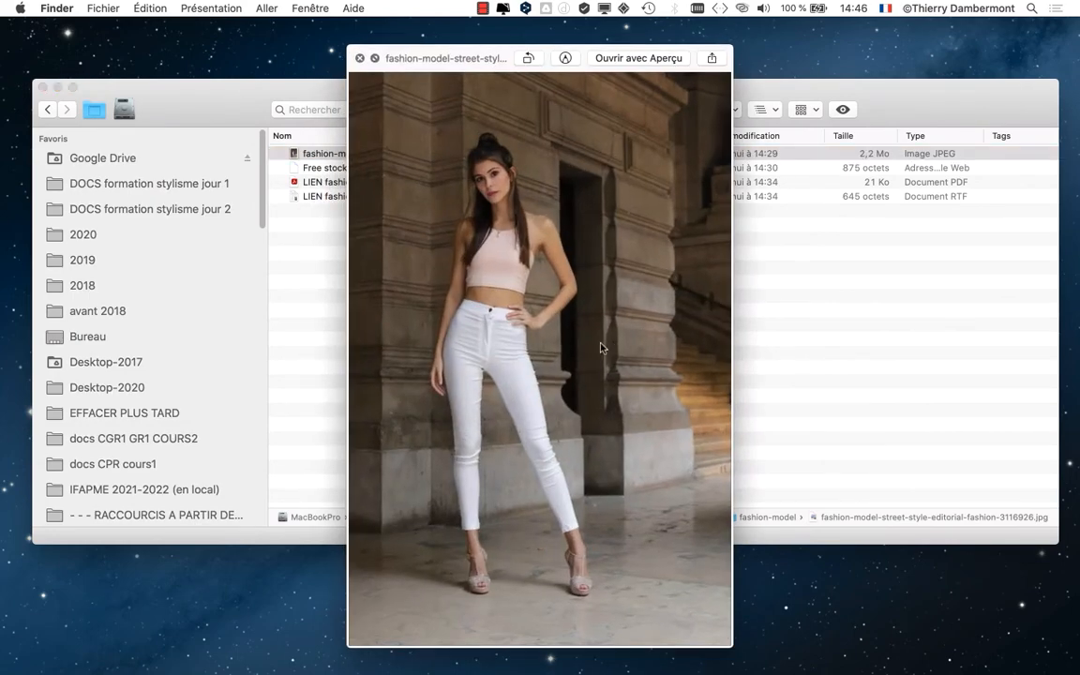
key(space)
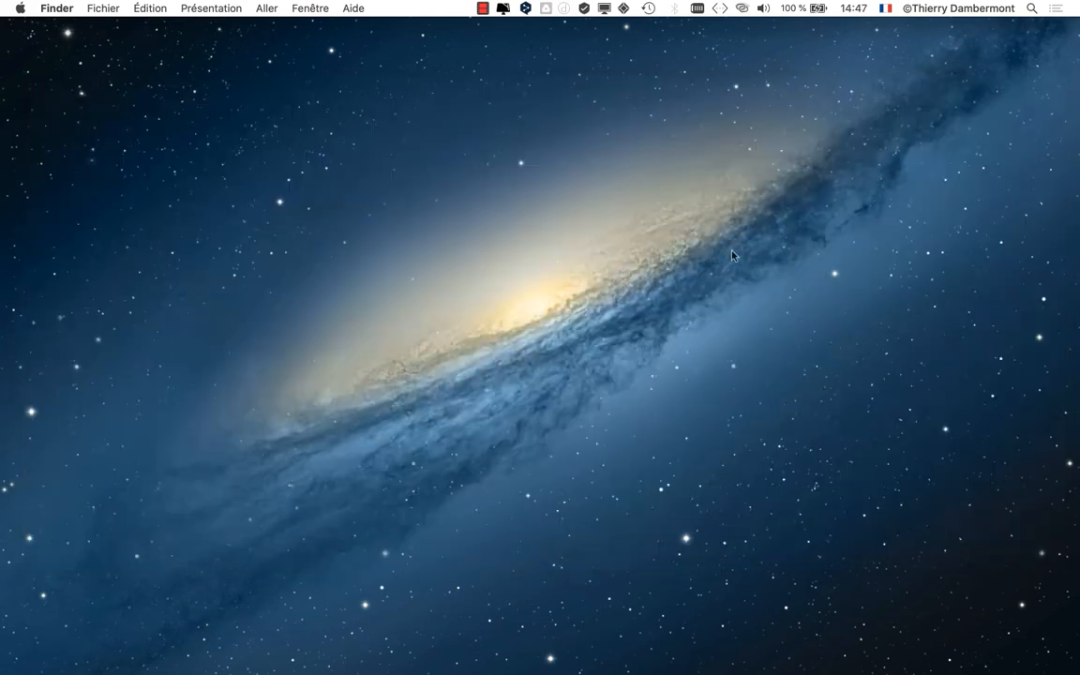
- Switch to Illustrator and start a new document from the 297 x 210 mm A4 preset, changed to portrait orientation
key(super+Tab)
click(592, 344)
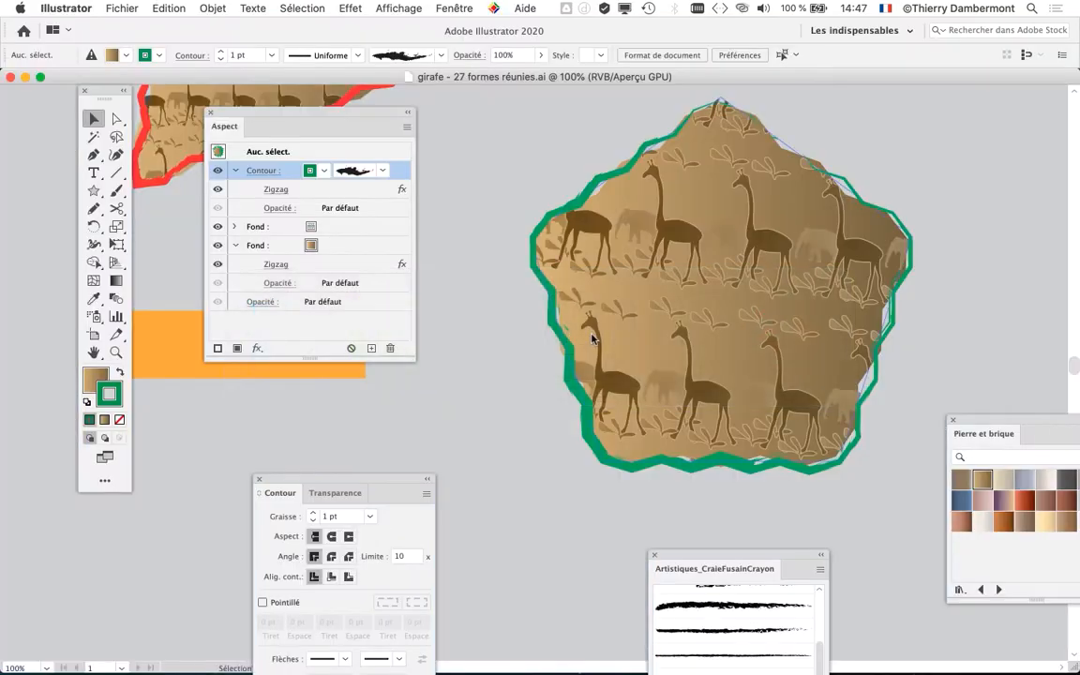
alt+scroll(485, 332, down, 5)
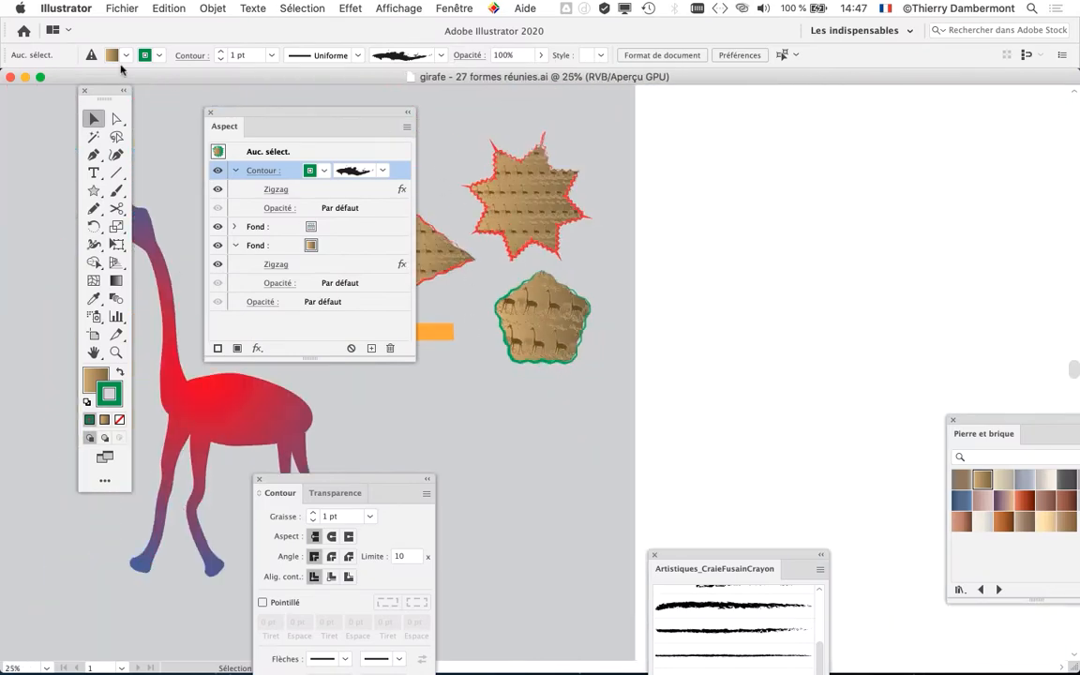
click(122, 8)
click(150, 26)
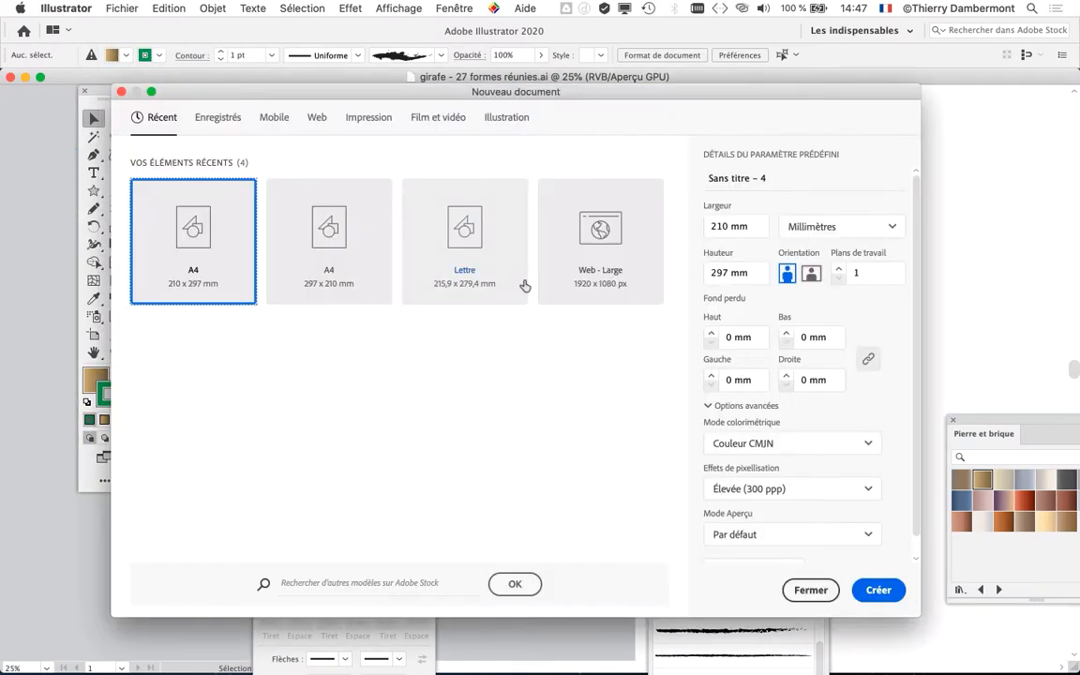
click(292, 223)
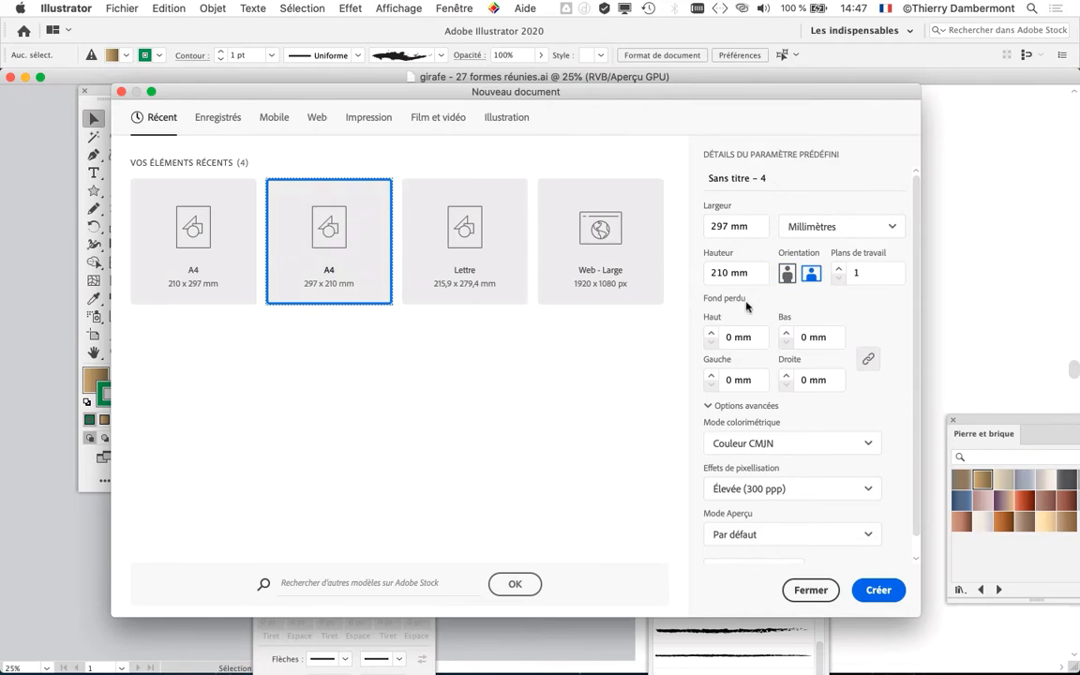
click(786, 273)
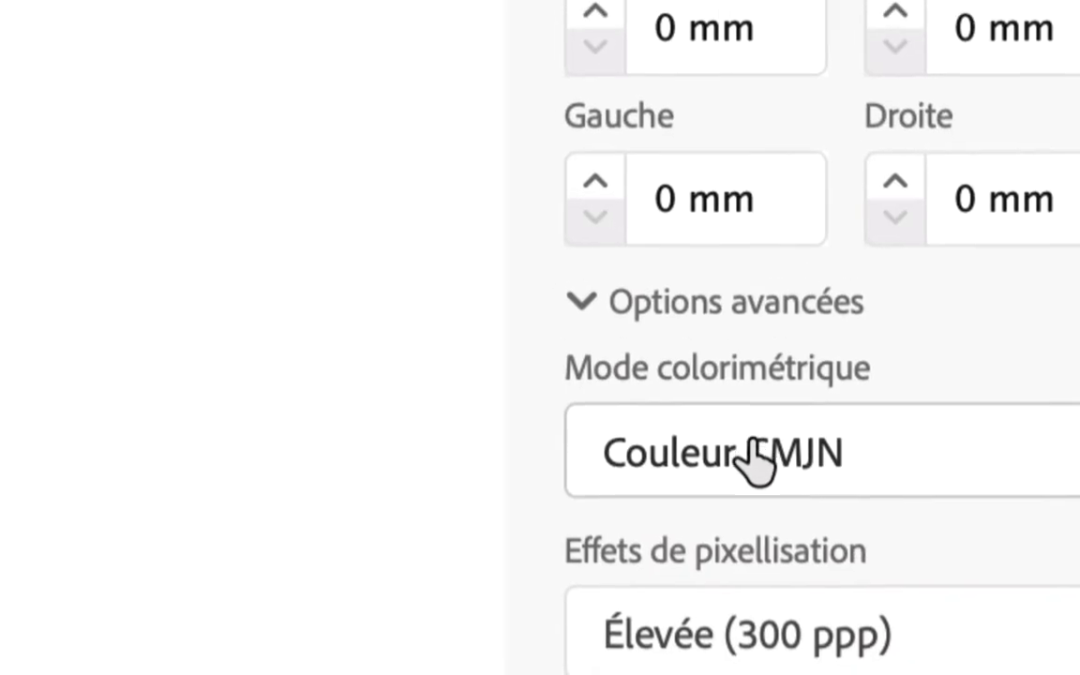
- Set the new document's colour mode to Couleur RVB in the advanced options and create the document
click(710, 413)
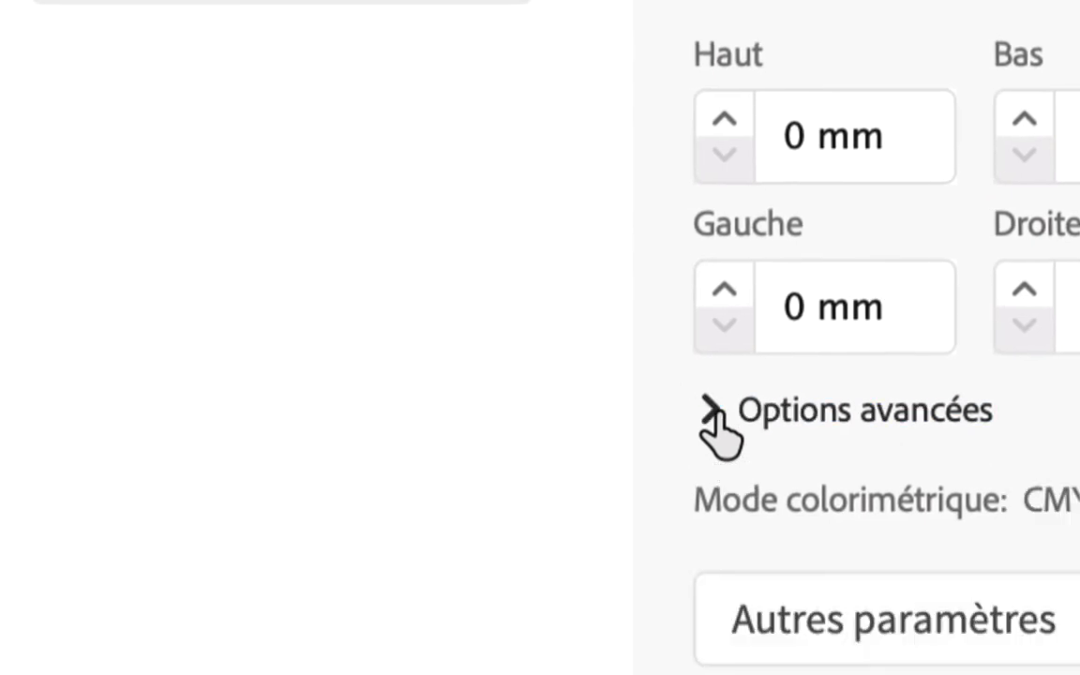
click(710, 412)
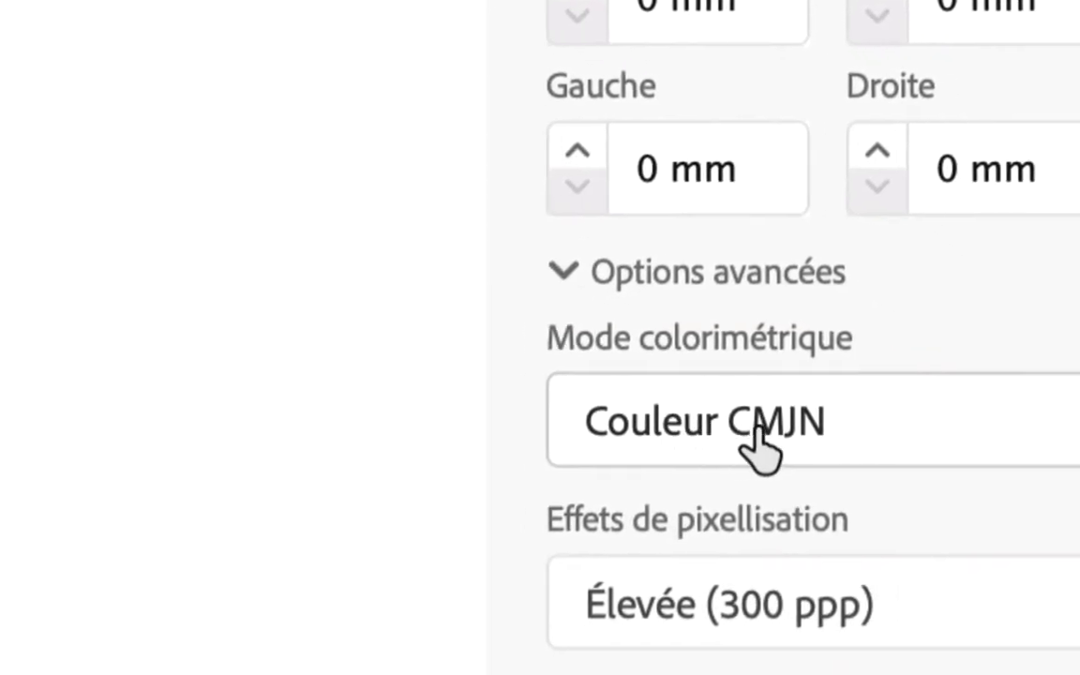
click(758, 441)
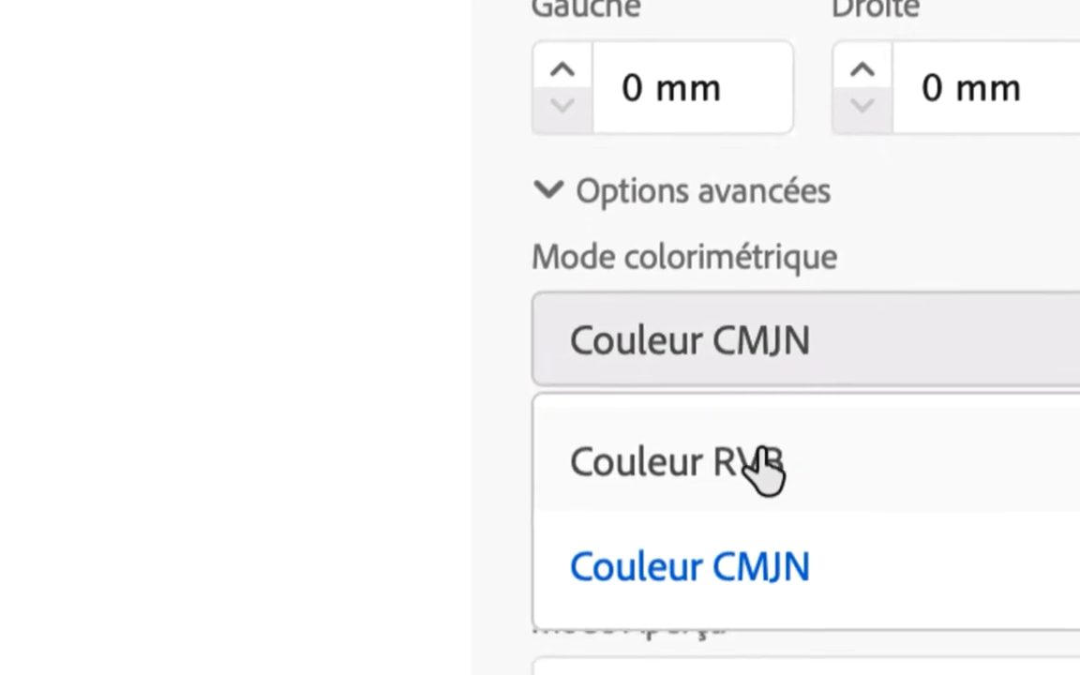
click(756, 439)
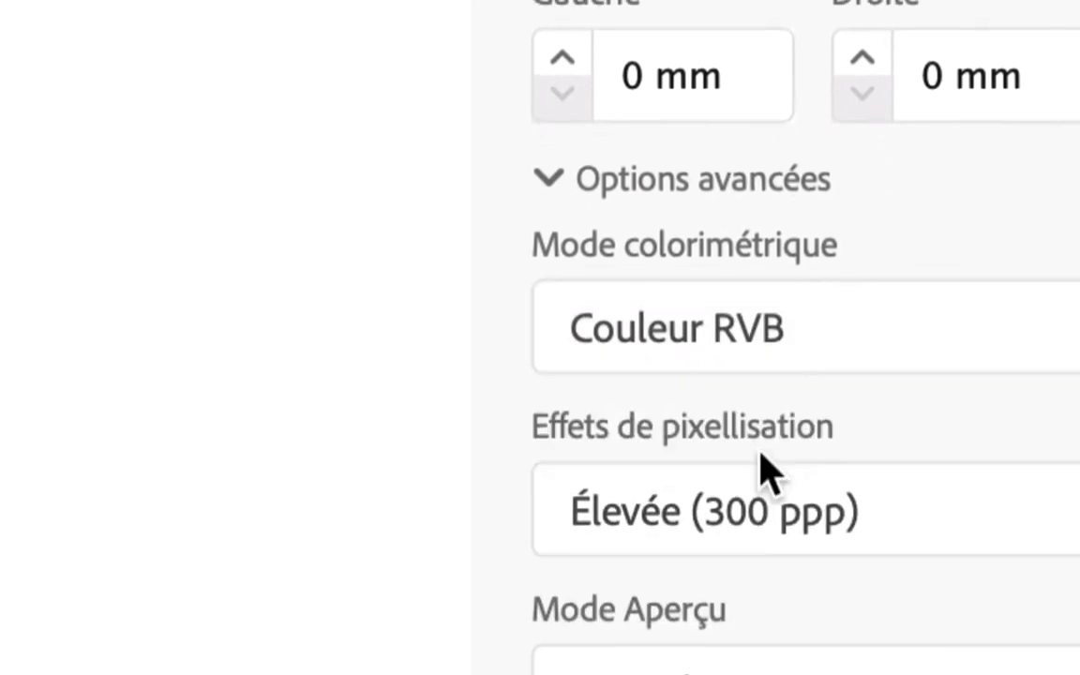
click(549, 176)
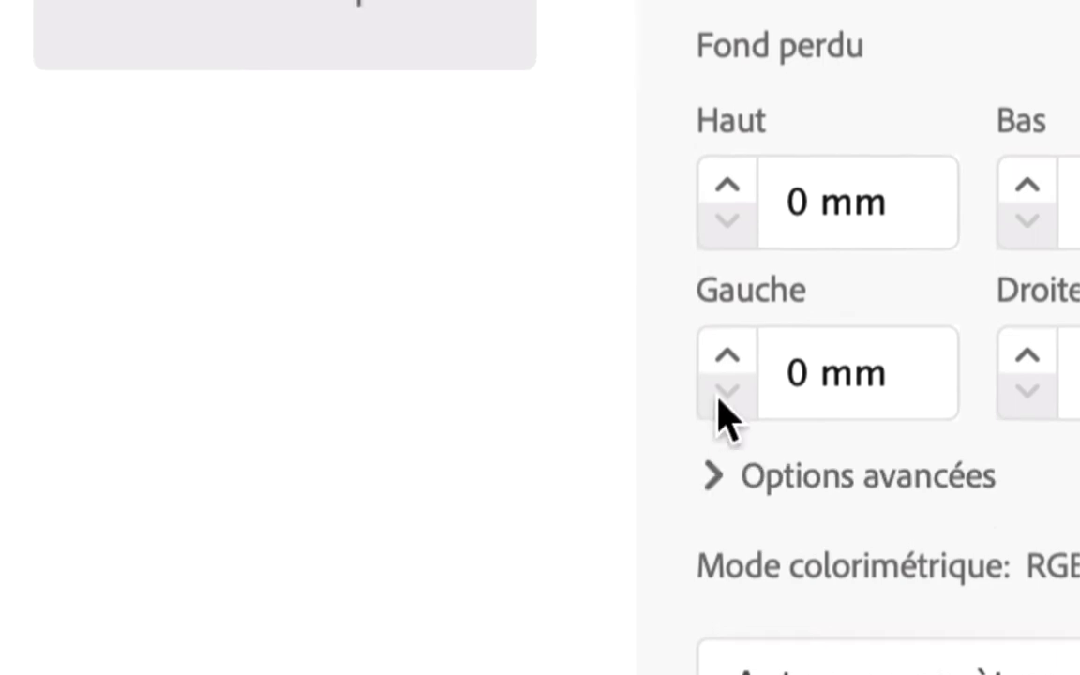
click(714, 471)
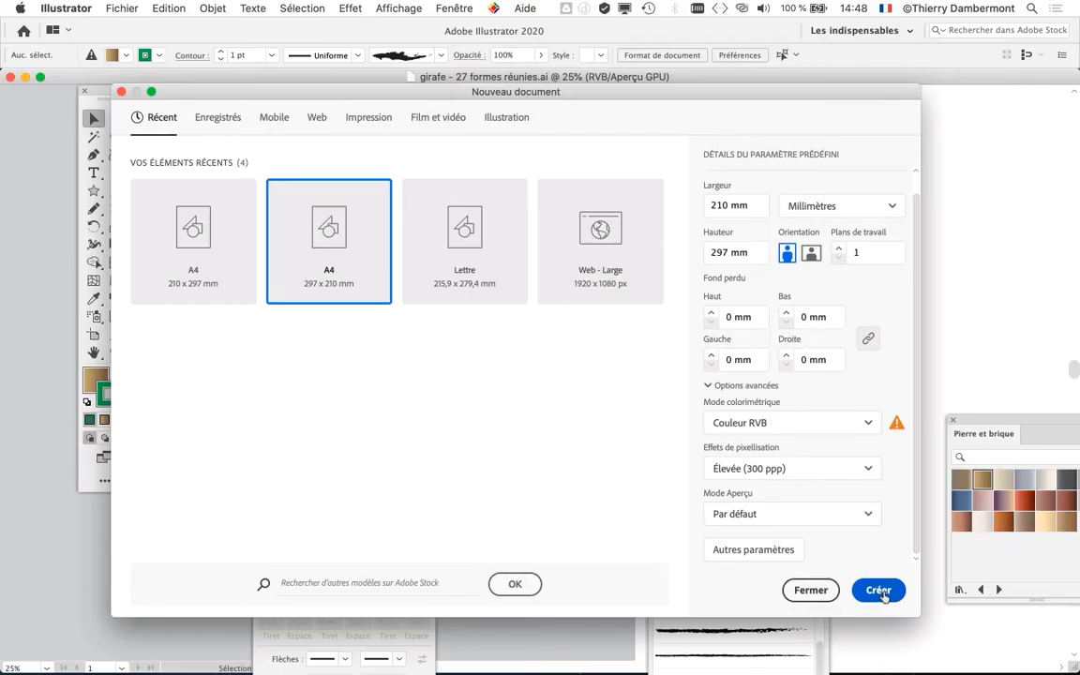
click(879, 590)
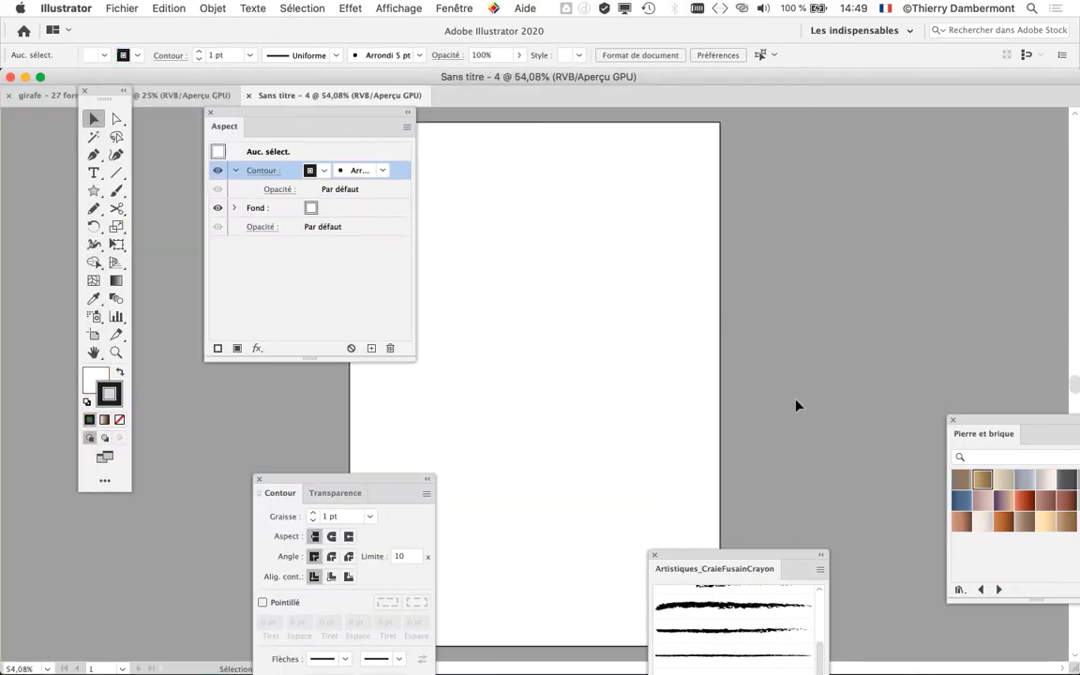
- Close the Contour, Artistiques_CraieFusainCrayon, Aspect and Pierre et brique panels, and move the tool palette clear of the document tabs
drag(319, 112, 914, 165)
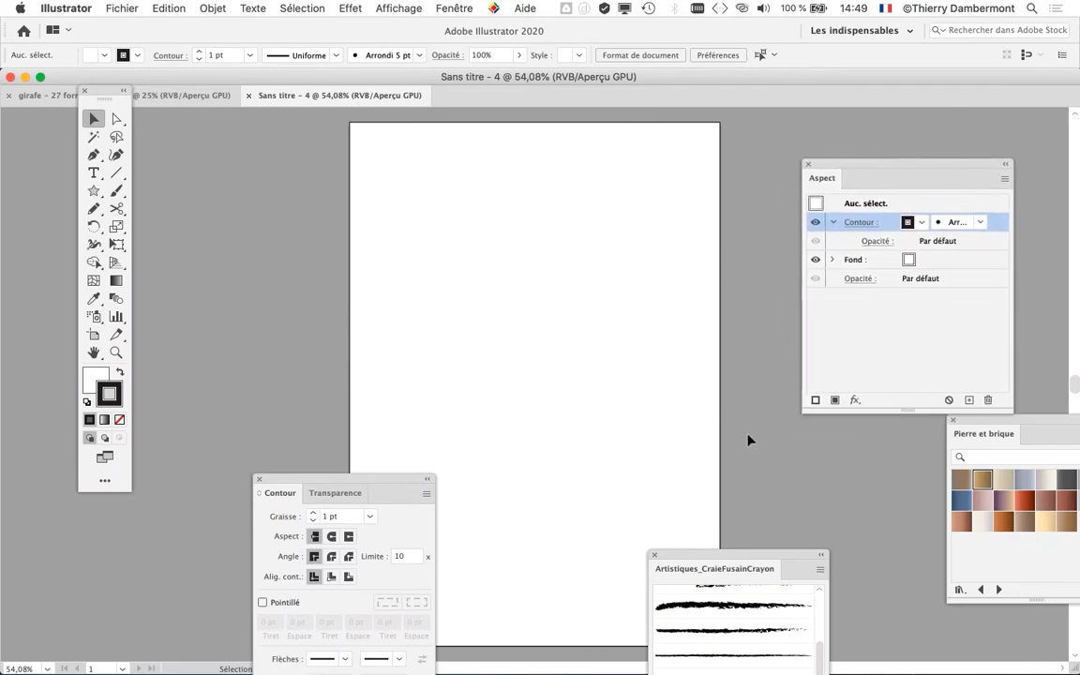
click(259, 479)
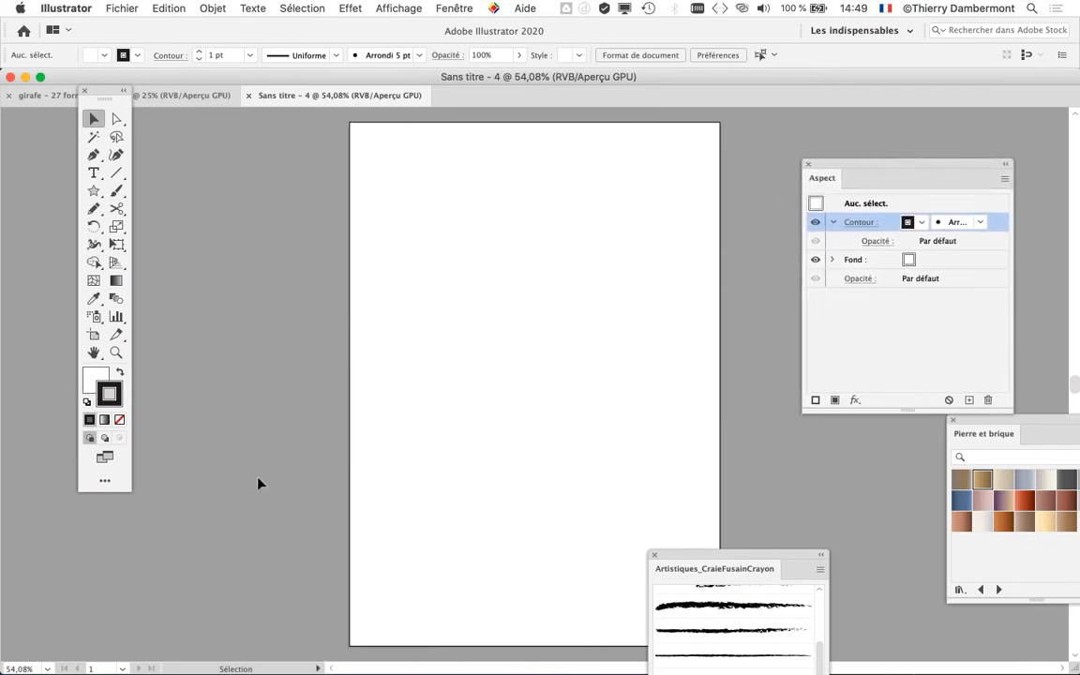
click(654, 554)
click(808, 164)
click(949, 421)
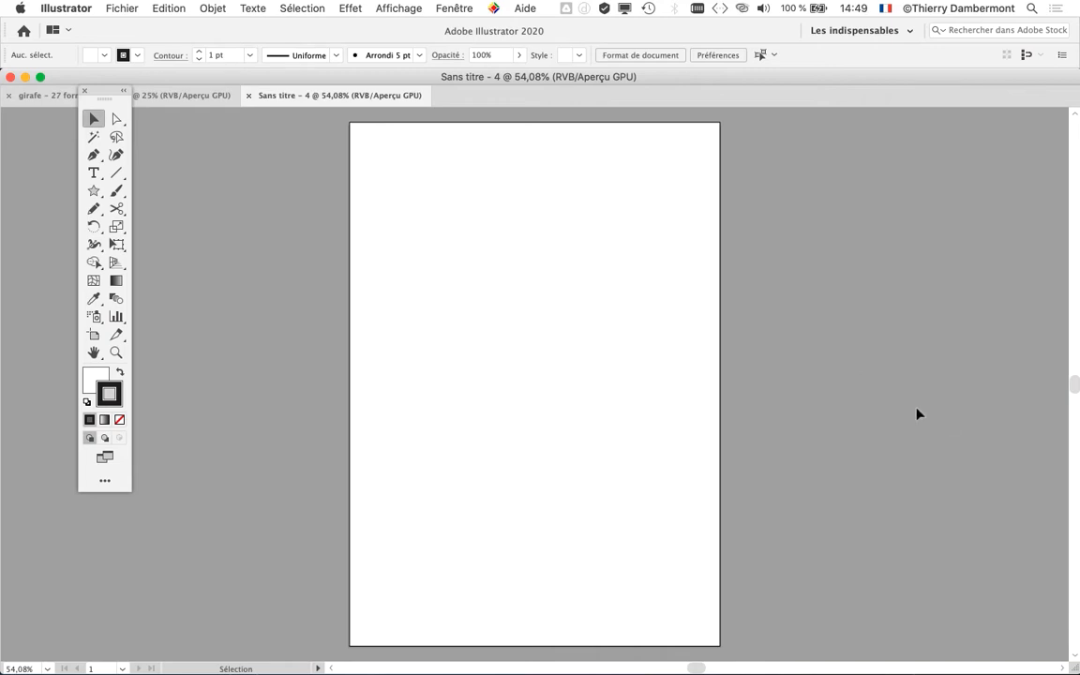
drag(111, 91, 97, 145)
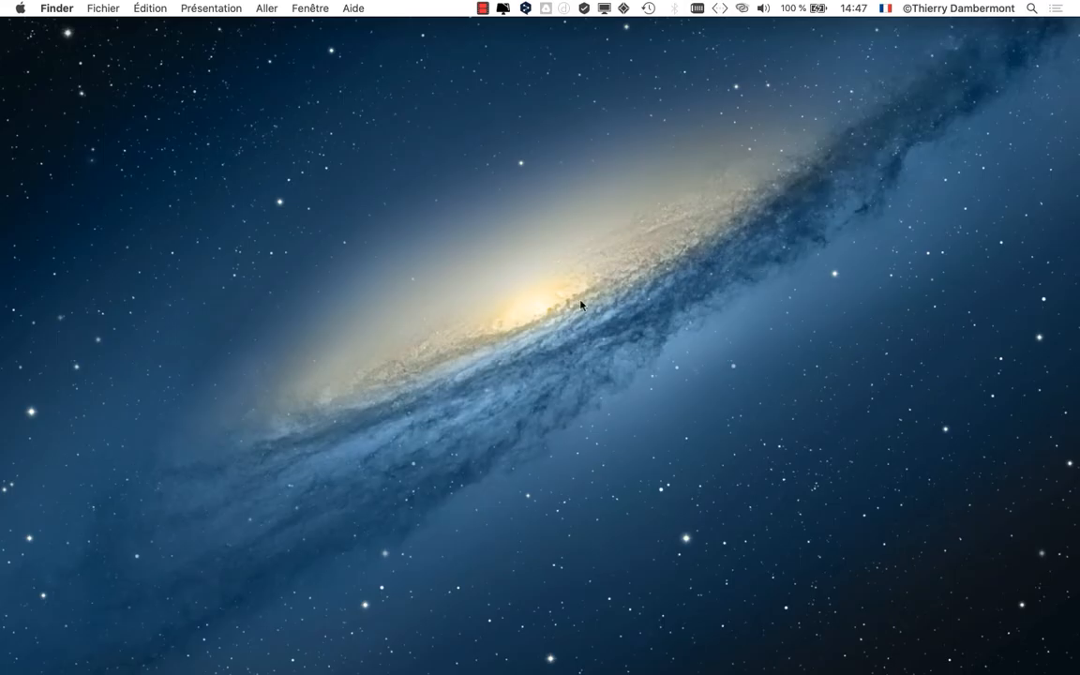
- Return to girafe - 27 formes réunies.ai in Illustrator and start a portrait A4 document based on the 297 x 210 mm preset
key(super+Tab)
click(588, 336)
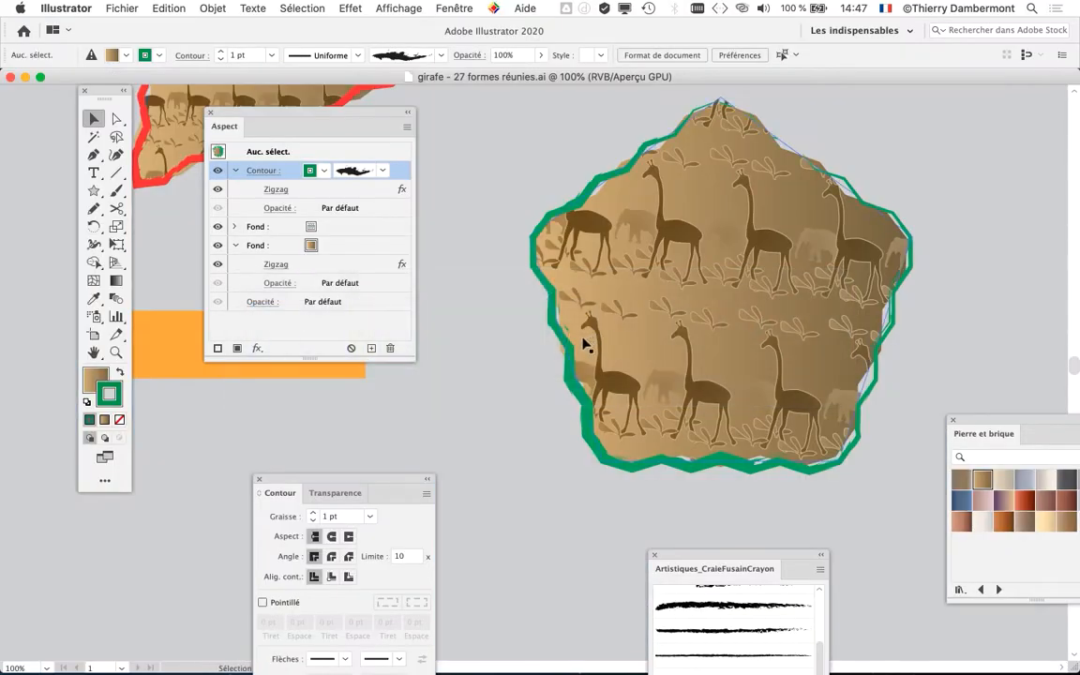
scroll(483, 329, down, 4)
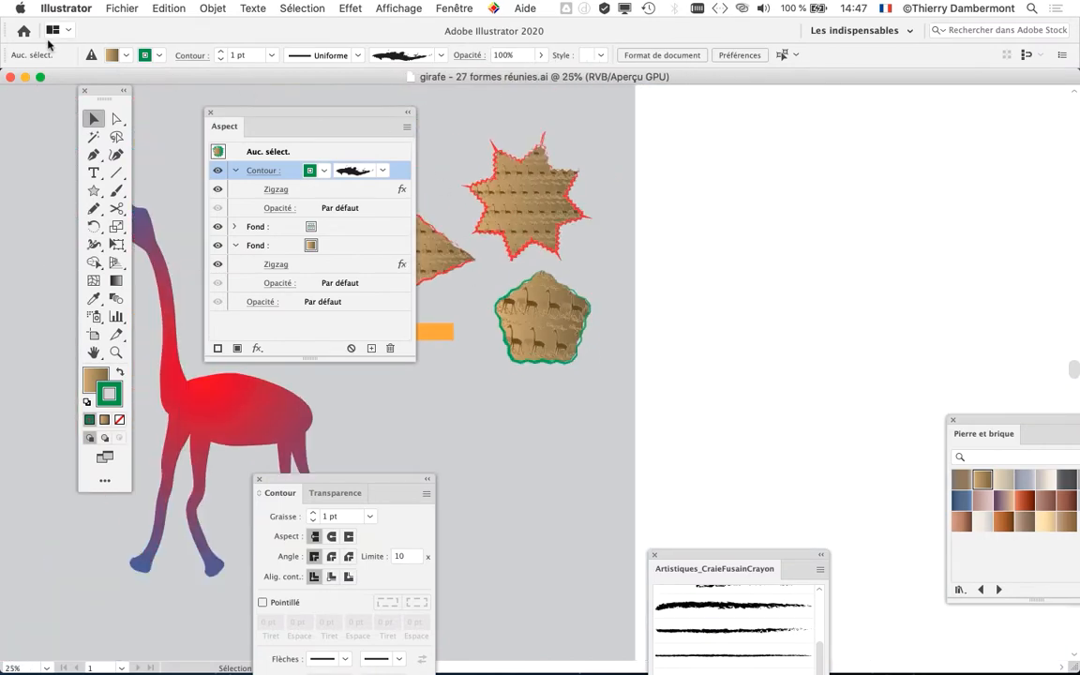
click(110, 11)
click(124, 26)
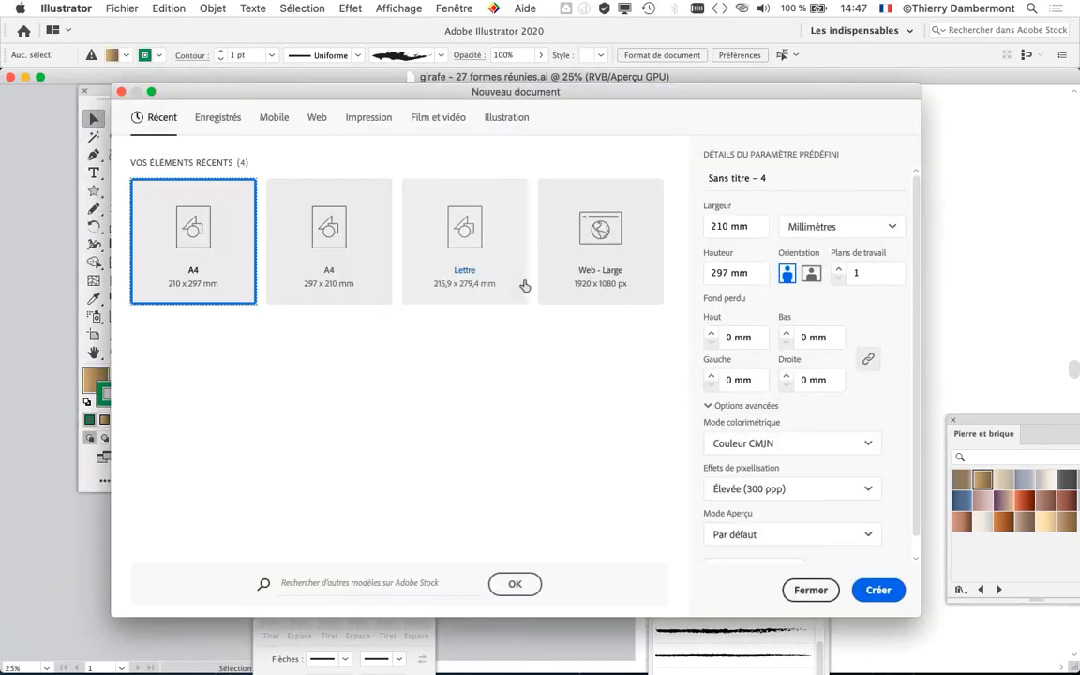
click(327, 244)
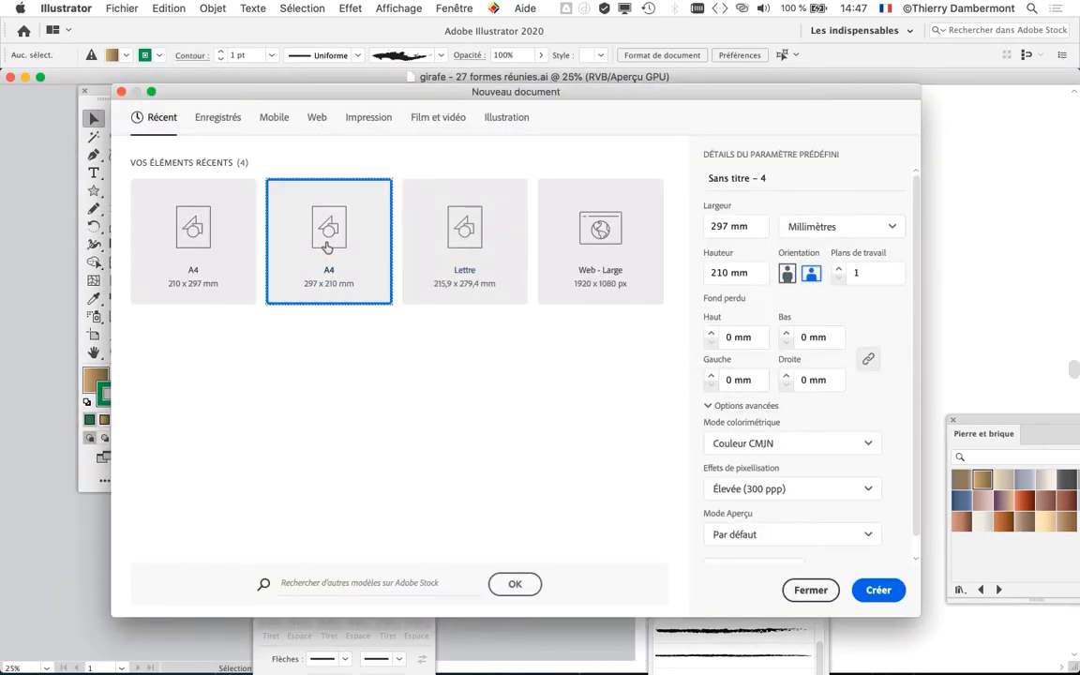
click(787, 272)
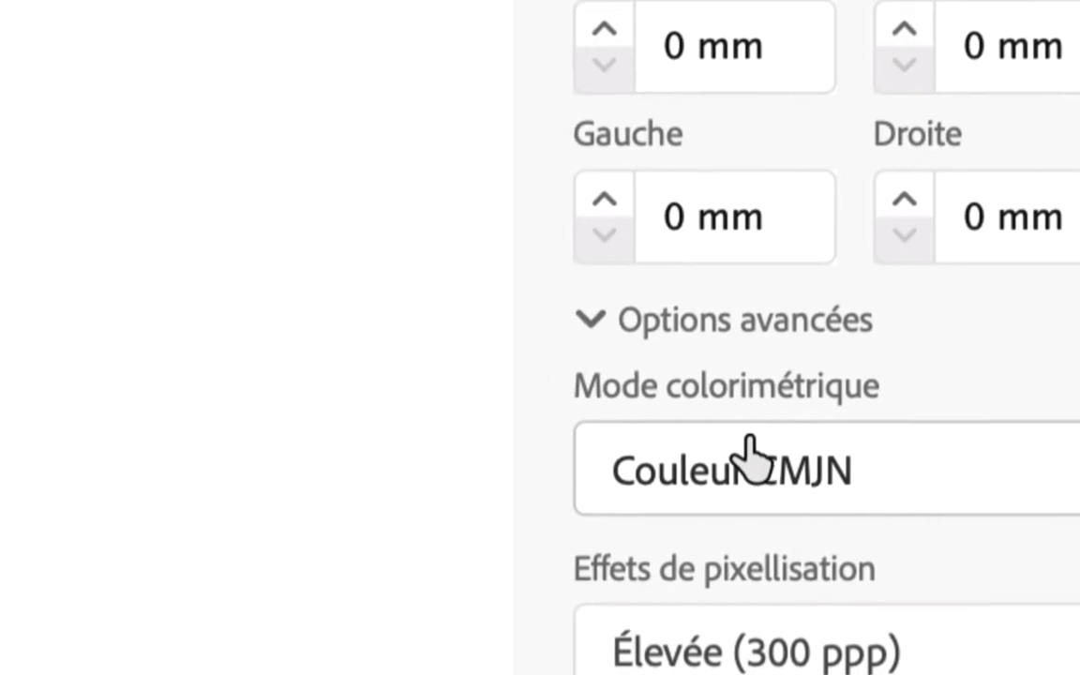
- Choose Couleur RVB as the colour mode in the new document's advanced options
click(712, 410)
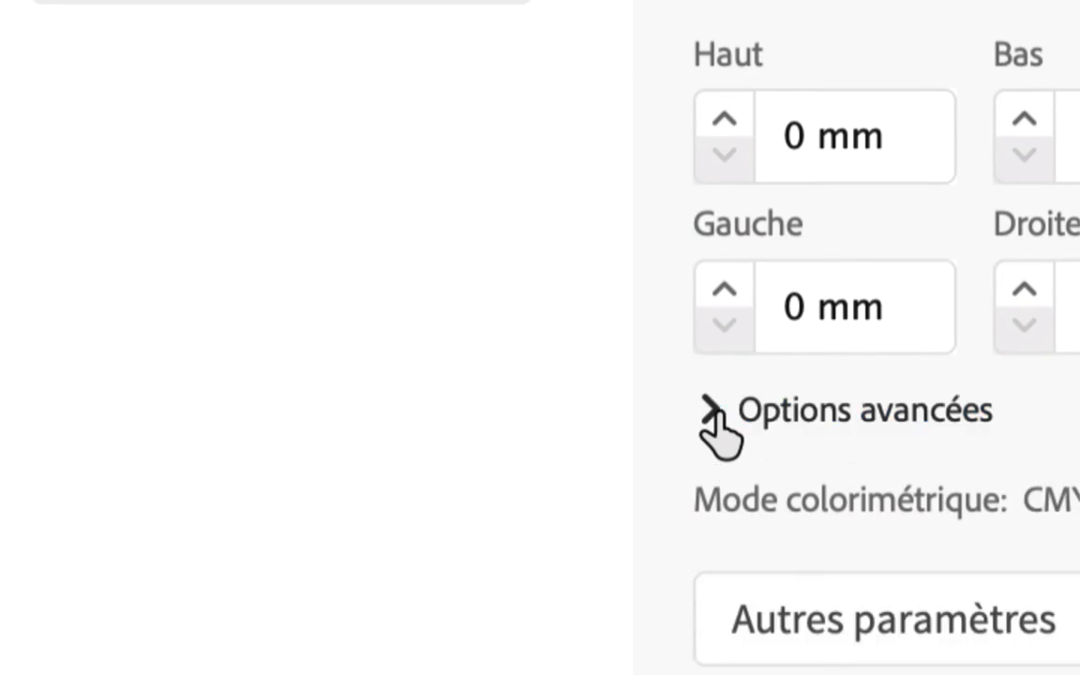
click(712, 410)
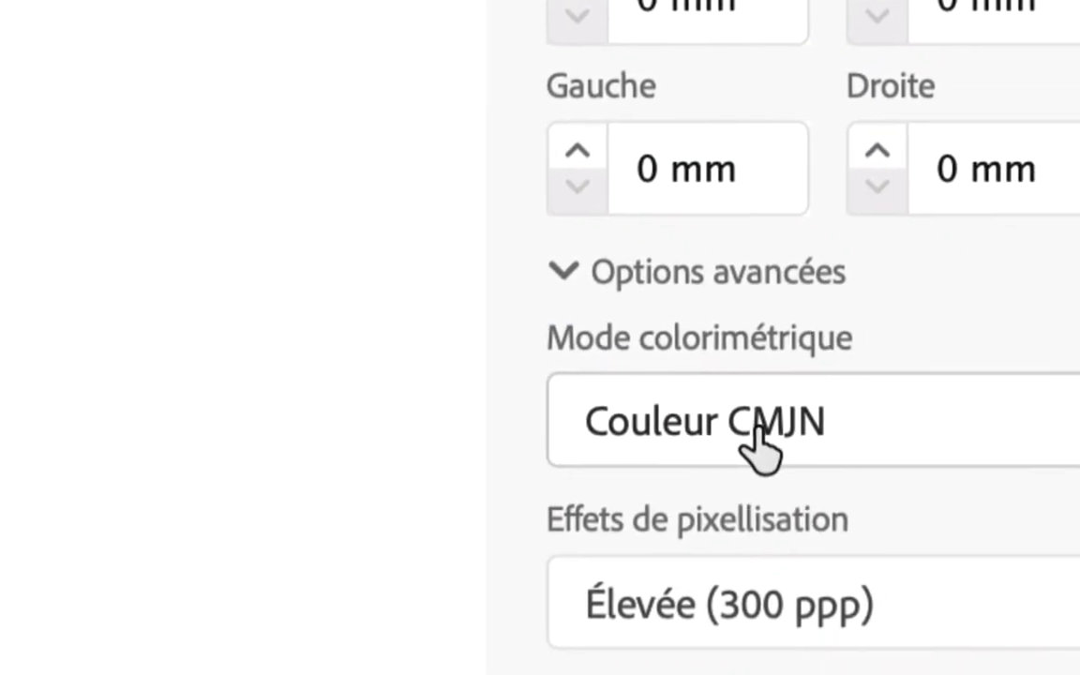
click(756, 441)
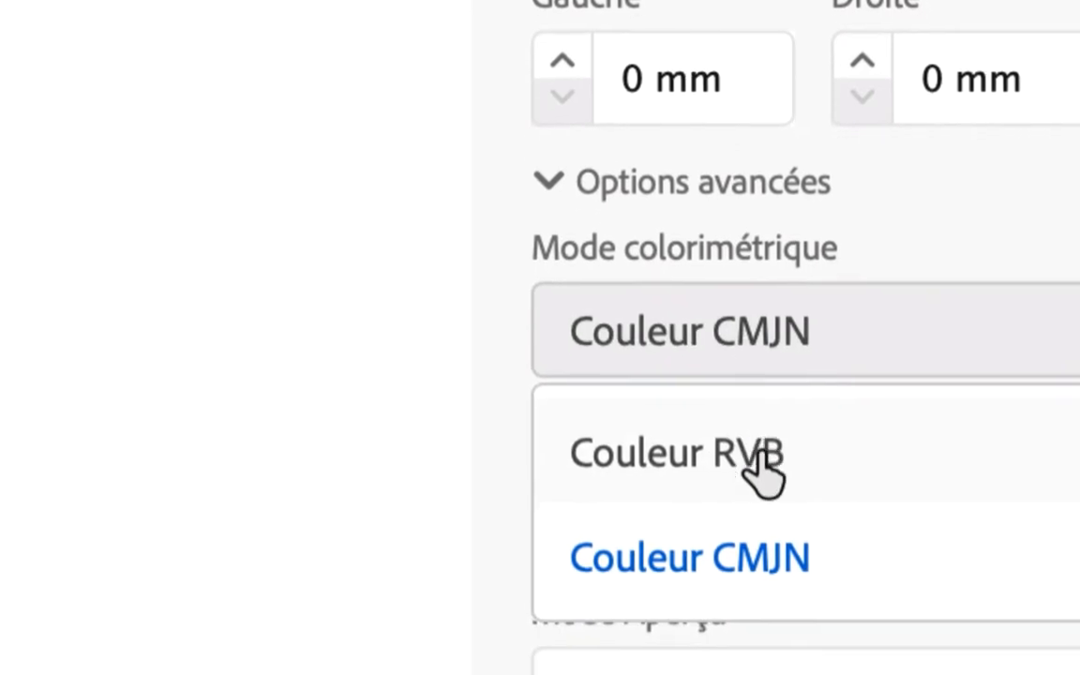
click(762, 469)
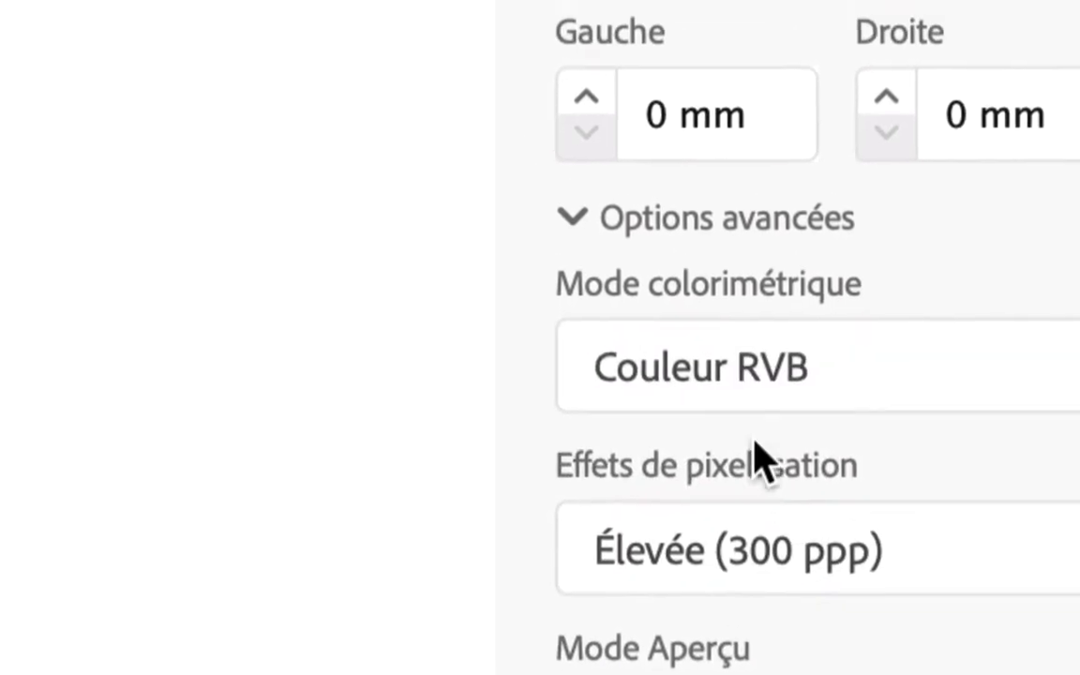
- Create the portrait 210 x 297 mm document with the Couleur RVB colour mode
click(549, 172)
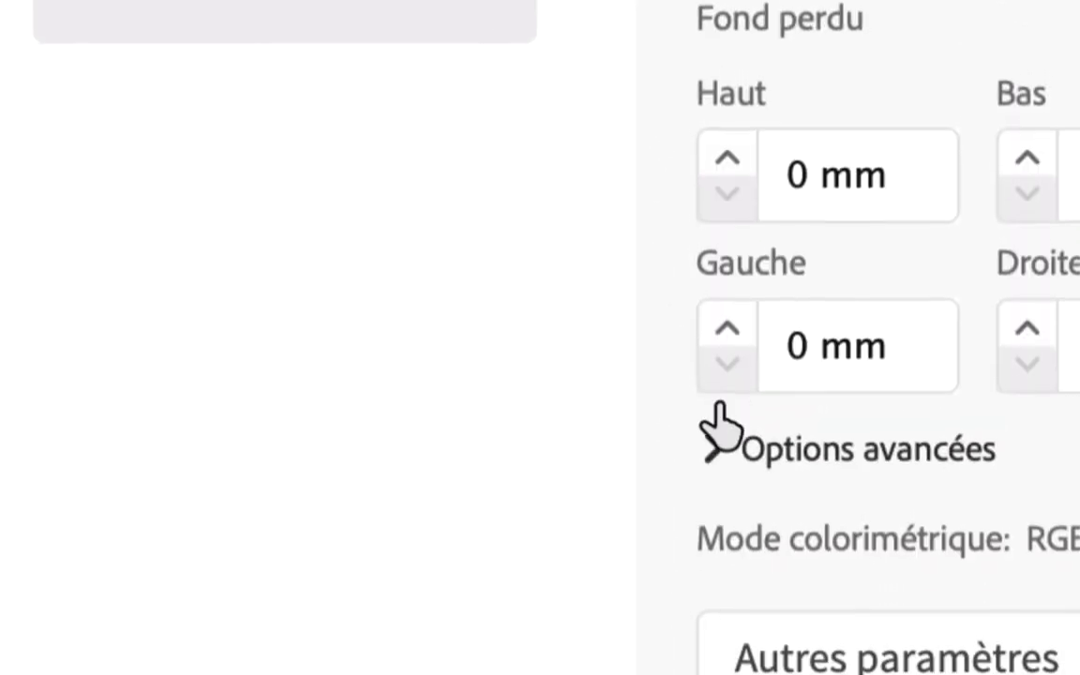
click(715, 468)
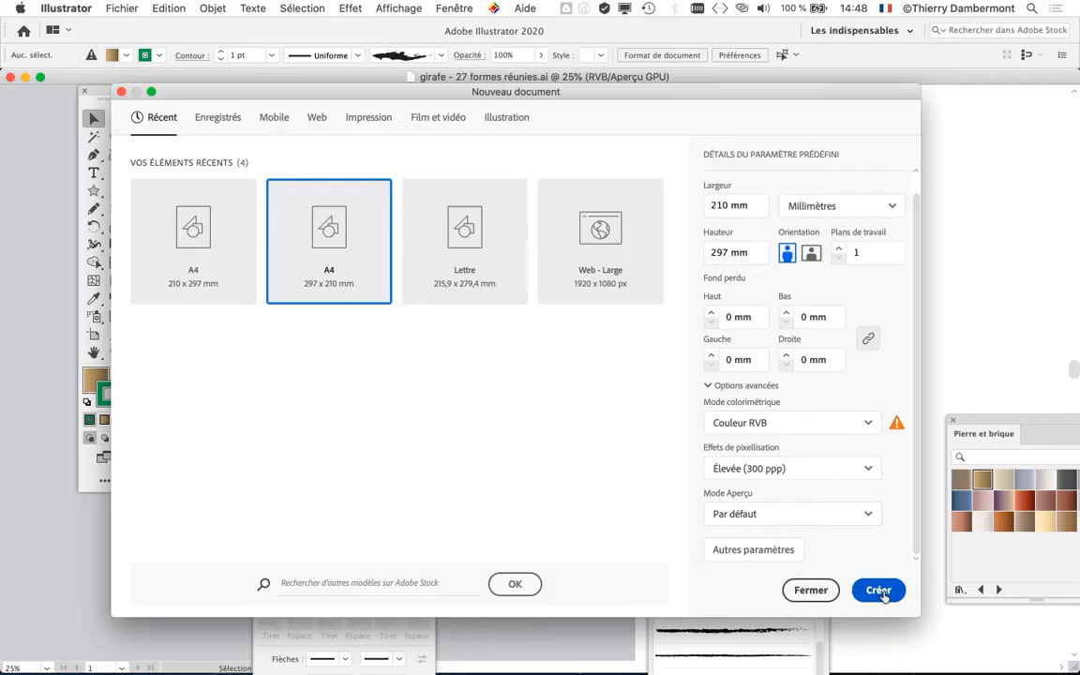
click(878, 591)
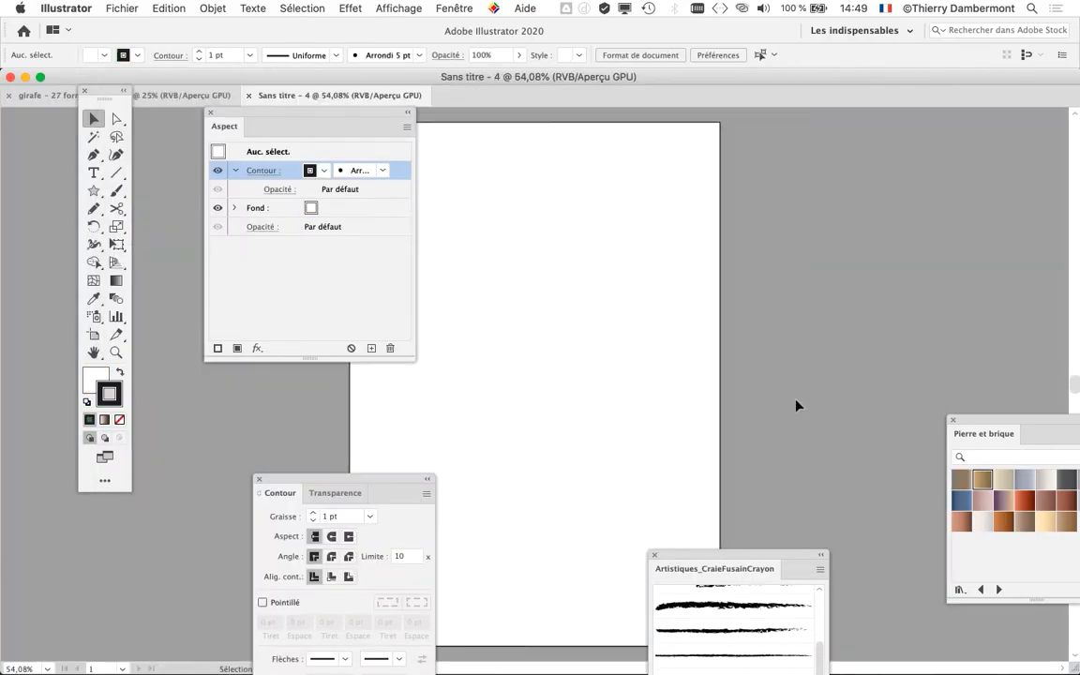
- Clear the new document's workspace by closing the Aspect, Contour, Artistiques_CraieFusainCrayon and Pierre et brique panels, and move the tool palette off the document tabs
drag(341, 111, 938, 163)
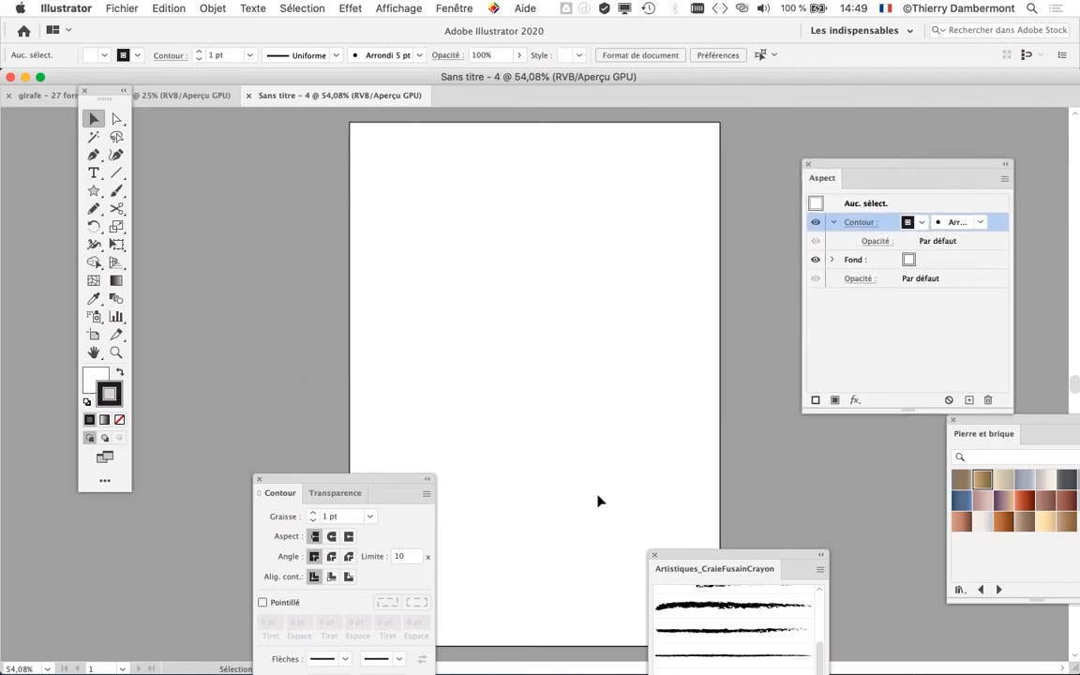
click(259, 479)
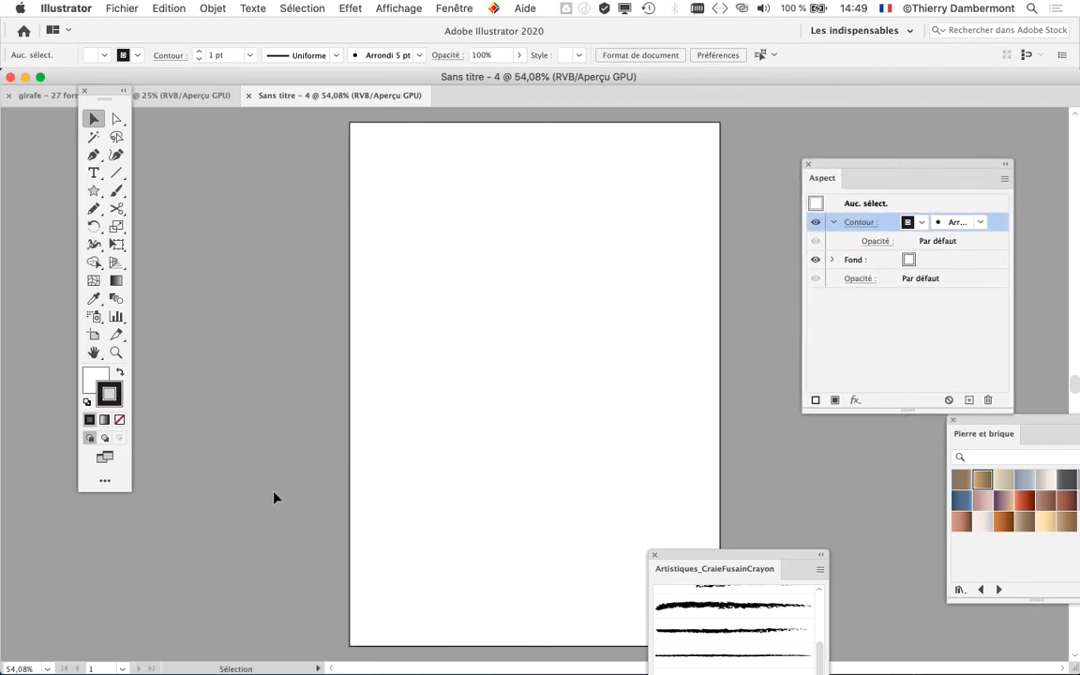
click(655, 554)
click(807, 164)
click(953, 419)
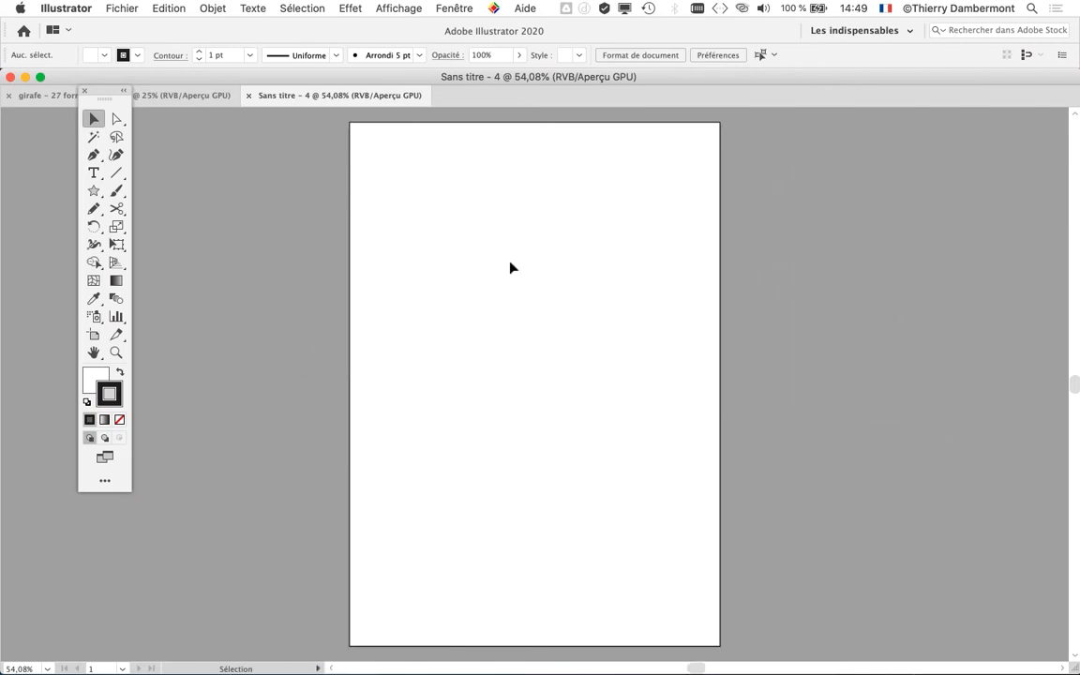
drag(104, 93, 104, 143)
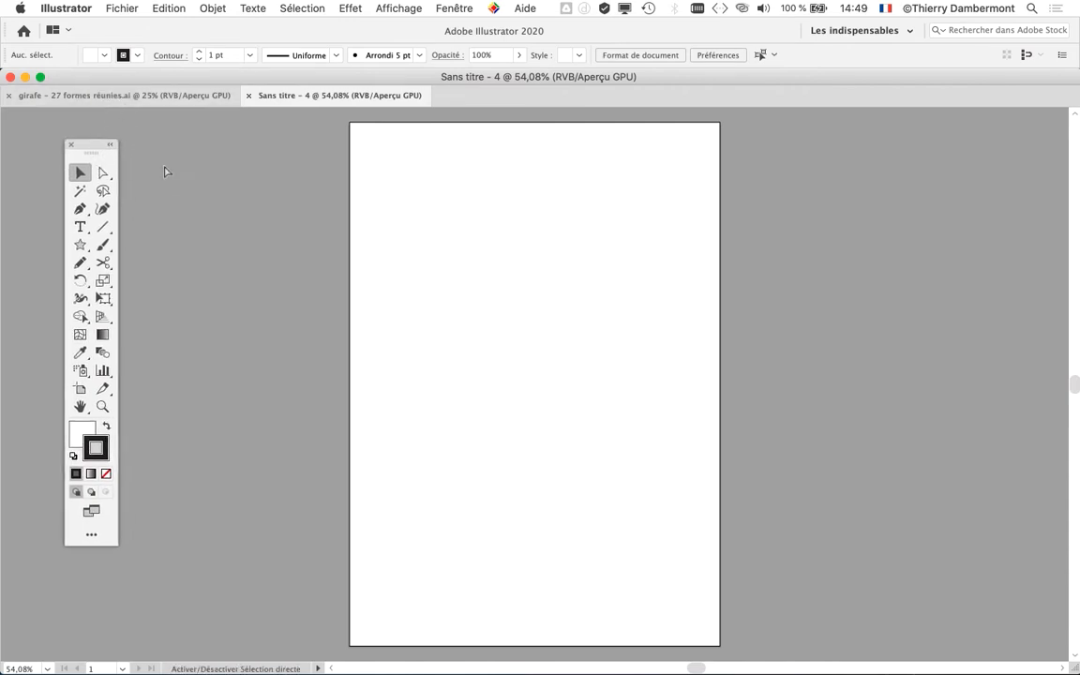
- Import fashion-model-street-style-editorial-fashion-3116926.jpg from DOCS formation stylisme jour 2 > fashion-model as a linked image, placed at its original size near the artboard's upper-left corner
click(122, 7)
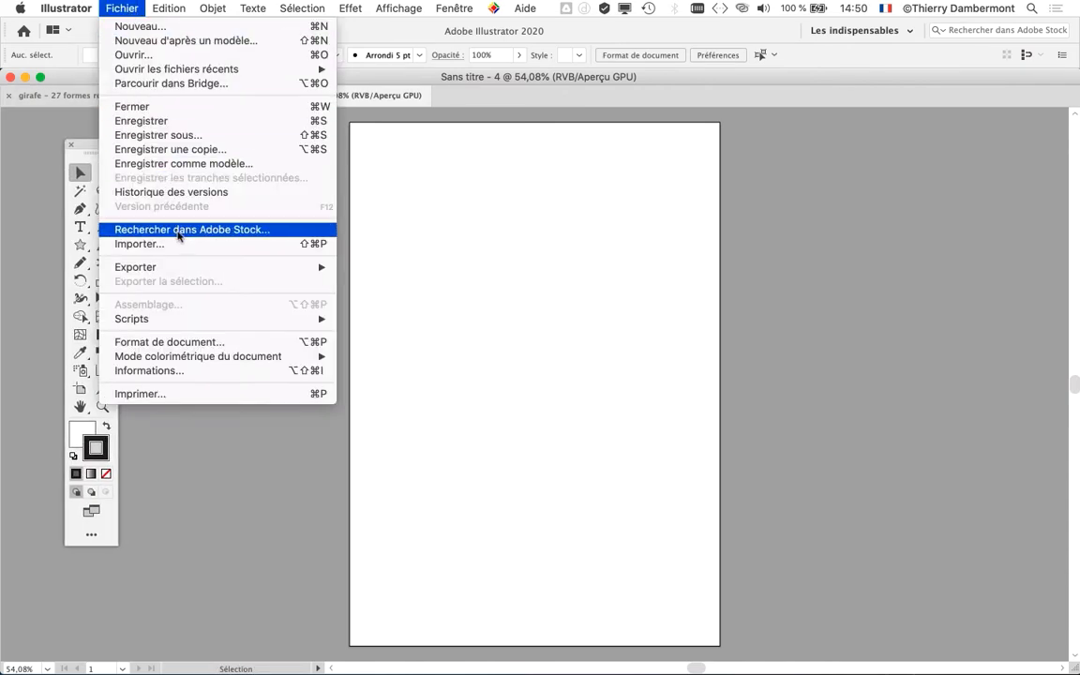
click(183, 244)
key(super+shift+p)
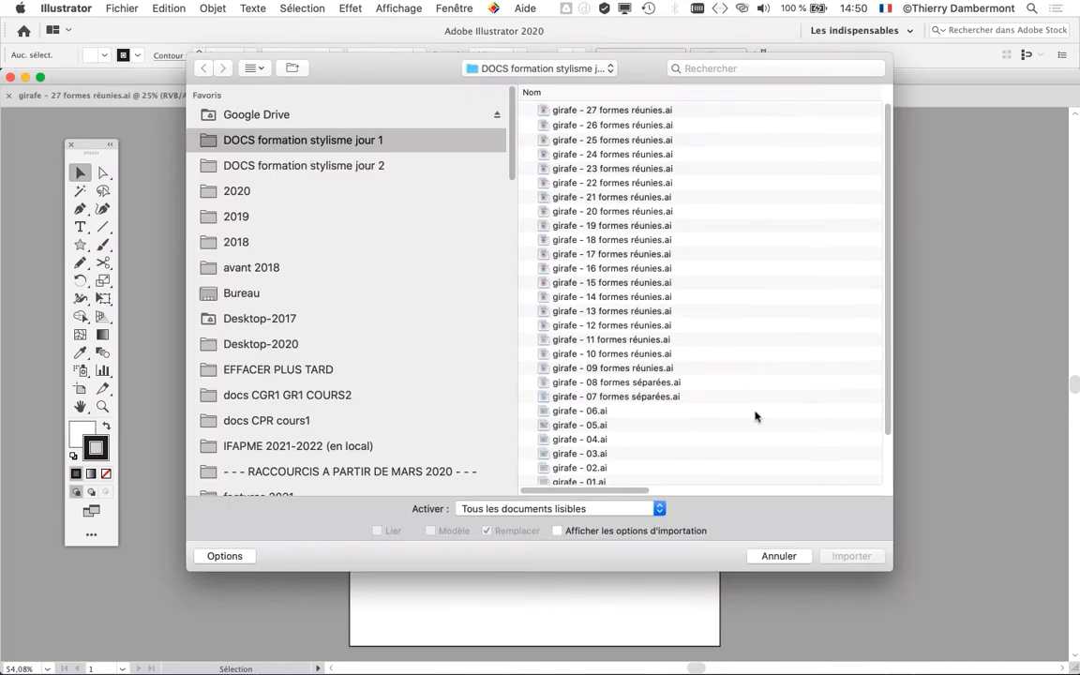
drag(892, 574, 1017, 576)
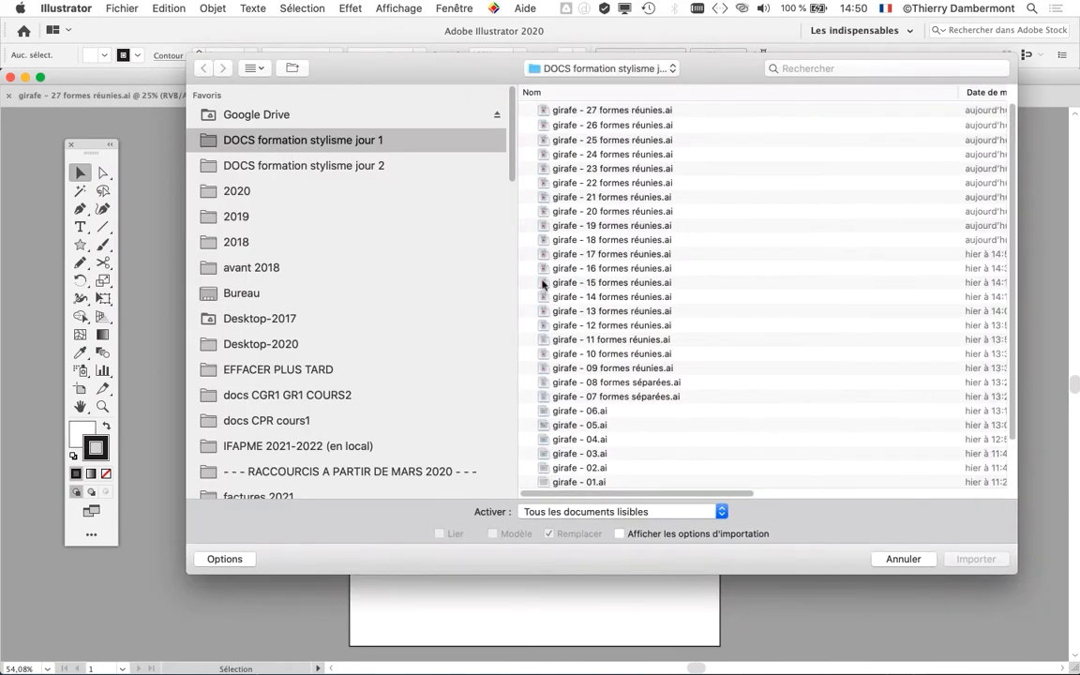
click(390, 166)
click(521, 111)
click(525, 111)
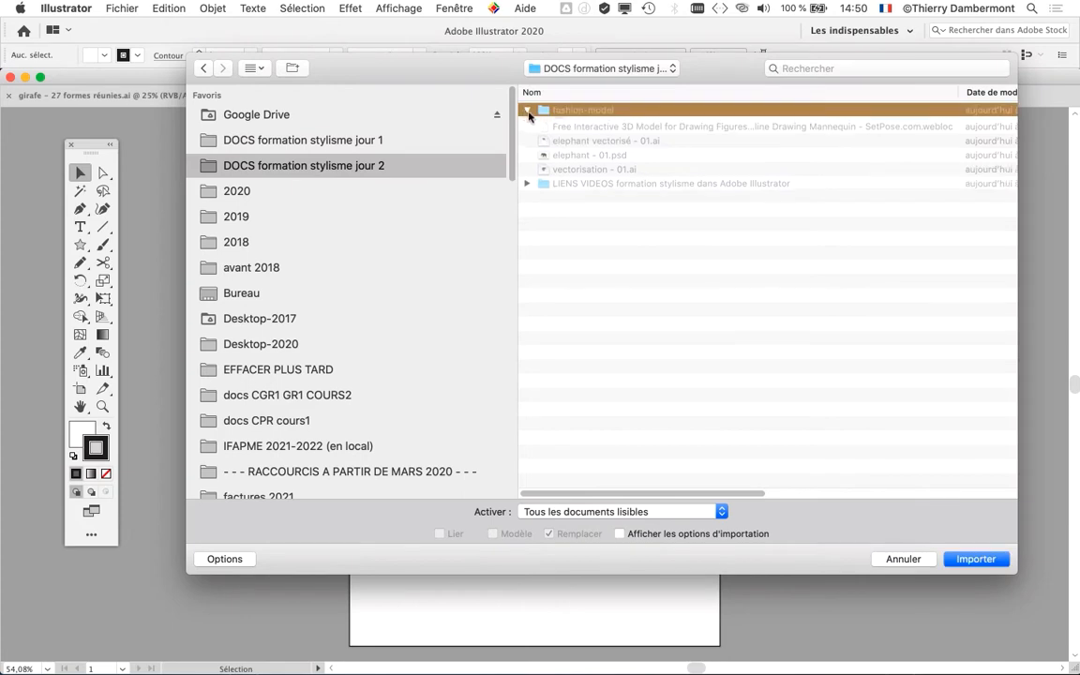
click(598, 169)
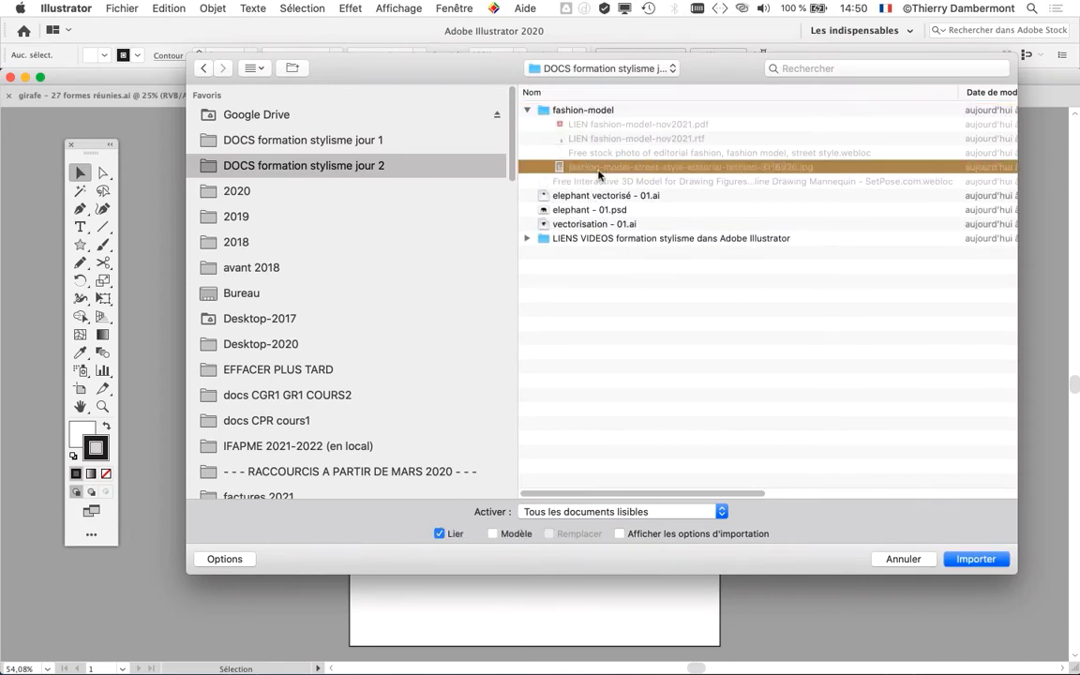
click(976, 559)
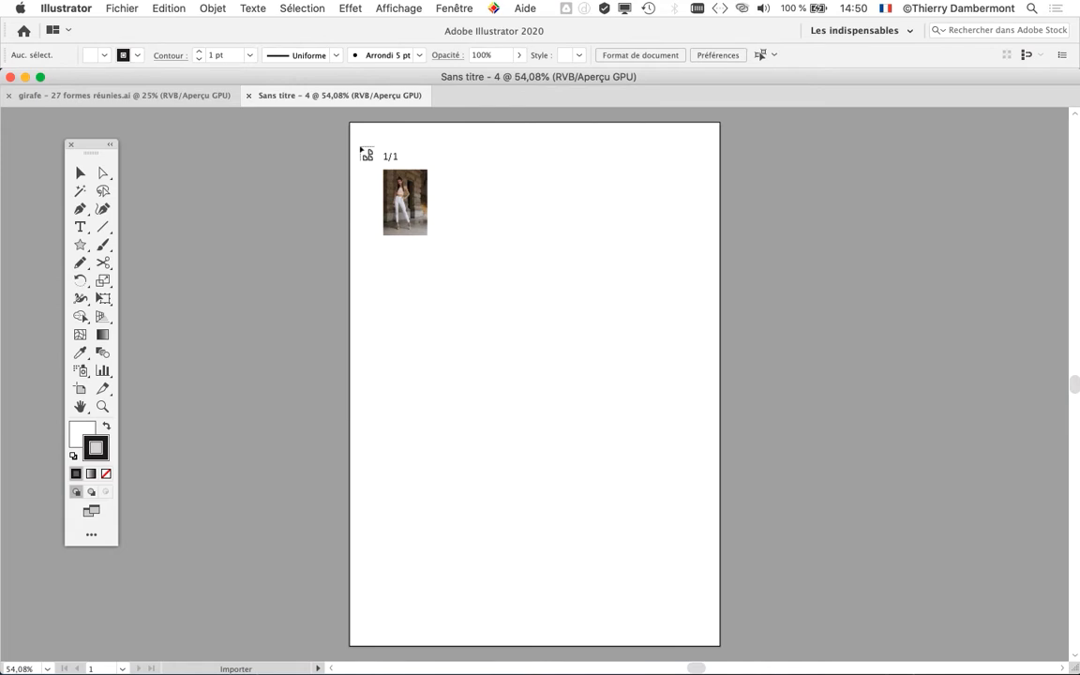
click(361, 149)
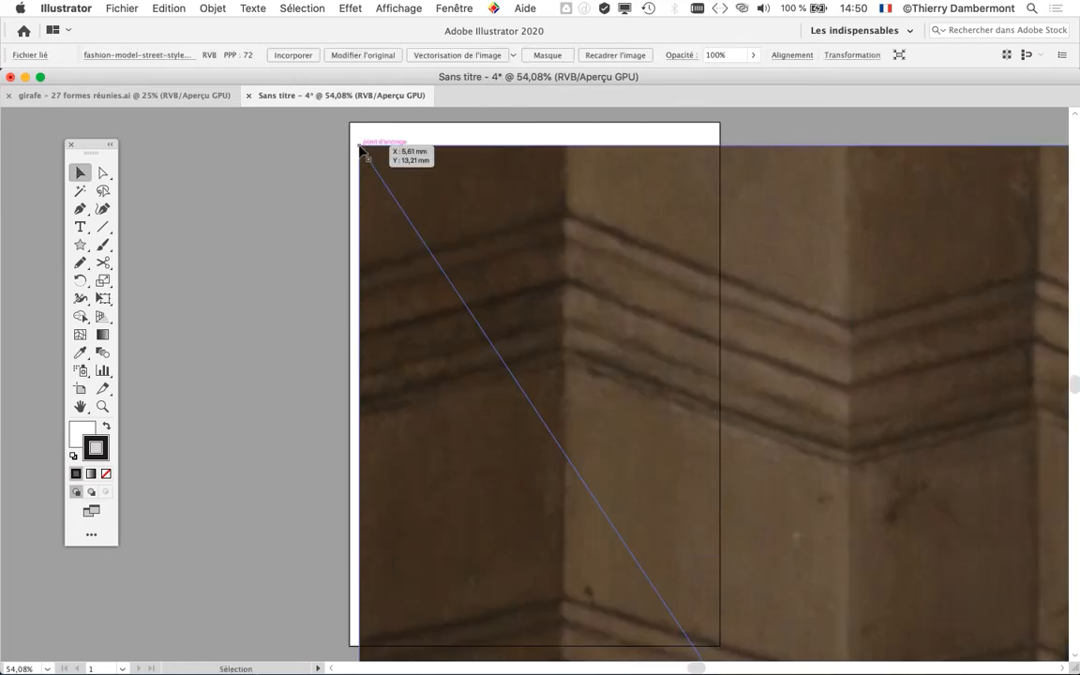
scroll(632, 301, down, 5)
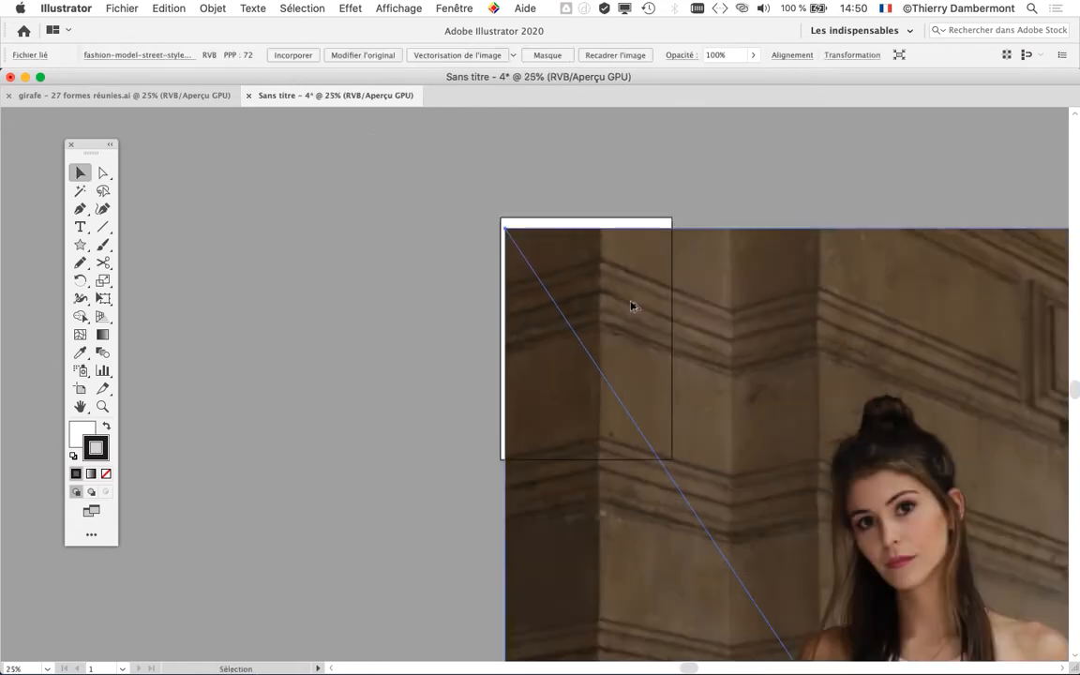
scroll(632, 310, down, 3)
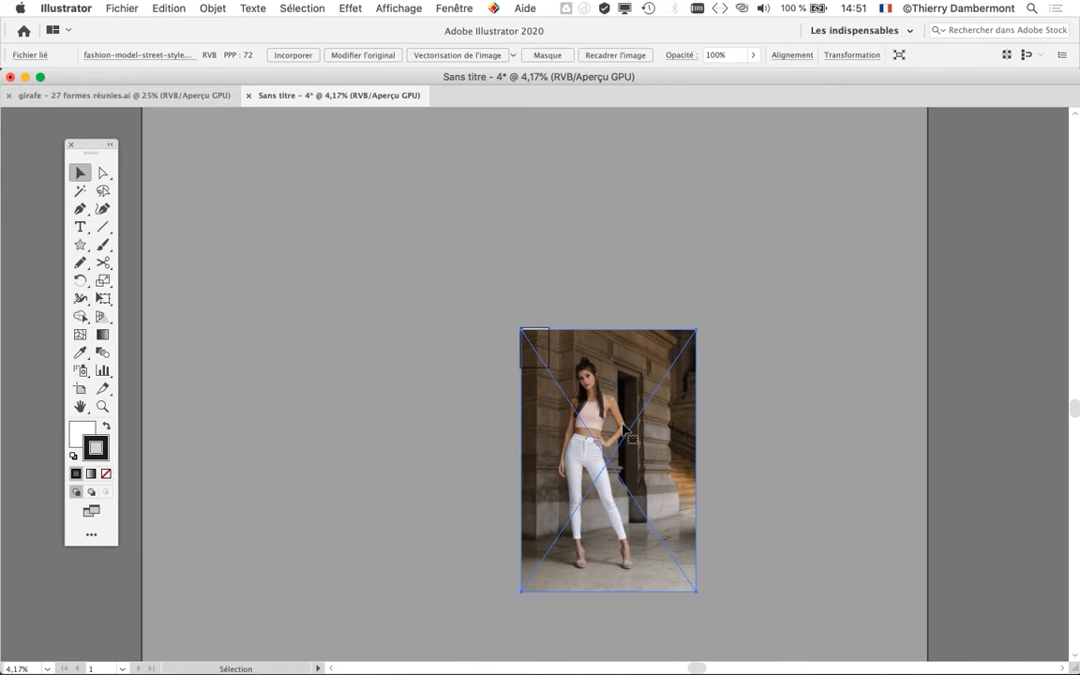
- Undo the placement of the full-size model photo and return to the whole artboard
key(super)
key(super+z)
scroll(544, 322, up, 5)
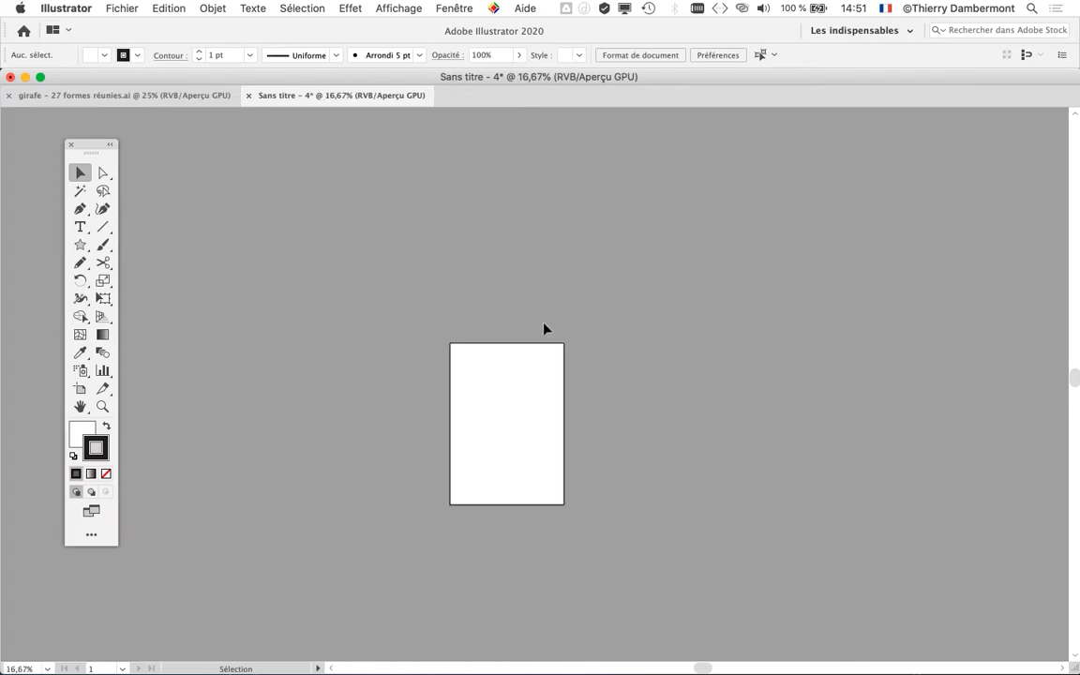
scroll(523, 362, up, 1)
drag(471, 422, 412, 262)
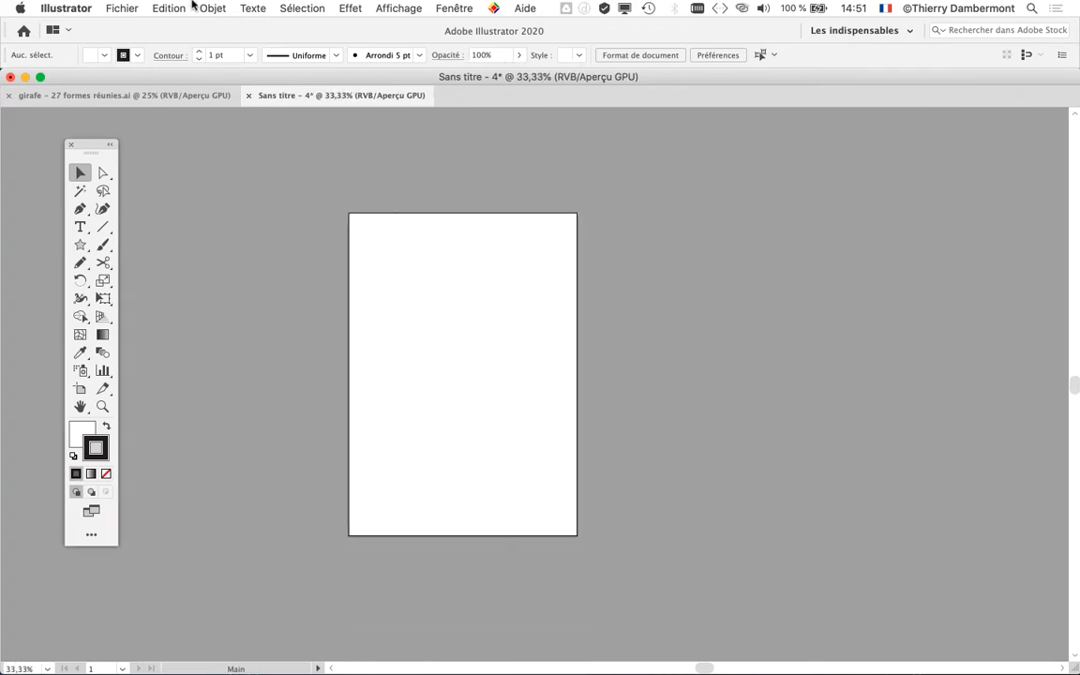
- Import fashion-model-street-style-editorial-fashion-3116926.jpg as a linked image, sized while placing it so that it fits inside the A4 artboard
click(126, 7)
click(131, 246)
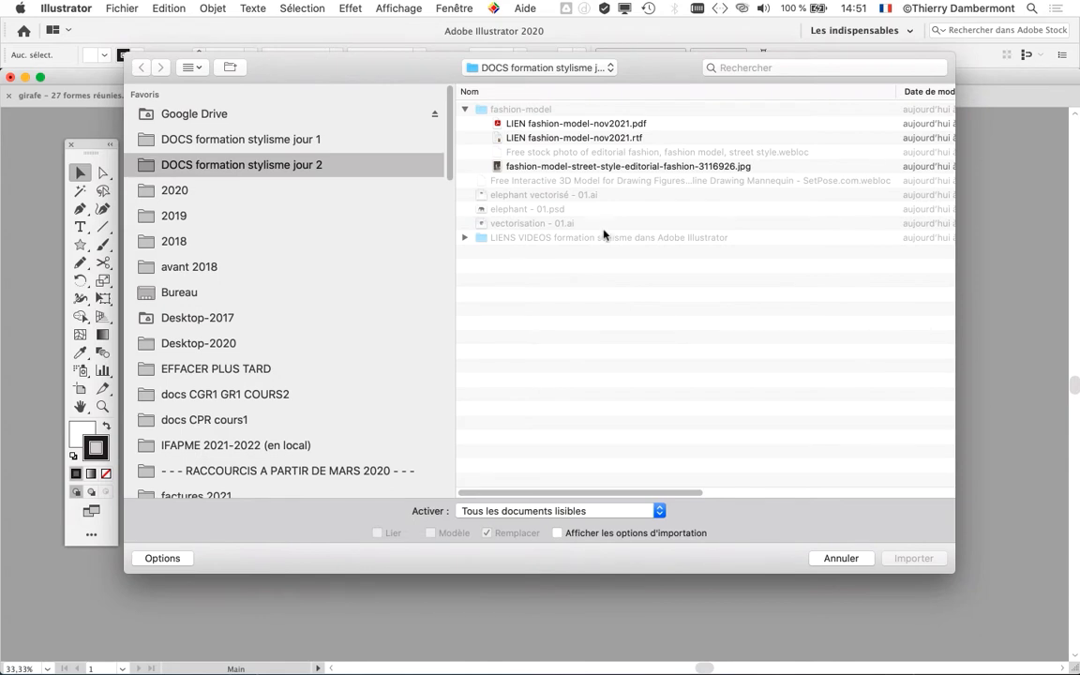
click(497, 167)
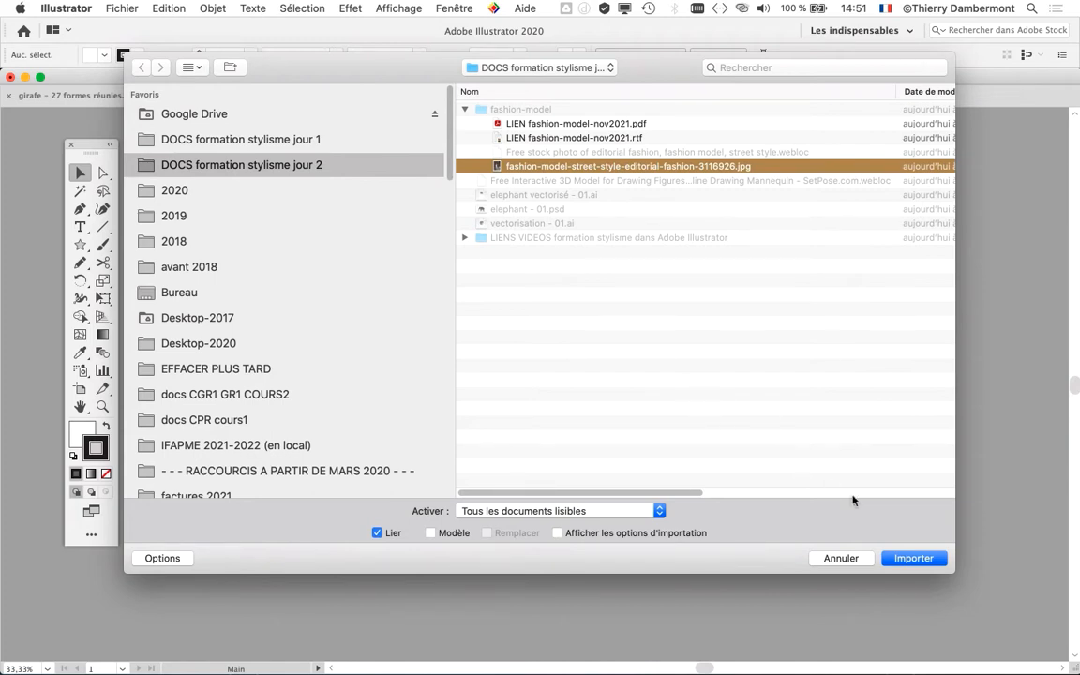
click(912, 558)
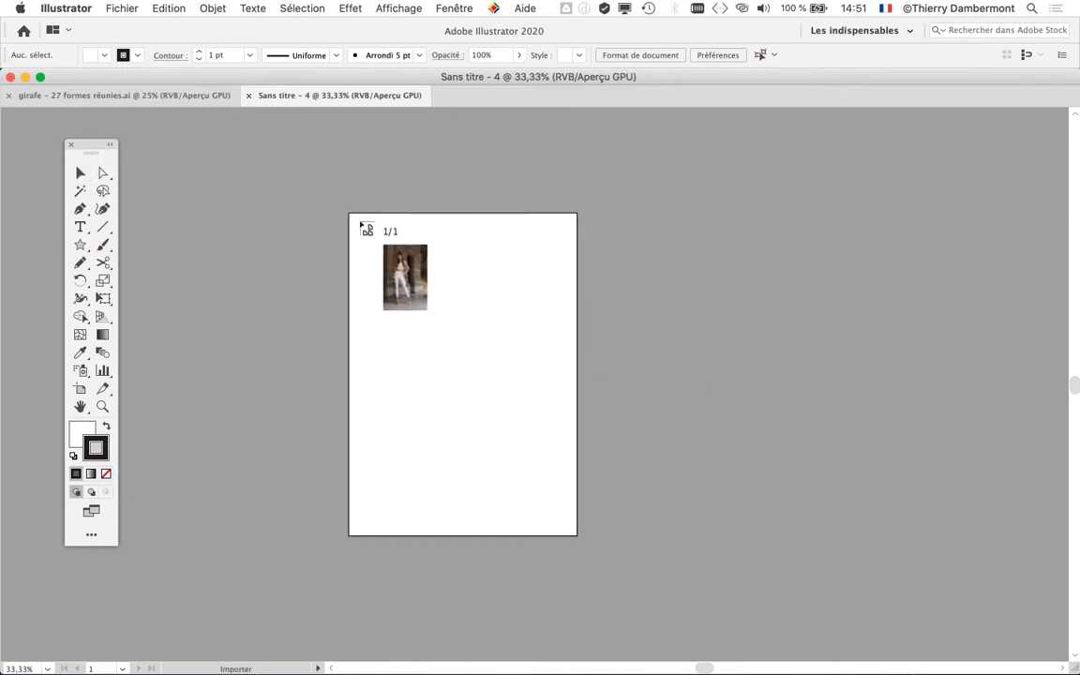
drag(360, 223, 605, 518)
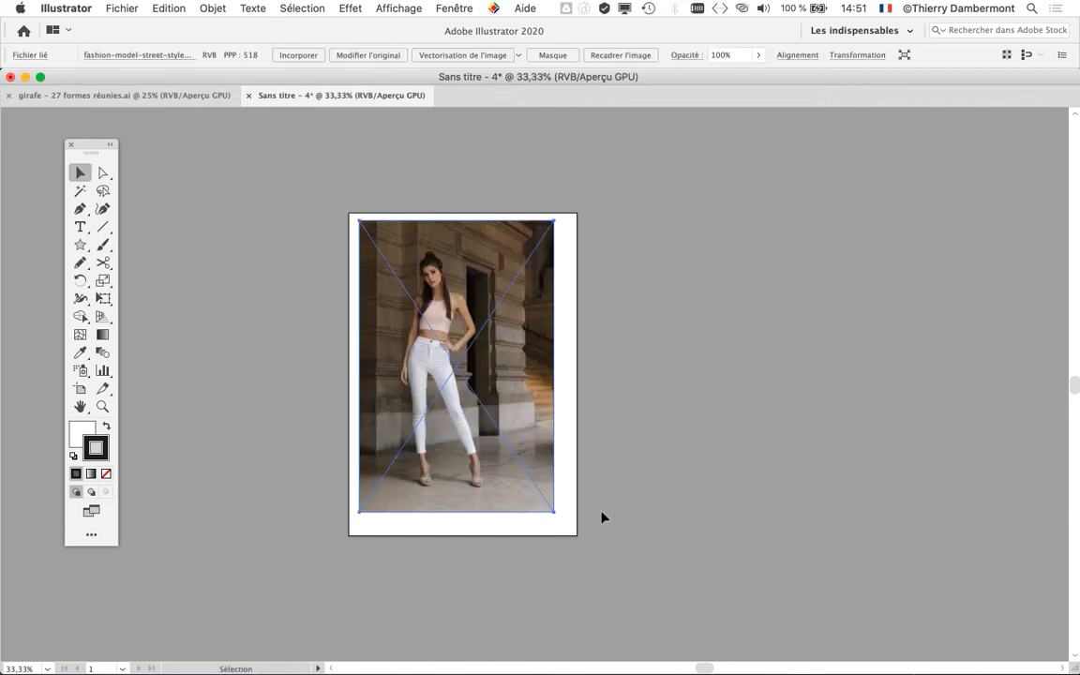
- Display the Transparence panel and place it beside the artboard, clear of the model photo
key(super+plus)
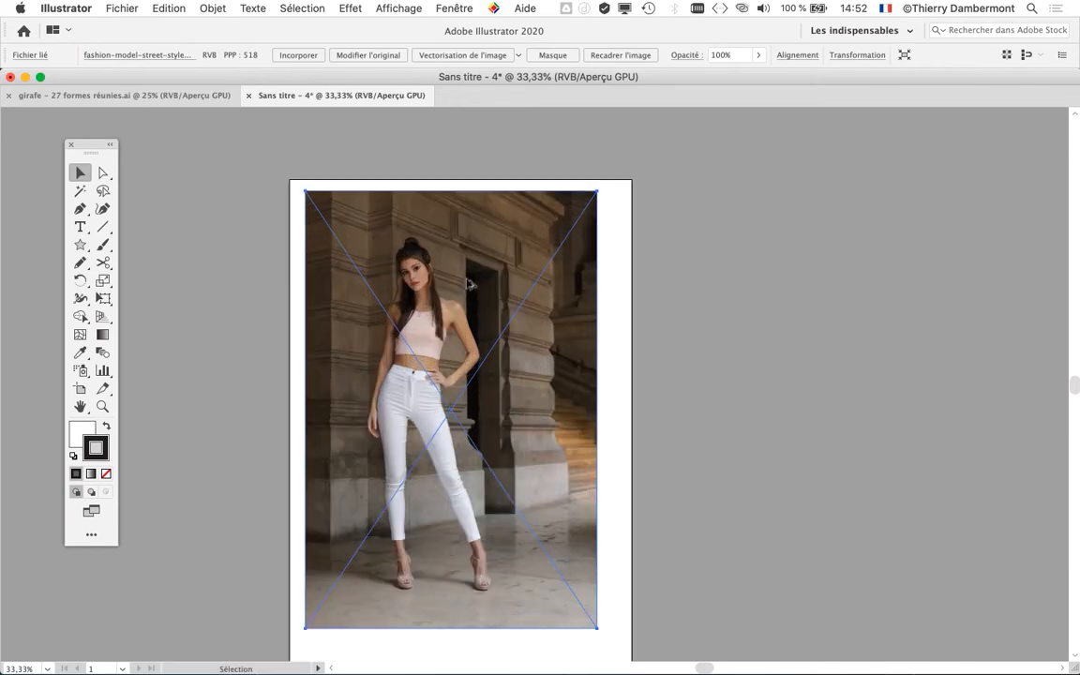
key(super+plus)
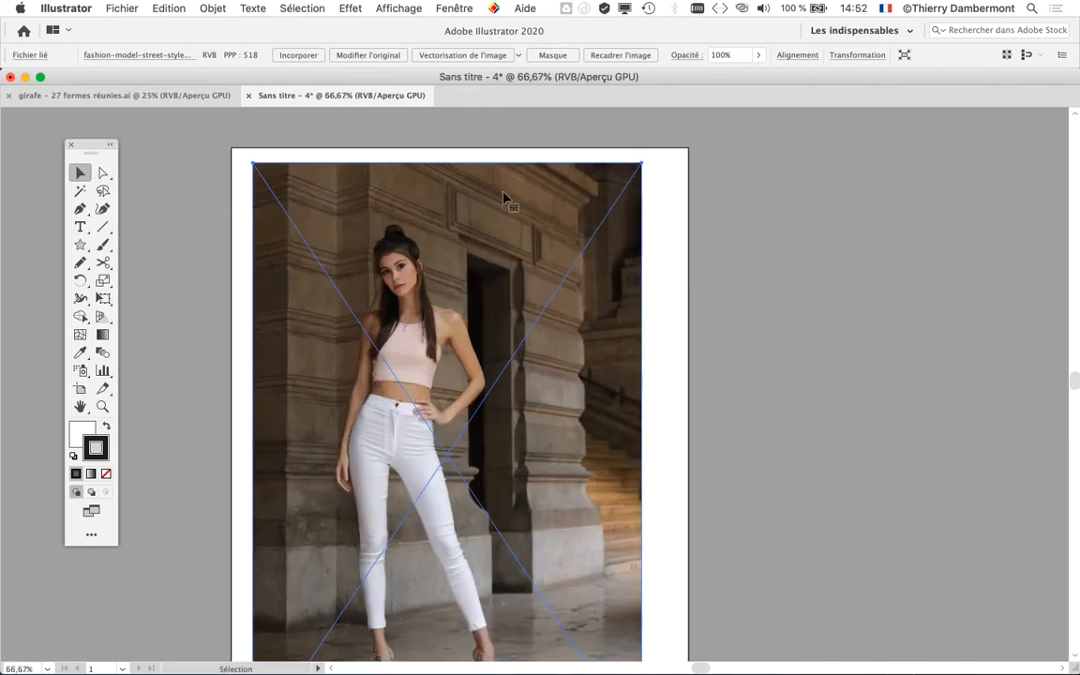
key(space)
drag(420, 205, 362, 185)
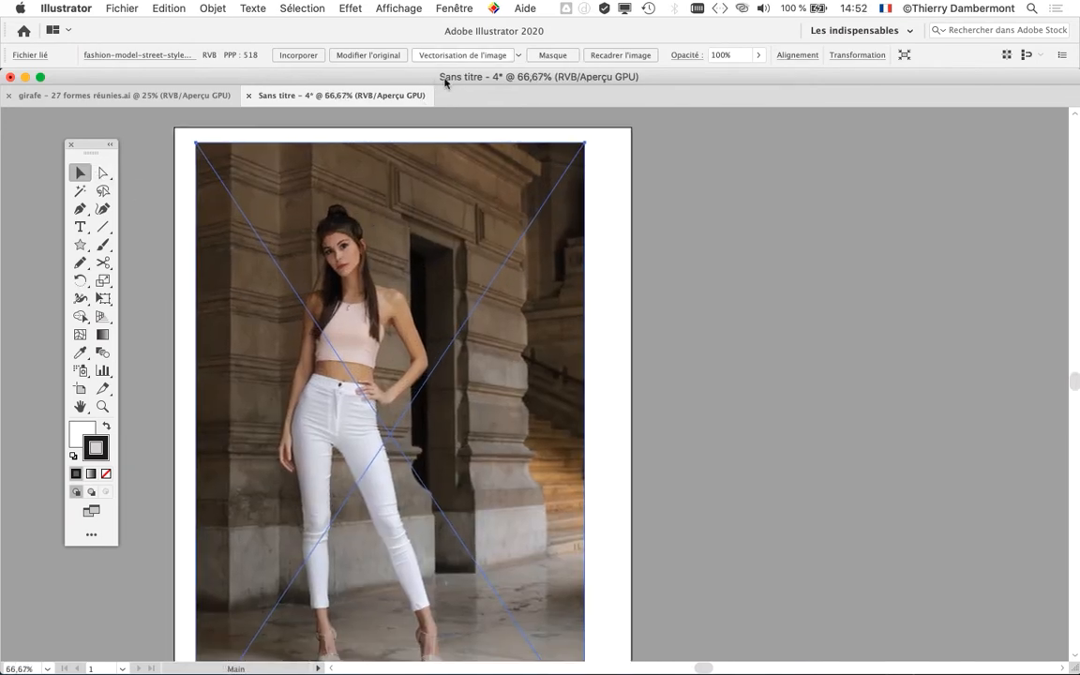
click(454, 8)
mouse_move(354, 7)
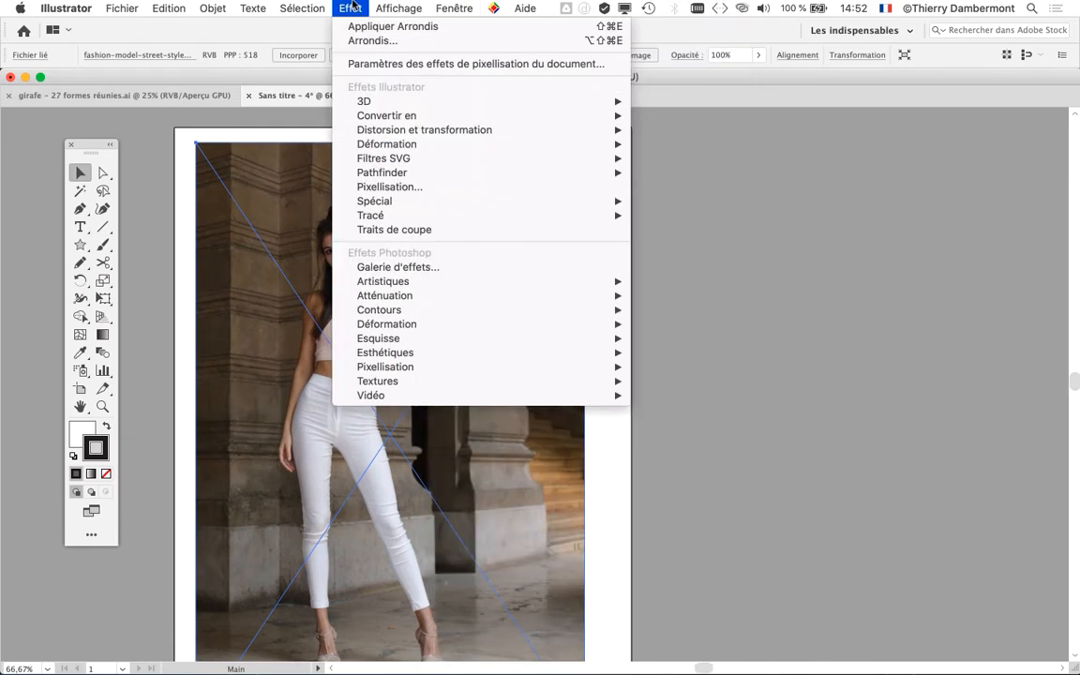
mouse_move(454, 8)
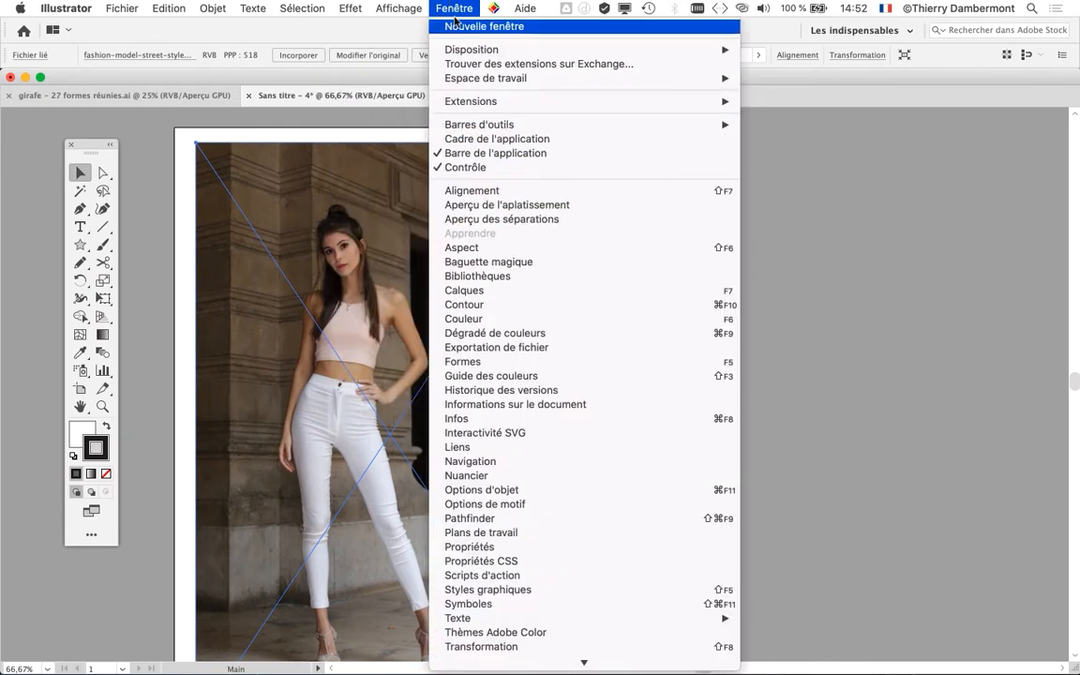
scroll(513, 309, down, 4)
scroll(512, 324, down, 3)
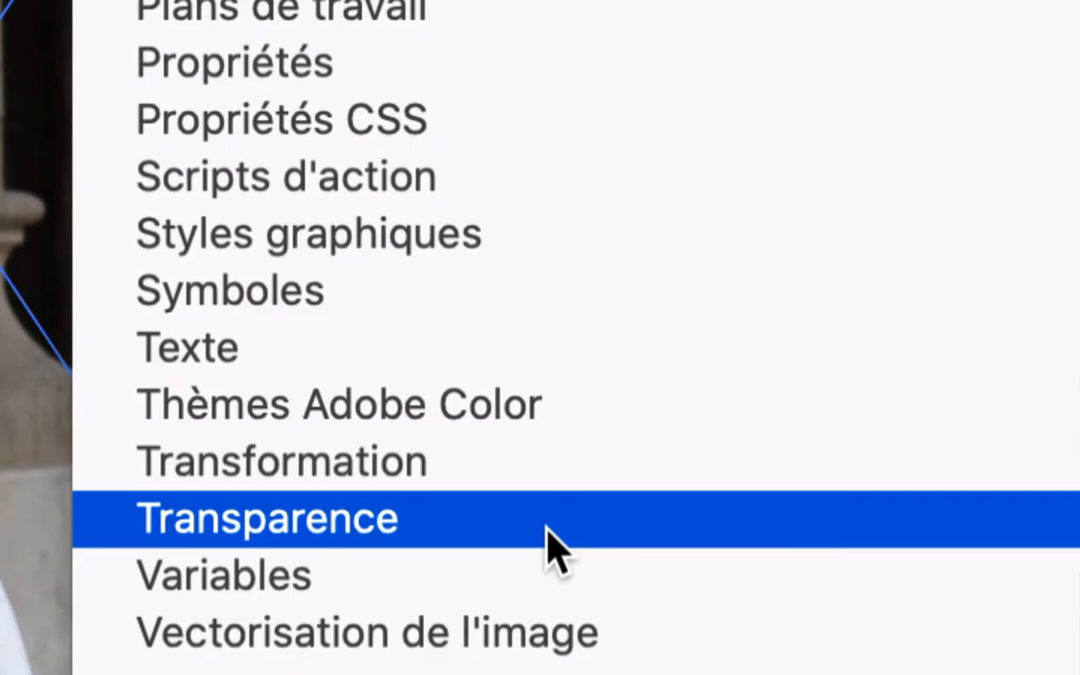
click(553, 548)
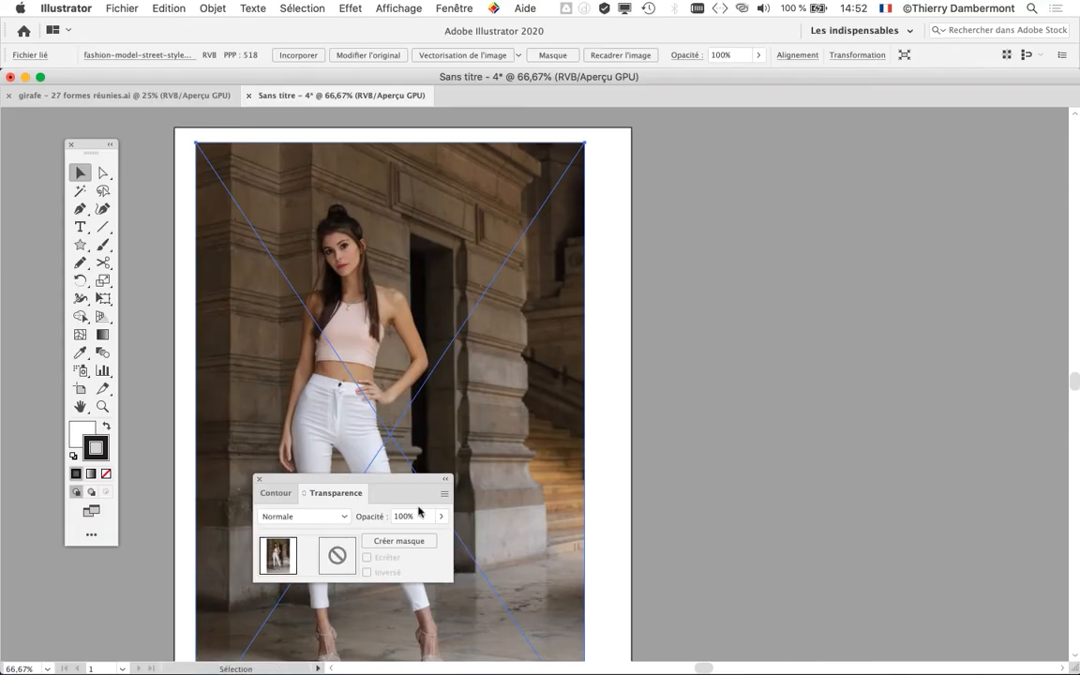
drag(387, 482, 765, 175)
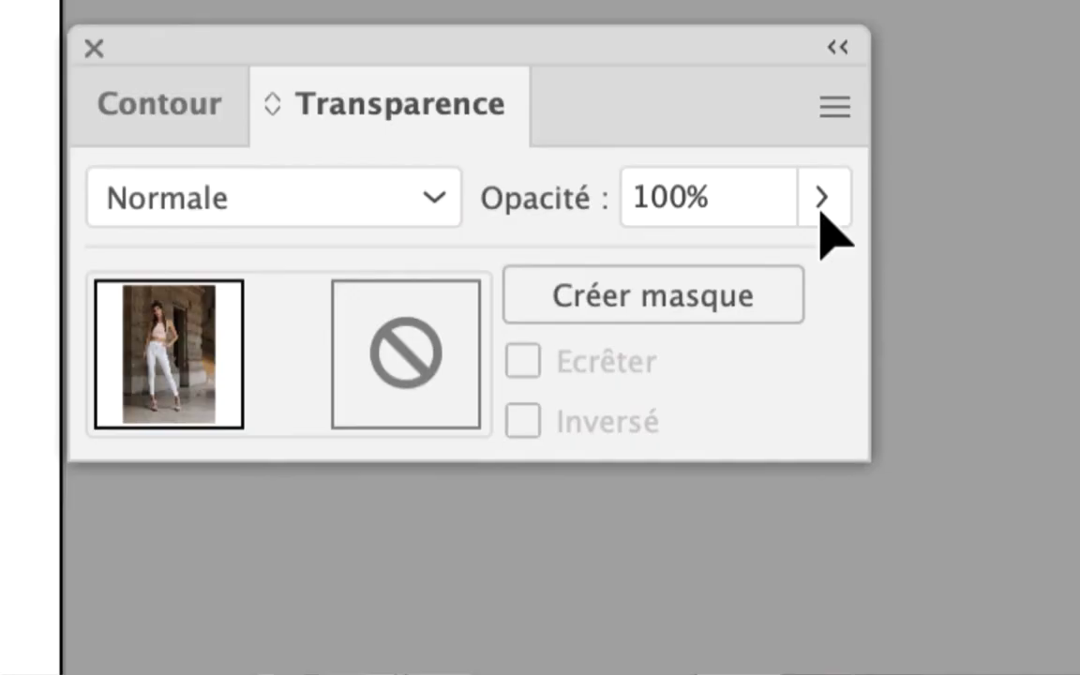
- Lower the model photo's opacity to 49% and move the Transparence panel slightly farther from the artboard
click(821, 208)
click(627, 270)
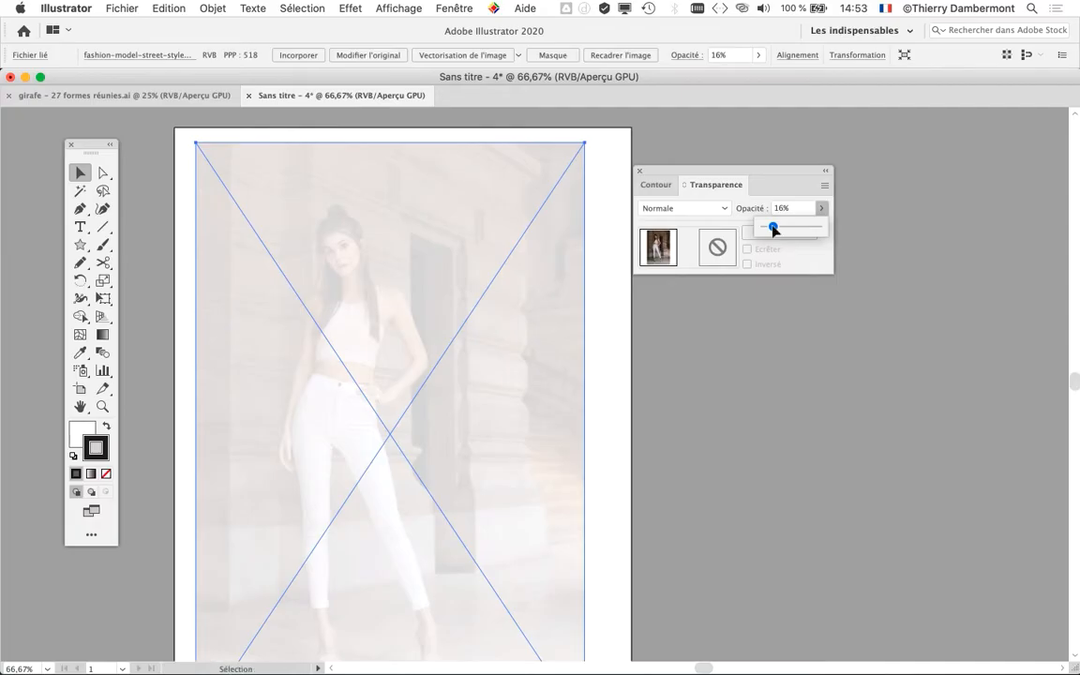
drag(780, 233, 851, 232)
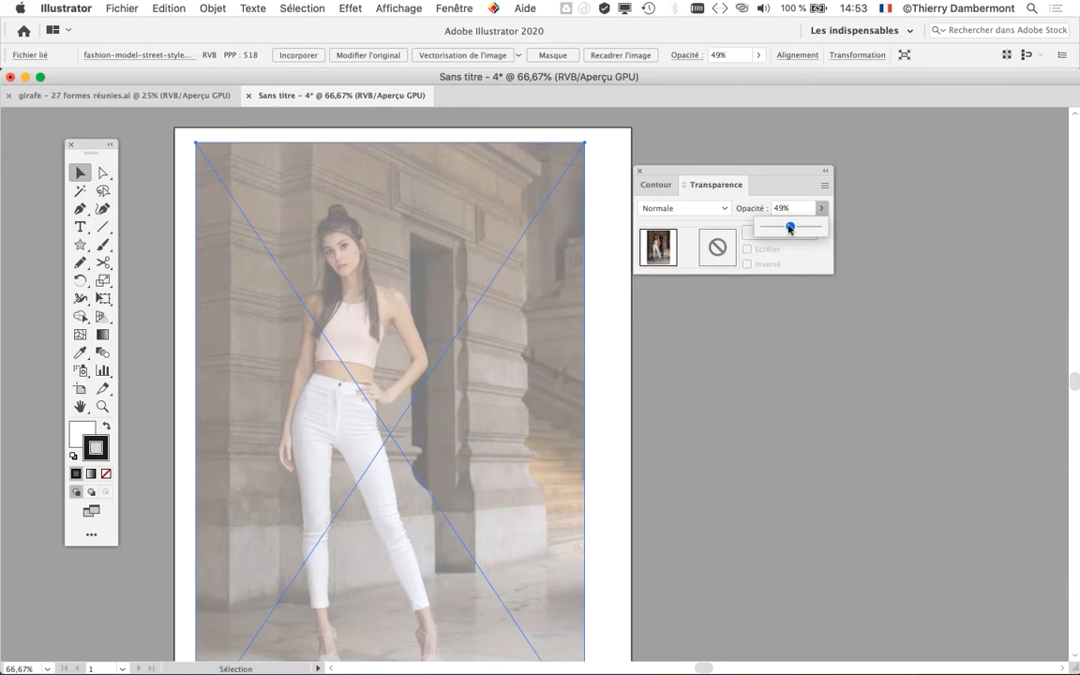
click(654, 5)
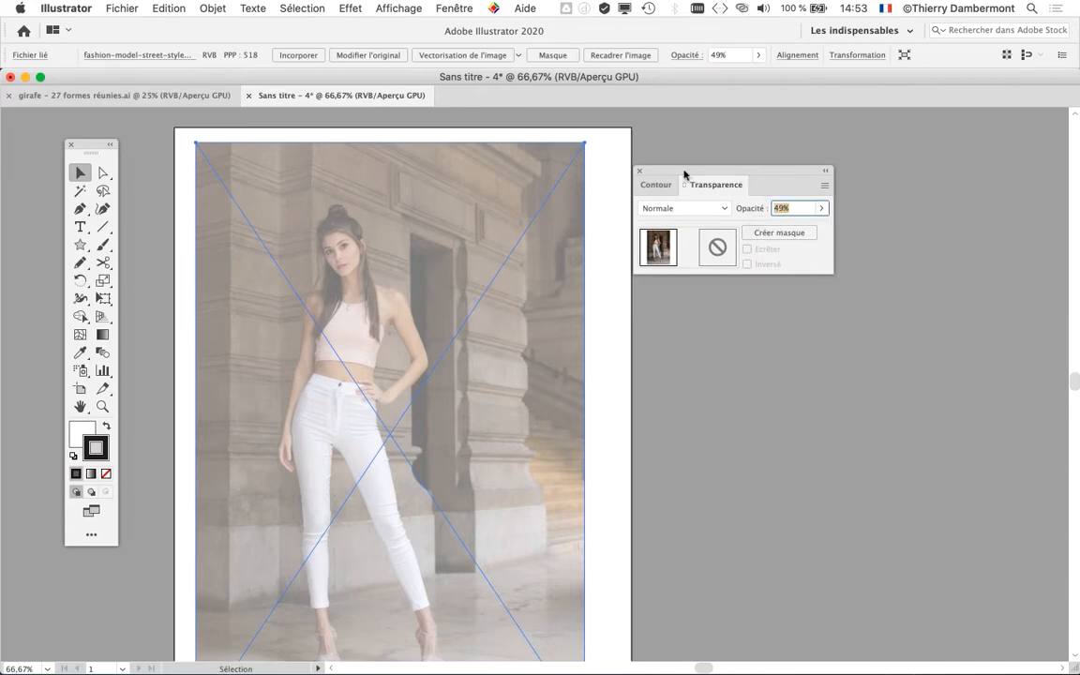
drag(684, 171, 706, 170)
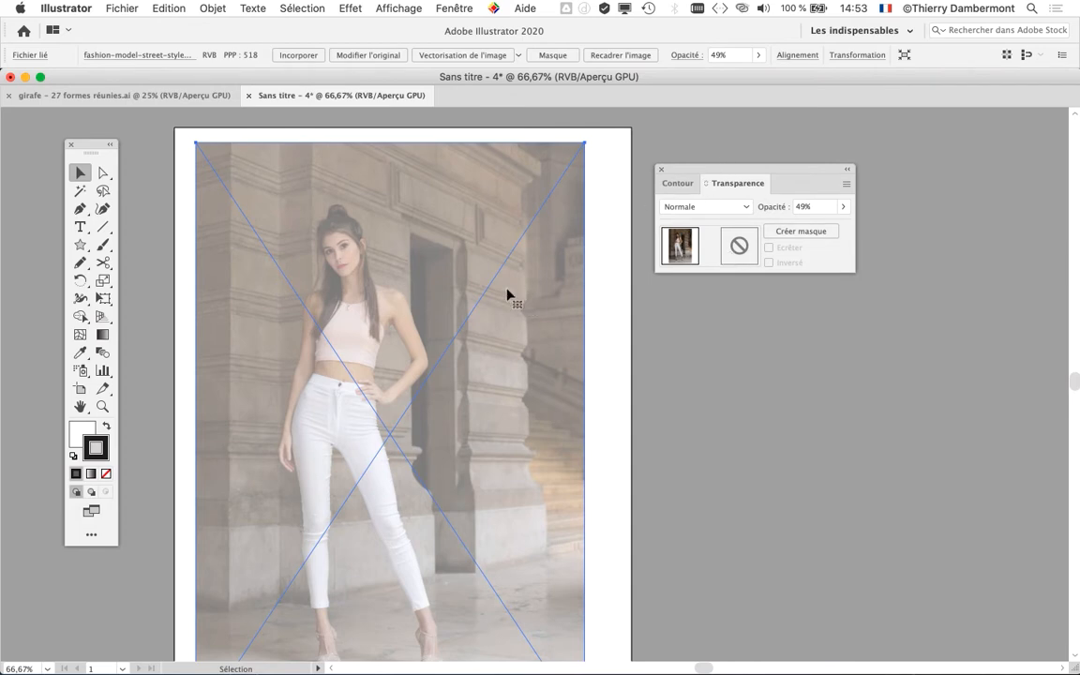
scroll(506, 294, right, 5)
scroll(506, 294, down, 1)
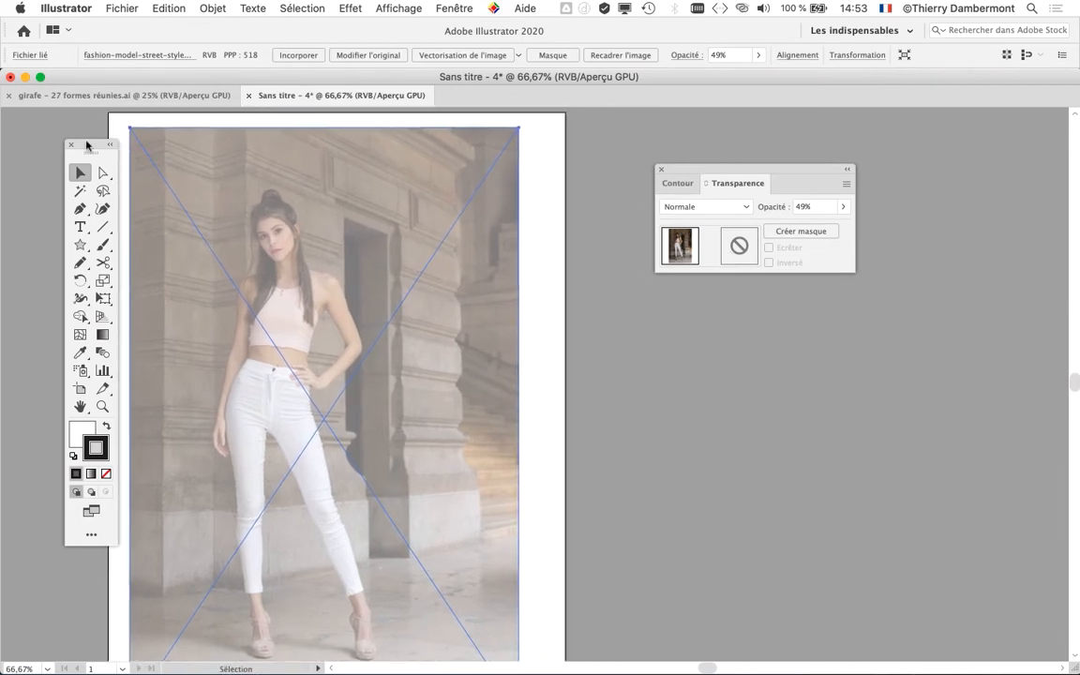
- Display the Calques panel at a reduced size beside the artboard and expand Calque 1 to list its contents
click(454, 8)
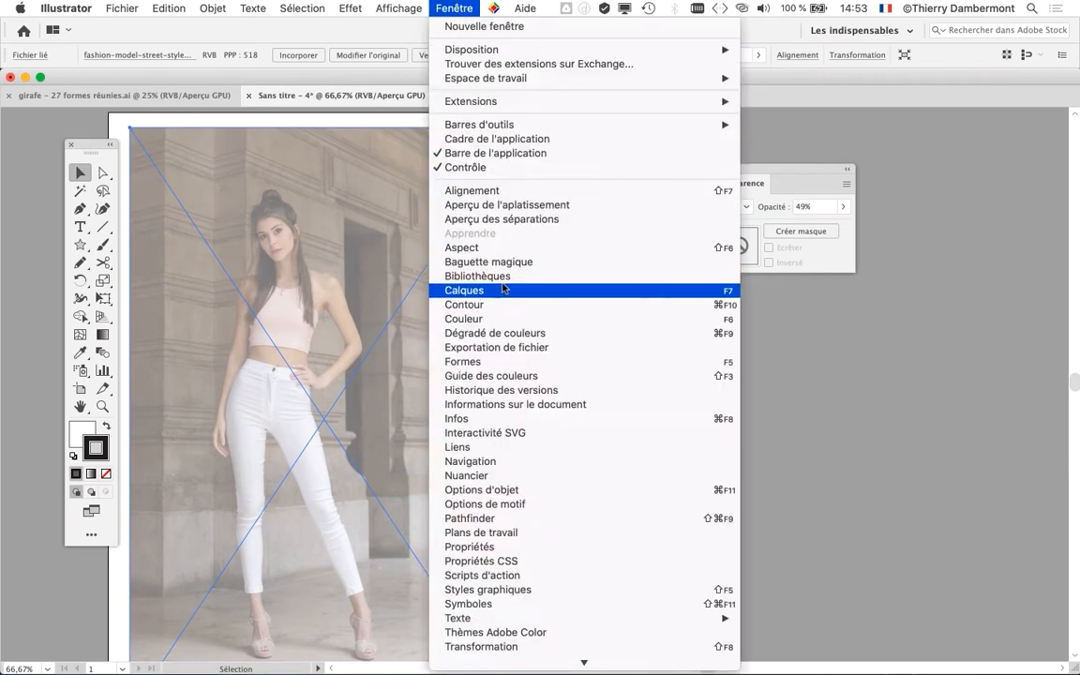
click(454, 289)
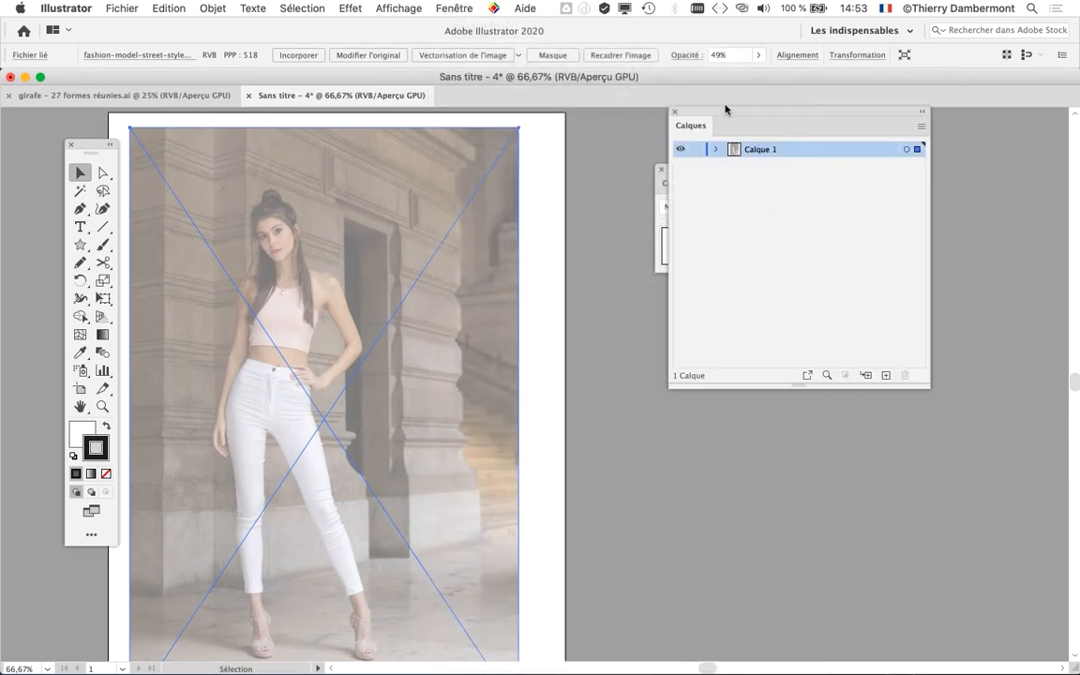
drag(727, 112, 452, 114)
drag(681, 165, 239, 471)
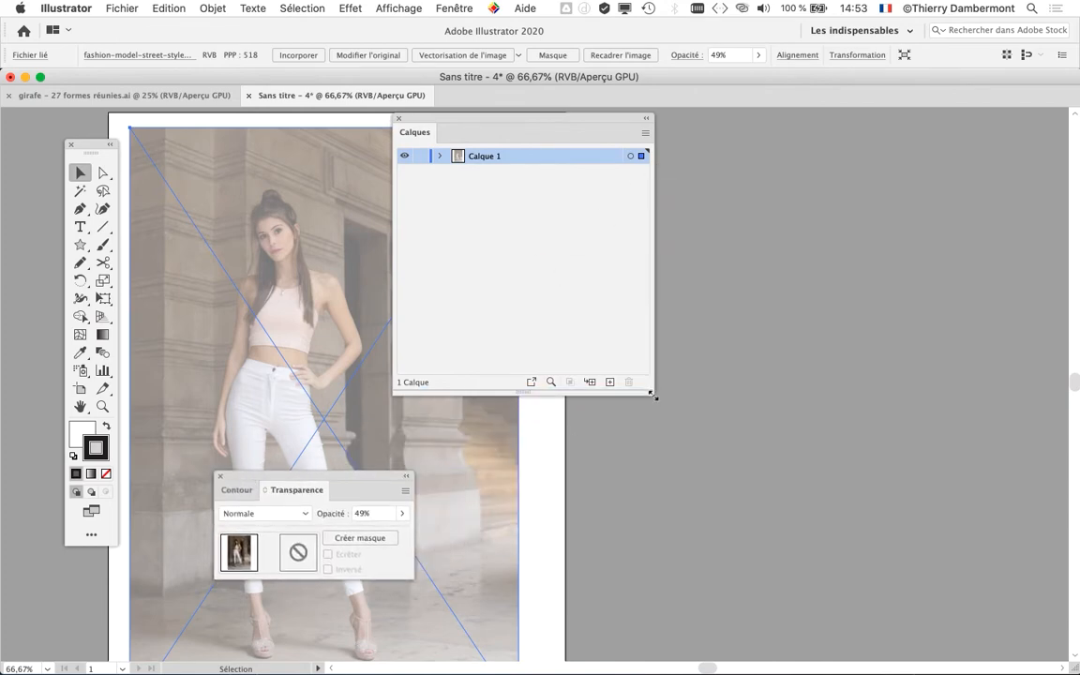
drag(653, 395, 569, 250)
drag(557, 139, 772, 168)
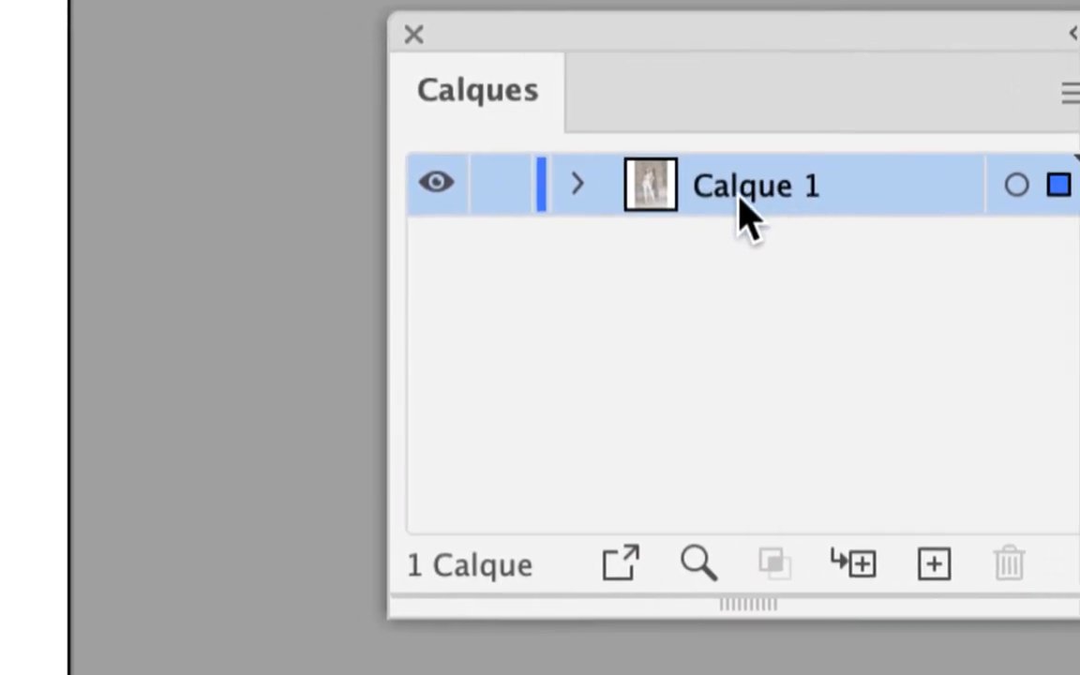
click(577, 184)
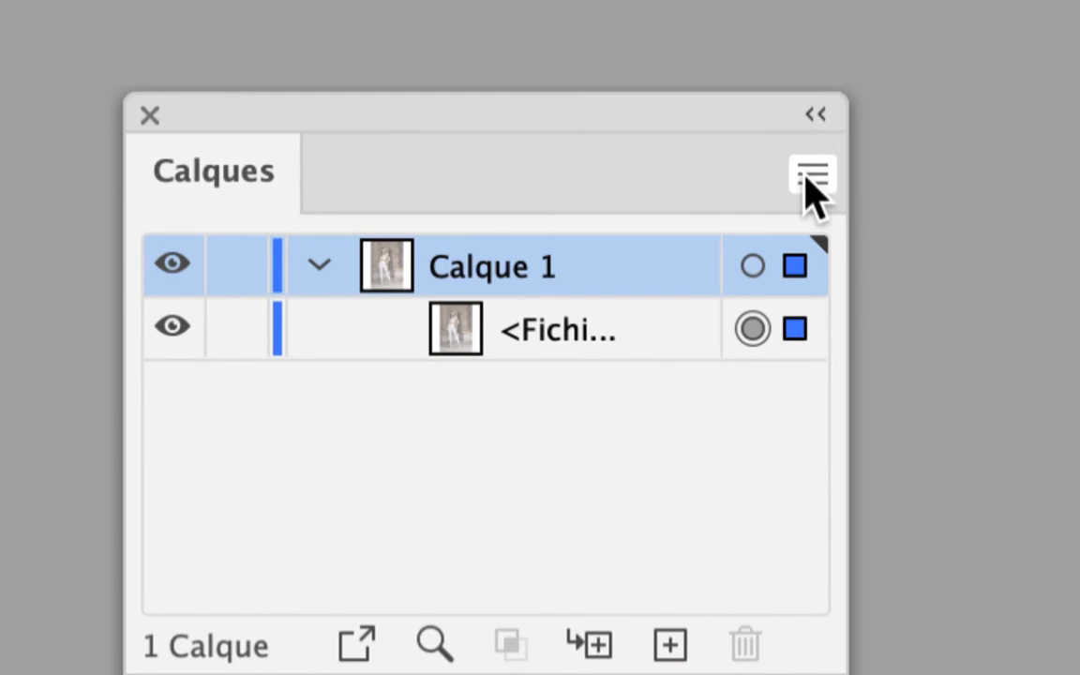
- Set the Calques panel's row size to a custom value of 80 pixels
click(812, 179)
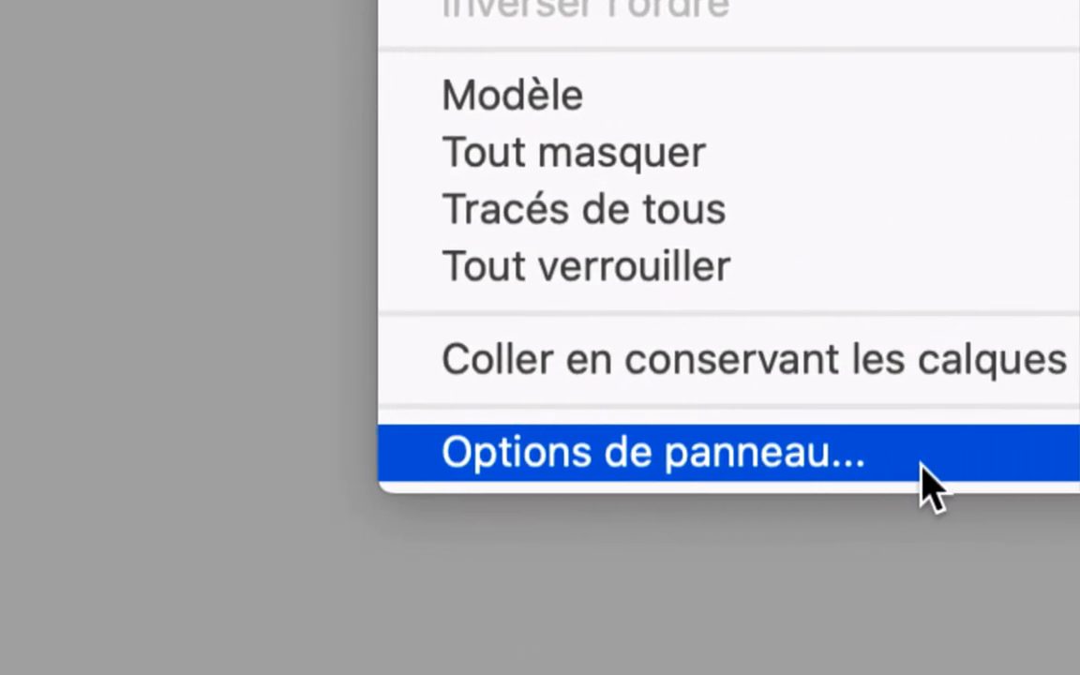
click(930, 483)
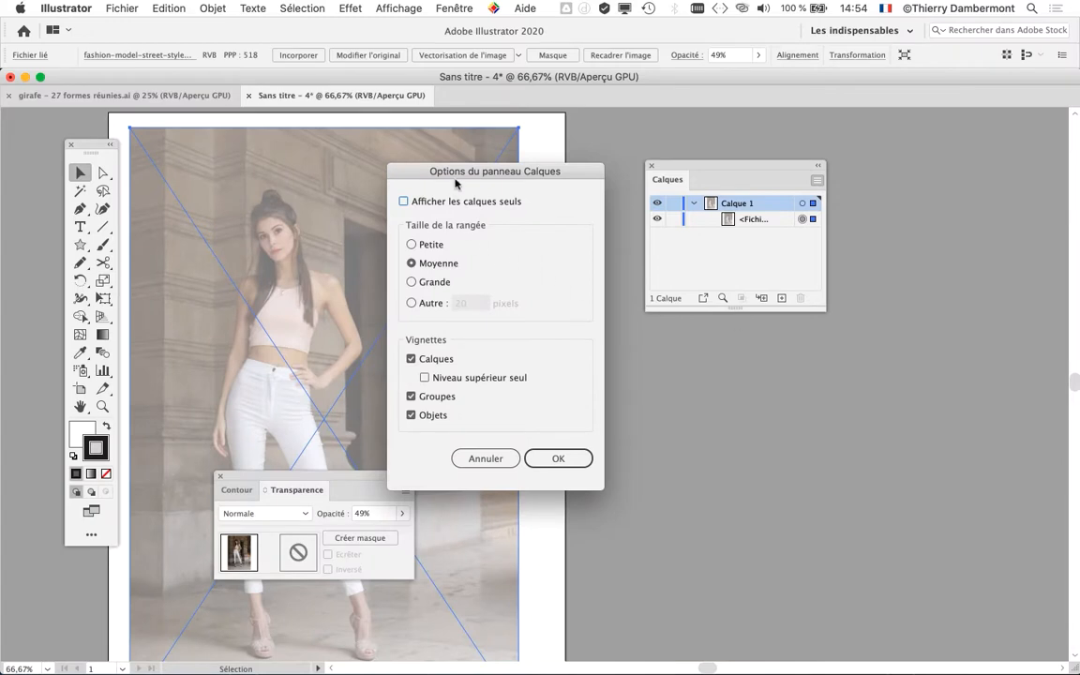
drag(519, 172, 905, 125)
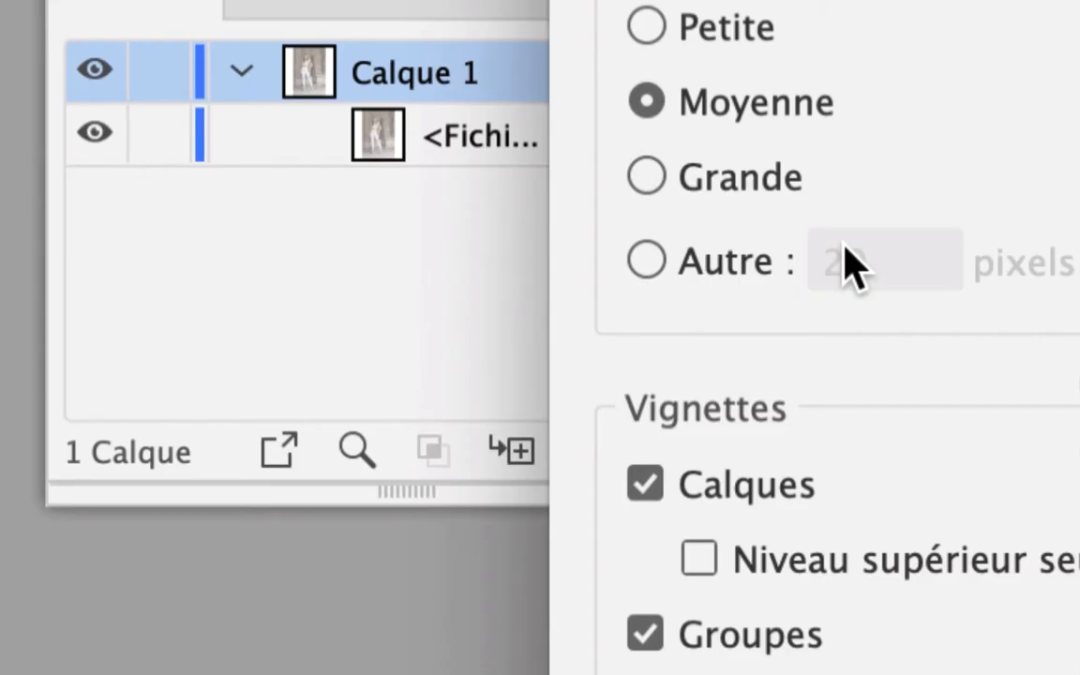
click(763, 269)
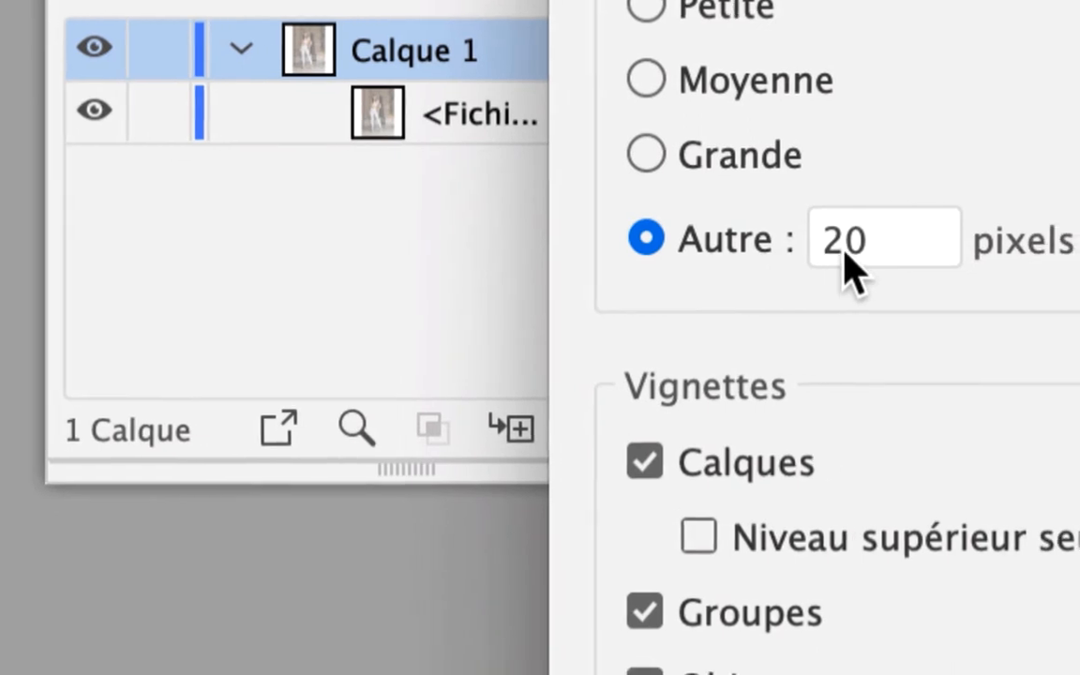
drag(905, 248, 887, 248)
text(8)
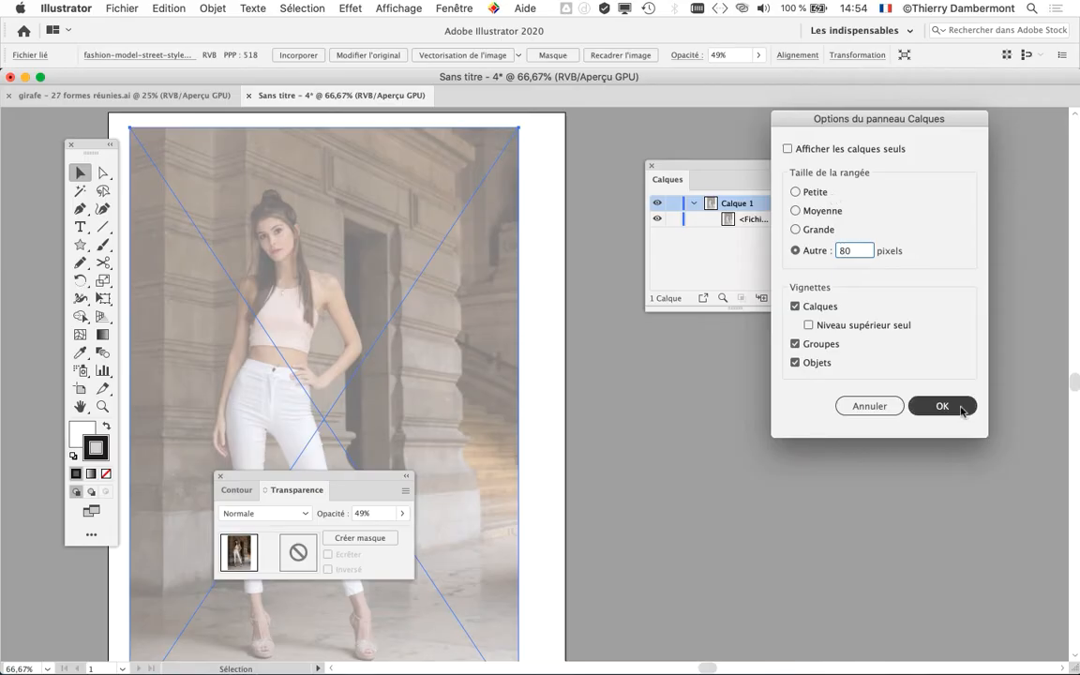
click(962, 406)
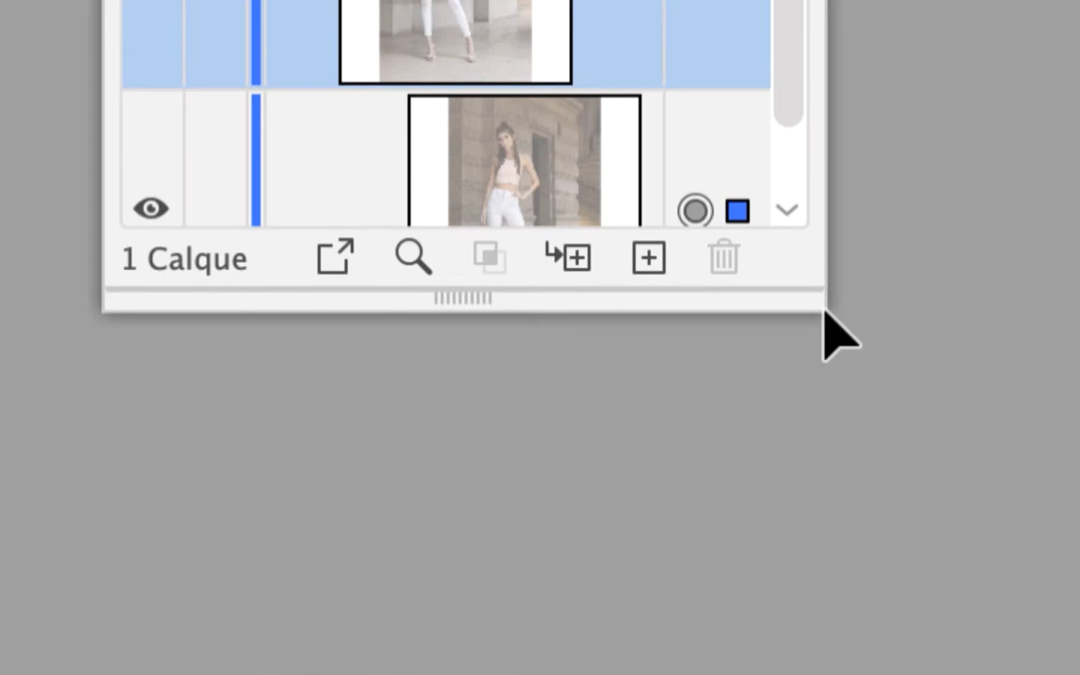
- Enlarge the Calques panel until both full thumbnails fit beside the artboard, and close the Transparence panel
drag(824, 310, 880, 378)
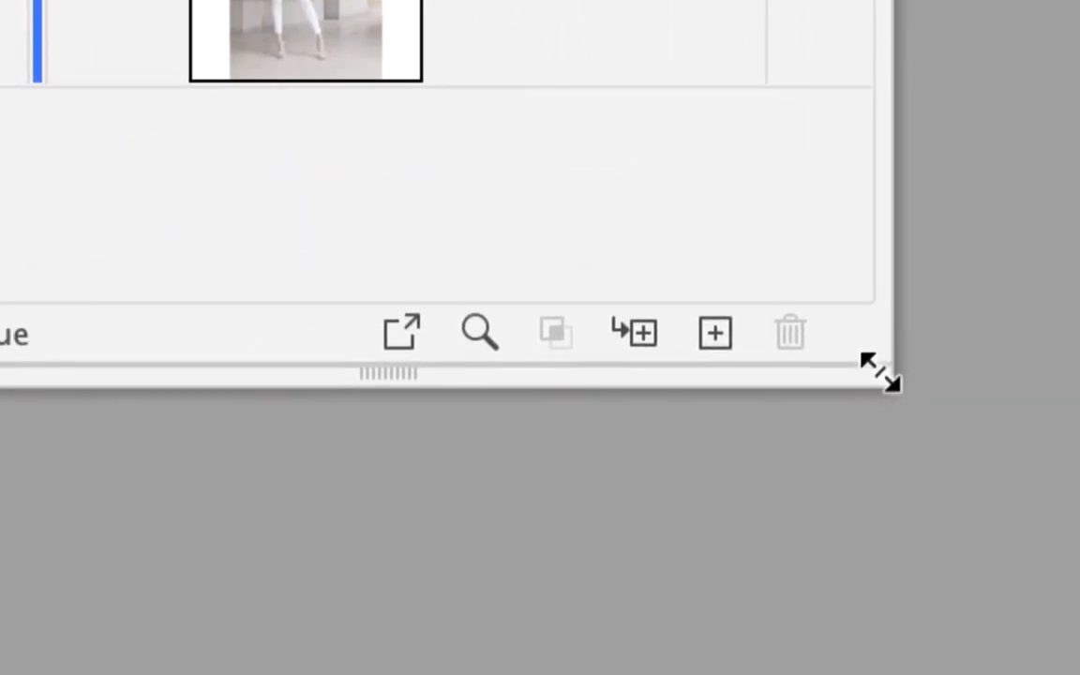
drag(888, 383, 990, 350)
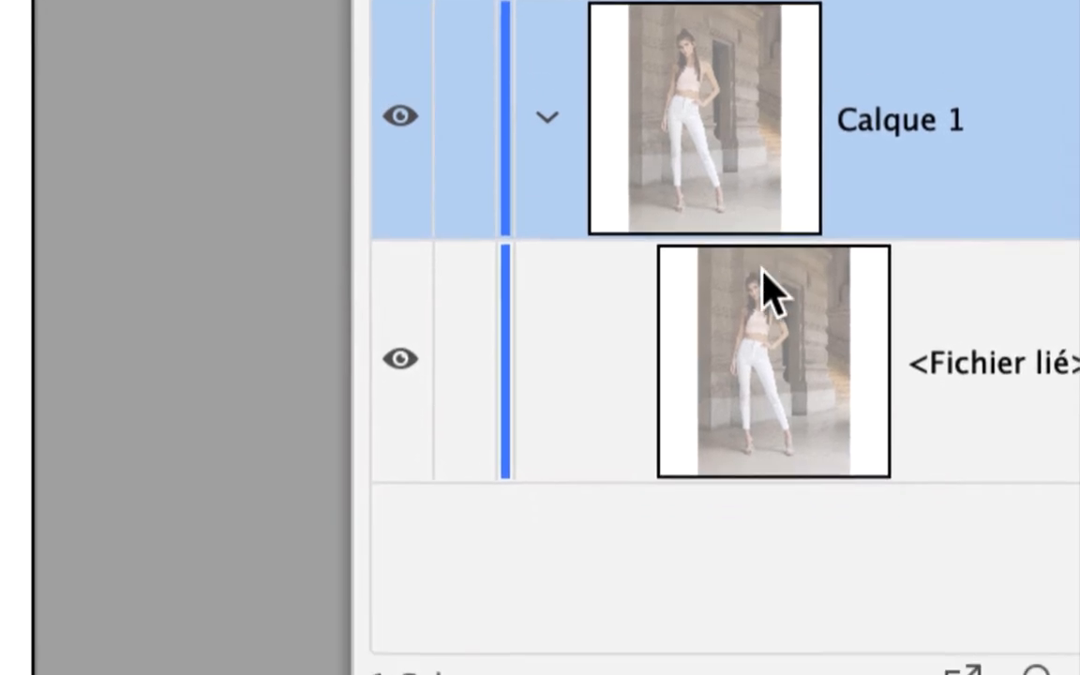
click(804, 457)
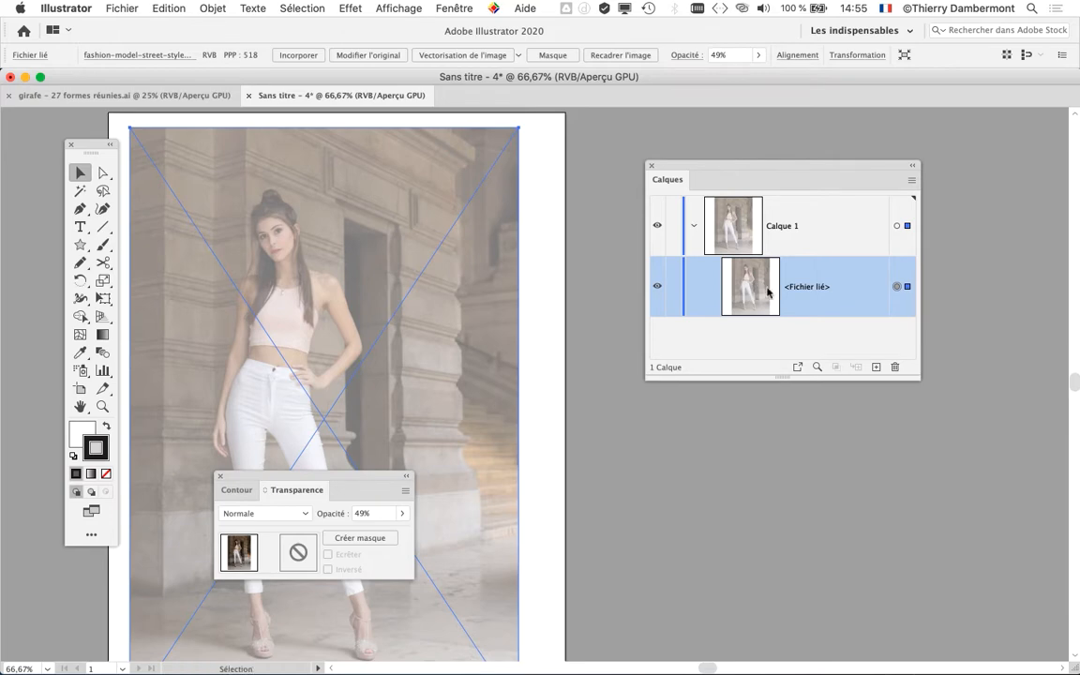
drag(709, 170, 719, 140)
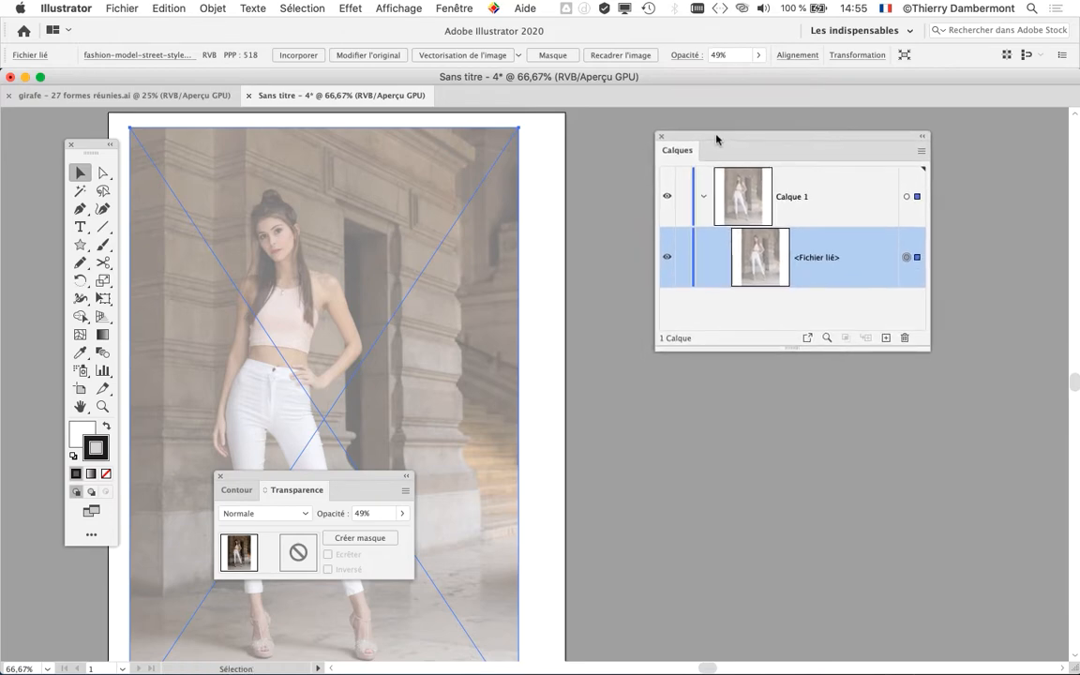
click(220, 477)
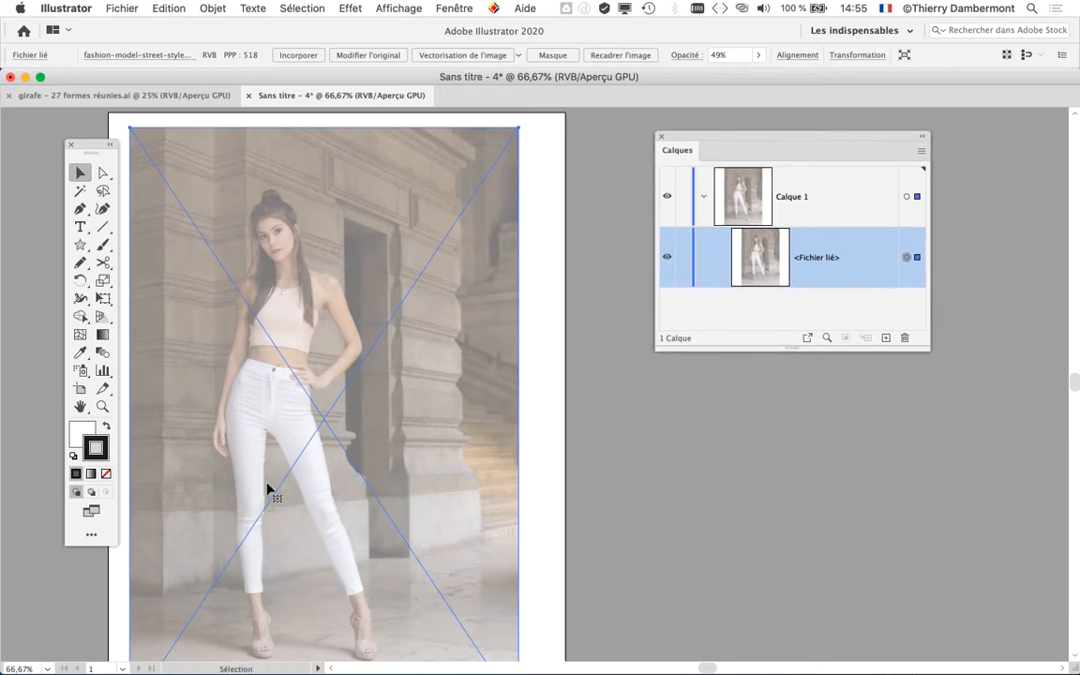
drag(775, 137, 786, 139)
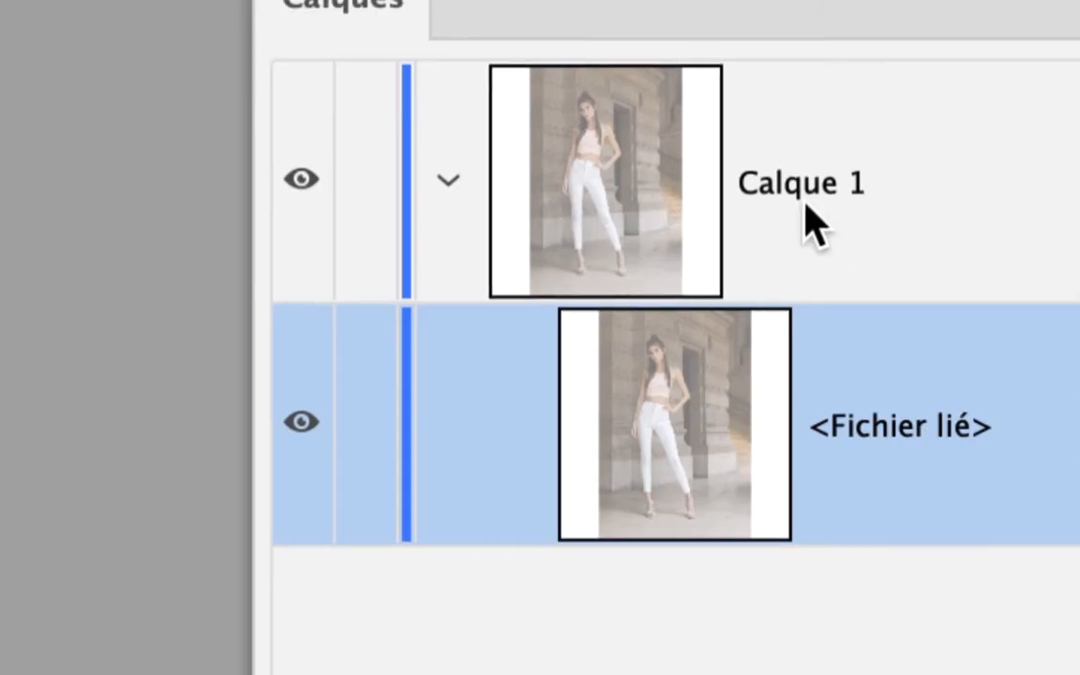
- Rename layer Calque 1 as "modele", then collapse and lock it
click(804, 208)
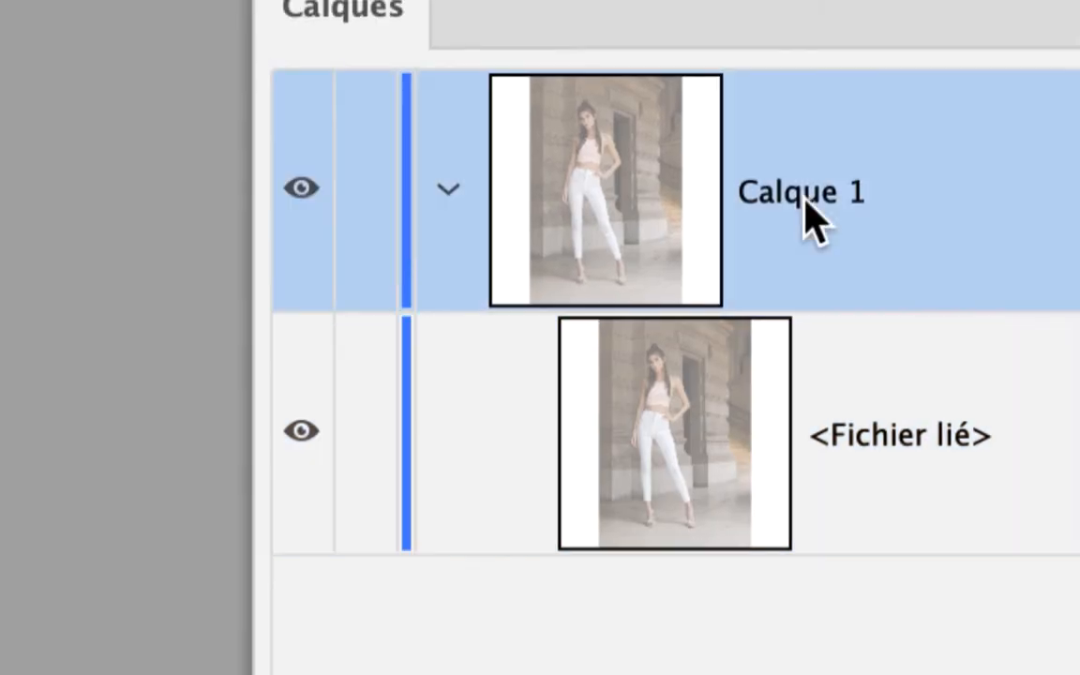
double_click(804, 198)
text(modele)
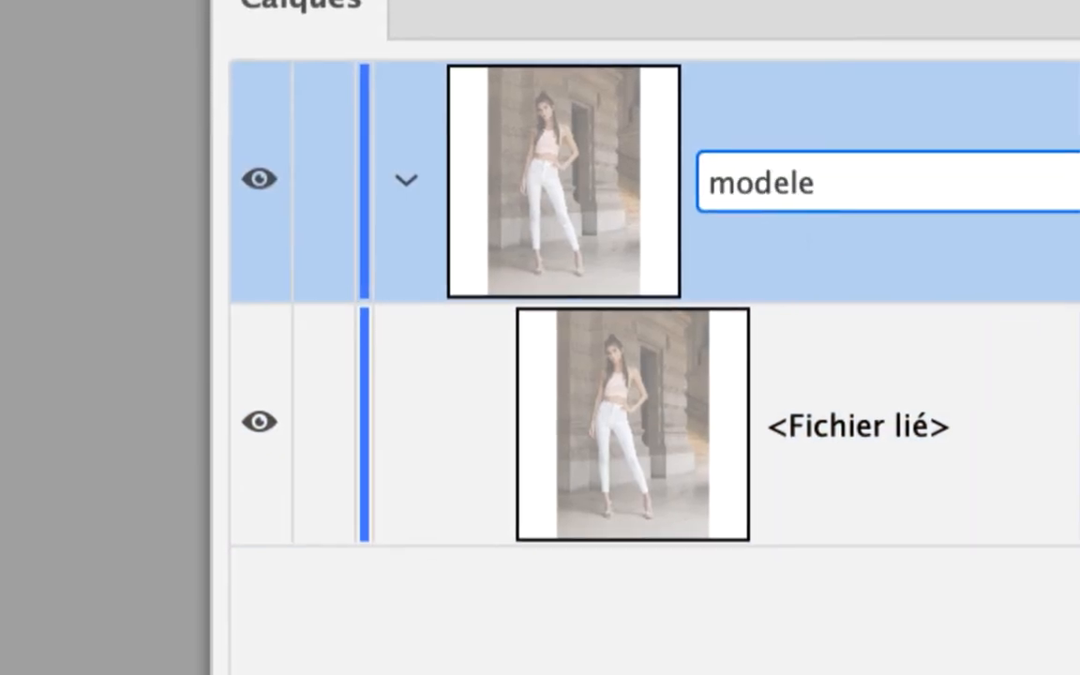
key(Return)
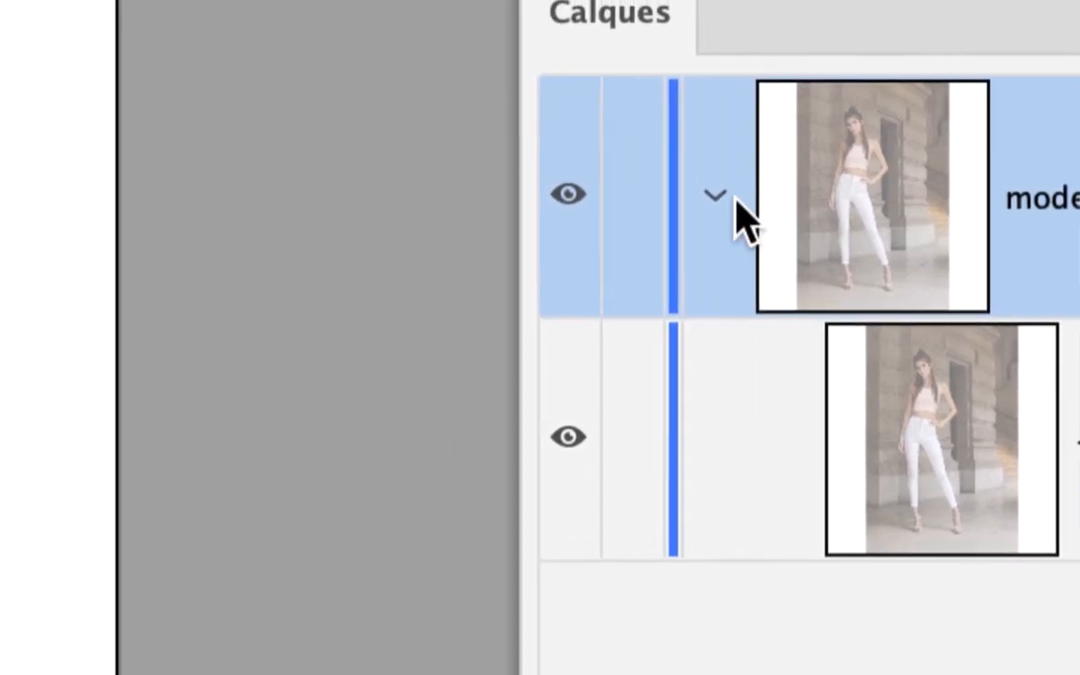
click(717, 197)
click(632, 196)
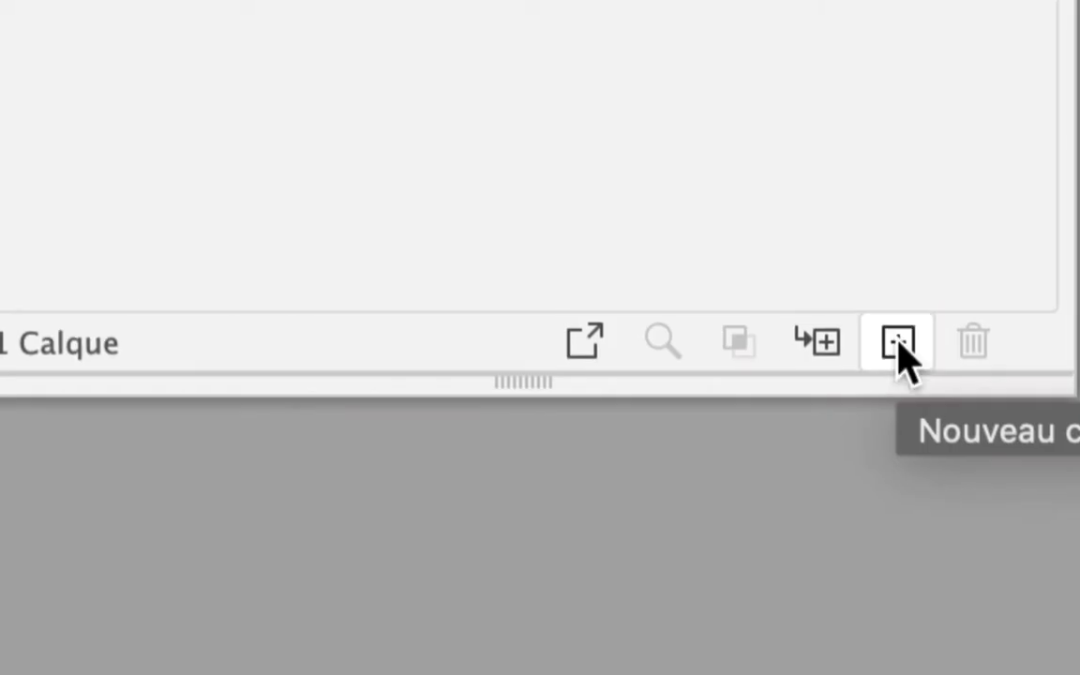
- Create a new layer and try it above and below modele in the stacking order, leaving it below
click(897, 339)
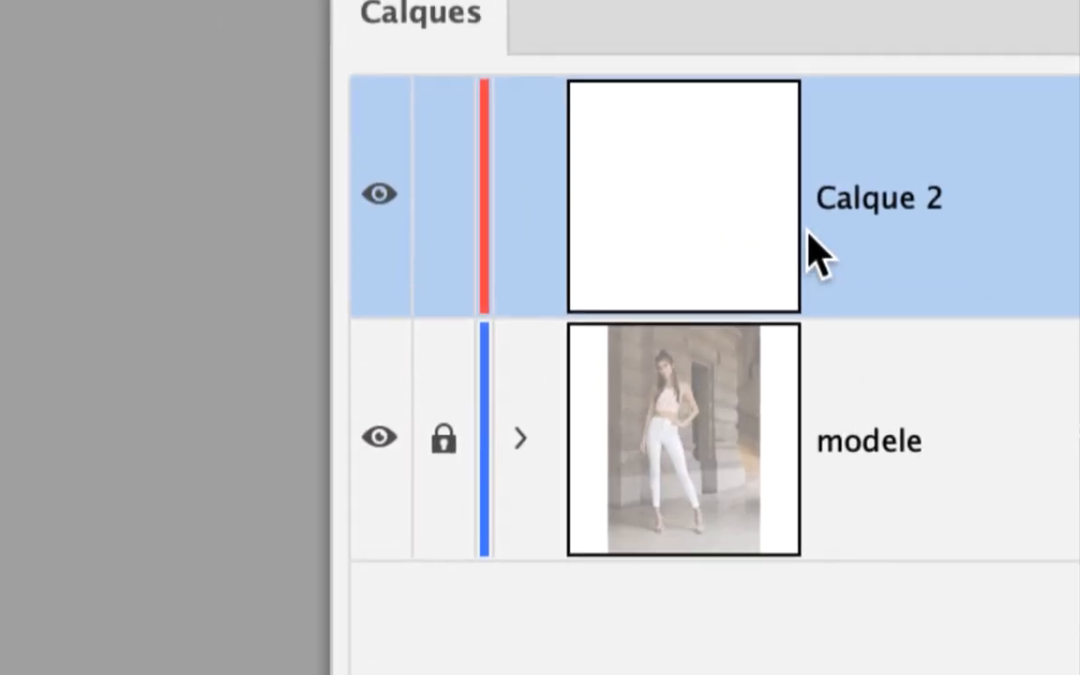
drag(807, 241, 814, 353)
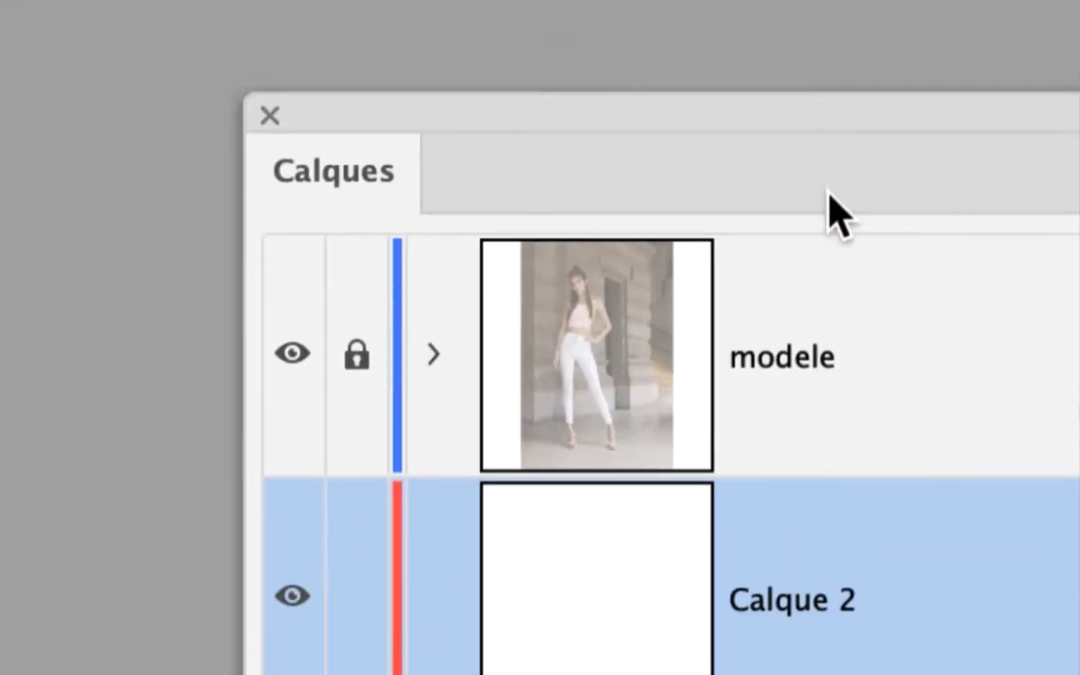
drag(827, 190, 818, 252)
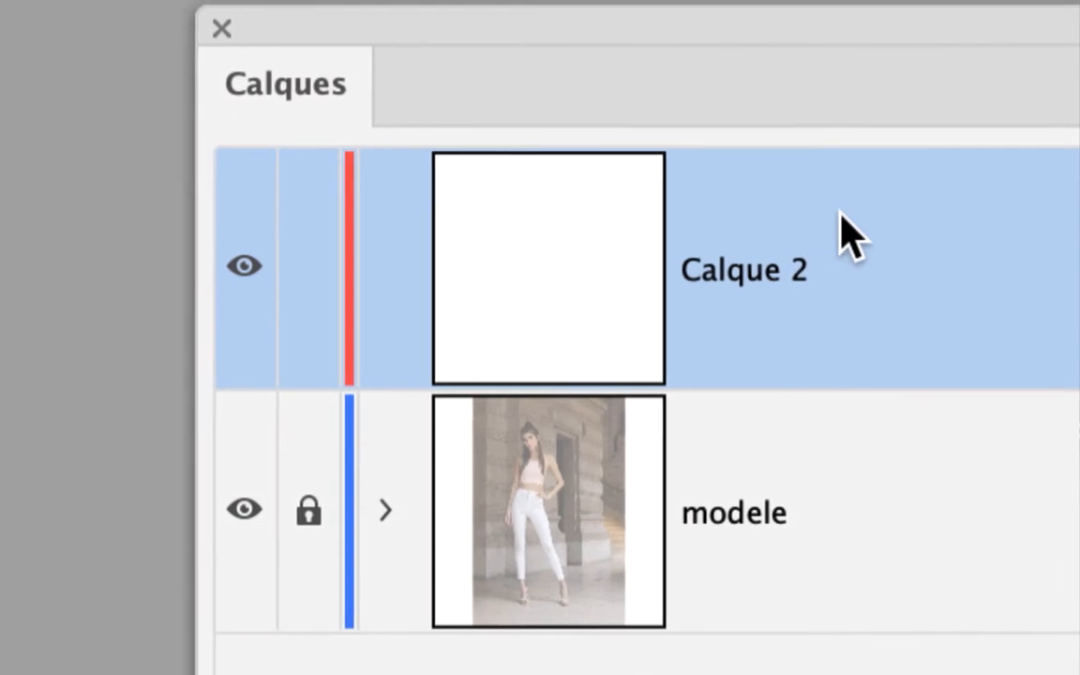
drag(839, 212, 859, 439)
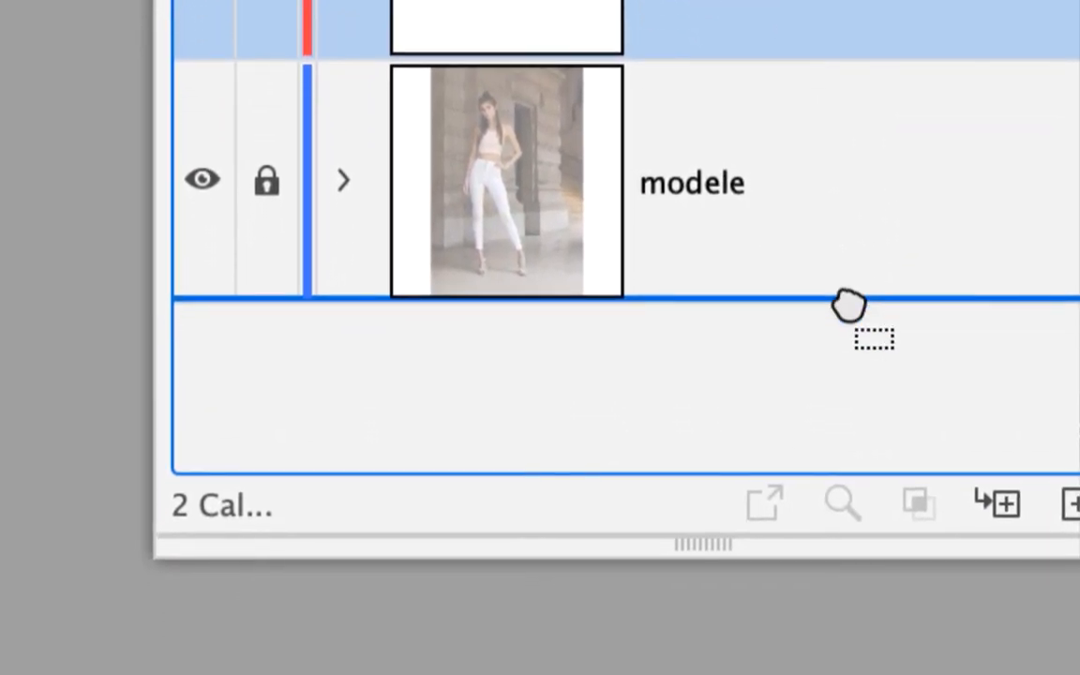
drag(848, 304, 856, 313)
- Rename the new layer Calque 2 as "mon dessin"
double_click(737, 194)
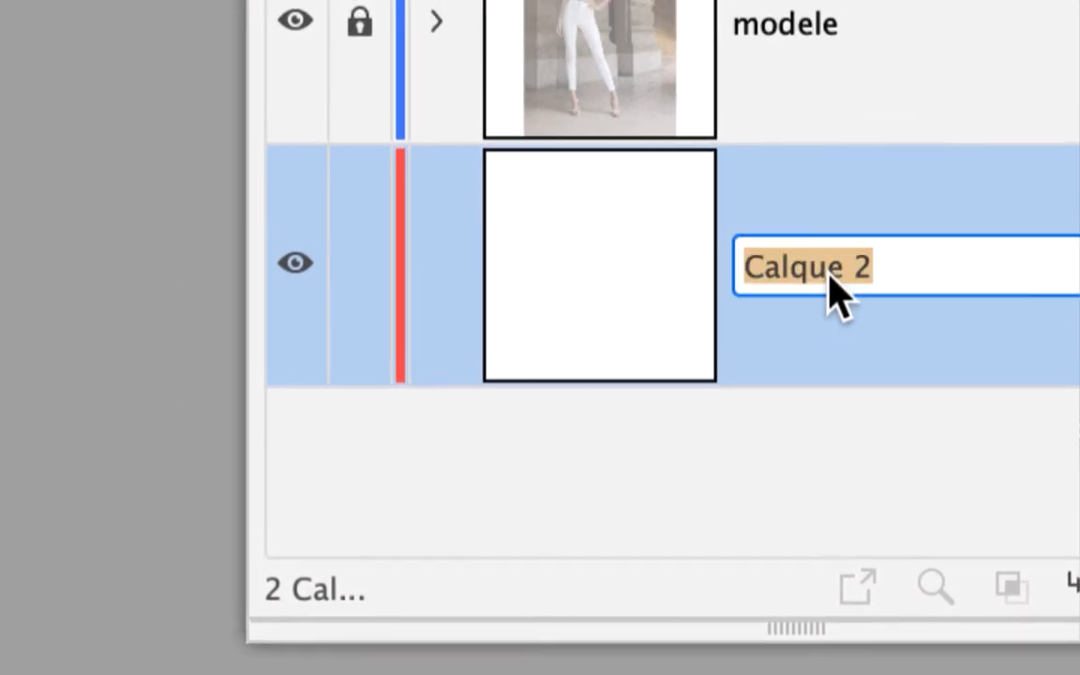
text(mon dessi)
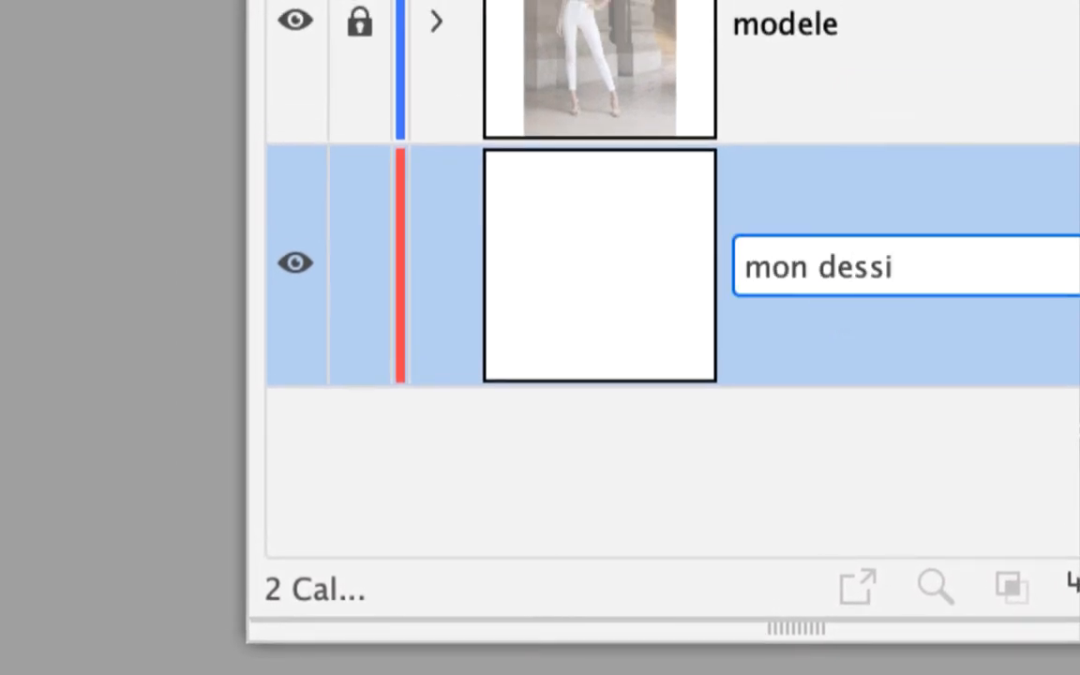
text(n)
key(Return)
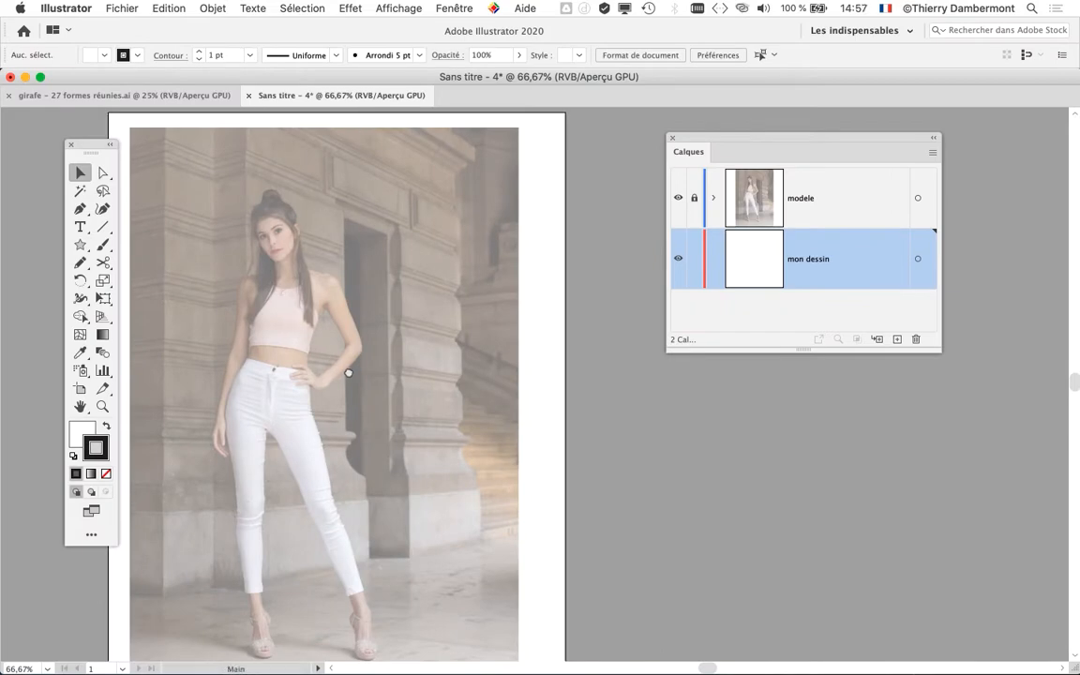
- Draw a closed, flared skirt outline with the Pencil tool on the mon dessin layer, from the model's waist to her lower legs
drag(348, 373, 438, 239)
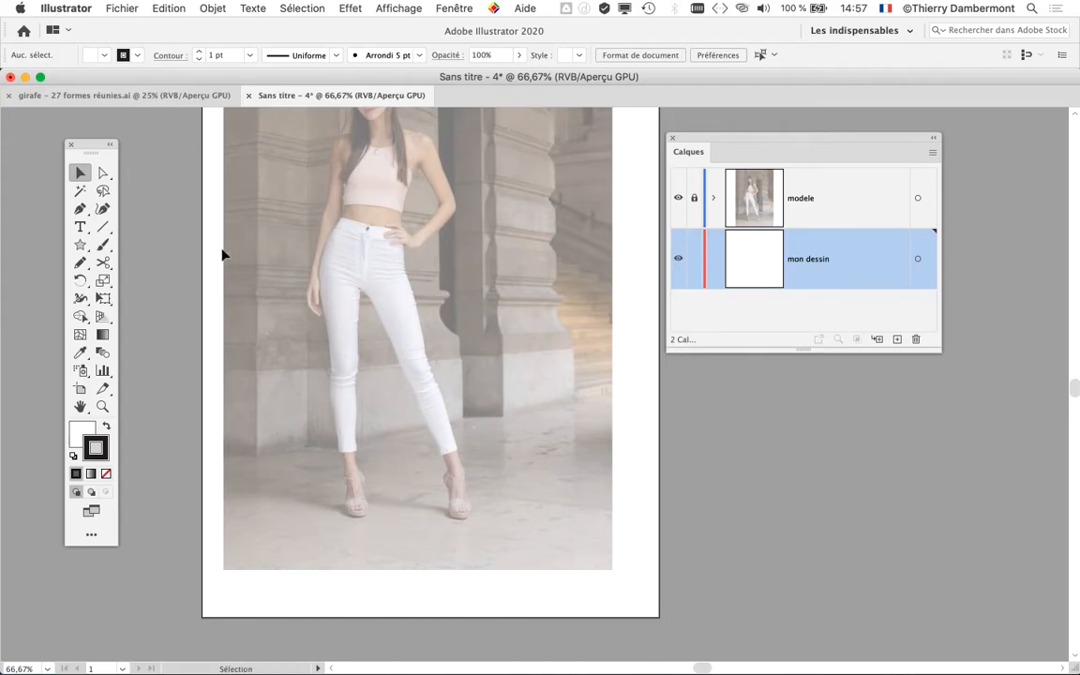
click(80, 263)
scroll(301, 273, up, 2)
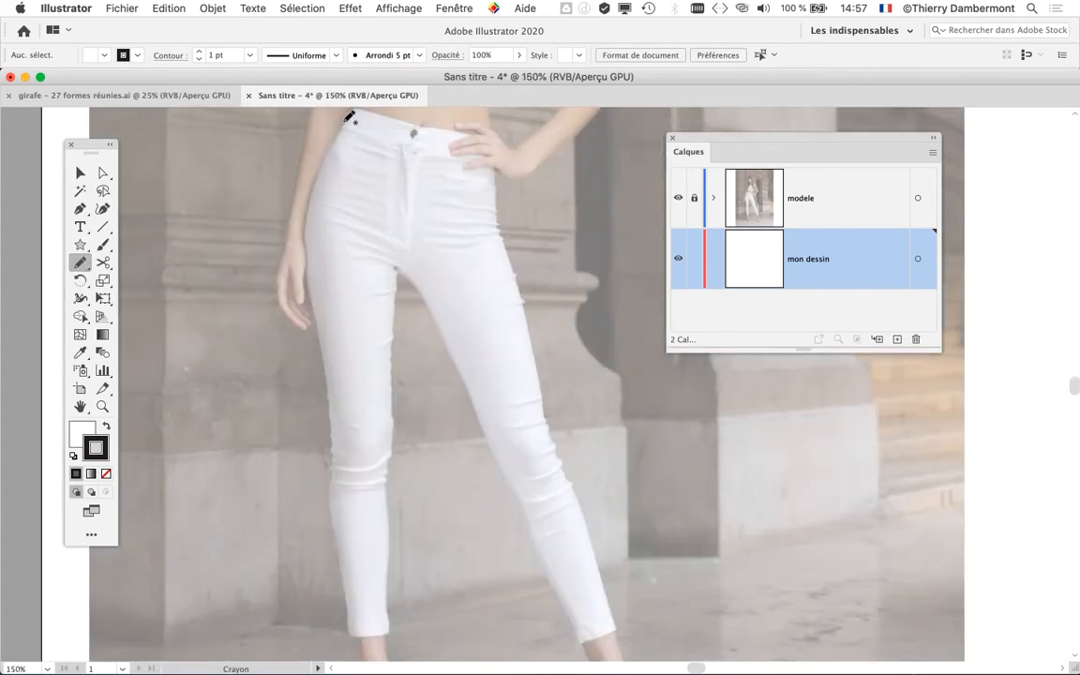
mouse_move(316, 180)
mouse_down()
mouse_move(304, 241)
mouse_move(317, 398)
mouse_up()
mouse_move(308, 562)
mouse_down()
mouse_move(297, 588)
mouse_move(309, 590)
mouse_move(523, 592)
mouse_move(490, 385)
mouse_move(473, 154)
mouse_move(462, 132)
mouse_move(350, 116)
mouse_up()
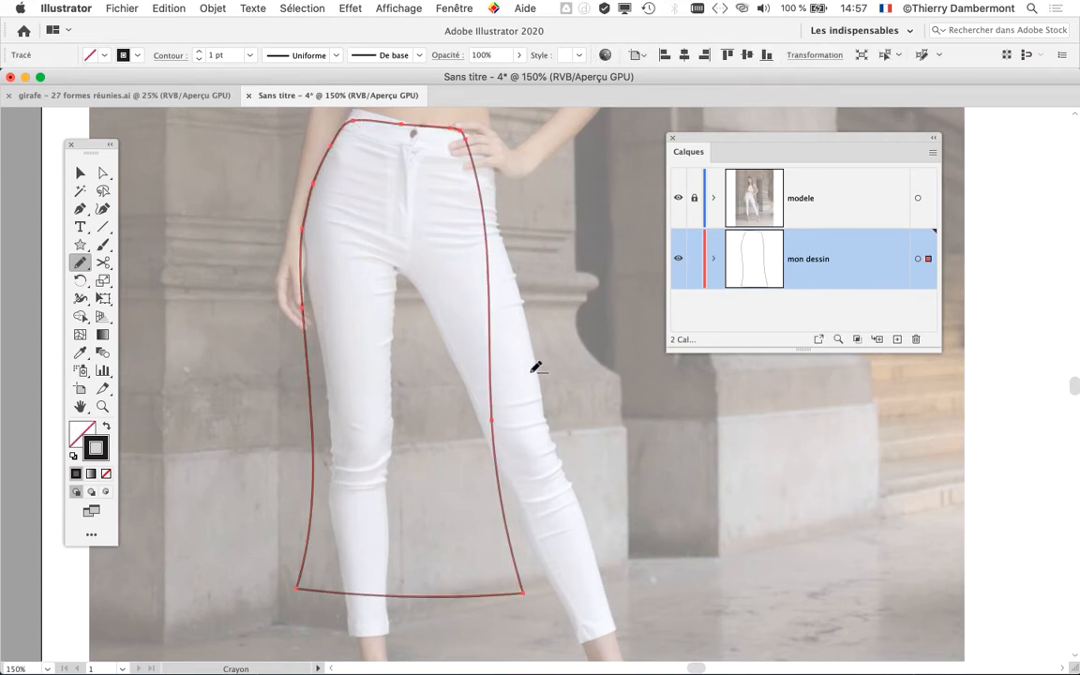
scroll(535, 367, down, 1)
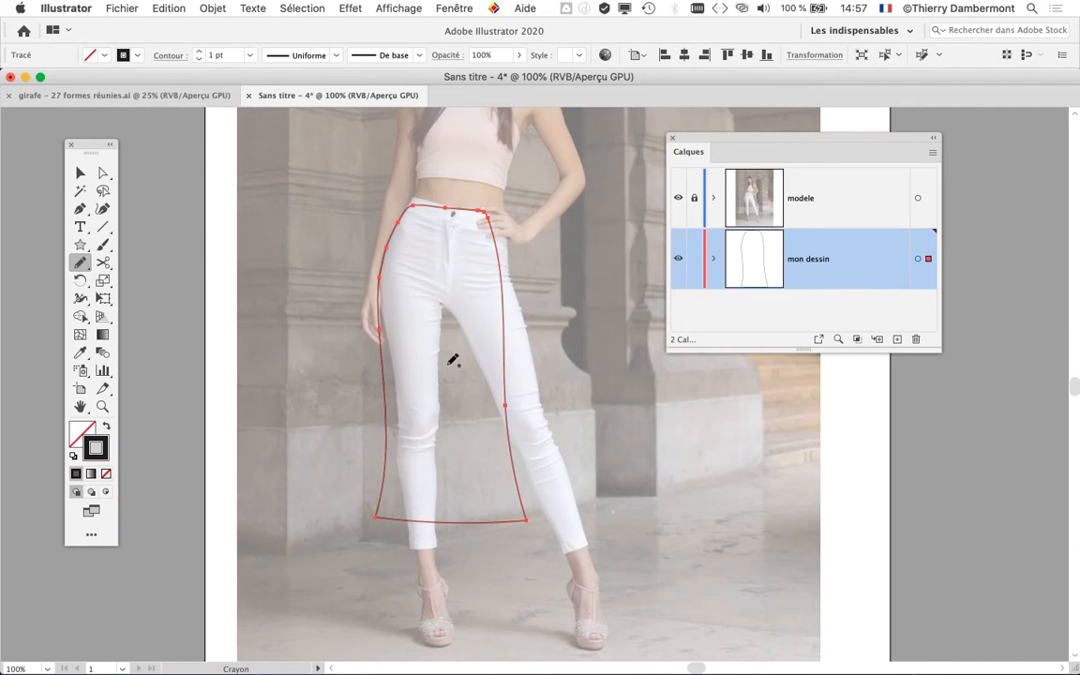
- Expand the mon dessin layer and lengthen the Calques panel to show the skirt path's whole thumbnail
scroll(439, 337, down, 2)
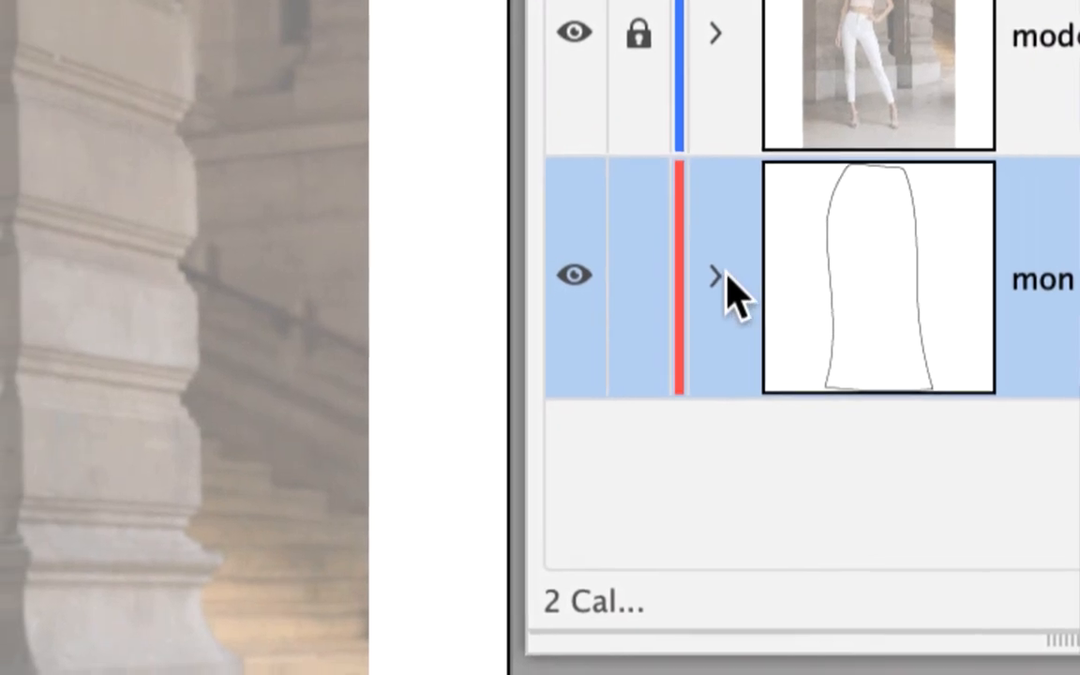
click(729, 281)
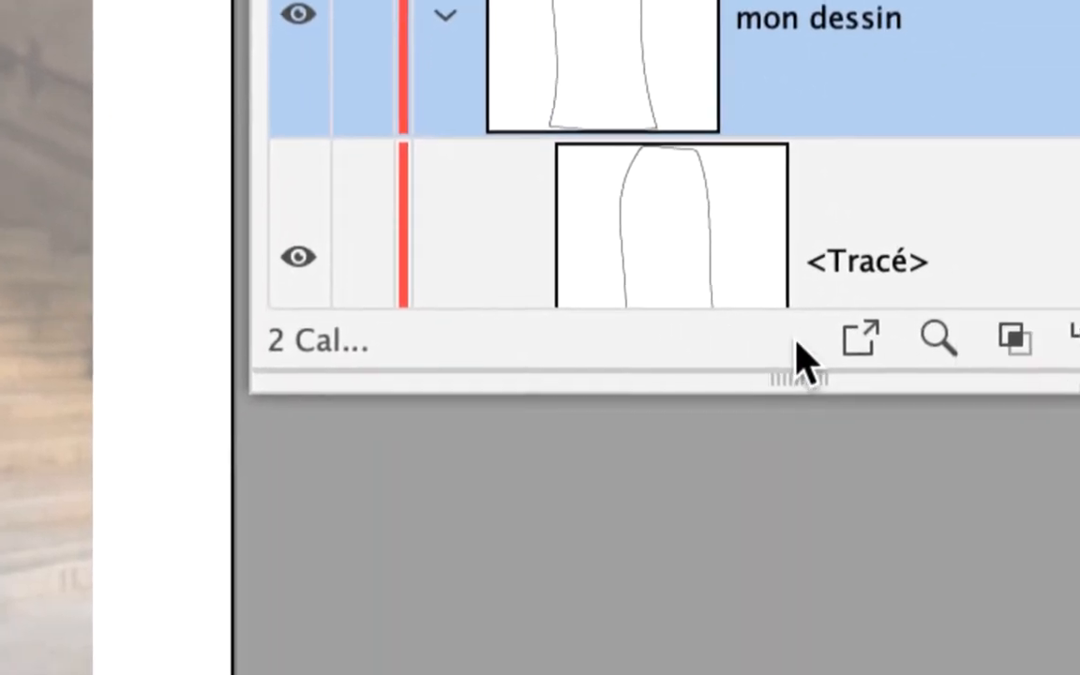
drag(795, 347, 795, 587)
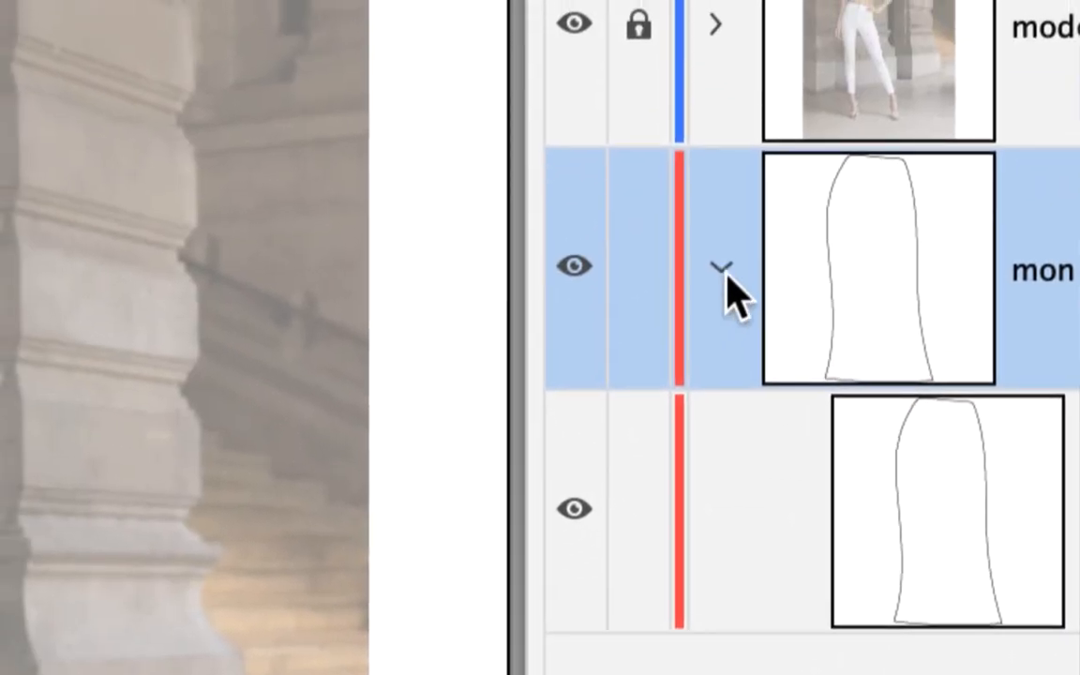
- Collapse the mon dessin layer and move the Calques panel clear of the skirt drawing
click(562, 168)
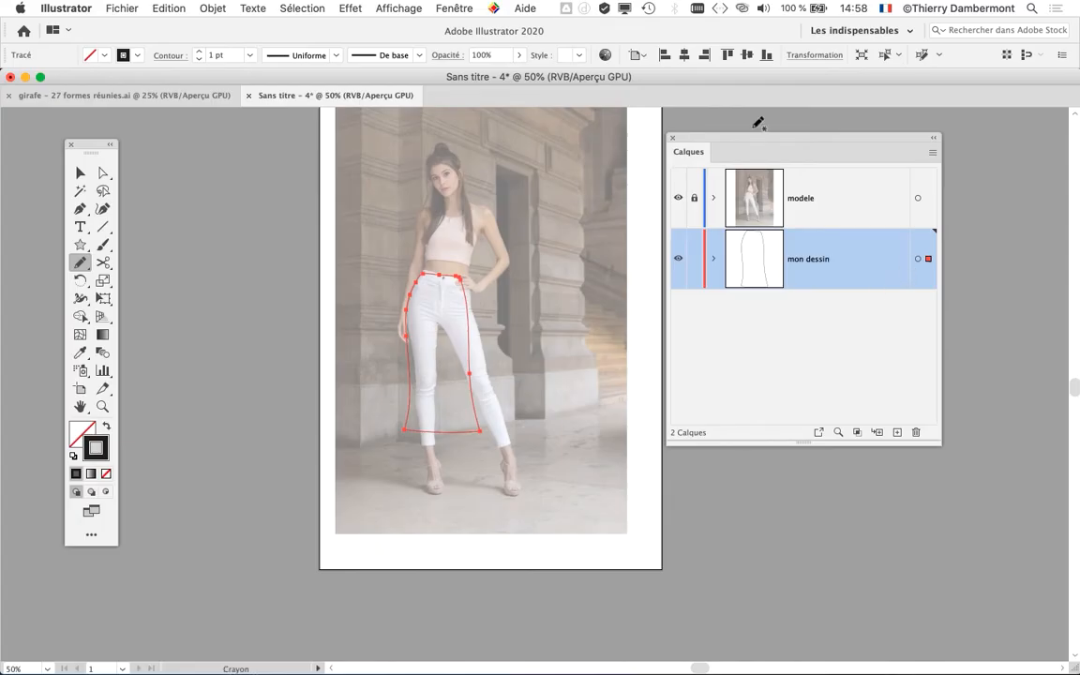
drag(741, 142, 837, 136)
key(super+plus)
key(super+plus)
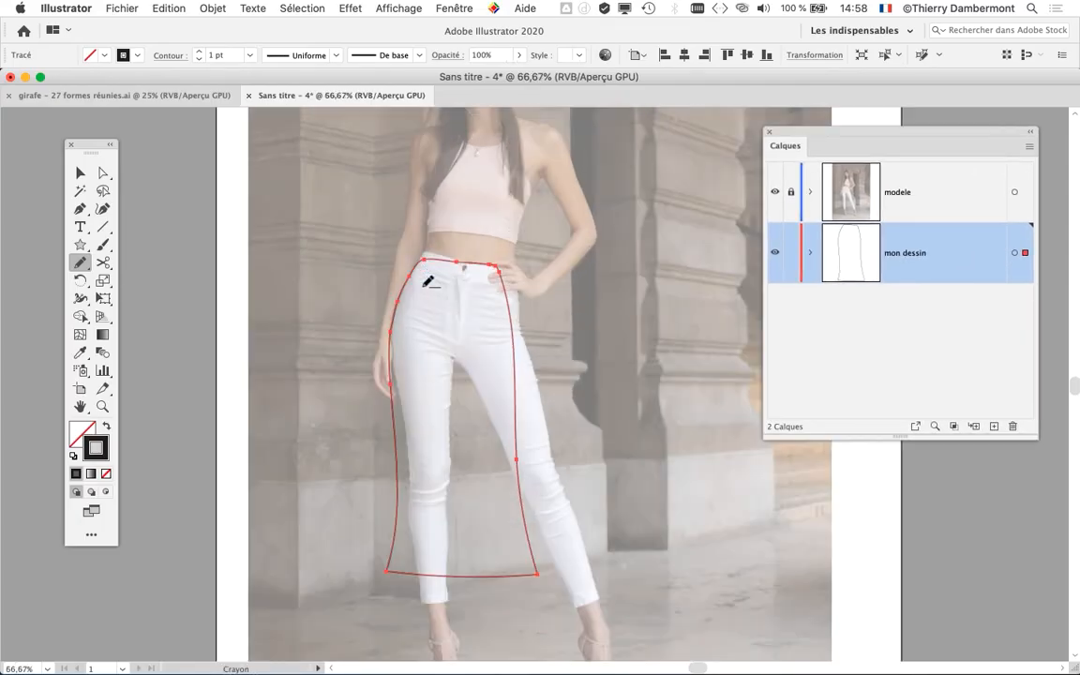
drag(523, 305, 439, 303)
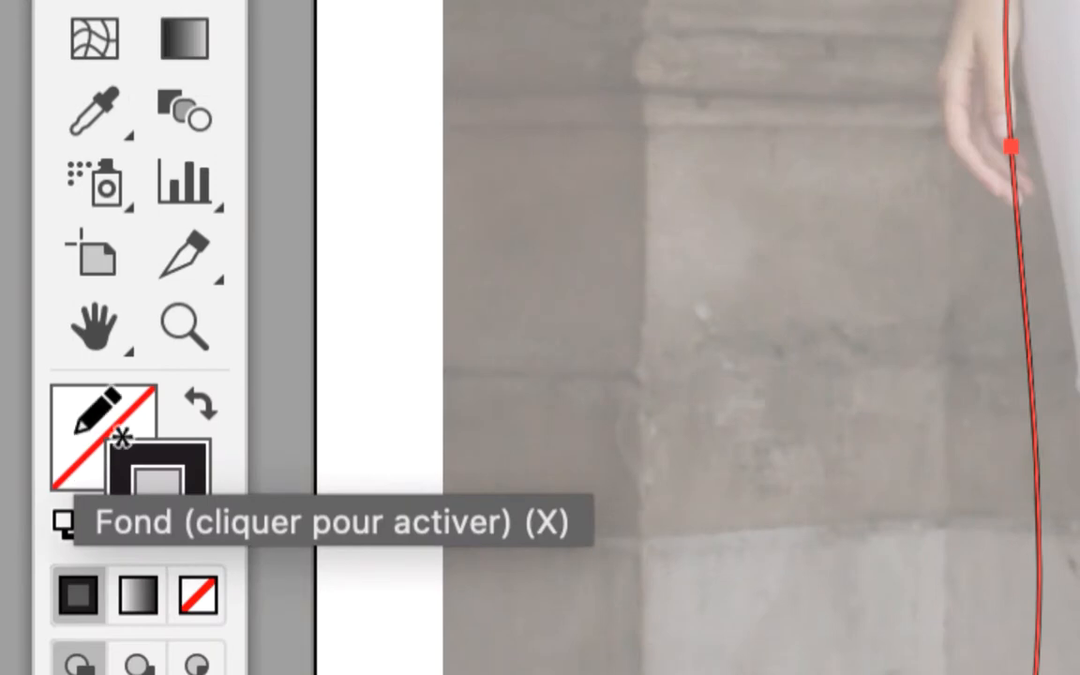
- Make the skirt's fill the active colour attribute and collapse the Couleur panel
click(76, 433)
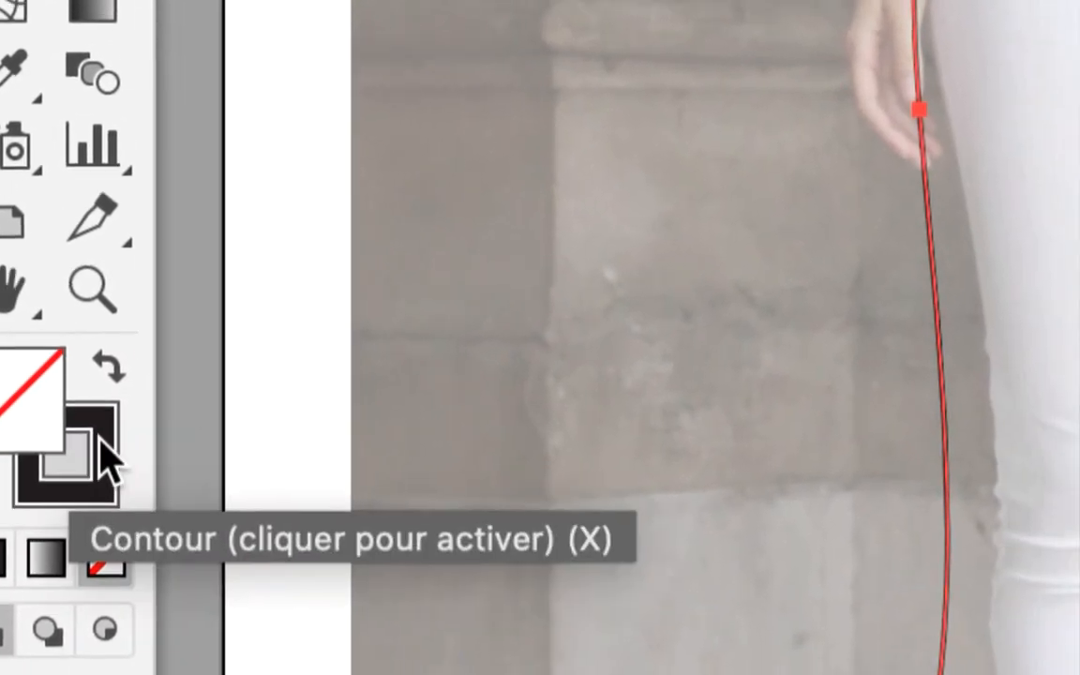
click(98, 441)
click(10, 411)
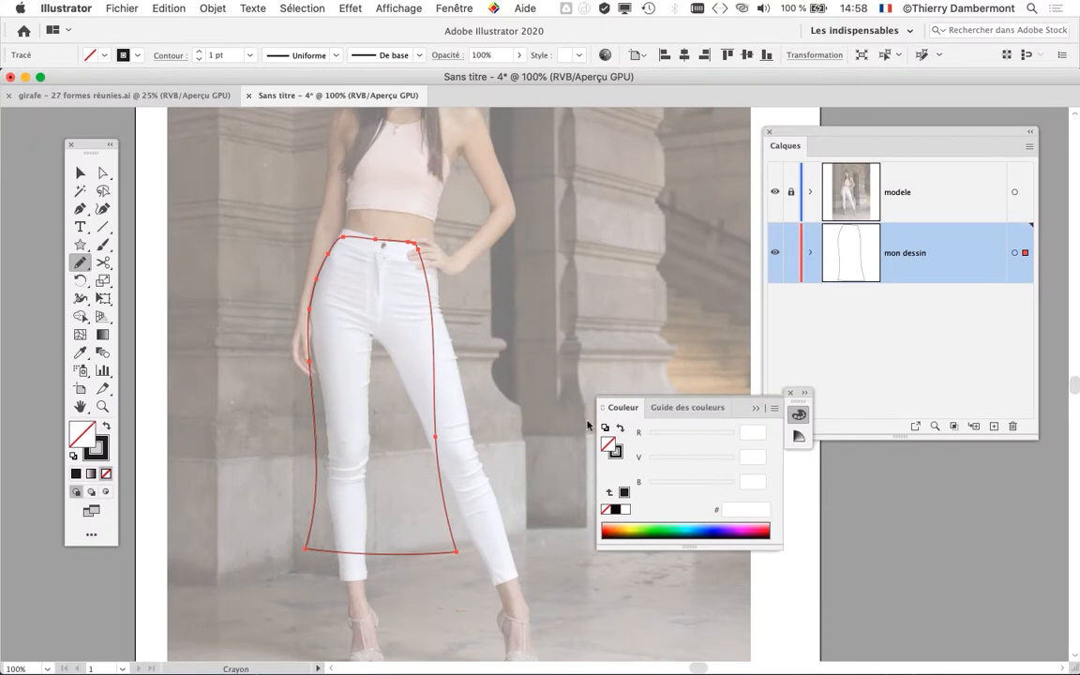
click(756, 408)
- Open the Nuancier swatches, move the Calques panel aside and enlarge the Nuancier panel beside the model
click(454, 7)
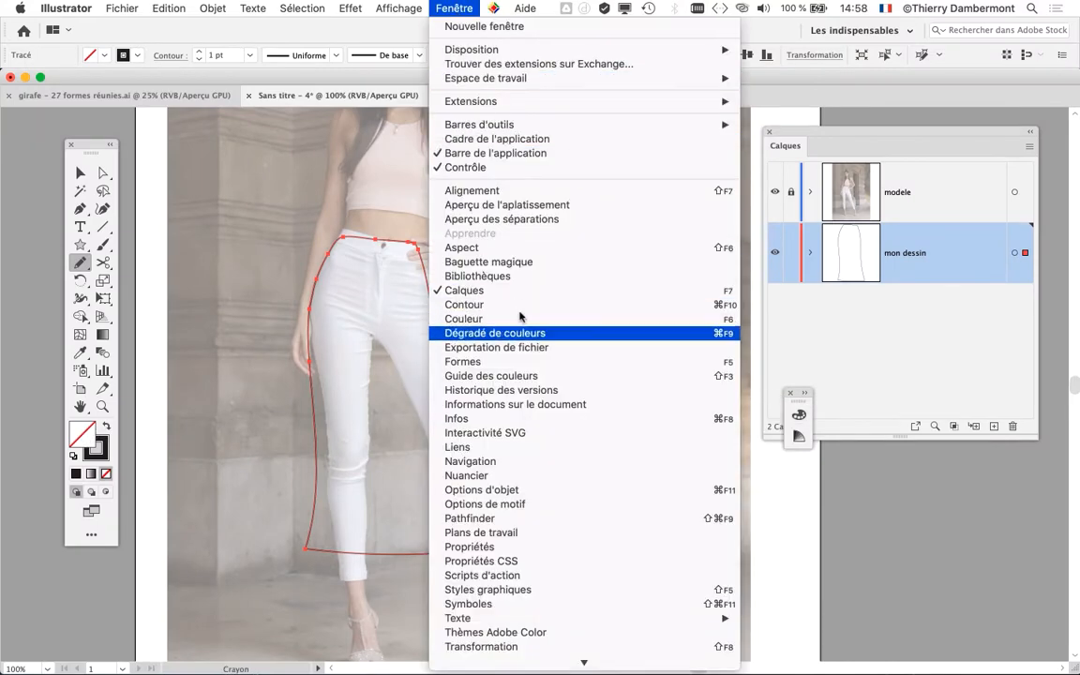
click(537, 478)
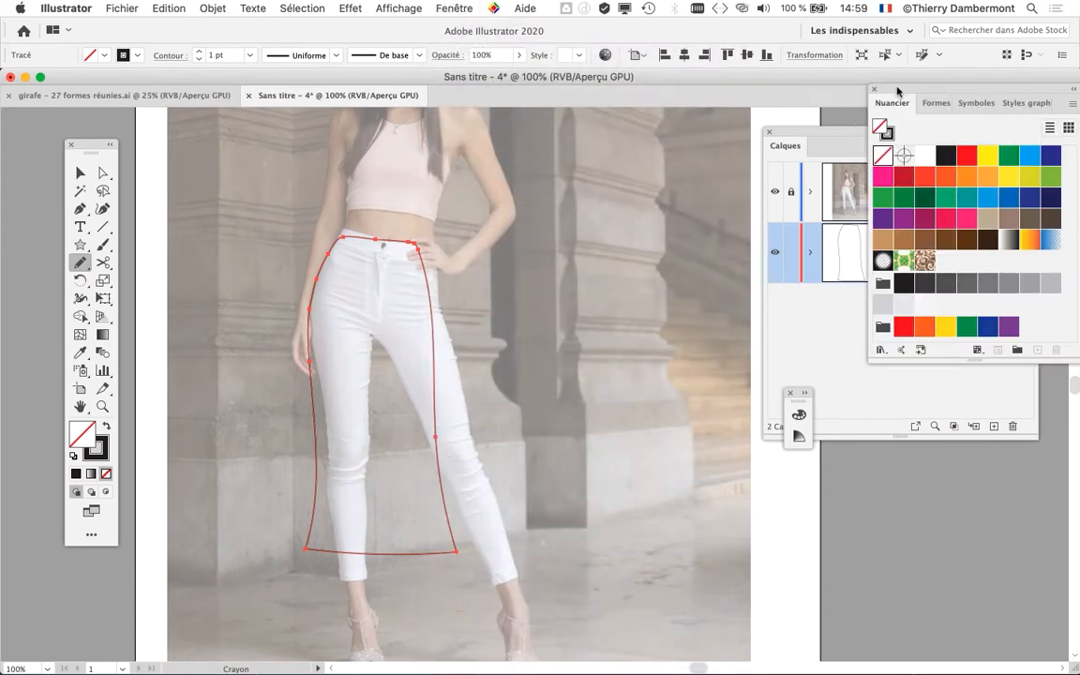
drag(897, 91, 560, 149)
drag(816, 131, 1009, 153)
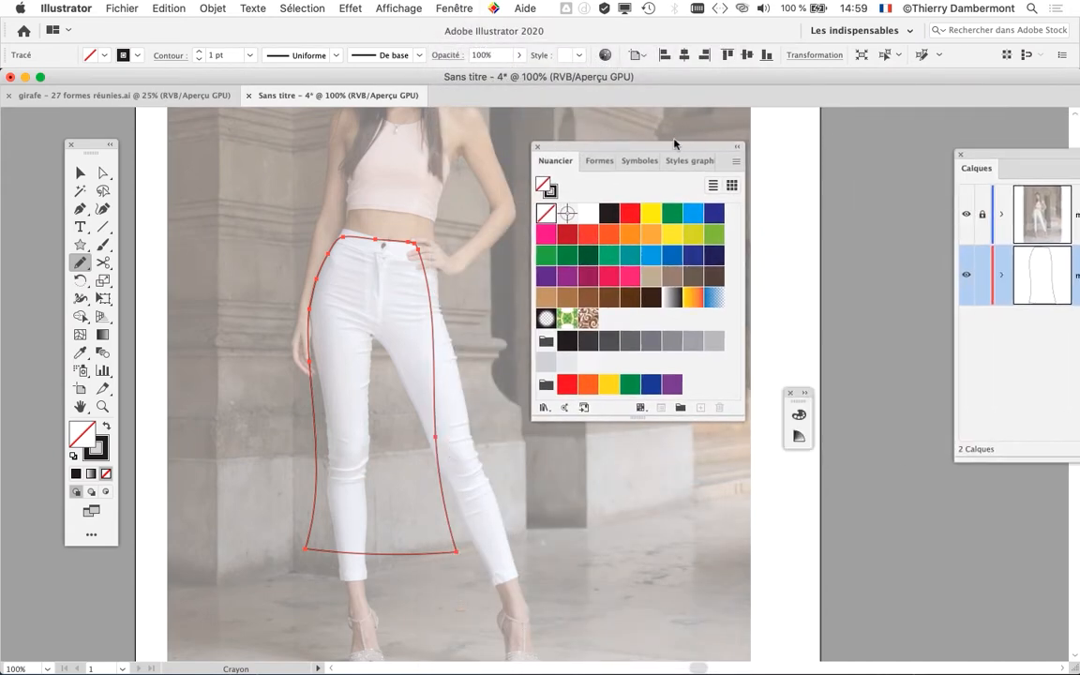
drag(674, 144, 742, 115)
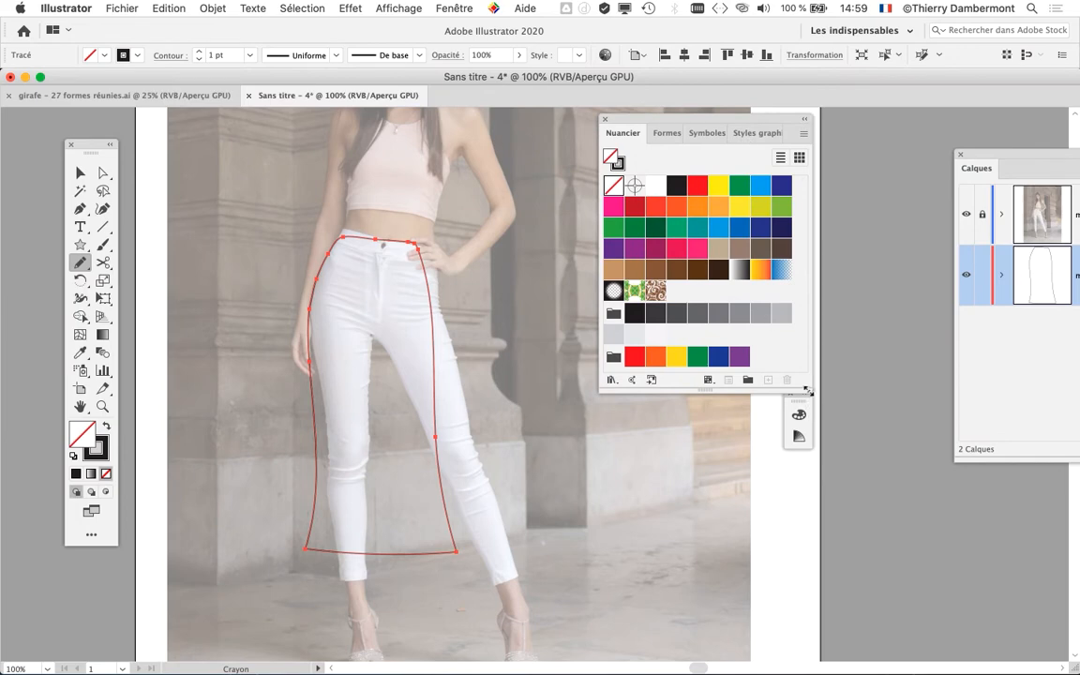
drag(807, 391, 881, 490)
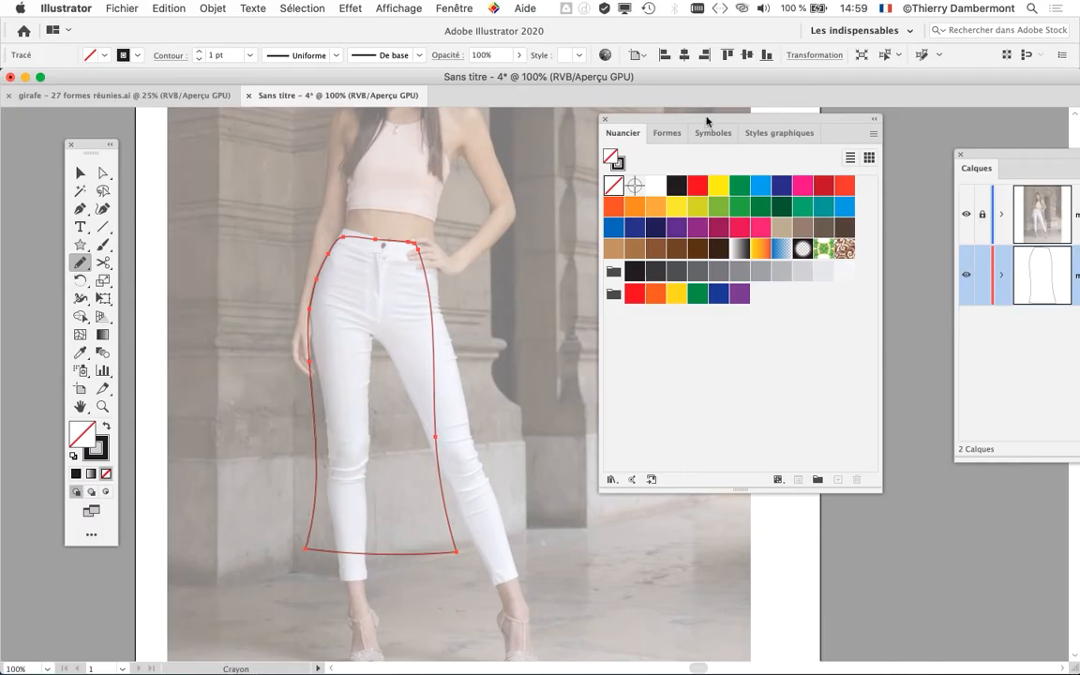
drag(707, 120, 675, 97)
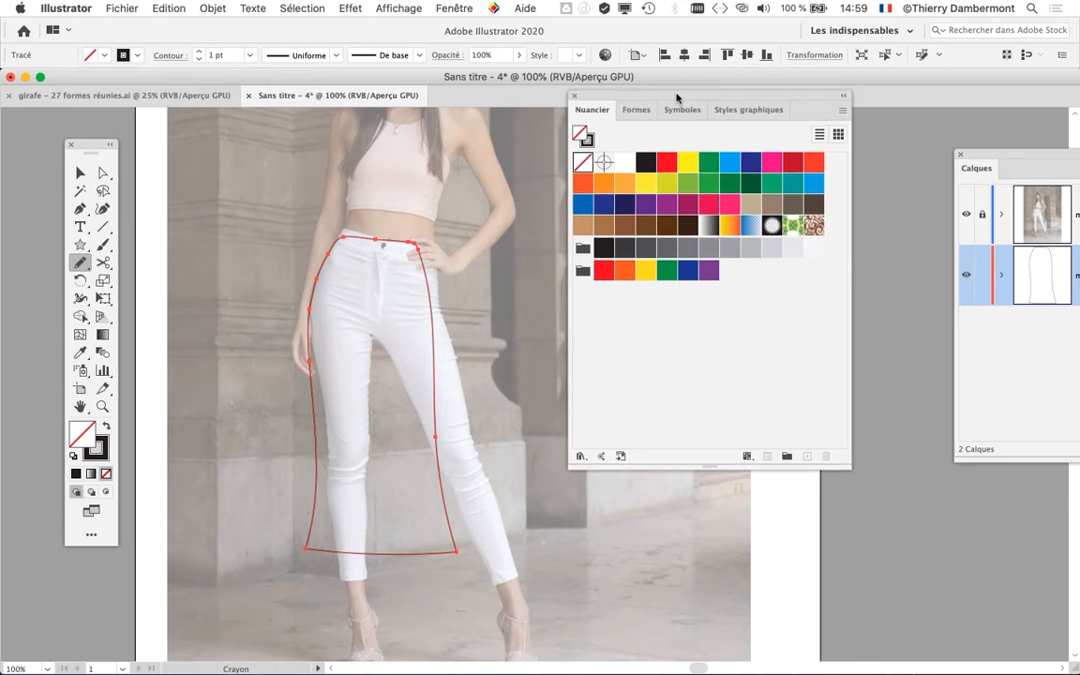
- Examine the available Styles graphiques alongside the Nuancier swatches, ending on the swatches
click(737, 110)
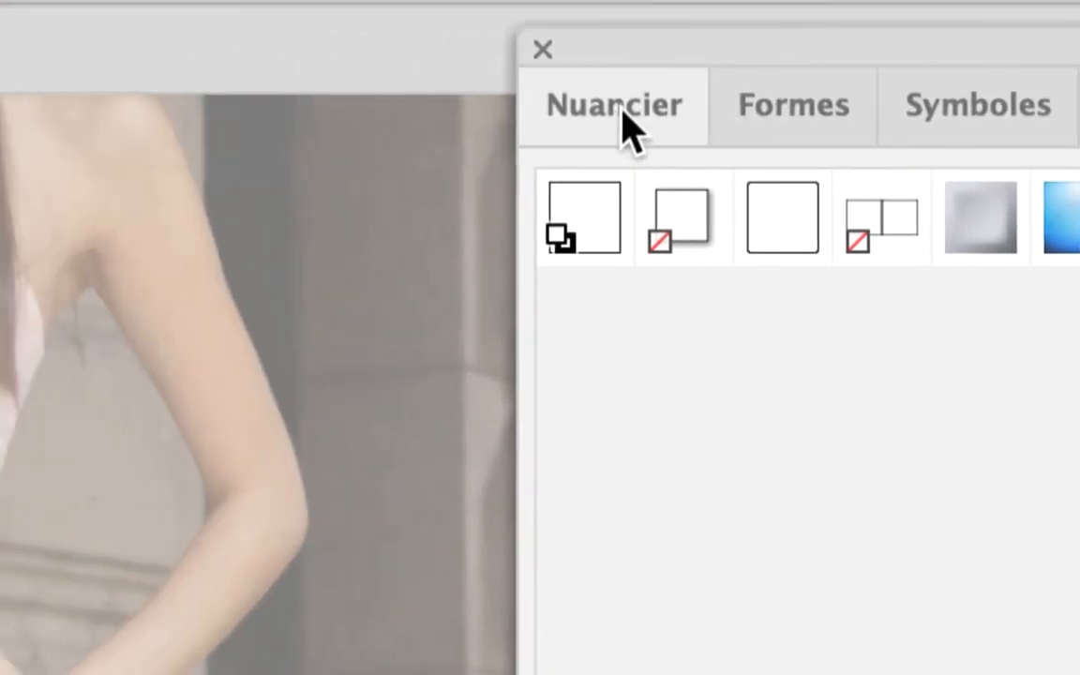
click(623, 112)
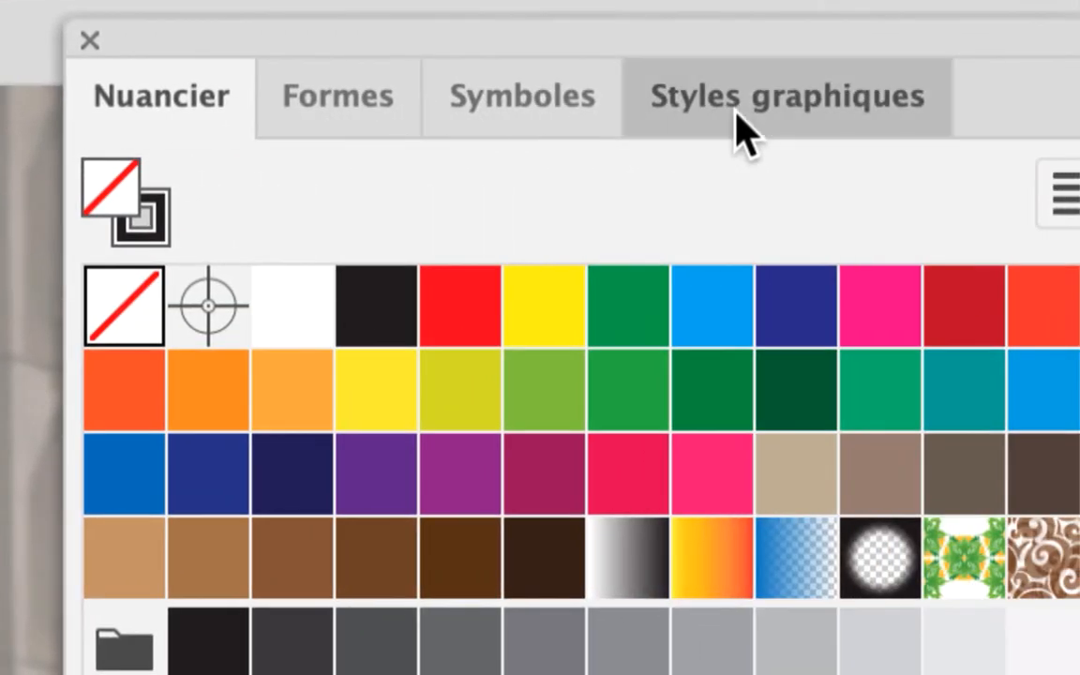
click(739, 132)
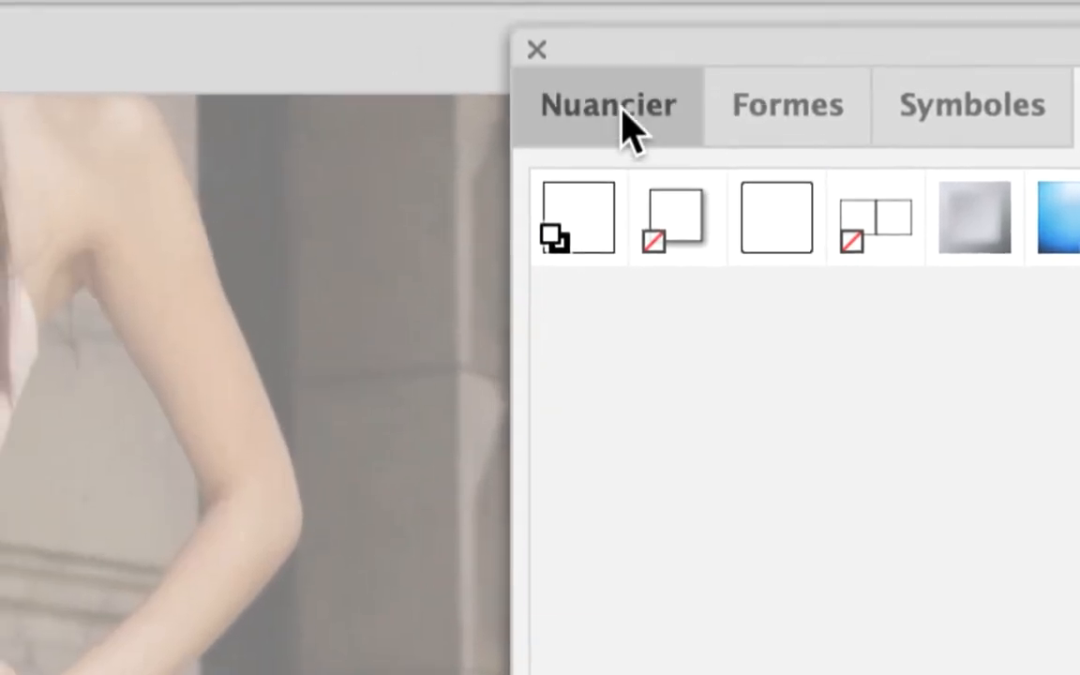
click(175, 101)
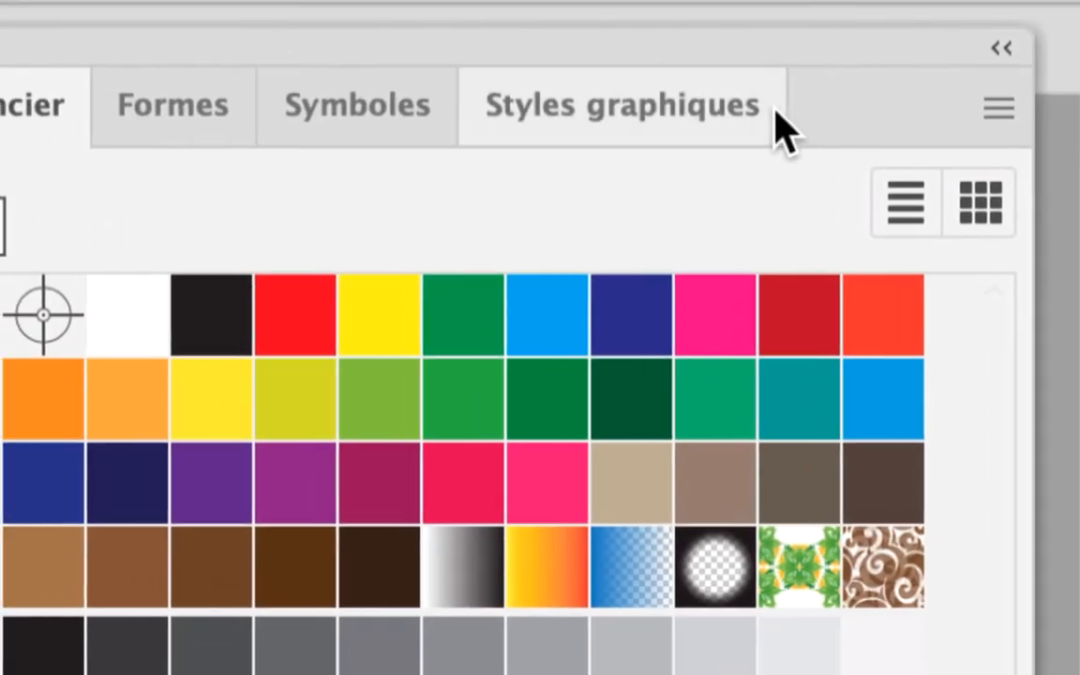
click(1074, 129)
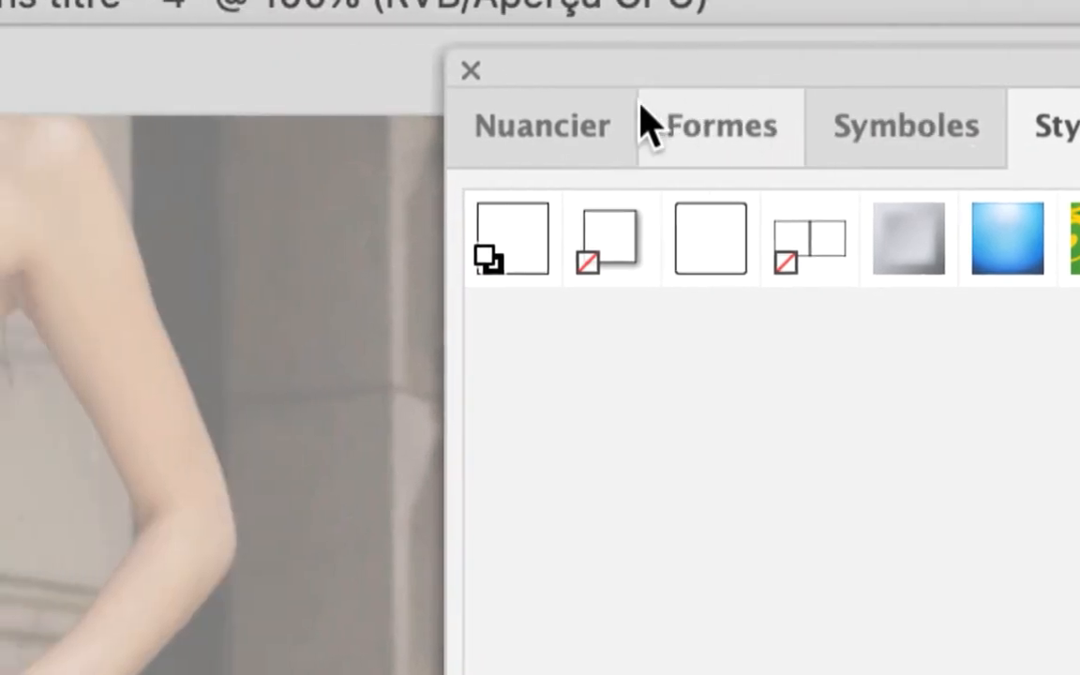
click(94, 105)
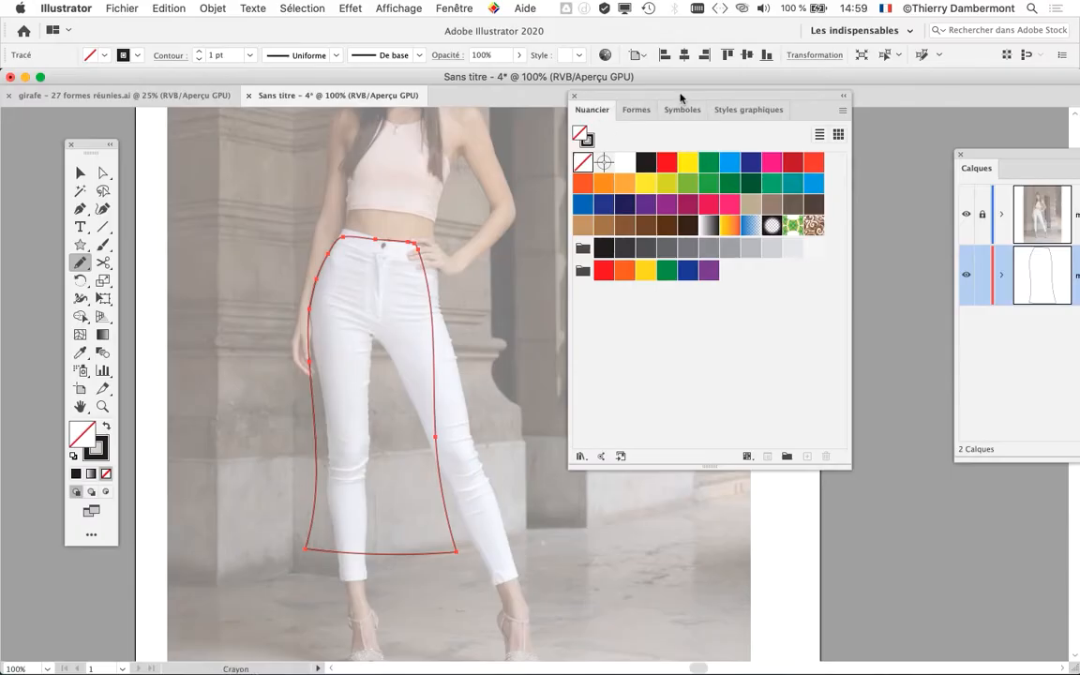
- Fill the skirt with the light orange swatch and arrange the Nuancier panel below the Calques panel
drag(682, 98, 741, 120)
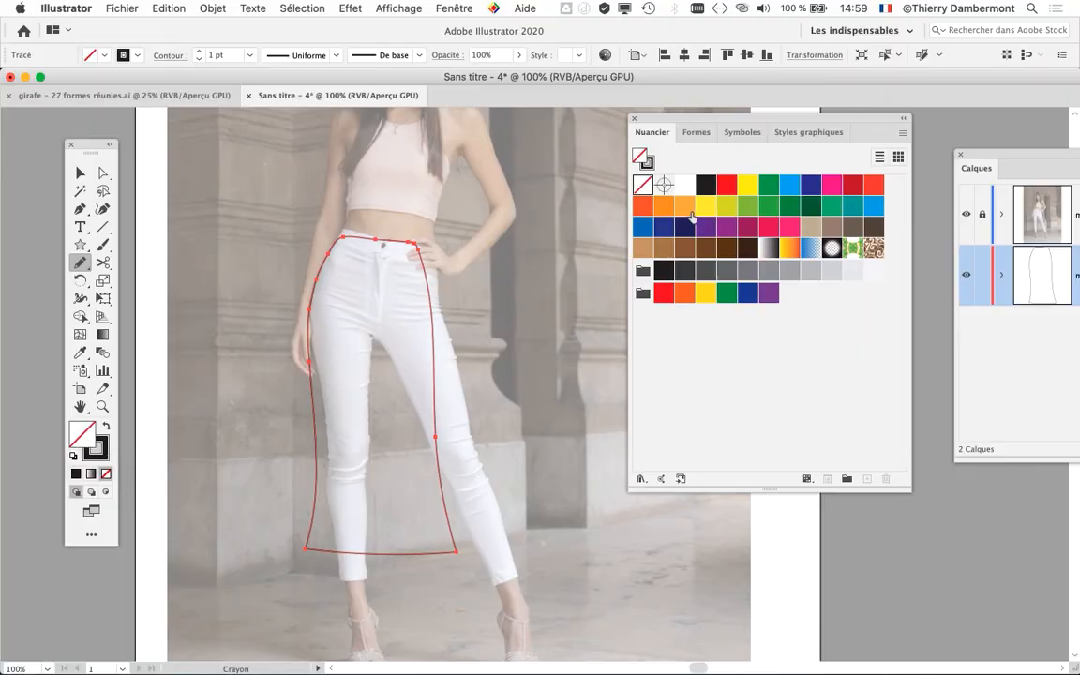
click(689, 211)
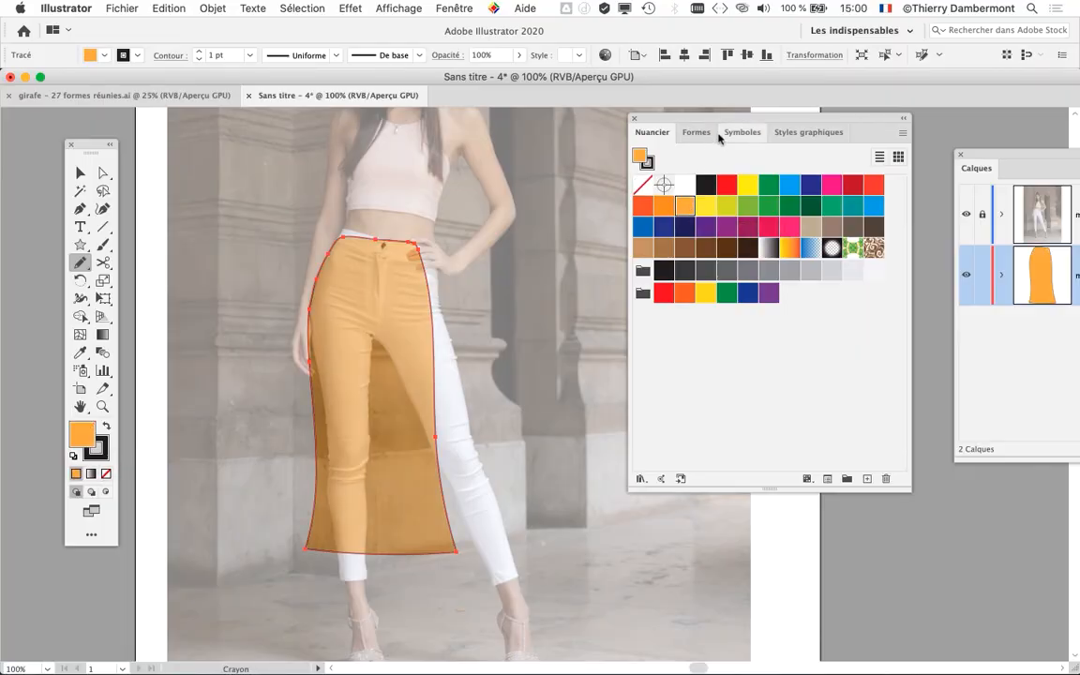
drag(781, 114, 801, 444)
drag(990, 157, 572, 86)
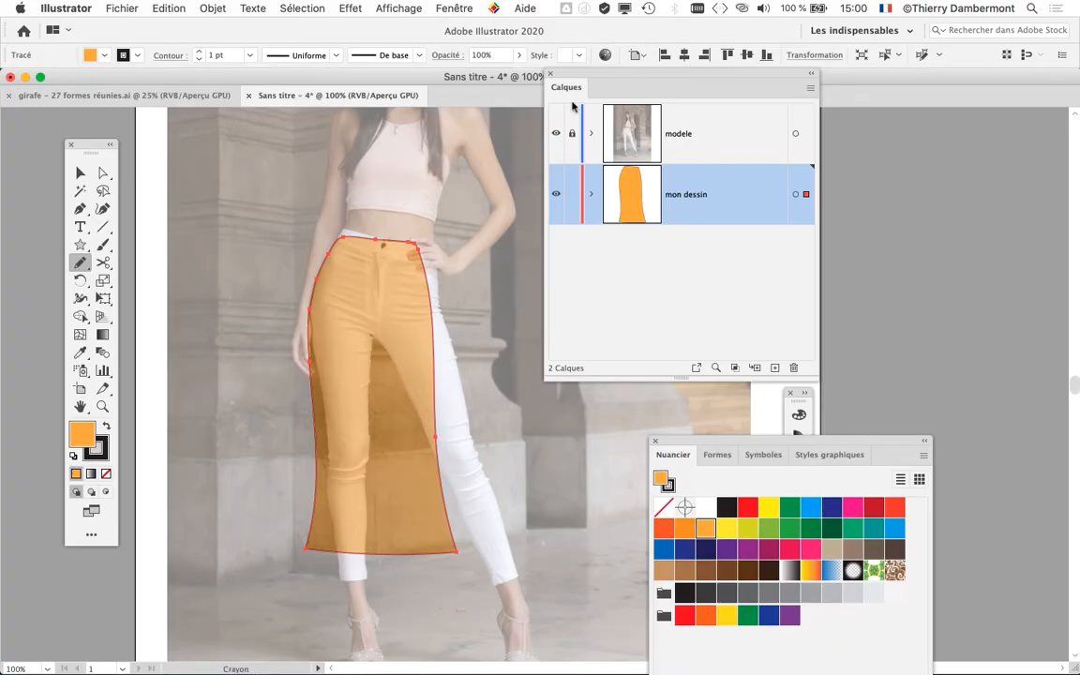
drag(594, 74, 778, 109)
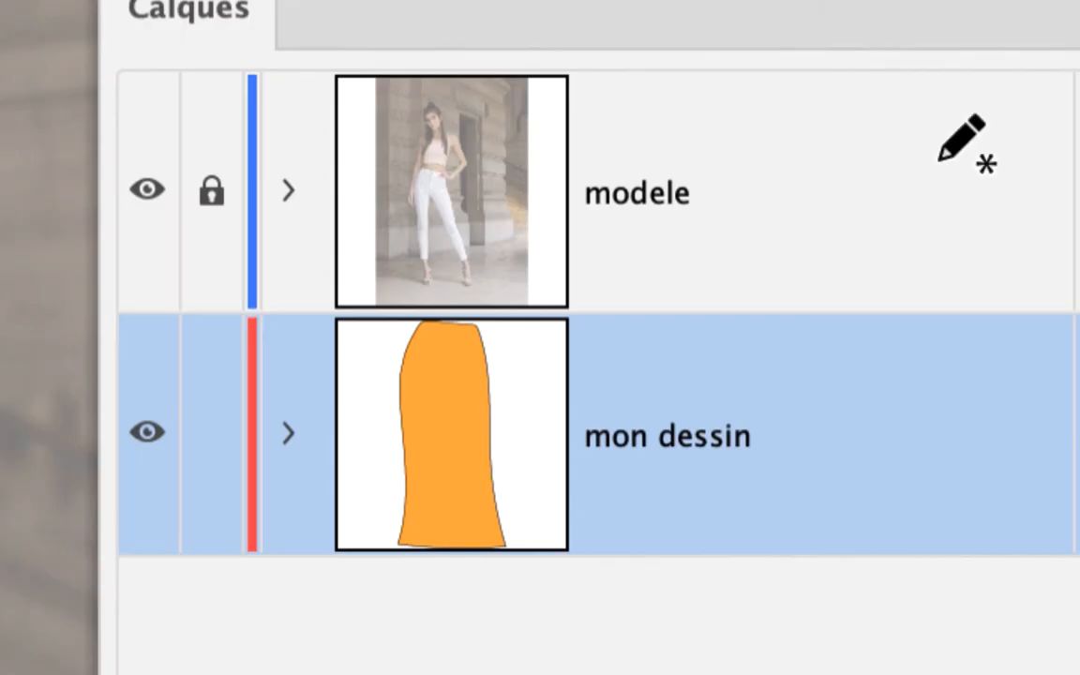
- Toggle the modele layer's visibility repeatedly to view the orange skirt with and without the photo, leaving the layer visible
click(907, 207)
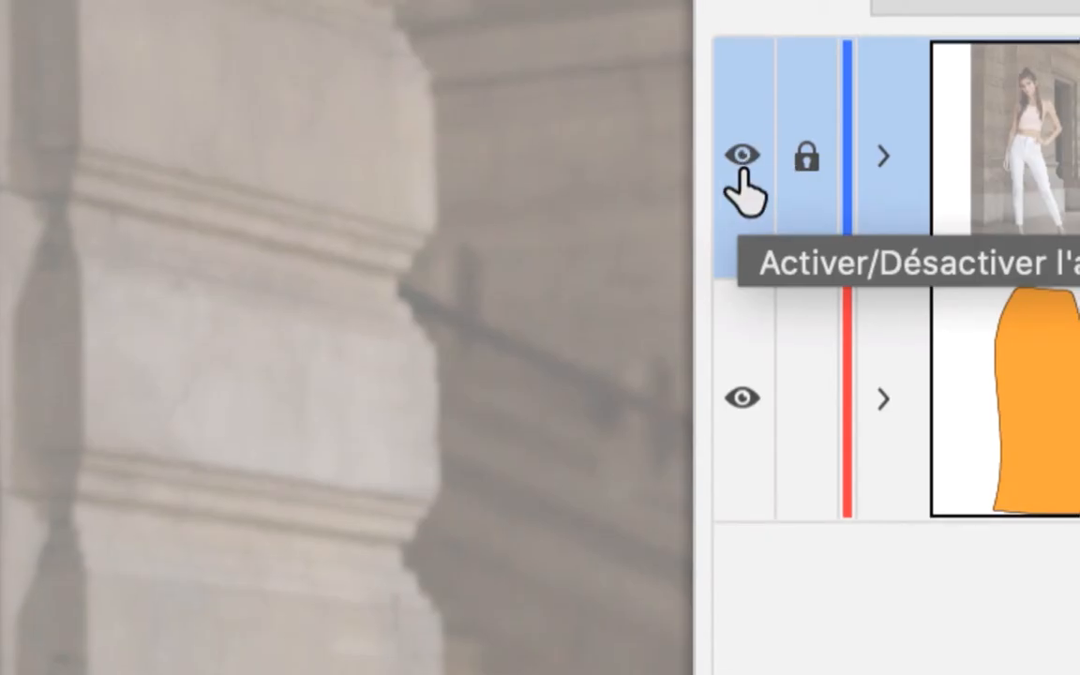
click(742, 164)
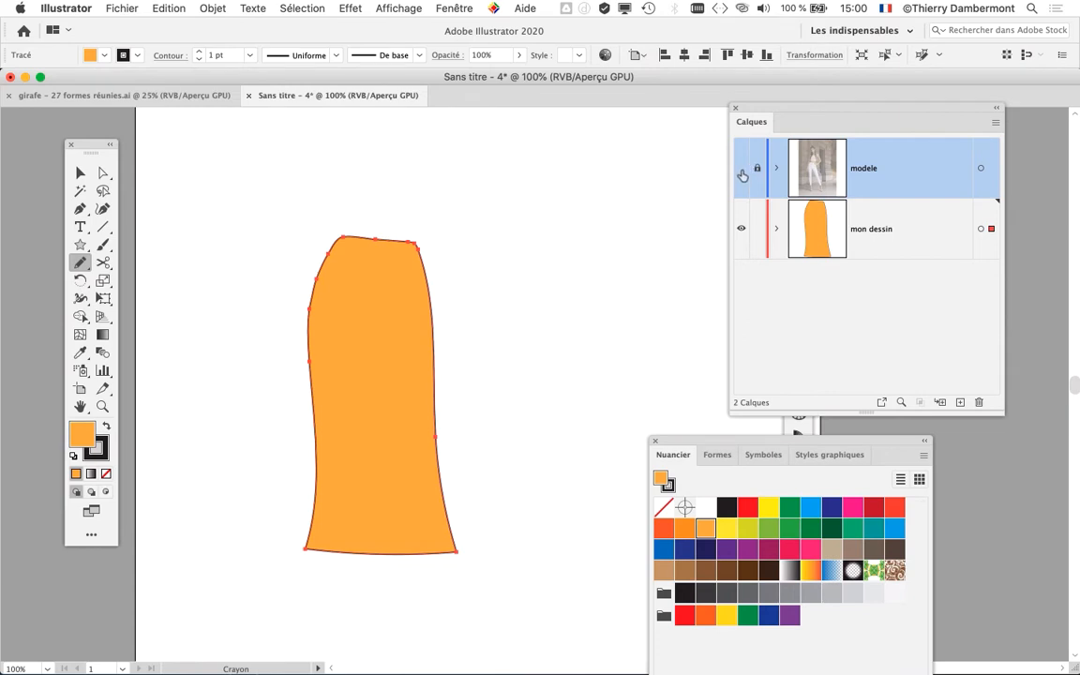
click(742, 171)
click(741, 170)
click(742, 170)
click(741, 174)
click(742, 174)
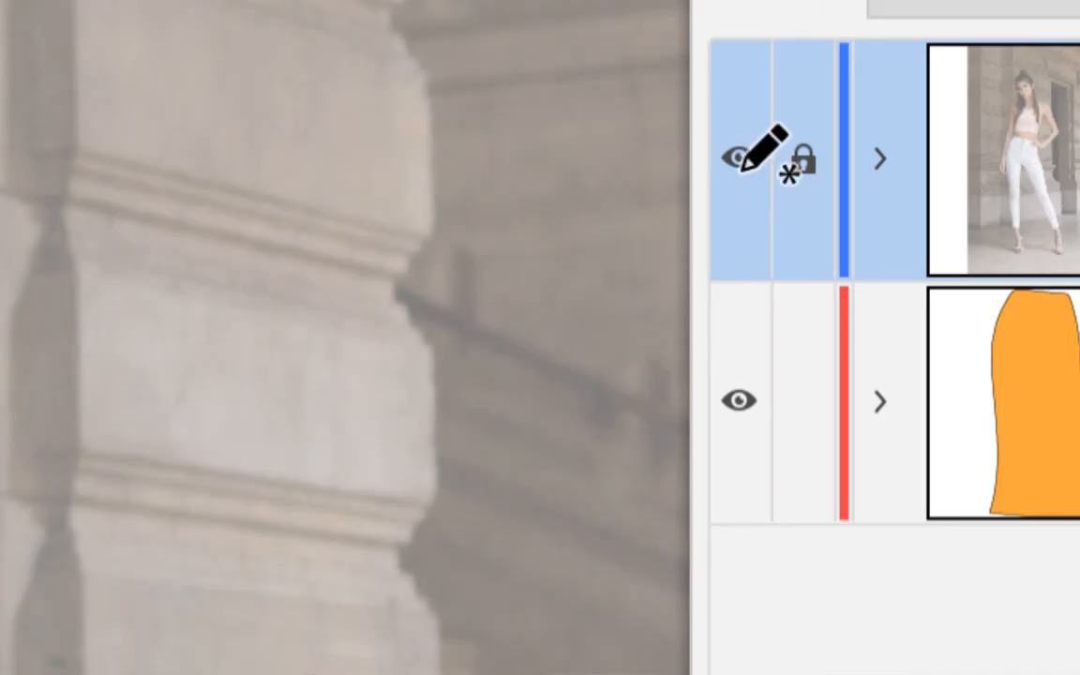
click(742, 175)
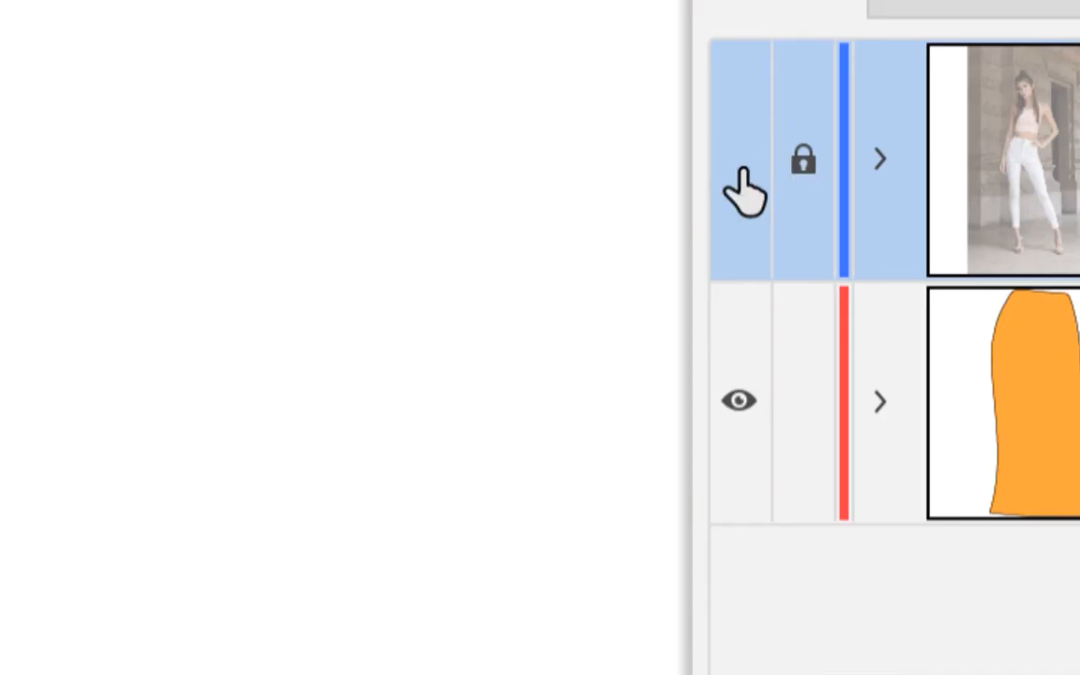
click(741, 173)
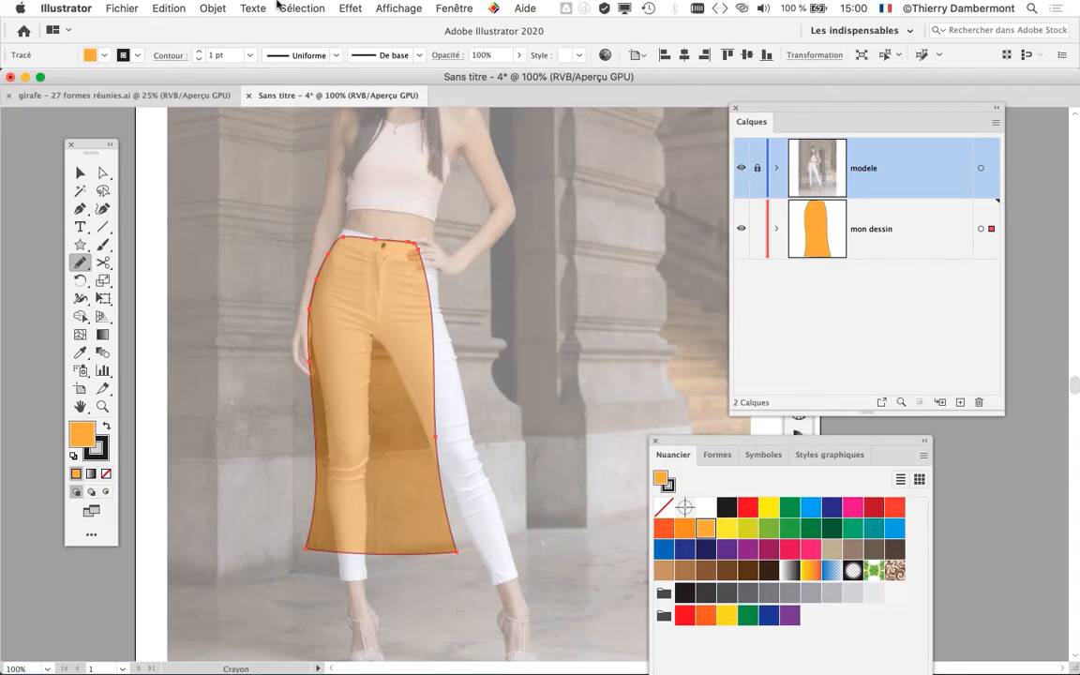
- Save the document in Adobe Illustrator format as dessin-modele-01.ai in the DOCS formation stylisme jour 2 folder, accepting the default options
click(122, 8)
click(155, 135)
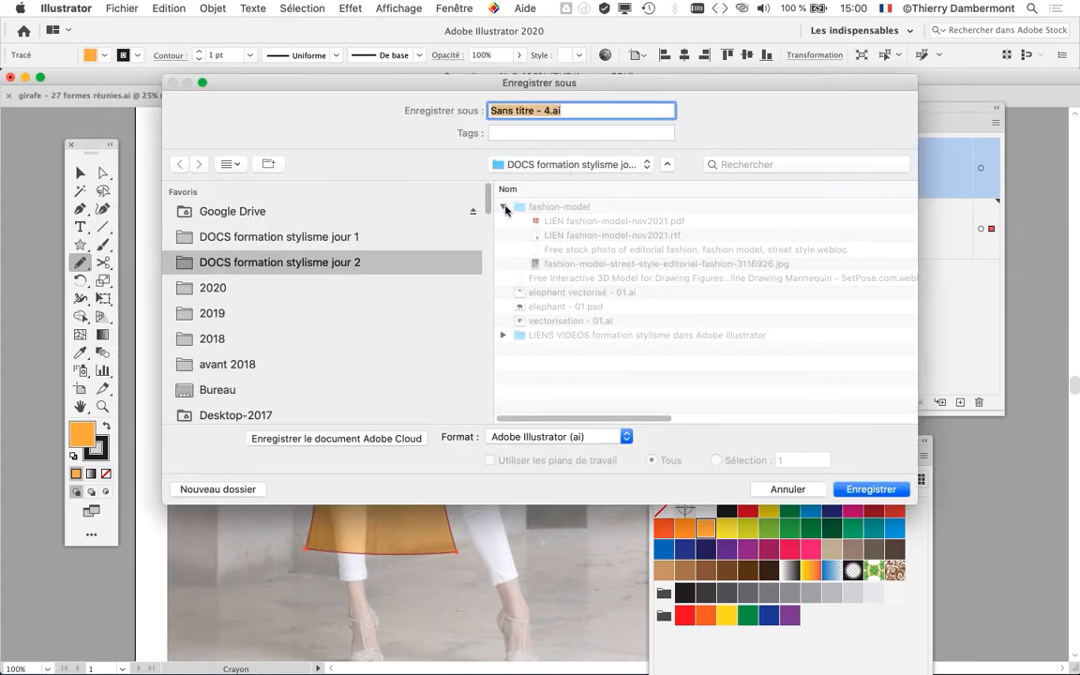
click(503, 207)
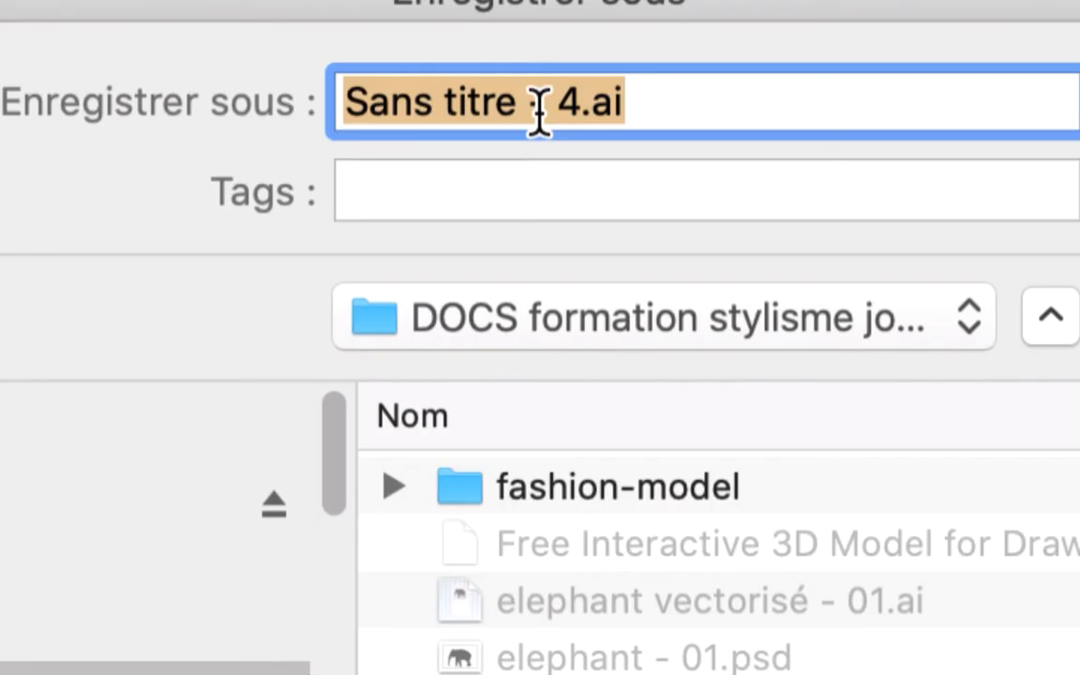
click(540, 112)
drag(578, 101, 433, 25)
text(d)
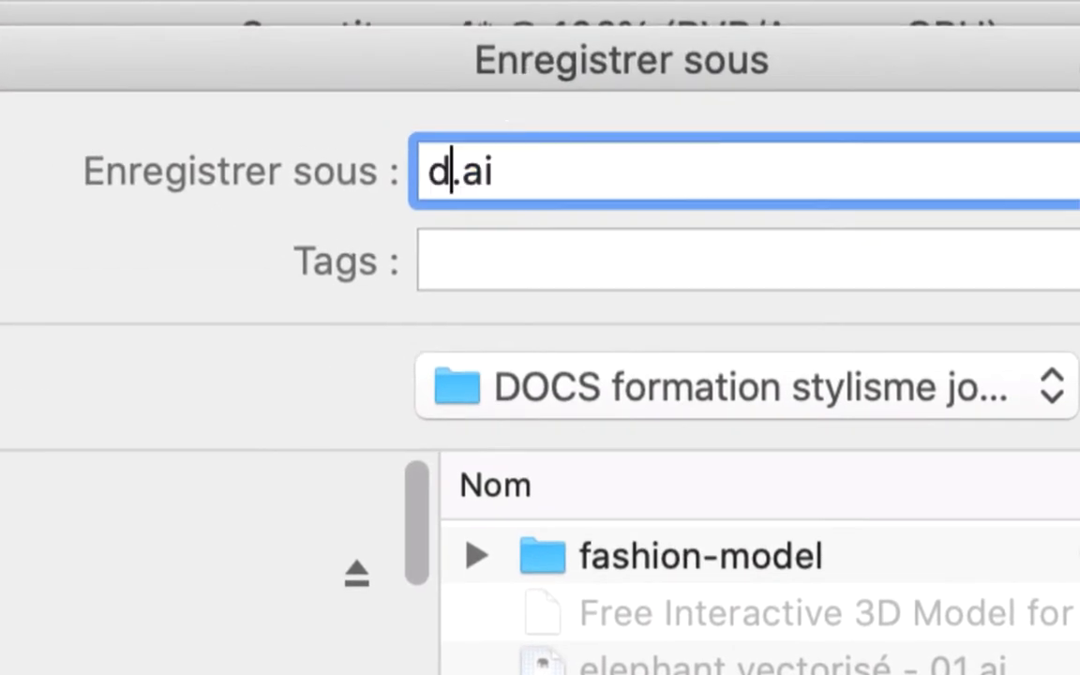
text(essin-m)
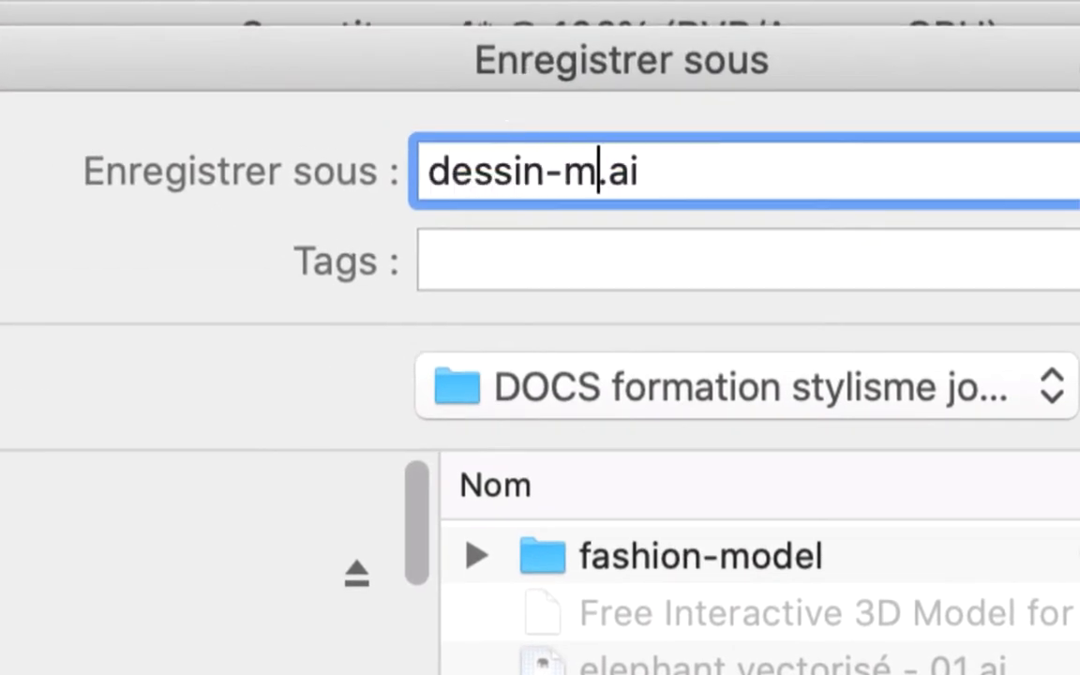
text(odo)
key(BackSpace)
text(ele)
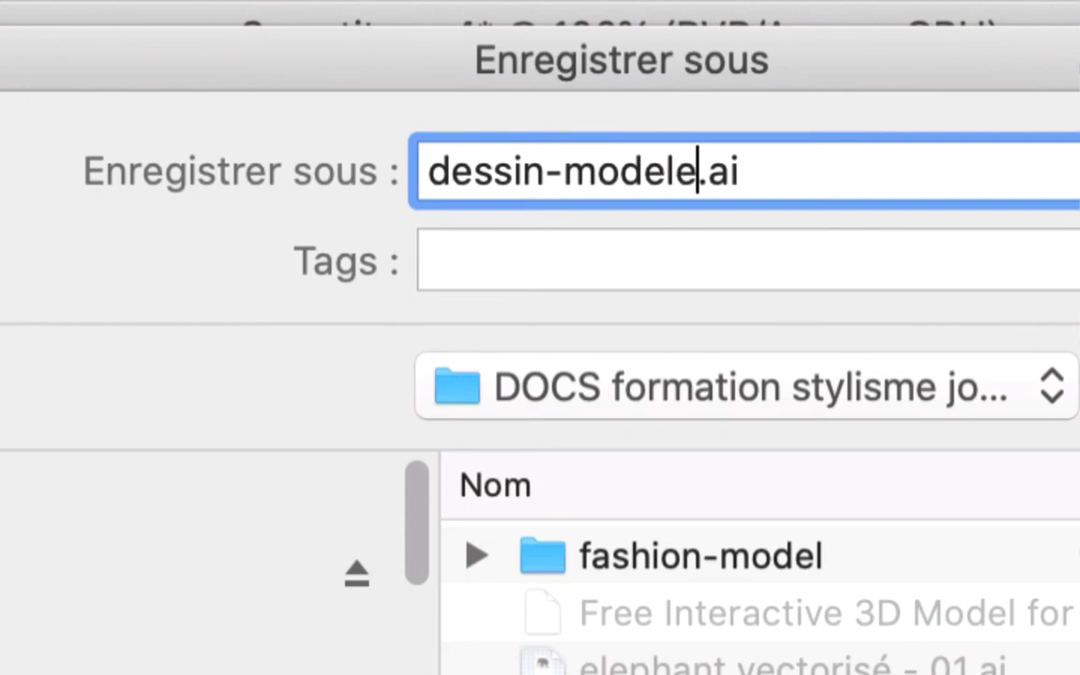
text(-01)
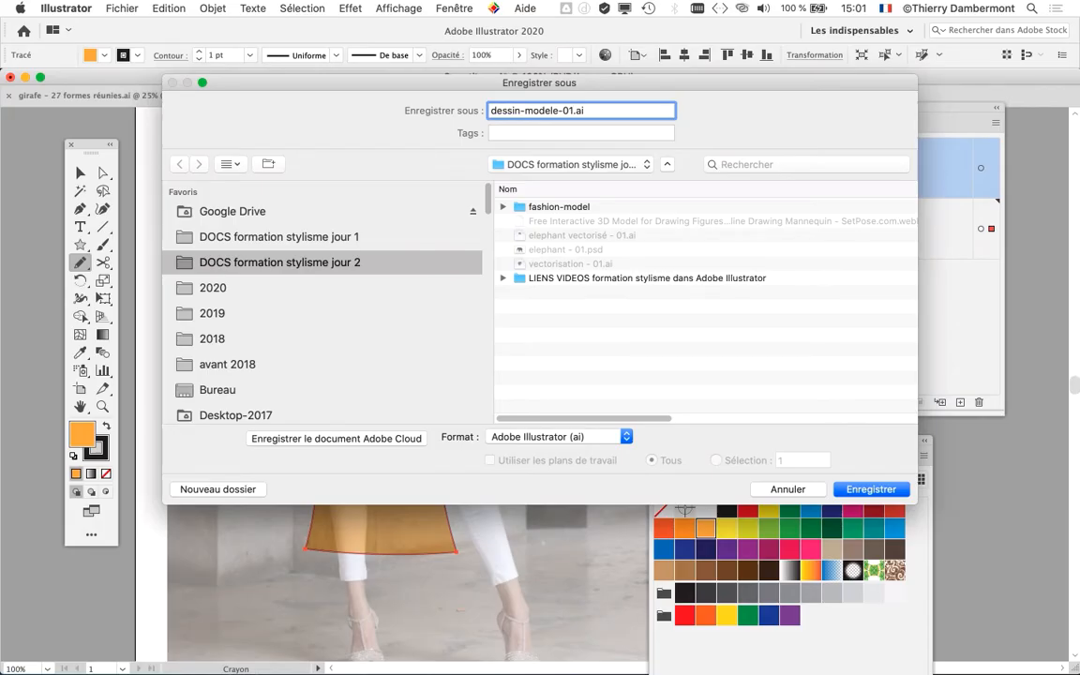
key(Return)
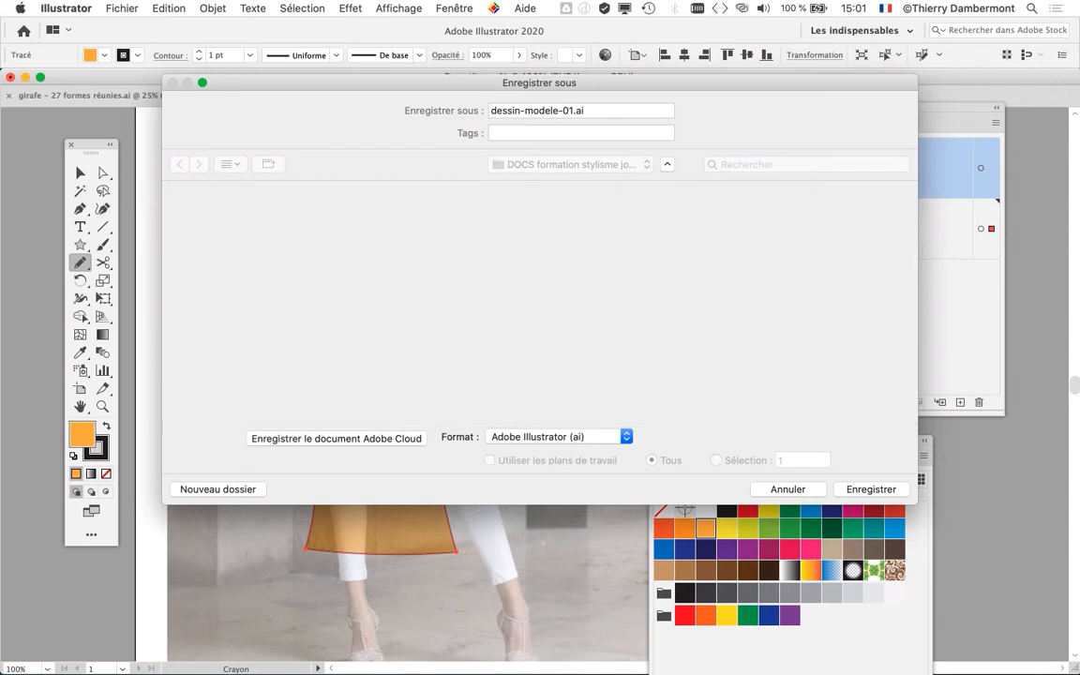
key(Return)
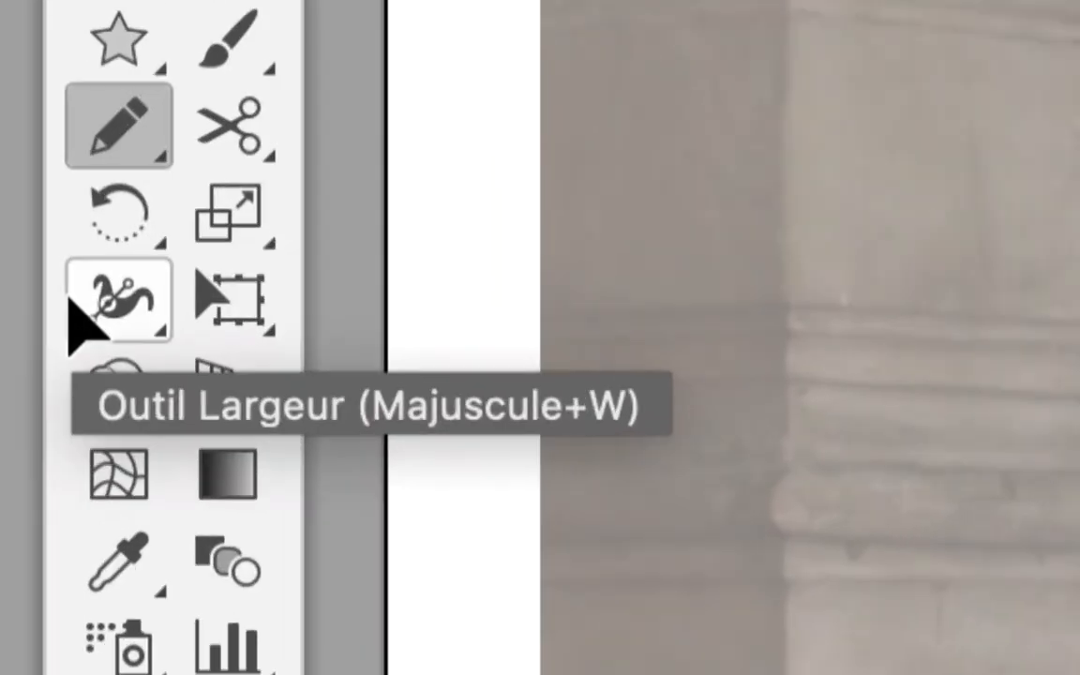
- Switch from the Largeur tool to the Déformation tool in the same tool group
click(75, 302)
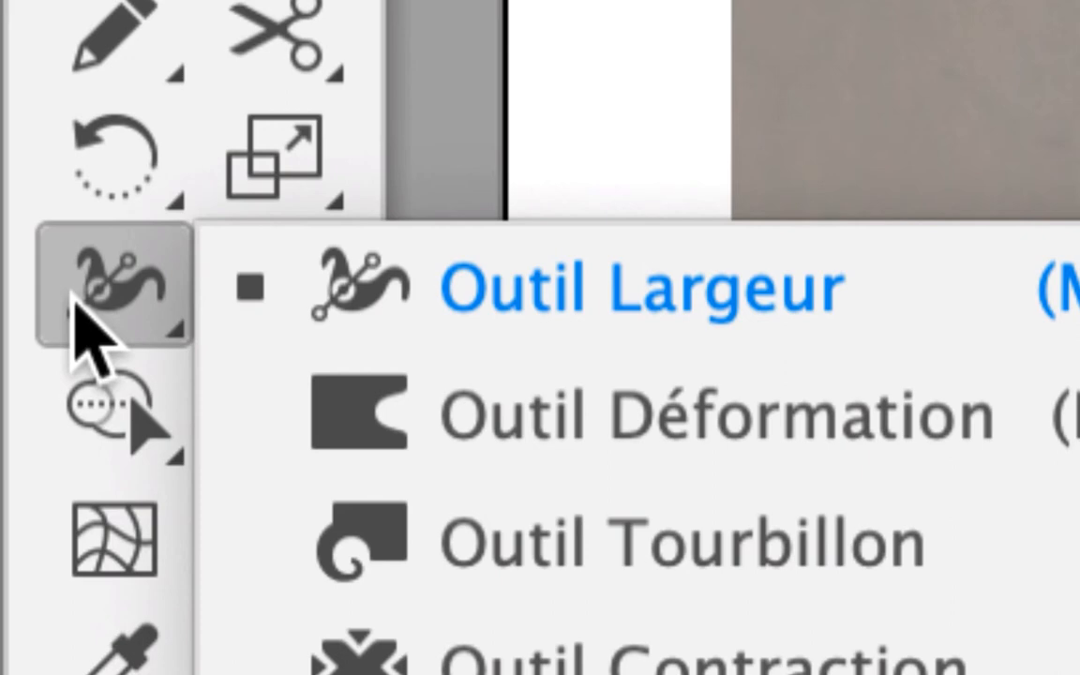
click(75, 298)
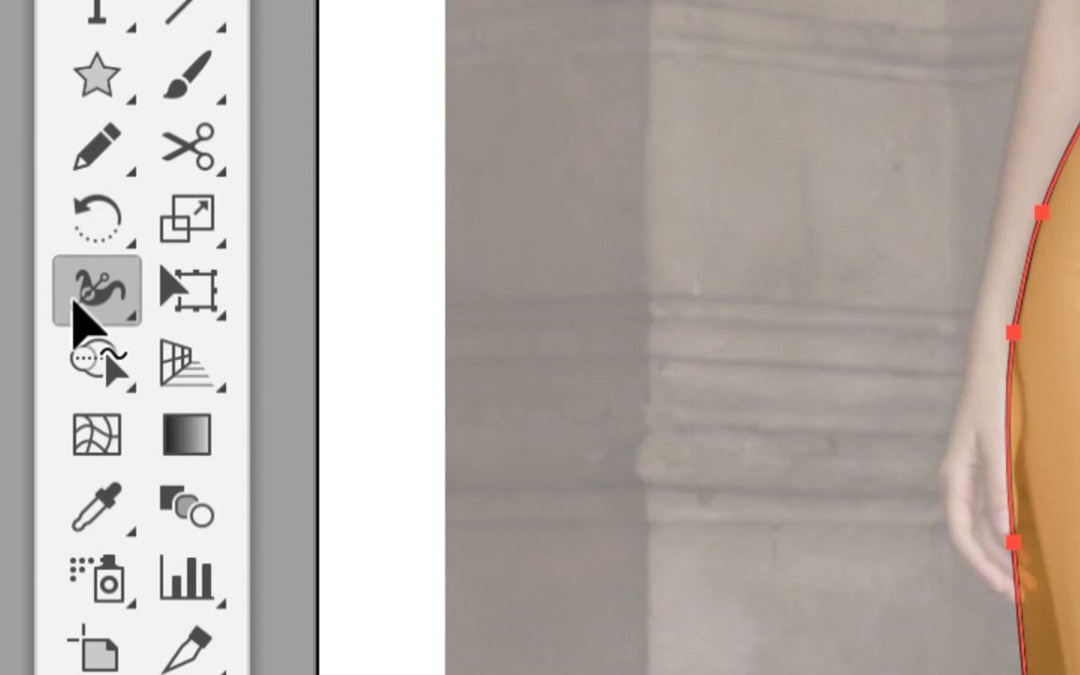
click(77, 307)
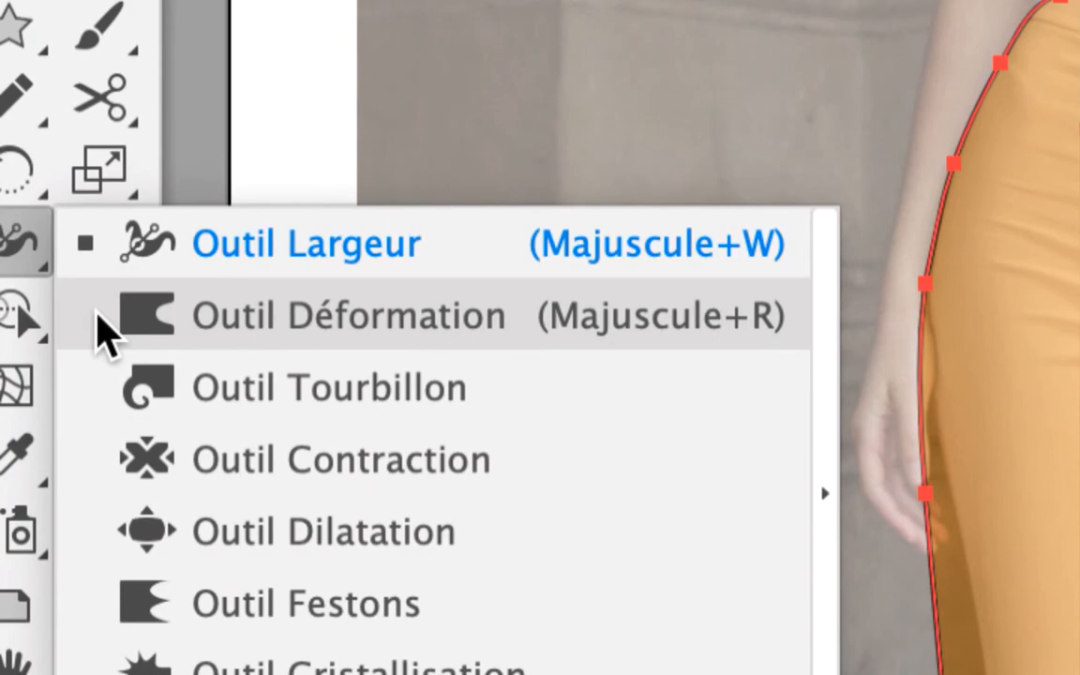
click(106, 333)
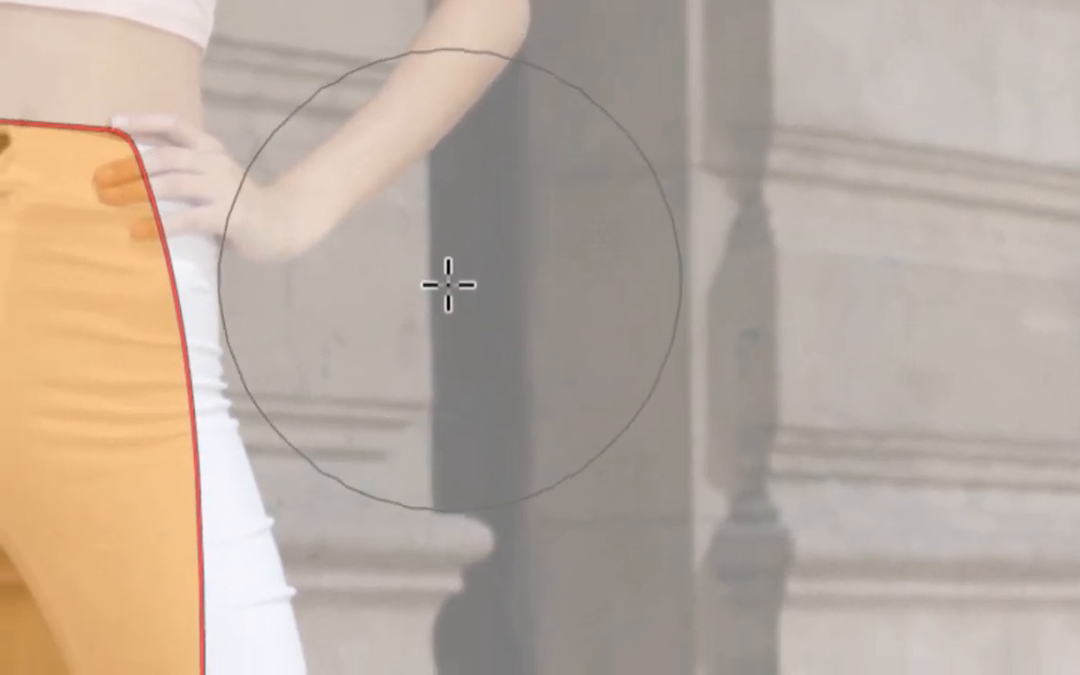
- Try warping the right side of the skirt inward with the Déformation tool's existing brush size, and undo the deformation
mouse_move(323, 403)
mouse_down()
mouse_move(266, 452)
mouse_move(112, 674)
mouse_up()
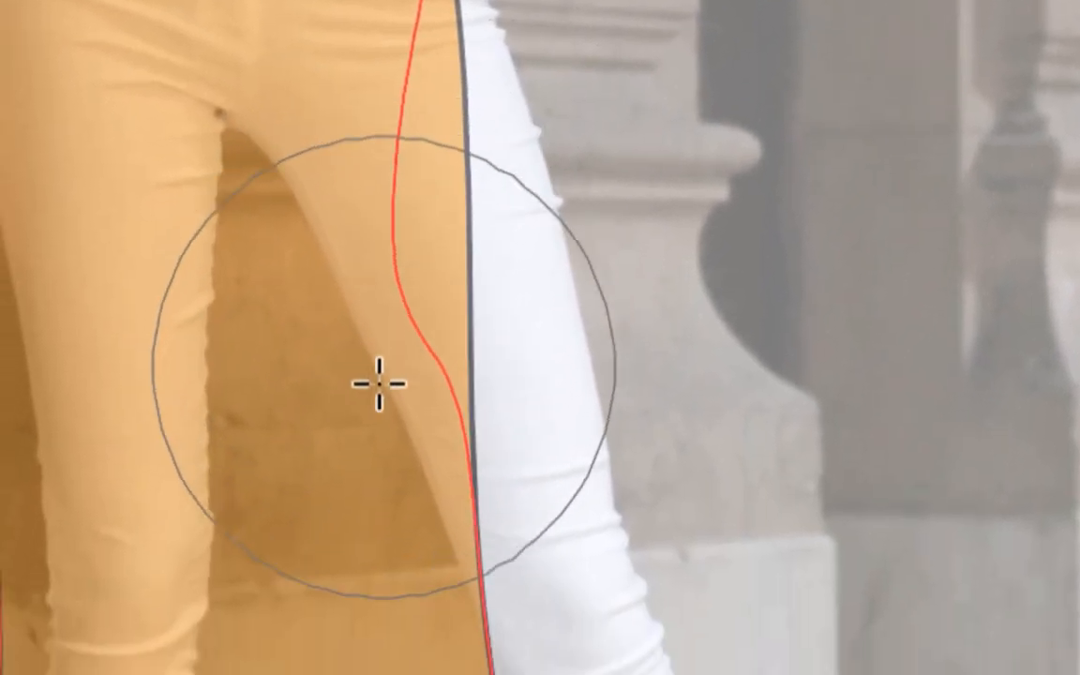
drag(380, 383, 369, 411)
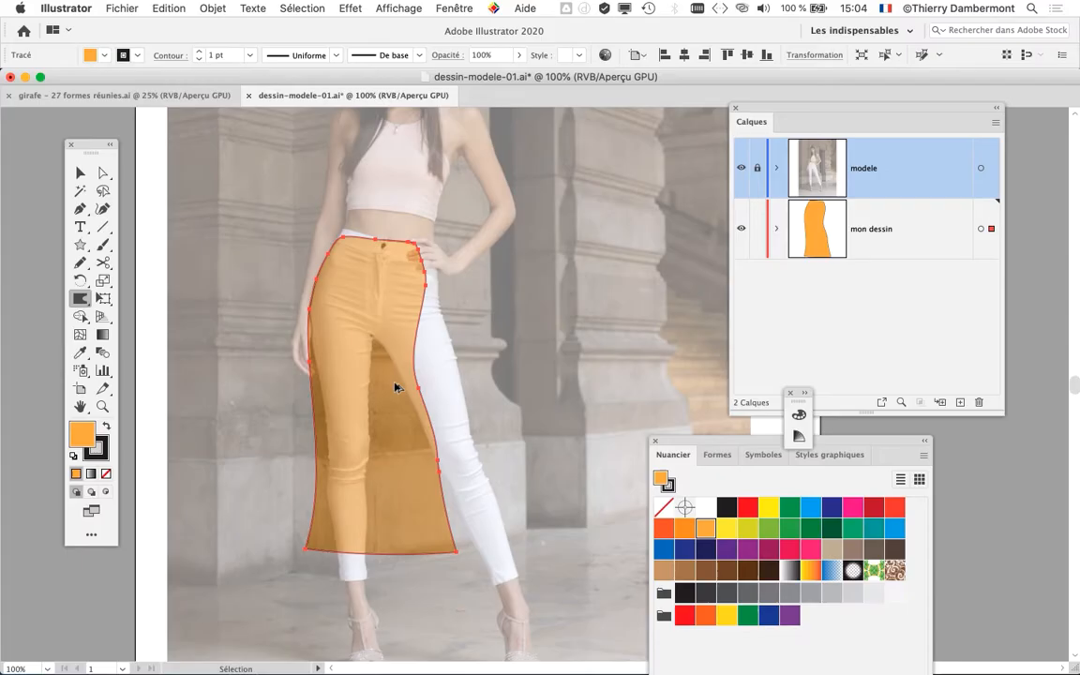
click(165, 7)
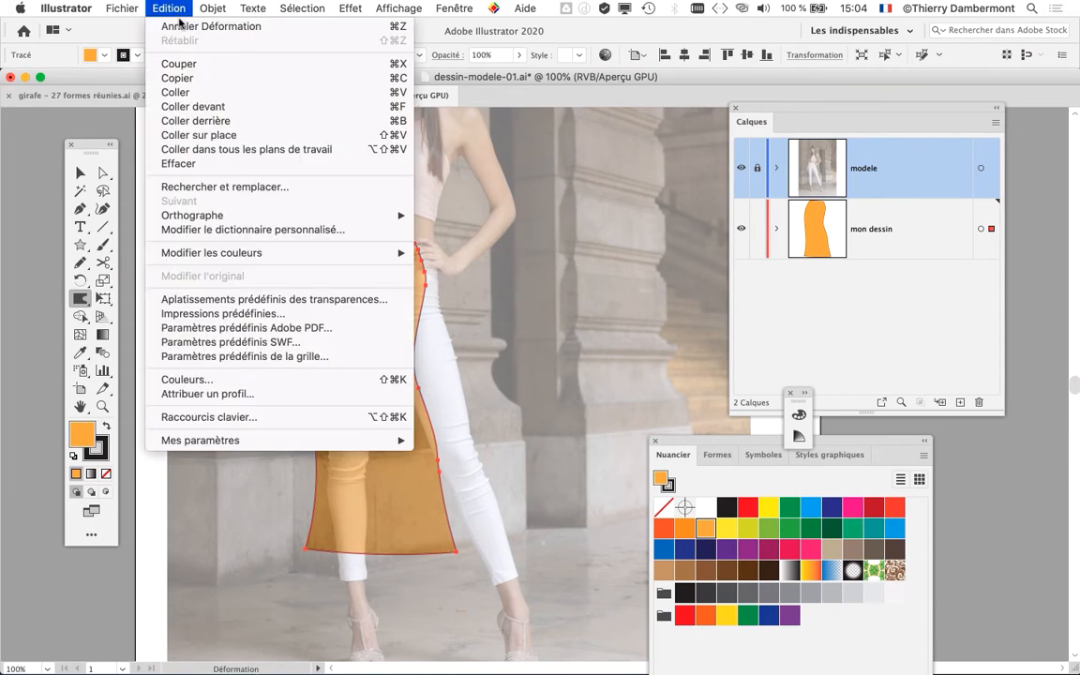
click(183, 27)
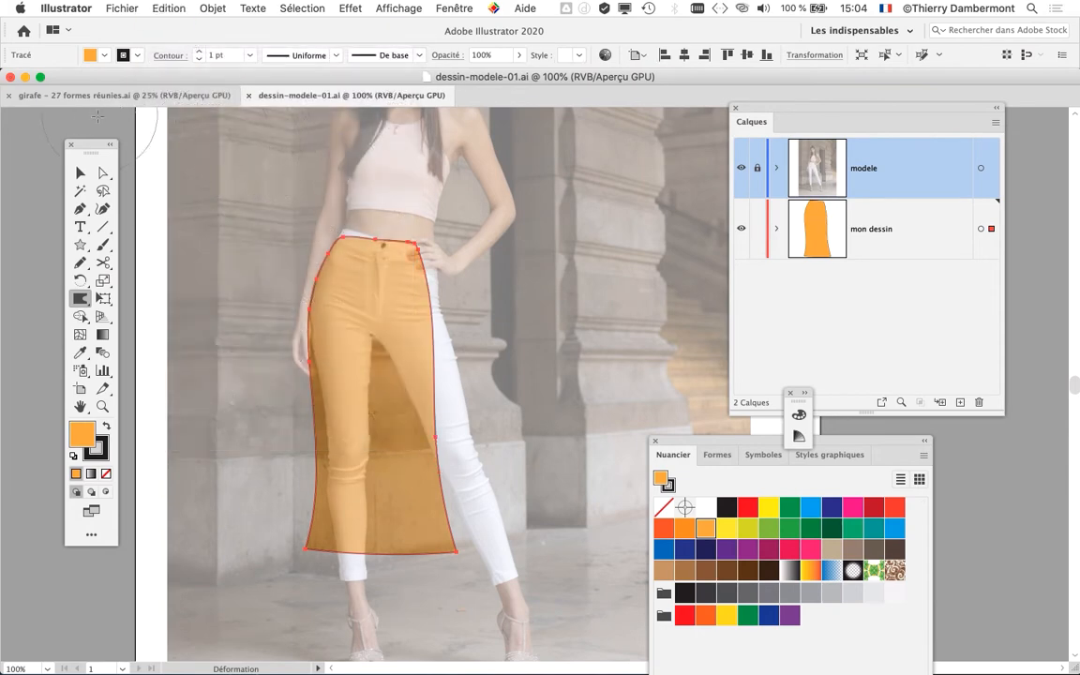
- Move the tools panel closer to the skirt and set the Déformation tool's brush width and height to 15 mm each
drag(91, 146, 199, 138)
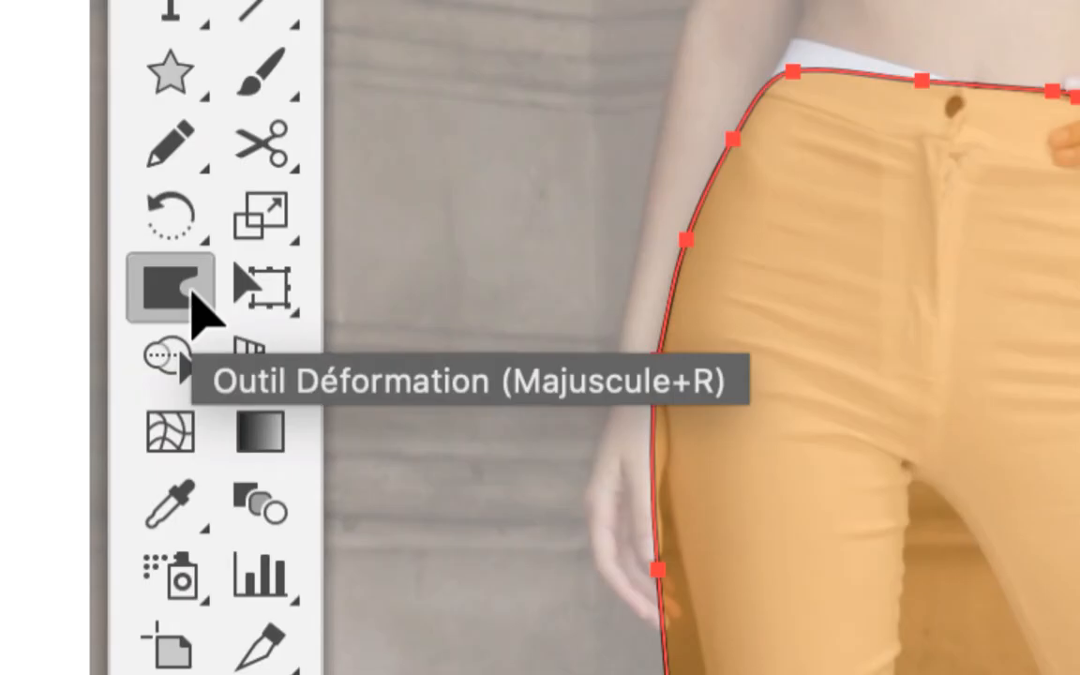
click(193, 292)
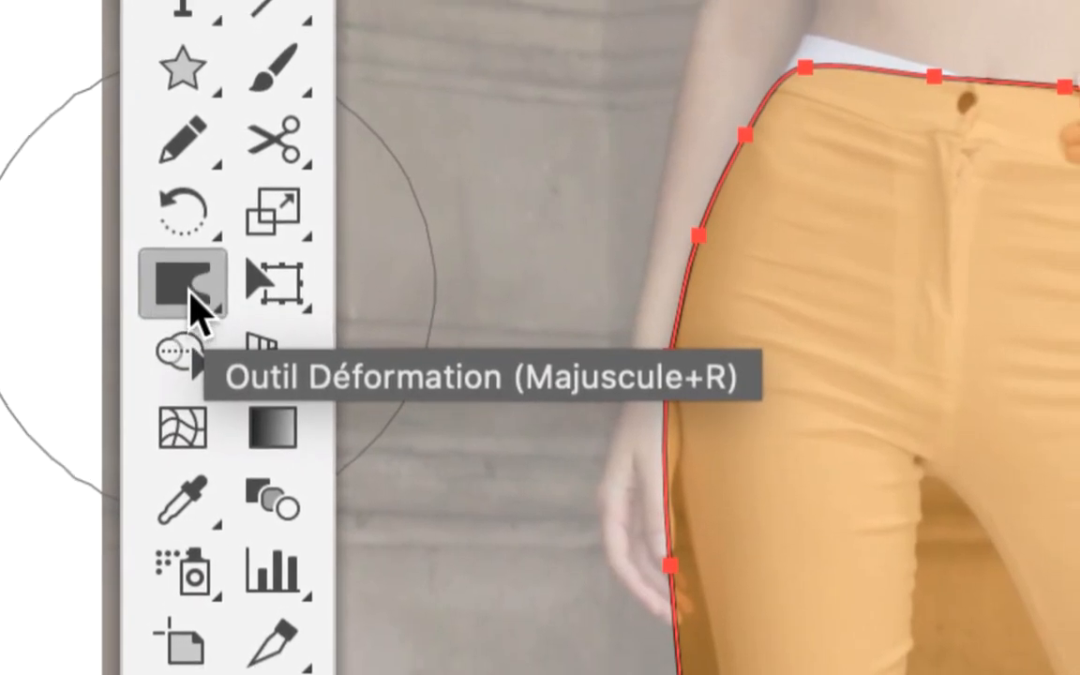
double_click(192, 293)
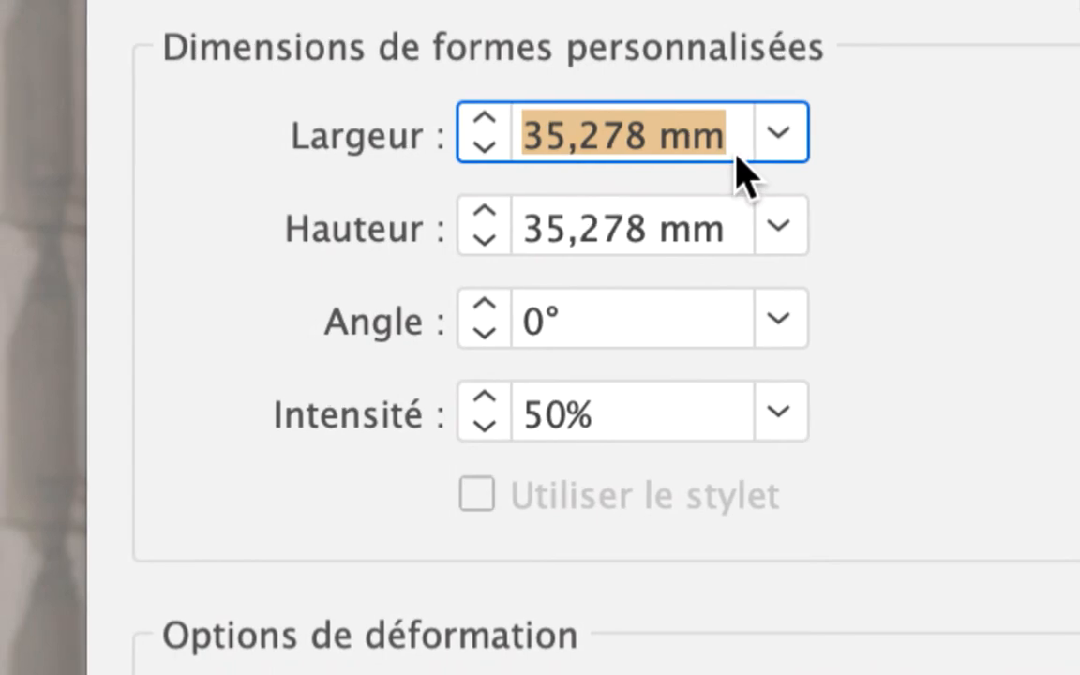
text(15)
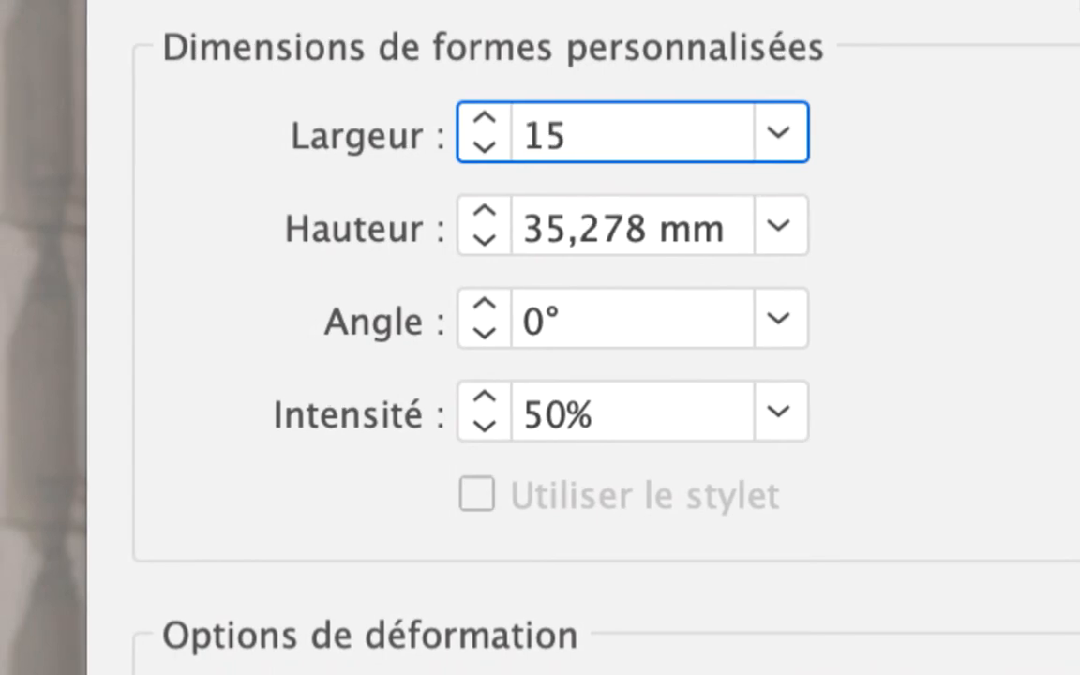
key(Tab)
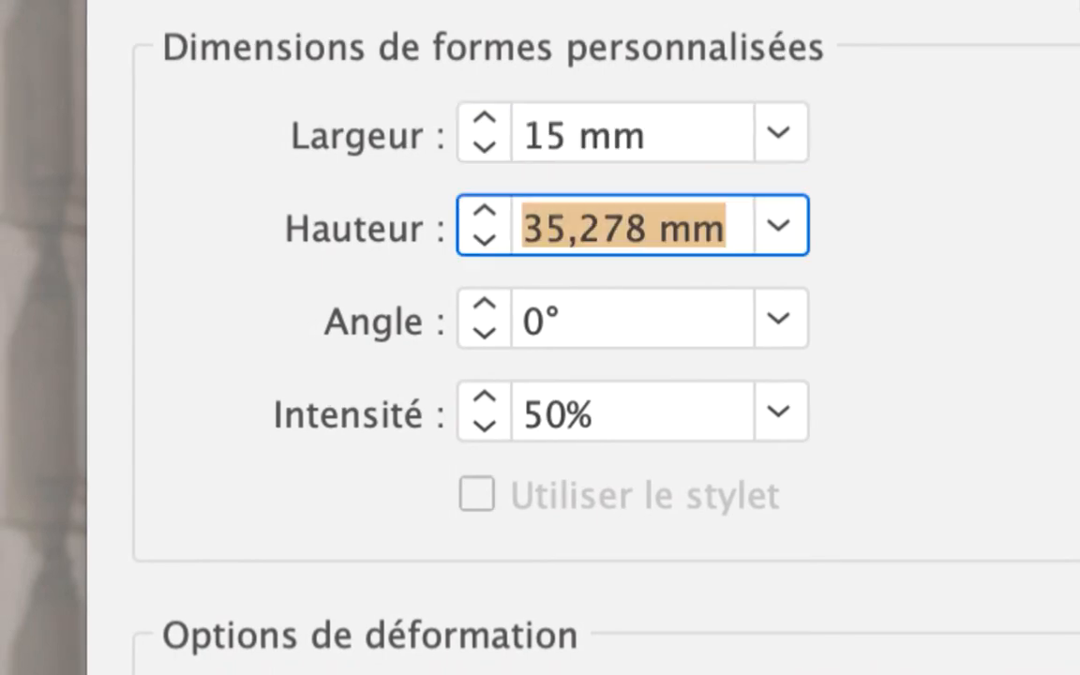
text(15)
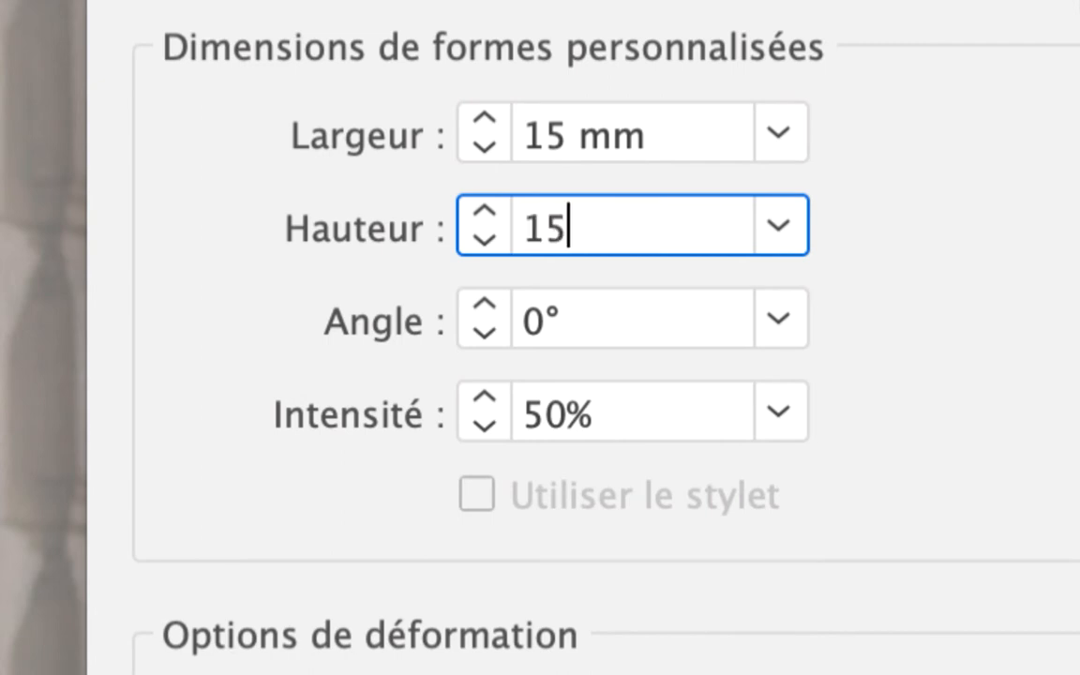
key(Tab)
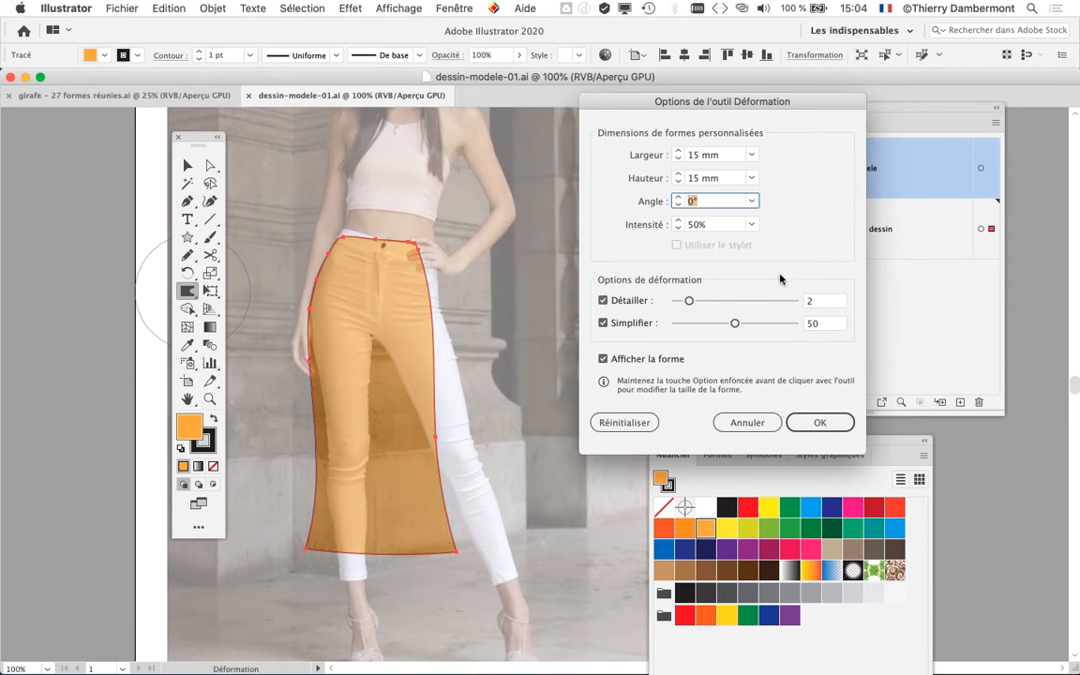
key(Return)
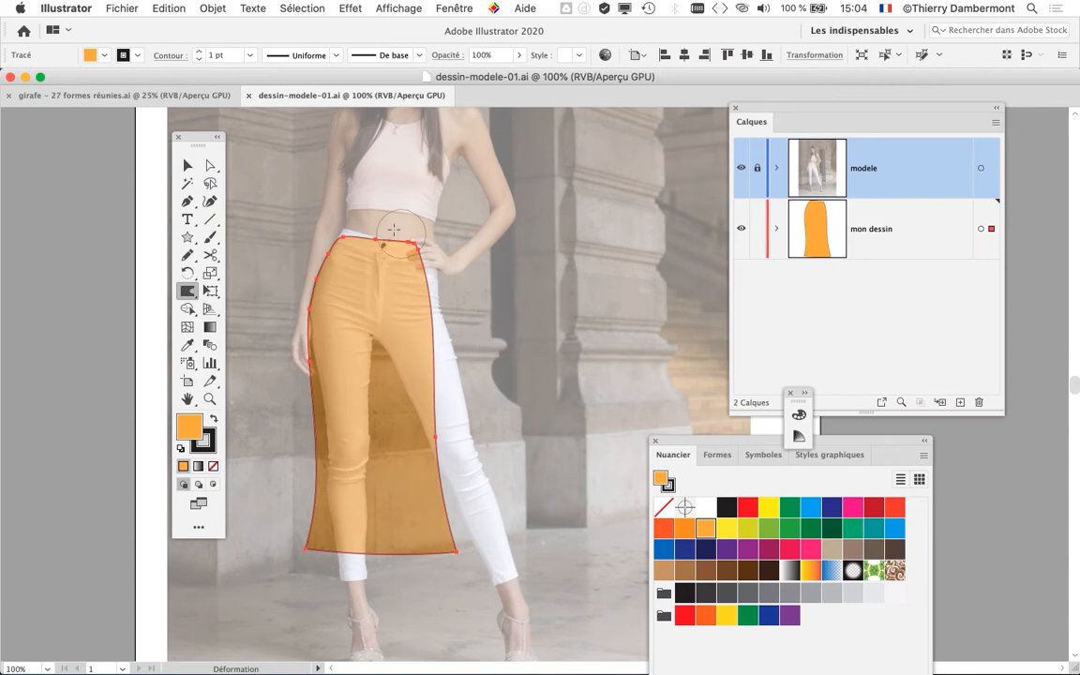
- Check the general measurement unit in the Unités preferences and close them without changes
click(69, 7)
mouse_move(86, 50)
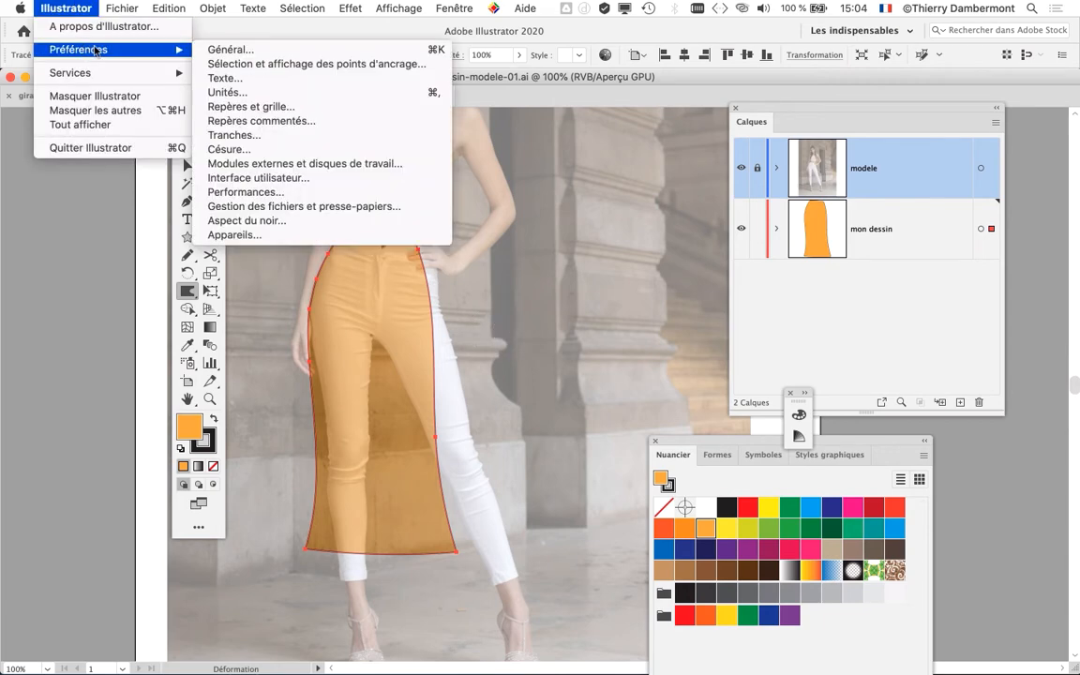
click(340, 93)
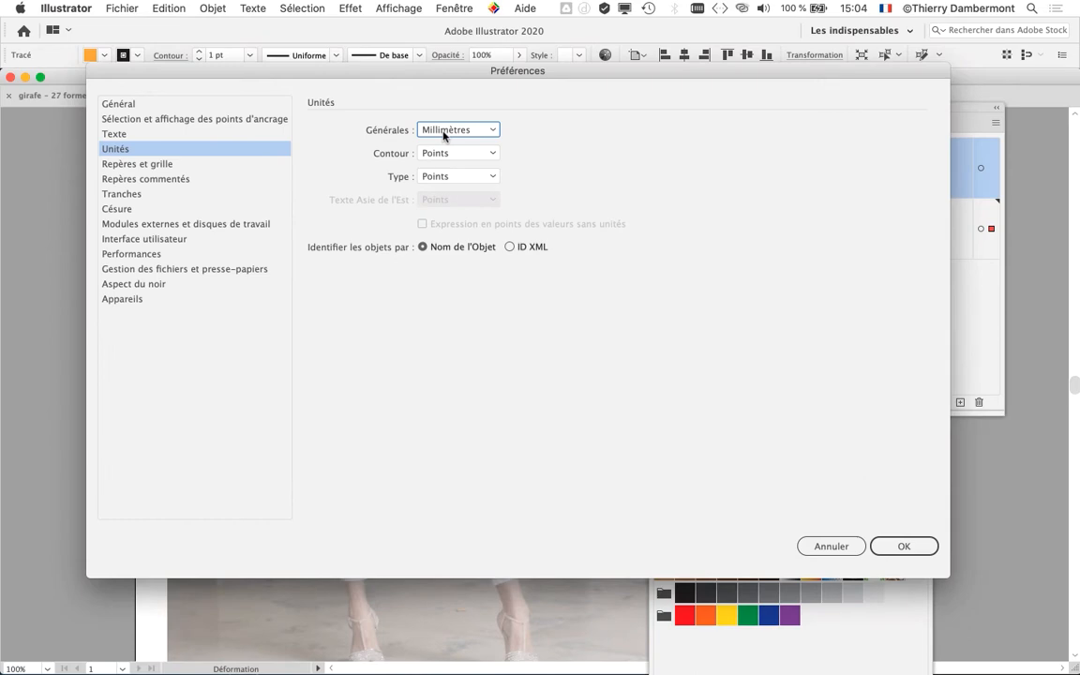
click(900, 547)
- Review the Déformation tool's width and height settings and accept them as they are
scroll(352, 337, up, 3)
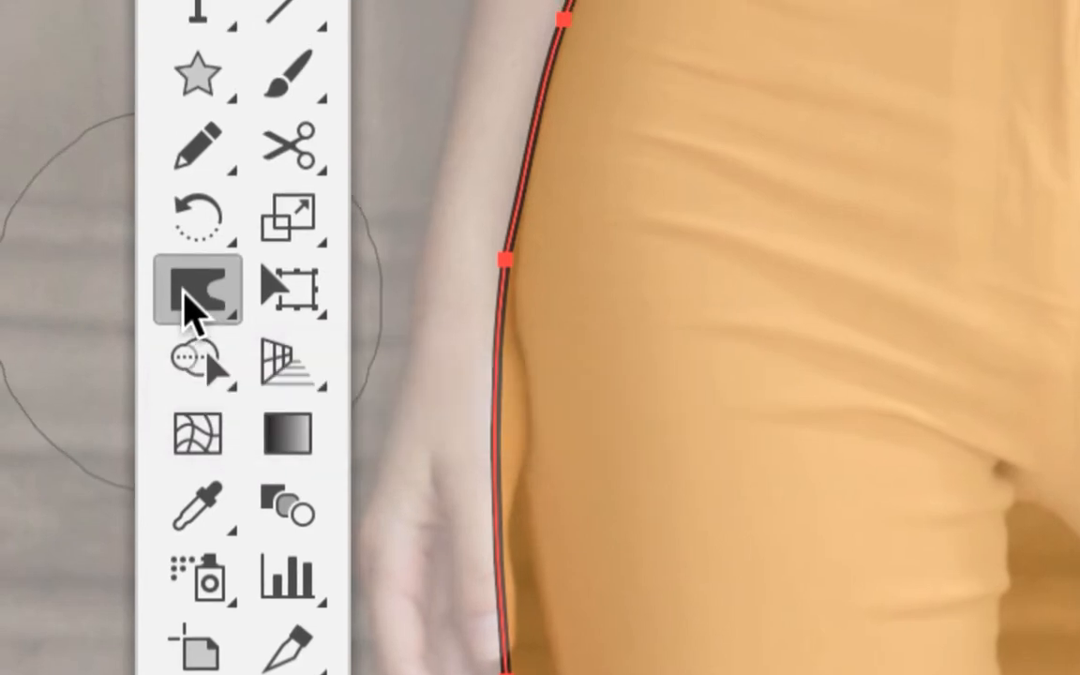
double_click(192, 302)
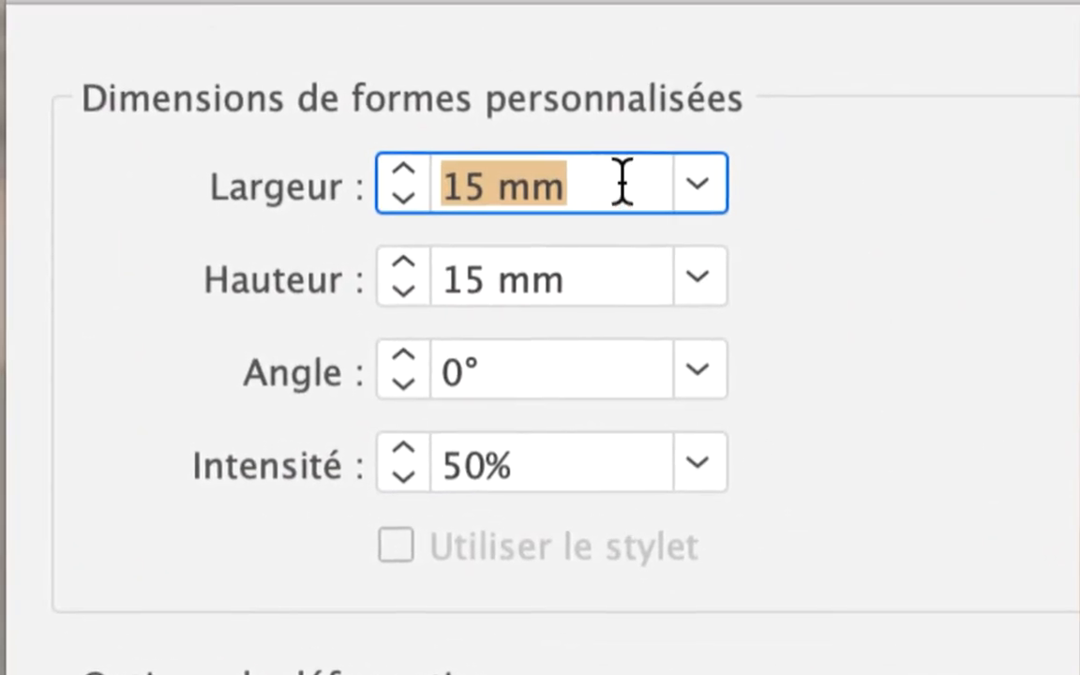
click(622, 183)
click(621, 215)
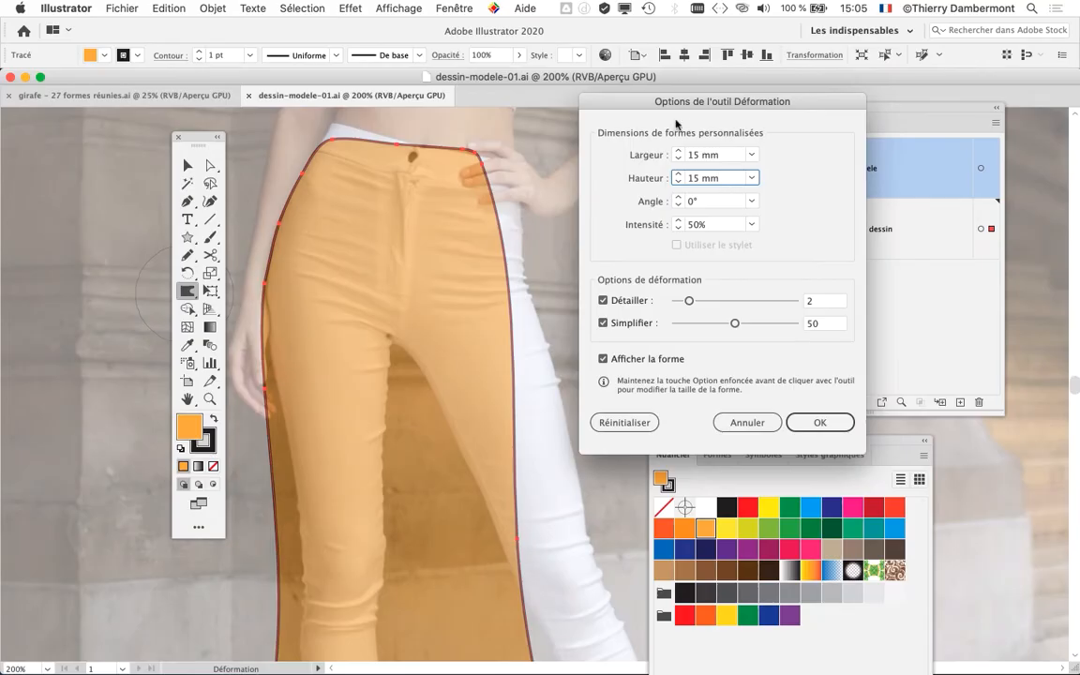
click(819, 421)
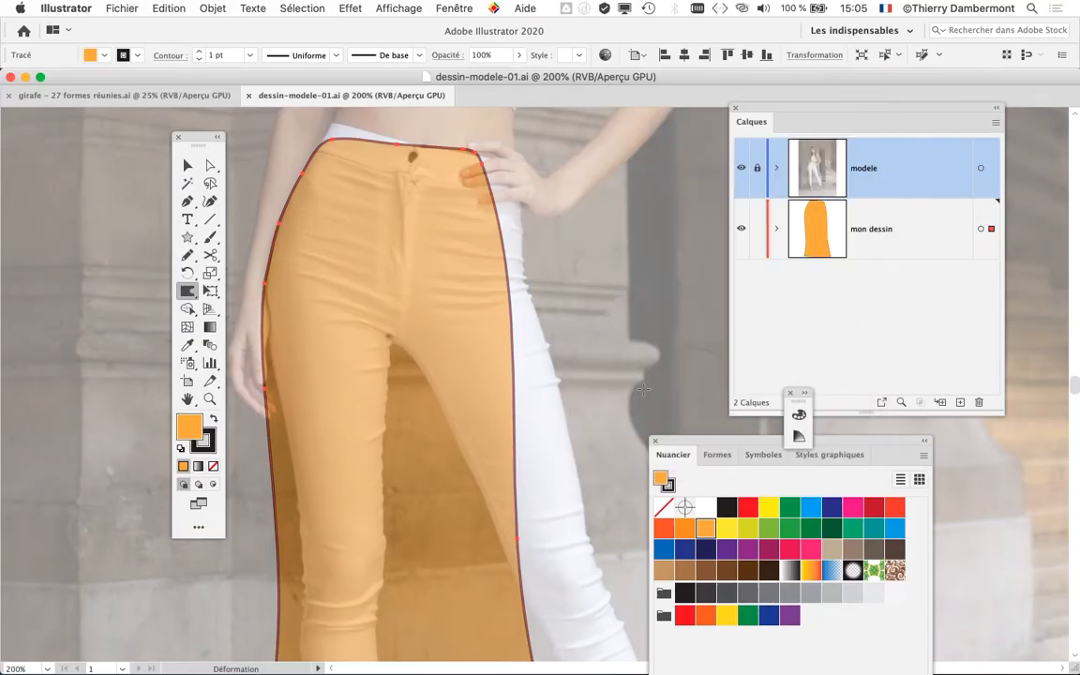
- Warp the skirt's hem, pulling its left corner downward and pushing a notch upward near its right corner
key(super+minus)
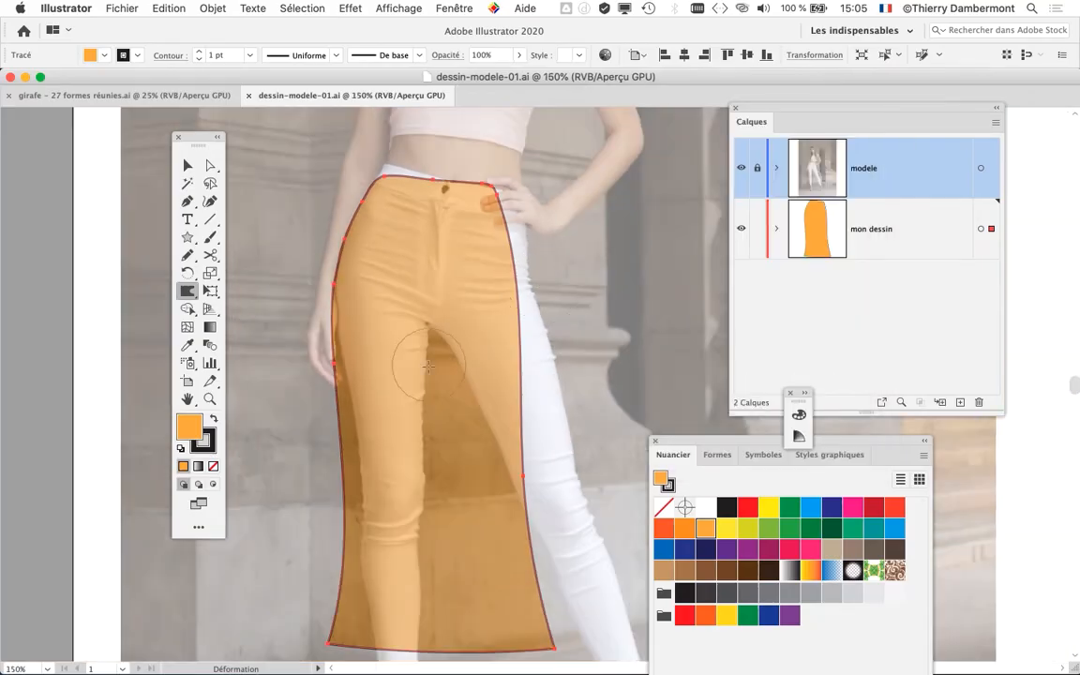
scroll(375, 328, down, 5)
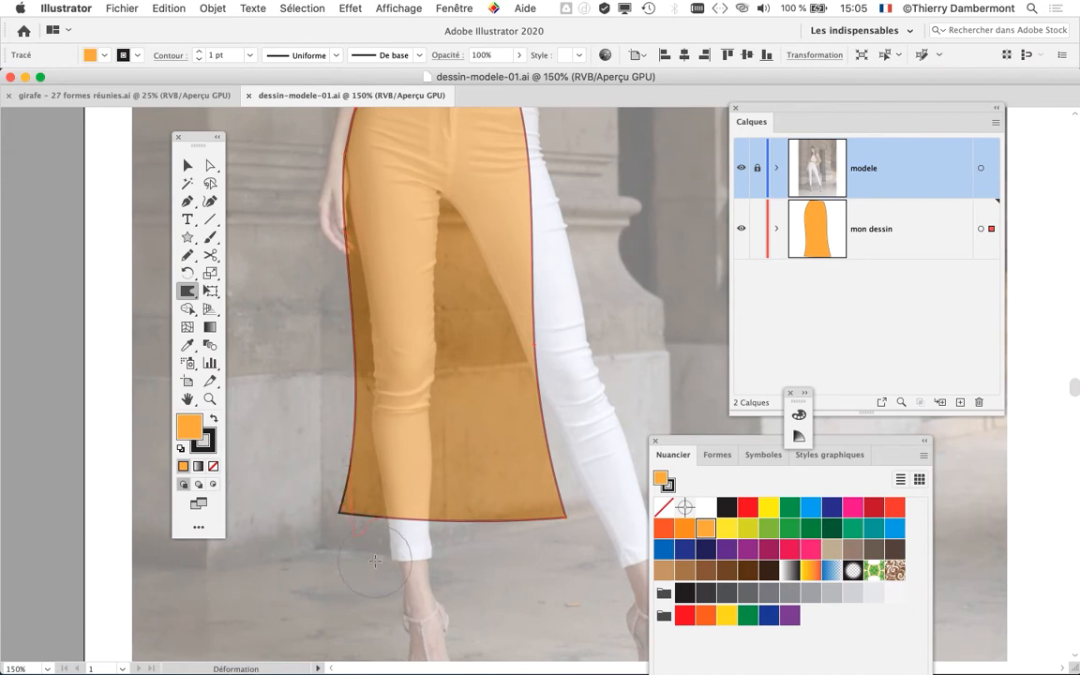
drag(331, 493, 354, 515)
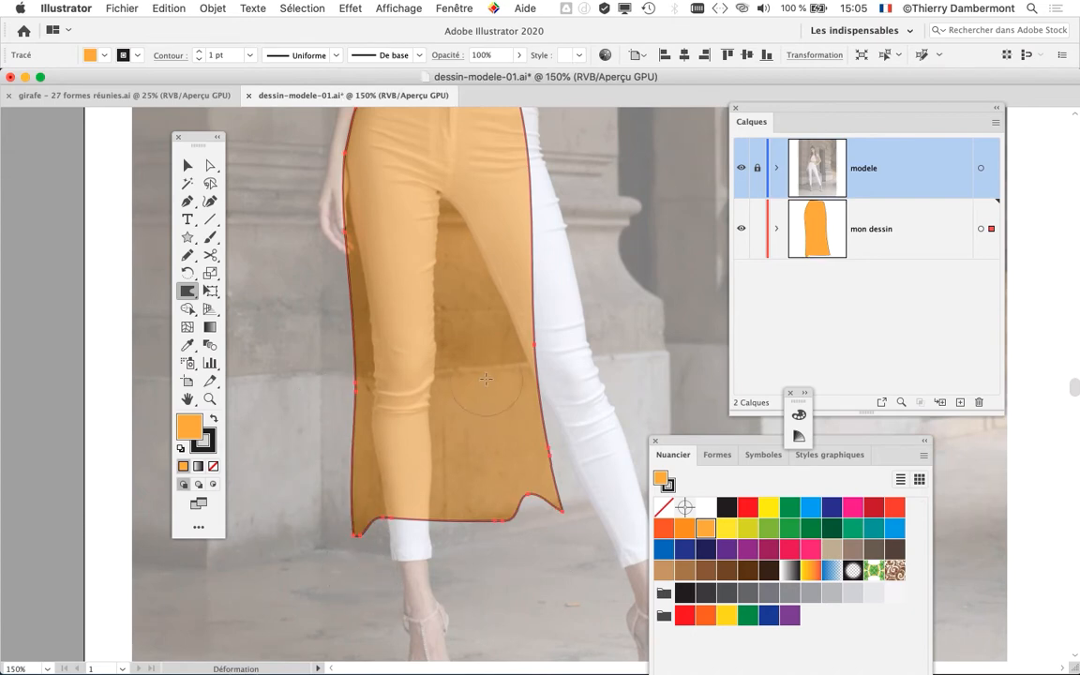
drag(566, 284, 590, 488)
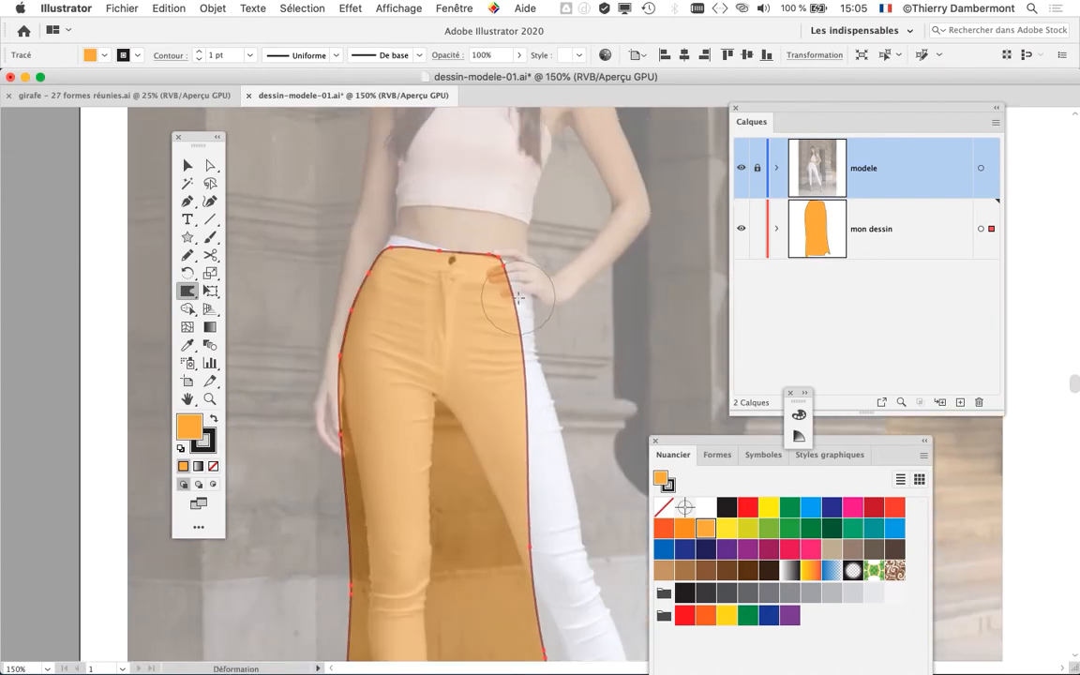
- Warp the skirt's right side with repeated Déformation strokes into an irregular wavy edge reaching over the white trouser leg
drag(521, 281, 512, 465)
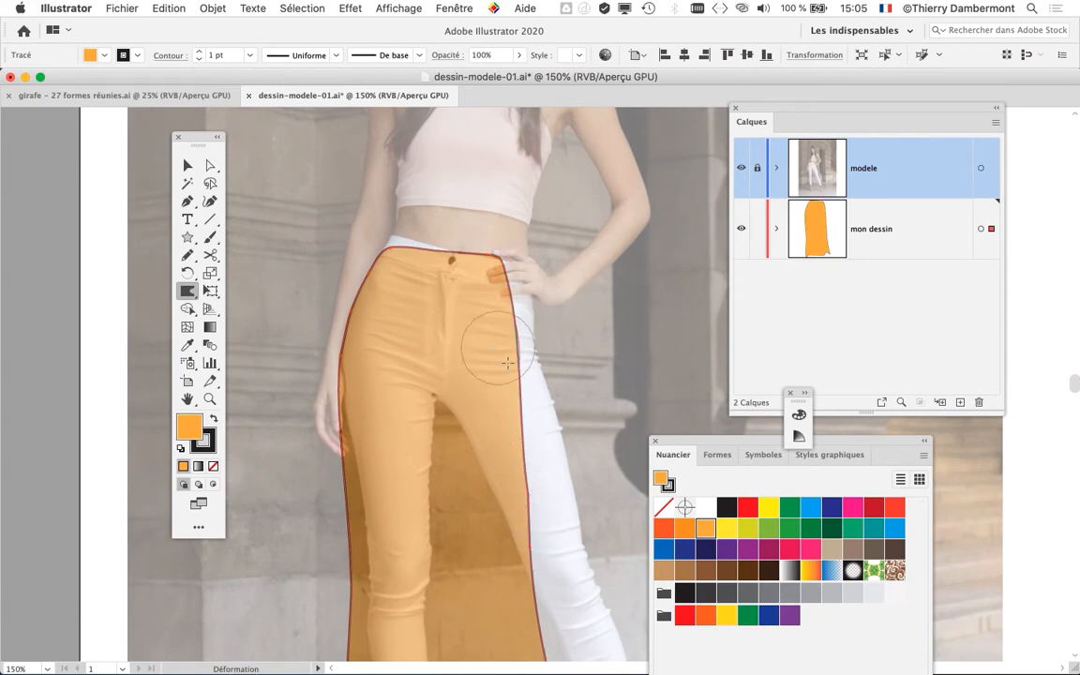
drag(490, 350, 547, 514)
drag(514, 437, 554, 579)
drag(460, 376, 565, 506)
drag(479, 451, 570, 557)
drag(488, 420, 589, 590)
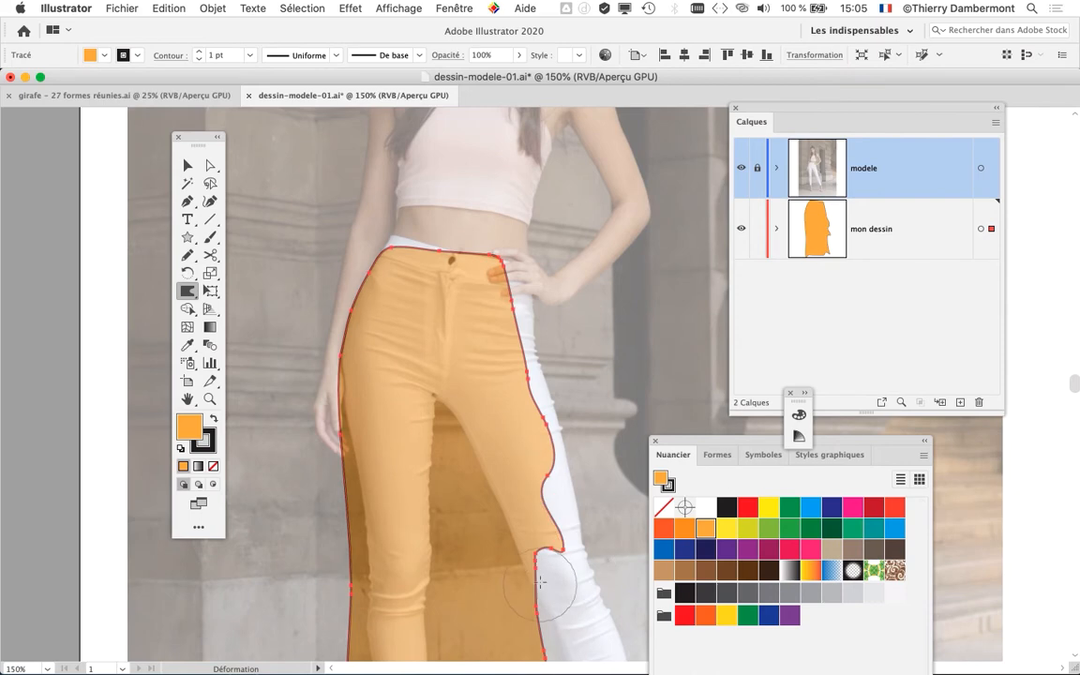
scroll(591, 609, down, 3)
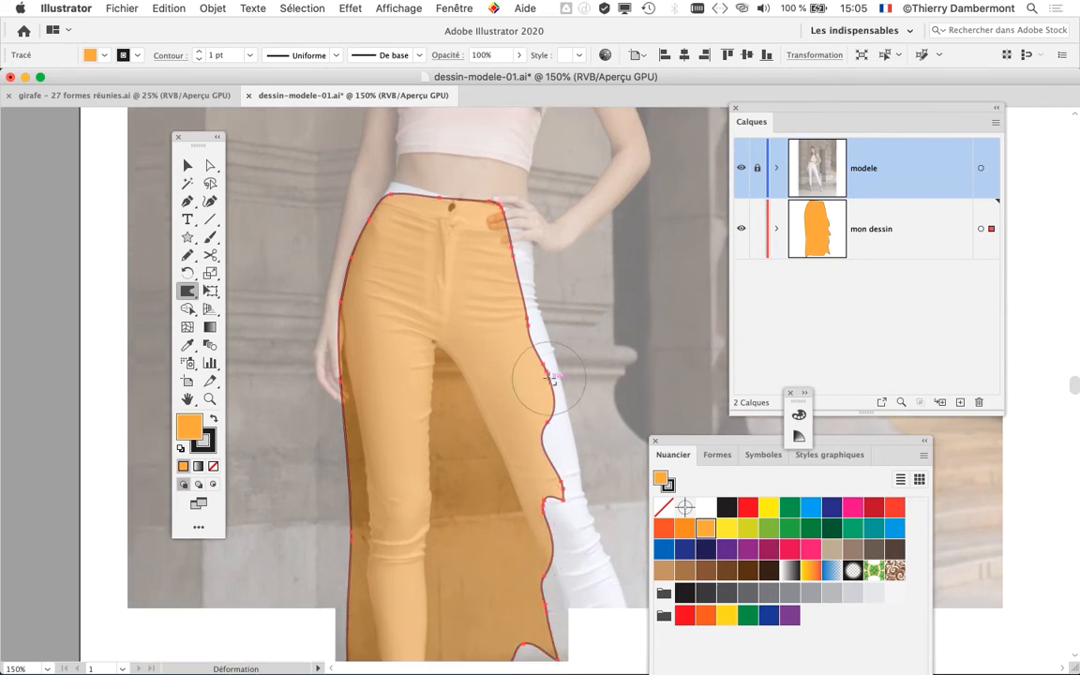
scroll(549, 373, down, 1)
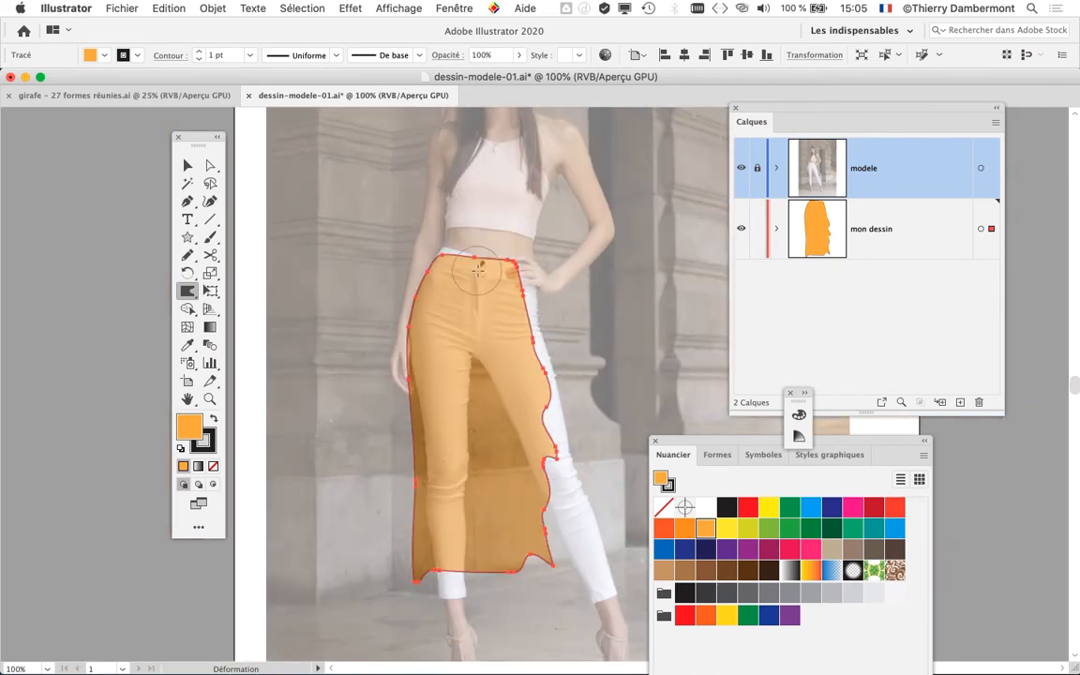
- Redraw the skirt's upper-left contour with the Crayon tool so it follows the top of the white waistband
scroll(440, 255, up, 2)
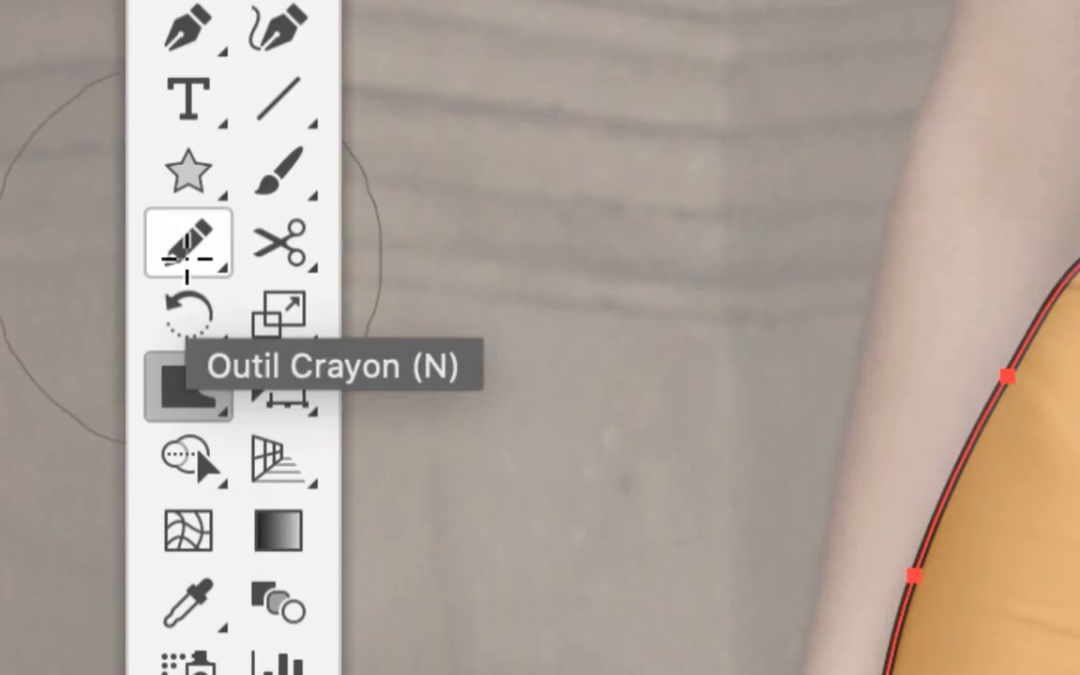
click(187, 254)
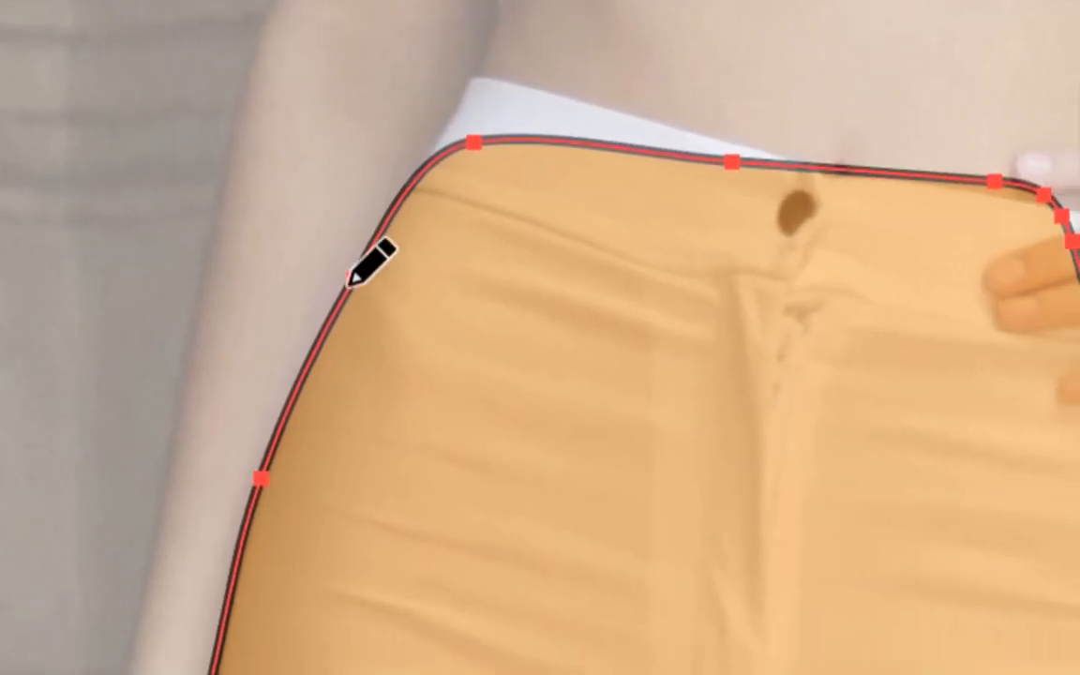
drag(384, 315, 480, 131)
mouse_move(373, 244)
mouse_down()
mouse_move(460, 255)
mouse_move(445, 261)
mouse_up()
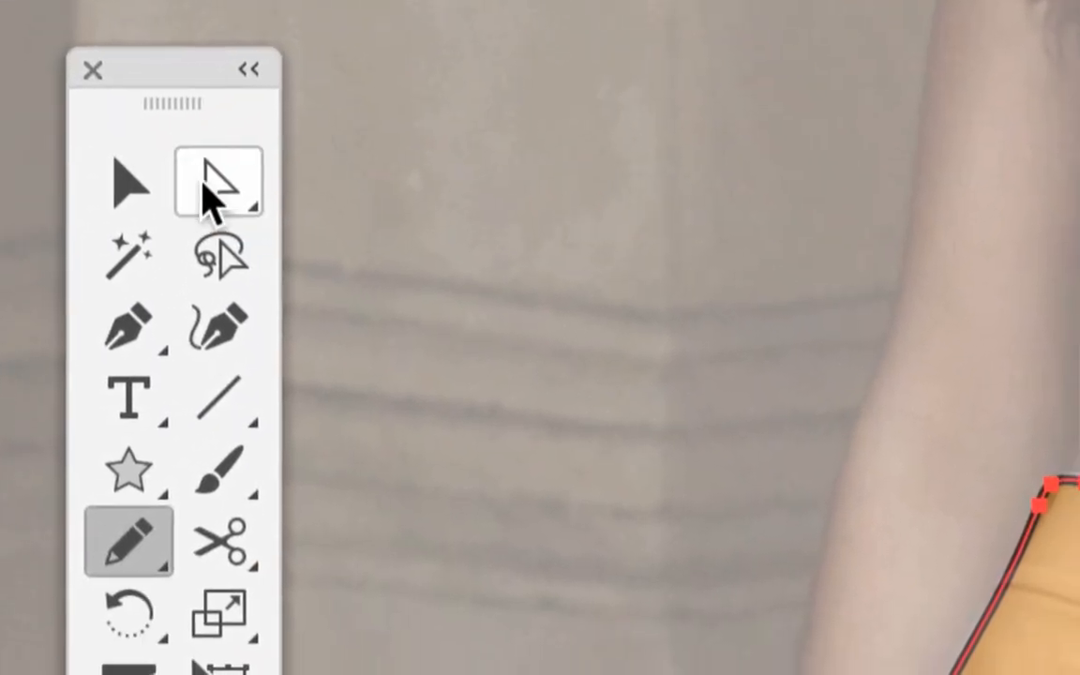
- Move the skirt's anchor points with the Sélection directe tool, lowering the middle of the waistline and pulling the right hip corner out over the hand
click(204, 184)
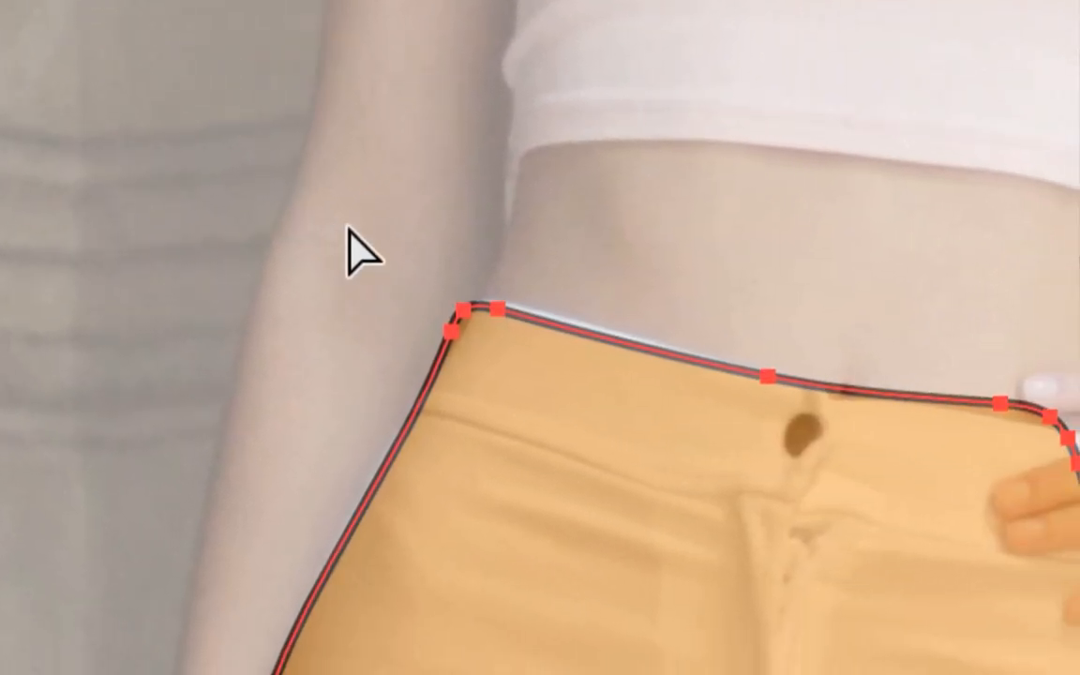
drag(414, 260, 578, 384)
drag(380, 253, 398, 273)
drag(355, 201, 413, 145)
drag(386, 233, 388, 216)
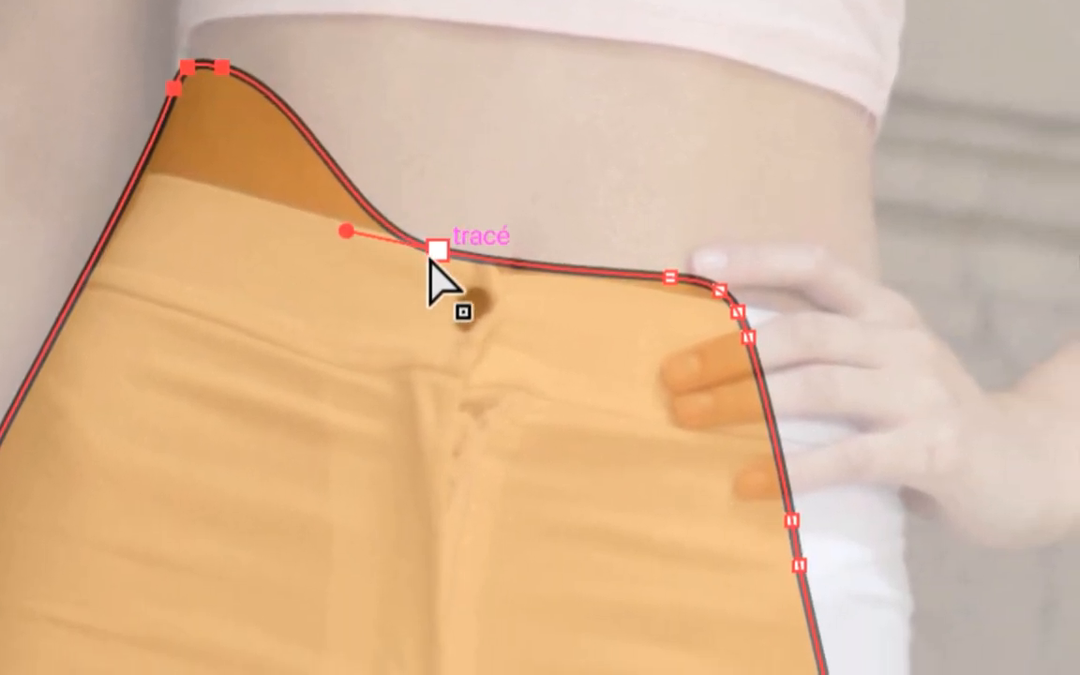
drag(430, 261, 680, 283)
drag(511, 251, 535, 230)
drag(405, 466, 491, 637)
drag(509, 332, 508, 330)
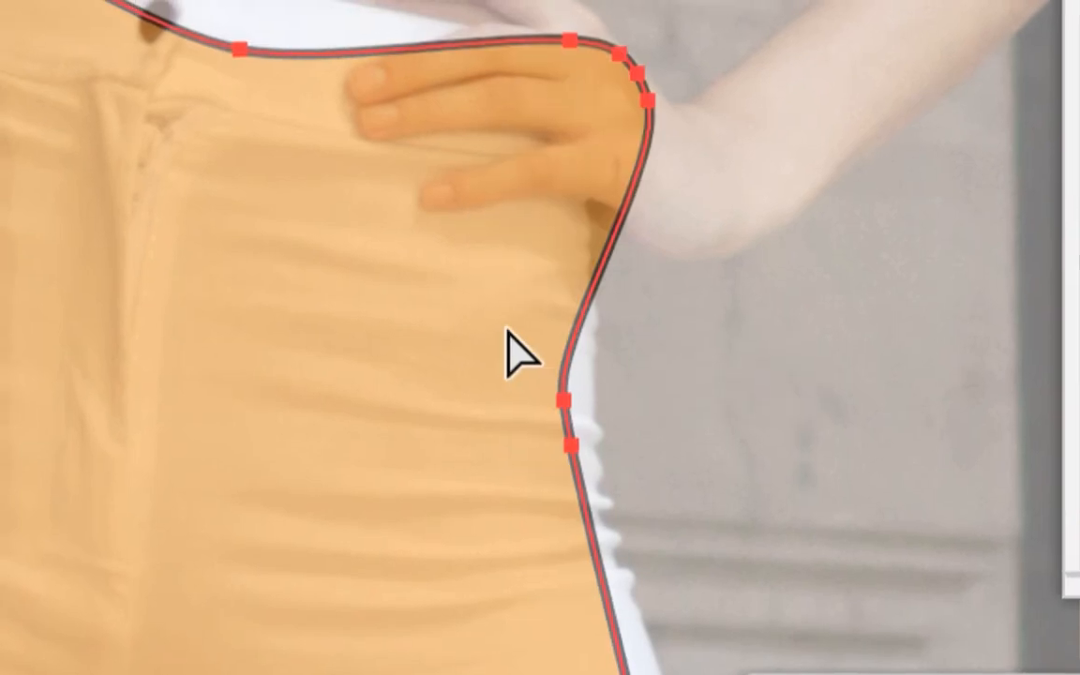
- Undo the last right hip corner move and shift the anchor below the hand outward toward the trouser edge with Sélection directe
key(super+z)
click(574, 225)
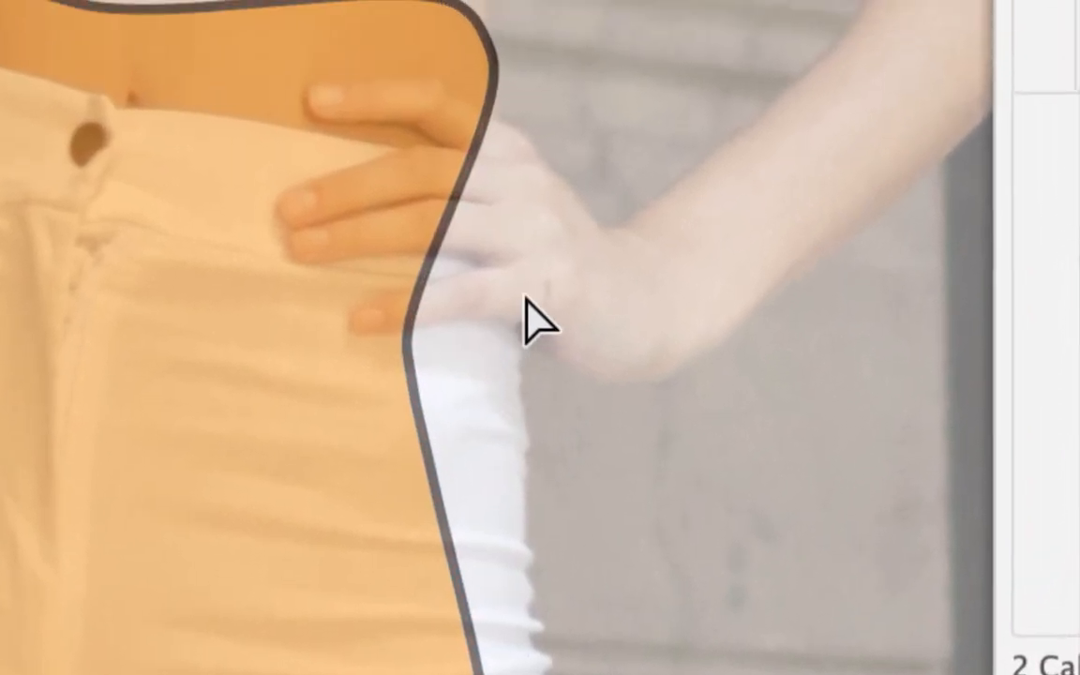
drag(534, 250, 363, 375)
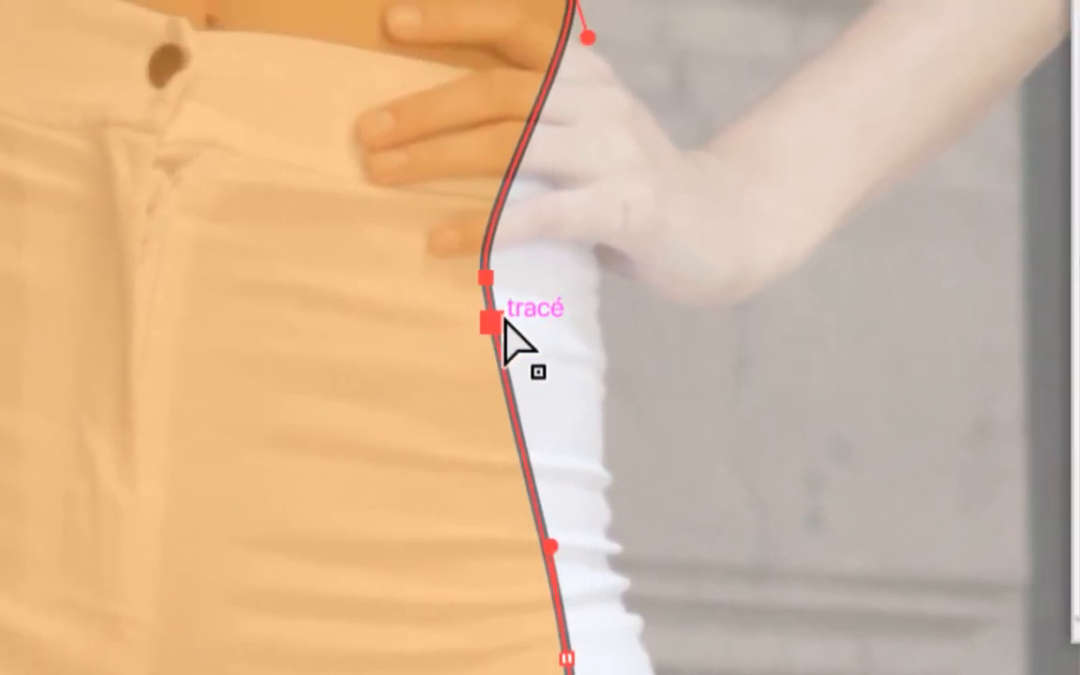
mouse_move(505, 324)
mouse_down()
mouse_move(526, 347)
mouse_move(525, 333)
mouse_up()
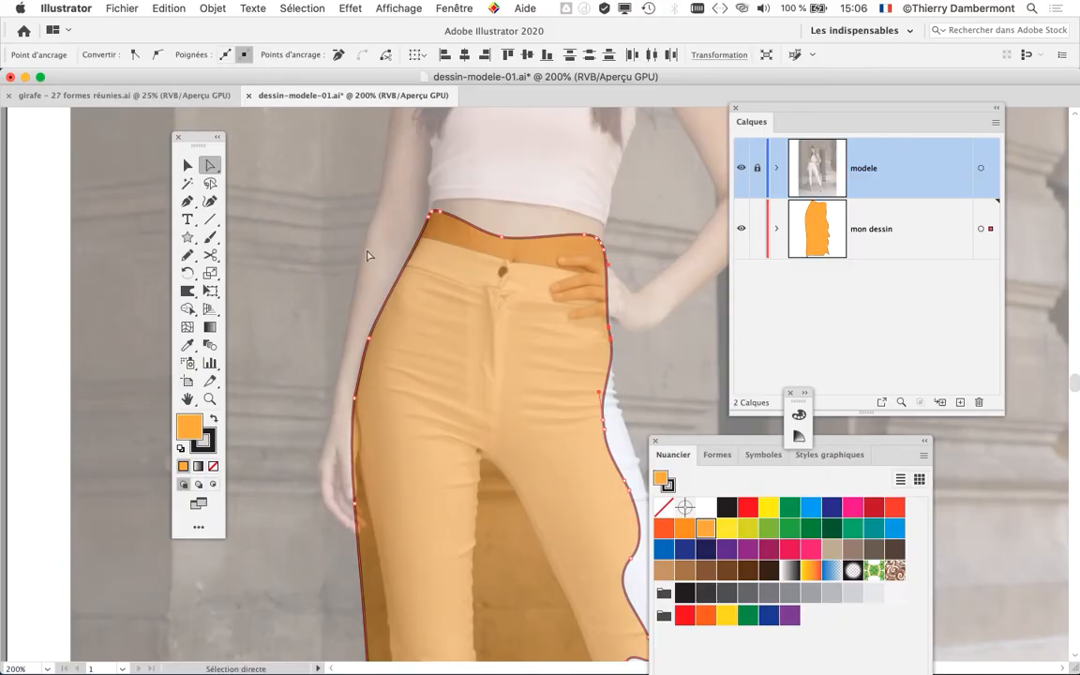
click(364, 241)
- Warp the skirt's upper-right waist corner slightly outward over the hand with the Déformation tool, and deselect the skirt
scroll(364, 241, down, 1)
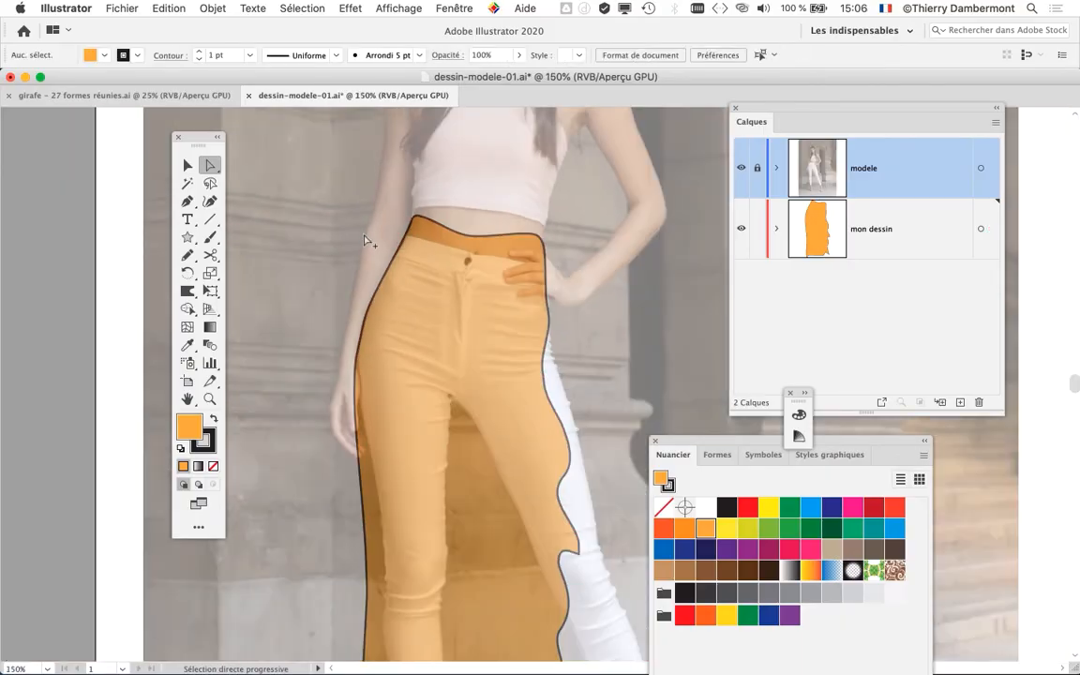
click(188, 291)
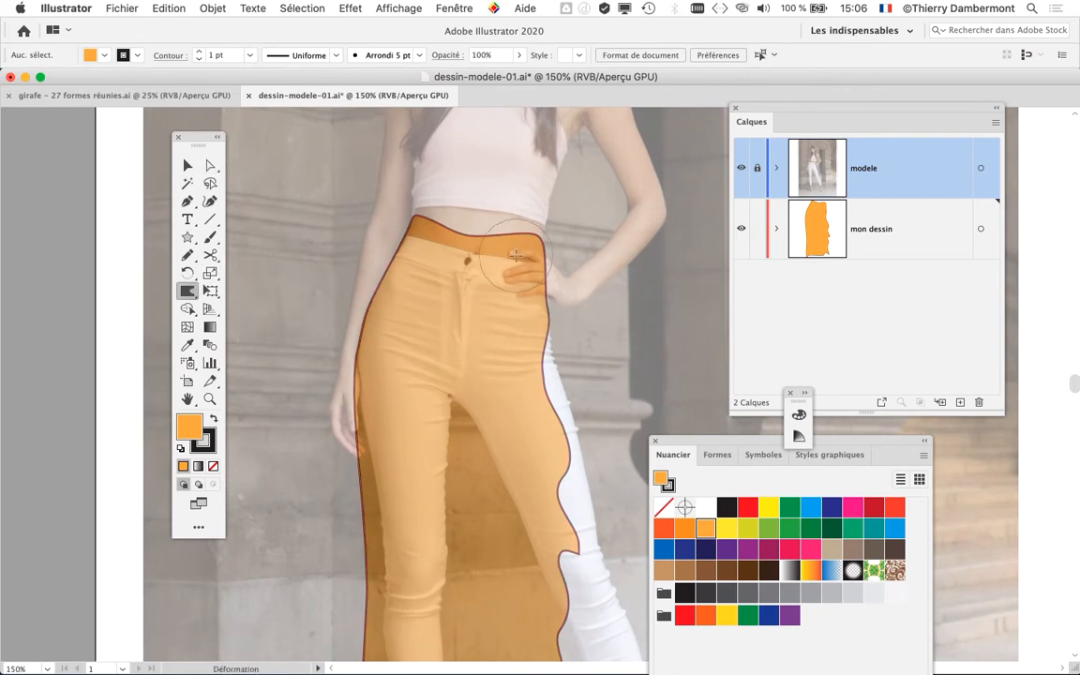
click(454, 236)
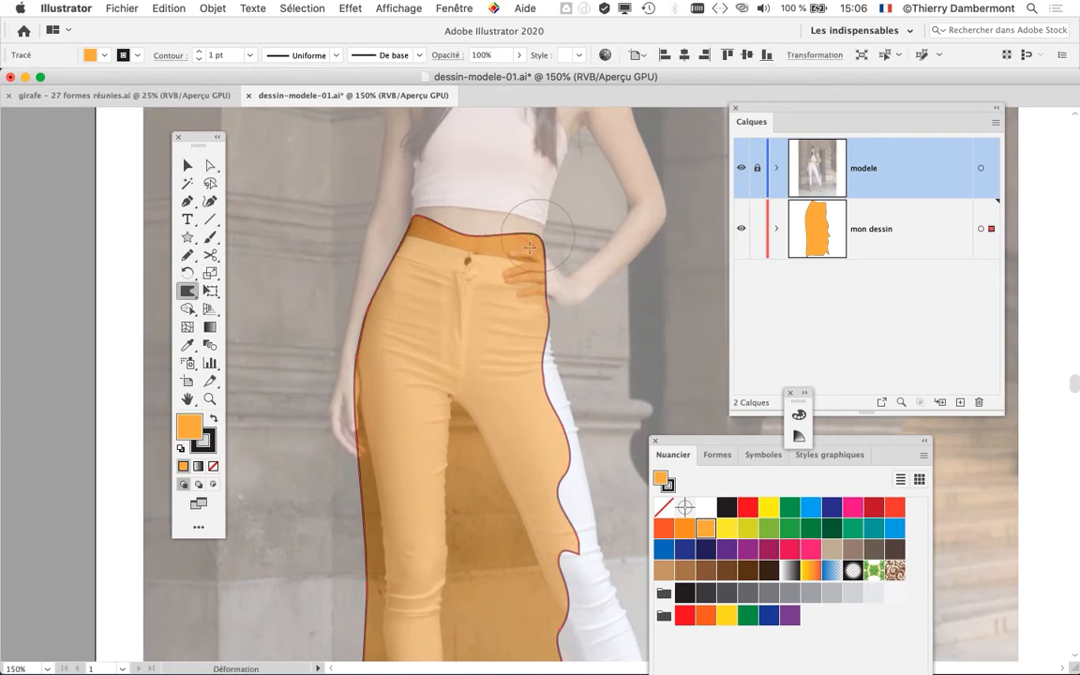
mouse_move(511, 249)
mouse_down()
mouse_move(570, 253)
mouse_move(559, 268)
mouse_move(573, 269)
mouse_move(545, 264)
mouse_up()
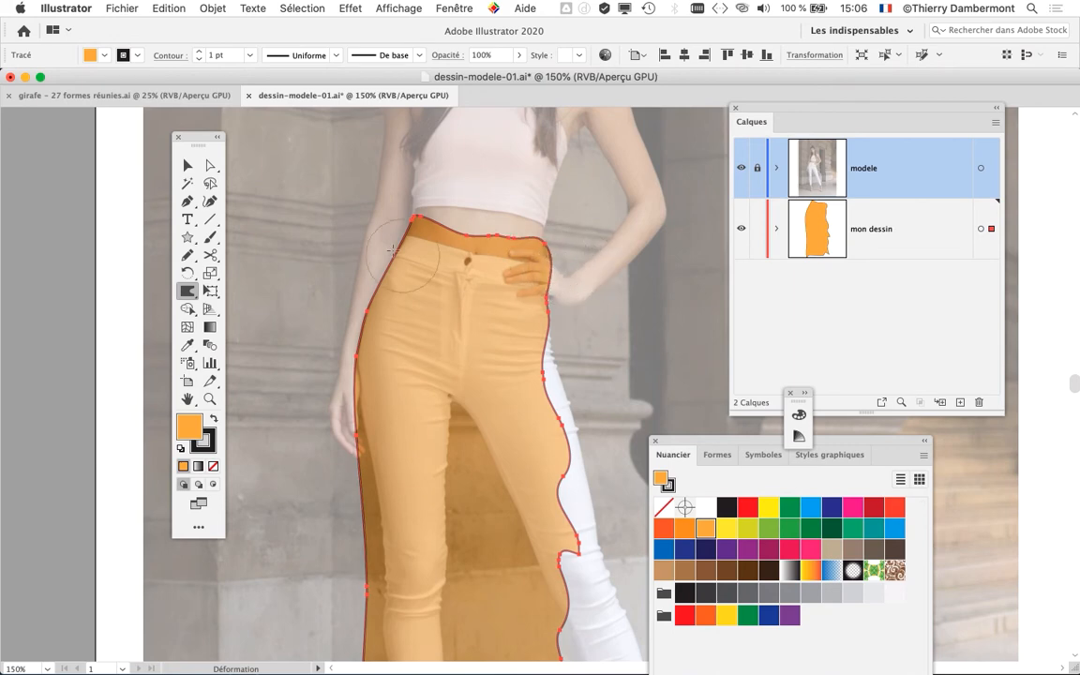
key(super+1)
key(super+minus)
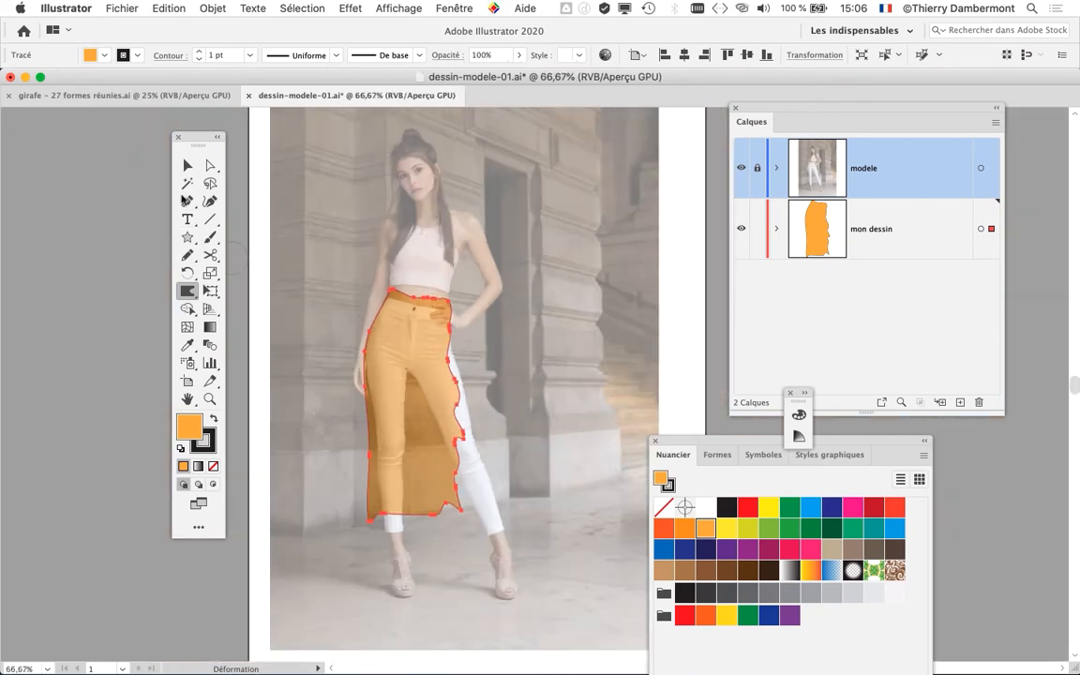
key(v)
click(333, 207)
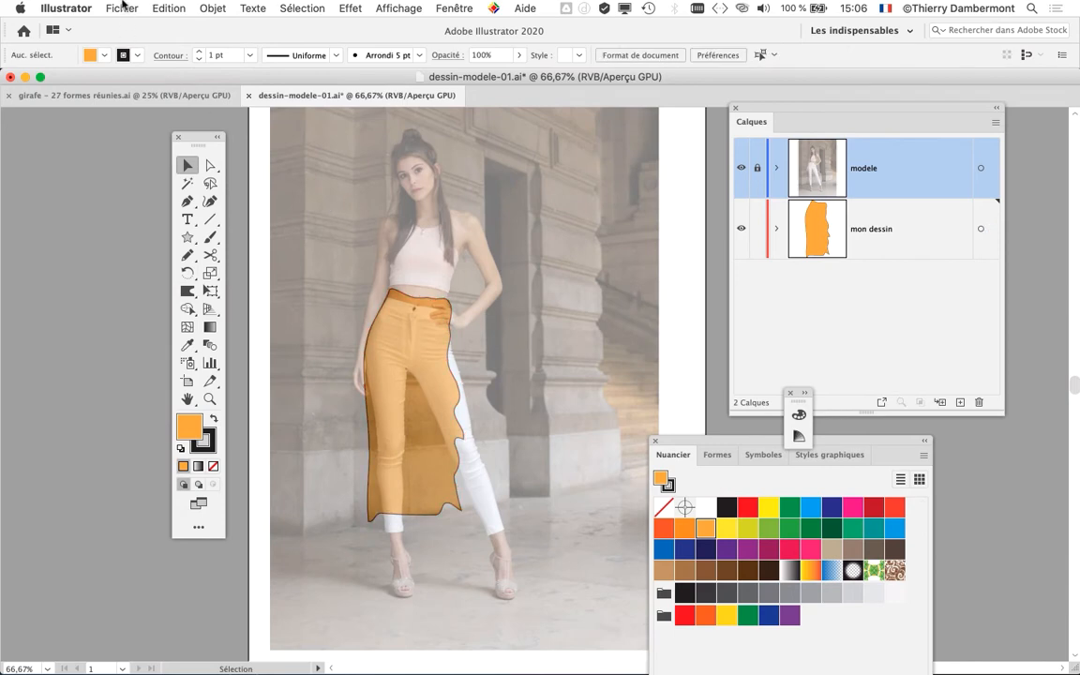
- Save the document as a new version named dessin-modele-02.ai, keeping the default Illustrator 2020 options
click(122, 8)
click(157, 132)
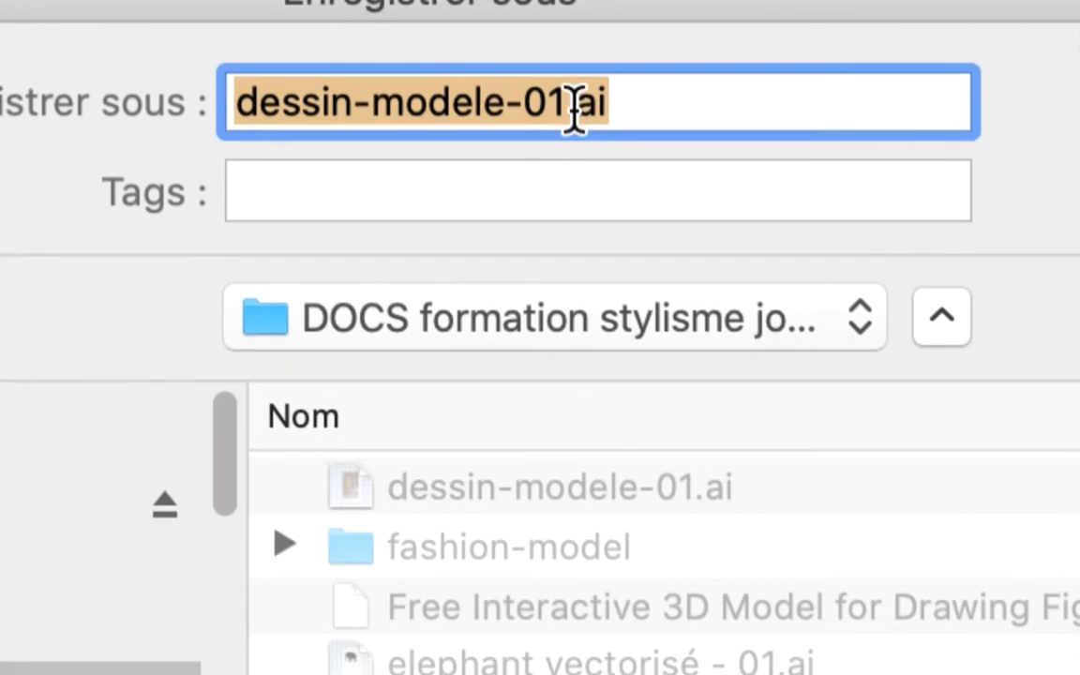
click(565, 134)
drag(565, 136, 552, 156)
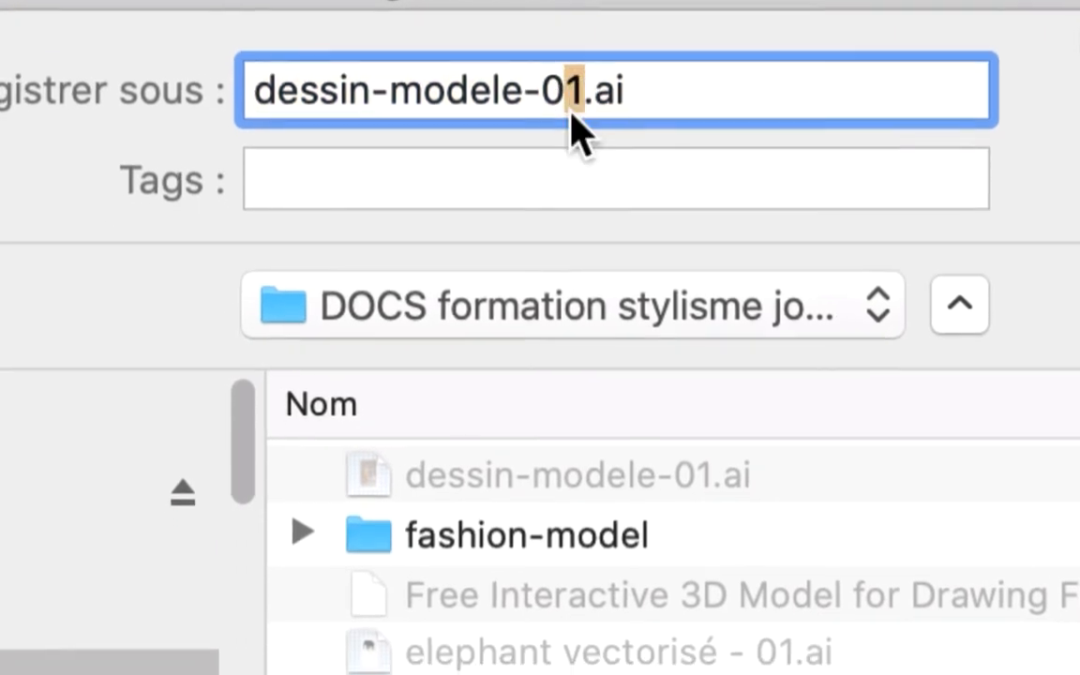
text(2)
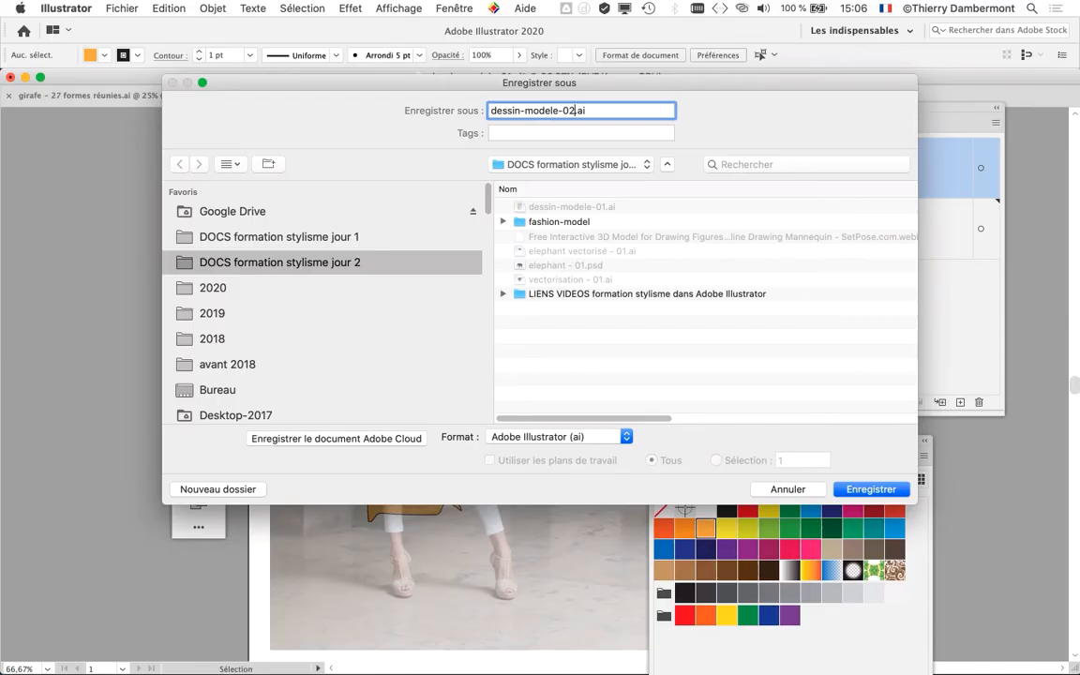
key(Return)
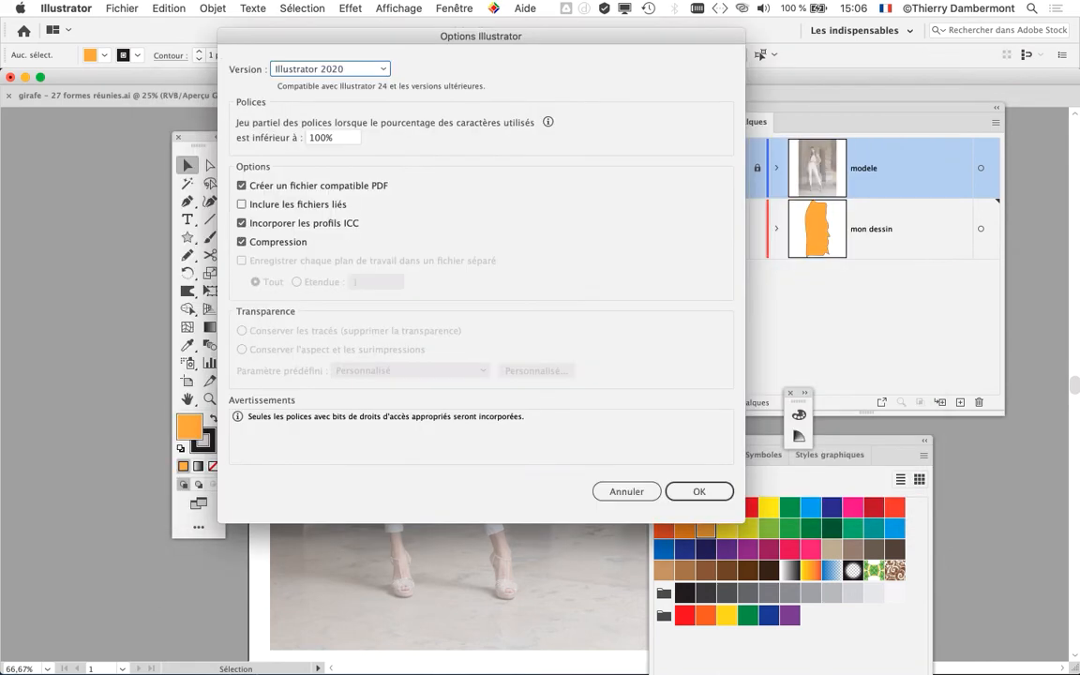
key(Return)
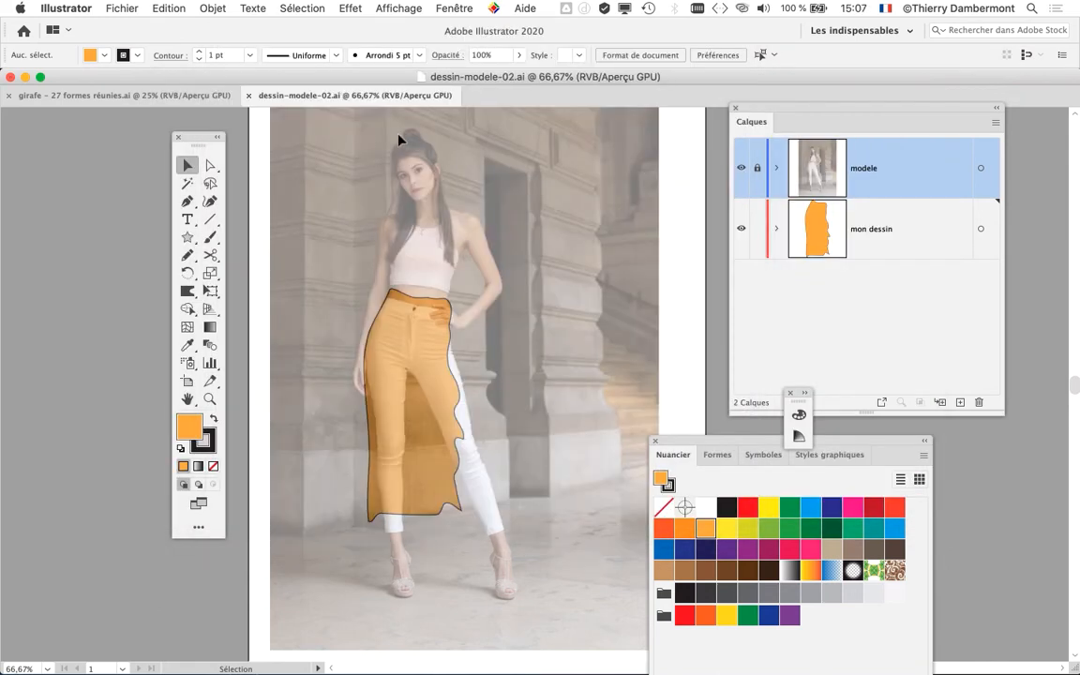
- Move the tool palette and the Calques and Nuancier panels outward, farther from the model photo
drag(199, 136, 117, 125)
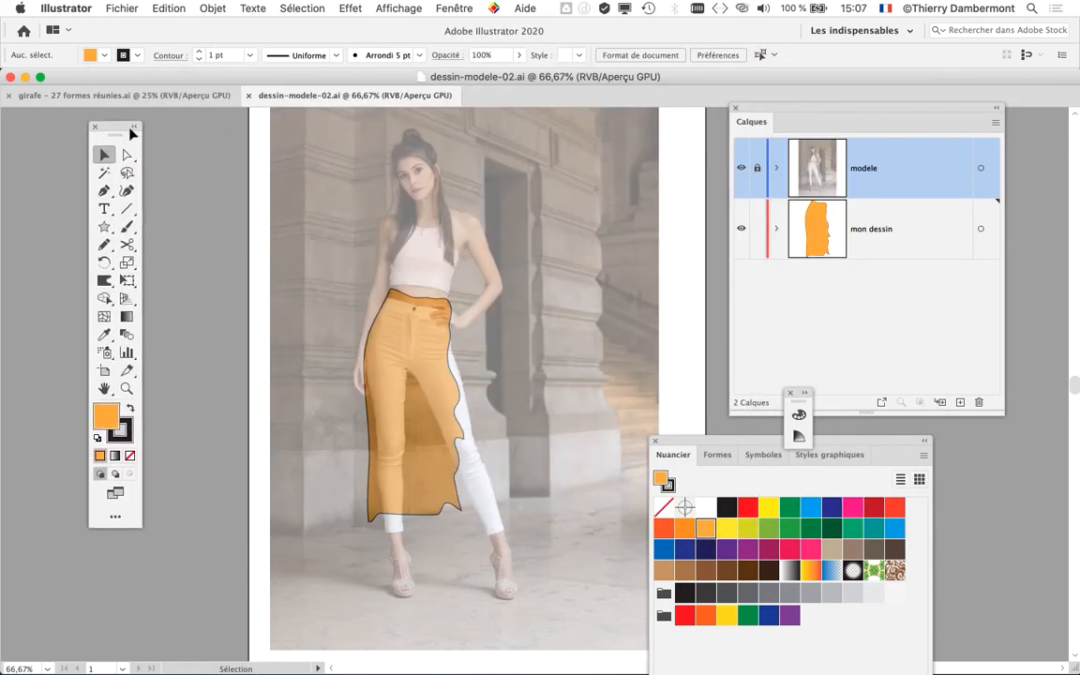
drag(783, 113, 866, 133)
drag(822, 442, 906, 480)
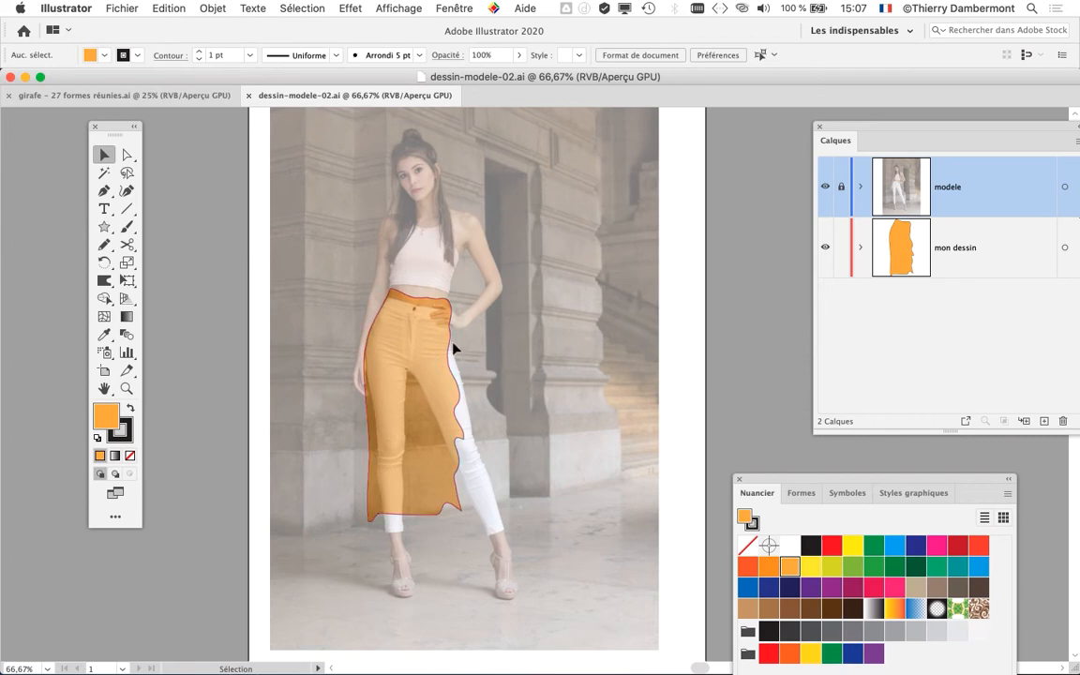
- Select the orange skirt, with the tool palette moved clear of it, and open the Tracé commands for the path
scroll(452, 352, up, 2)
drag(482, 299, 524, 212)
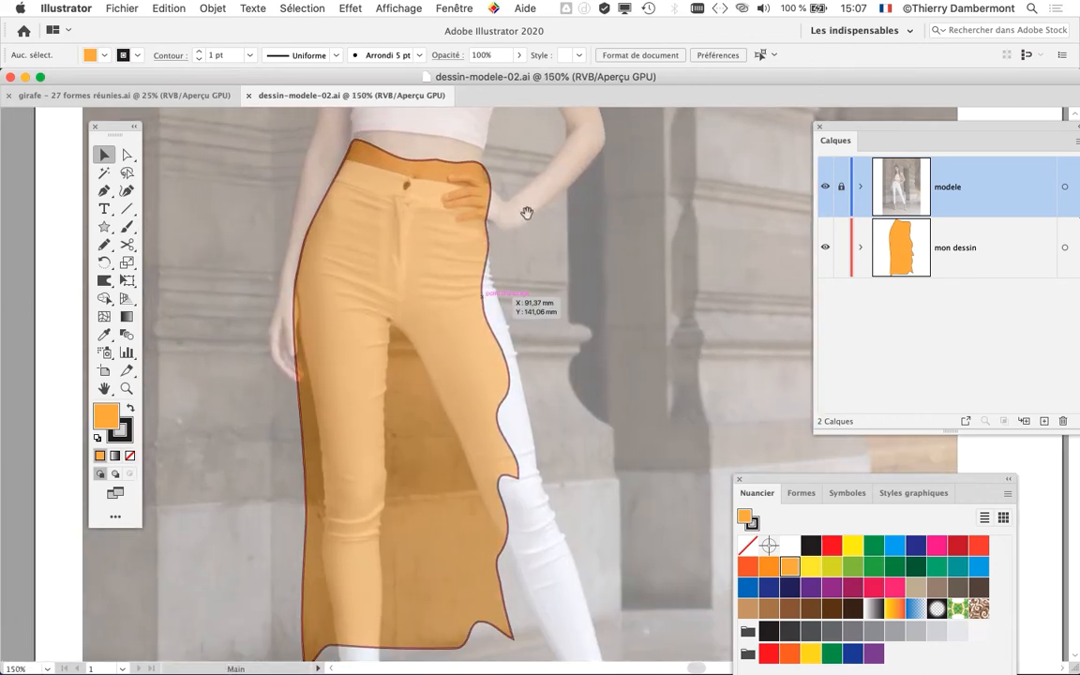
click(429, 165)
scroll(562, 316, down, 2)
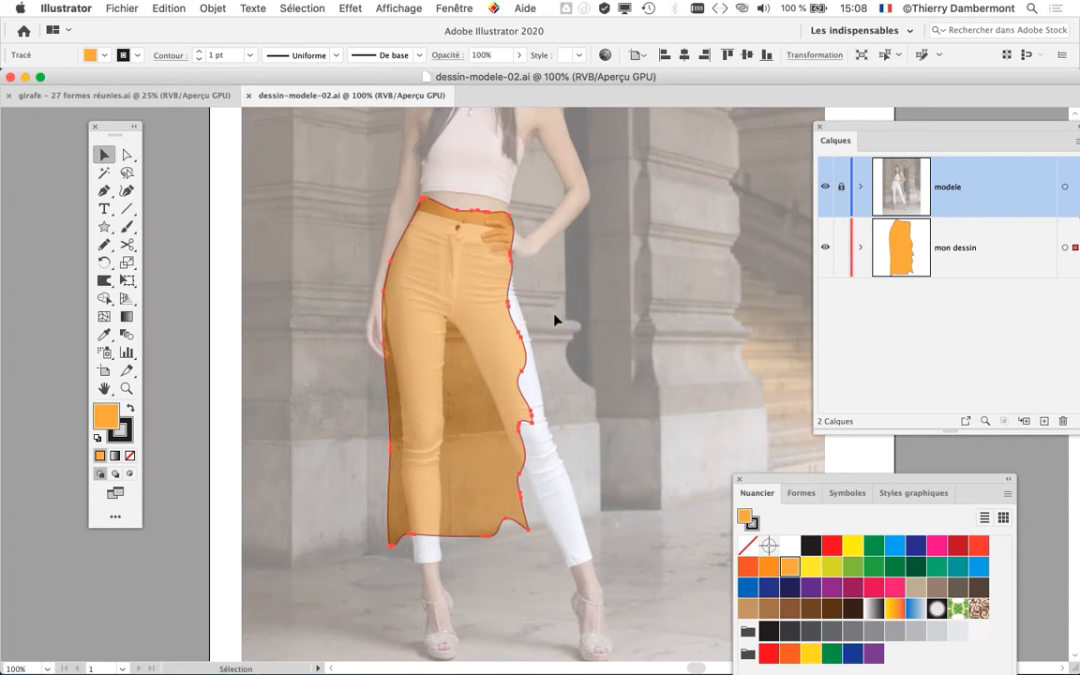
scroll(554, 320, right, 5)
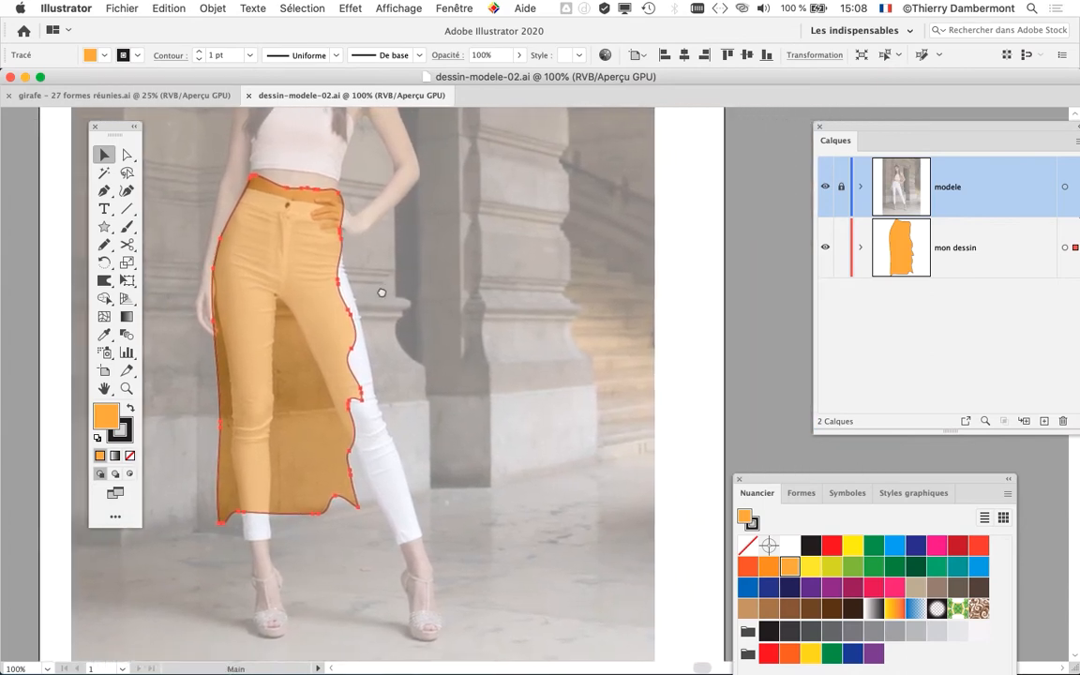
drag(103, 121, 61, 118)
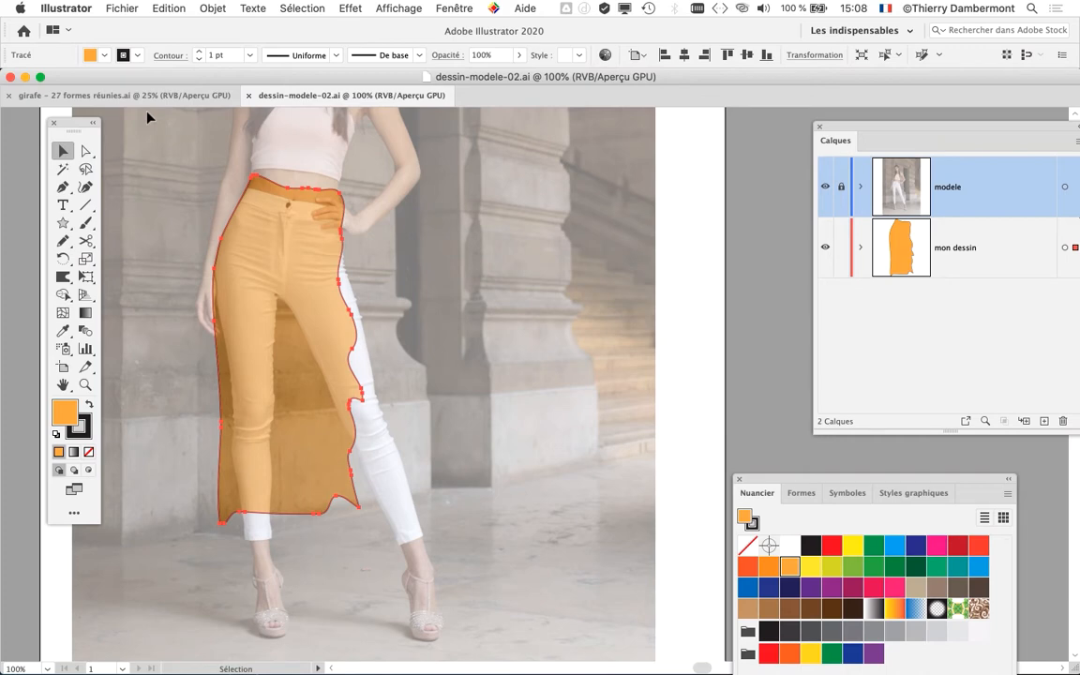
click(213, 7)
mouse_move(225, 343)
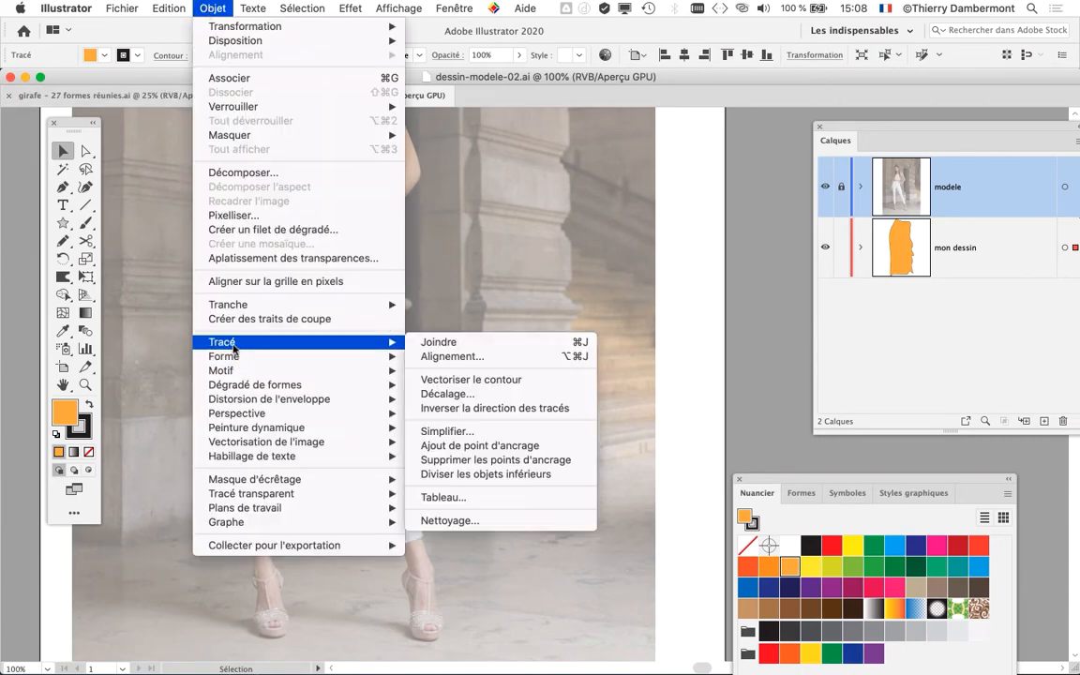
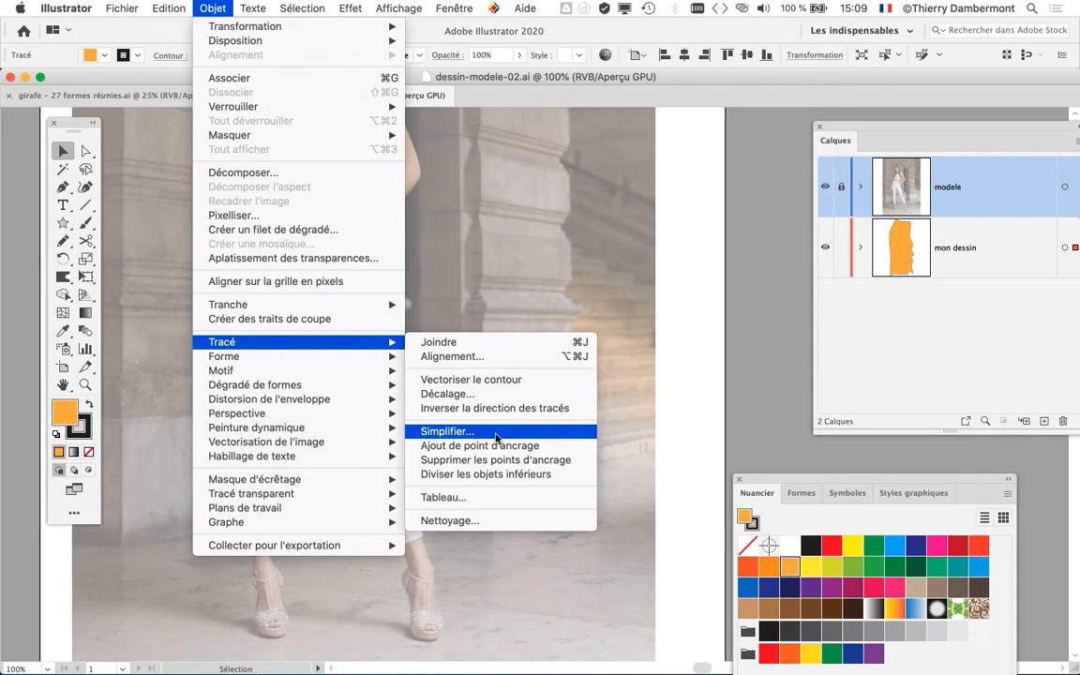
- Open the full Simplifier options for the skirt path and place the dialog clear of the skirt
click(496, 432)
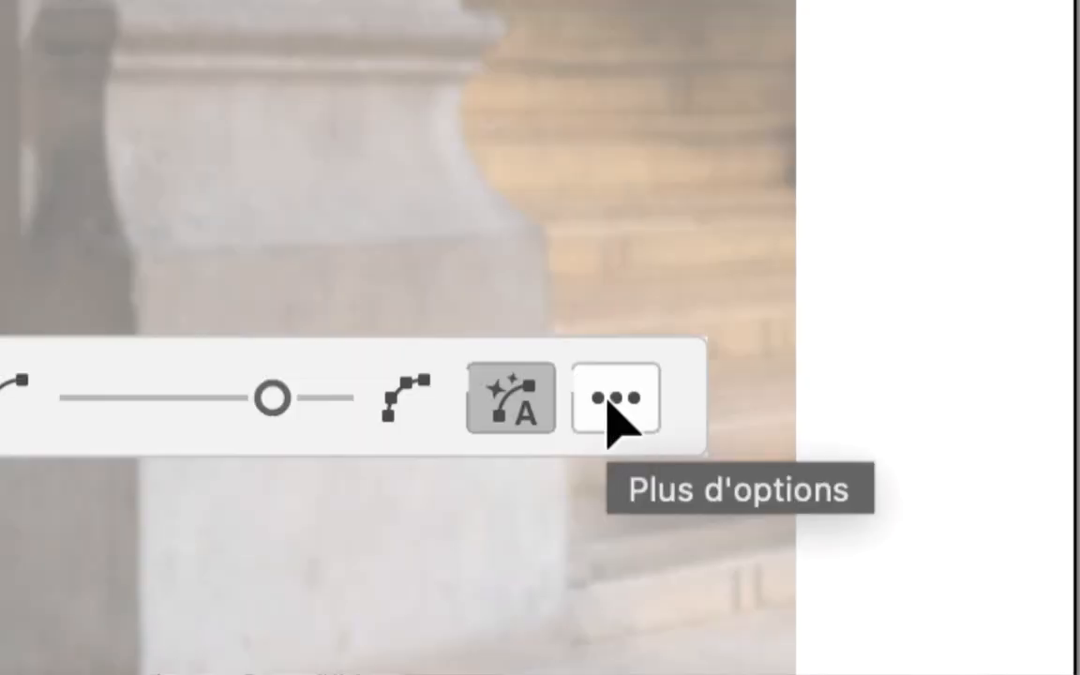
click(615, 412)
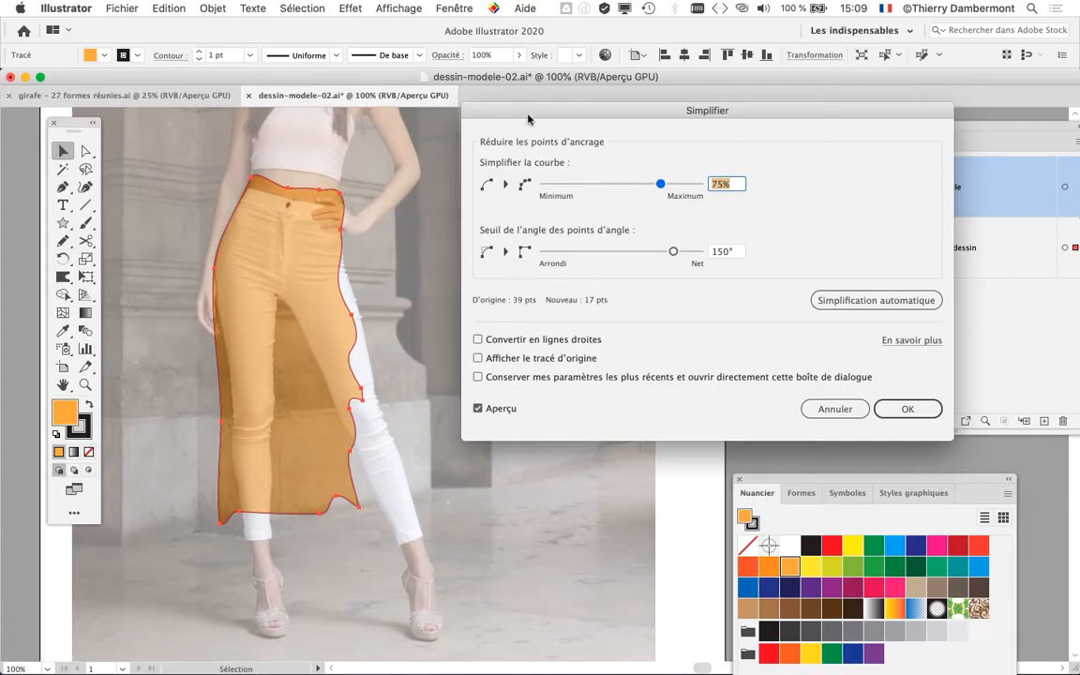
drag(534, 112, 502, 142)
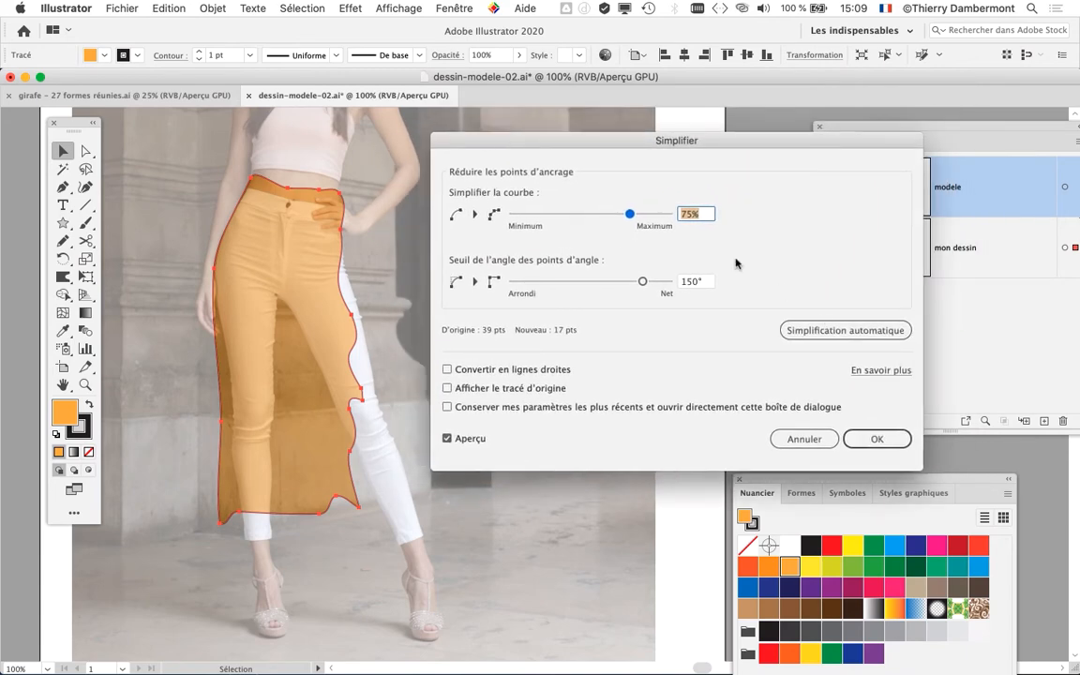
- Try simplifying the skirt's curve at 11% with a corner point angle threshold of 58°
click(524, 213)
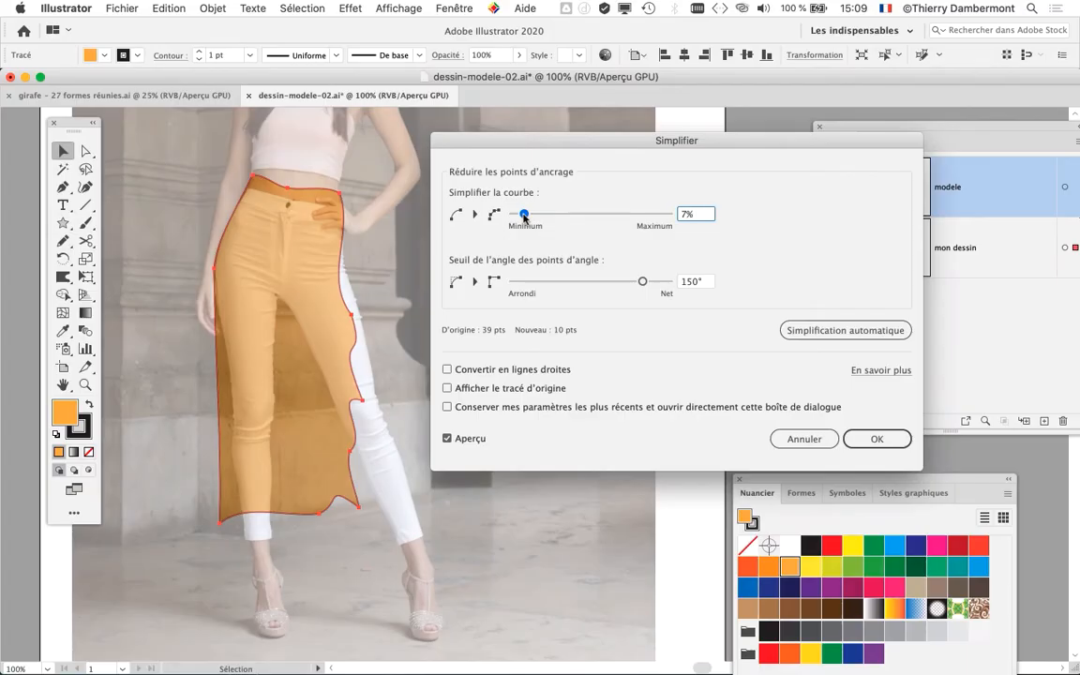
mouse_move(523, 214)
mouse_down()
mouse_move(513, 217)
mouse_move(530, 214)
mouse_up()
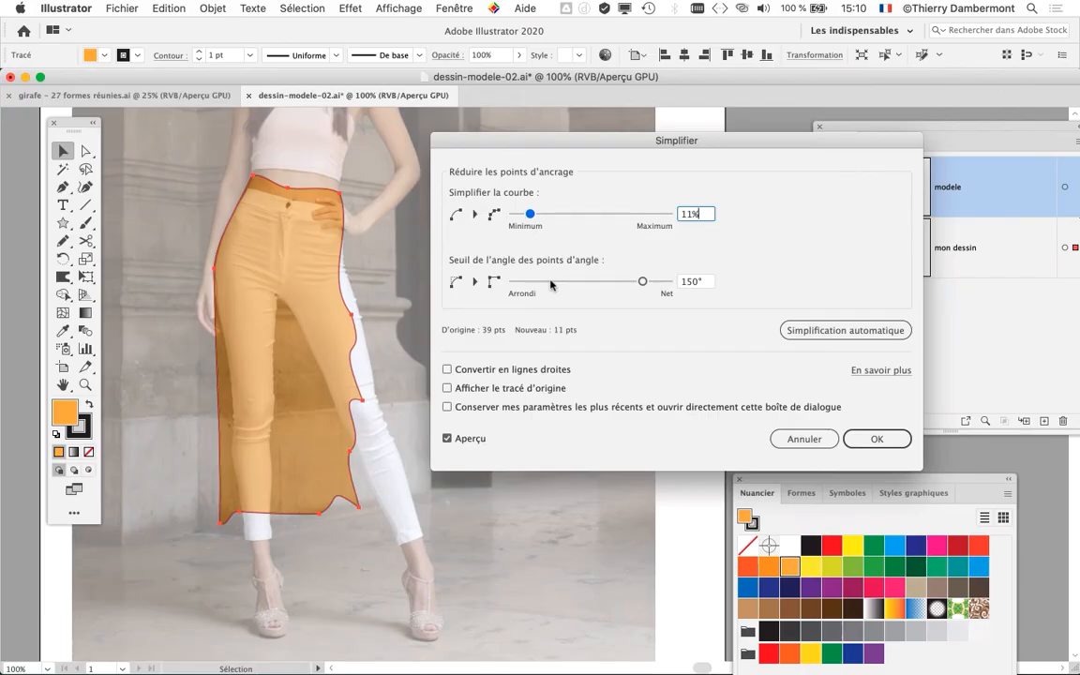
drag(914, 269, 675, 306)
mouse_move(581, 291)
mouse_down()
mouse_move(667, 291)
mouse_move(546, 286)
mouse_move(563, 282)
mouse_up()
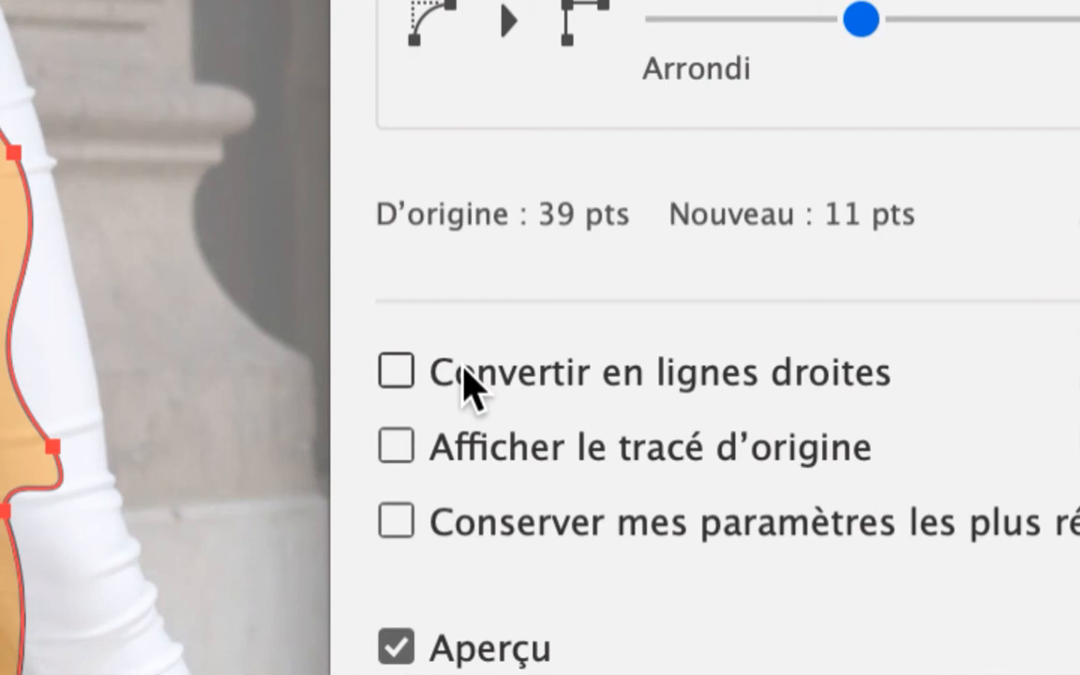
- Compare the skirt with and without conversion to straight lines, leaving the conversion enabled
click(465, 379)
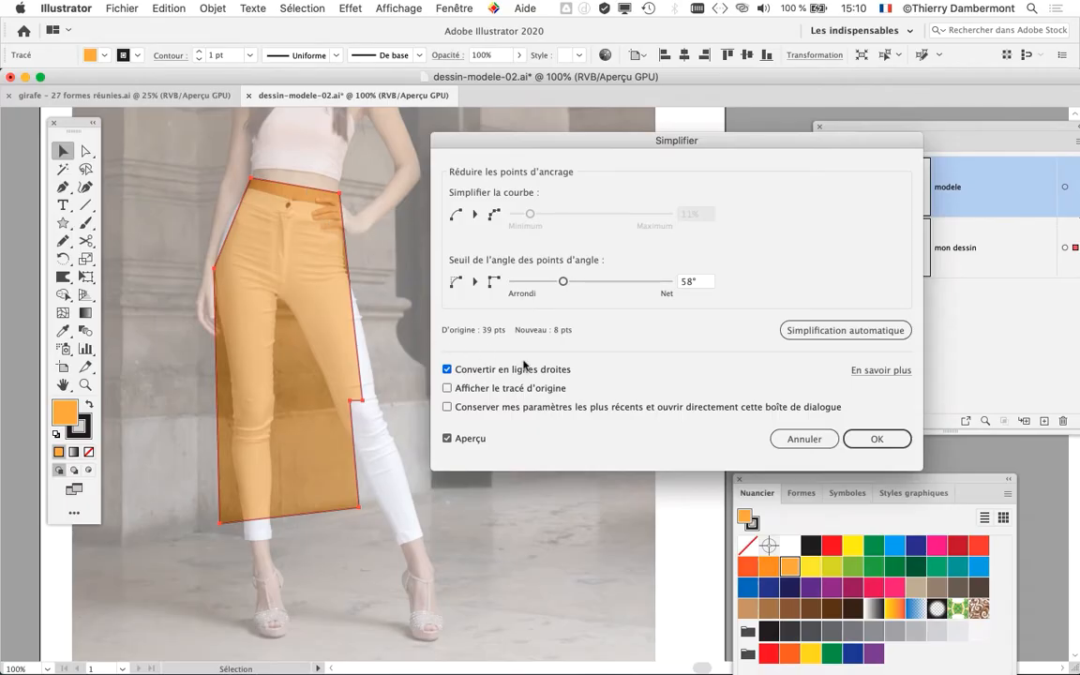
click(456, 371)
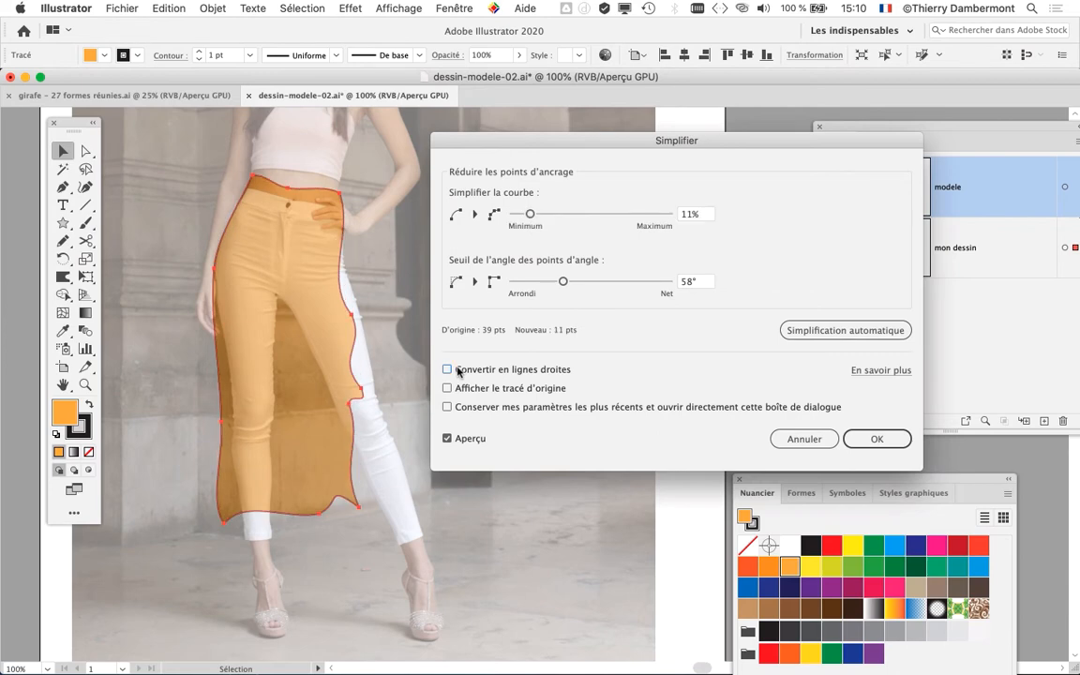
click(457, 371)
click(458, 371)
click(457, 371)
- Set the corner point angle threshold to 25° and apply the straight-line simplification to the skirt
click(564, 282)
drag(563, 284, 517, 286)
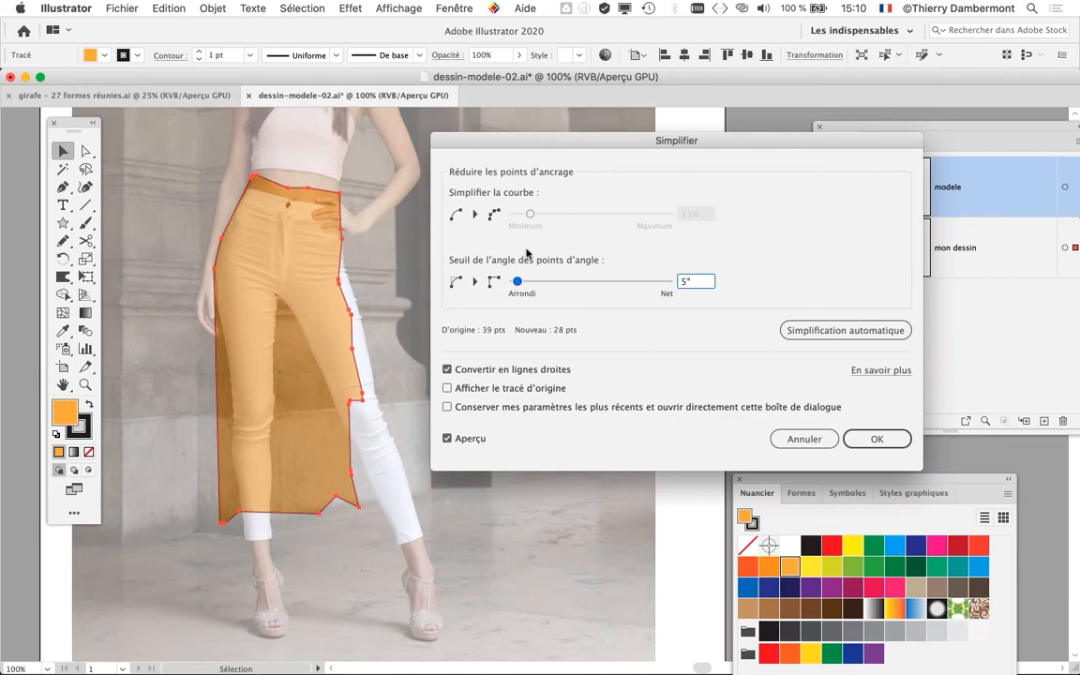
drag(480, 139, 440, 139)
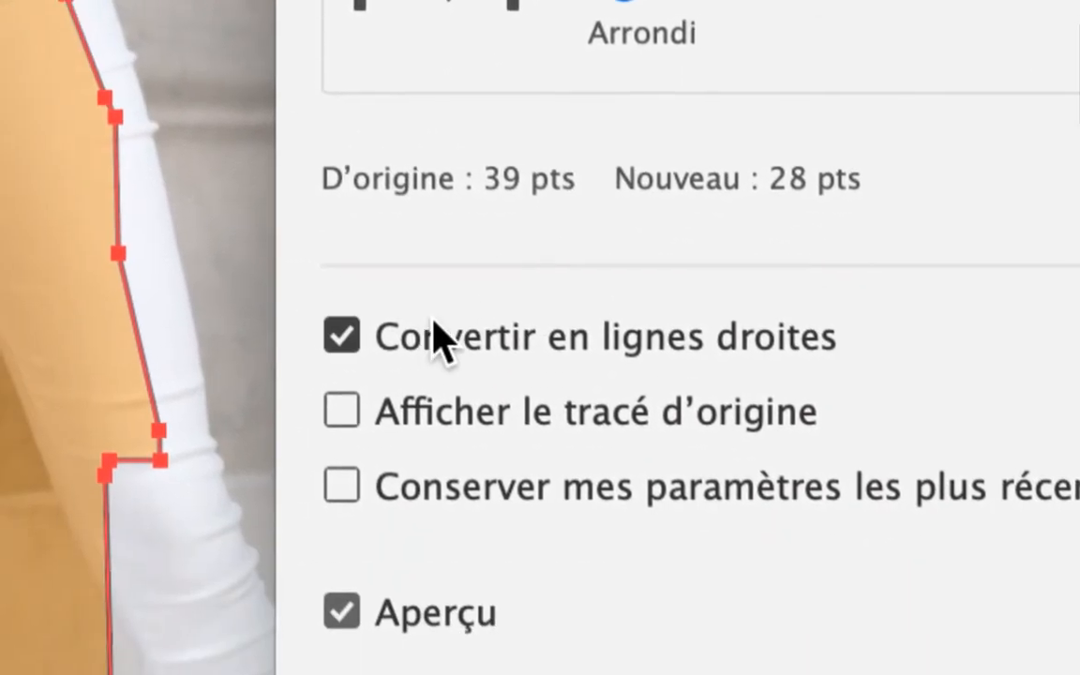
drag(468, 249, 480, 251)
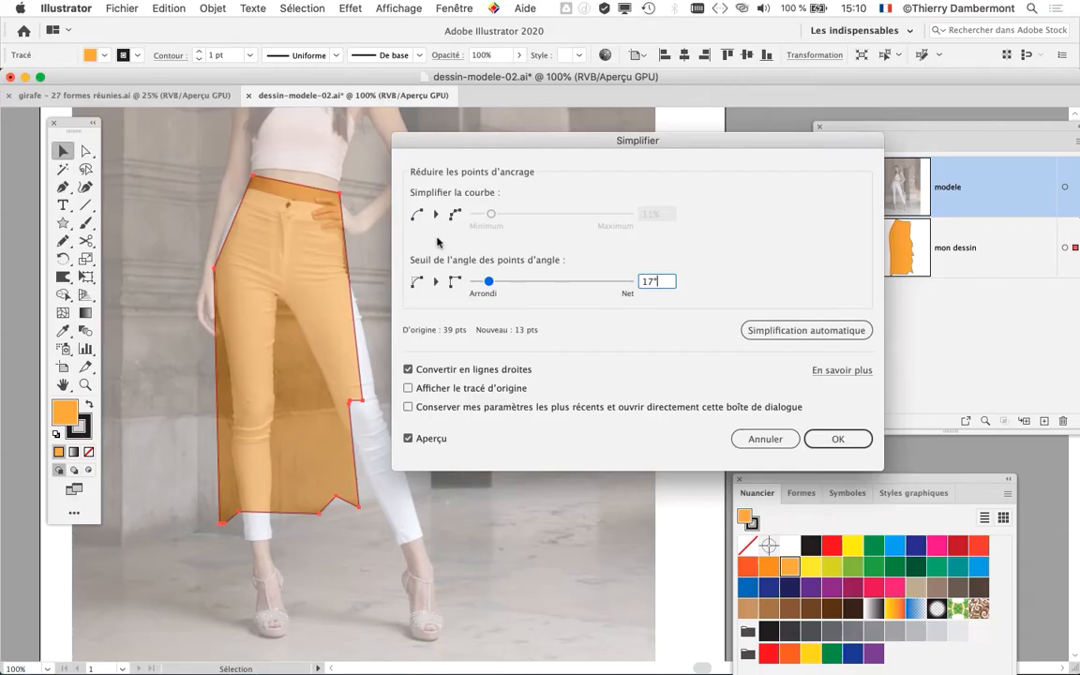
mouse_move(489, 281)
mouse_down()
mouse_move(595, 276)
mouse_move(480, 286)
mouse_move(500, 284)
mouse_up()
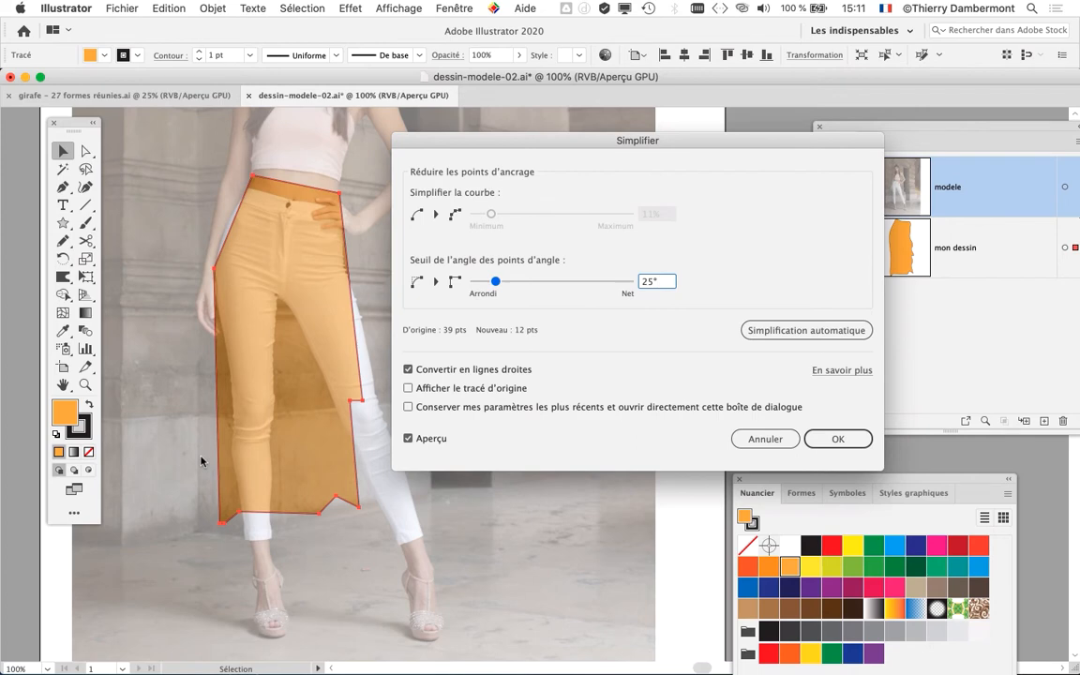
click(837, 440)
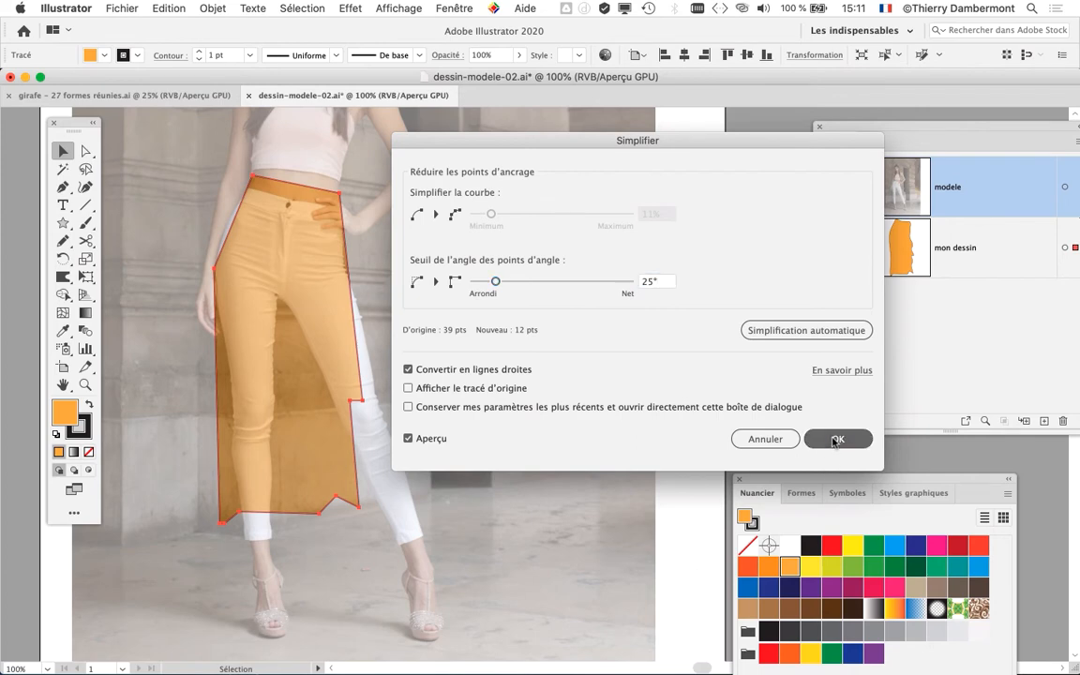
- Bring up the recent document girafe - 27 formes réunies.ai
click(122, 9)
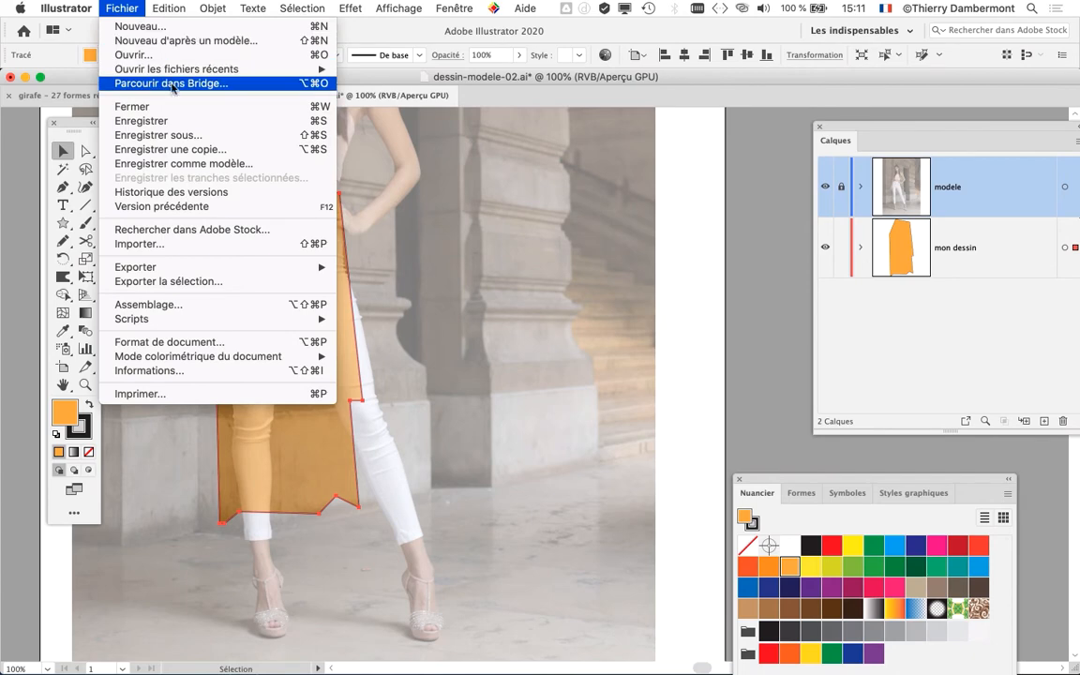
mouse_move(272, 70)
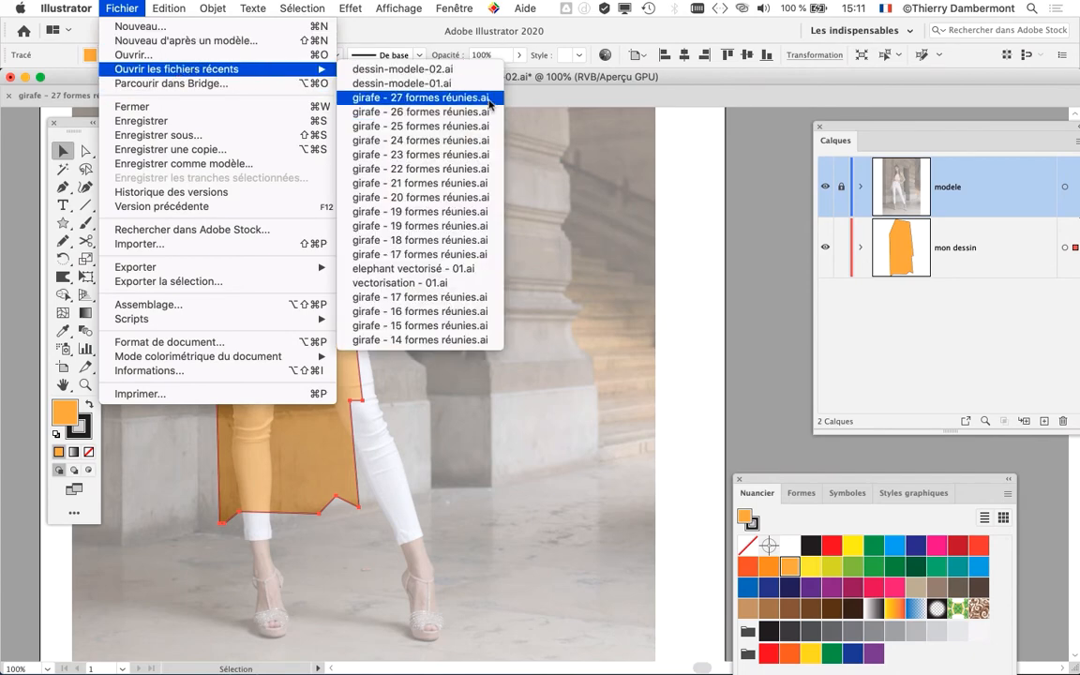
click(422, 98)
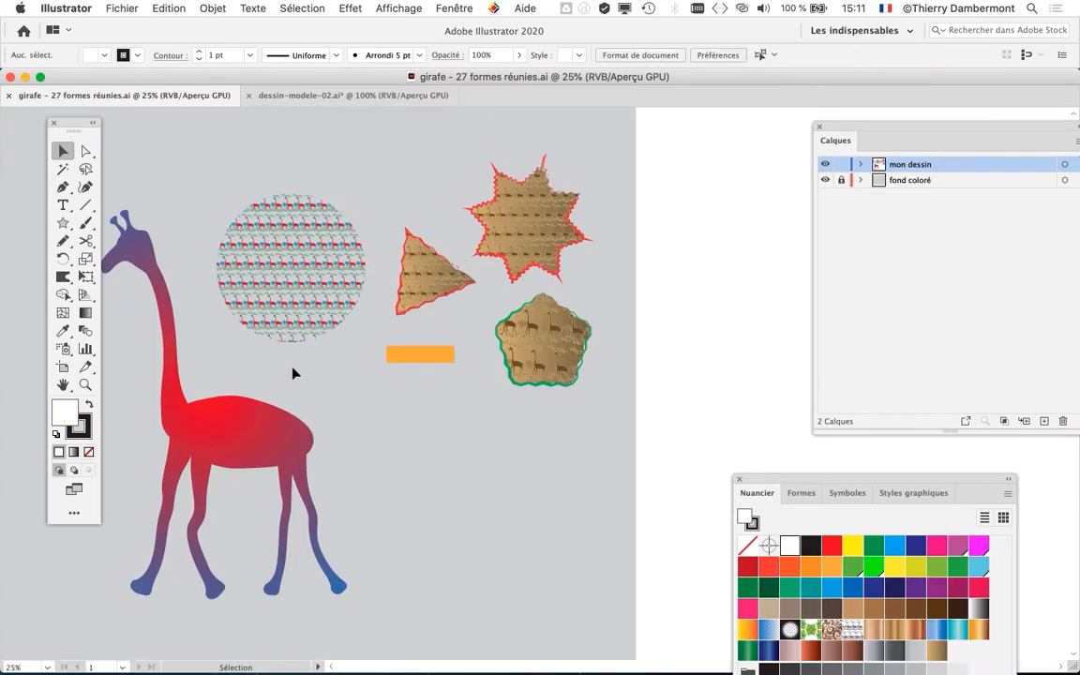
- Move the red and blue gradient giraffe into the empty area on the left of the artboard
key(space)
drag(395, 411, 685, 317)
click(541, 333)
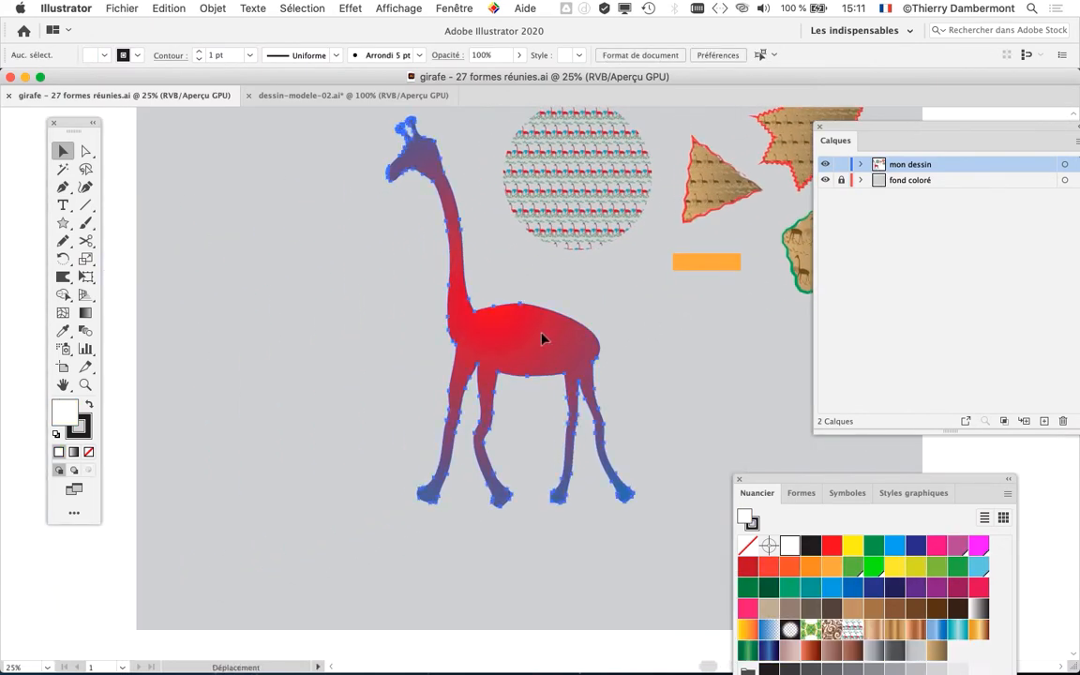
drag(541, 339, 368, 362)
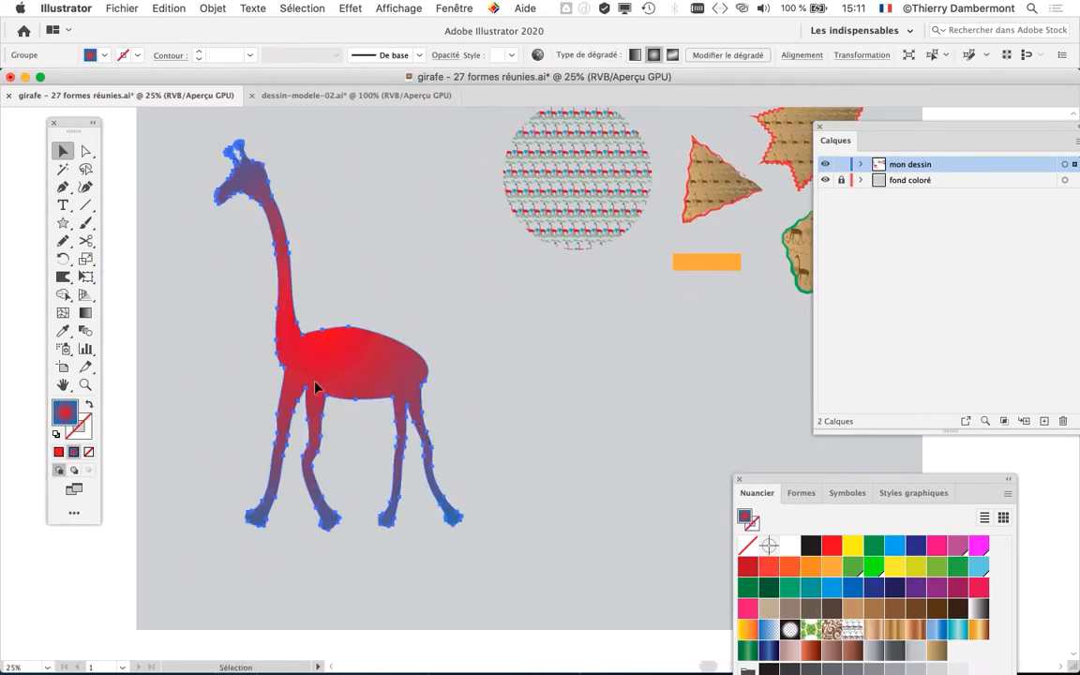
scroll(213, 267, up, 1)
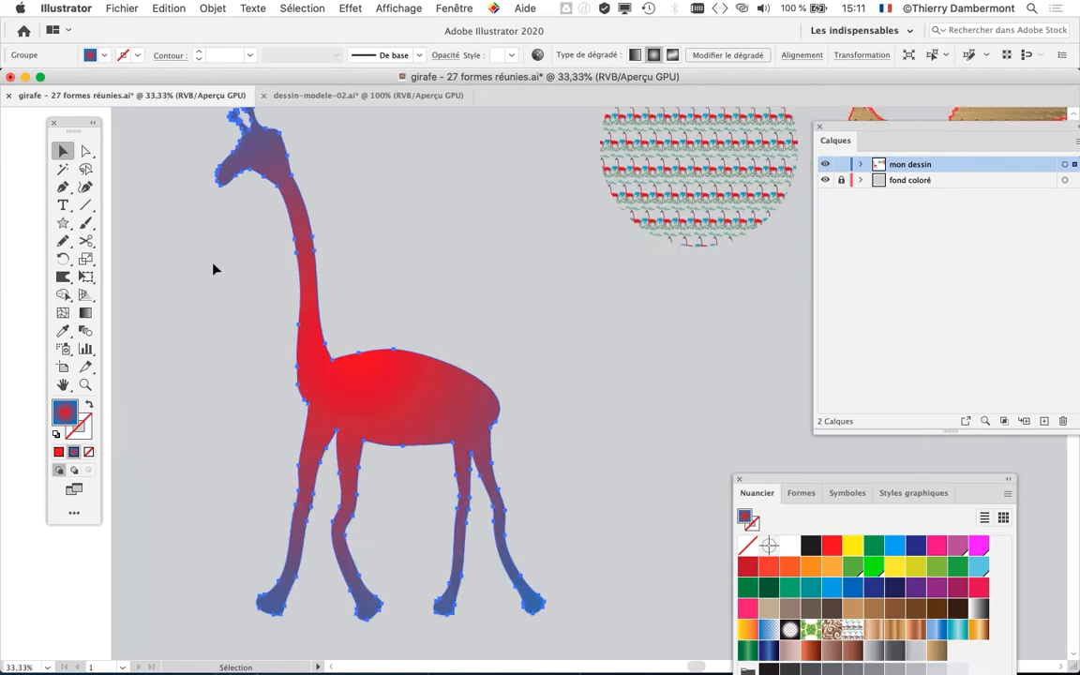
scroll(213, 270, down, 1)
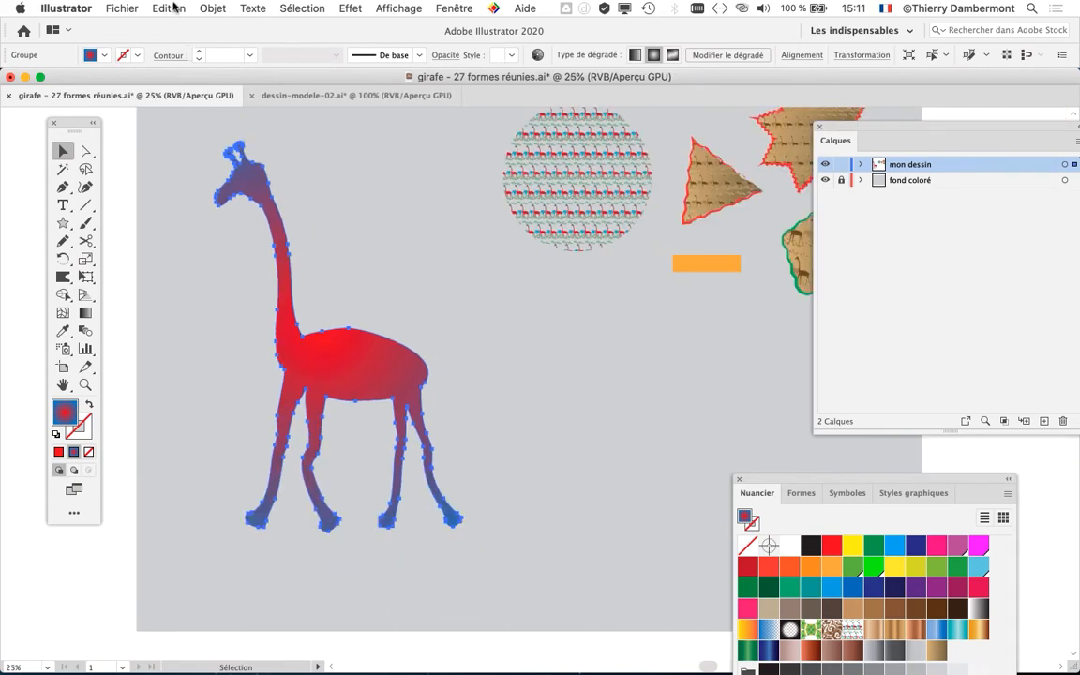
- Open the full Simplifier options for the selected giraffe and place the dialog clear of it
click(210, 7)
mouse_move(281, 342)
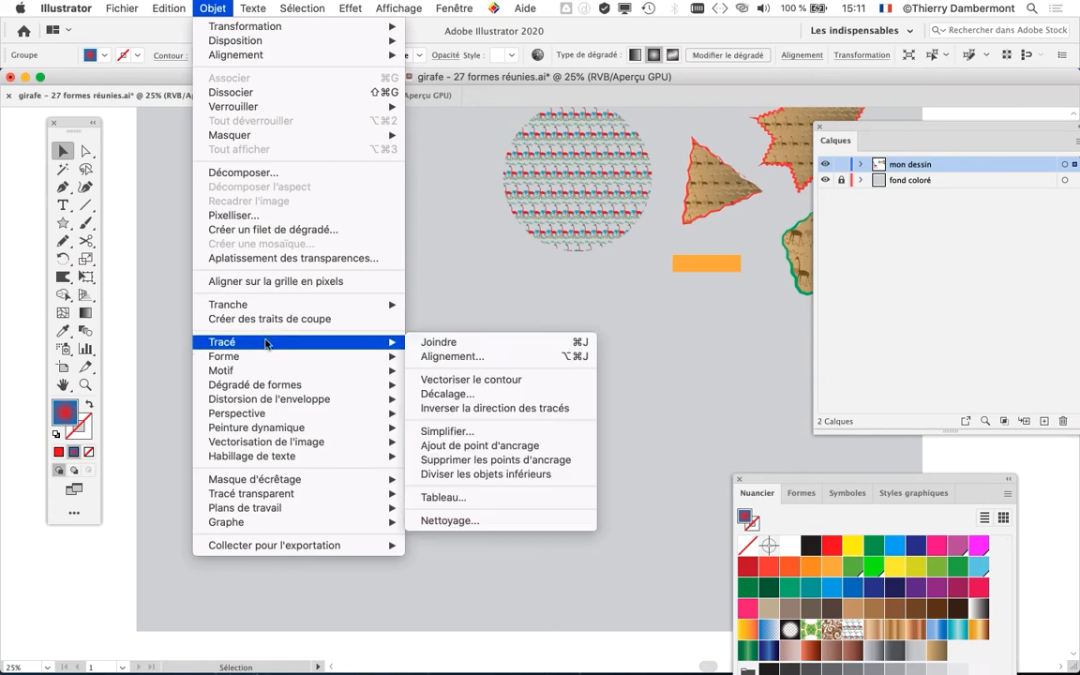
click(447, 431)
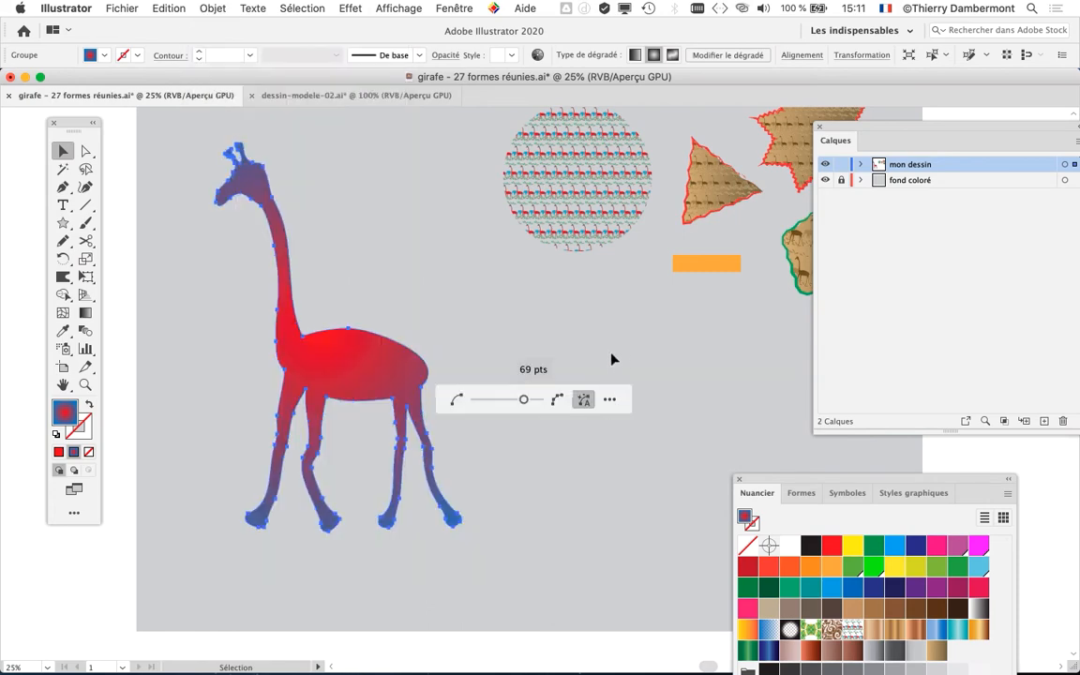
click(608, 402)
drag(447, 134, 581, 105)
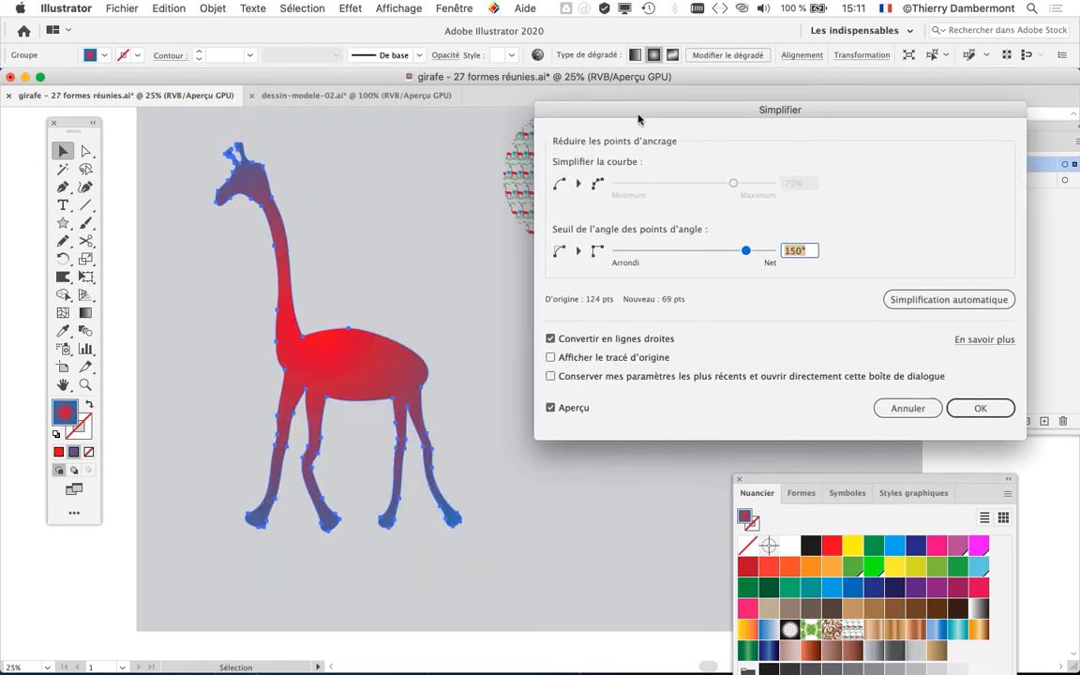
- Try simplifying the giraffe without straight lines, at 27% curve simplification and a 72° corner angle threshold
mouse_move(697, 248)
mouse_down()
mouse_move(720, 250)
mouse_move(677, 251)
mouse_up()
click(550, 339)
drag(733, 183, 658, 183)
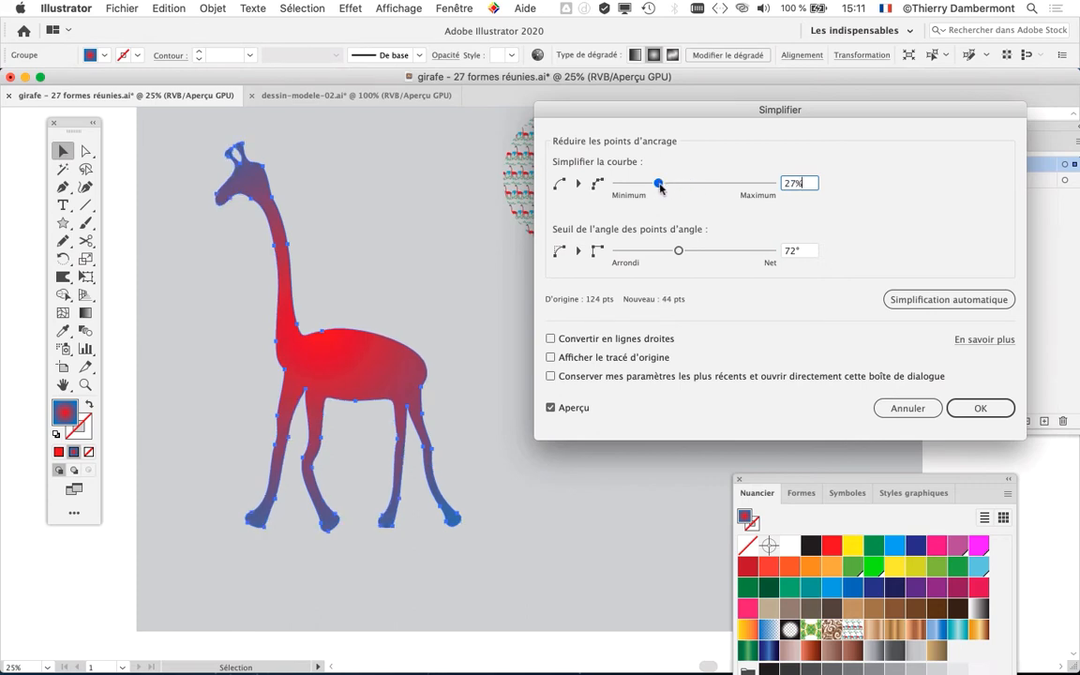
- Convert the giraffe's outline to straight lines with a 14° corner angle threshold and apply the simplification
drag(676, 250, 670, 250)
click(551, 338)
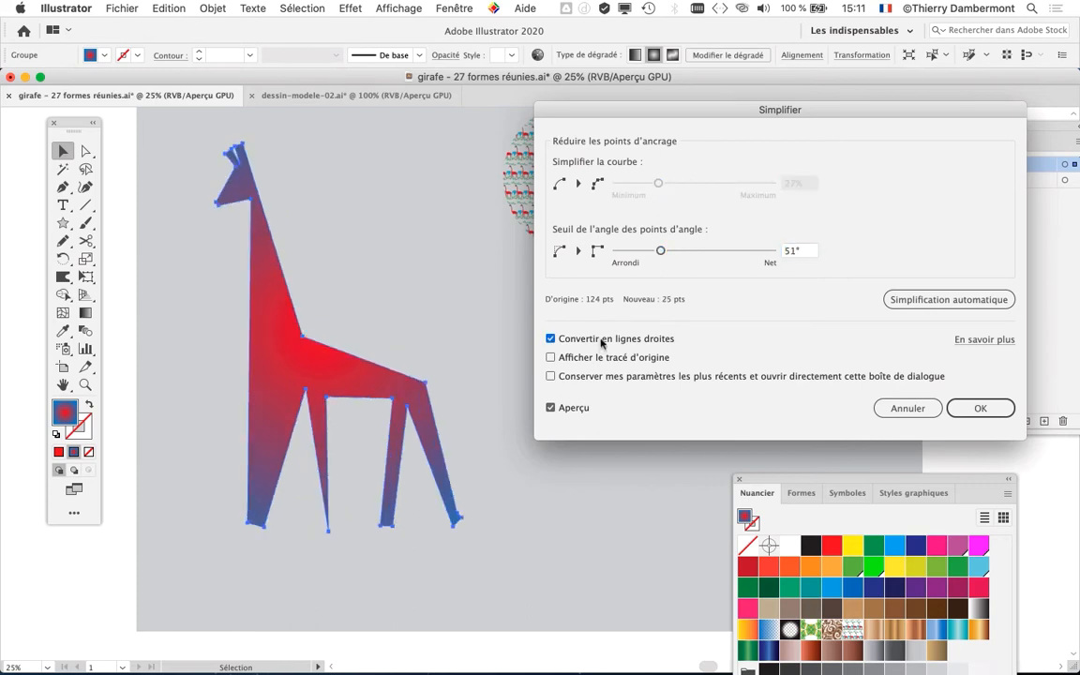
click(638, 252)
mouse_move(639, 252)
mouse_down()
mouse_move(617, 254)
mouse_move(657, 254)
mouse_move(629, 252)
mouse_up()
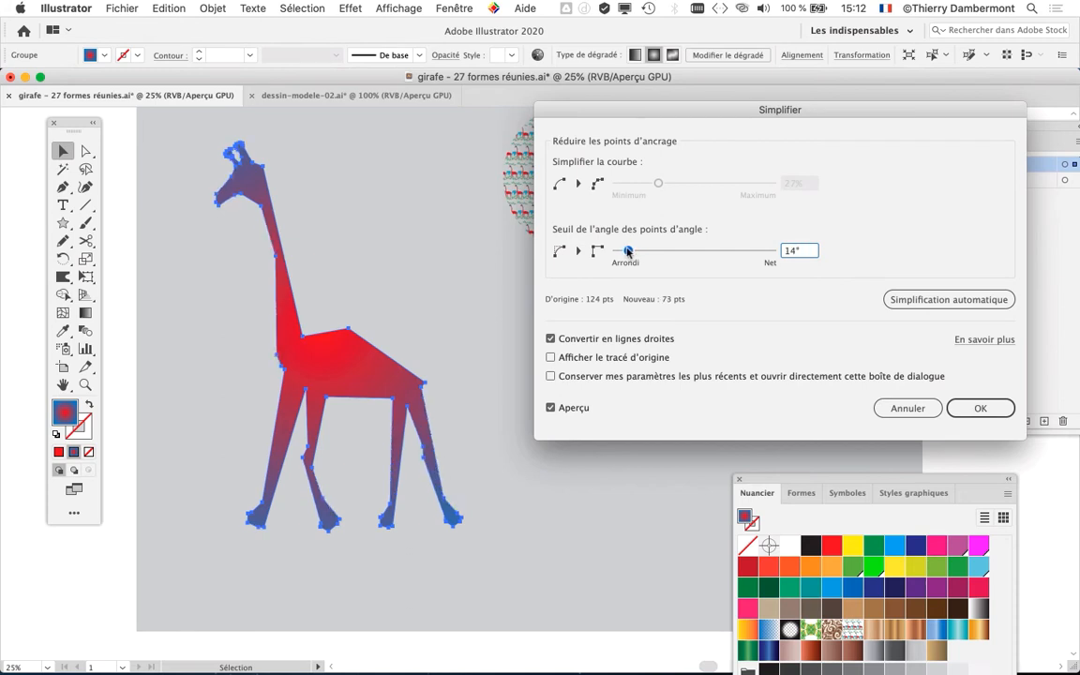
click(976, 408)
- Examine the giraffe's head and neck before and after simplification by undoing and redoing it
scroll(250, 214, up, 2)
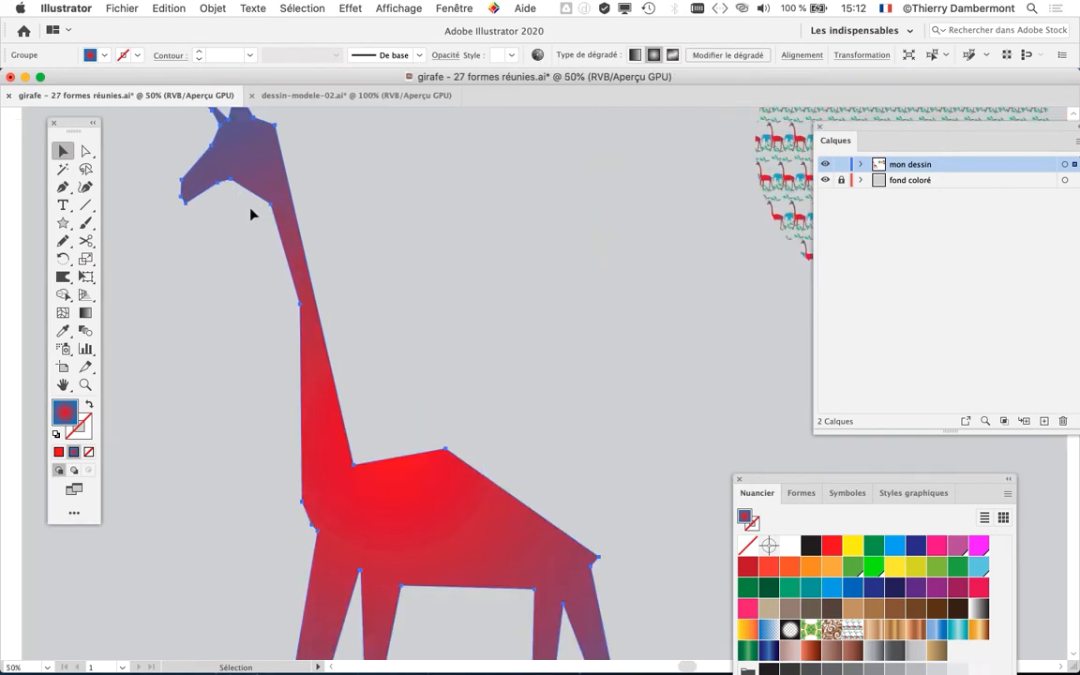
drag(401, 257, 468, 378)
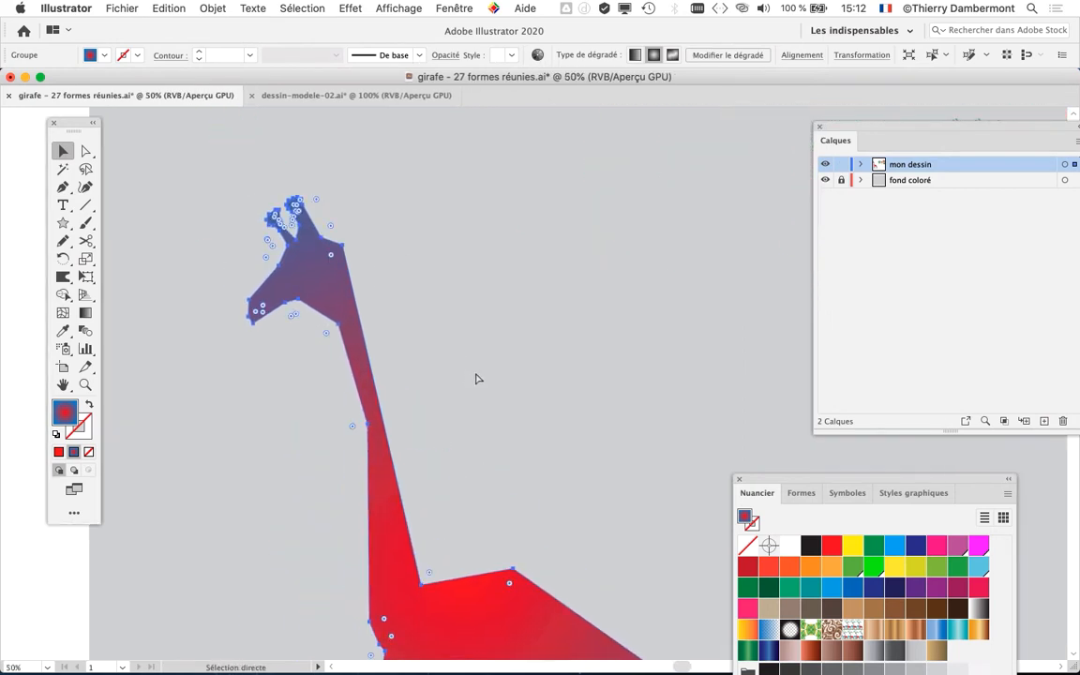
key(ctrl+z)
key(ctrl+z)
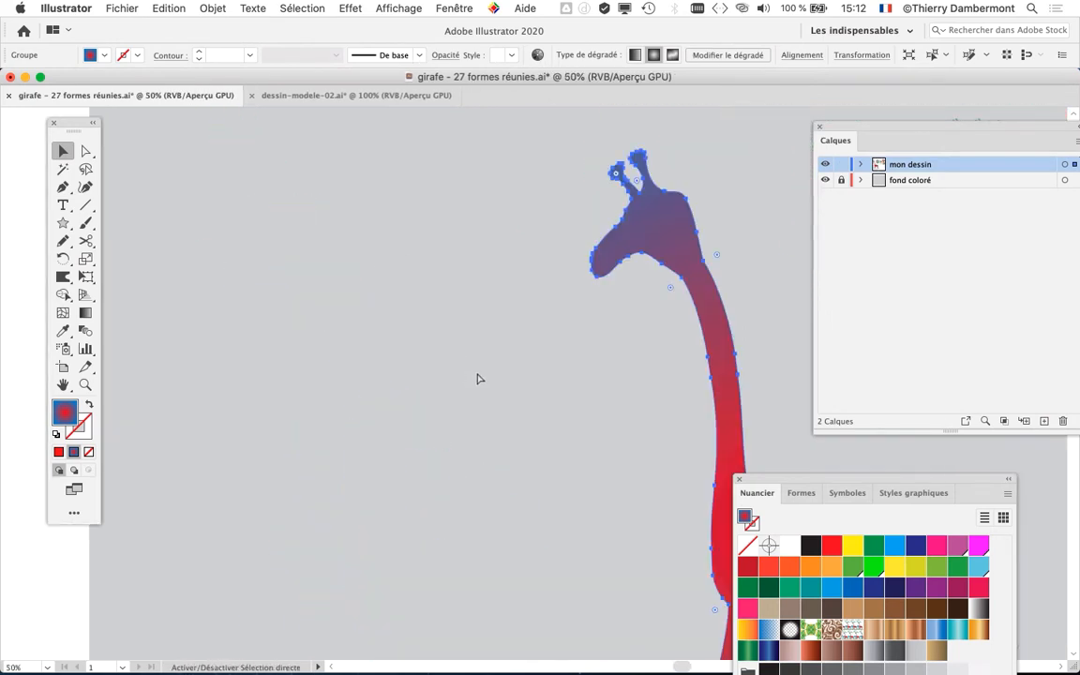
key(ctrl+shift+z)
key(ctrl+shift+z)
scroll(284, 307, up, 2)
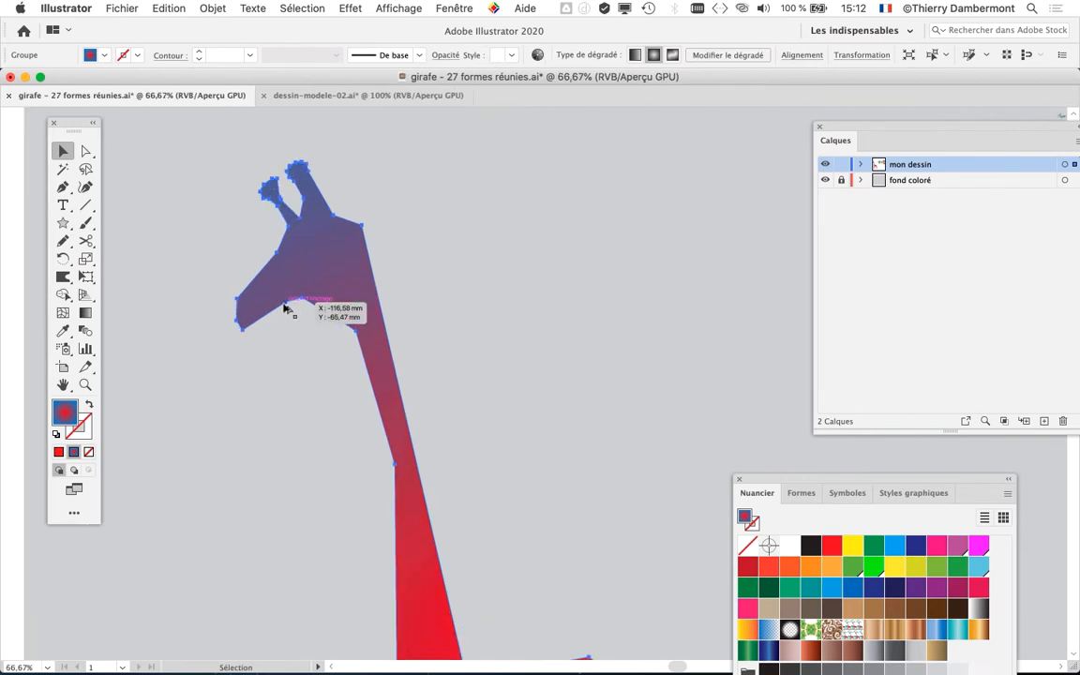
drag(398, 296, 413, 370)
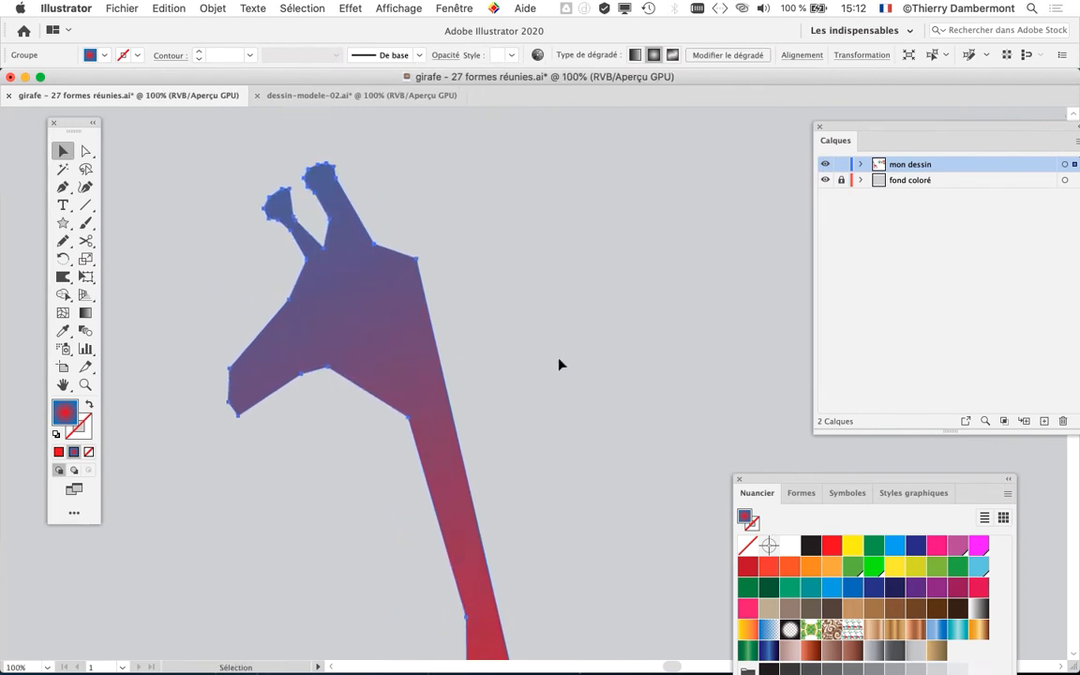
key(a)
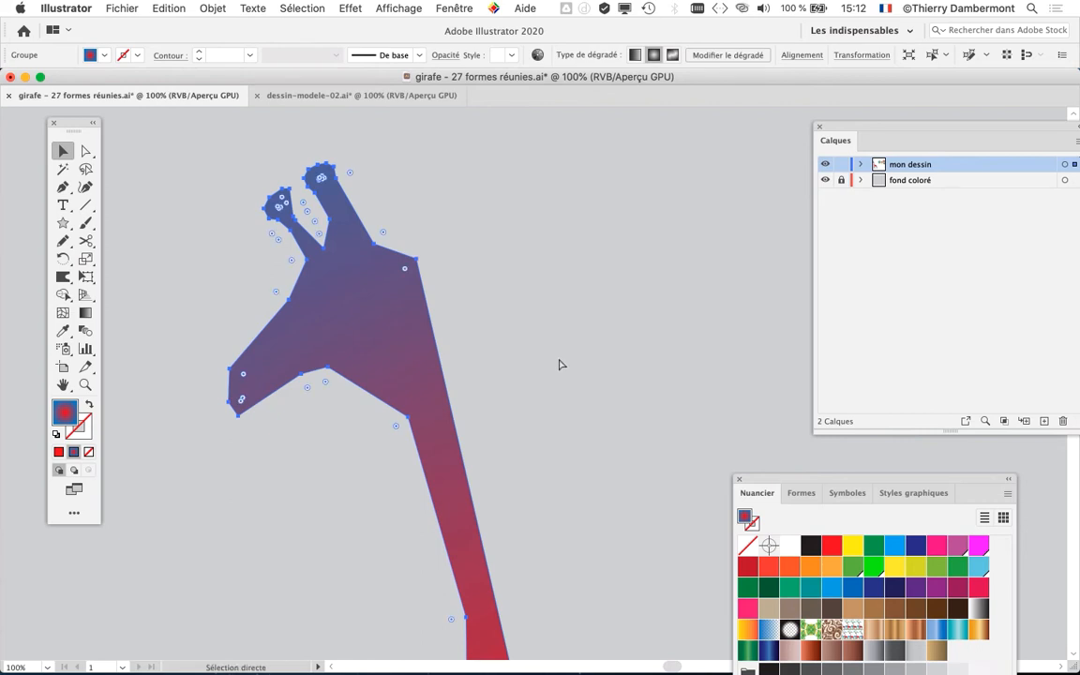
key(super+z)
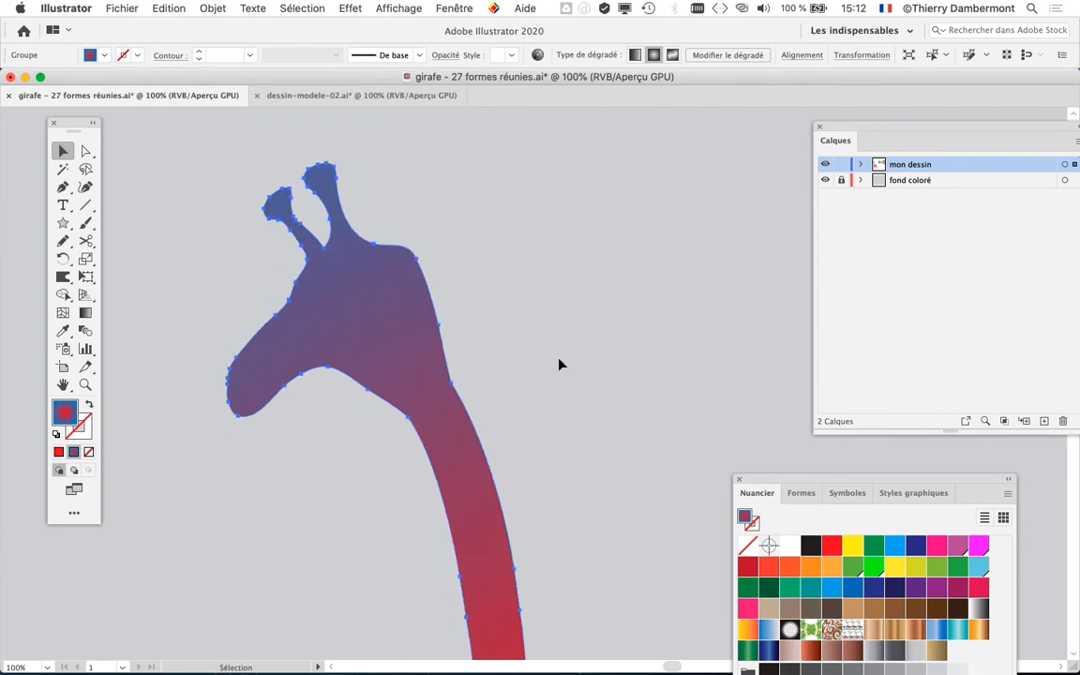
key(super)
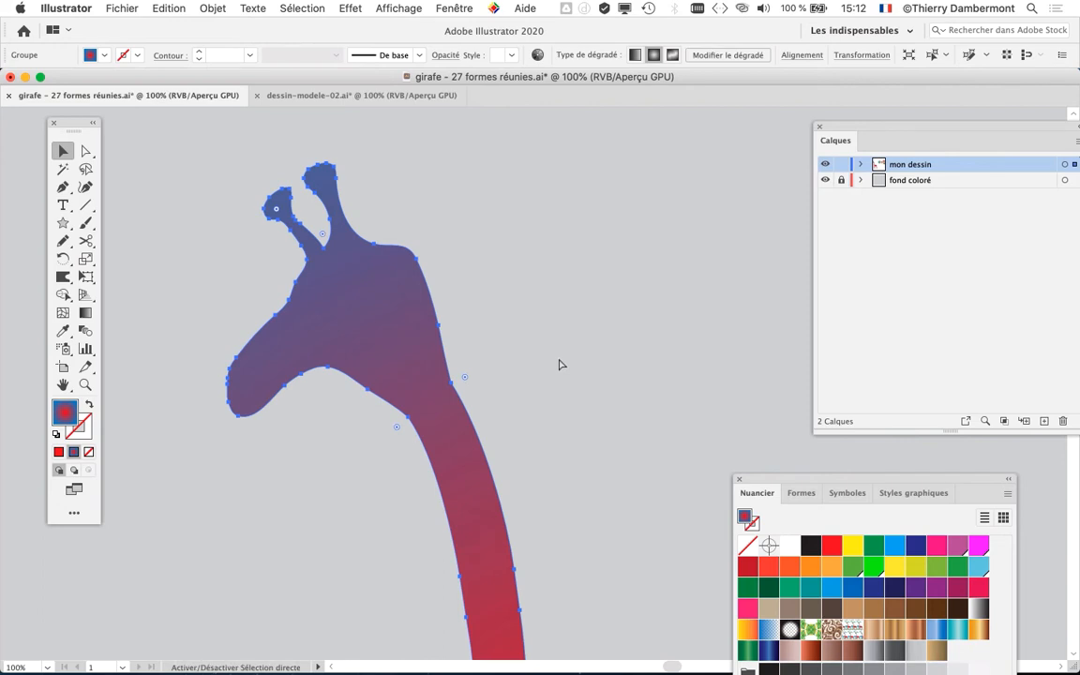
key(super+shift+z)
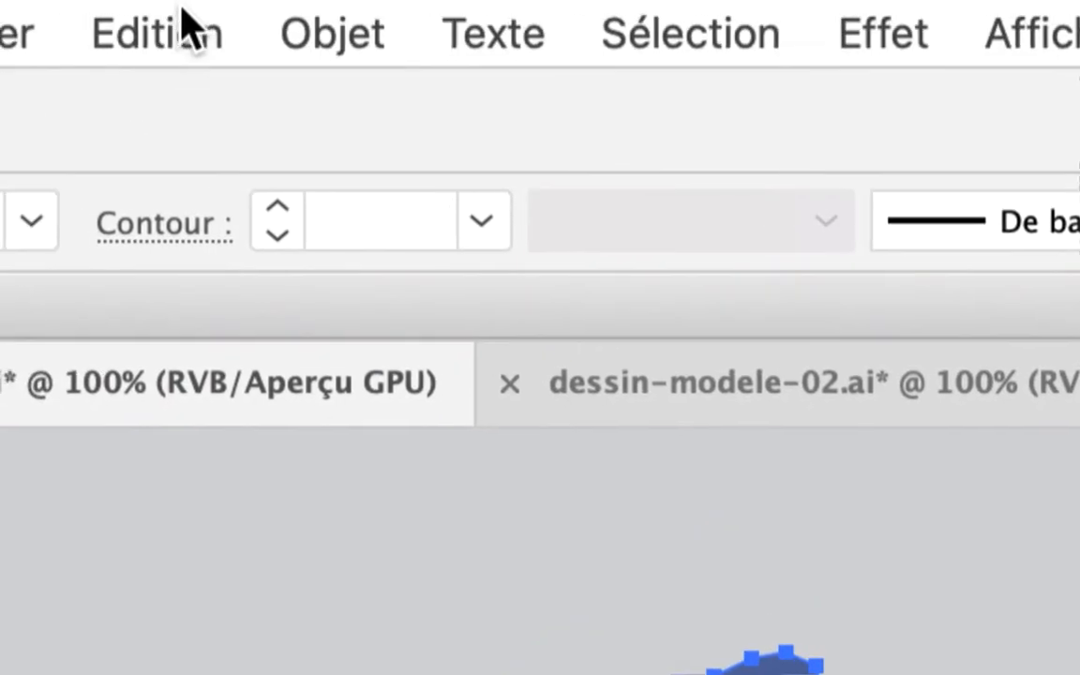
- Compare the whole giraffe before and after the straight-line simplification by repeatedly undoing and redoing it, keeping the simplified version
click(187, 24)
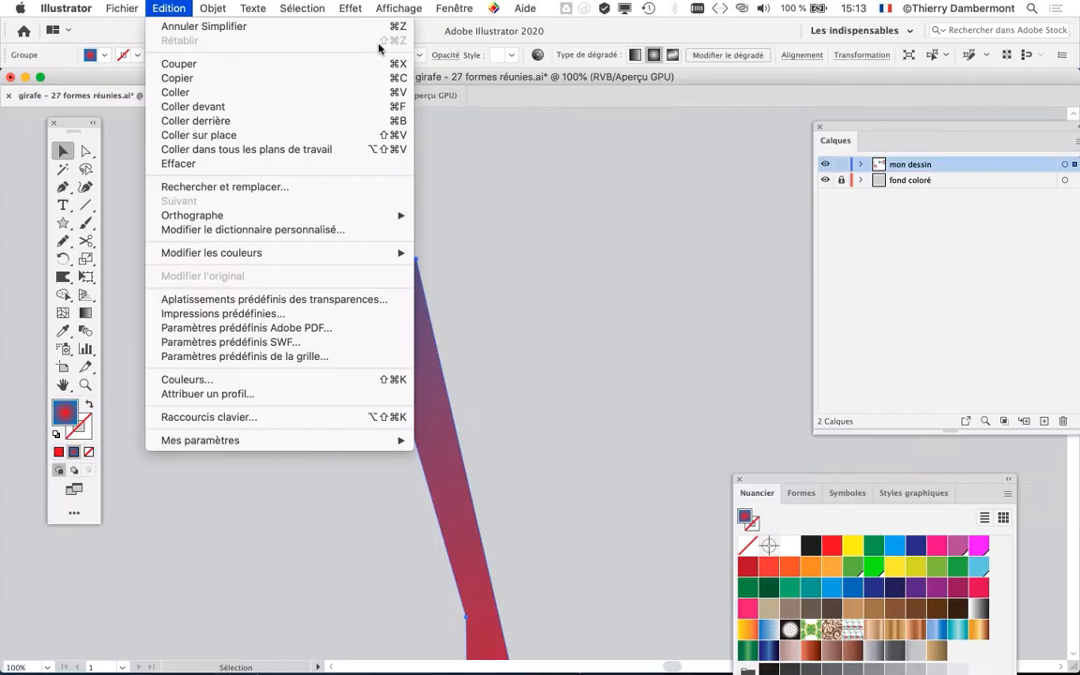
click(600, 145)
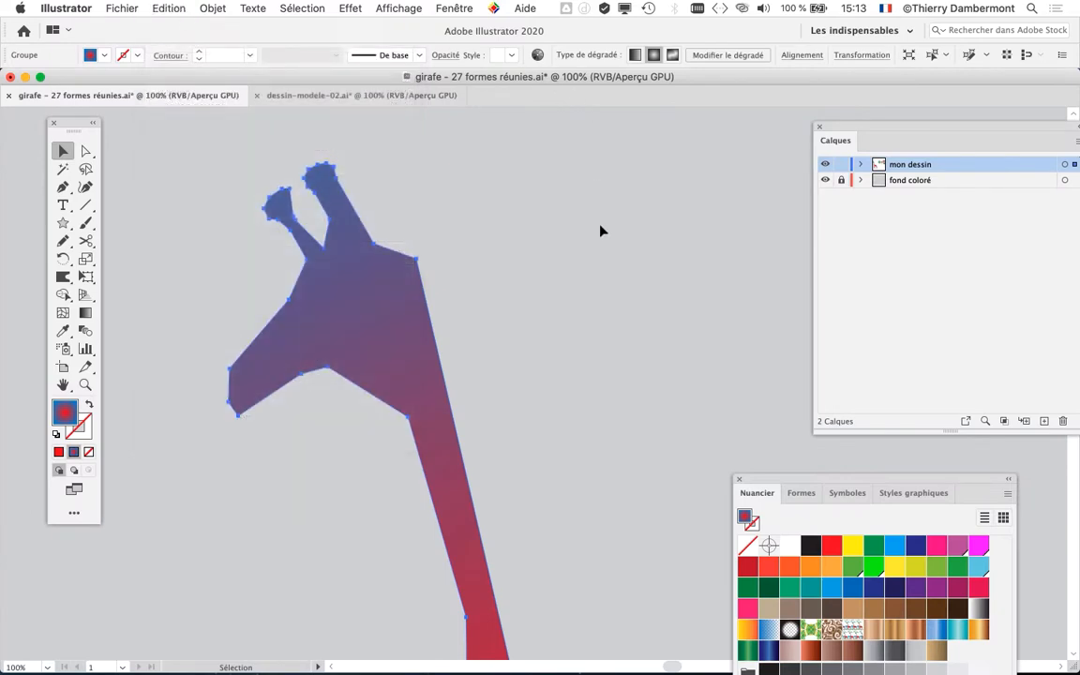
scroll(600, 231, down, 3)
drag(600, 232, 226, 193)
key(super+shift+z)
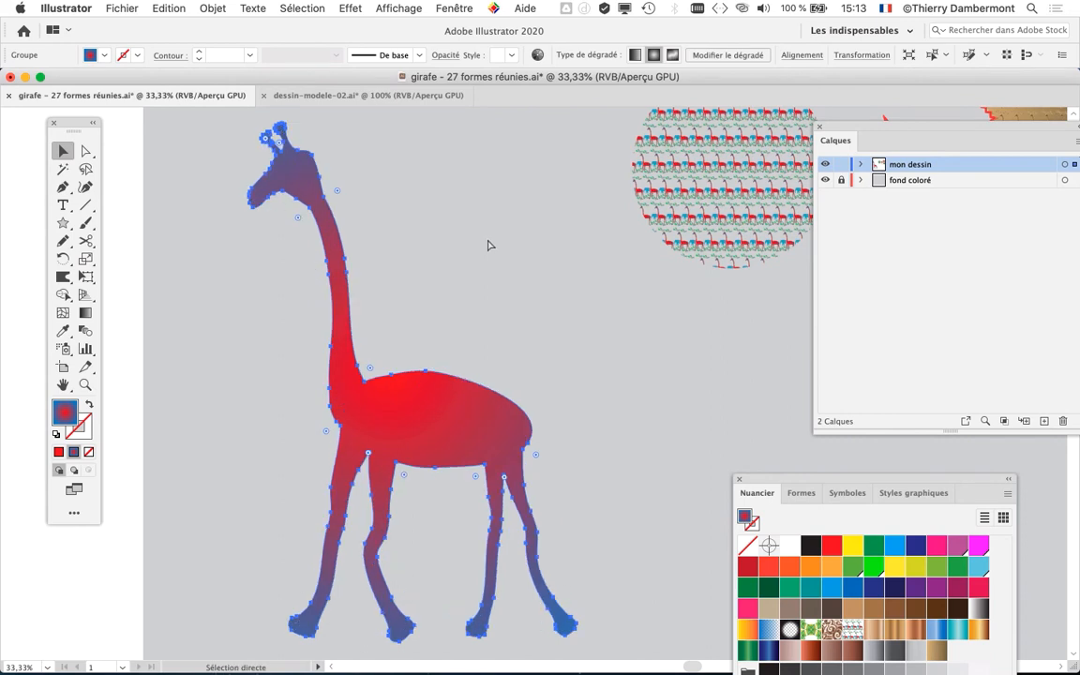
key(super+z)
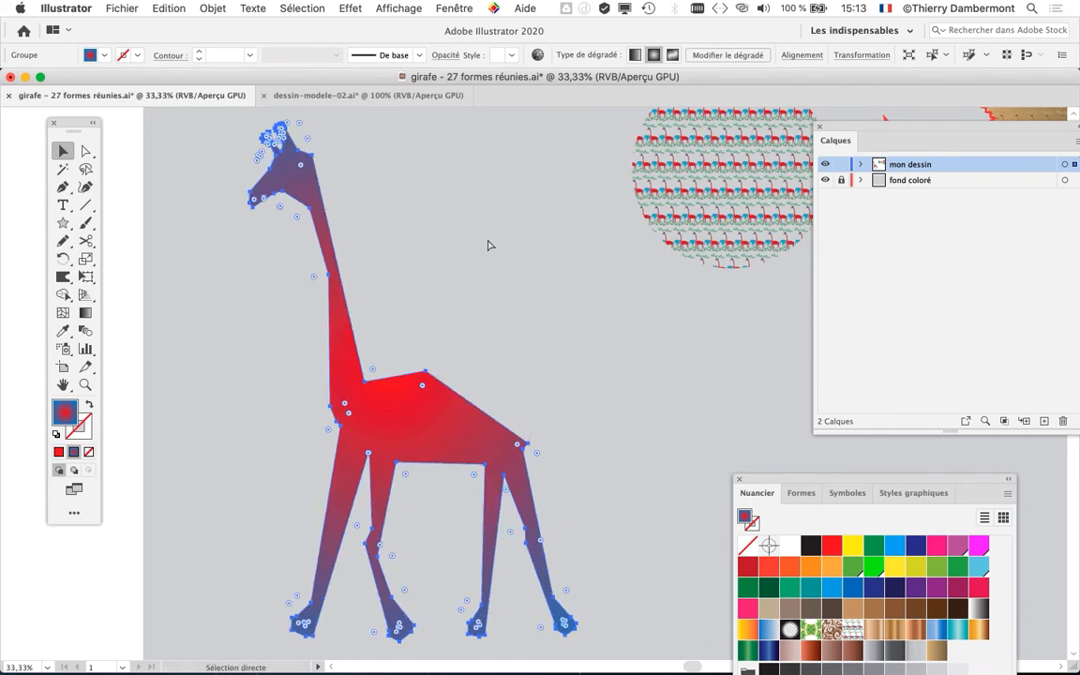
key(super+shift+z)
key(super+z)
key(super+shift+z)
key(super+z)
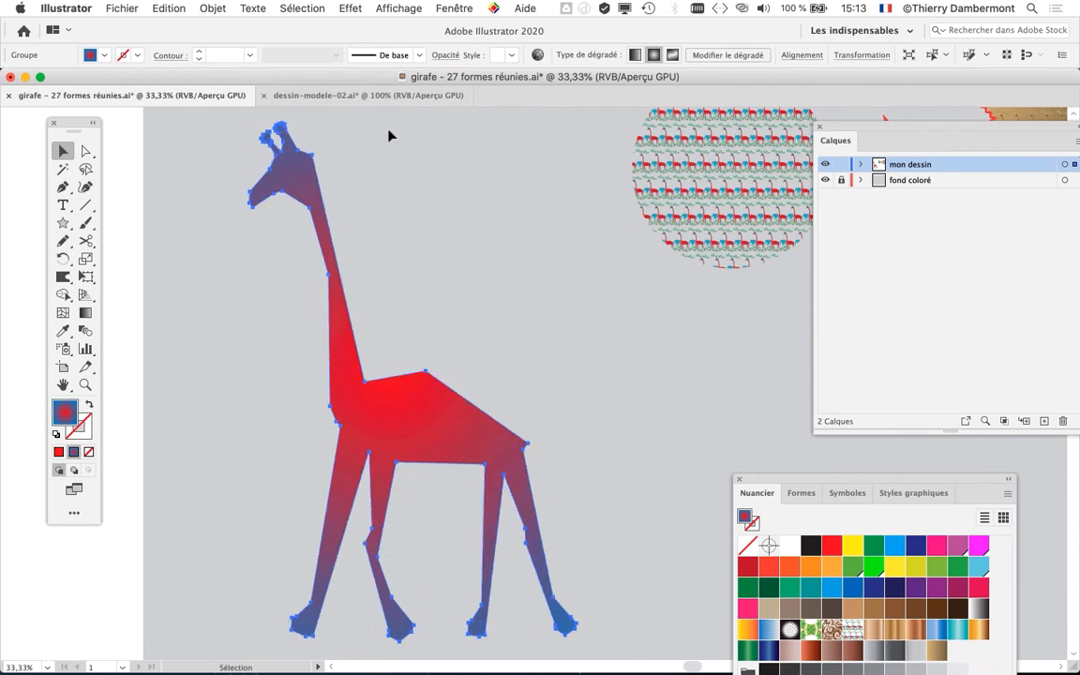
click(346, 97)
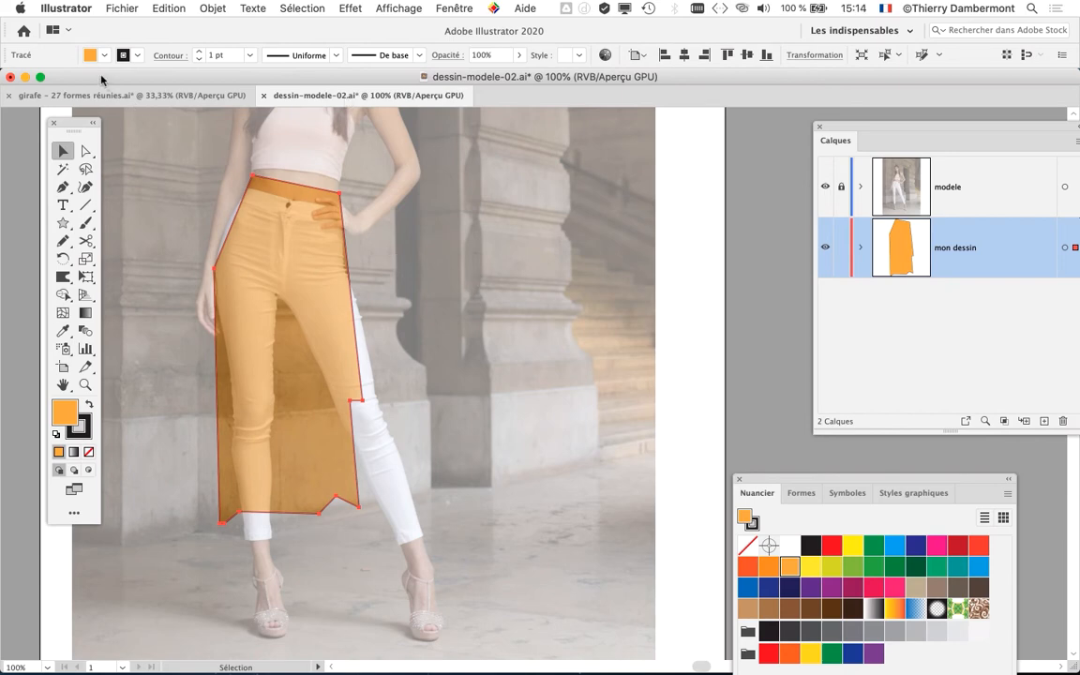
click(454, 8)
scroll(473, 188, down, 3)
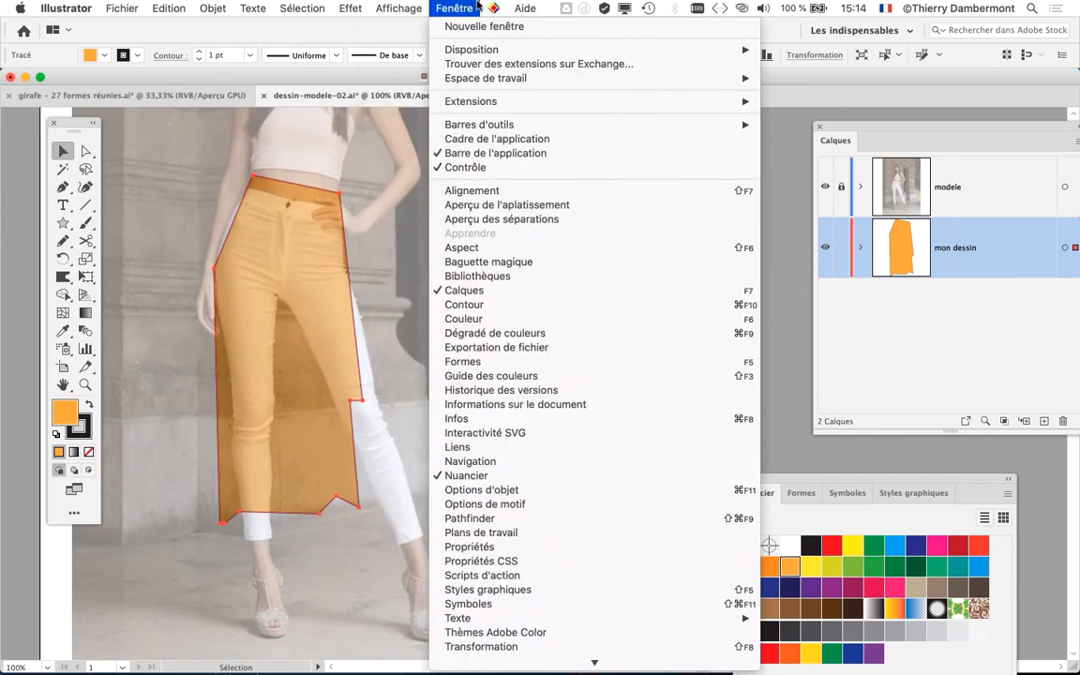
key(super+Tab)
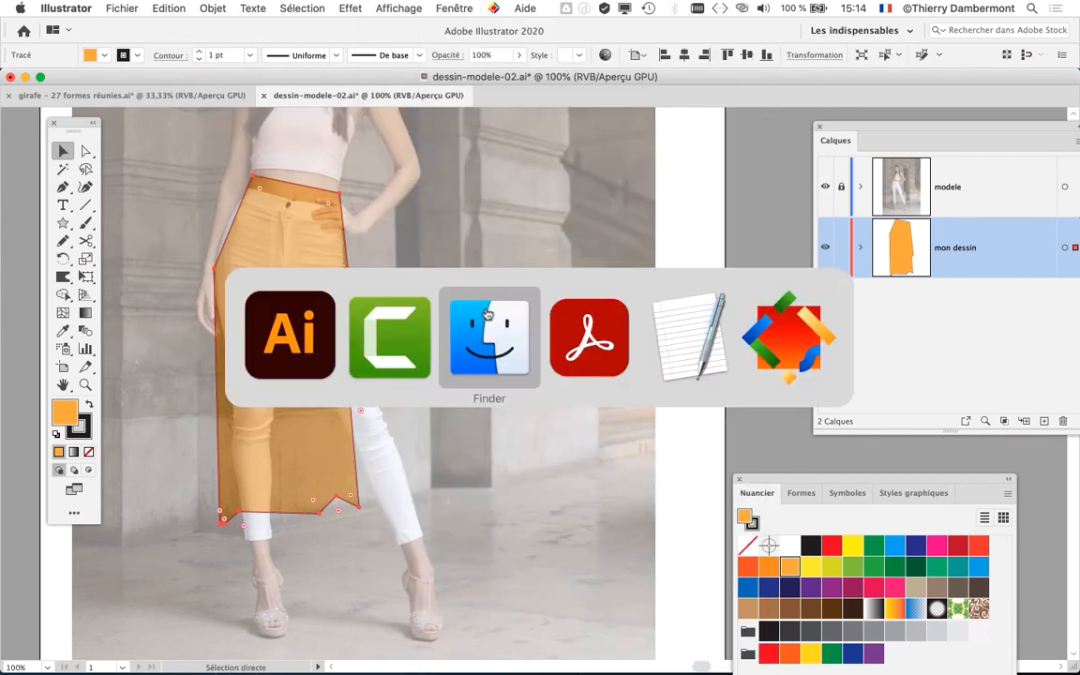
click(478, 323)
click(98, 101)
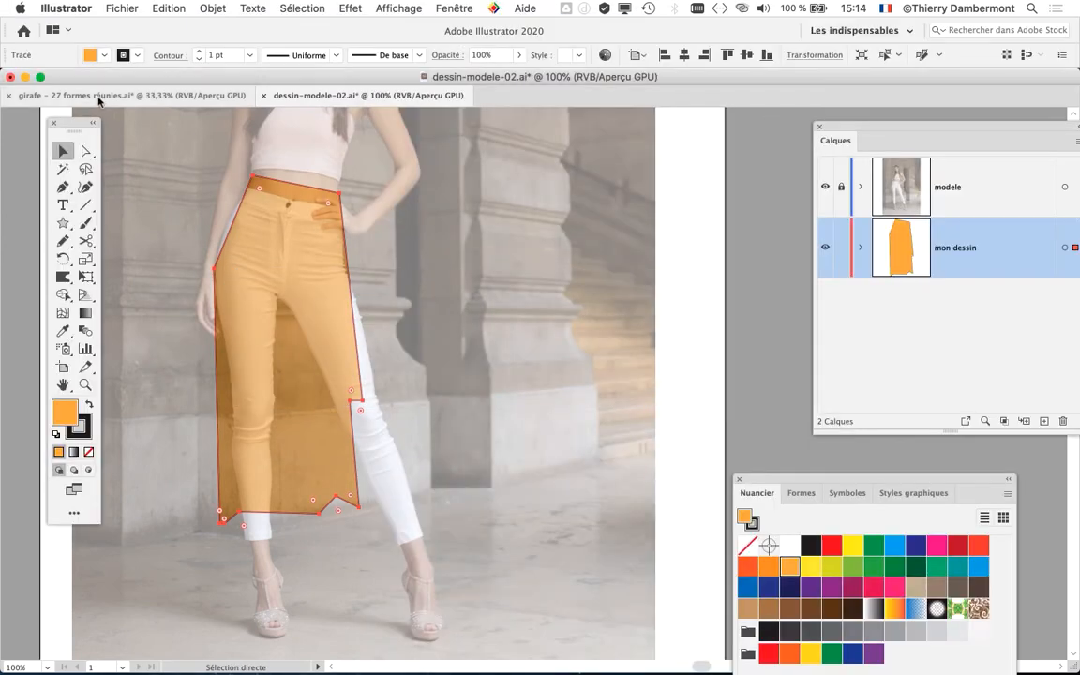
- Switch to the girafe document and select the green-outlined pentagon filled with the giraffe pattern
click(157, 102)
key(super+minus)
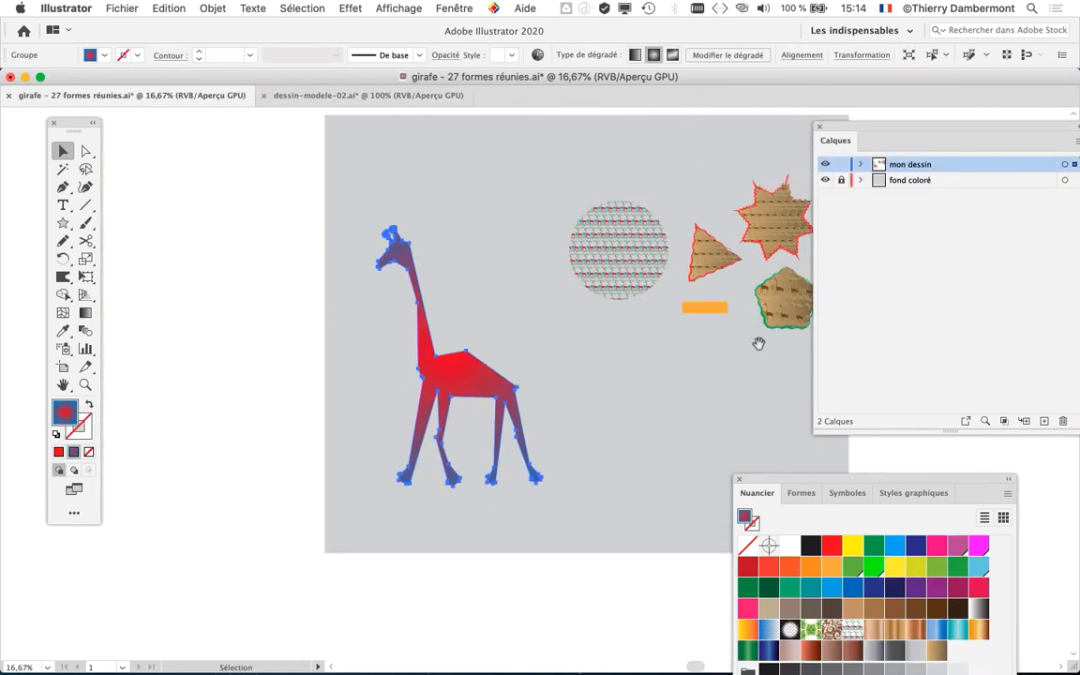
mouse_move(759, 345)
mouse_down()
mouse_move(460, 309)
mouse_move(325, 218)
mouse_up()
scroll(494, 229, up, 5)
click(286, 234)
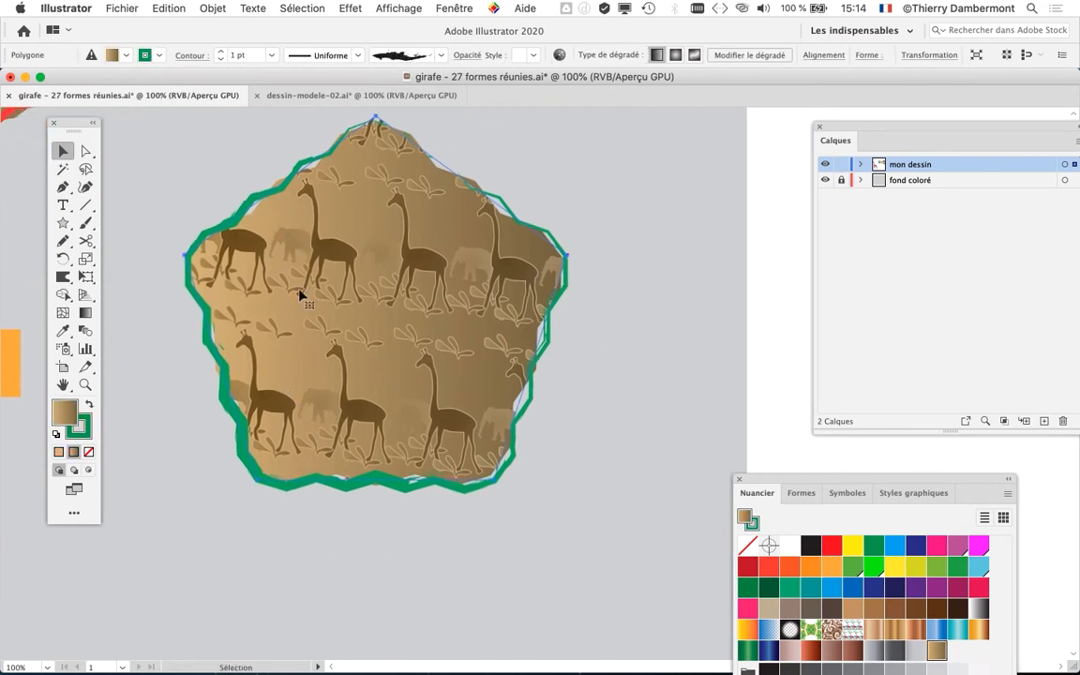
scroll(302, 298, down, 3)
drag(252, 325, 826, 477)
drag(398, 377, 505, 284)
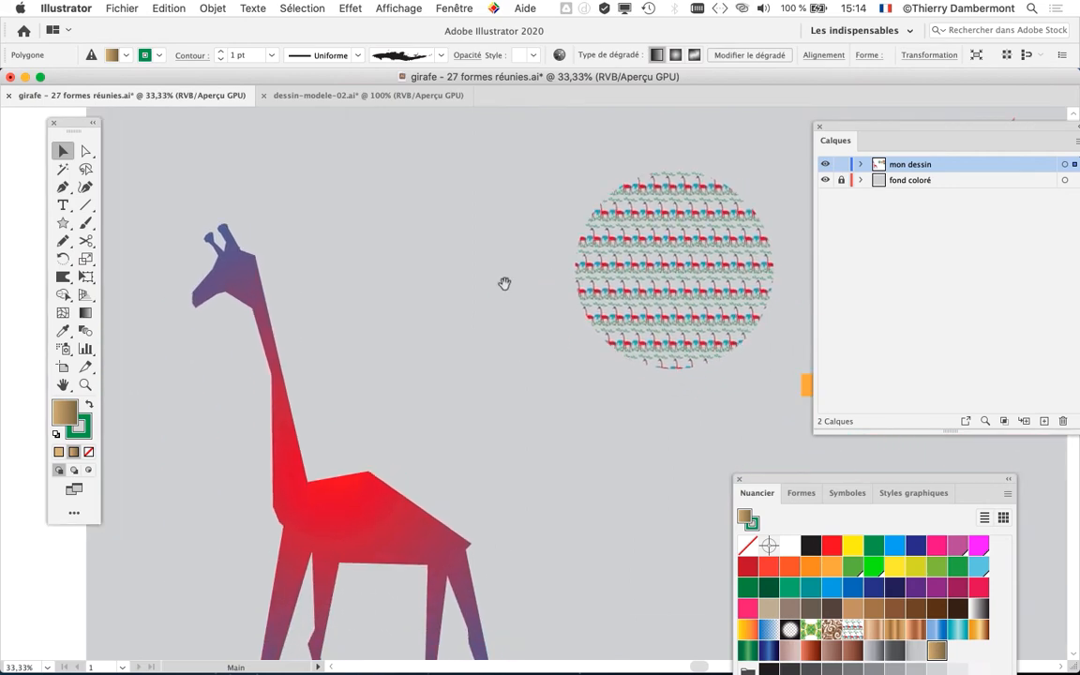
- Save the document under the new name "girafe - 28 formes réunies.ai" in Illustrator 2020 format with the default options
click(124, 5)
click(192, 140)
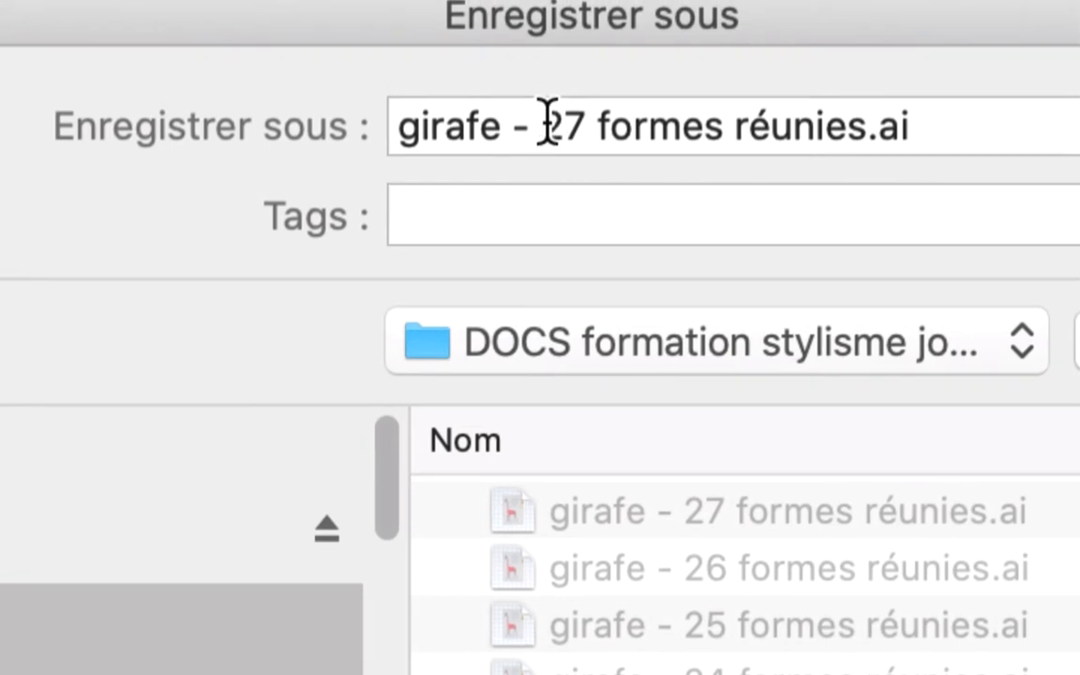
drag(389, 70, 424, 85)
text(8)
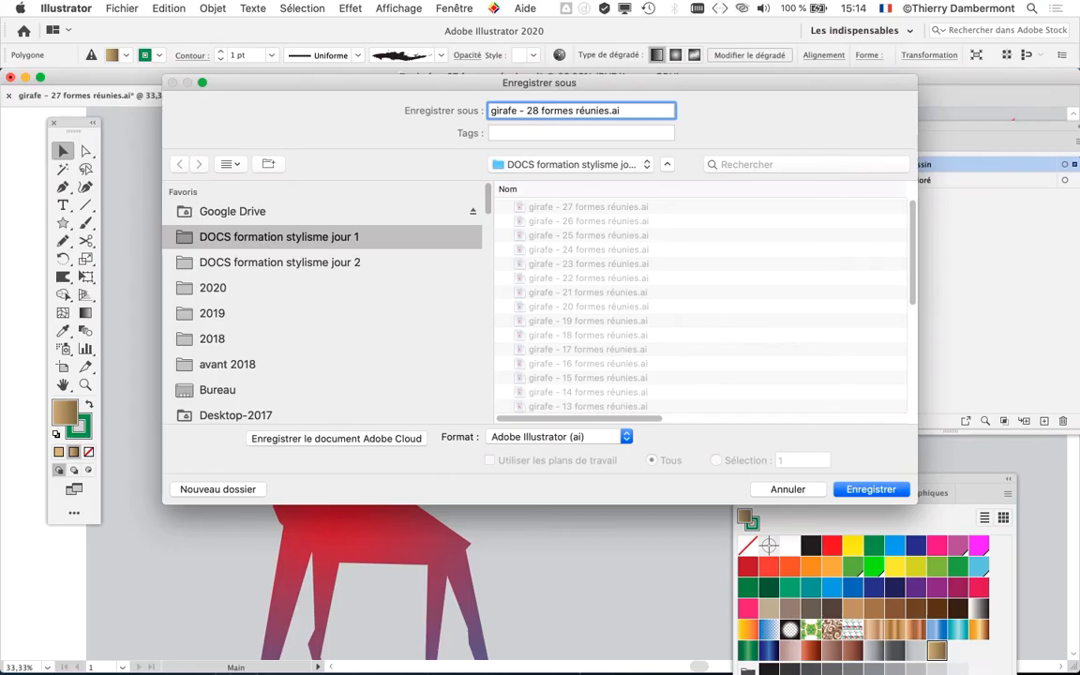
key(Return)
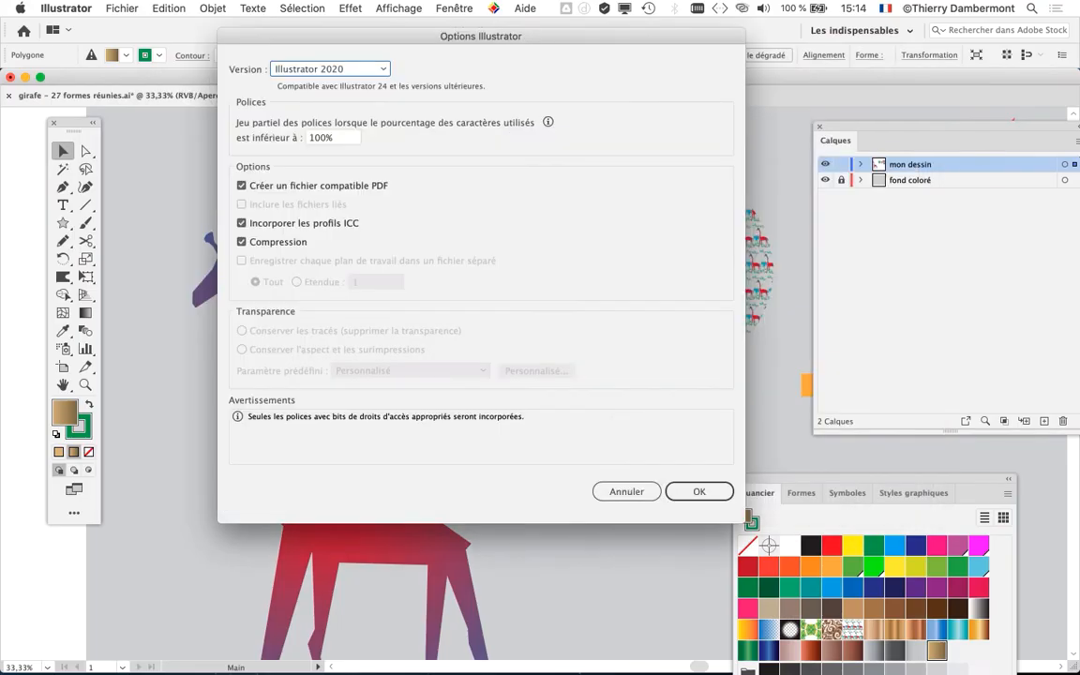
key(Return)
- Select the giraffe-patterned triangle and the green-outlined pentagon together
scroll(375, 374, right, 10)
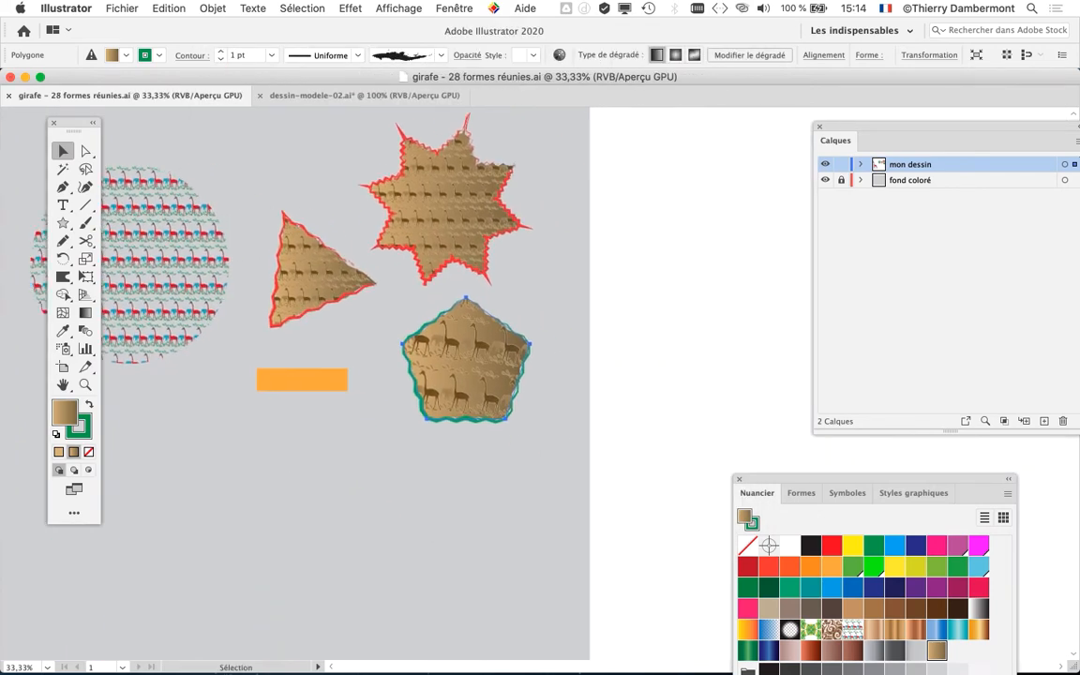
scroll(435, 430, up, 2)
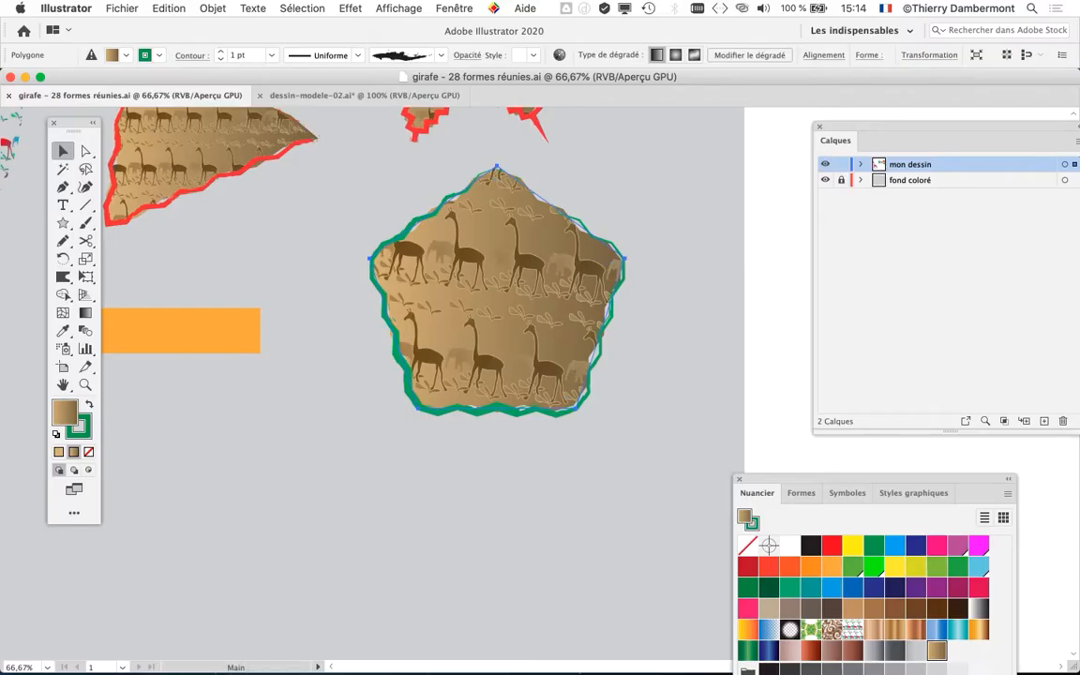
drag(435, 240, 603, 387)
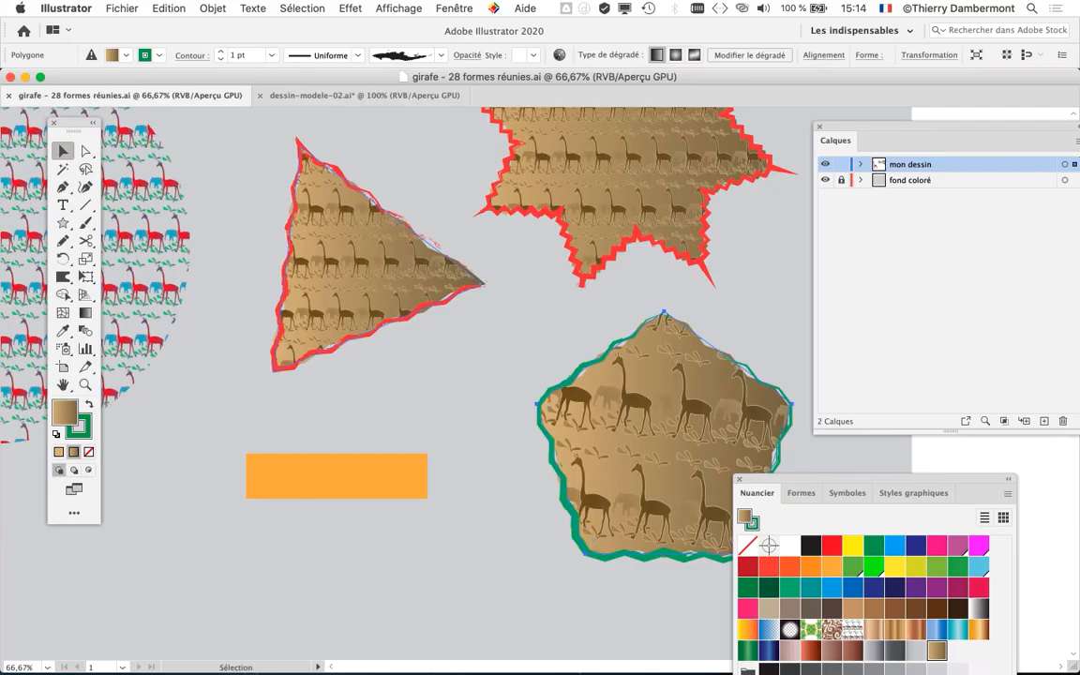
drag(377, 272, 312, 286)
key(super+grave)
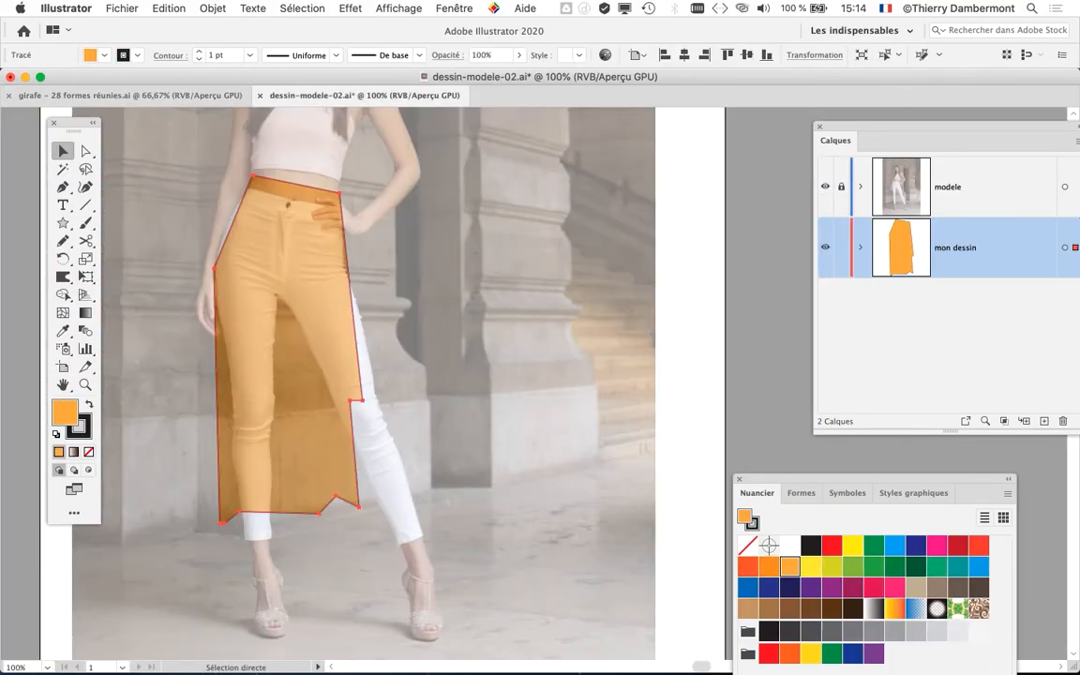
key(super+grave)
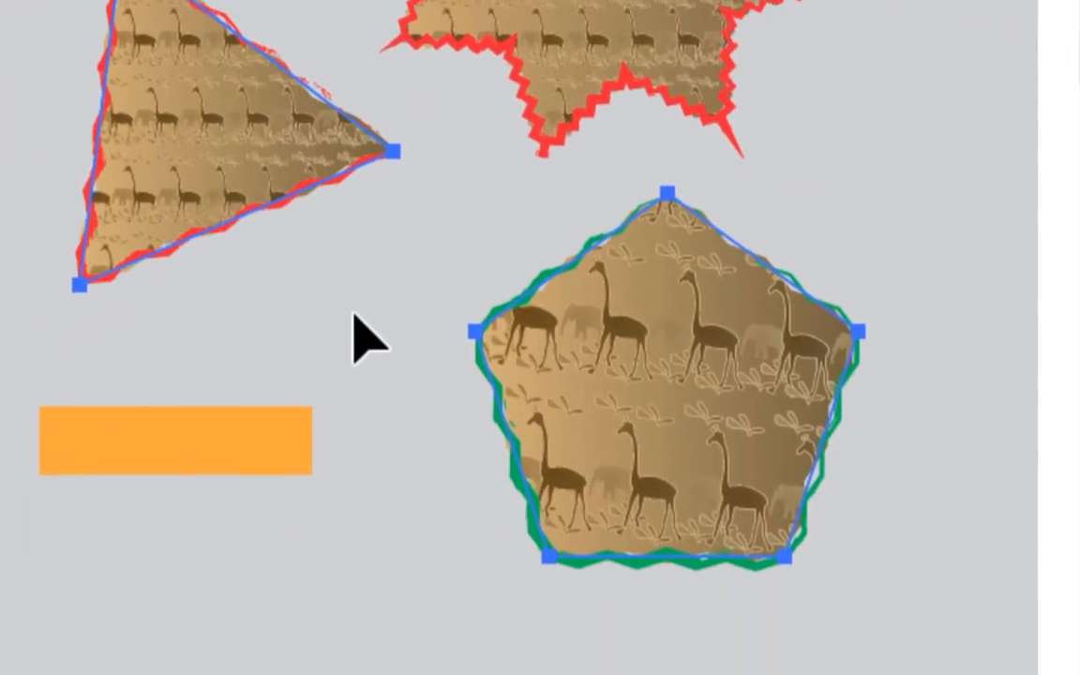
click(391, 450)
click(302, 308)
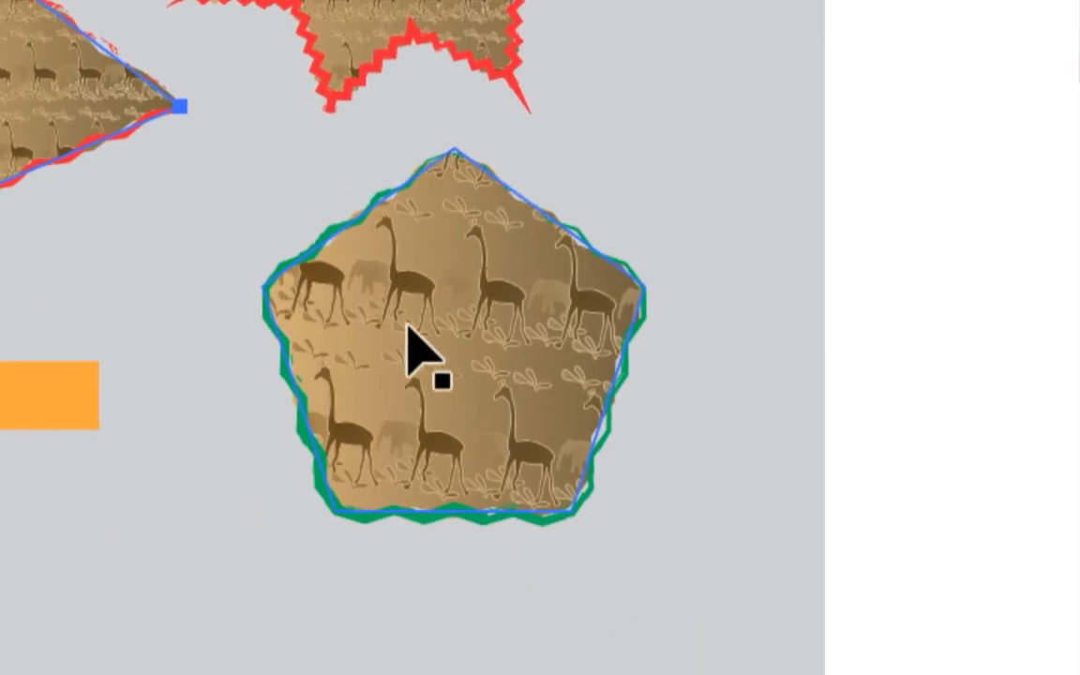
shift+click(676, 511)
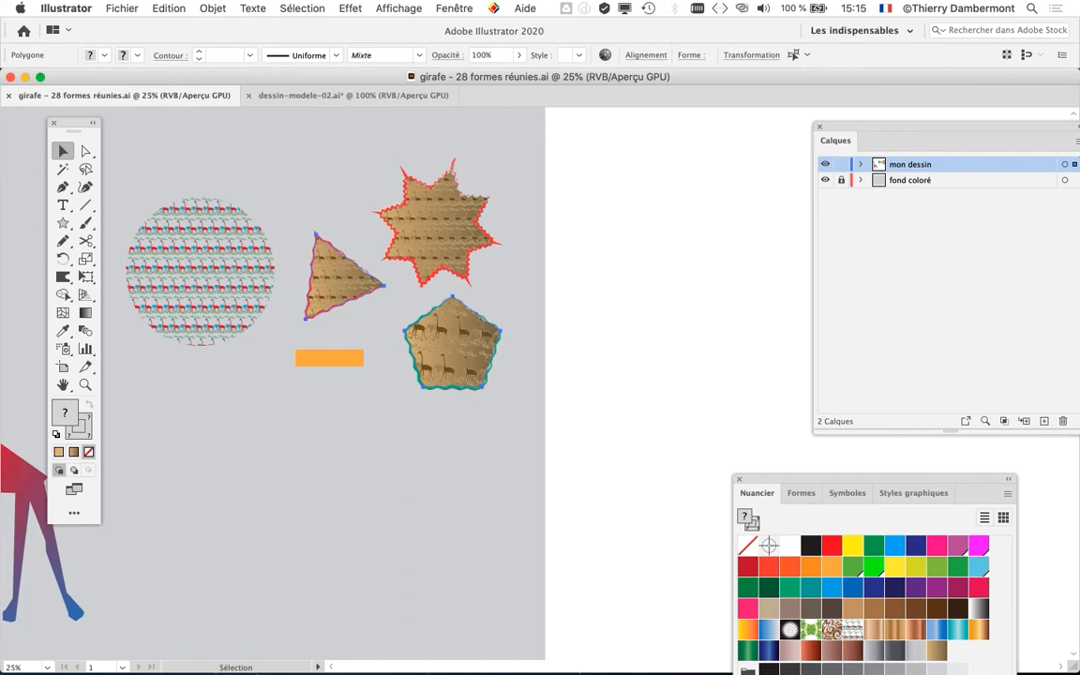
- Display the graphic styles as a compact floating panel beside the patterned shapes
click(454, 7)
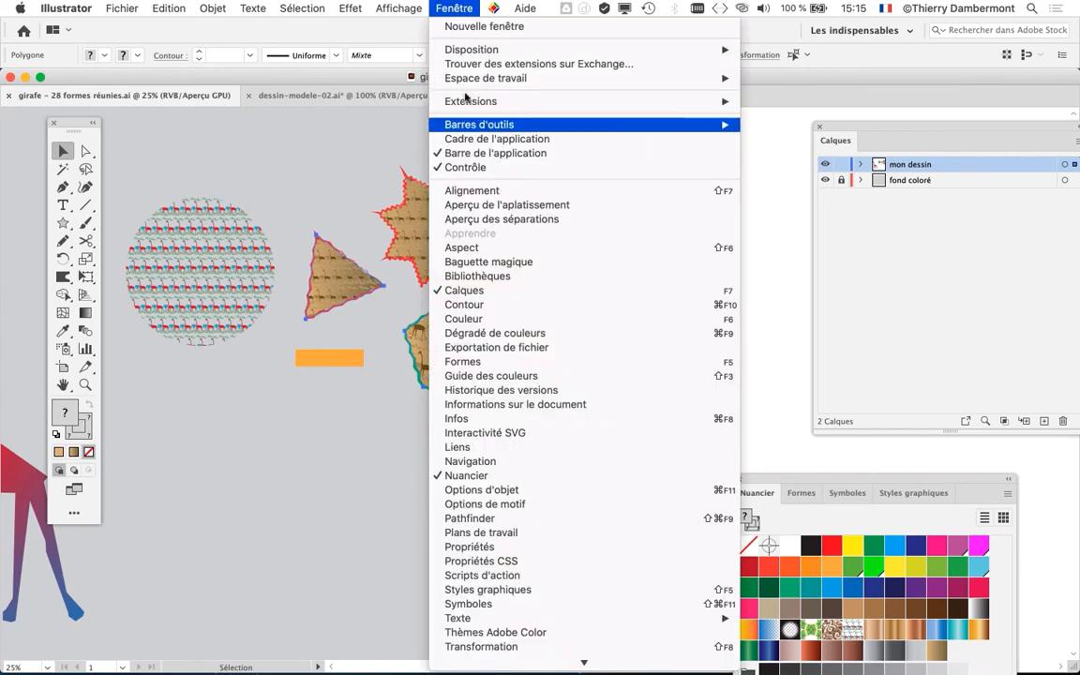
click(542, 589)
drag(738, 479, 558, 149)
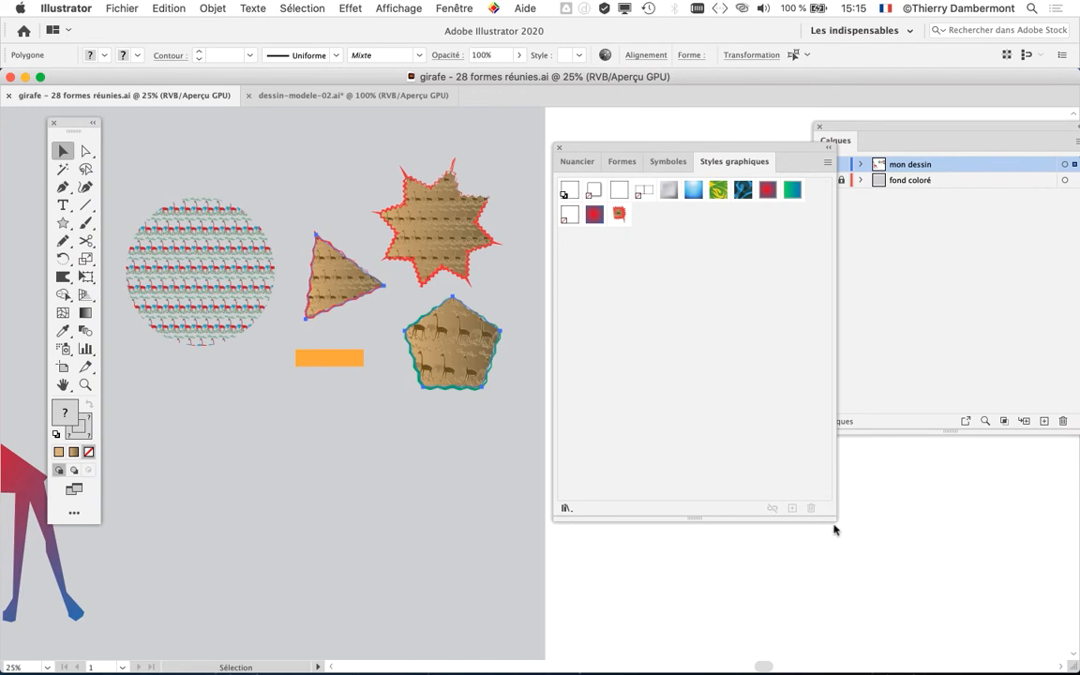
drag(831, 519, 750, 295)
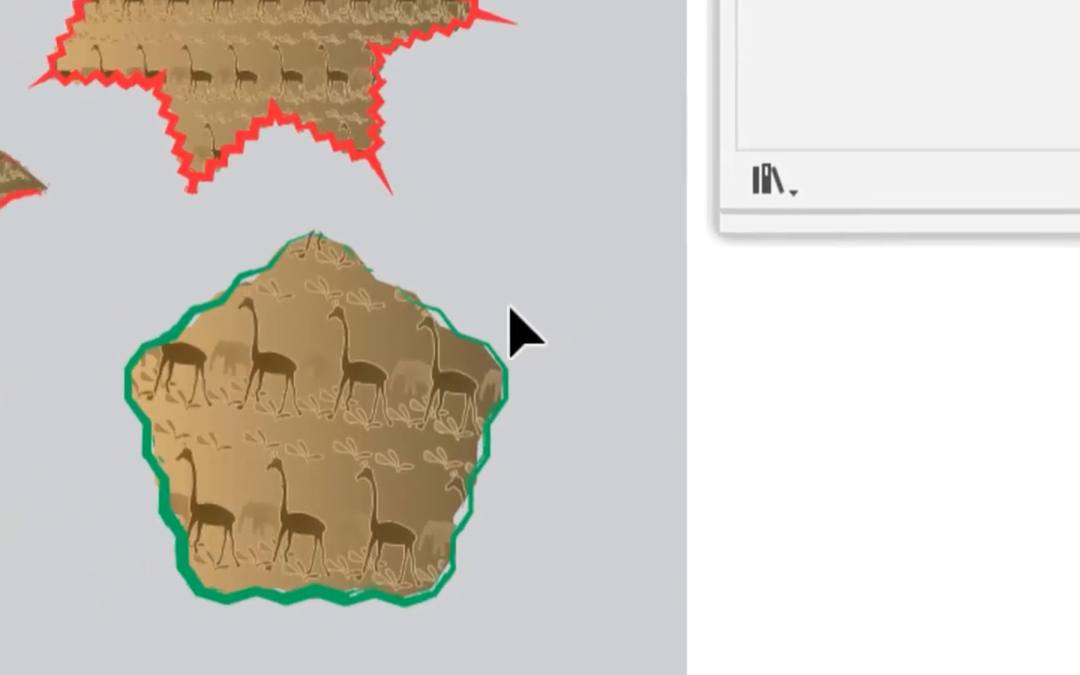
- Save the green-outlined pentagon's appearance as a new graphic style
click(477, 347)
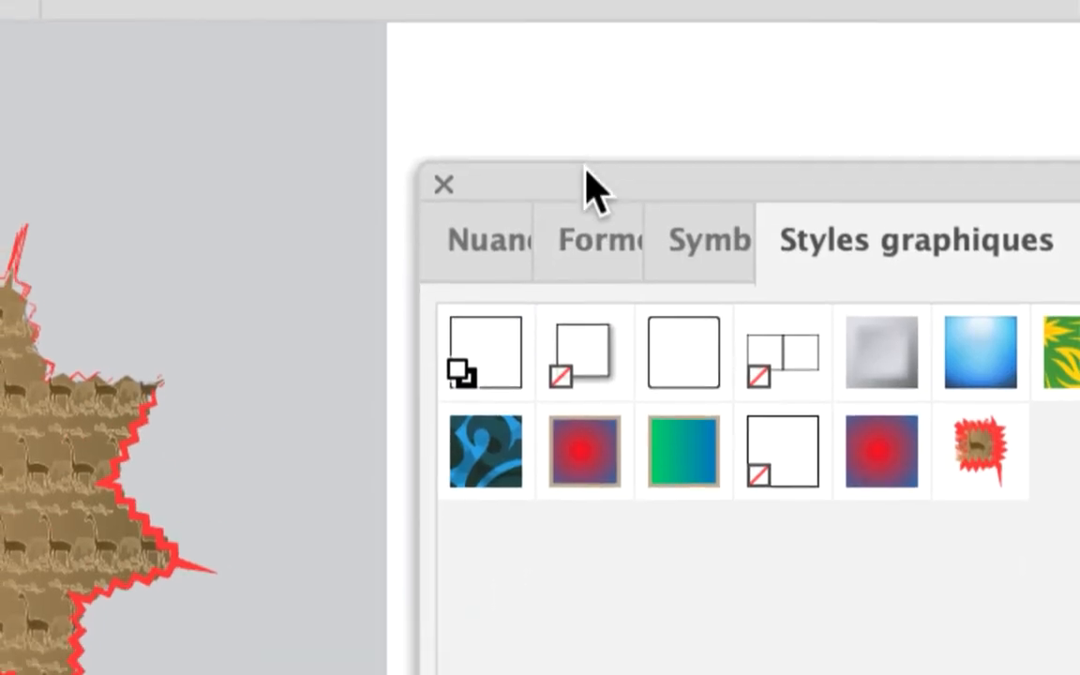
drag(586, 169, 494, 381)
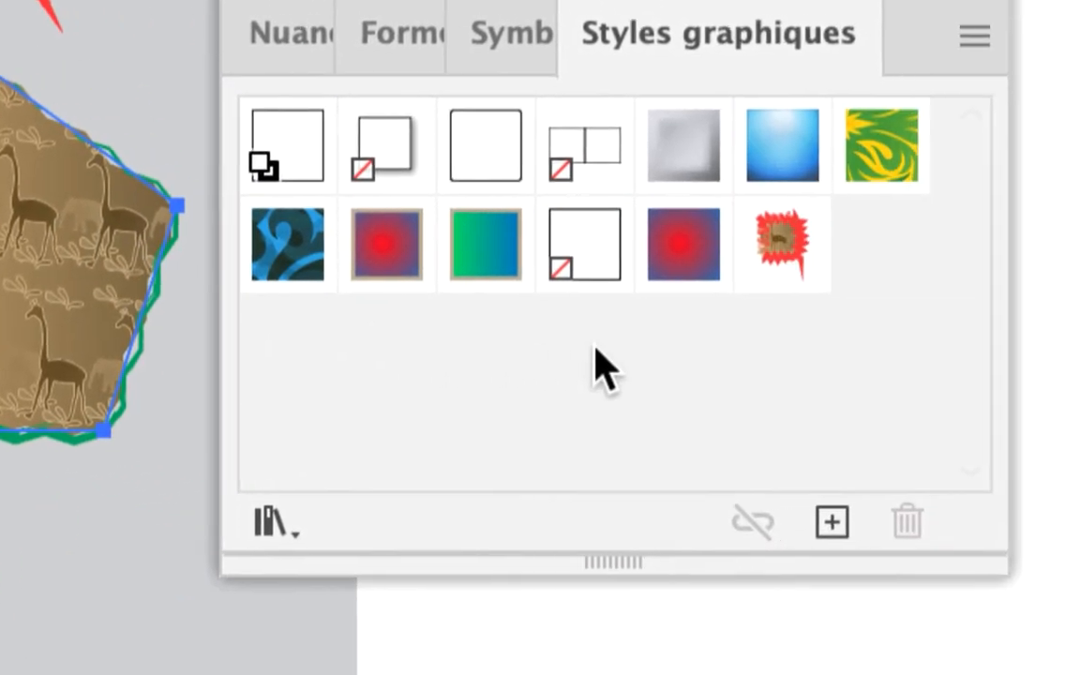
click(832, 522)
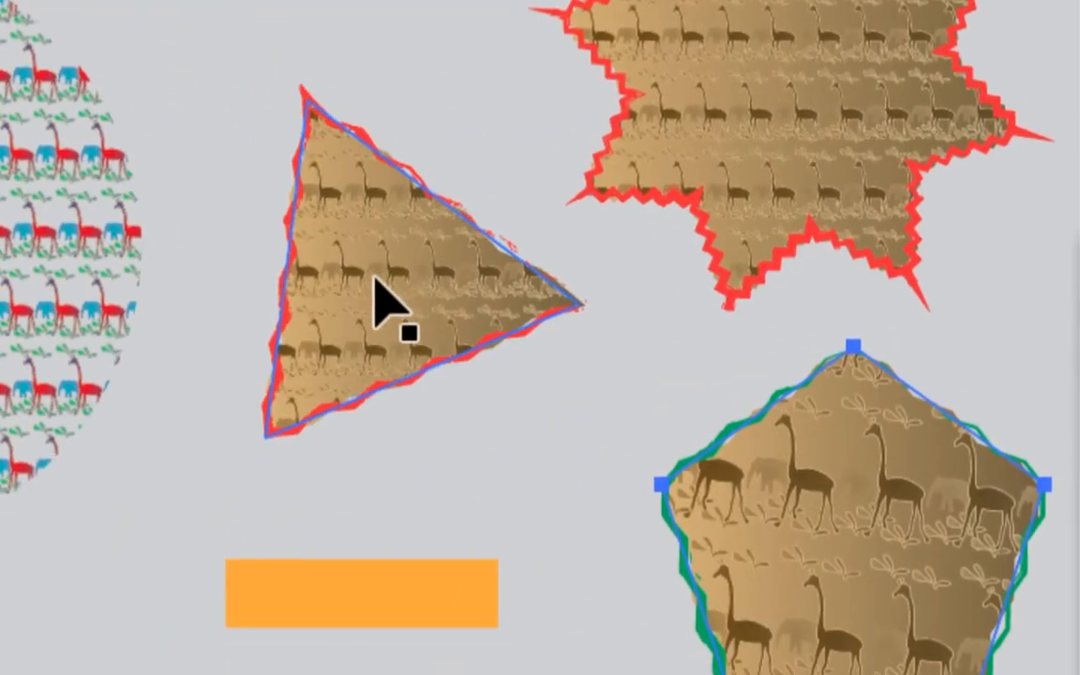
- Clear the current selection and reselect the red-outlined triangle together with the green-outlined pentagon
click(385, 302)
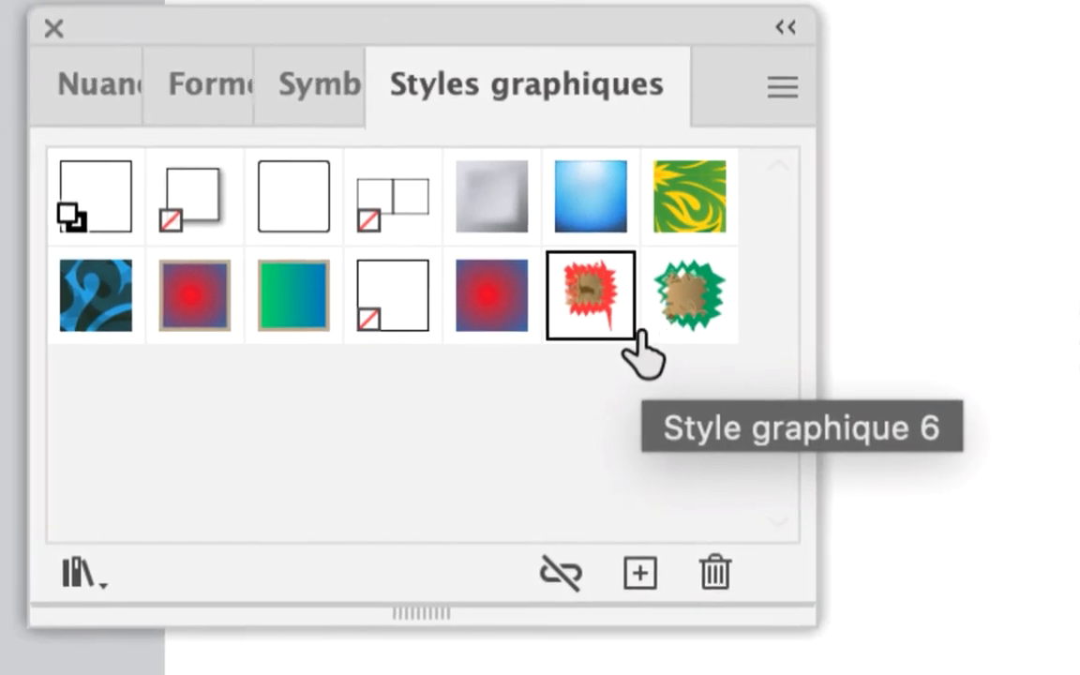
click(388, 312)
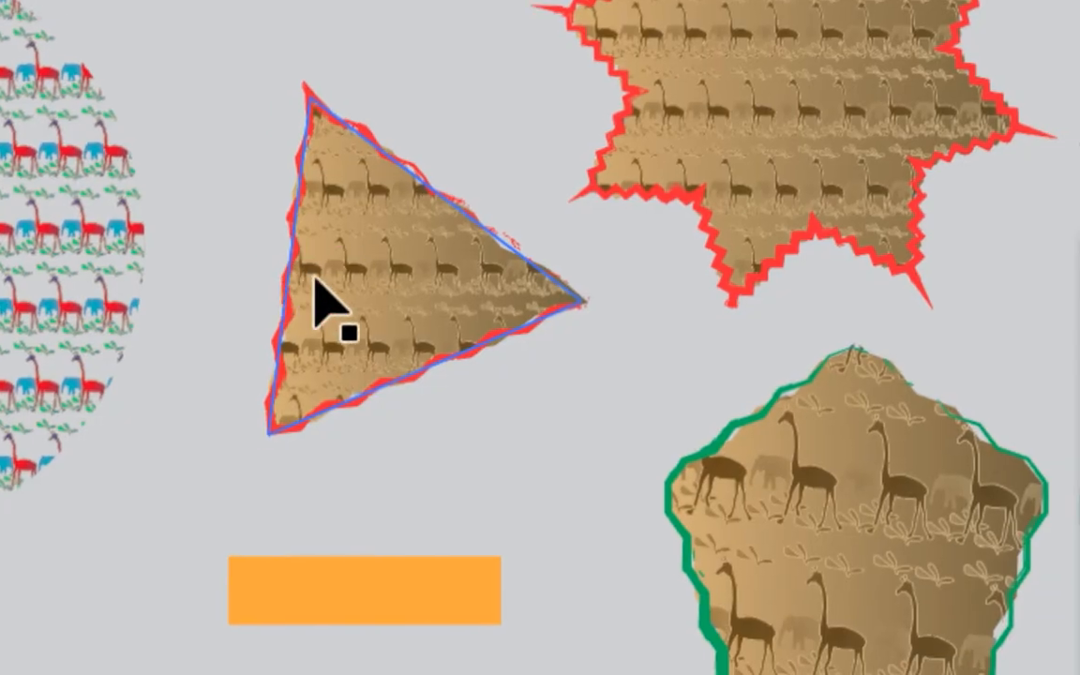
click(319, 281)
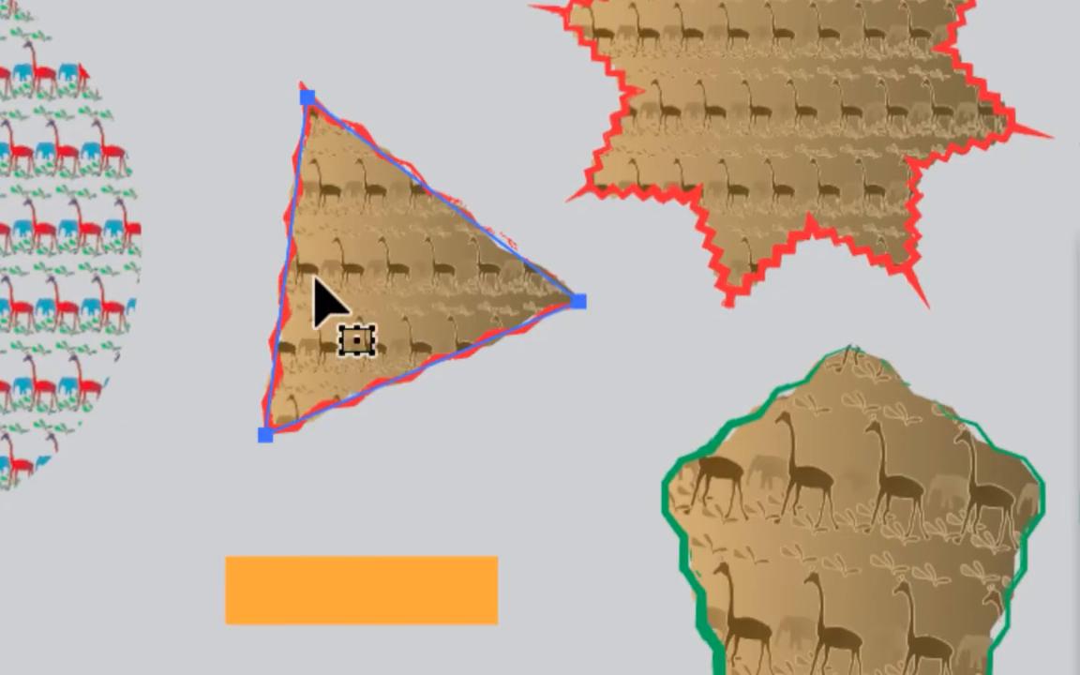
shift+click(413, 332)
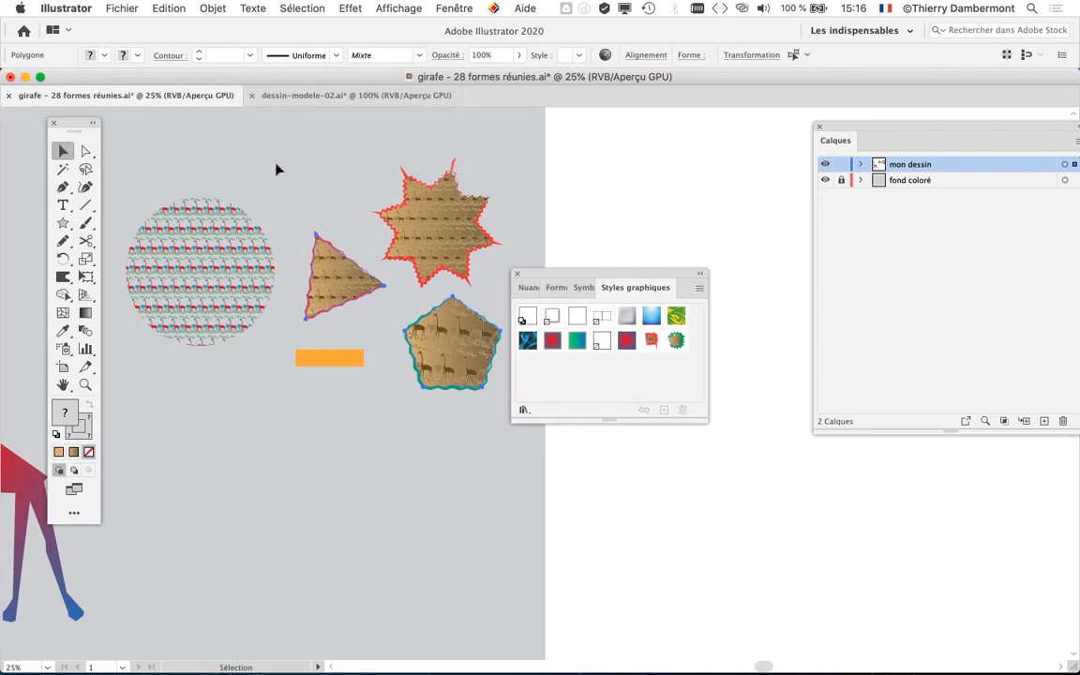
key(a)
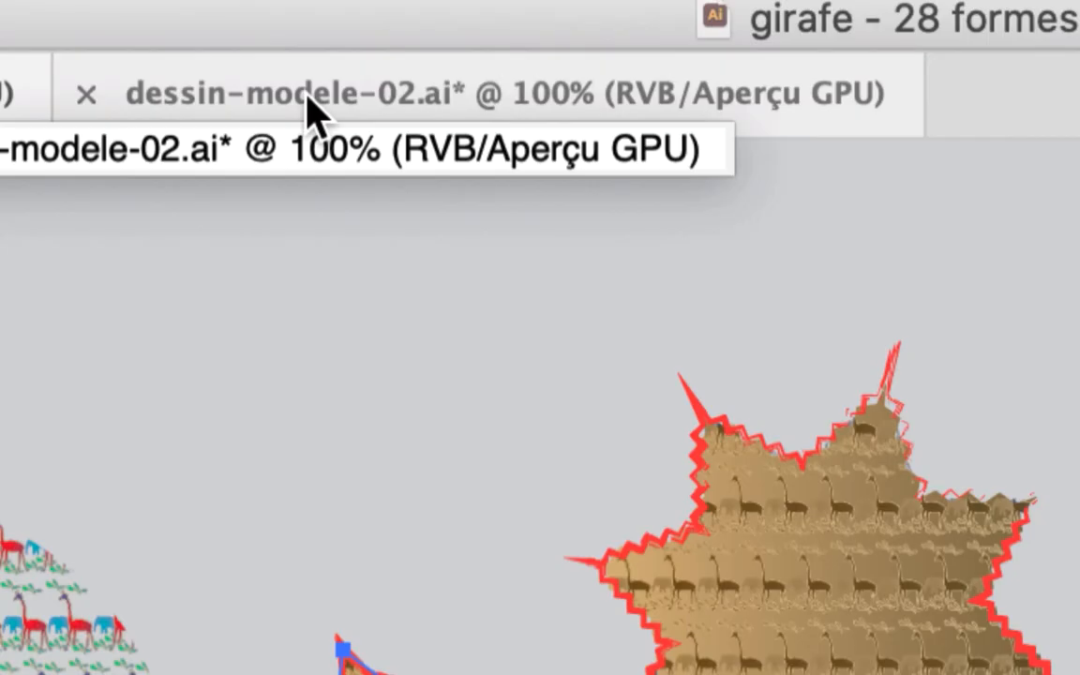
- Paste the giraffe-patterned triangle and pentagon into the dessin-modele-02.ai document, in the empty area beside the artboard
click(309, 107)
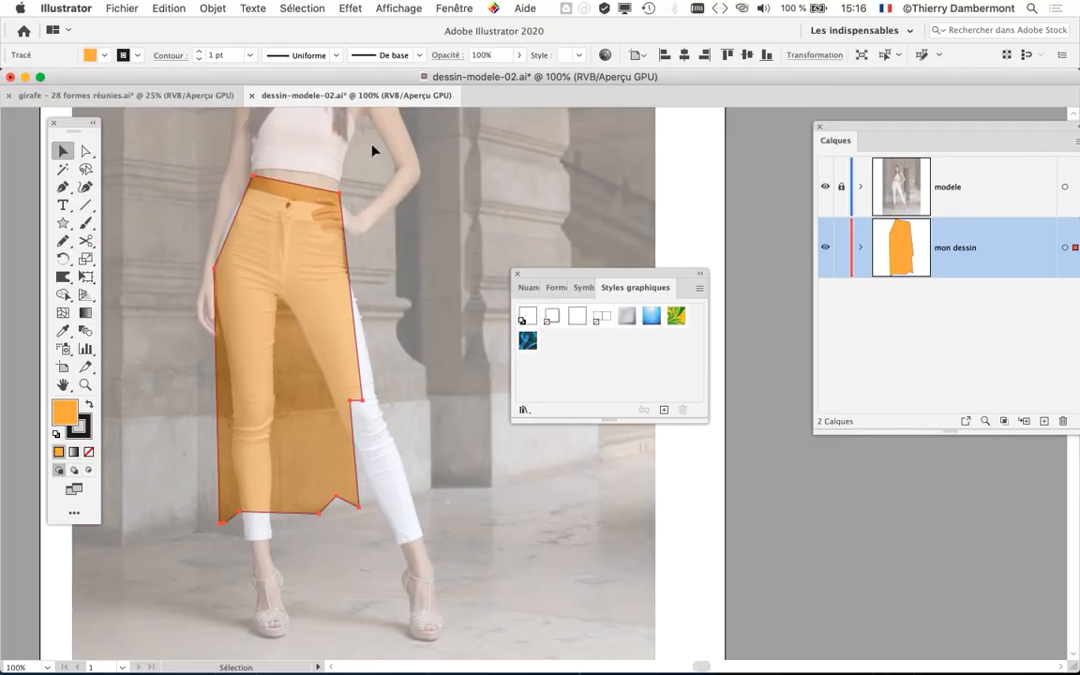
drag(473, 366, 2, 393)
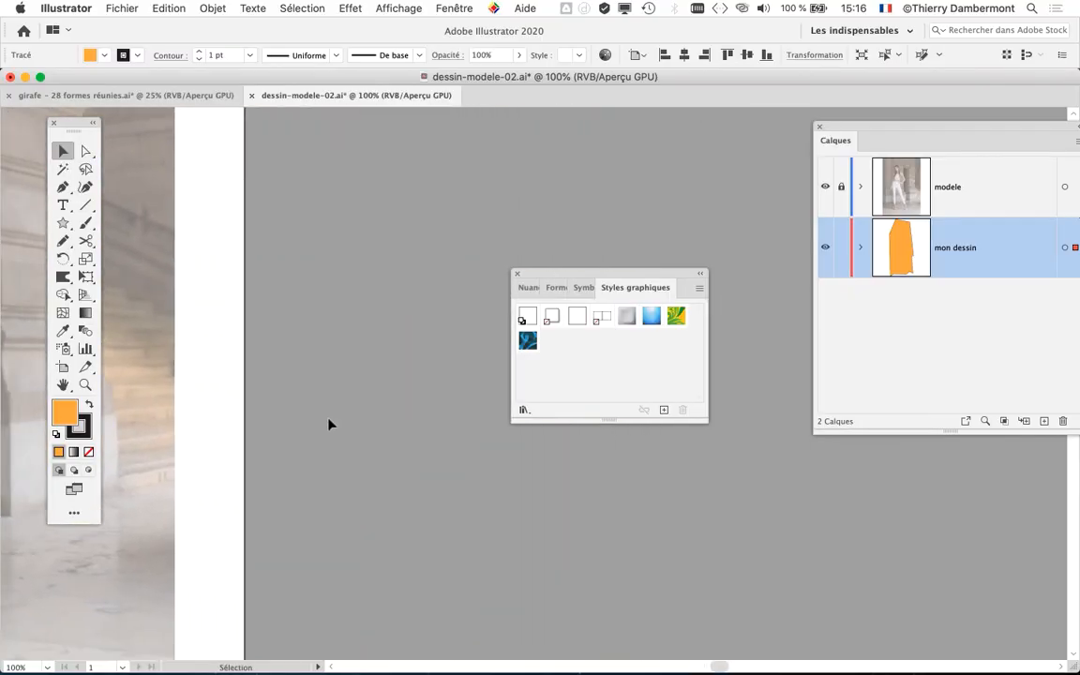
key(super+minus)
key(super+minus)
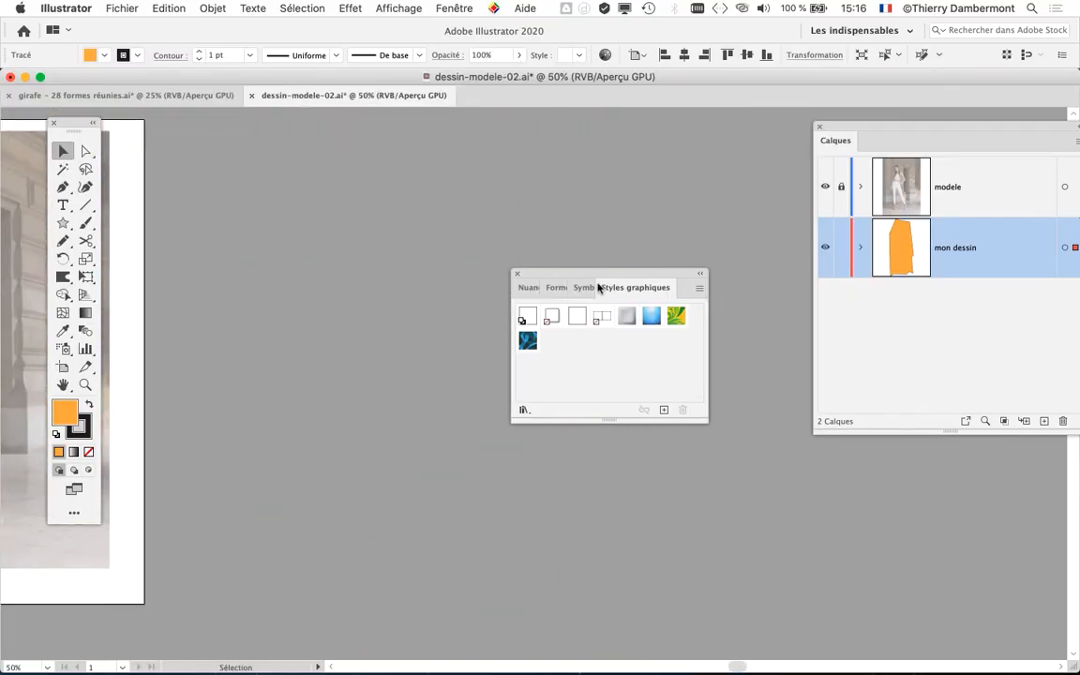
drag(568, 272, 695, 150)
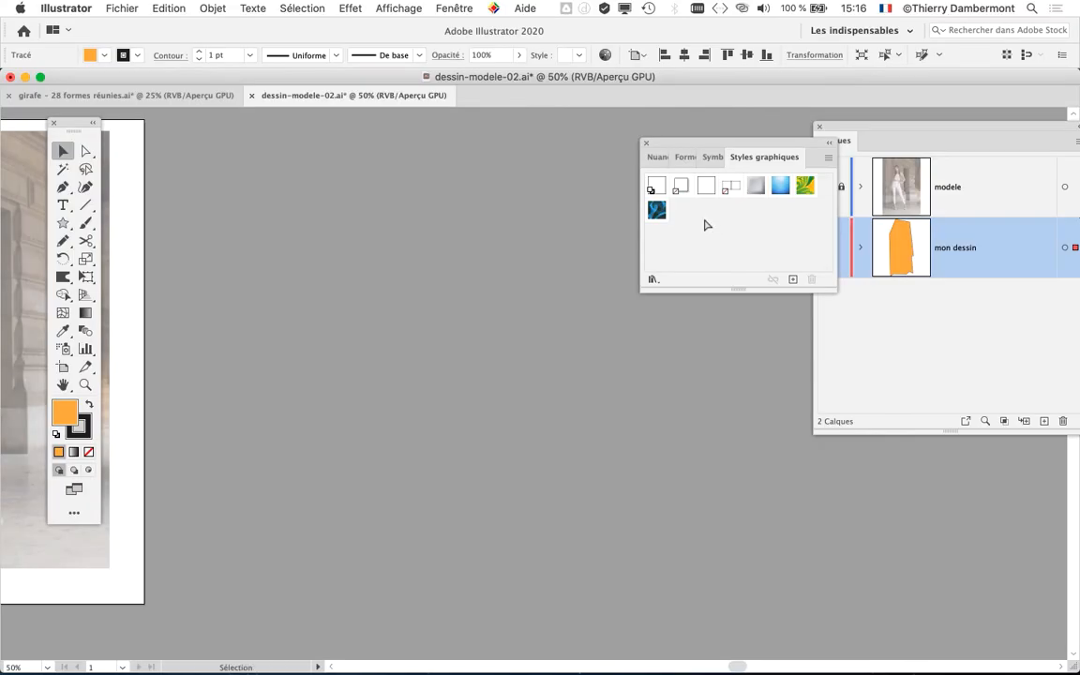
key(super+v)
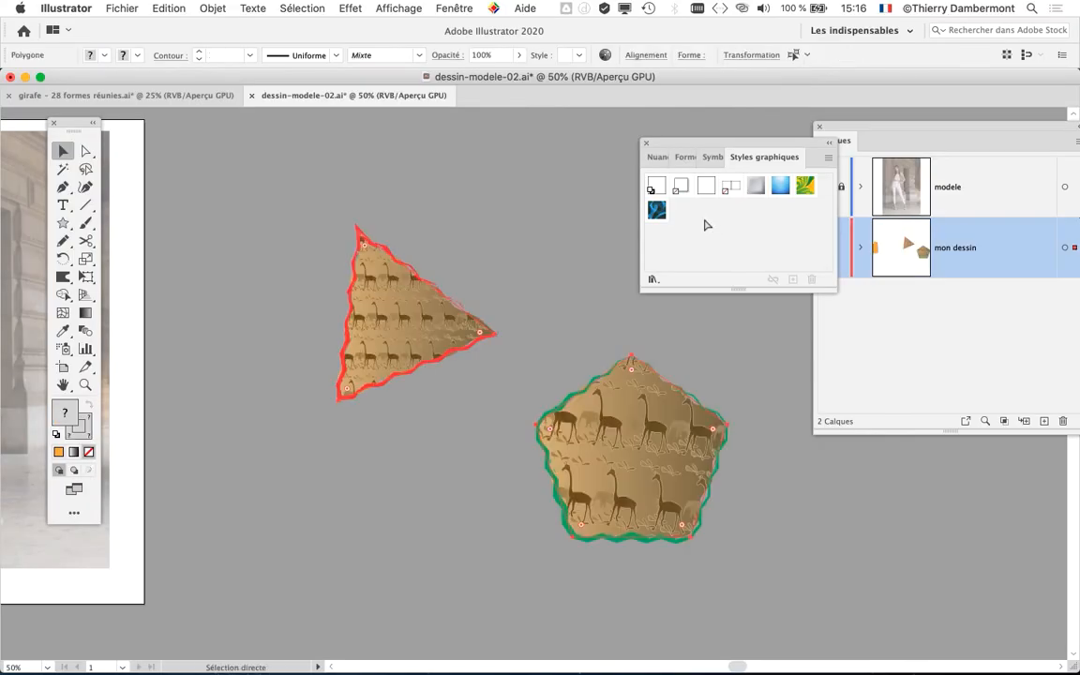
click(563, 322)
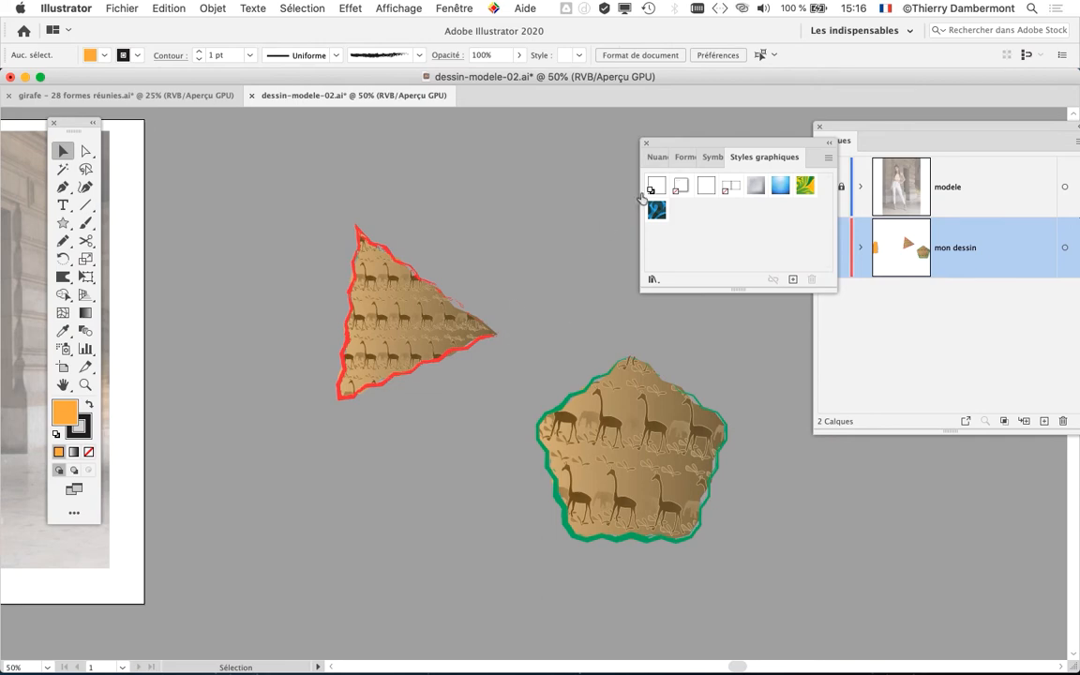
- Examine the model document's swatches, including the pattern and gradient brought in by the pasted shapes, and undo the paste
click(454, 8)
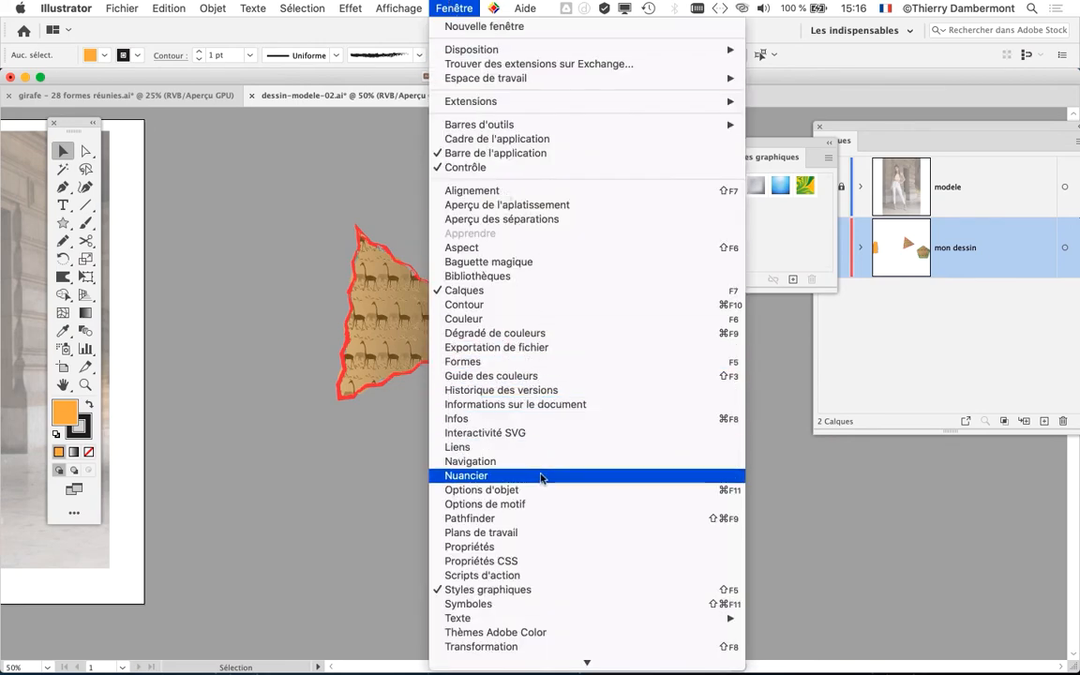
click(545, 475)
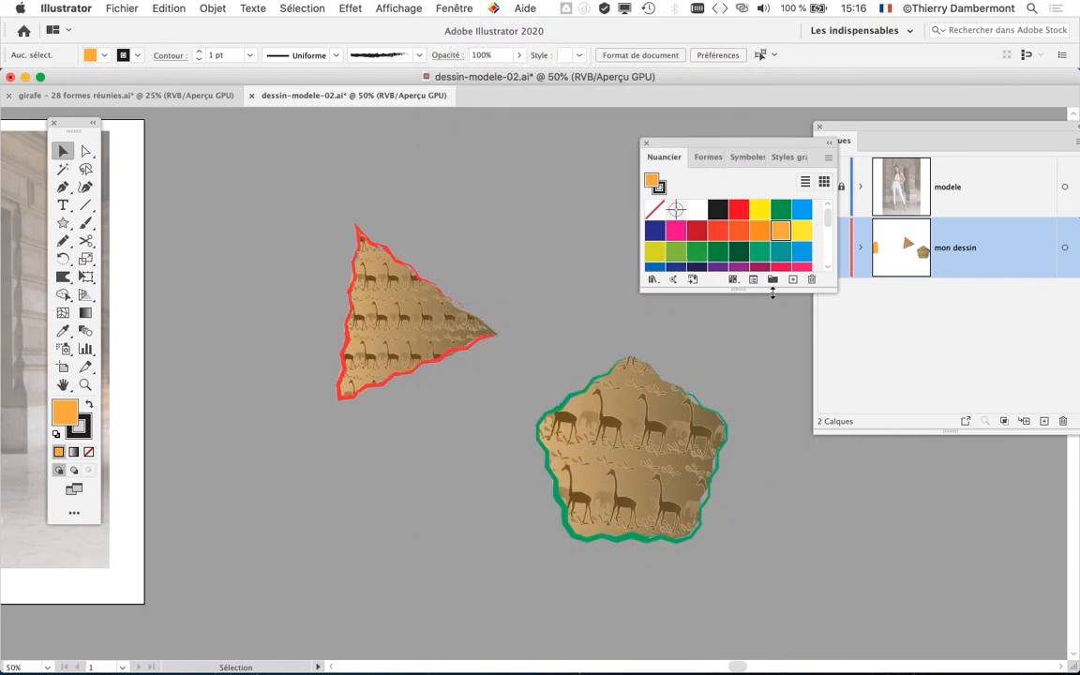
drag(772, 292, 783, 480)
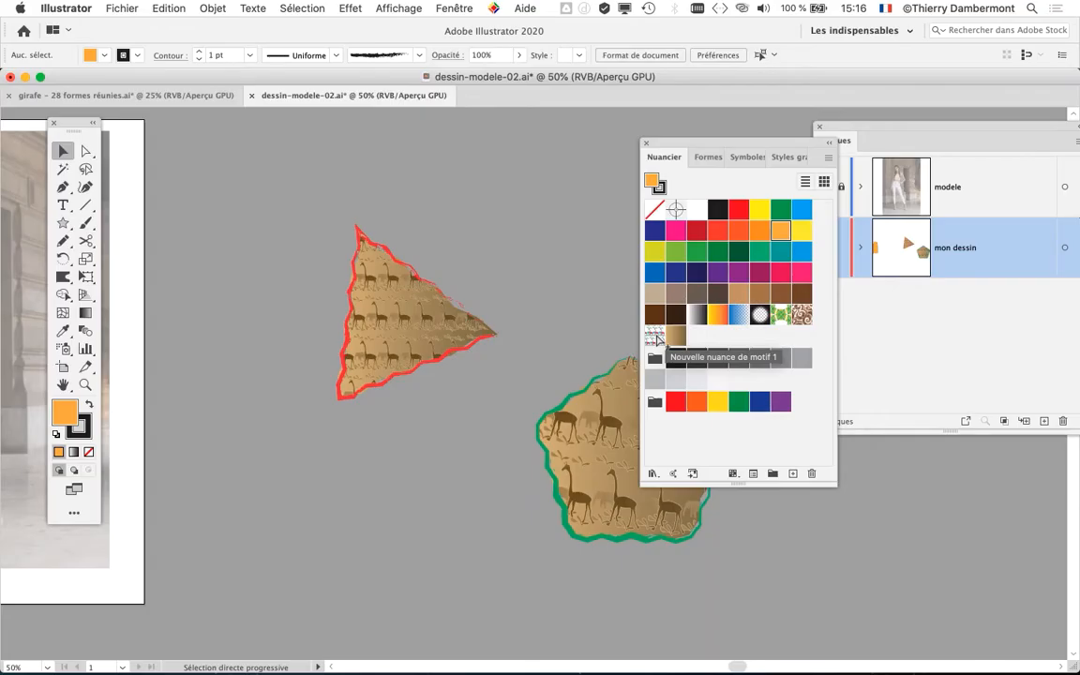
drag(675, 145, 807, 153)
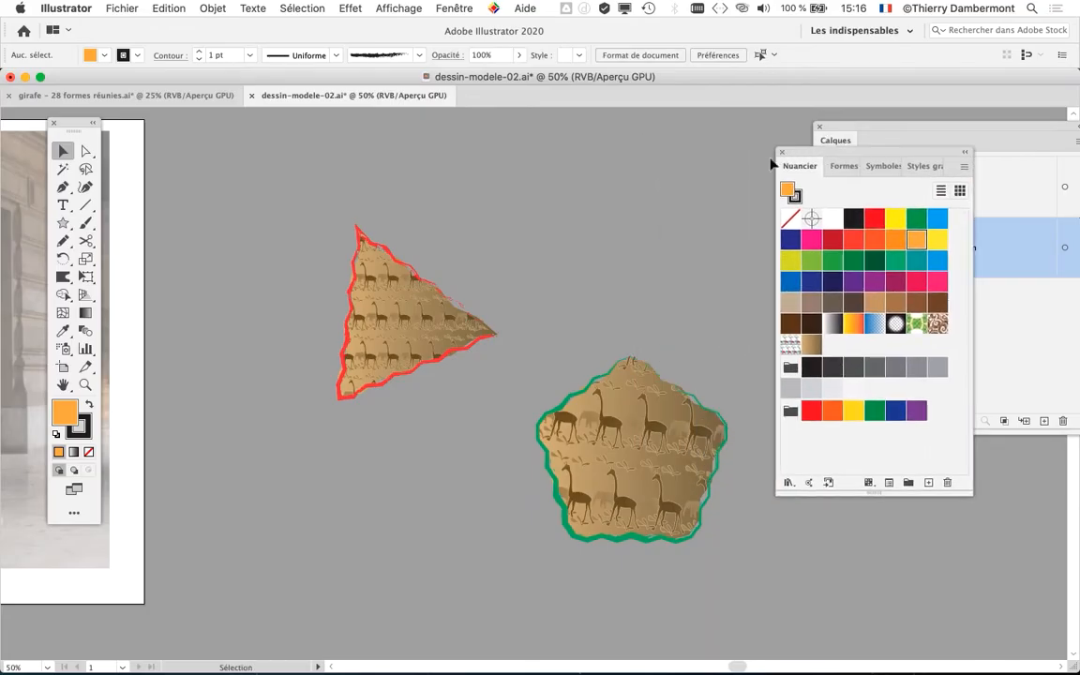
key(super+z)
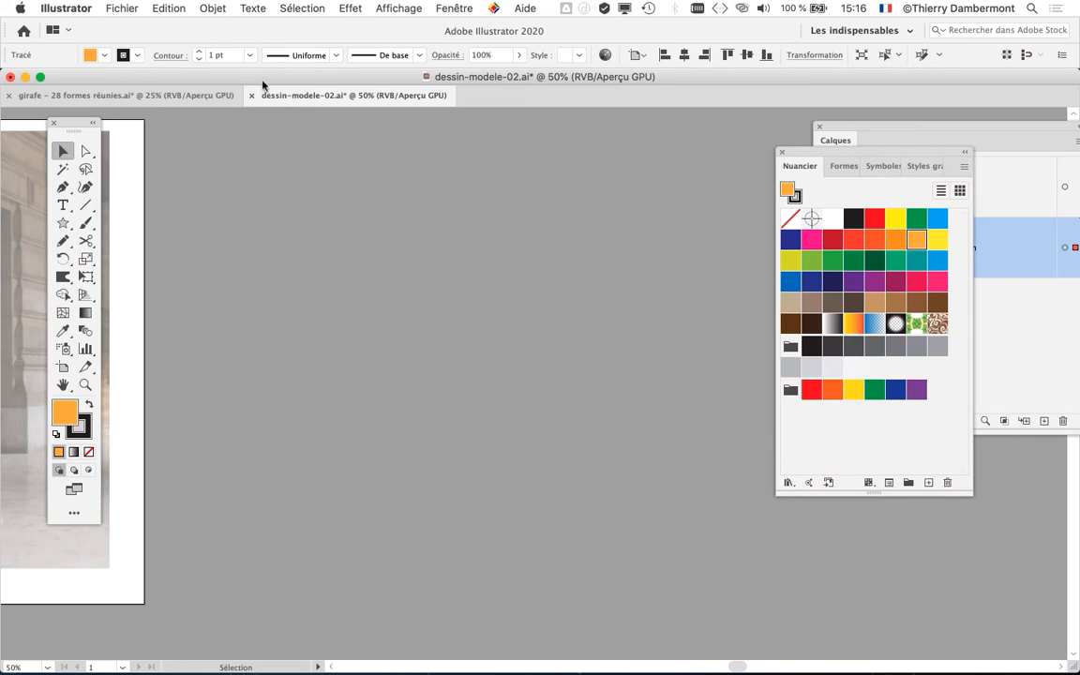
- Return to the giraffe document and copy only the red-outlined triangle
click(197, 95)
scroll(335, 251, up, 3)
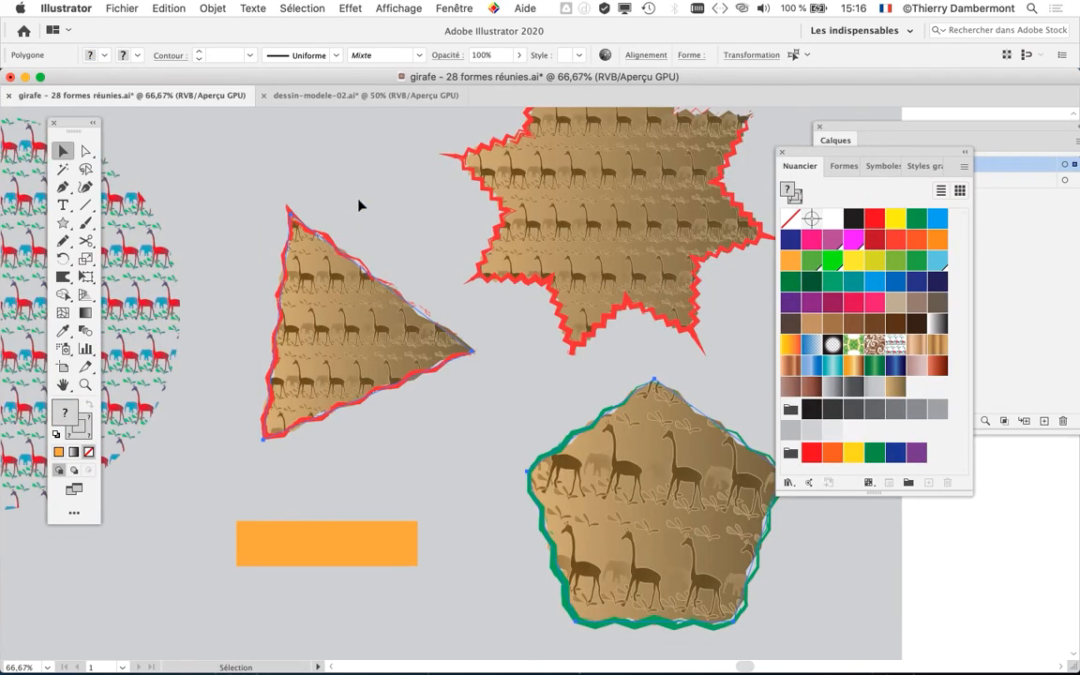
click(342, 300)
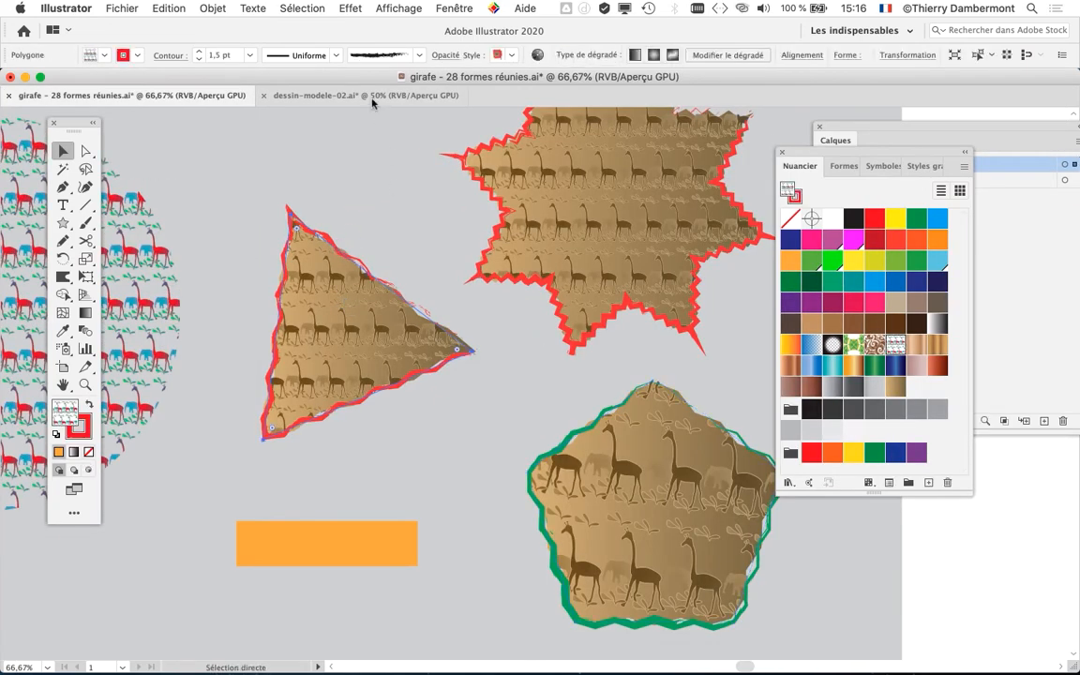
- In the model document, separate the graphic styles from the swatches, brushes and symbols group as their own floating panel
click(373, 100)
drag(819, 162, 522, 278)
drag(630, 284, 335, 170)
drag(566, 262, 923, 526)
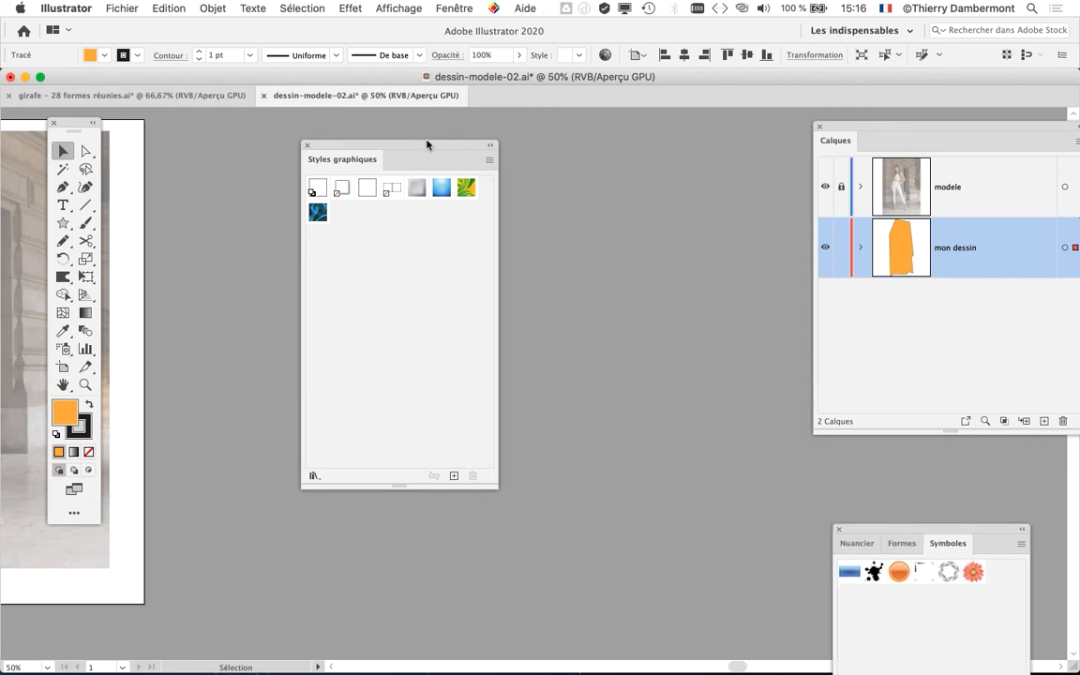
drag(415, 147, 315, 142)
- Paste the red-outlined triangle, copy the green-outlined pentagon from the giraffe document, and paste it just above the triangle
key(super+v)
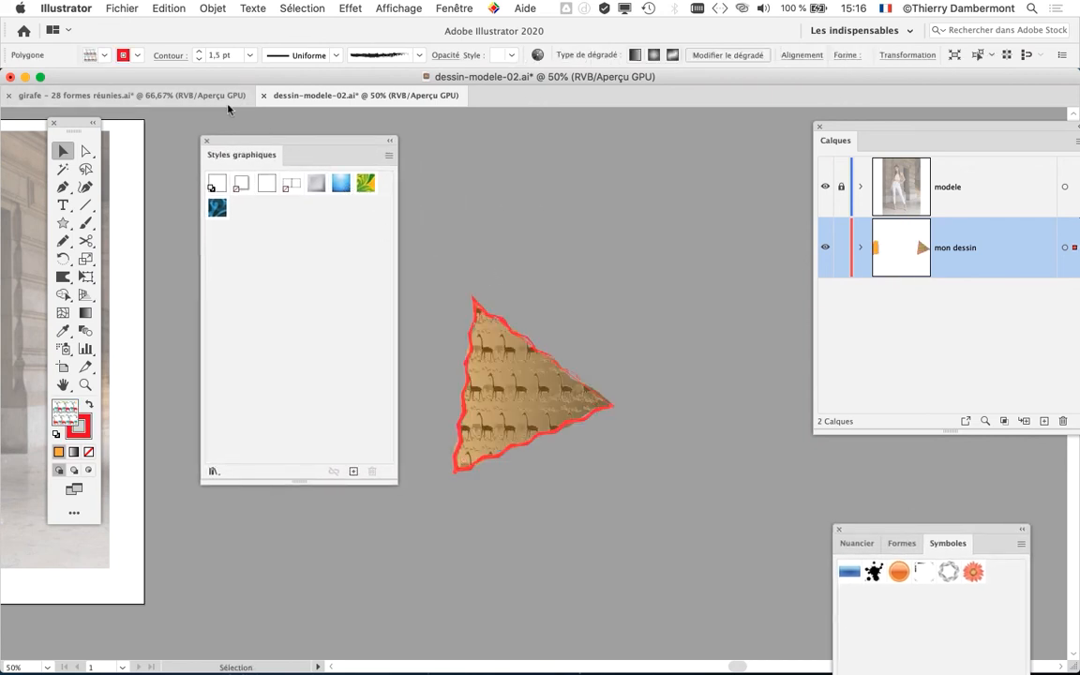
click(175, 94)
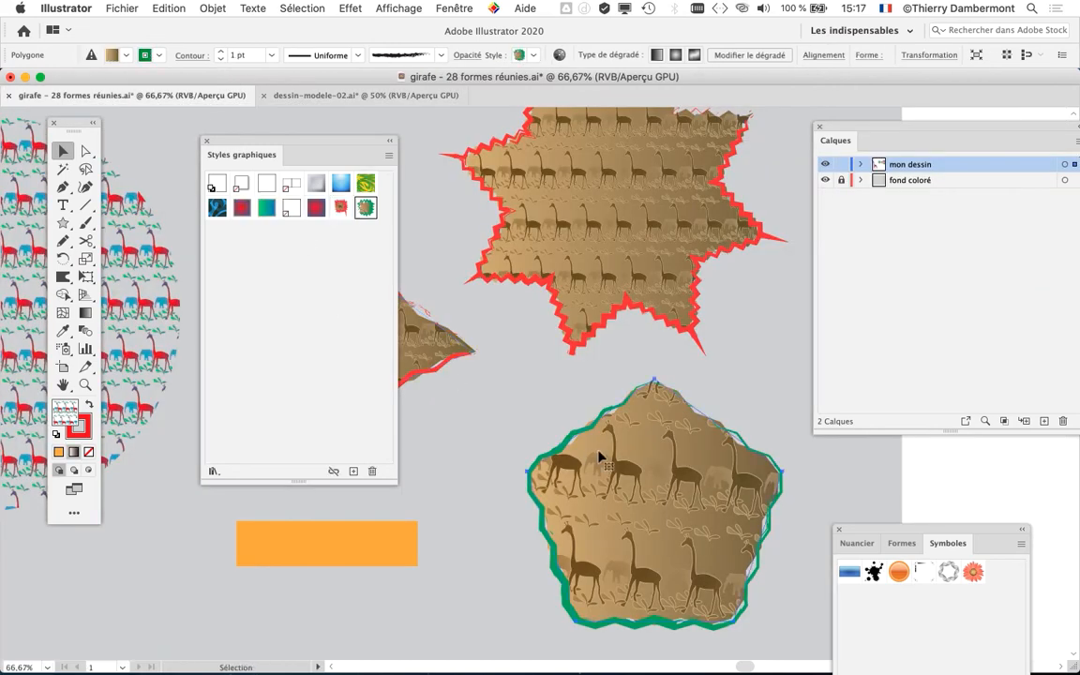
click(366, 94)
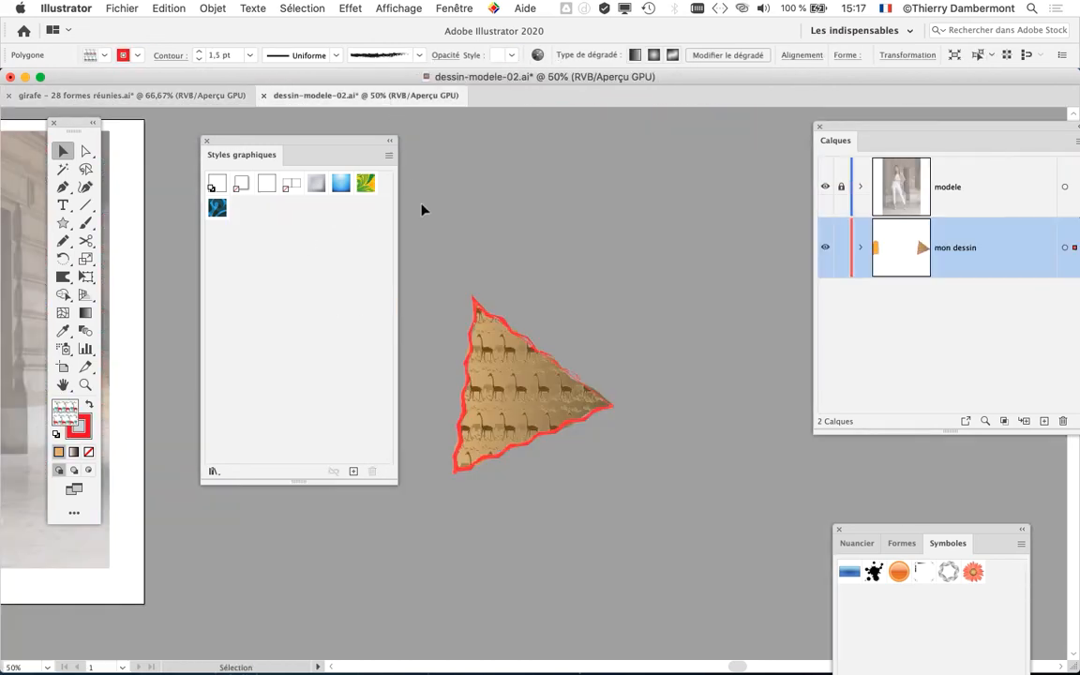
key(super+v)
mouse_move(547, 329)
mouse_down()
mouse_move(621, 316)
mouse_move(643, 224)
mouse_move(642, 240)
mouse_up()
drag(309, 141, 334, 140)
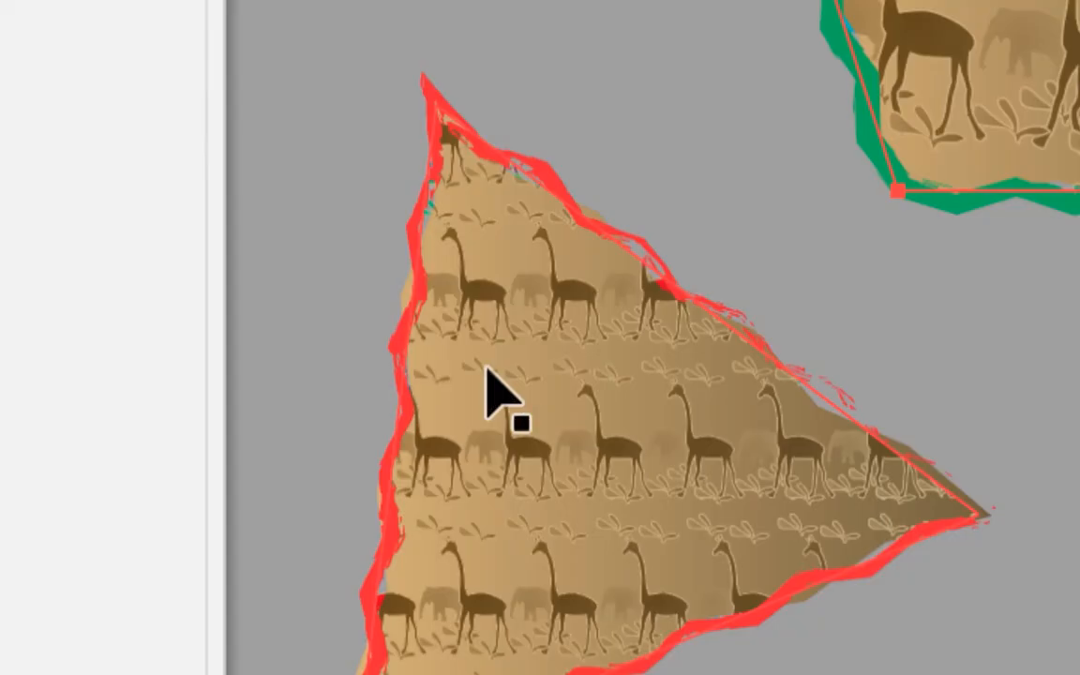
- Save the triangle's and the pentagon's appearances as two new graphic styles in the model document and delete both shapes
click(486, 366)
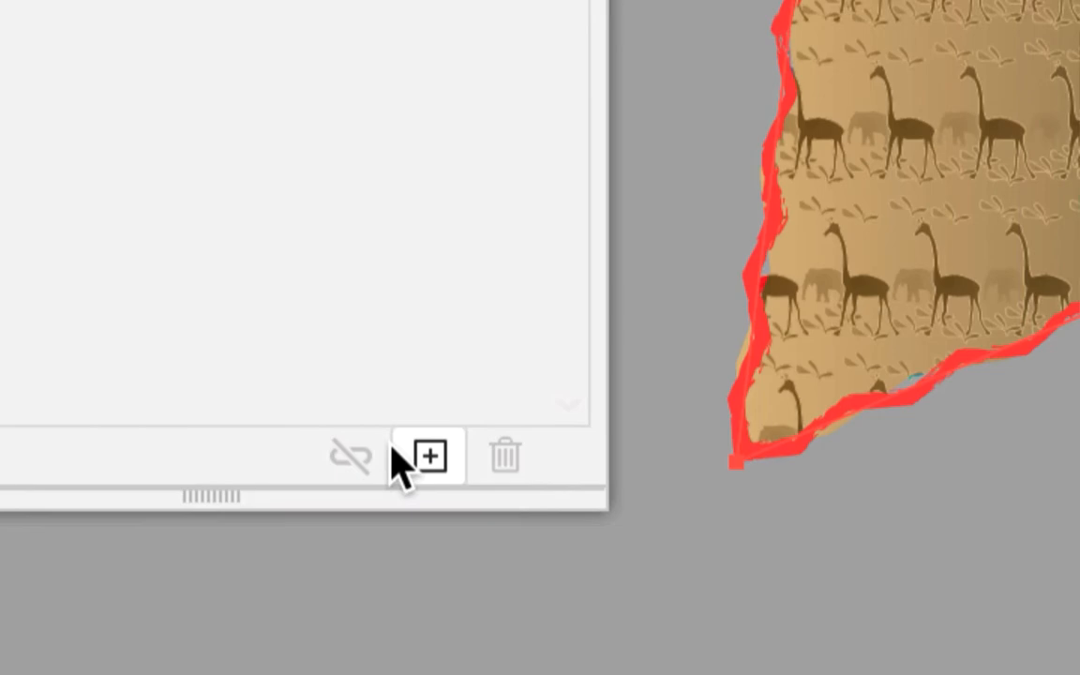
click(469, 554)
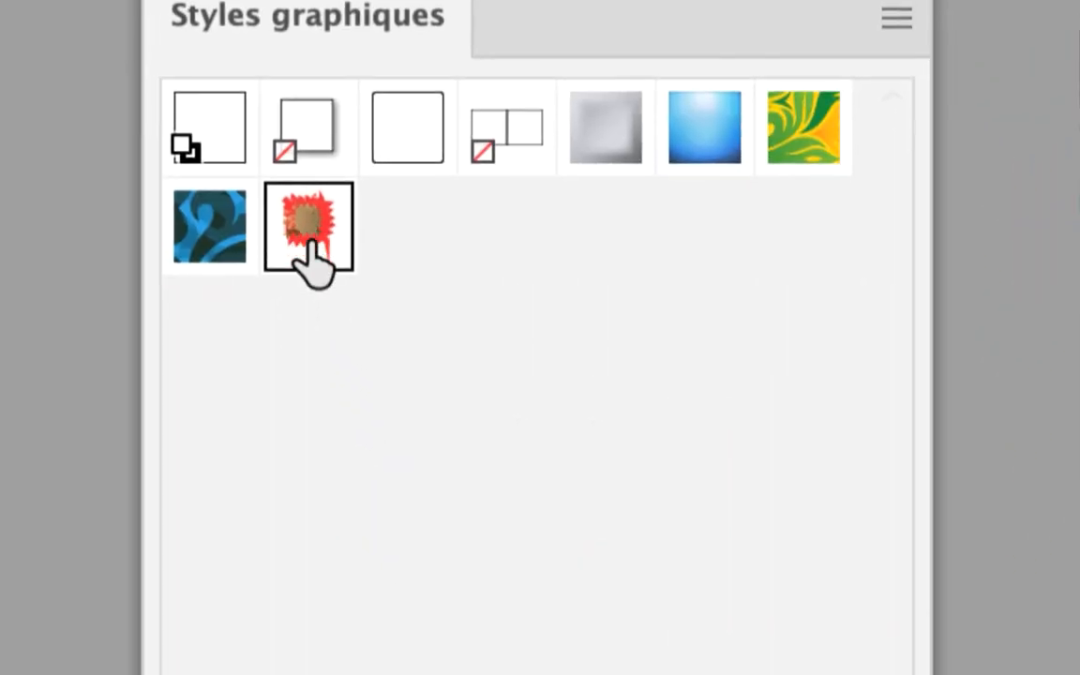
drag(314, 253, 637, 272)
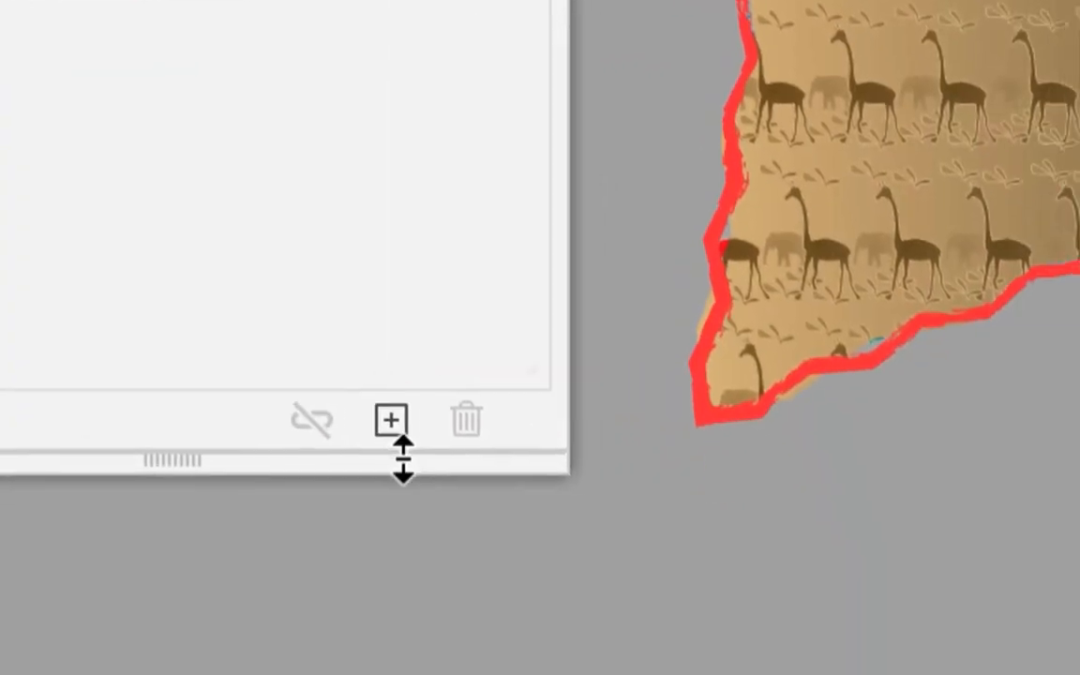
click(394, 441)
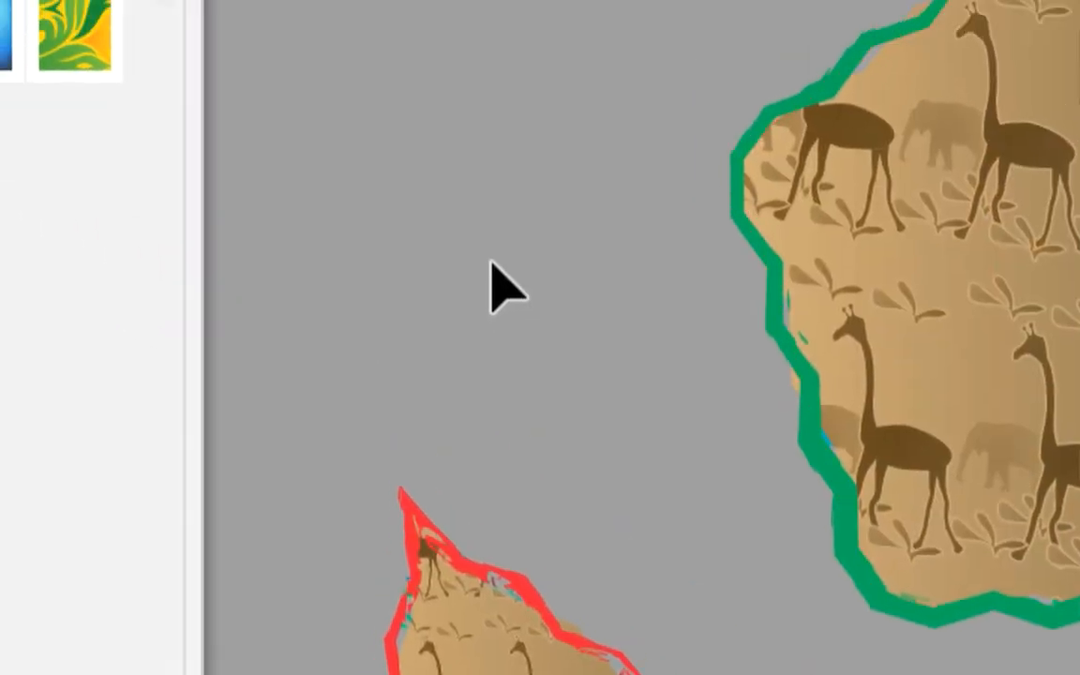
drag(390, 61, 596, 386)
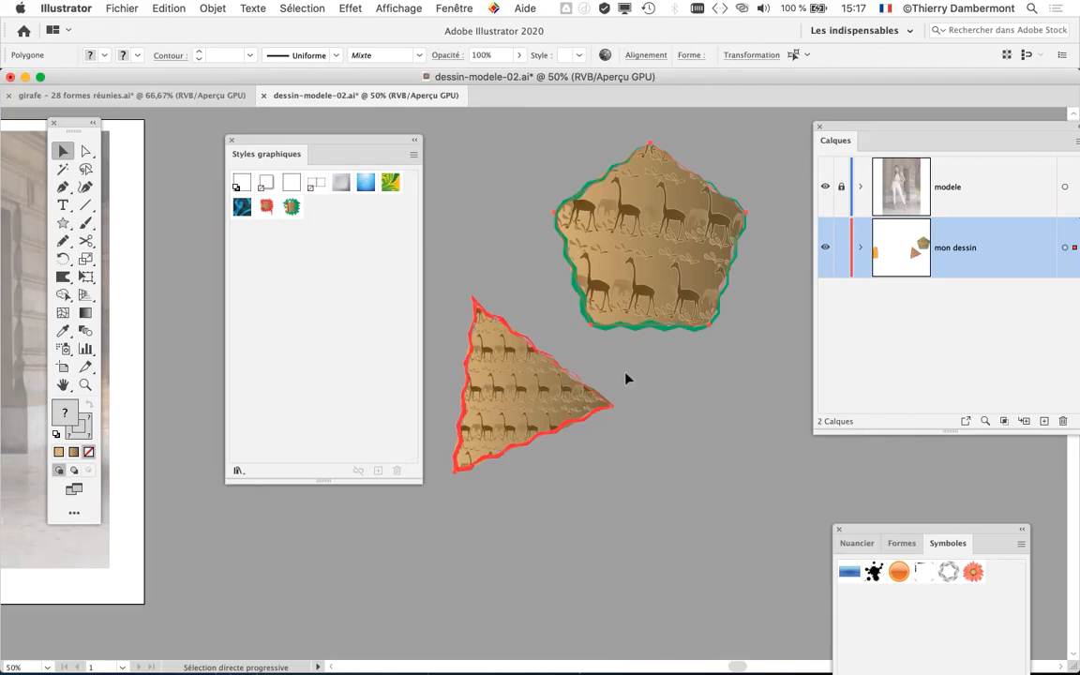
key(Delete)
- Compare the red-outlined and green-outlined giraffe styles on the orange skirt shape, leaving the green-outlined style applied
drag(367, 432, 701, 402)
drag(544, 397, 801, 422)
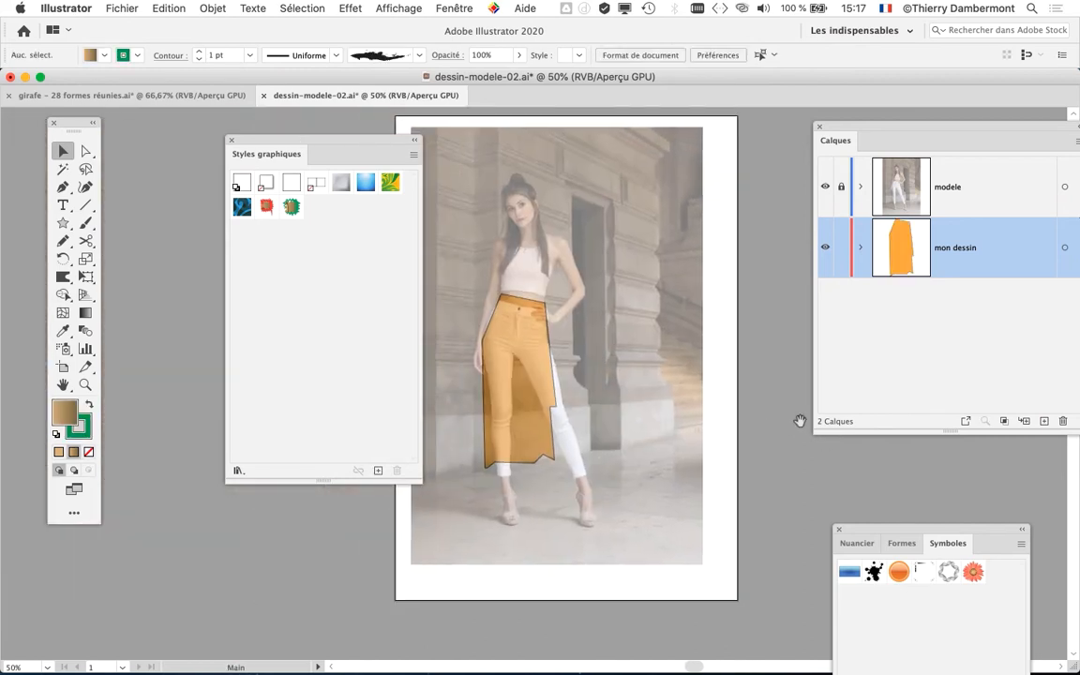
drag(556, 363, 578, 355)
scroll(514, 361, up, 2)
scroll(515, 361, up, 2)
click(574, 321)
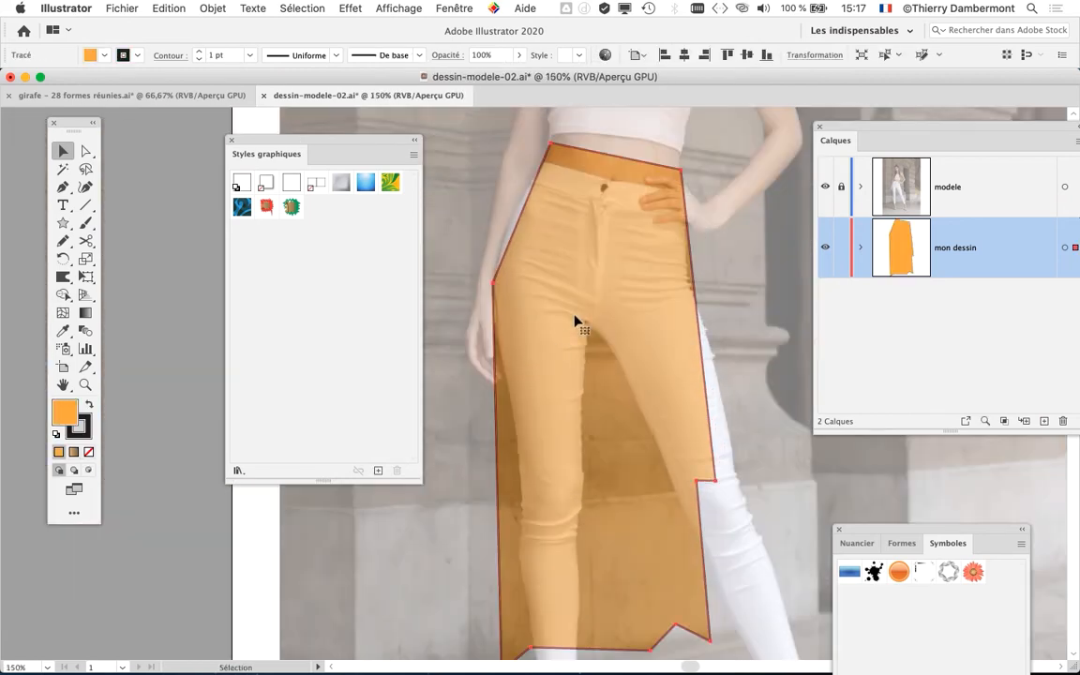
click(268, 208)
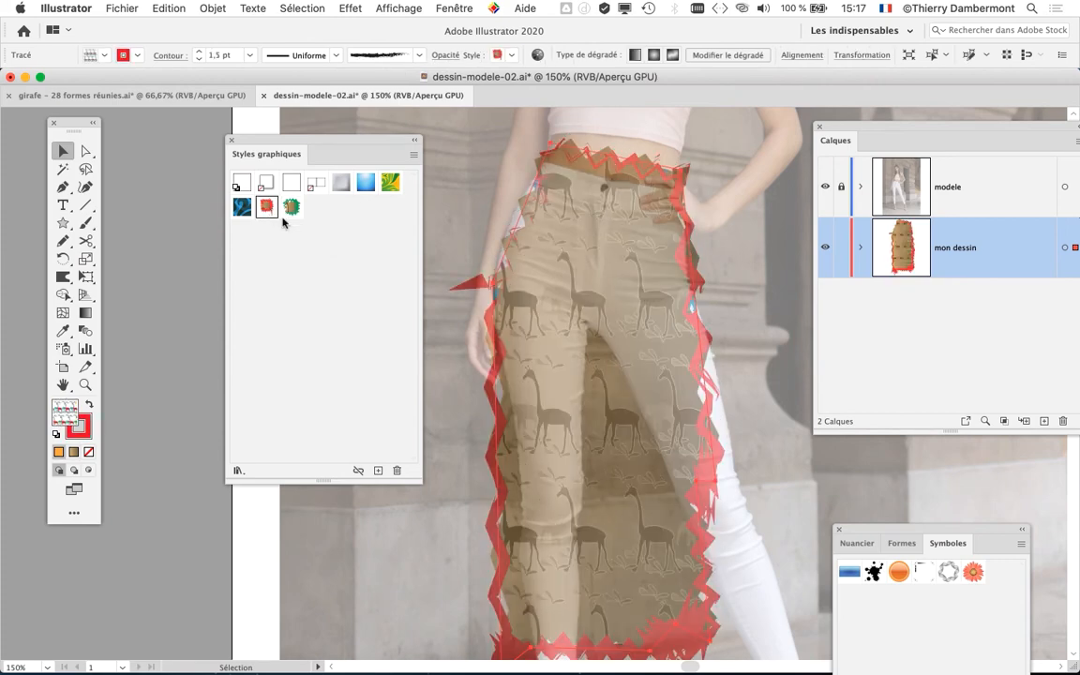
click(291, 207)
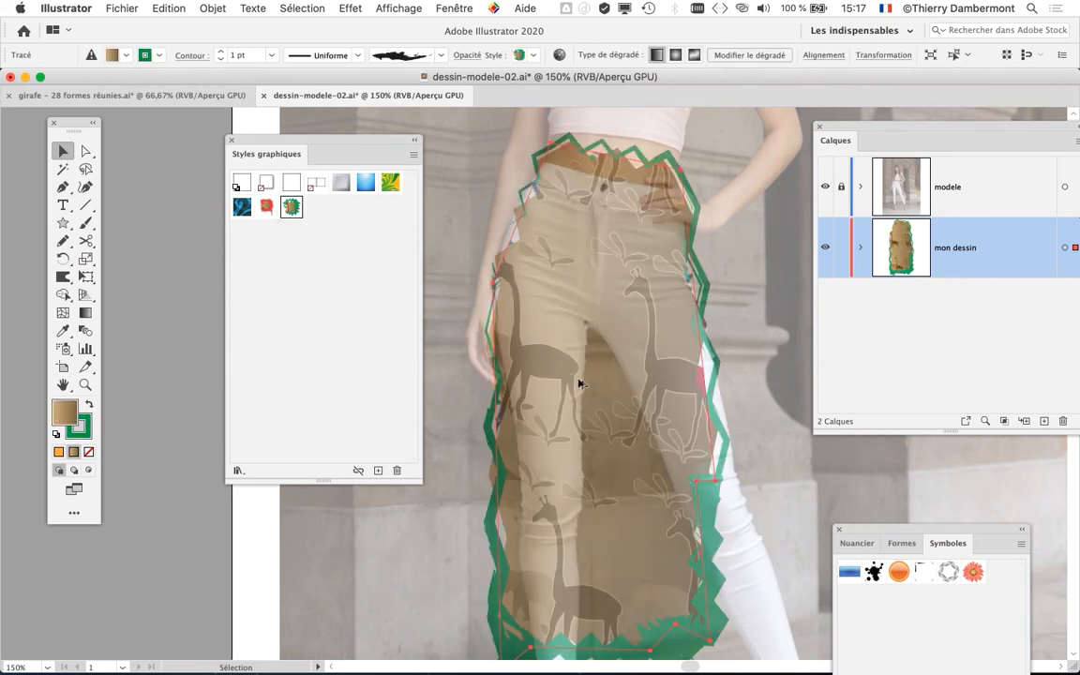
- Hide the modele photo layer so only the styled skirt shows on the artboard
scroll(580, 385, down, 1)
drag(314, 140, 231, 147)
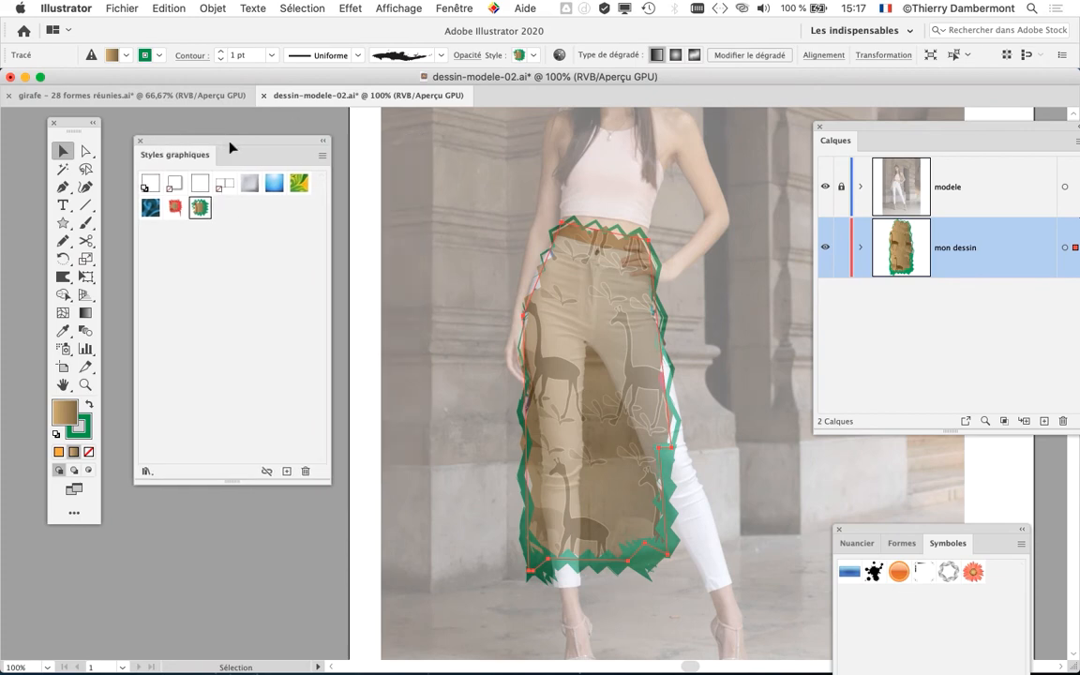
drag(594, 177, 518, 159)
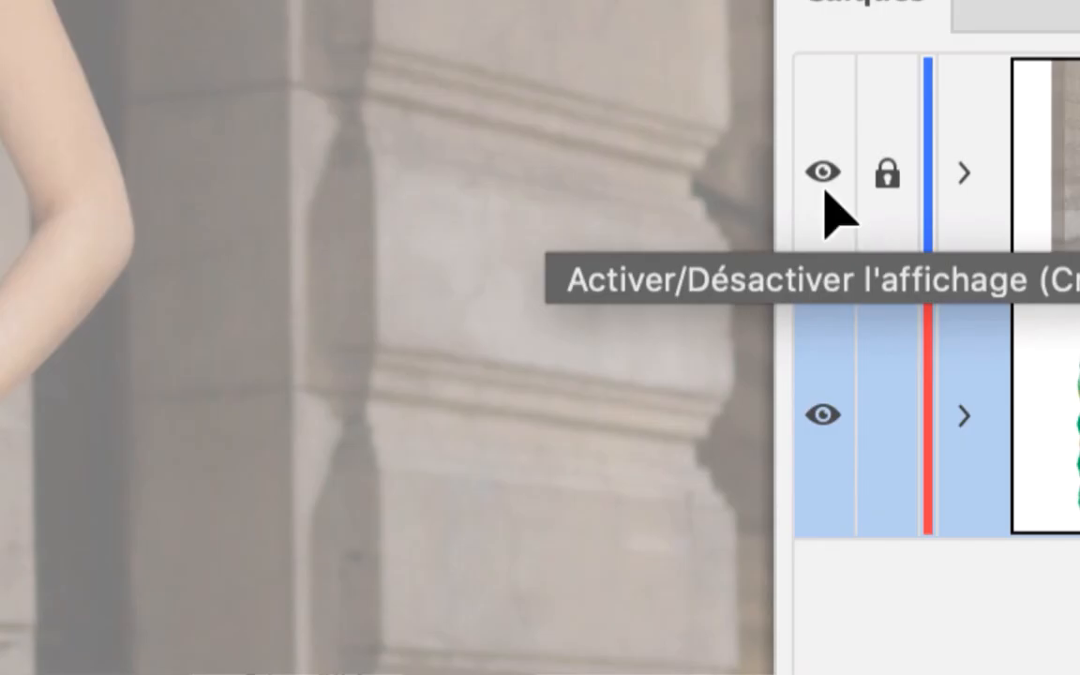
click(825, 191)
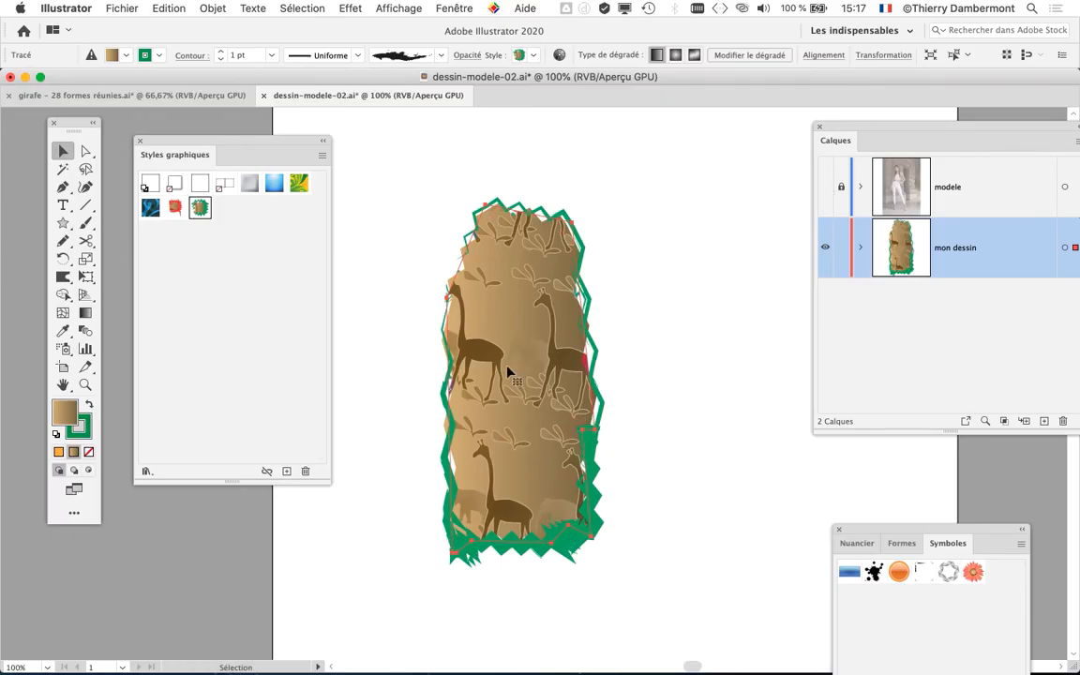
- Display the skirt's appearance attributes in a floating panel beside the drawing
click(453, 7)
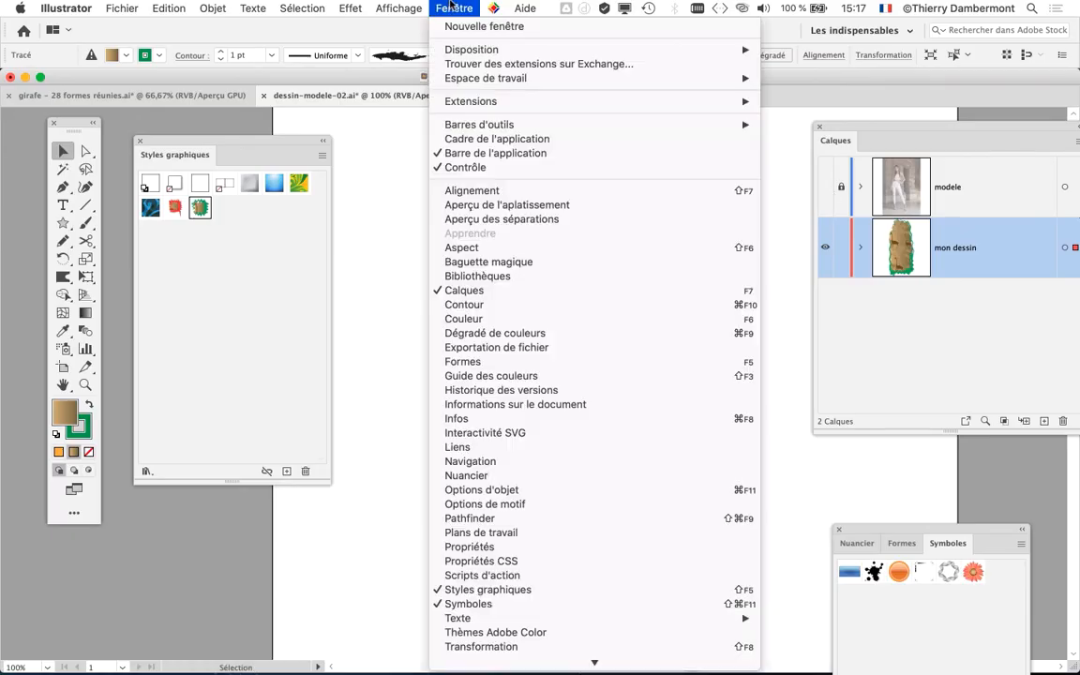
click(488, 245)
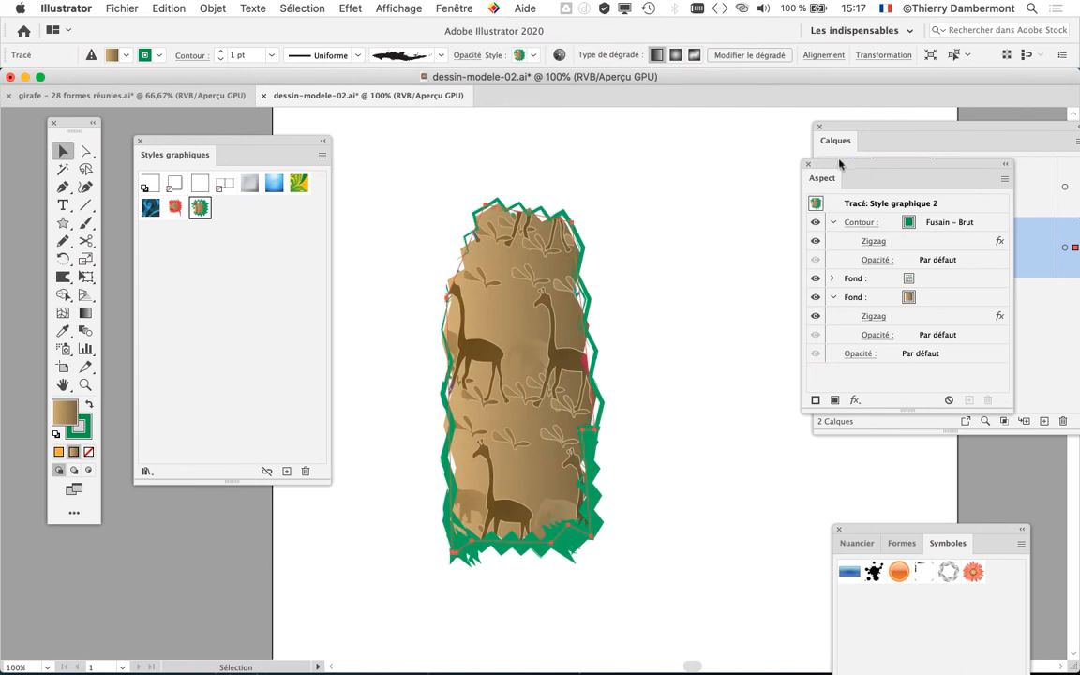
drag(840, 164, 730, 143)
- Reduce the number of inflections per segment in the Zigzag effect on the skirt's green outline
key(super+plus)
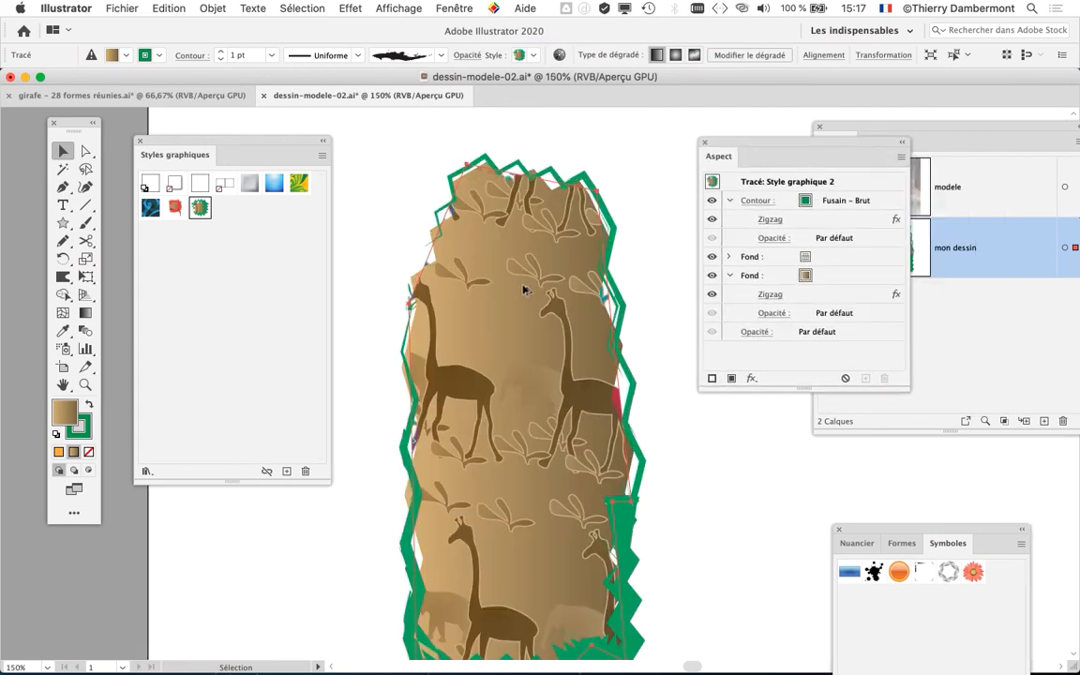
click(712, 219)
click(713, 219)
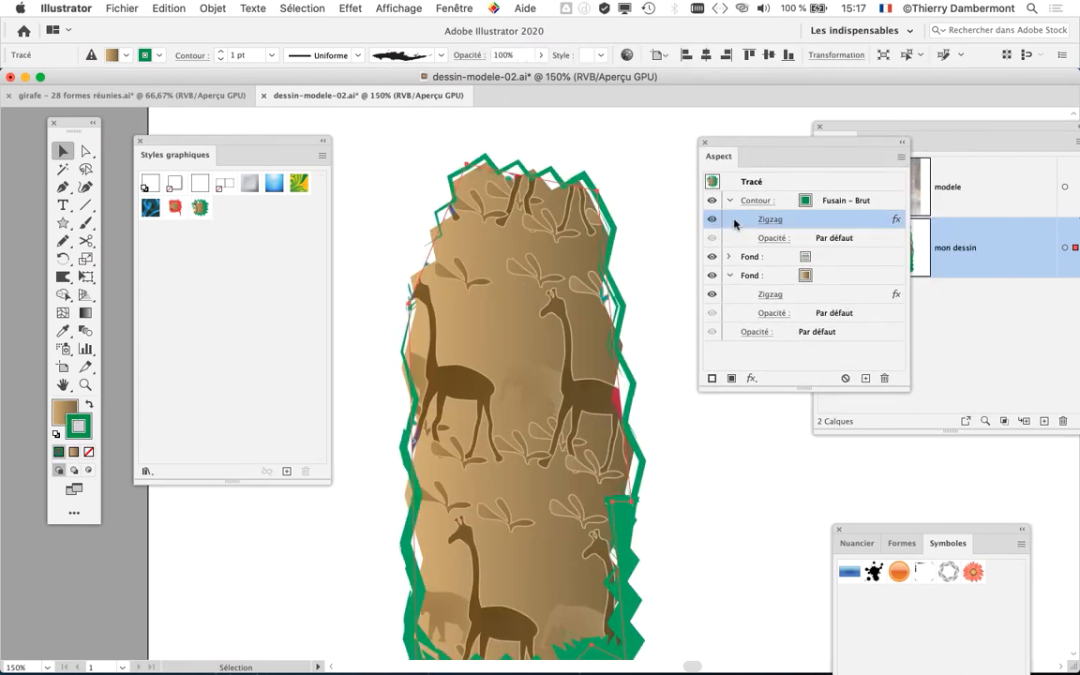
click(765, 219)
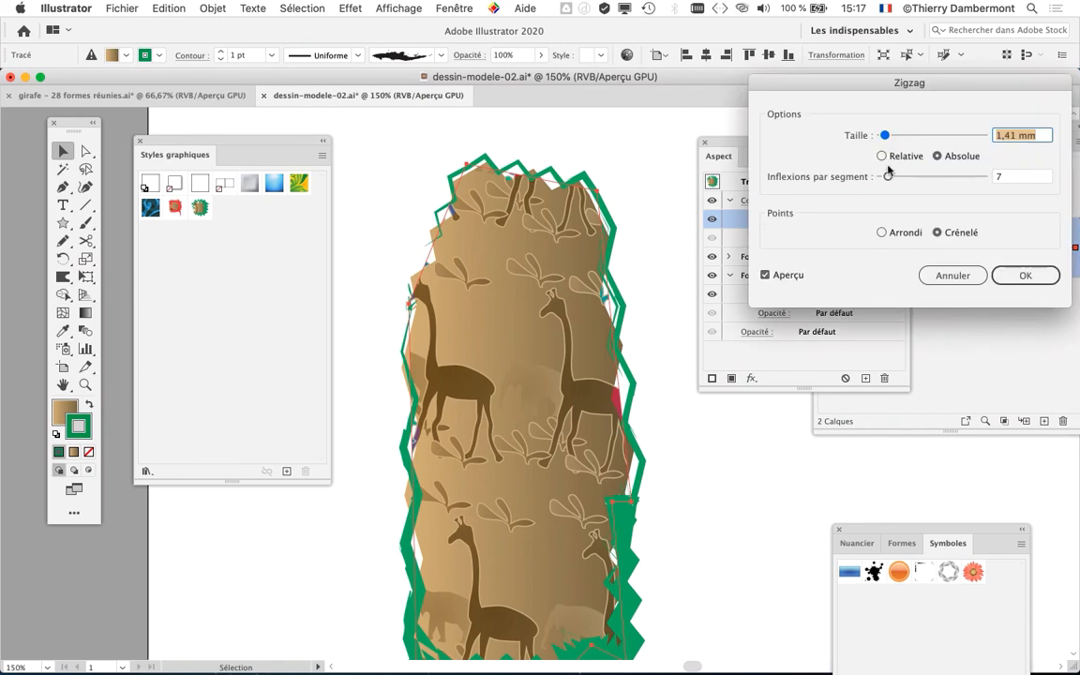
drag(888, 175, 886, 178)
key(Return)
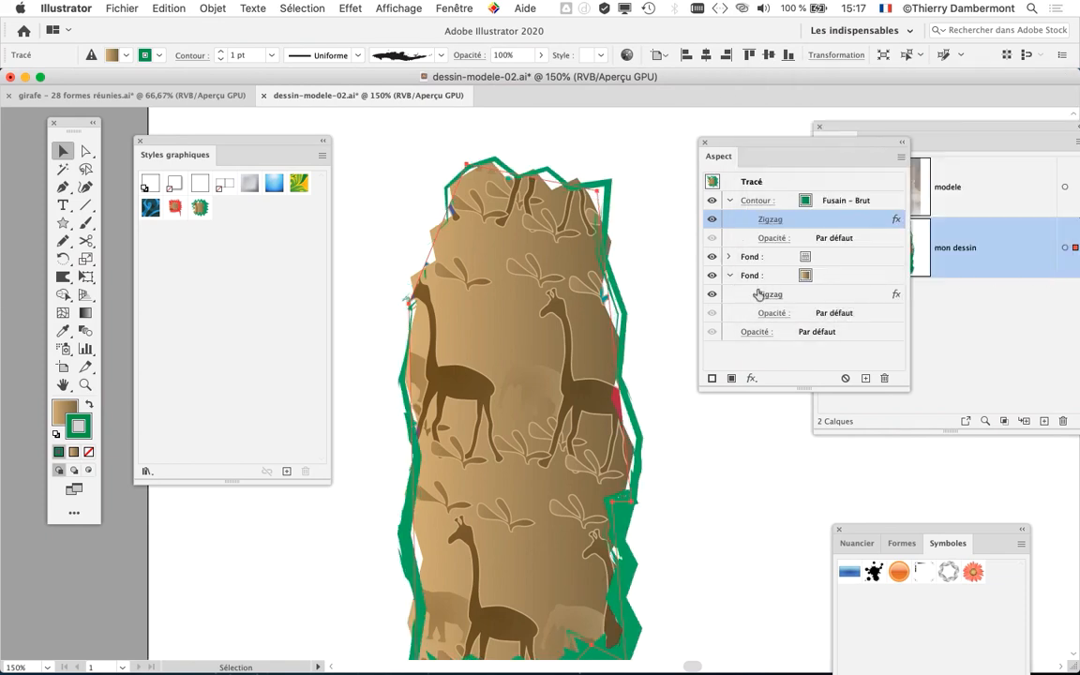
- Set the Zigzag effect on the skirt's brown gradient fill to a 1,41 mm size and 4 inflections per segment
double_click(770, 295)
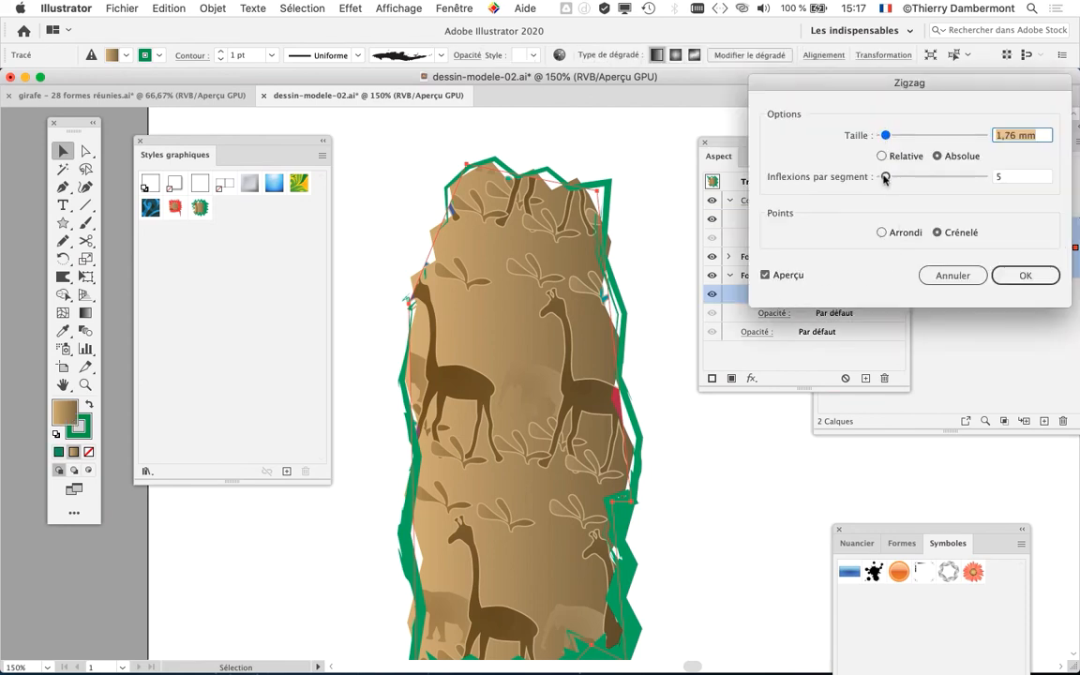
drag(886, 136, 884, 137)
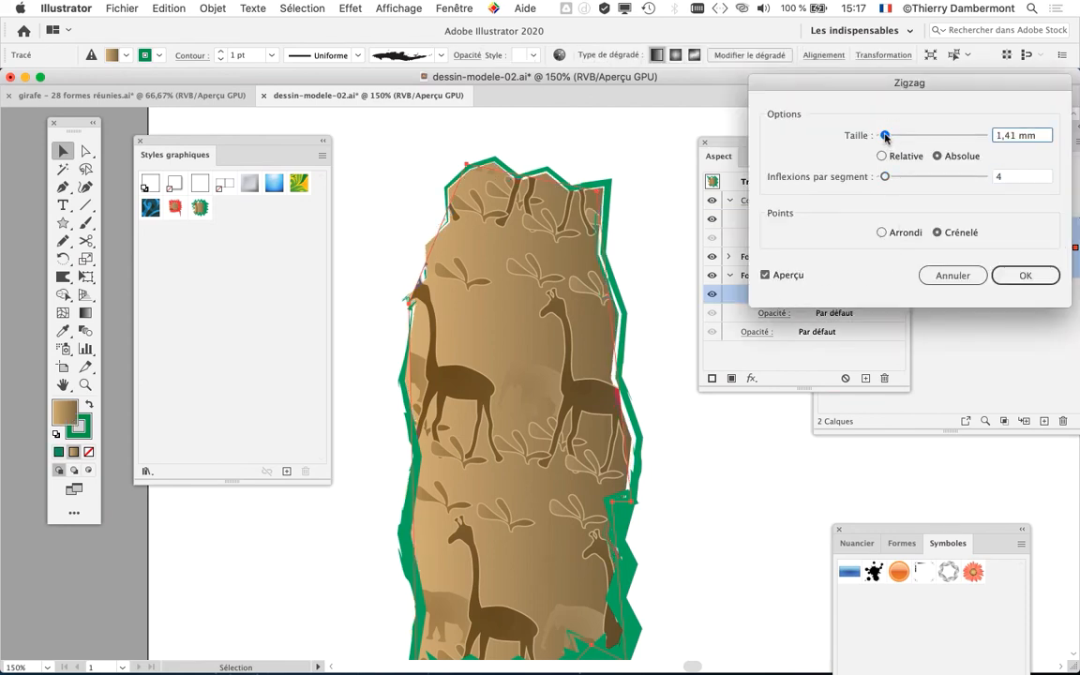
key(Return)
click(695, 463)
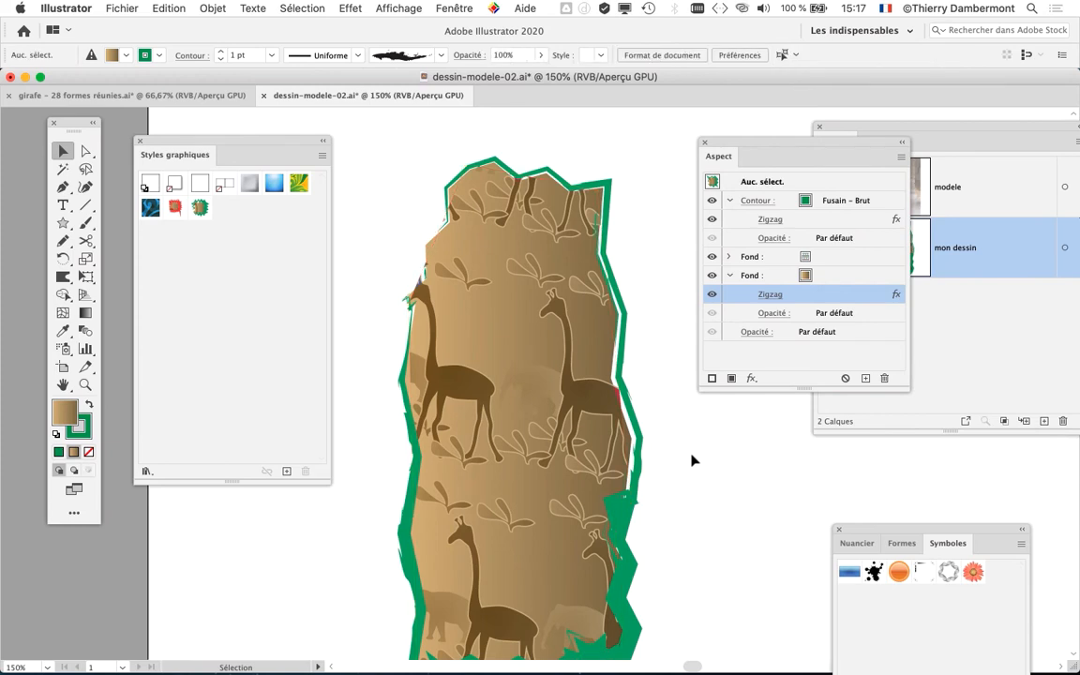
- Turn off the Zigzag effect on the skirt's green outline while keeping the one on the gradient fill active
key(super+1)
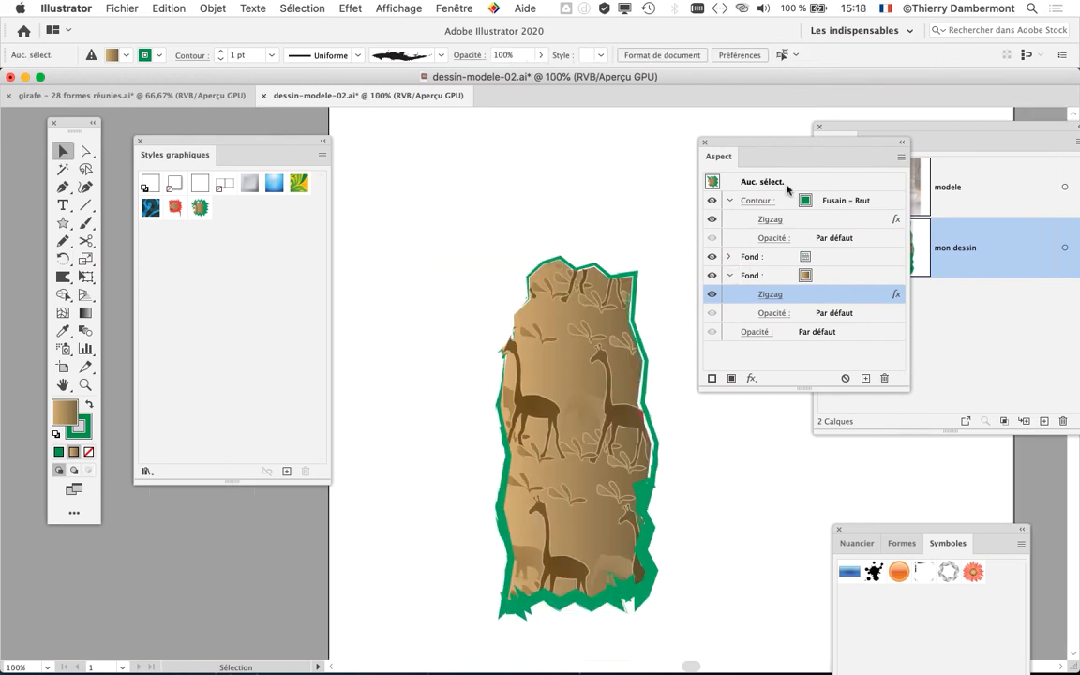
click(713, 222)
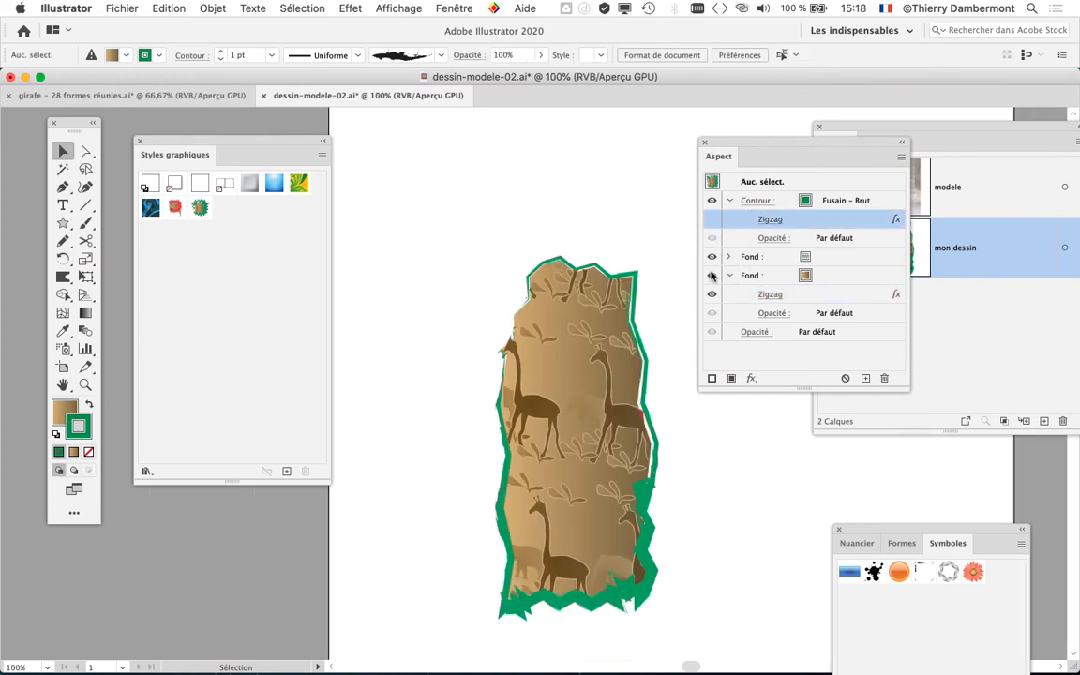
click(713, 296)
click(712, 296)
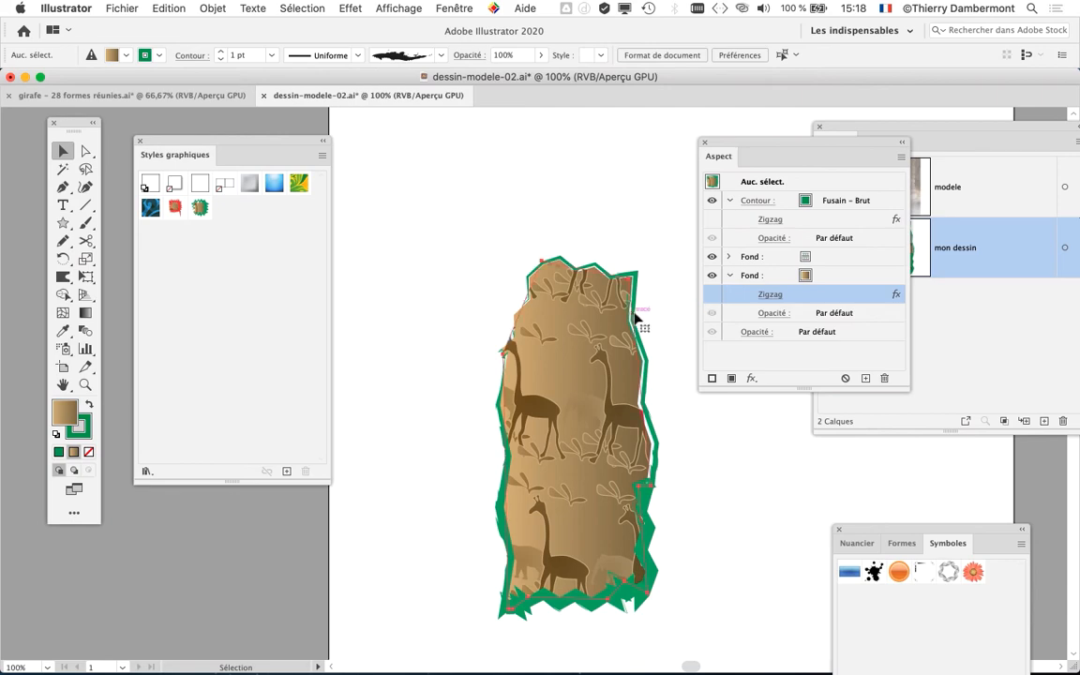
click(713, 219)
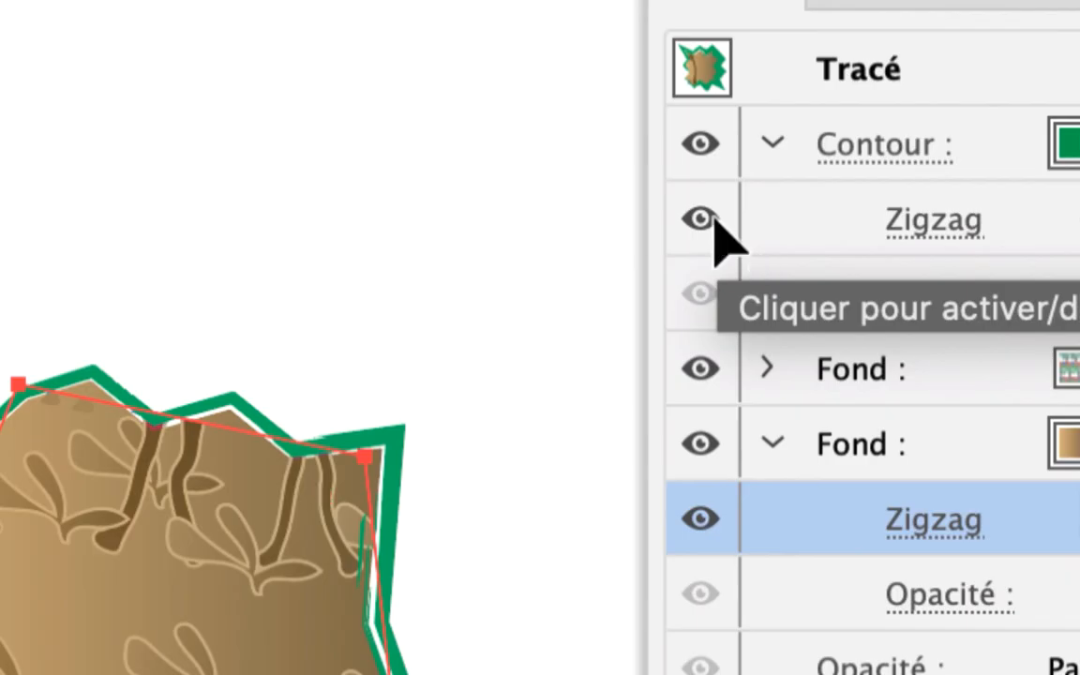
click(712, 221)
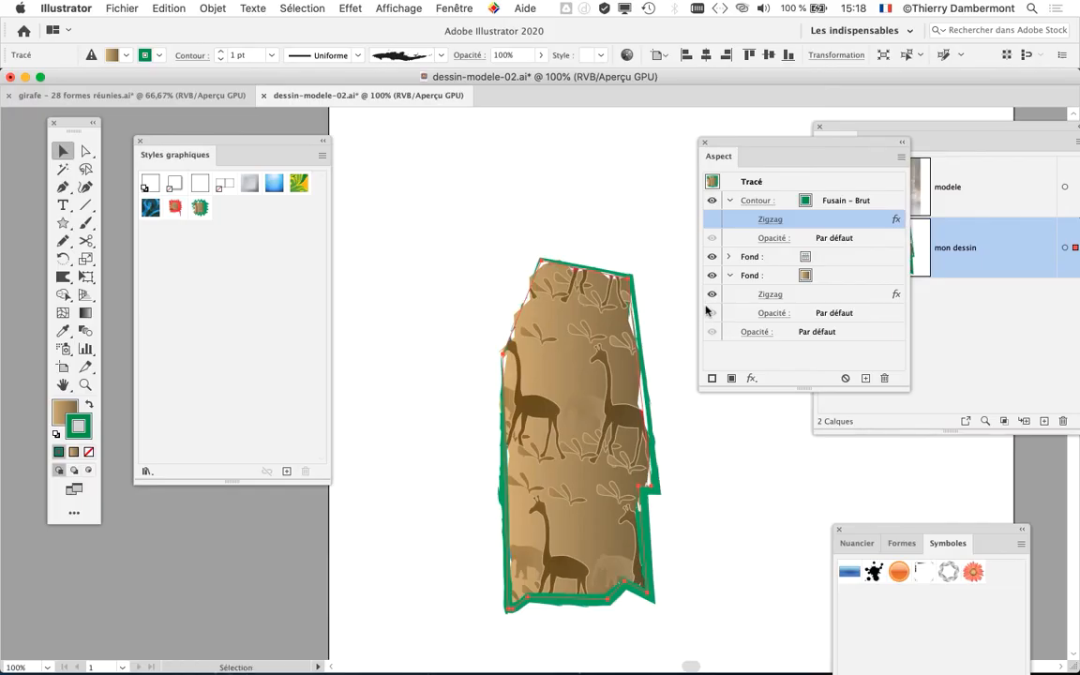
click(642, 298)
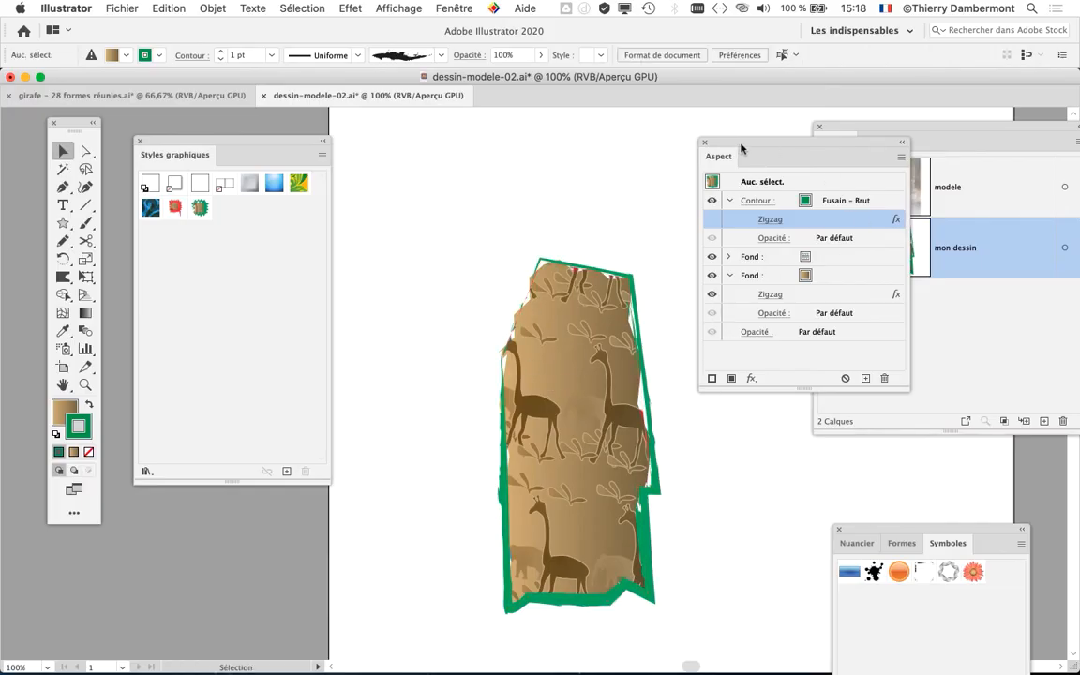
- Temporarily display the modele photo layer to check the skirt against the model, leaving the photo hidden
drag(741, 148, 194, 561)
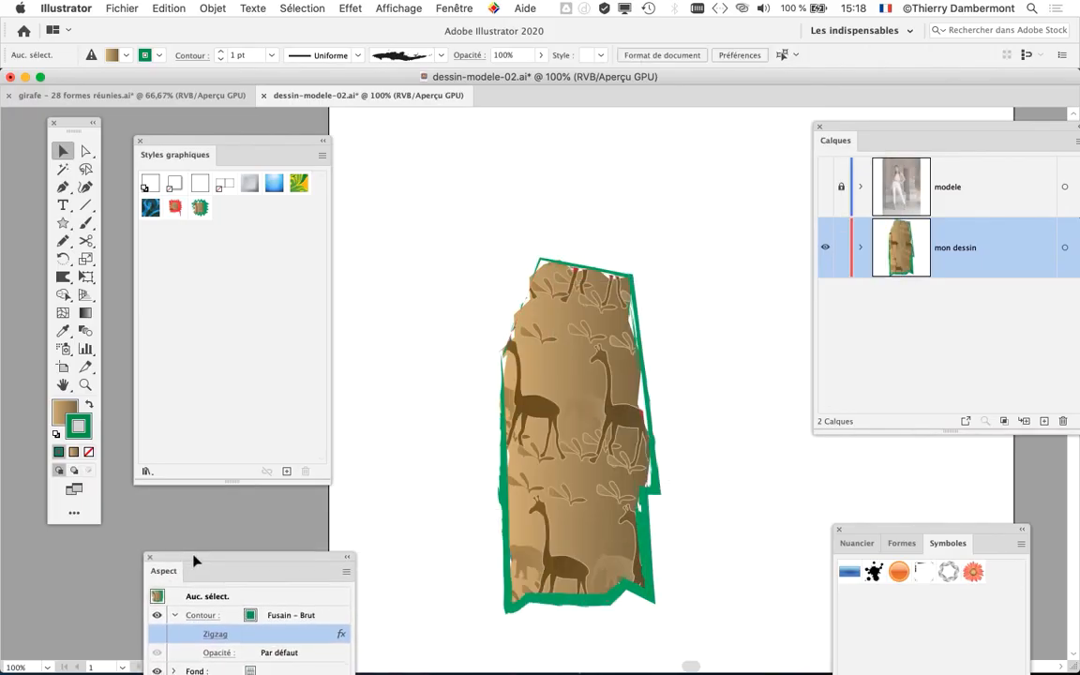
click(827, 188)
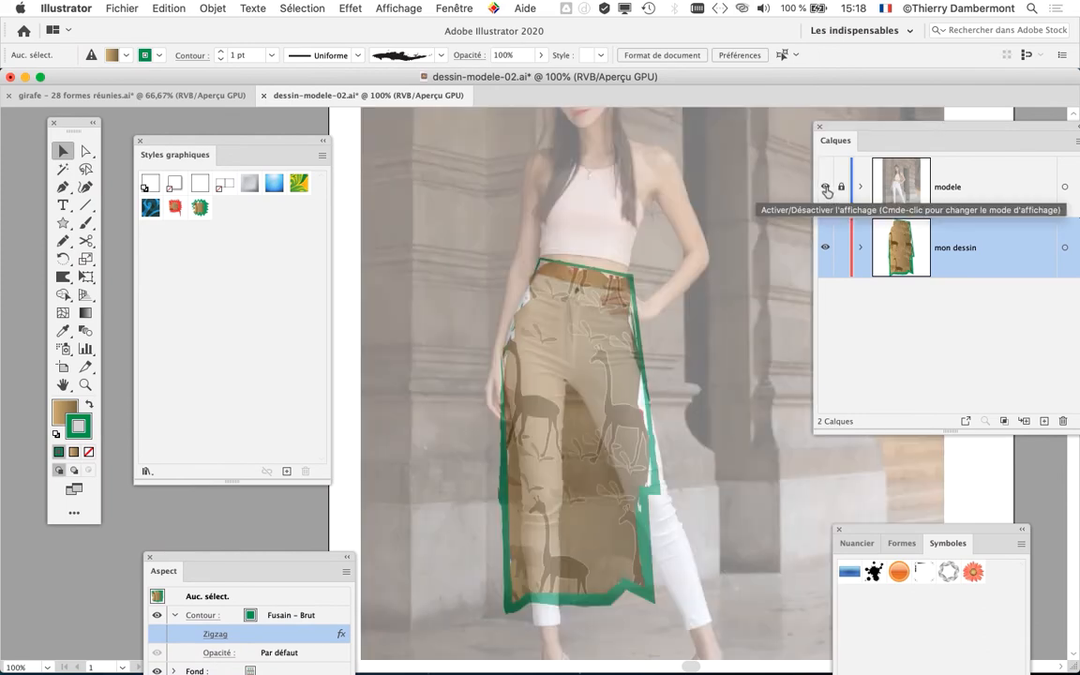
click(826, 188)
click(826, 188)
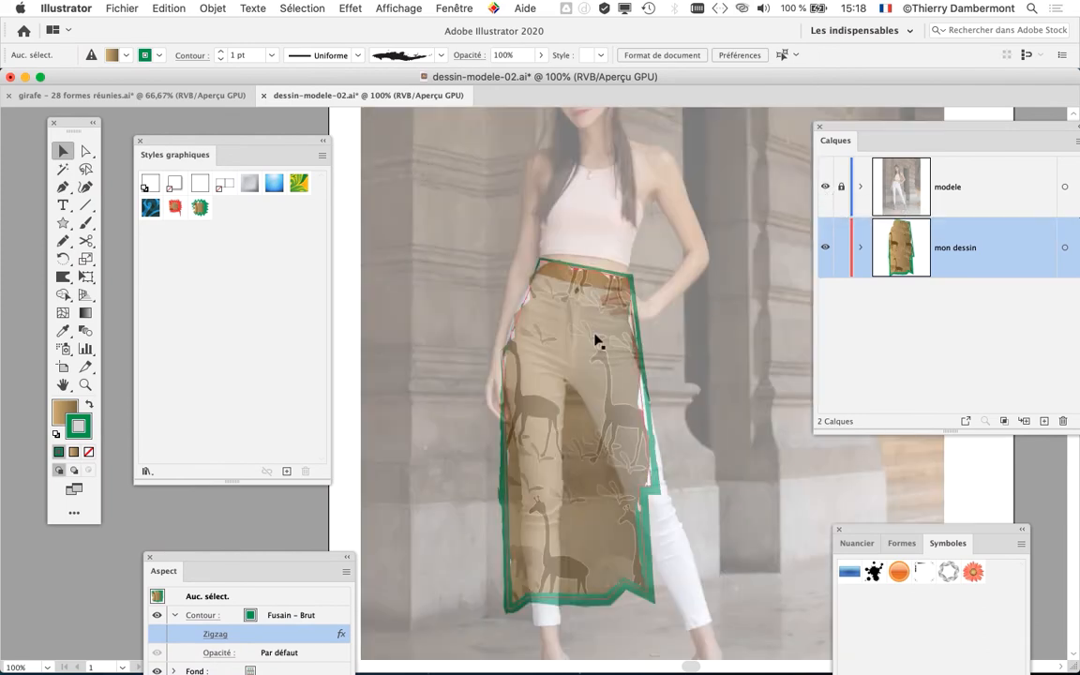
click(826, 189)
- Change the blending mode of the skirt's giraffe pattern fill to Lumière crue
click(536, 466)
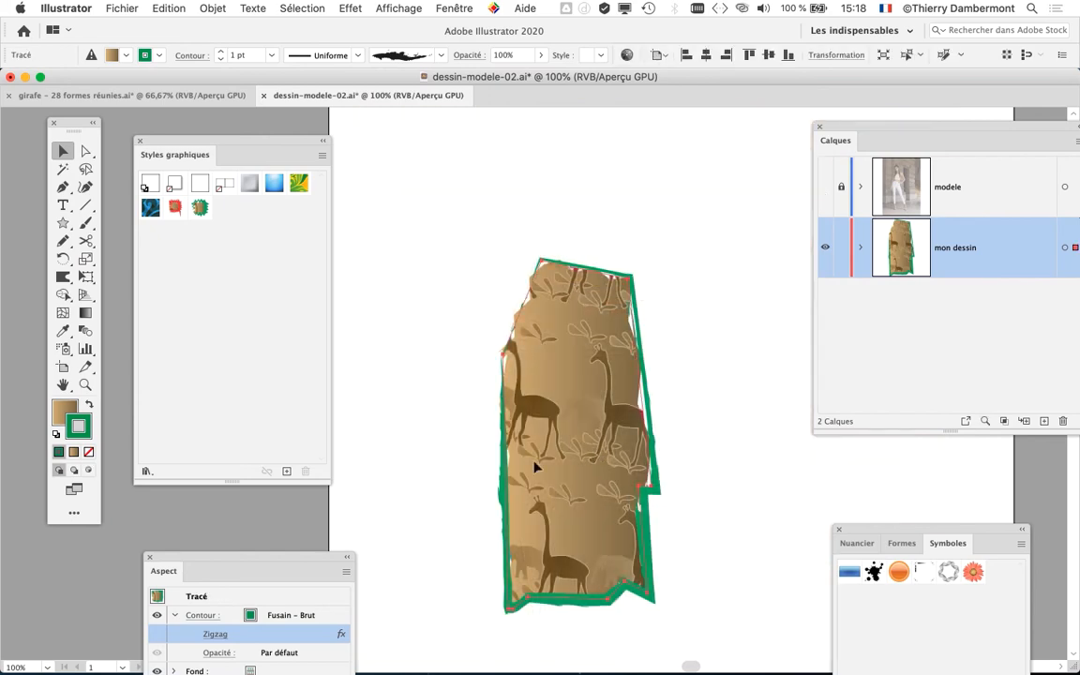
drag(236, 551, 774, 147)
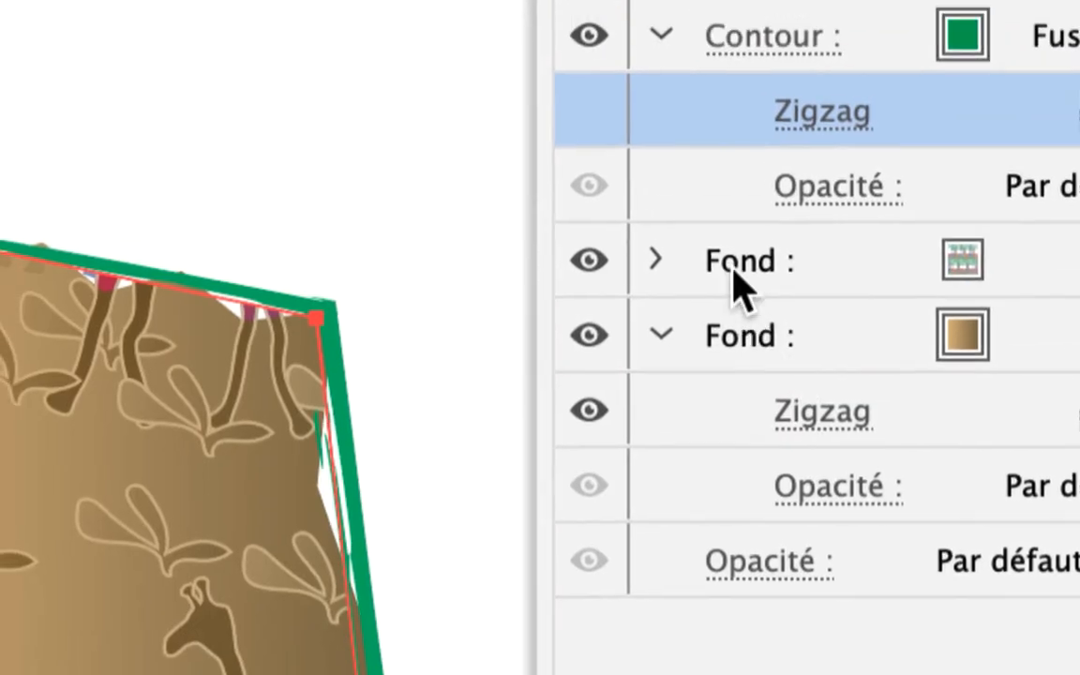
click(634, 195)
click(747, 298)
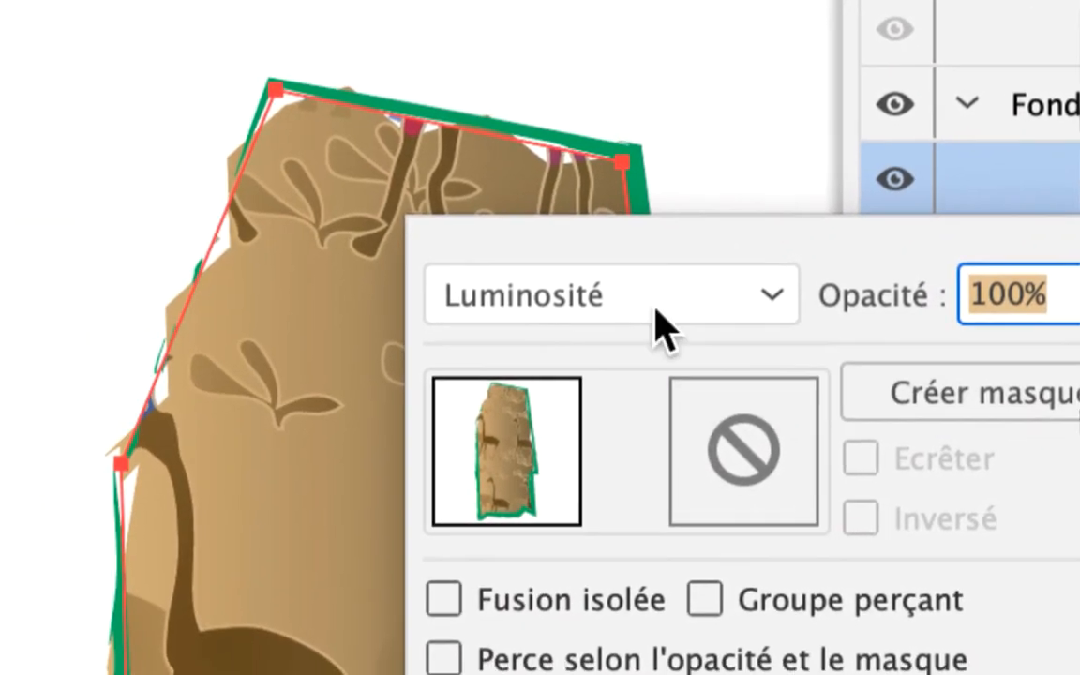
scroll(640, 308, up, 2)
scroll(655, 306, up, 4)
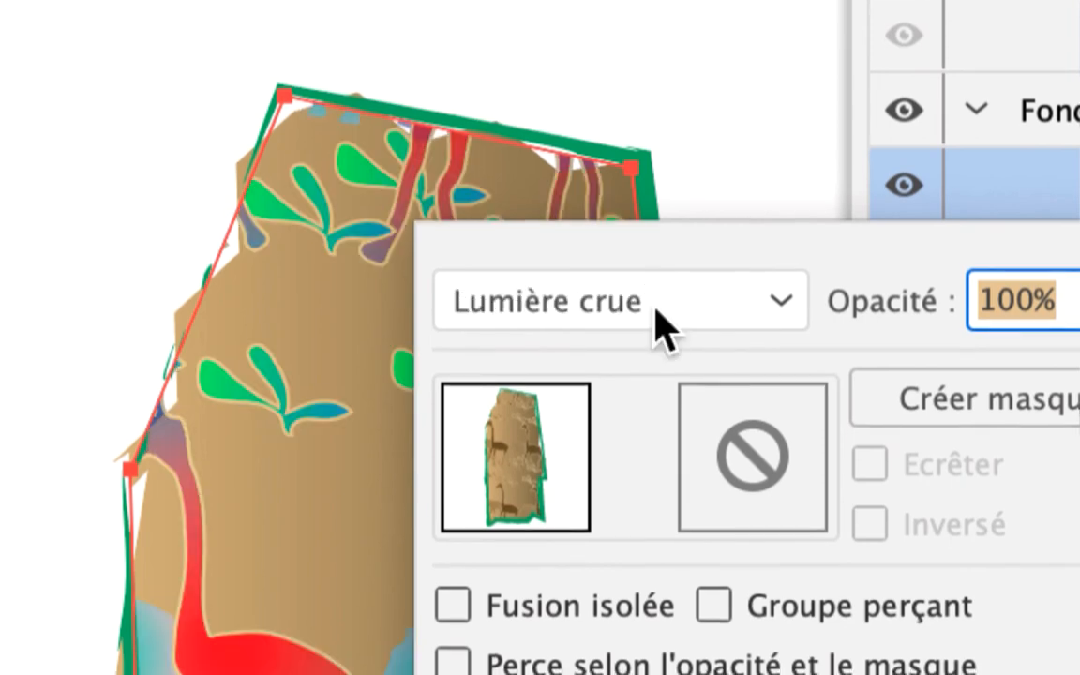
scroll(655, 306, up, 1)
scroll(655, 307, down, 1)
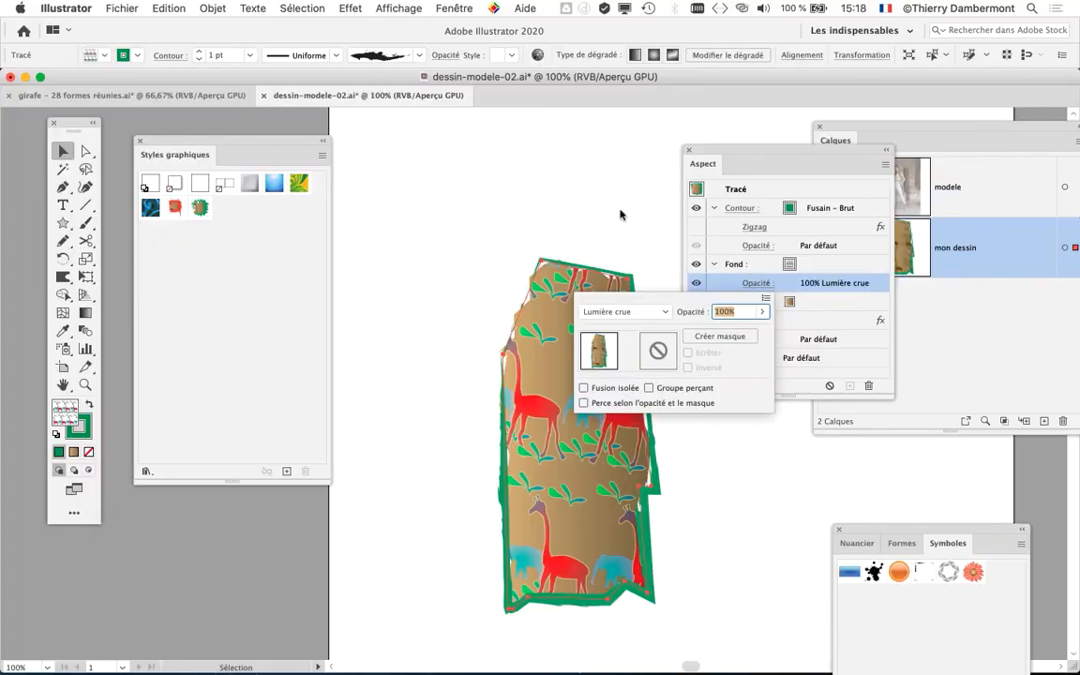
click(619, 215)
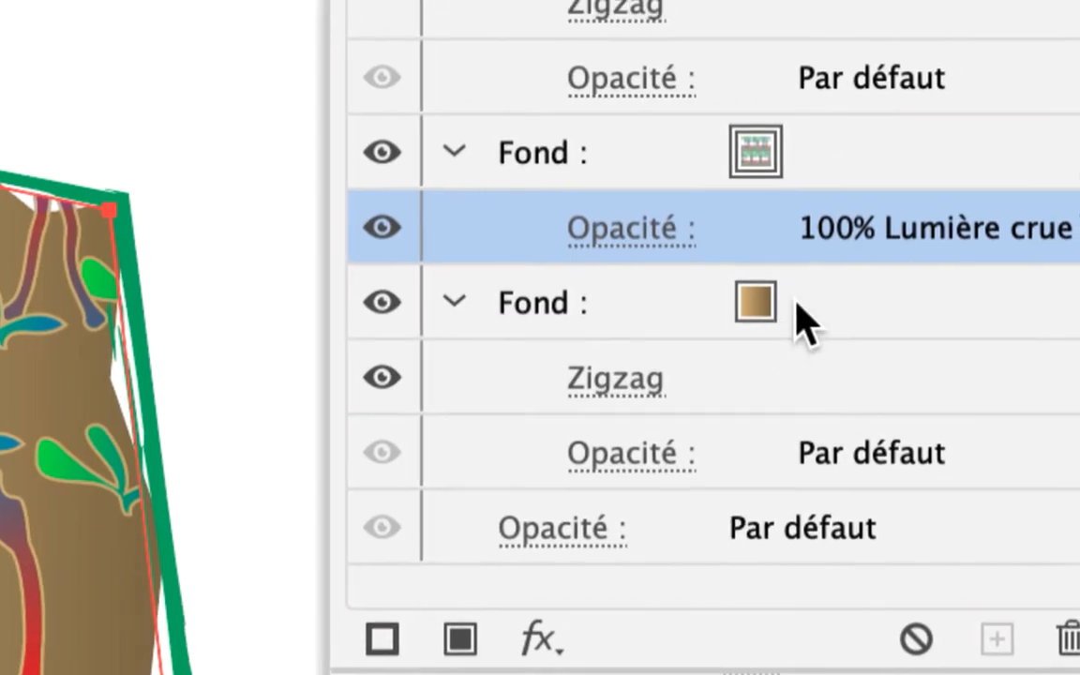
- Replace the skirt's brown gradient fill with the yellow-to-orange gradient swatch
click(817, 281)
click(823, 280)
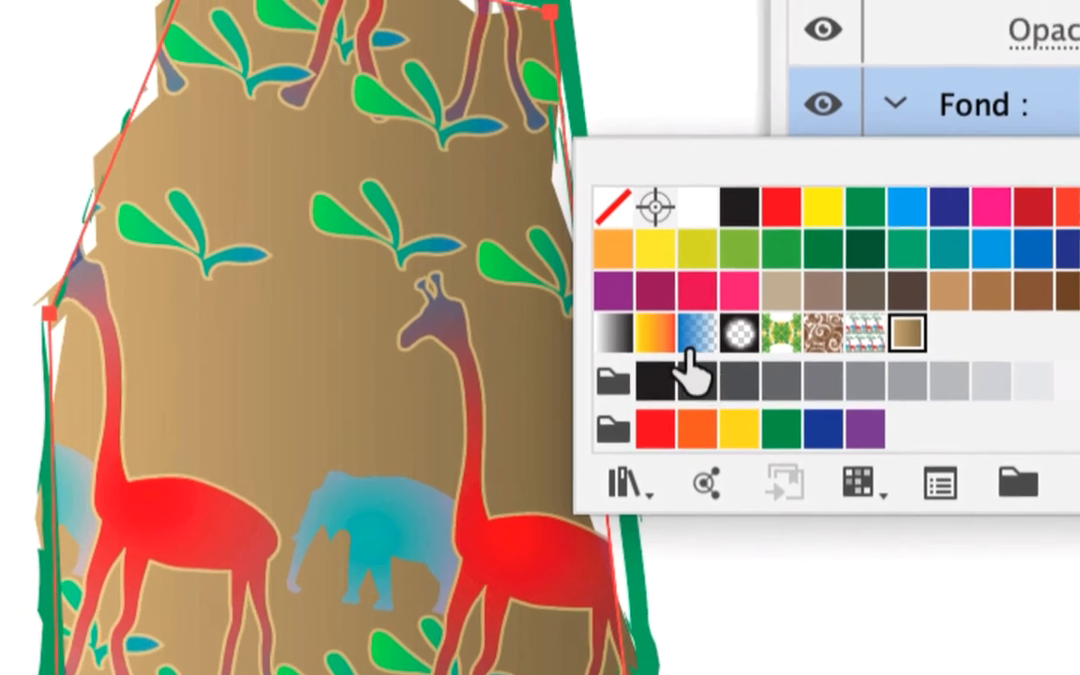
click(559, 312)
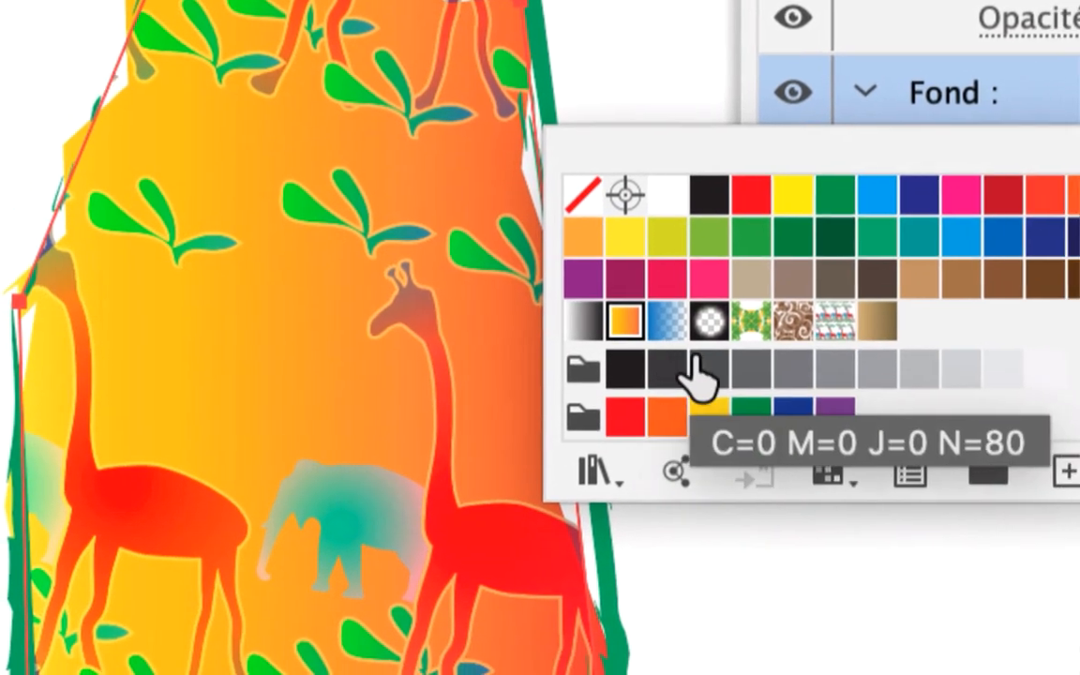
click(1073, 88)
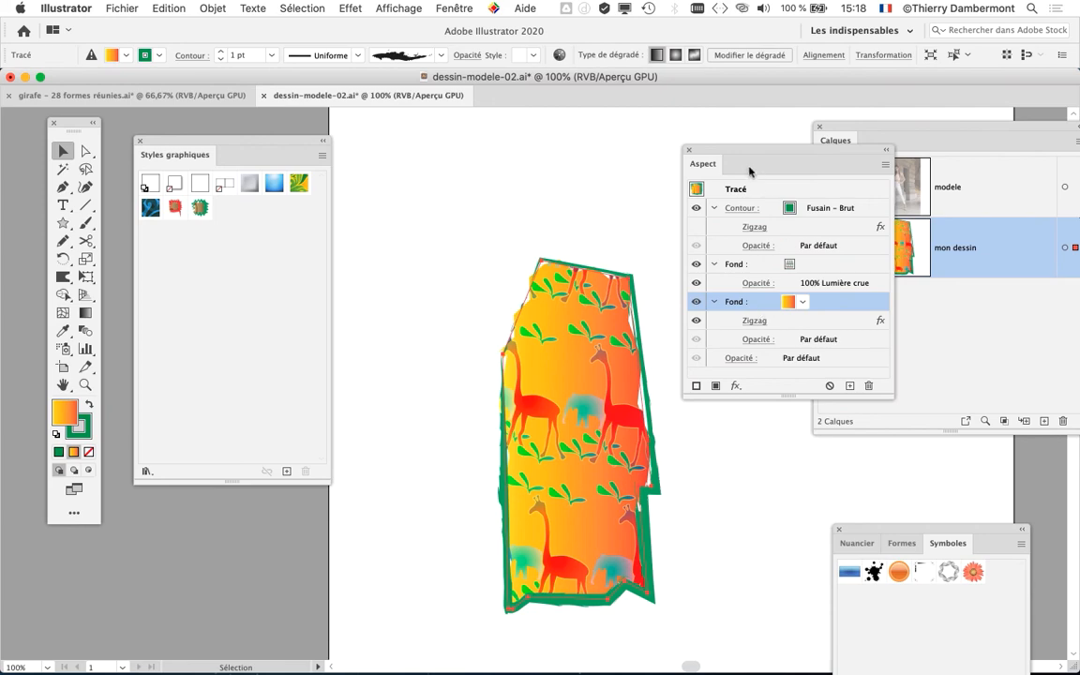
- Close the appearance attributes and show the modele photo layer together with the recoloured skirt
drag(750, 169, 767, 190)
scroll(562, 274, down, 5)
scroll(563, 274, right, 4)
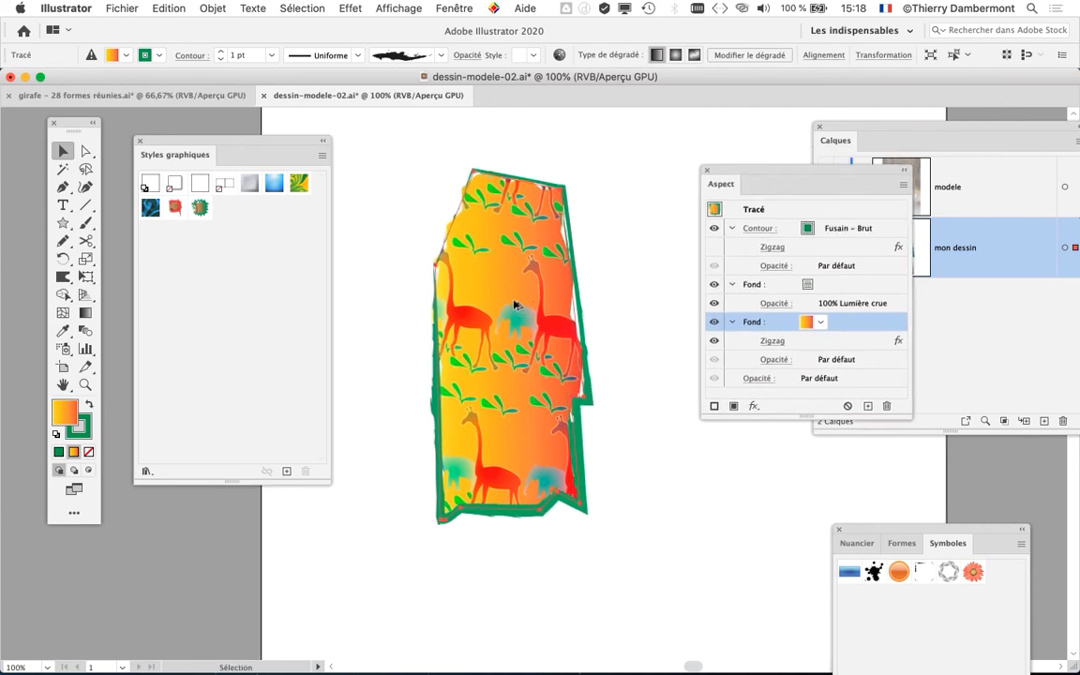
scroll(514, 305, up, 3)
scroll(517, 305, down, 1)
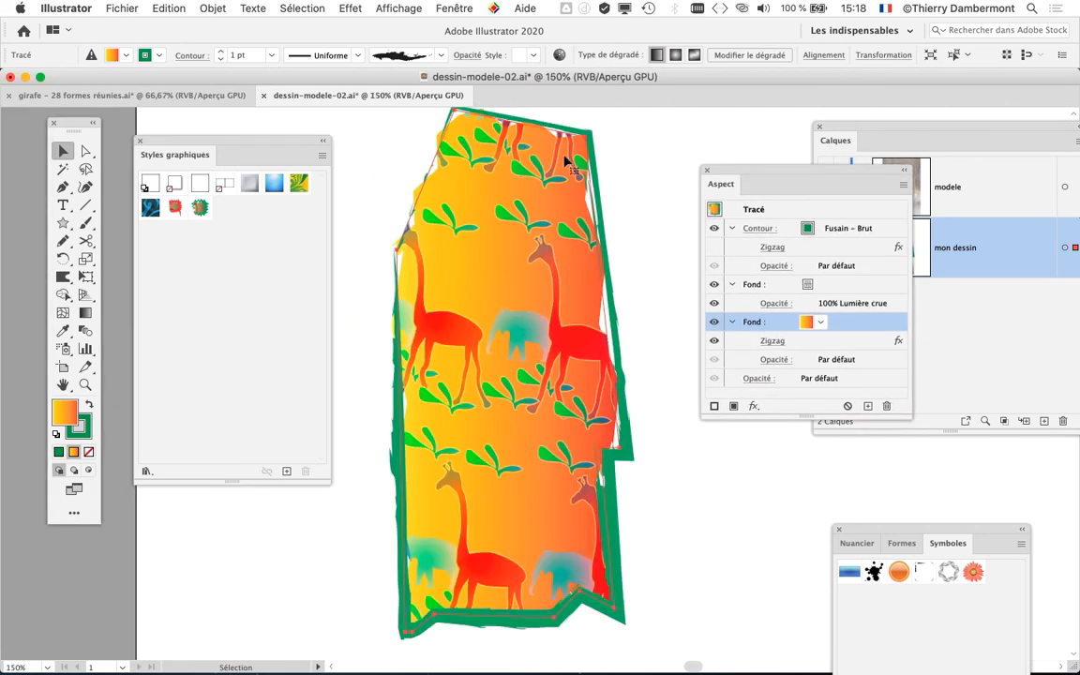
click(709, 171)
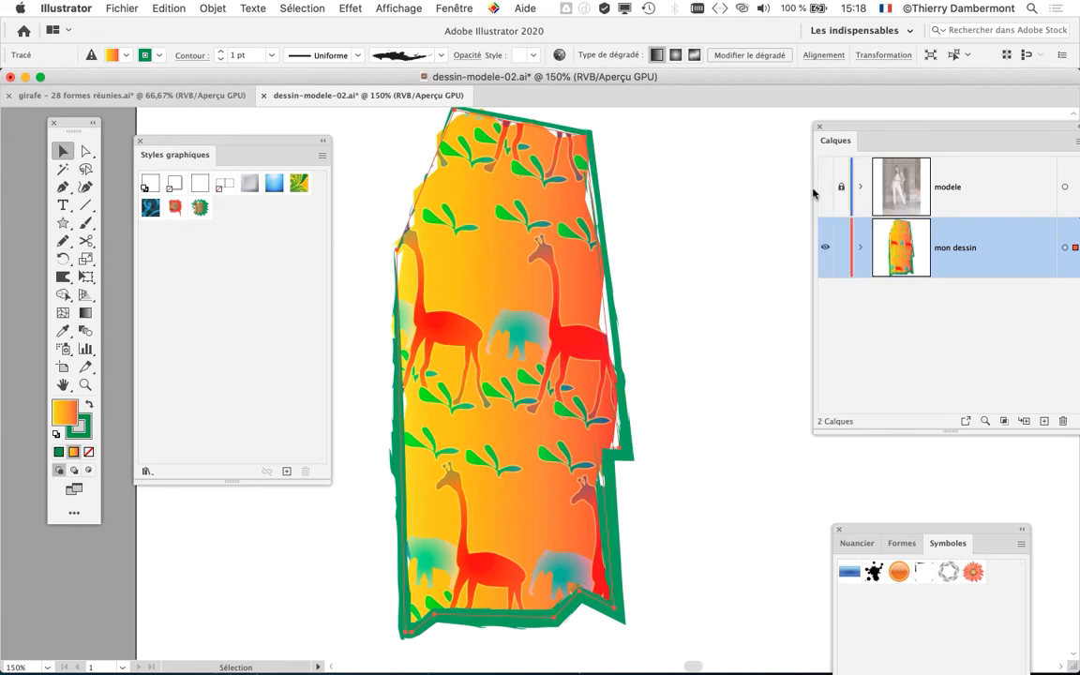
click(825, 192)
- Inspect the recoloured skirt on the model photo and close the graphic styles list to free the workspace
scroll(709, 298, down, 2)
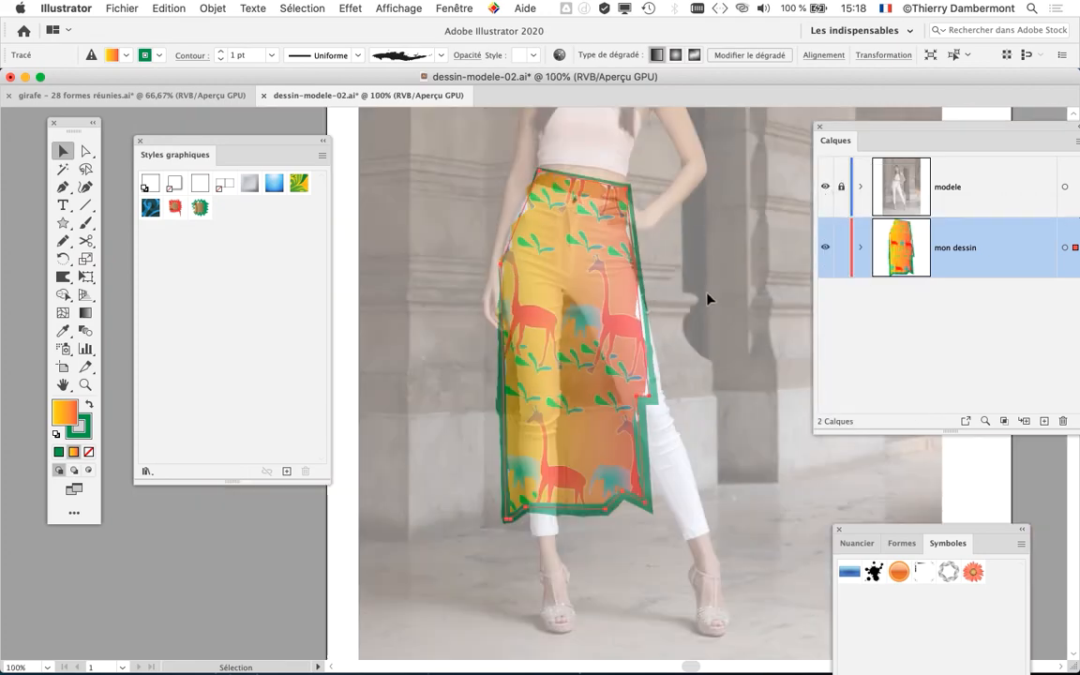
scroll(646, 280, up, 3)
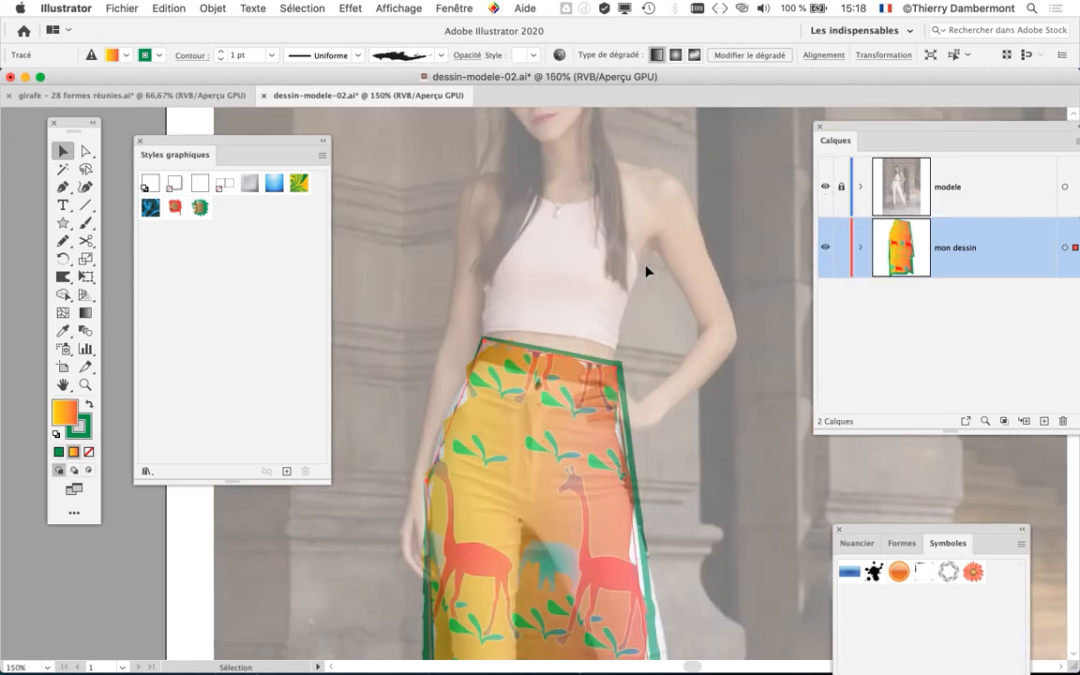
scroll(656, 412, up, 3)
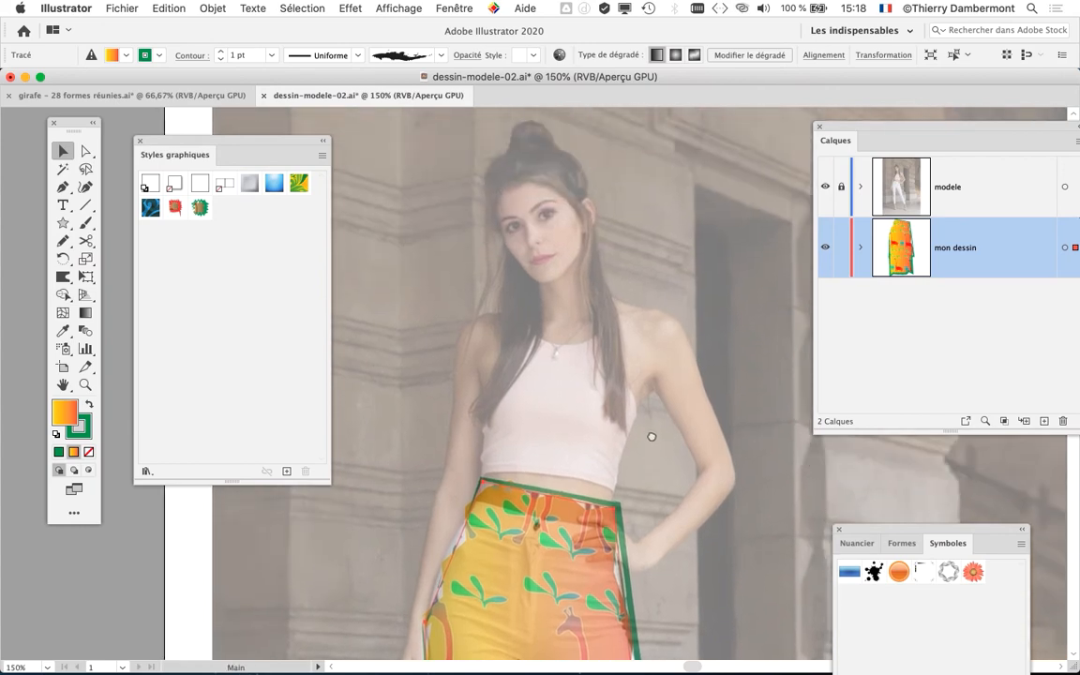
scroll(647, 309, down, 3)
scroll(671, 419, down, 1)
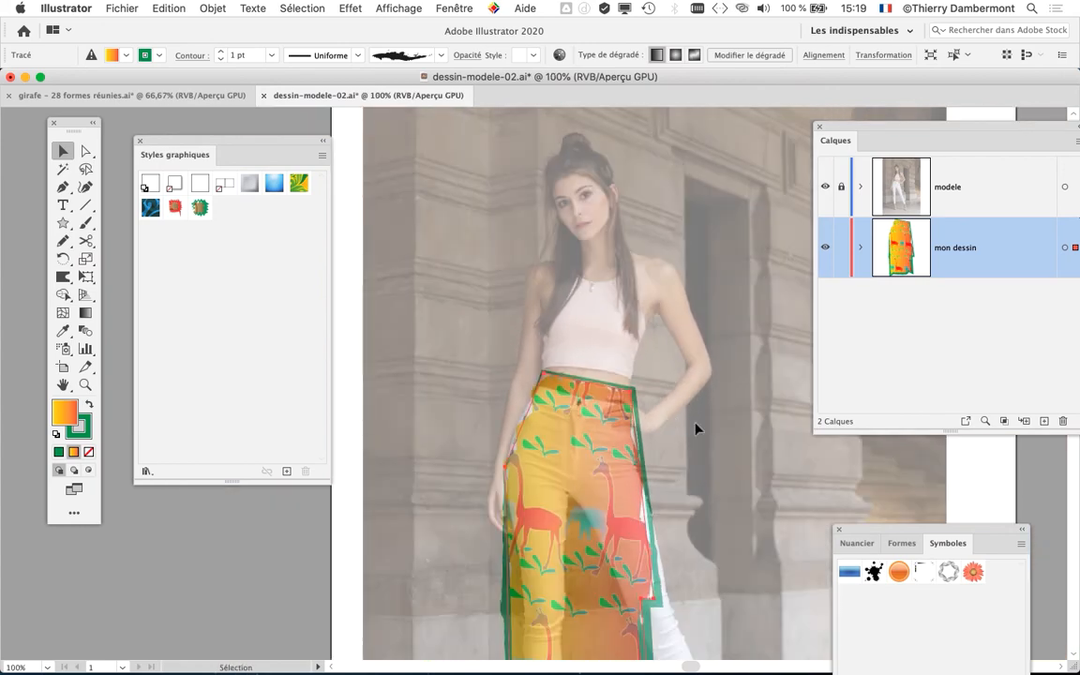
drag(696, 429, 596, 371)
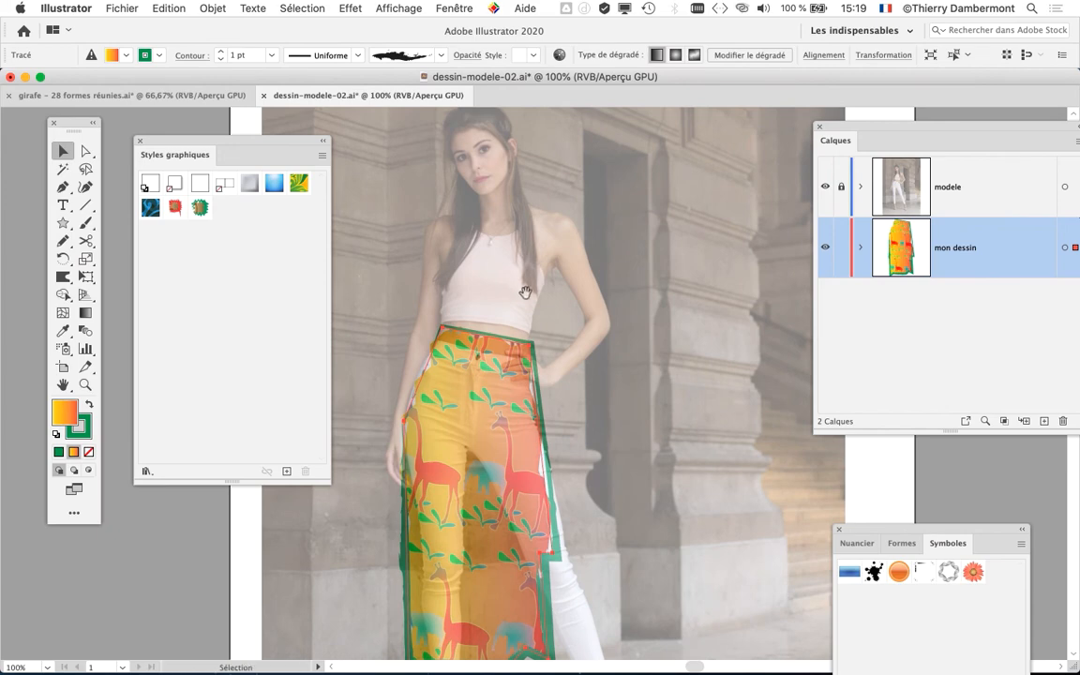
drag(534, 331, 451, 313)
click(138, 141)
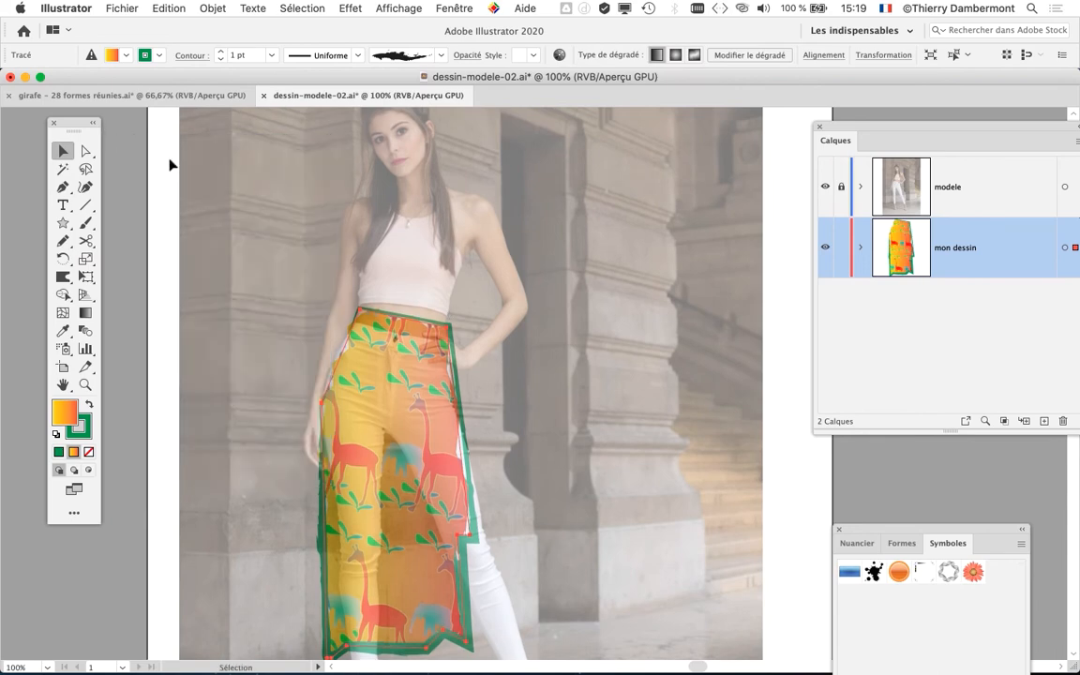
drag(590, 294, 495, 354)
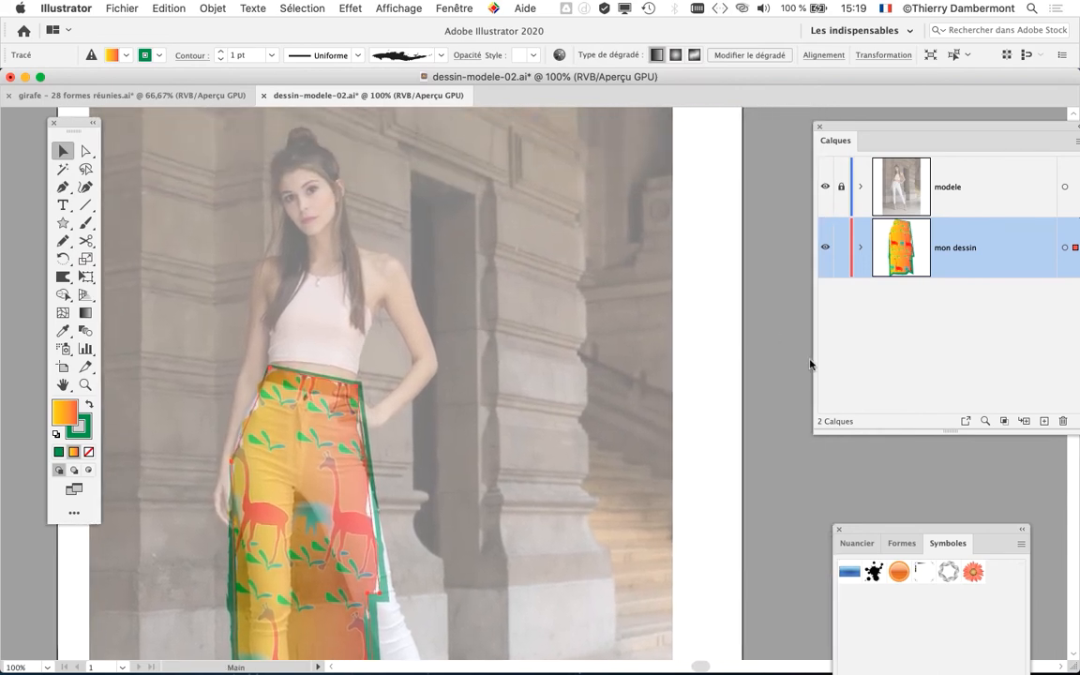
- Redisplay the layers list beside the model and enlarge it to make room for more layers
click(439, 6)
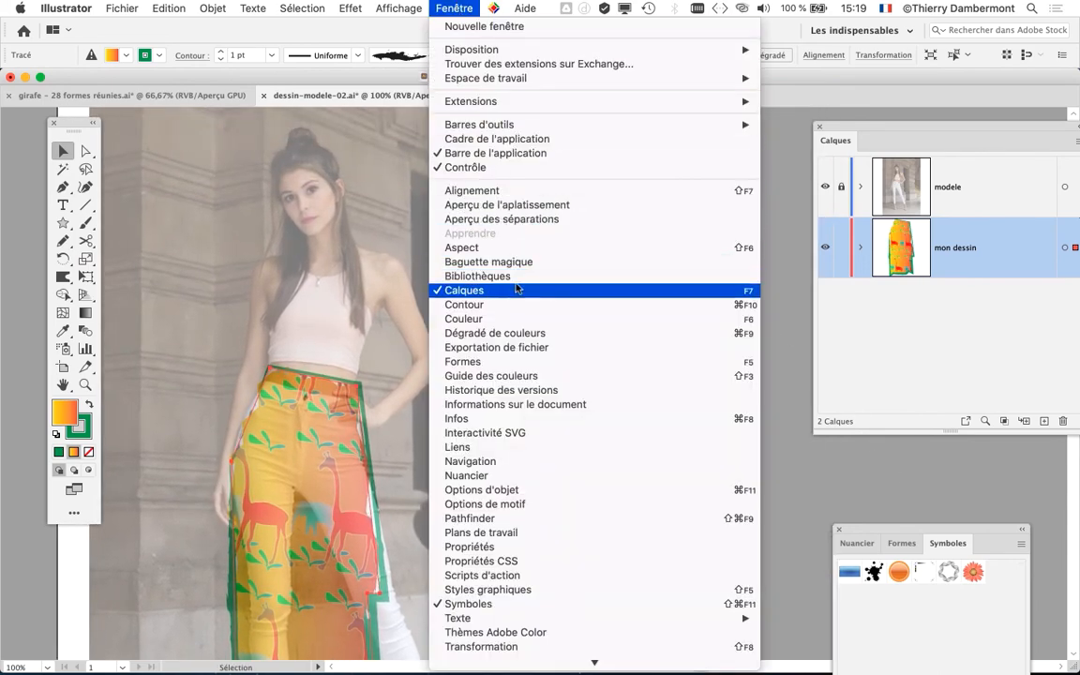
click(517, 297)
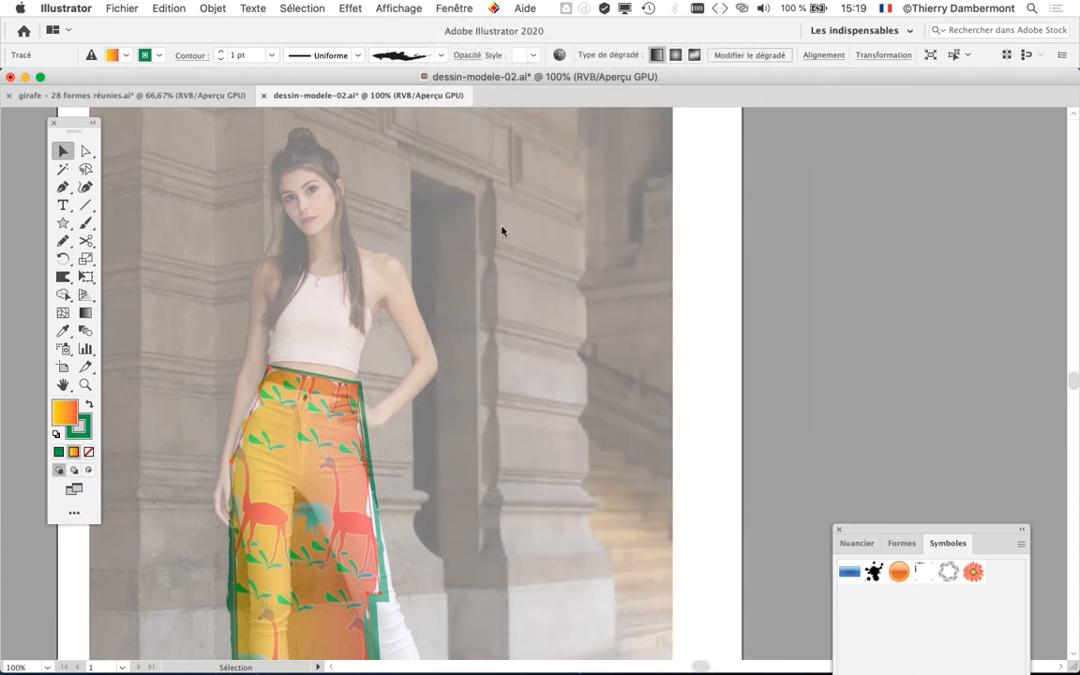
click(453, 7)
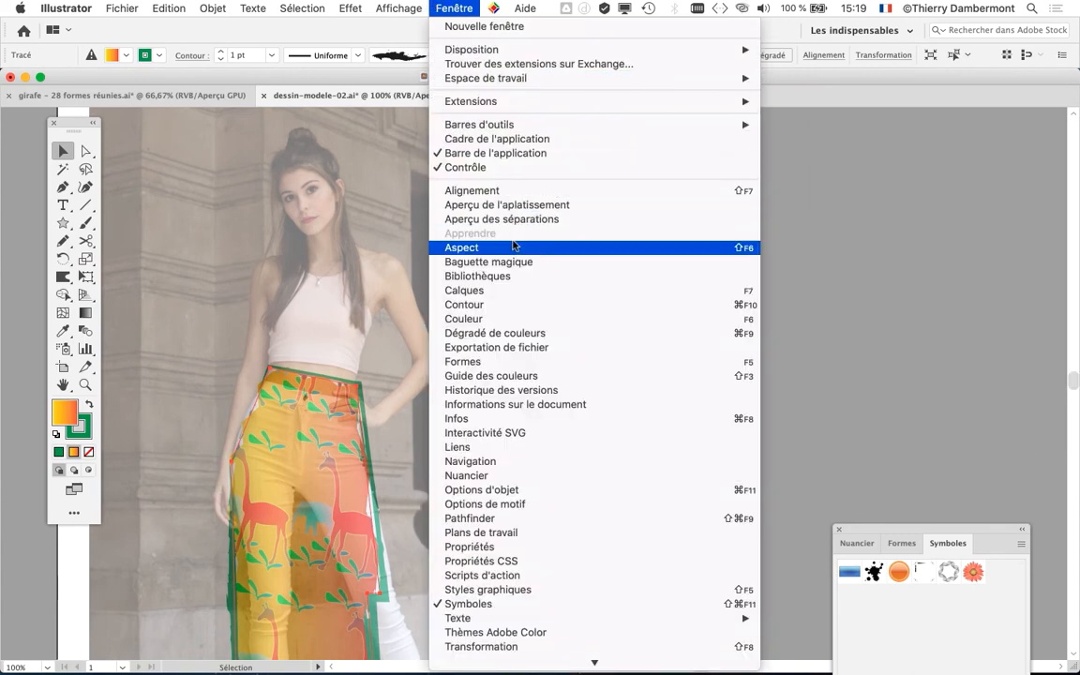
click(583, 291)
drag(874, 129, 558, 147)
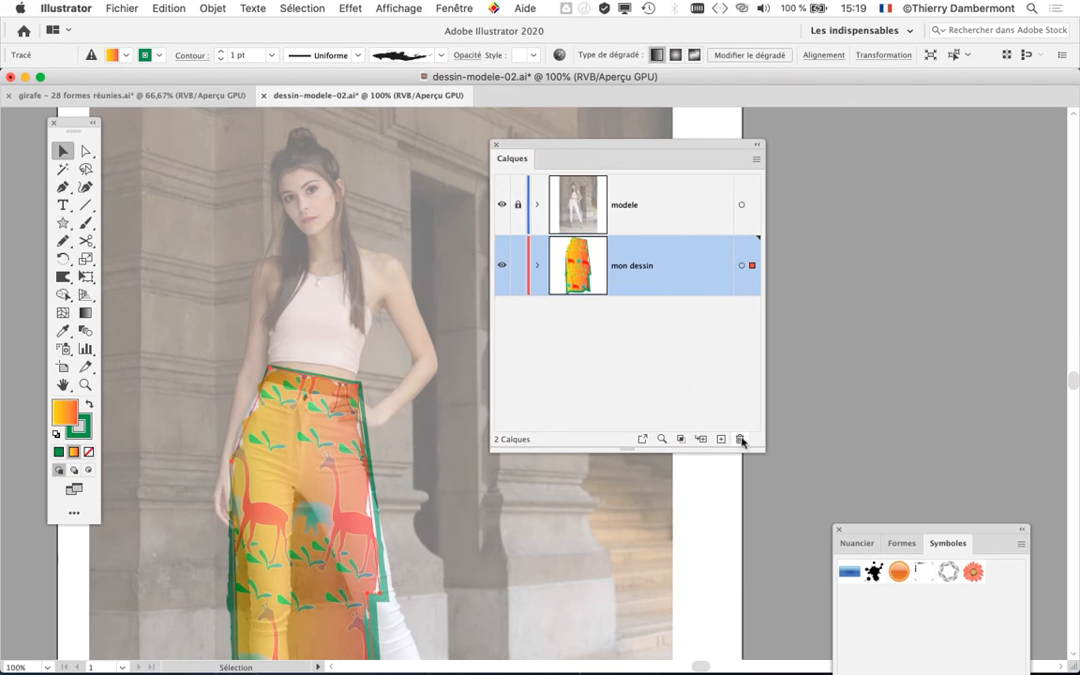
drag(761, 448, 940, 509)
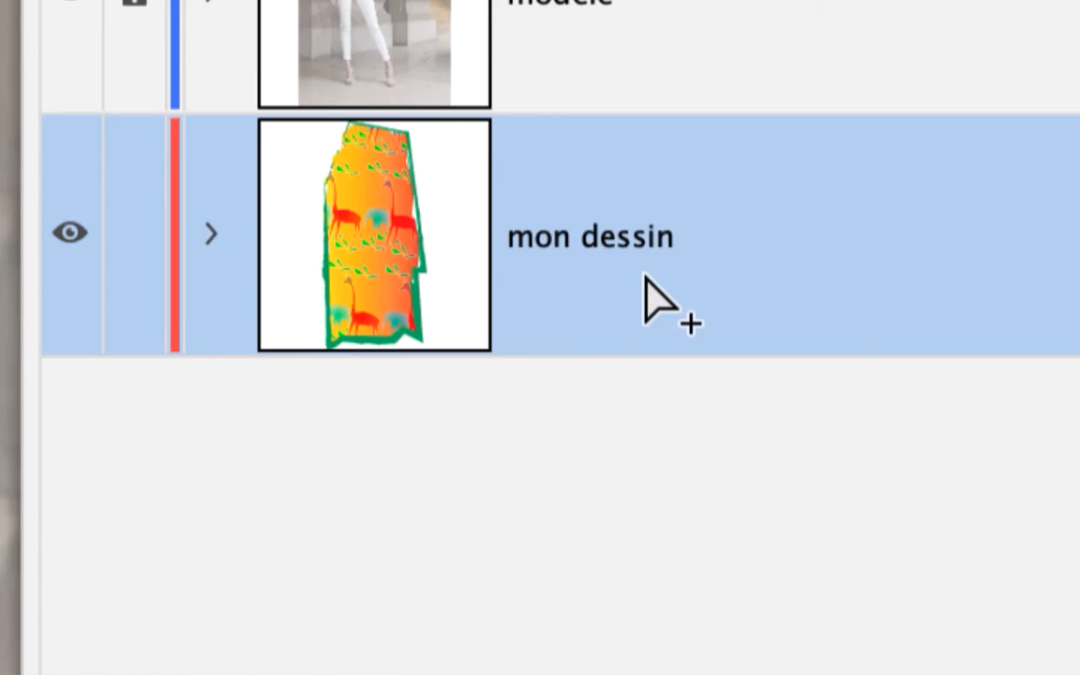
- Rename the mon dessin layer as mon dessin vetements
double_click(648, 238)
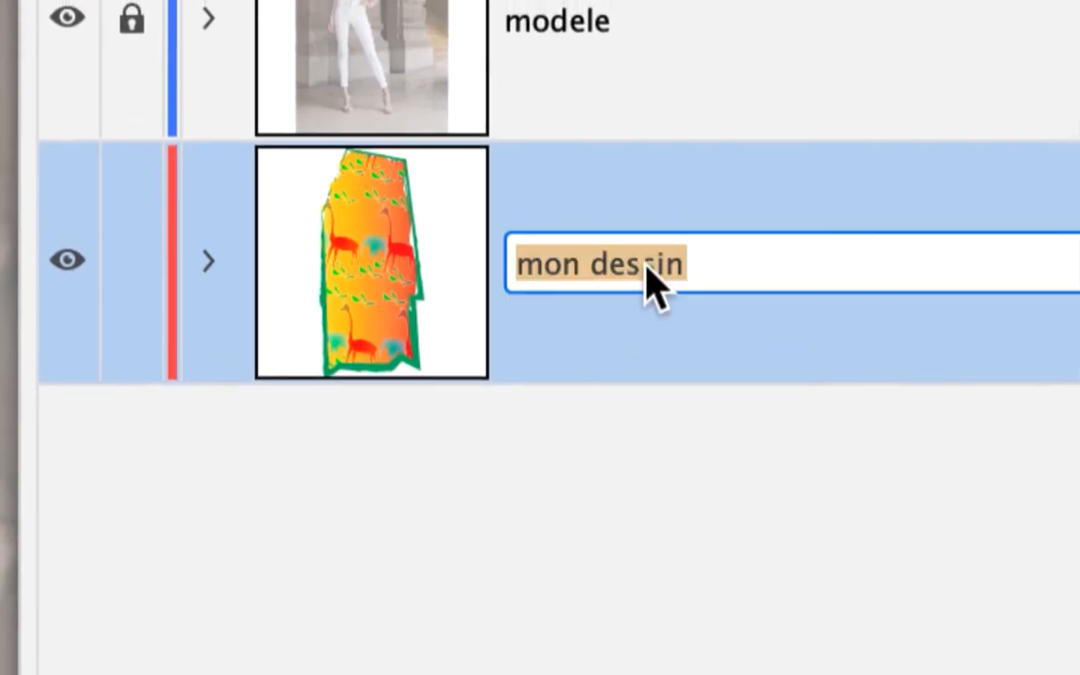
click(694, 265)
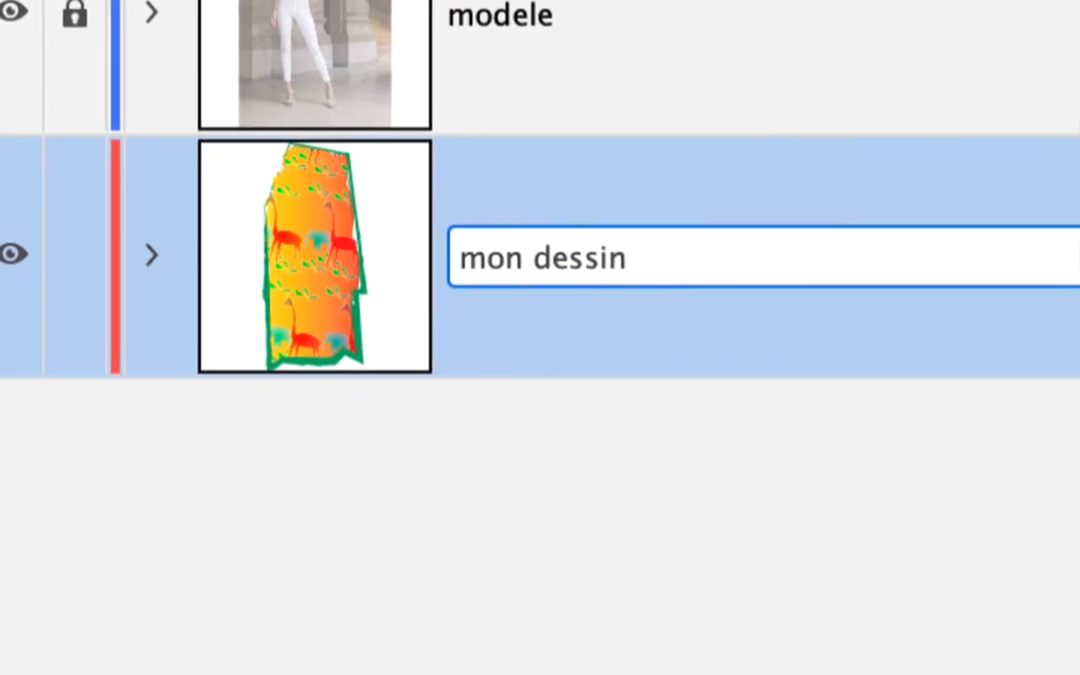
text(vetements)
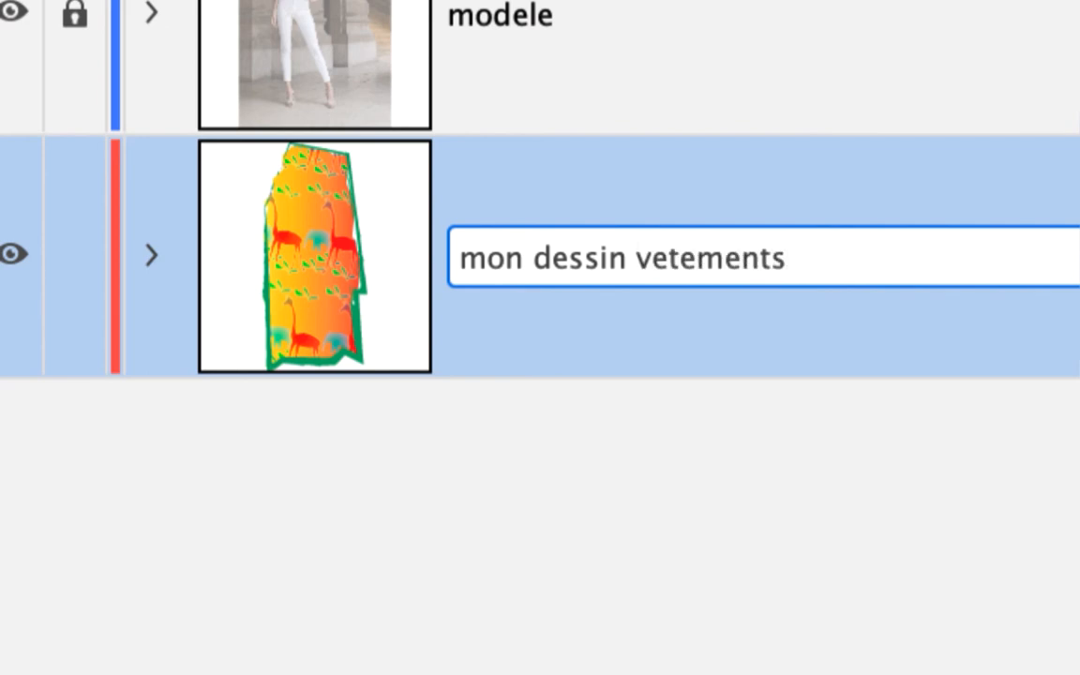
key(Return)
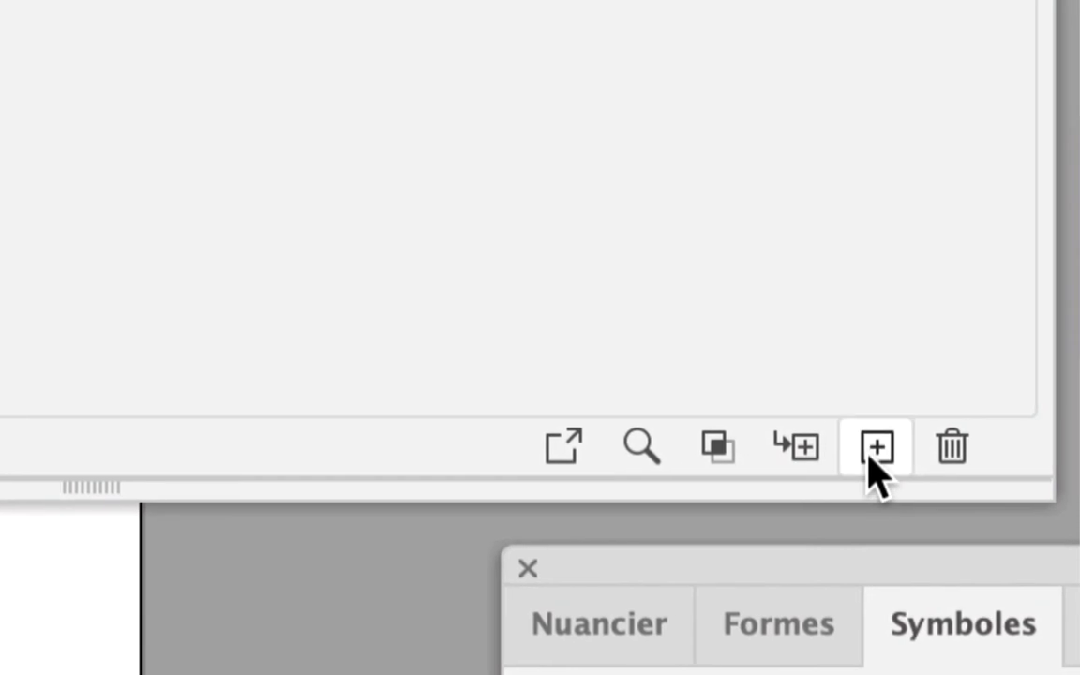
- Add a new layer above the clothing layer and name it figure
click(876, 448)
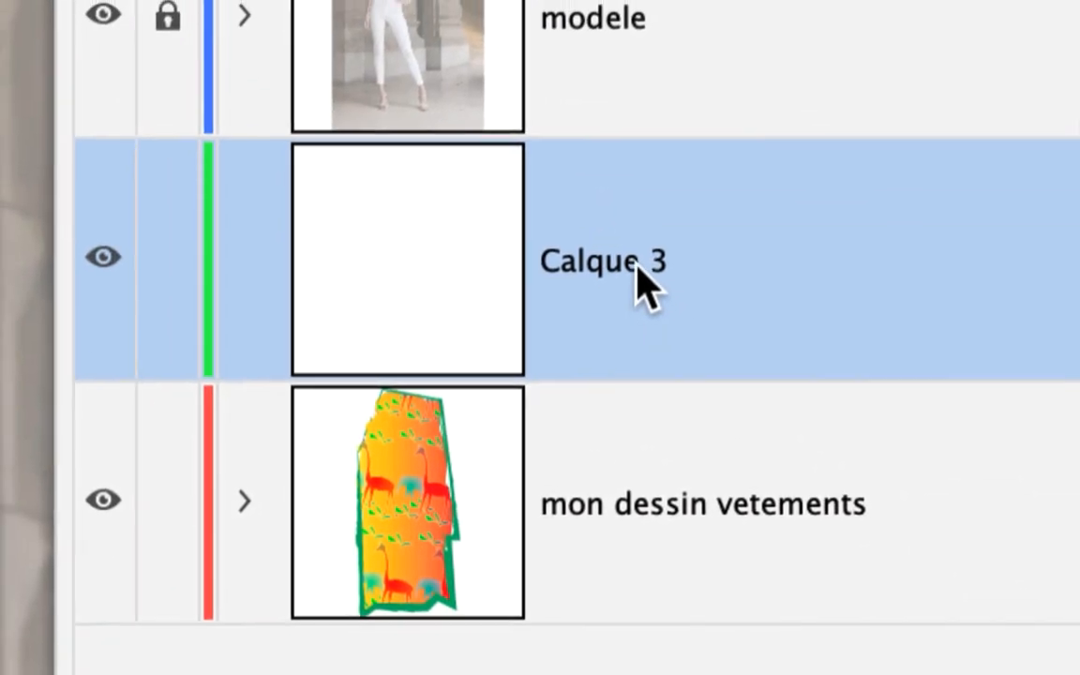
double_click(651, 269)
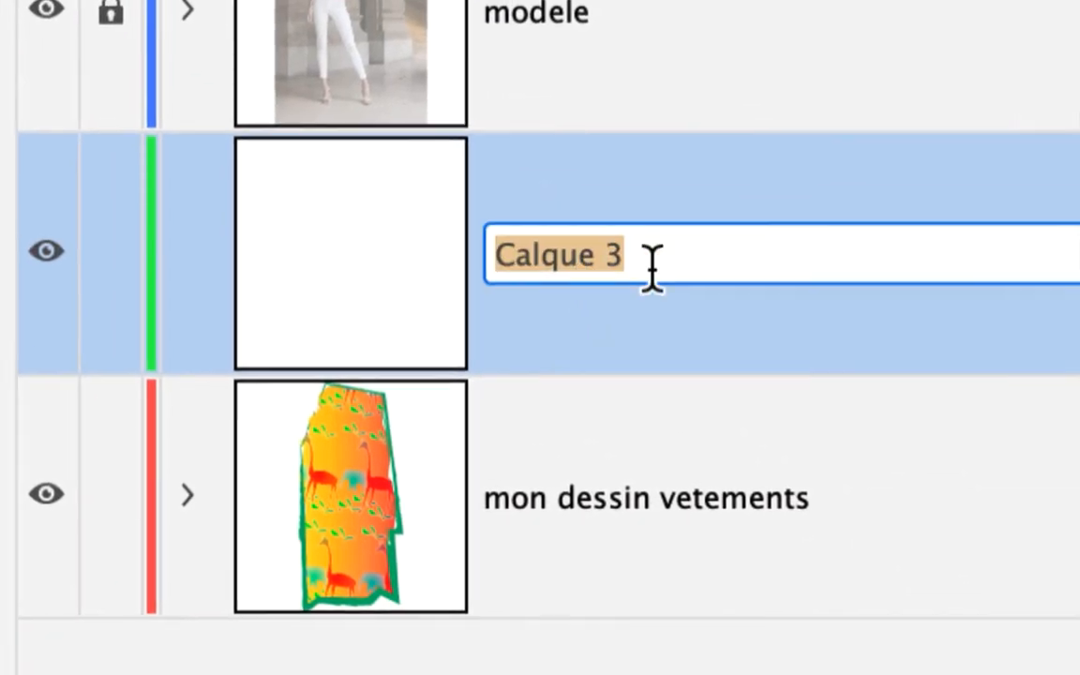
text(figure)
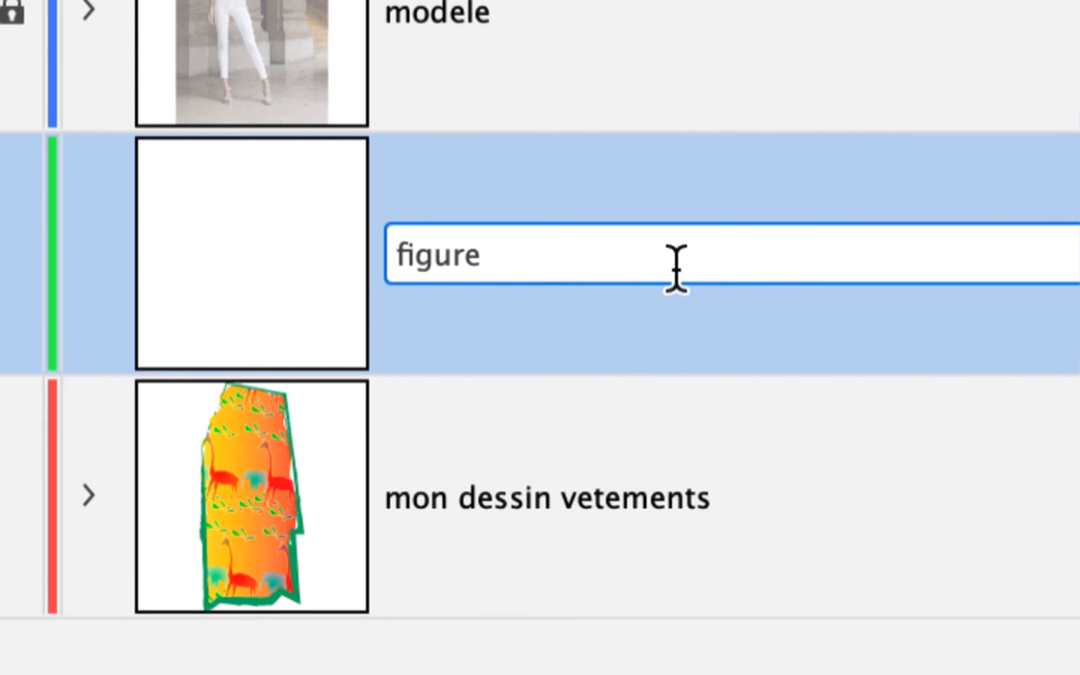
key(Return)
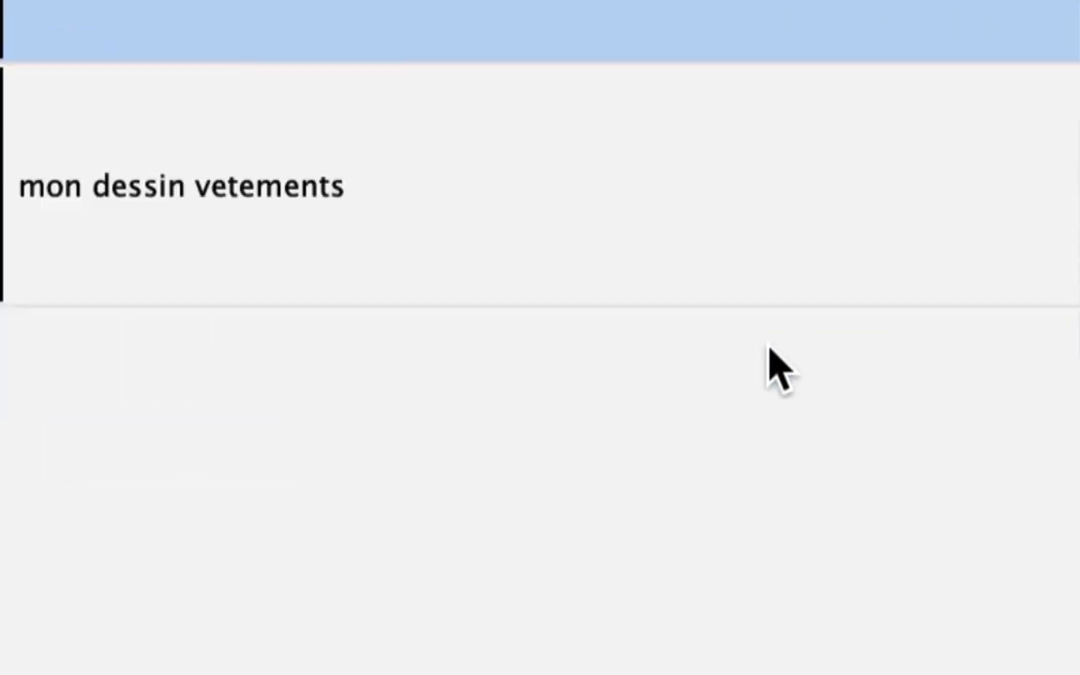
- Add another new layer above figure and name it buste et bras
click(868, 451)
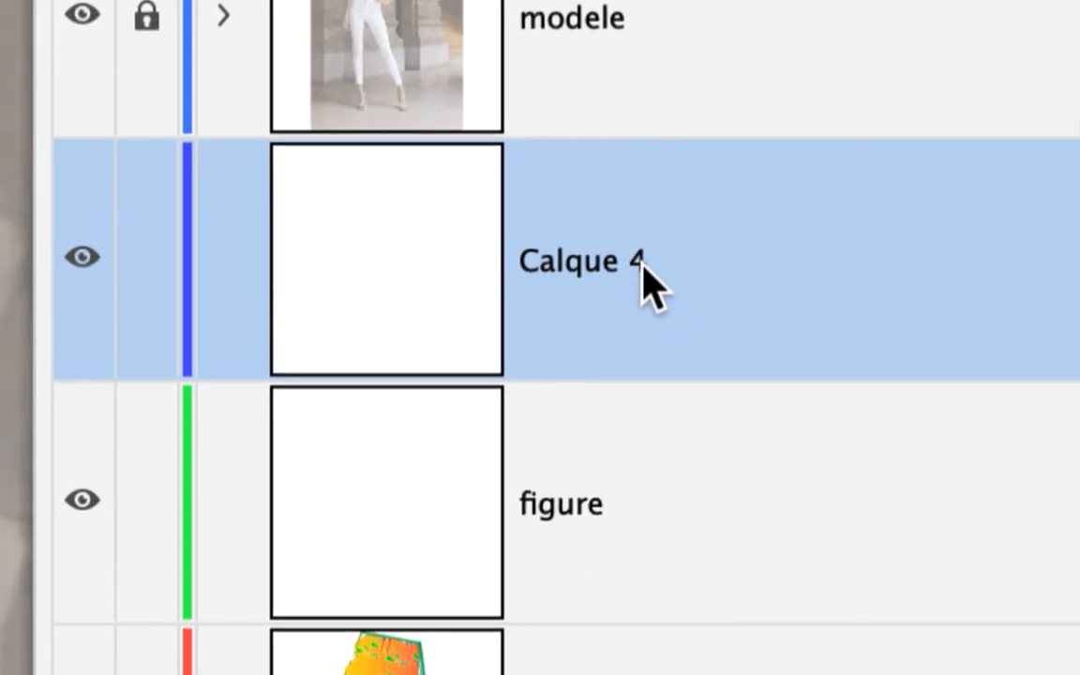
double_click(645, 281)
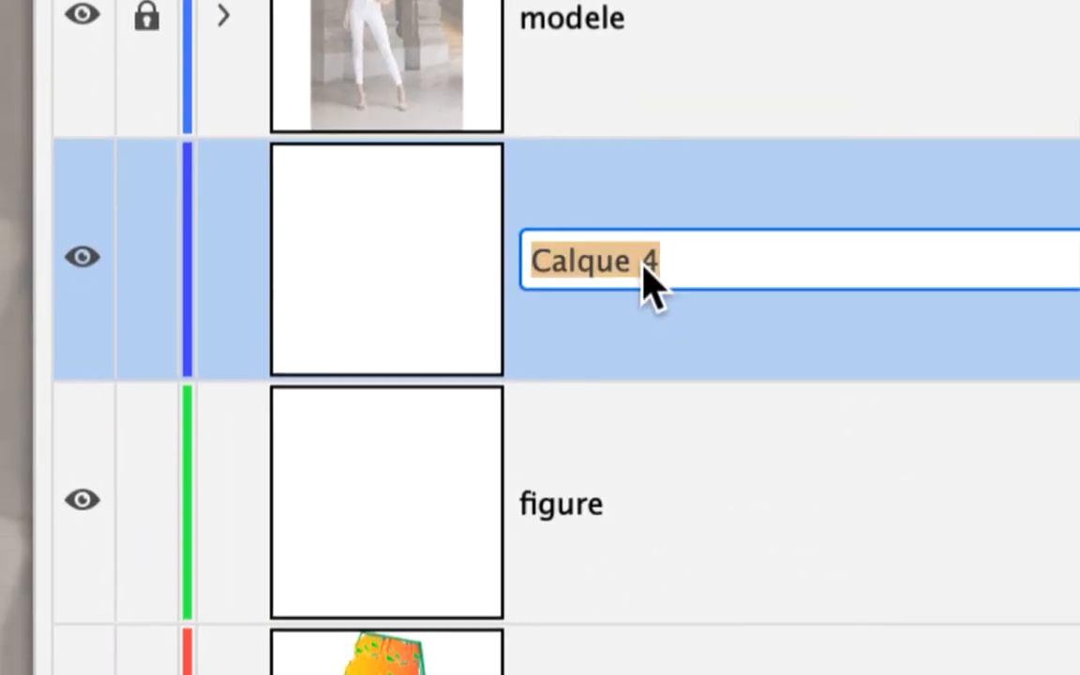
text(buste et bras)
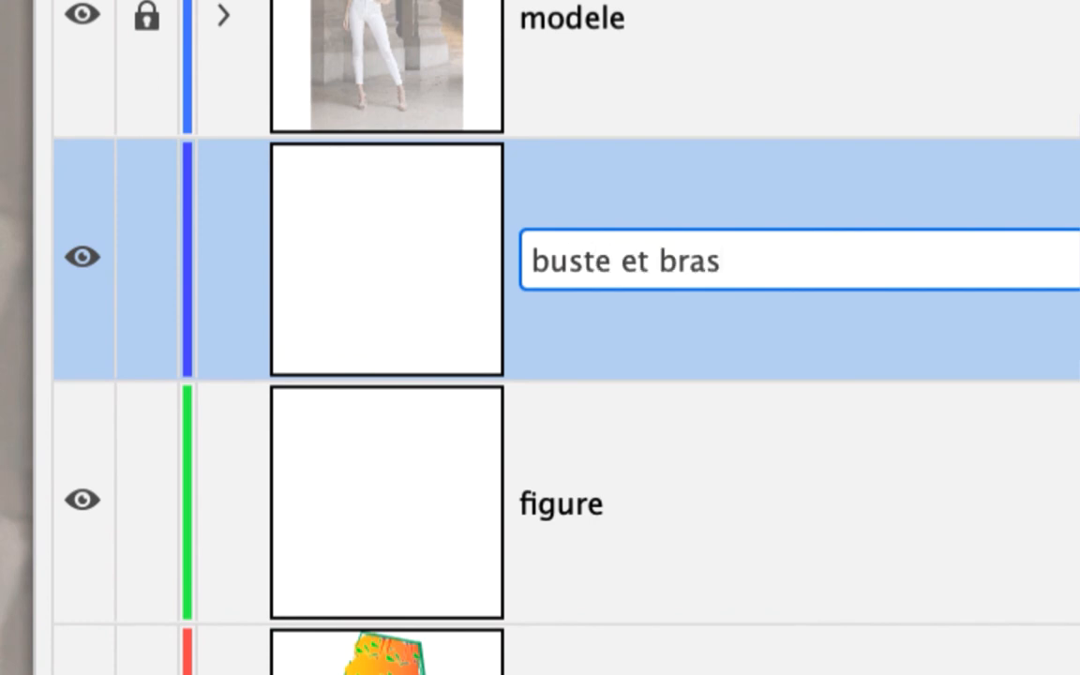
key(Return)
- Move the buste et bras layer between the figure and mon dessin vetements layers and make it active
drag(640, 309, 650, 566)
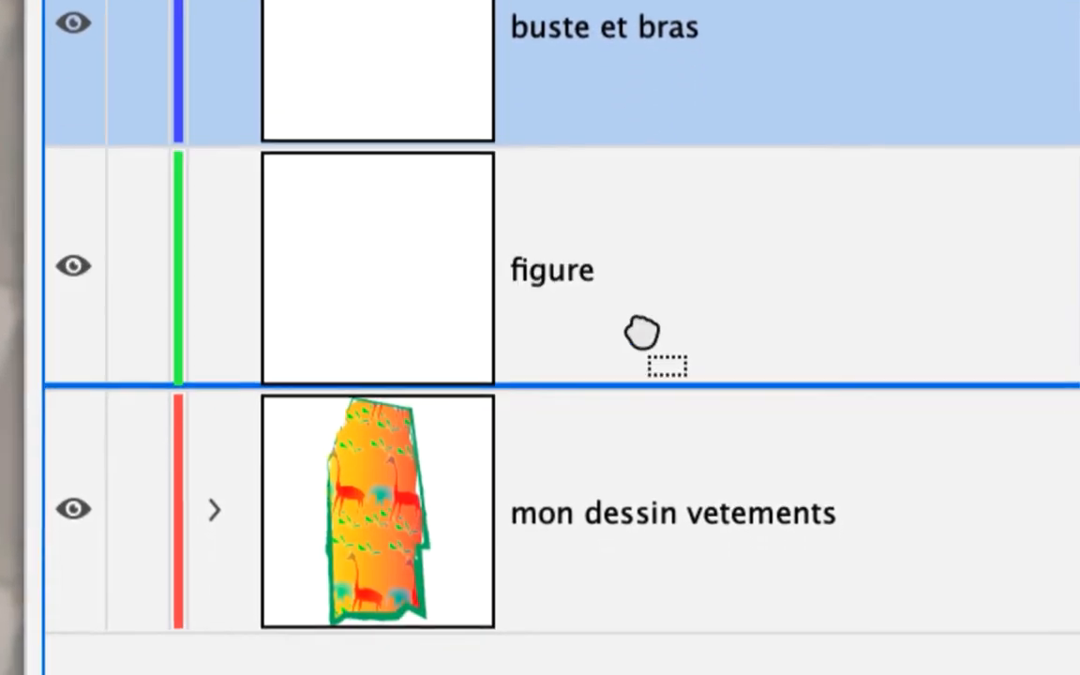
drag(642, 332, 646, 338)
click(628, 319)
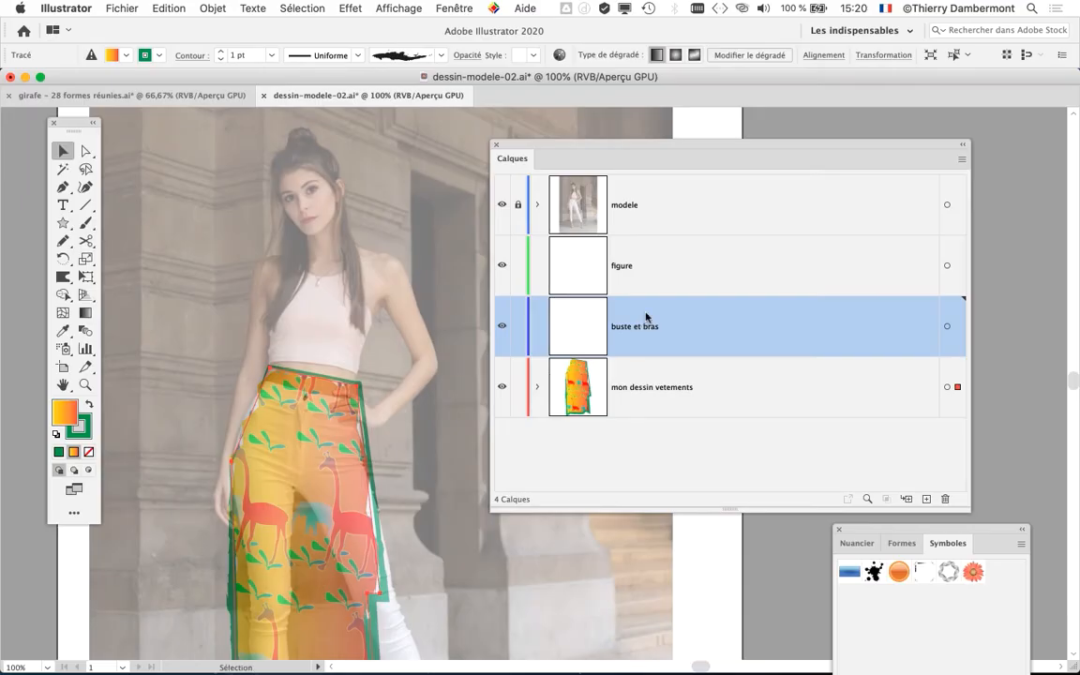
- Lock the mon dessin vetements and figure layers, leaving buste et bras editable
drag(569, 150, 643, 126)
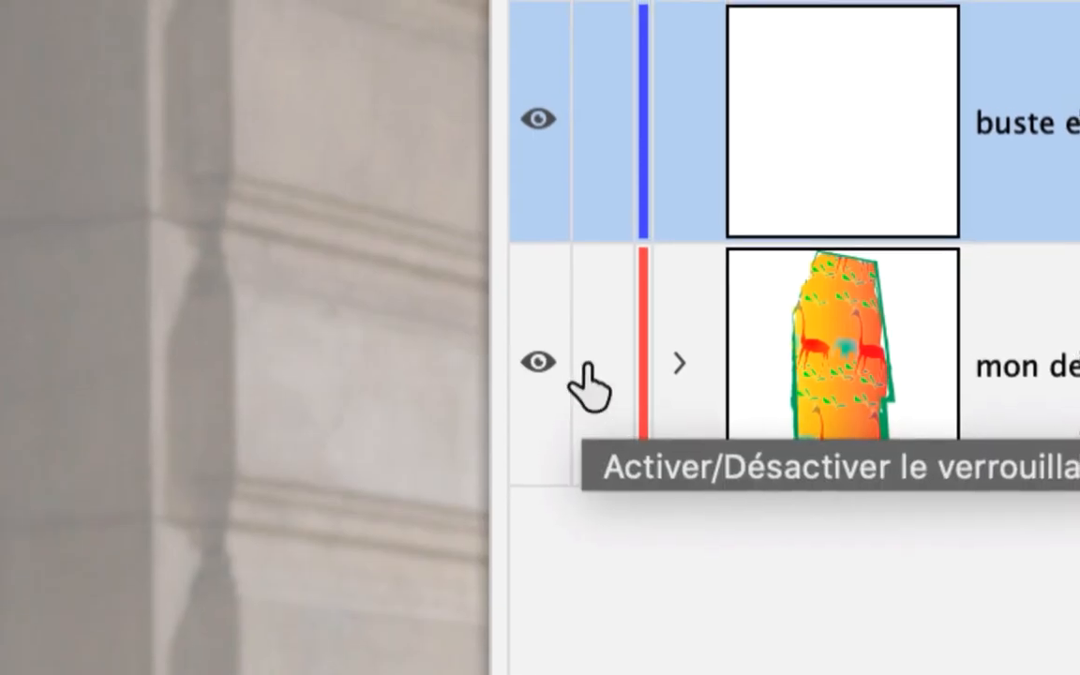
click(588, 366)
click(588, 278)
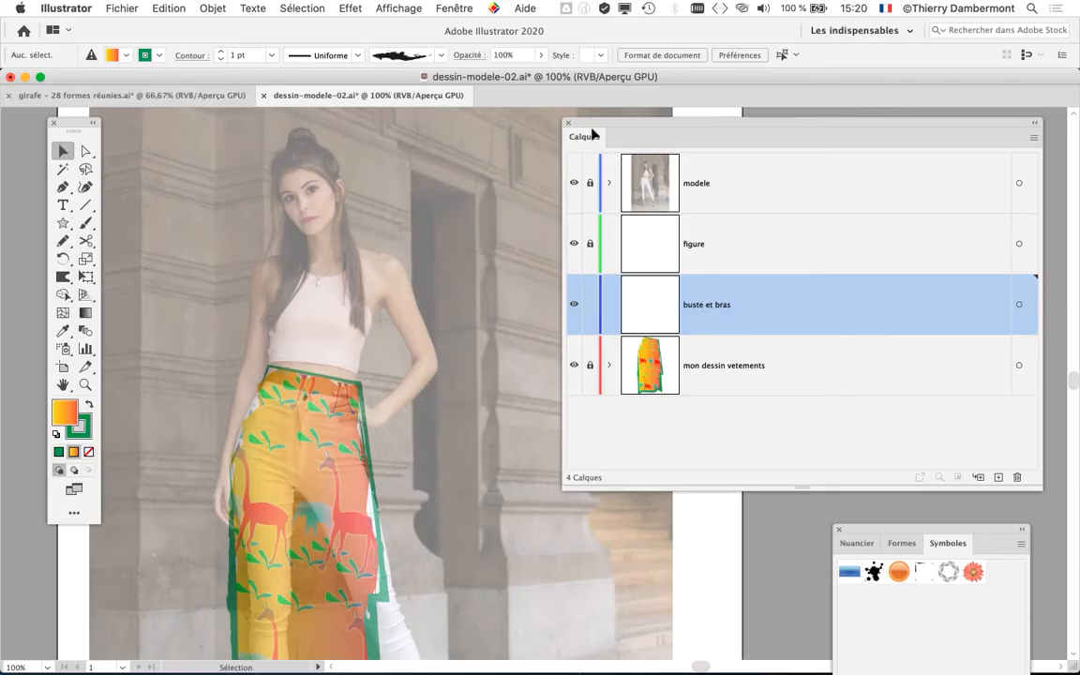
- Trace the model's shoulders, torso and both arms as one closed outline with the Pencil on the buste et bras layer
click(63, 240)
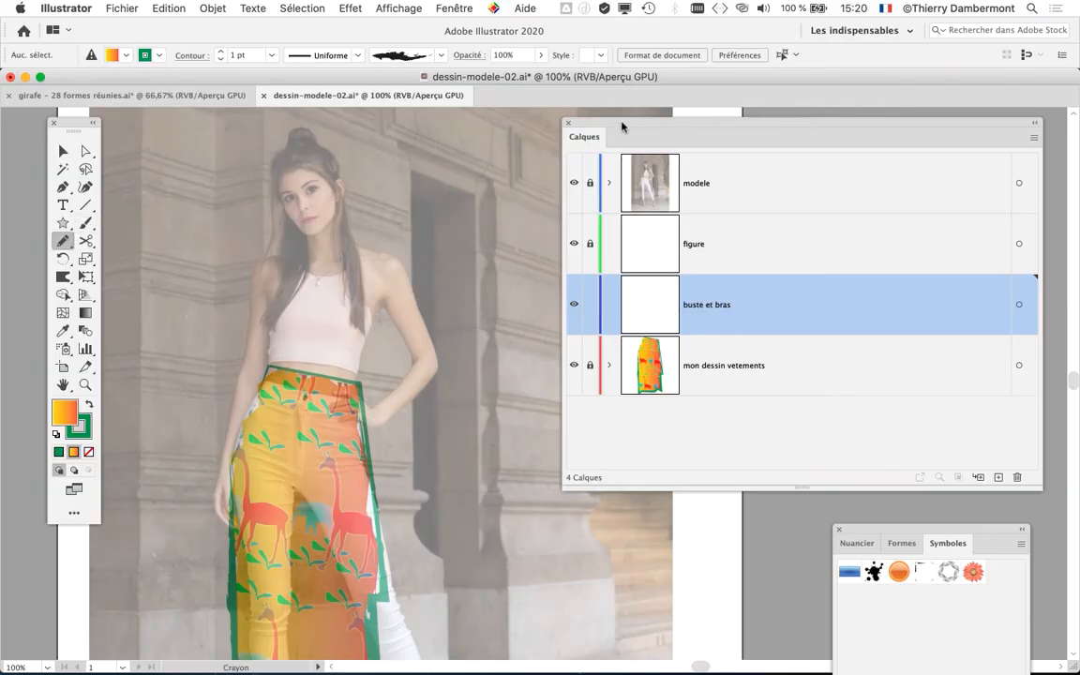
drag(621, 126, 740, 134)
scroll(260, 384, up, 1)
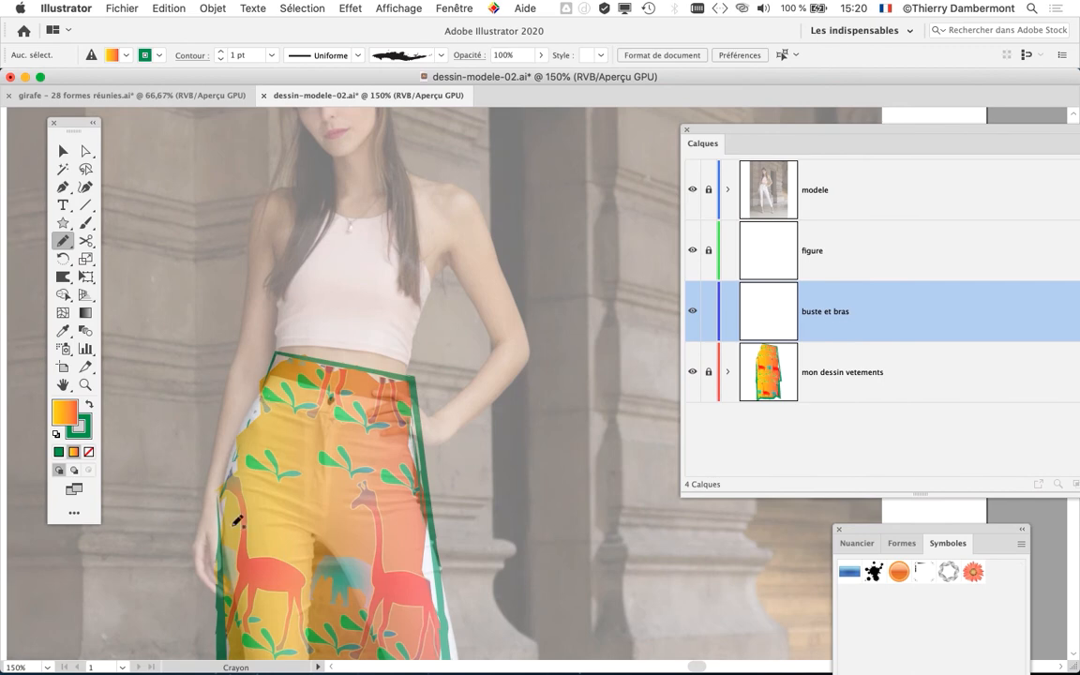
mouse_move(210, 584)
mouse_down()
mouse_move(282, 183)
mouse_move(361, 167)
mouse_move(447, 183)
mouse_move(480, 212)
mouse_move(526, 335)
mouse_move(495, 407)
mouse_up()
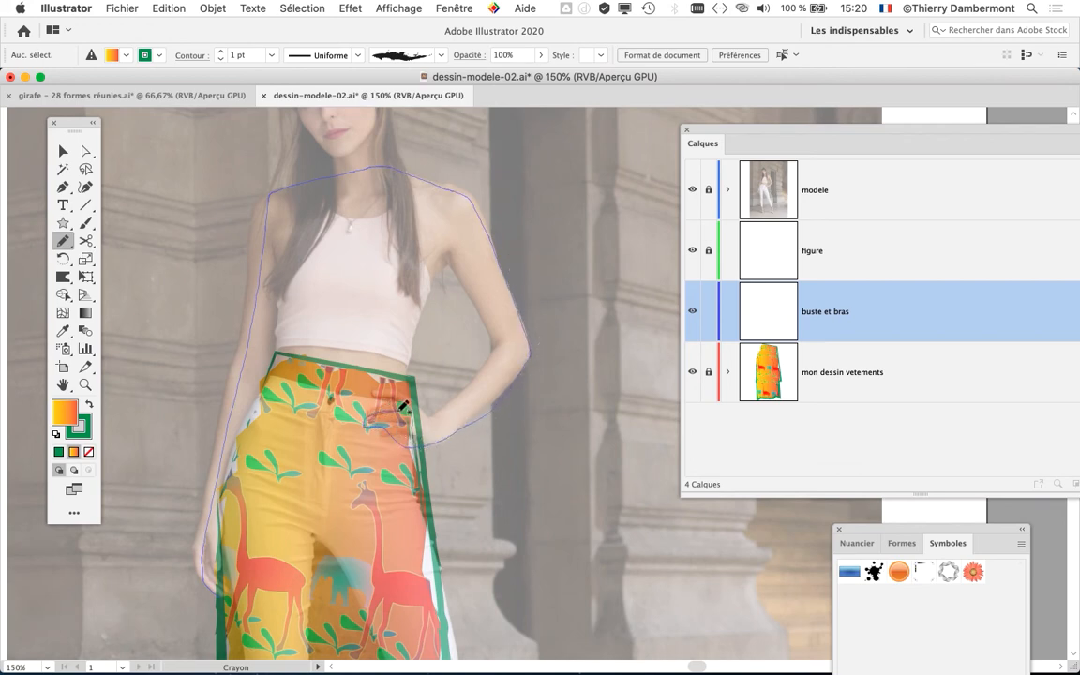
mouse_move(486, 285)
mouse_down()
mouse_move(455, 242)
mouse_move(410, 358)
mouse_move(413, 385)
mouse_move(320, 401)
mouse_move(266, 425)
mouse_up()
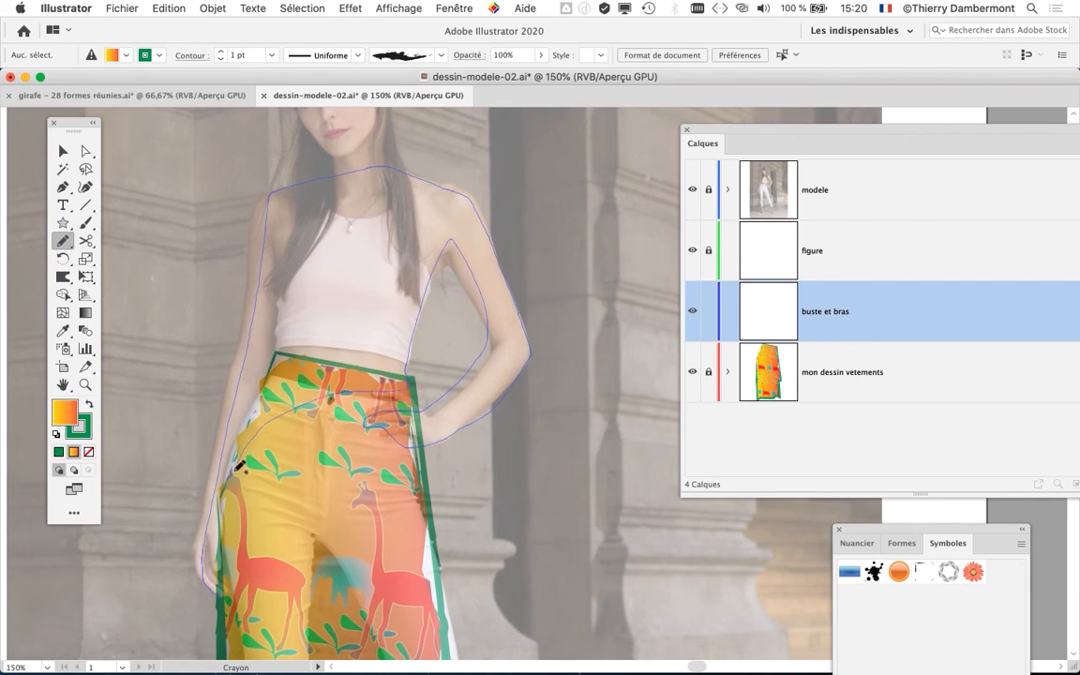
mouse_move(239, 466)
mouse_down()
mouse_move(220, 577)
mouse_move(208, 583)
mouse_up()
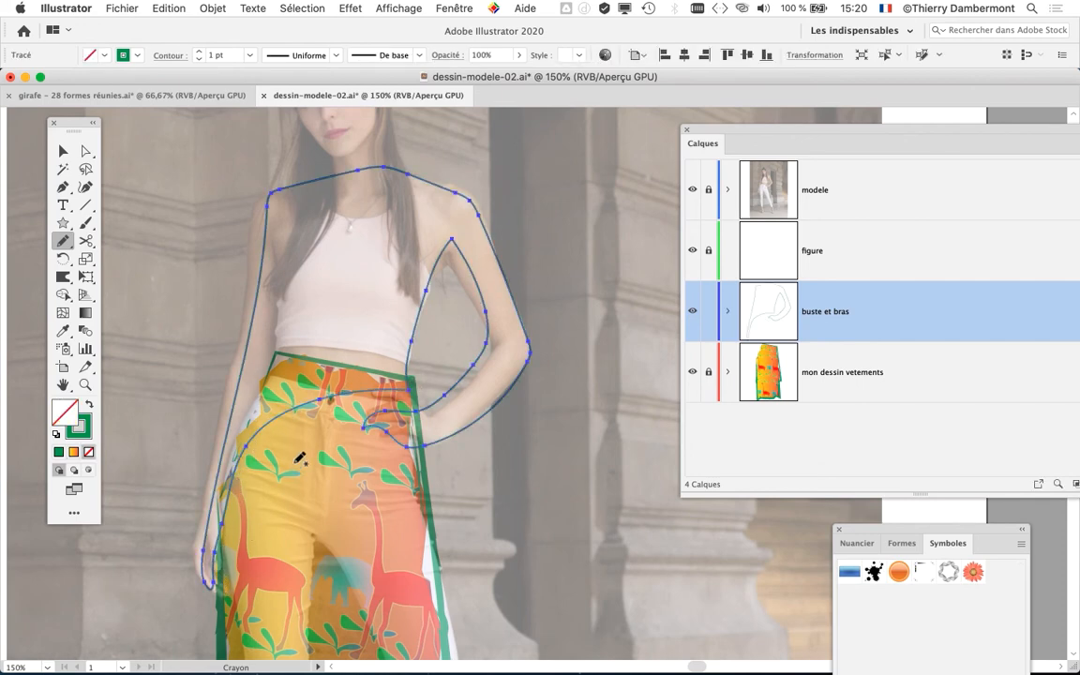
- Redraw the lower edge of the torso outline with the Pencil so it follows the inner arm and the skirt's waistline
scroll(246, 480, up, 2)
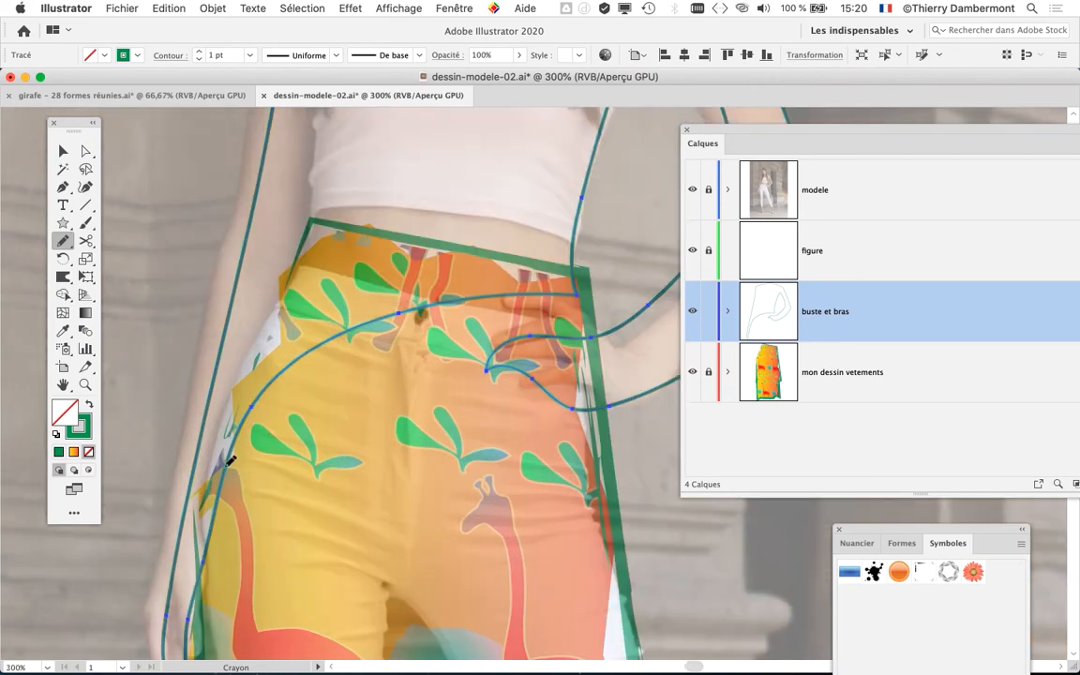
drag(228, 461, 282, 277)
drag(319, 209, 515, 240)
drag(582, 290, 576, 293)
scroll(498, 309, down, 3)
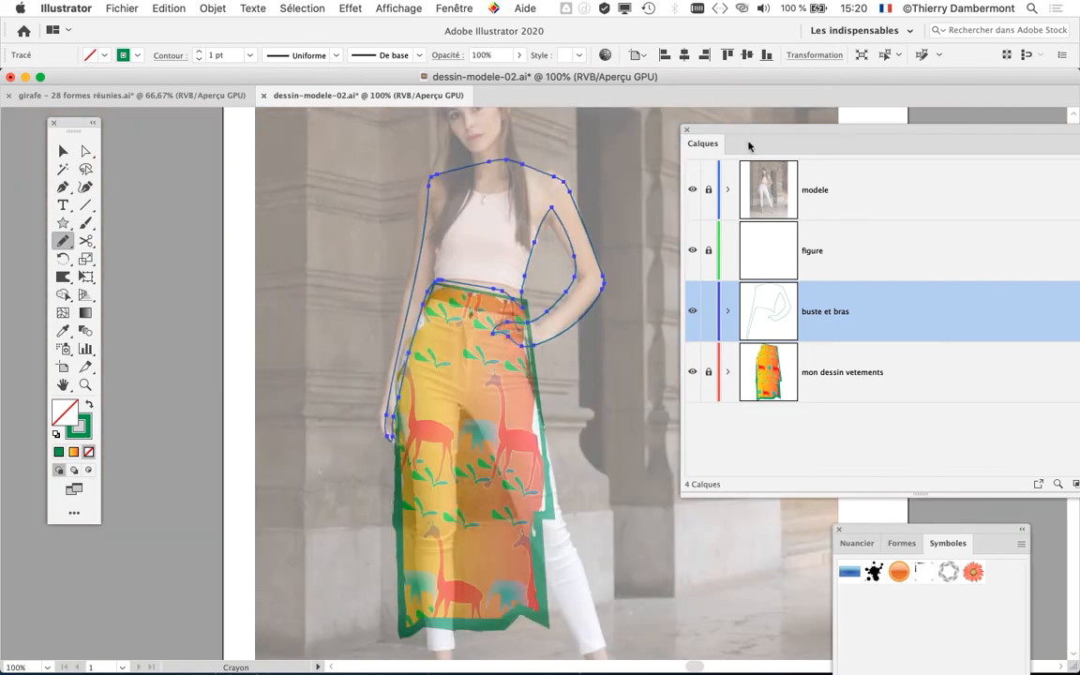
- Open the colour swatches beside the drawing and fill the torso-and-arms shape with the light beige swatch
drag(749, 145, 821, 133)
click(454, 7)
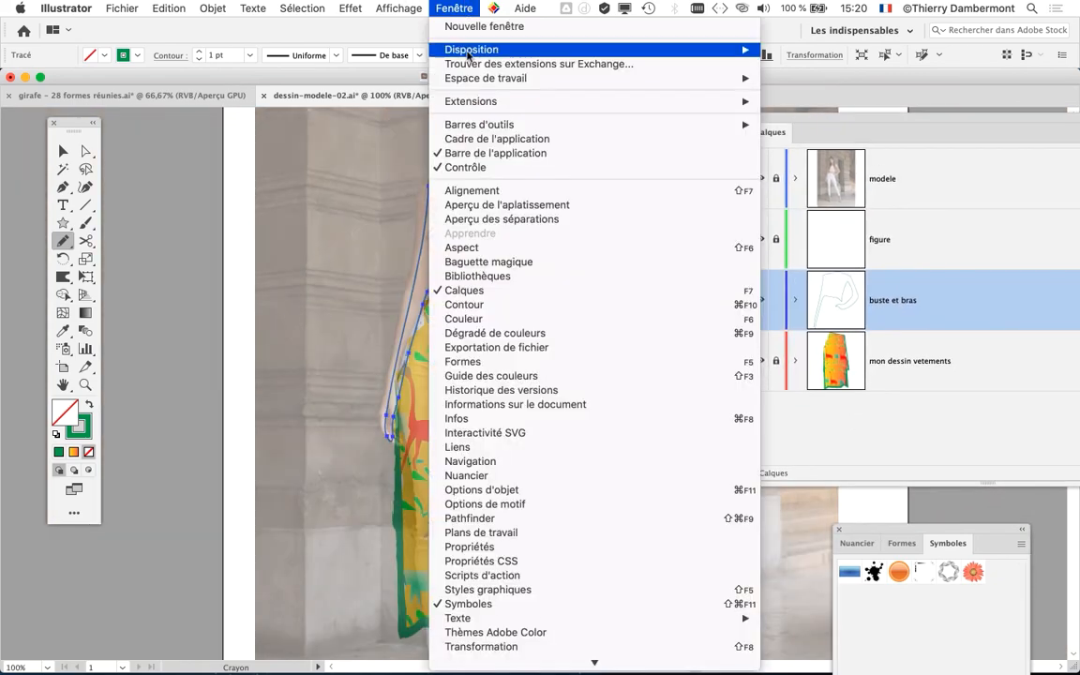
click(549, 476)
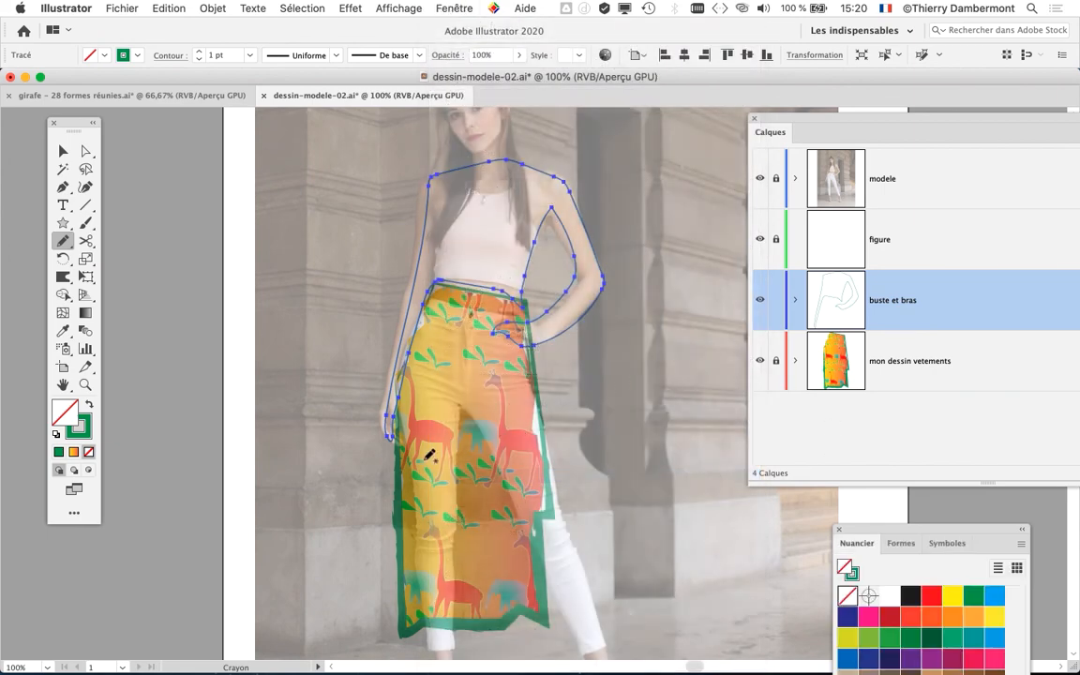
drag(931, 529, 243, 156)
click(160, 306)
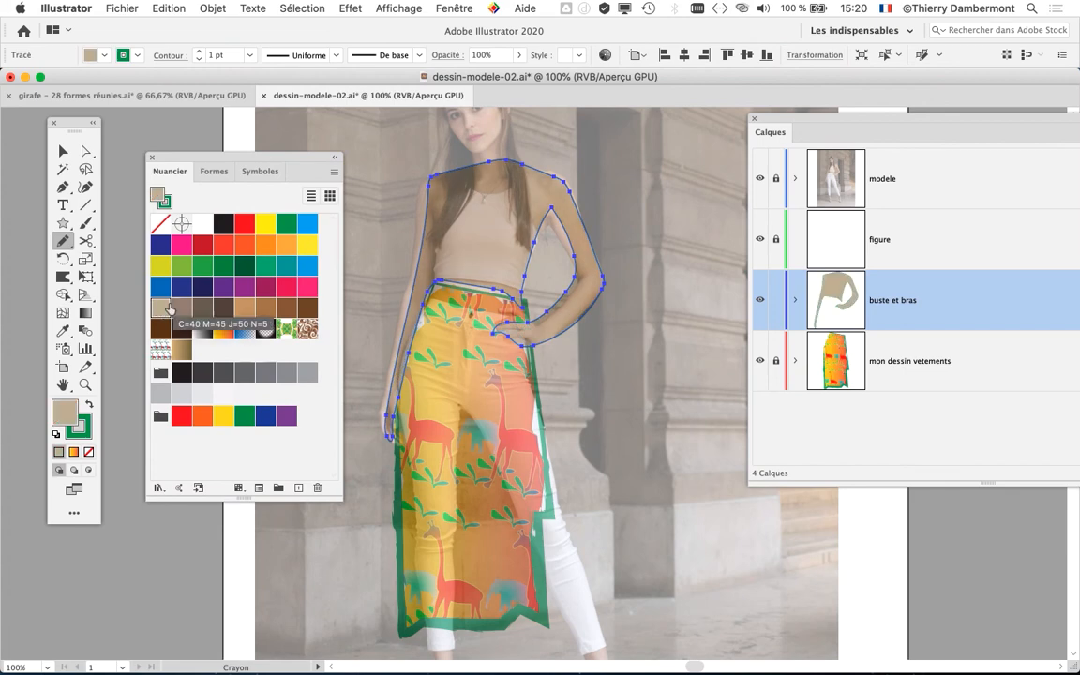
- Hide the modele photo layer and reshape the inner contour of the bent arm with the Pencil
click(761, 179)
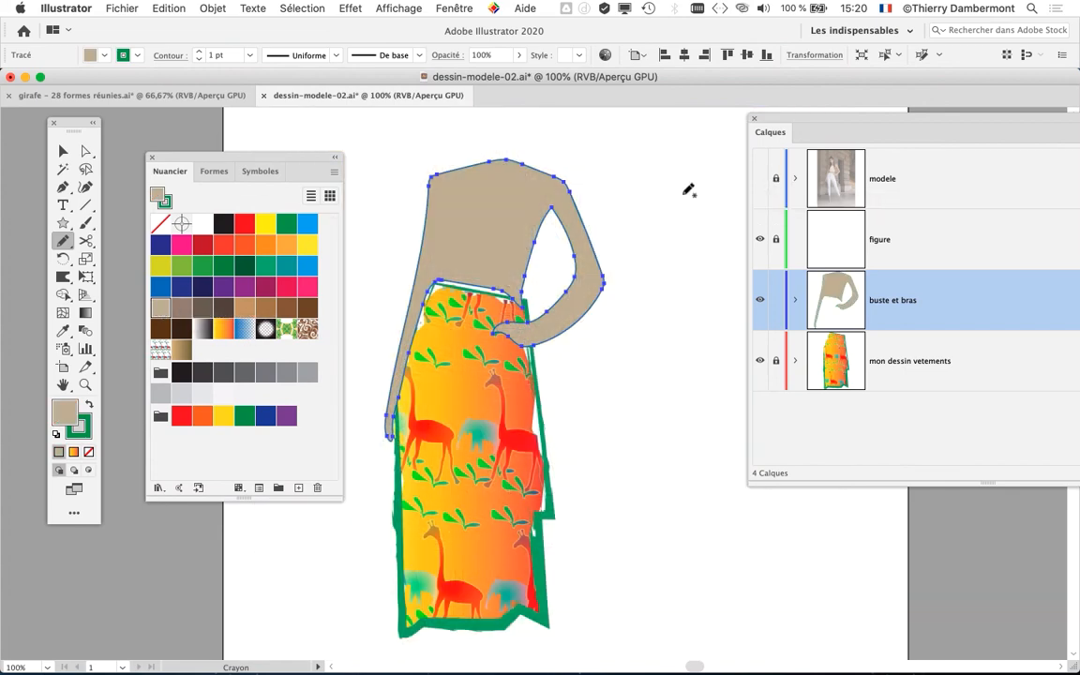
drag(588, 295, 592, 295)
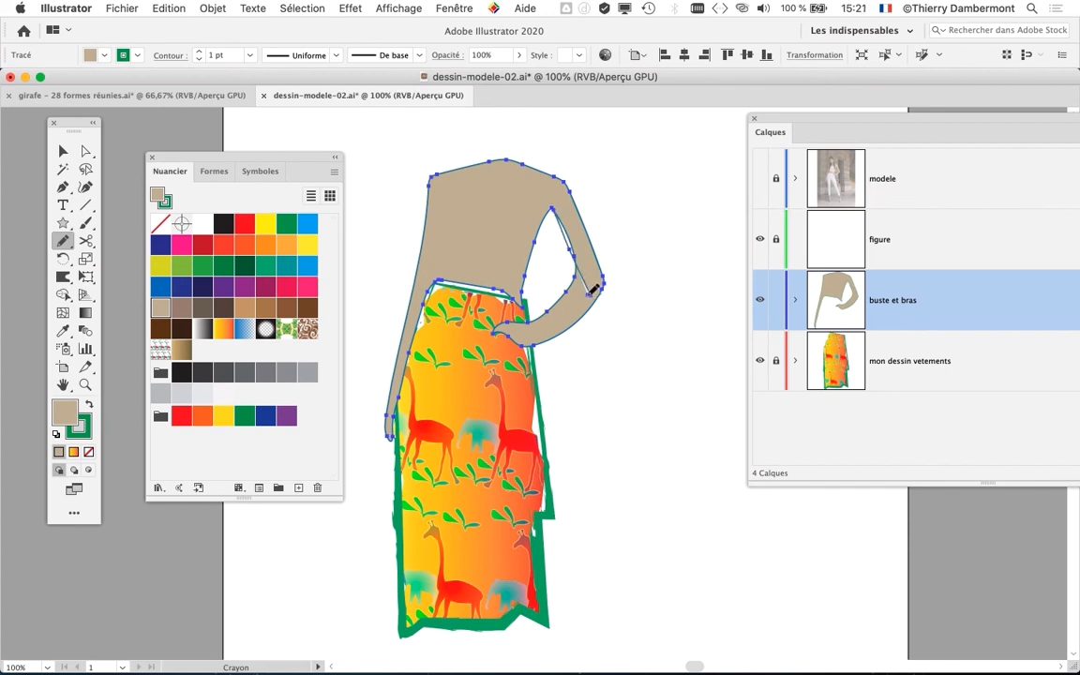
key(super+z)
drag(537, 317, 529, 320)
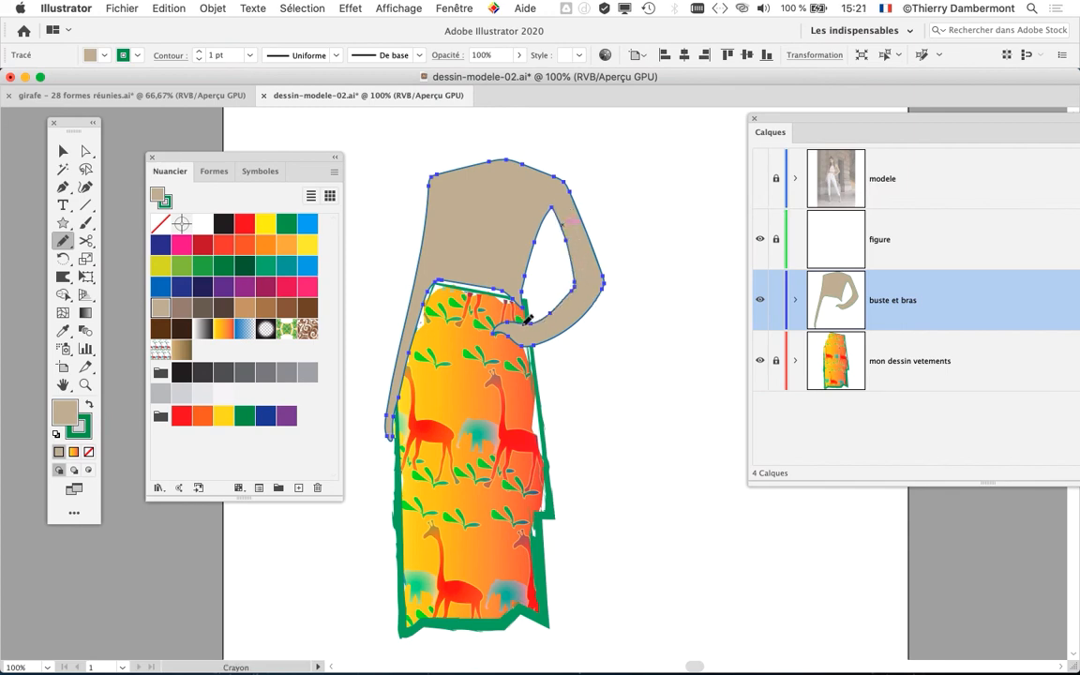
- Simplify the torso-and-arms path, converting it to straight lines with a corner angle threshold of 18°
drag(294, 165, 232, 161)
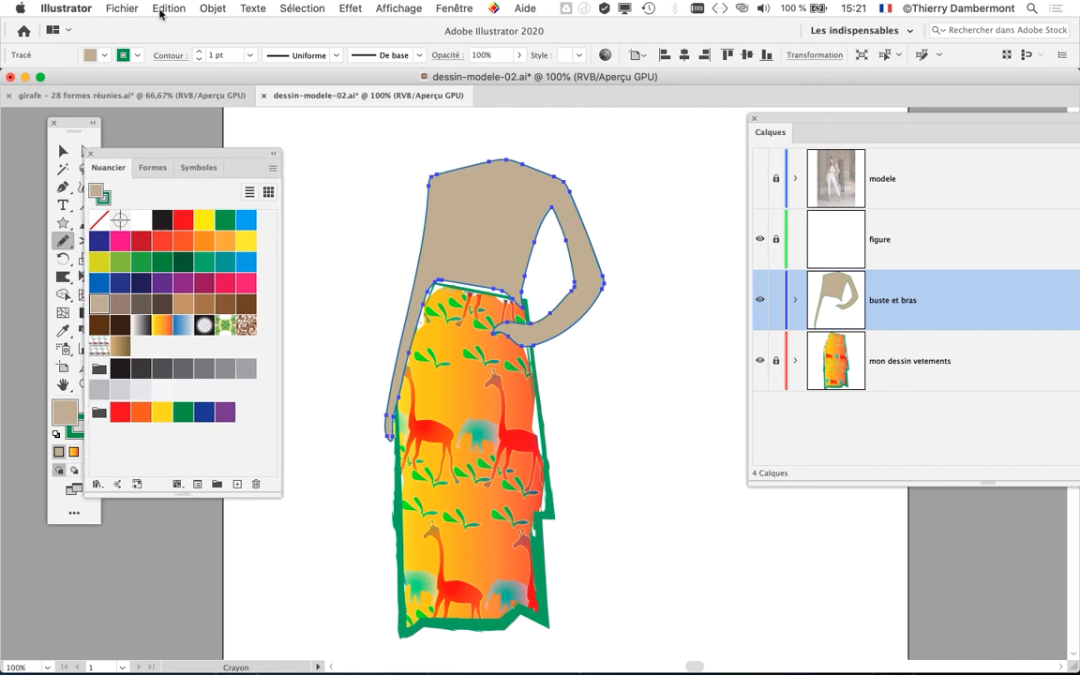
click(206, 8)
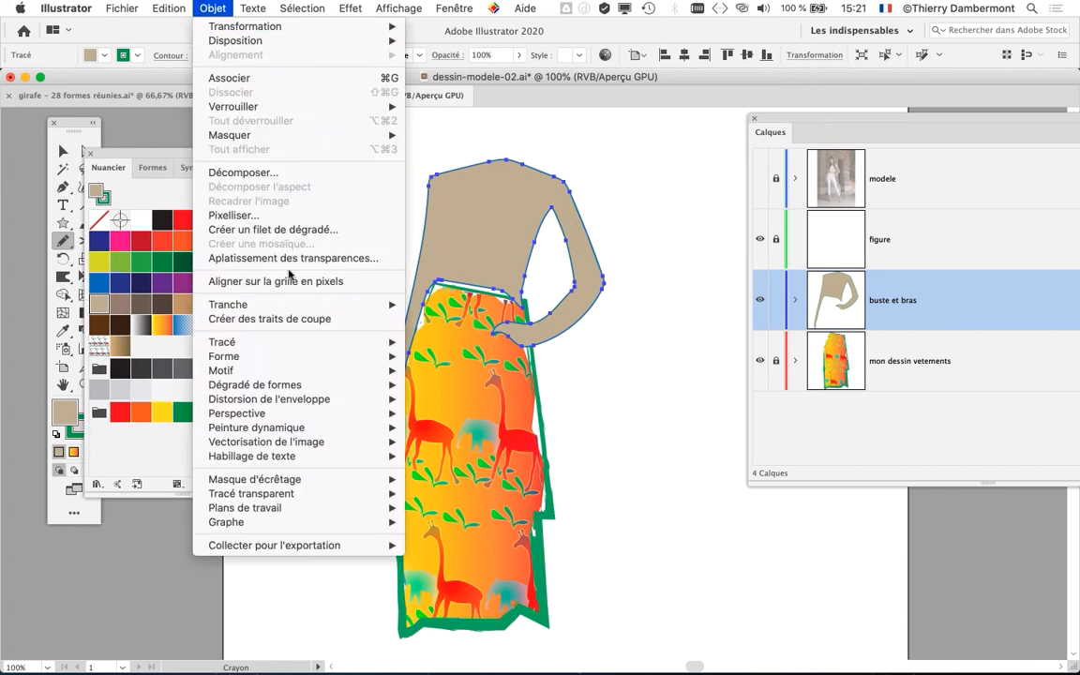
mouse_move(267, 341)
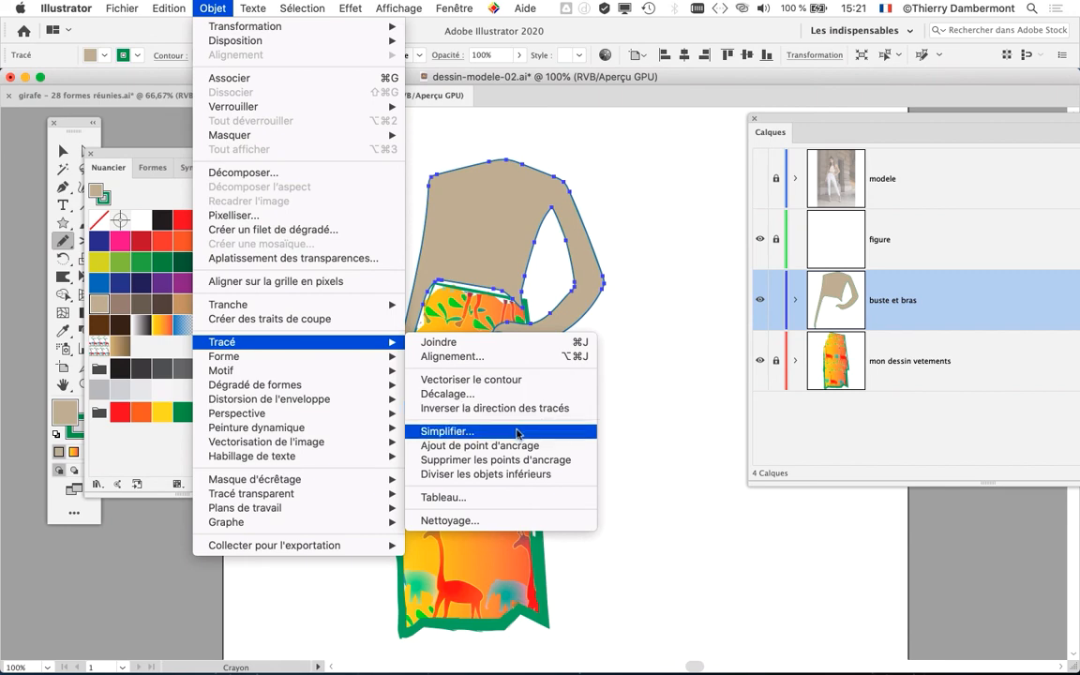
click(439, 432)
click(610, 400)
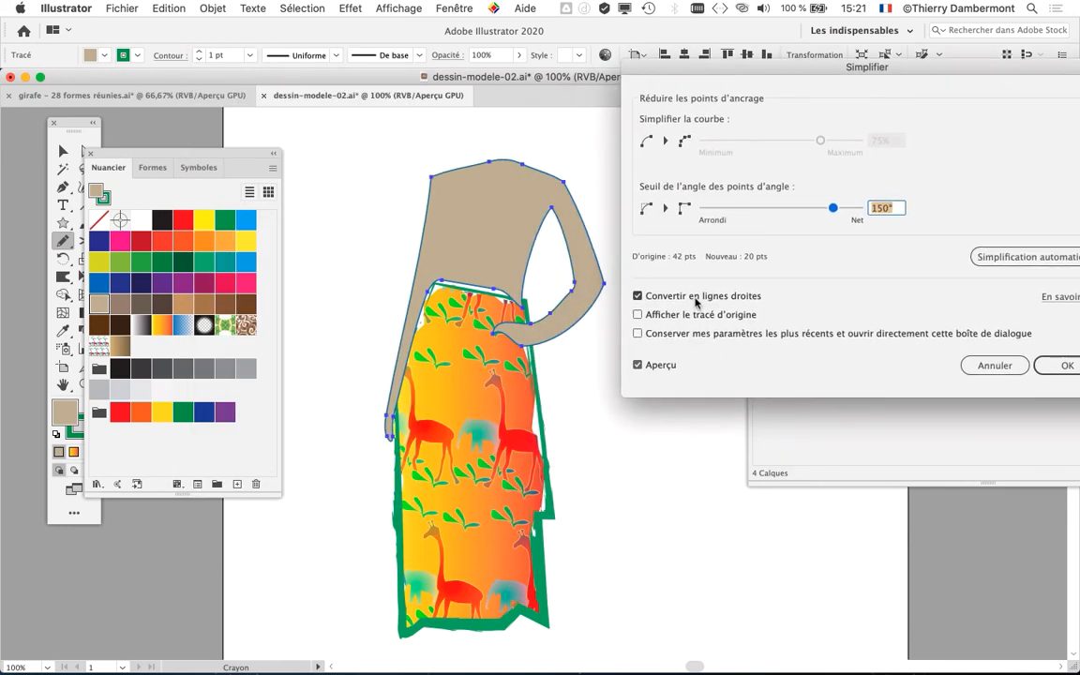
click(697, 298)
click(696, 298)
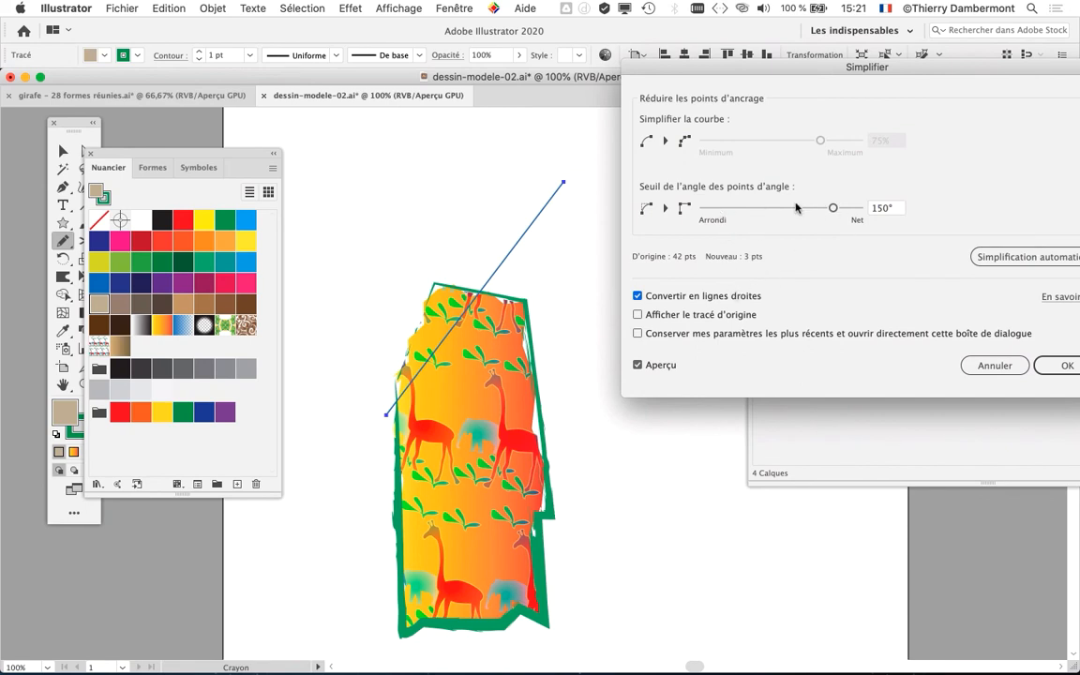
drag(795, 207, 721, 210)
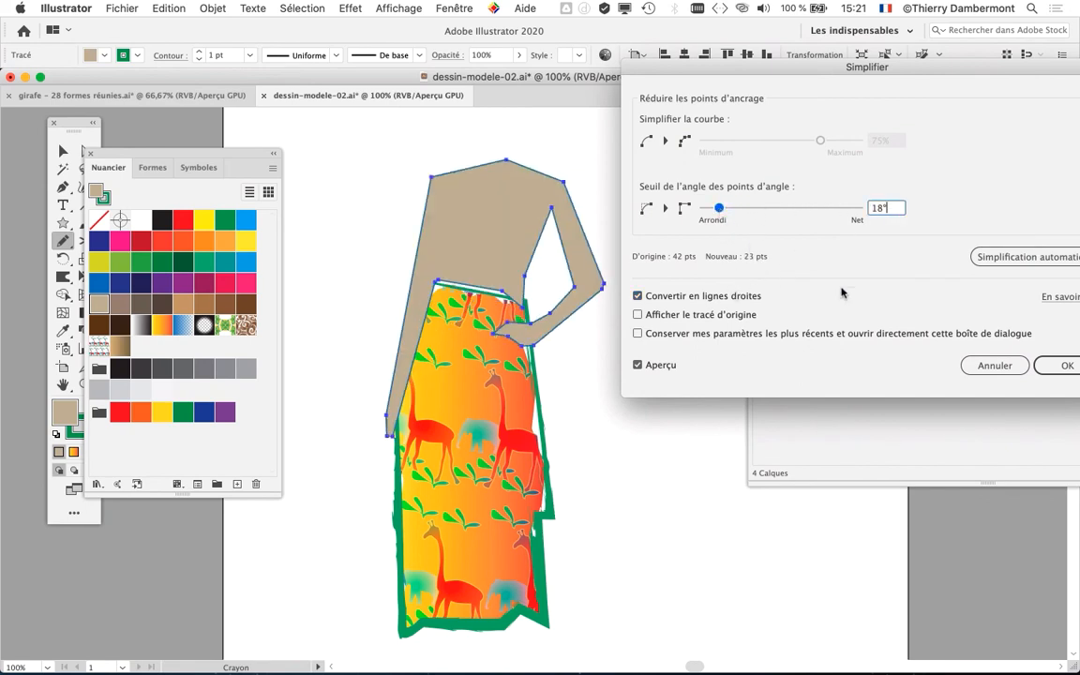
click(1062, 364)
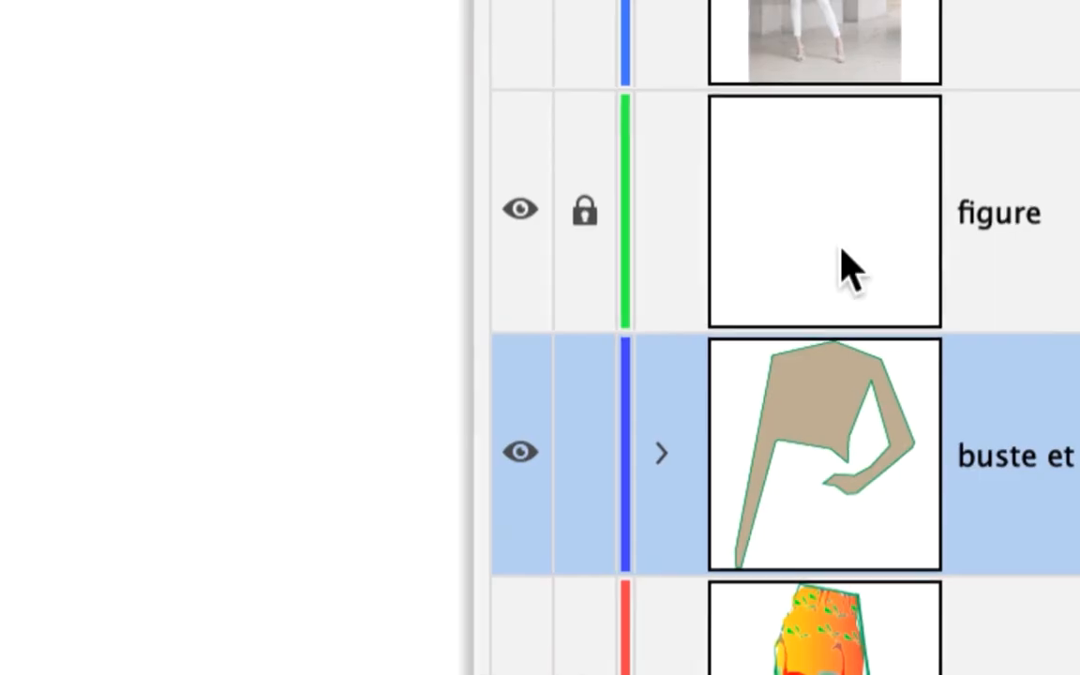
- Unlock and activate the figure layer, lock the buste et bras layer and show the modele photo layer
click(882, 248)
click(812, 202)
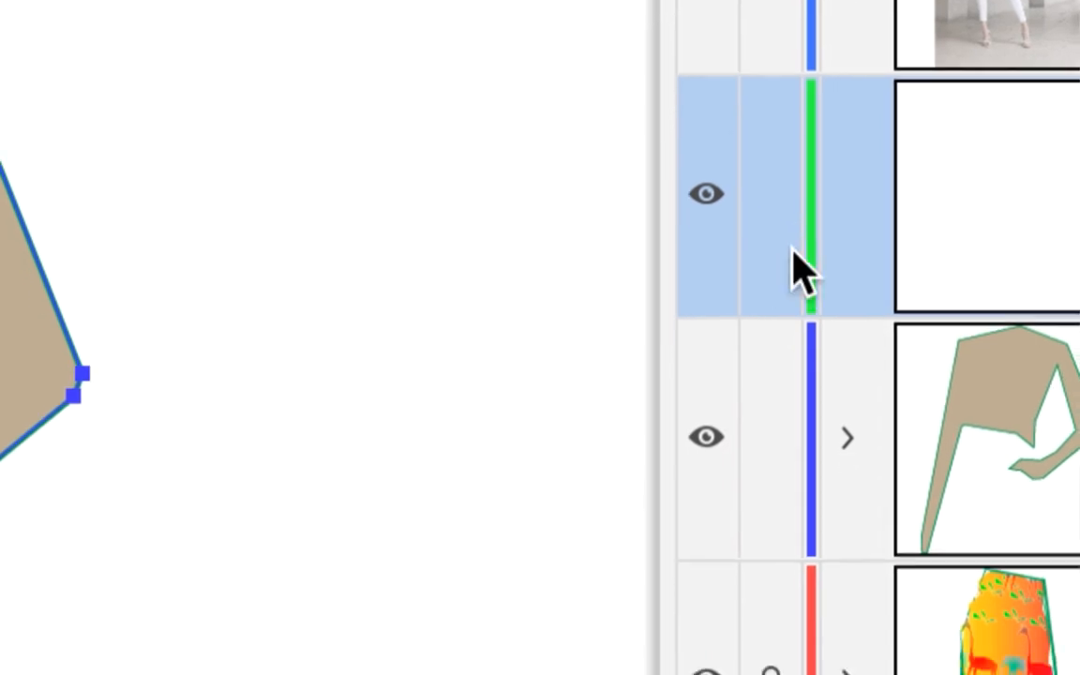
click(812, 442)
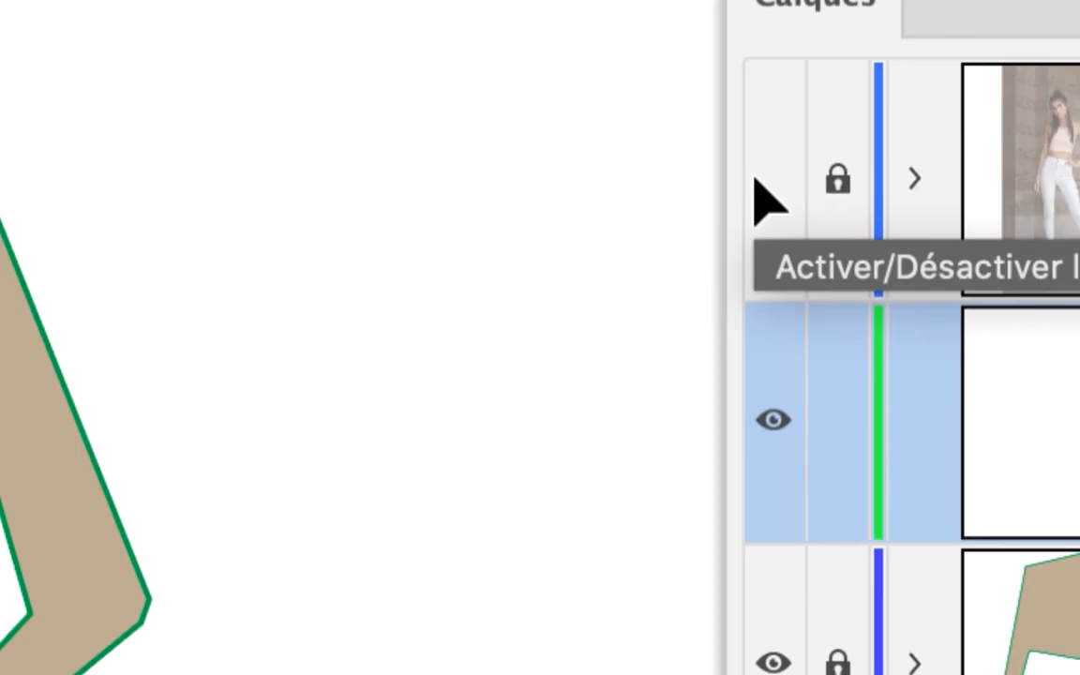
click(761, 179)
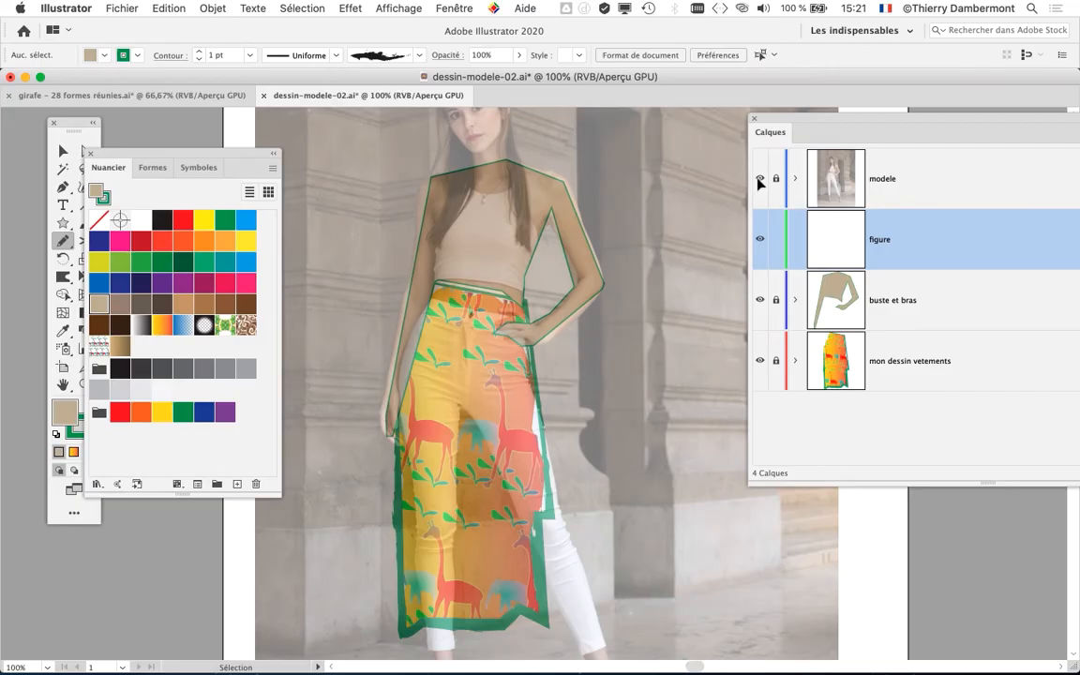
- Trace the model's face with the Pencil on the figure layer, from the forehead around the chin up to the looped ear
scroll(629, 390, up, 5)
scroll(525, 321, up, 1)
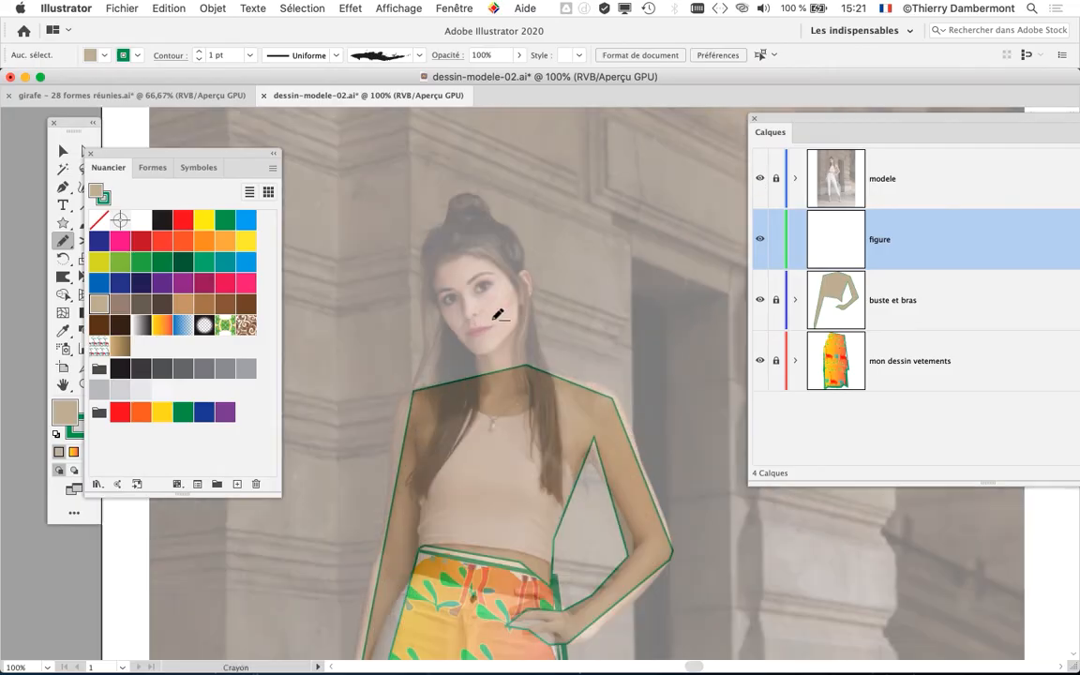
scroll(494, 305, up, 1)
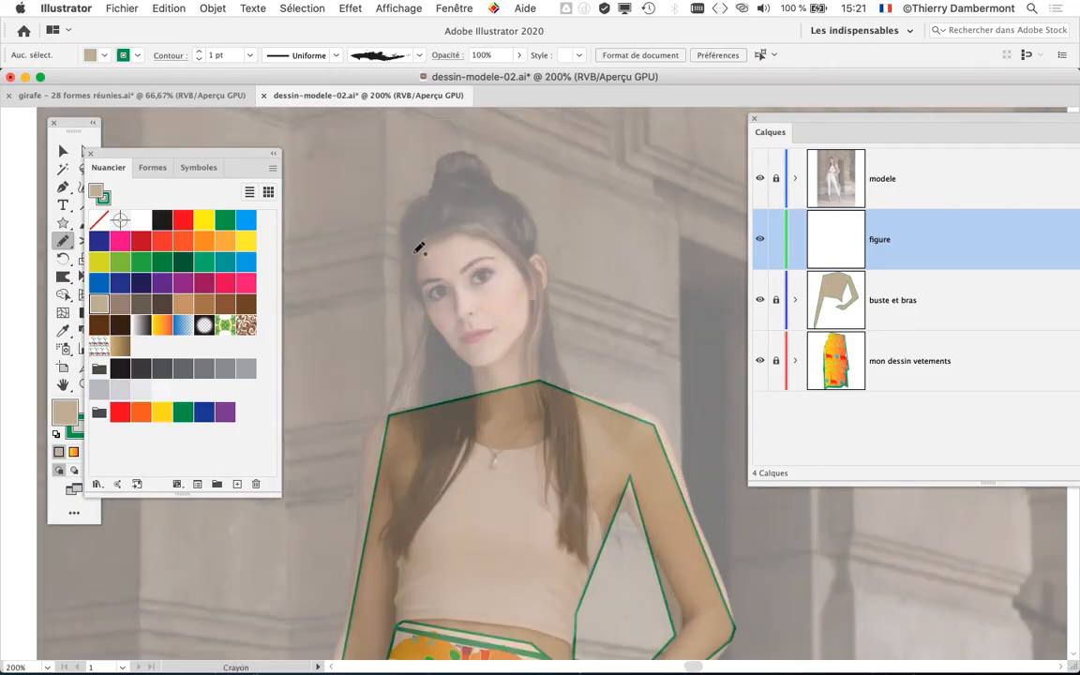
drag(417, 252, 436, 313)
drag(503, 242, 419, 245)
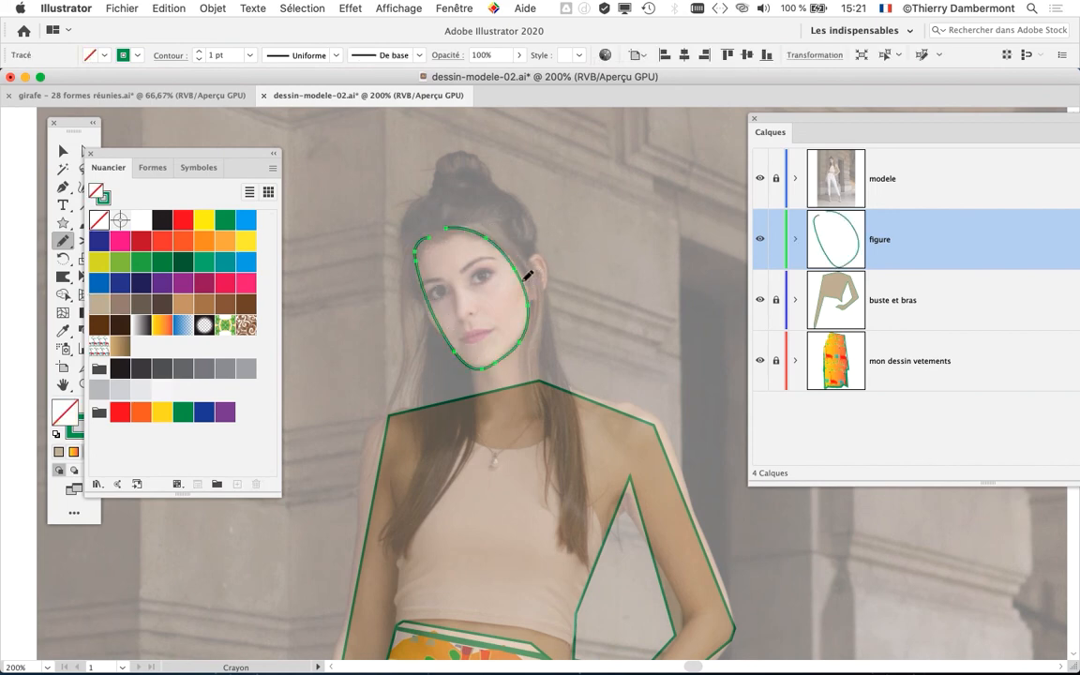
drag(542, 258, 537, 294)
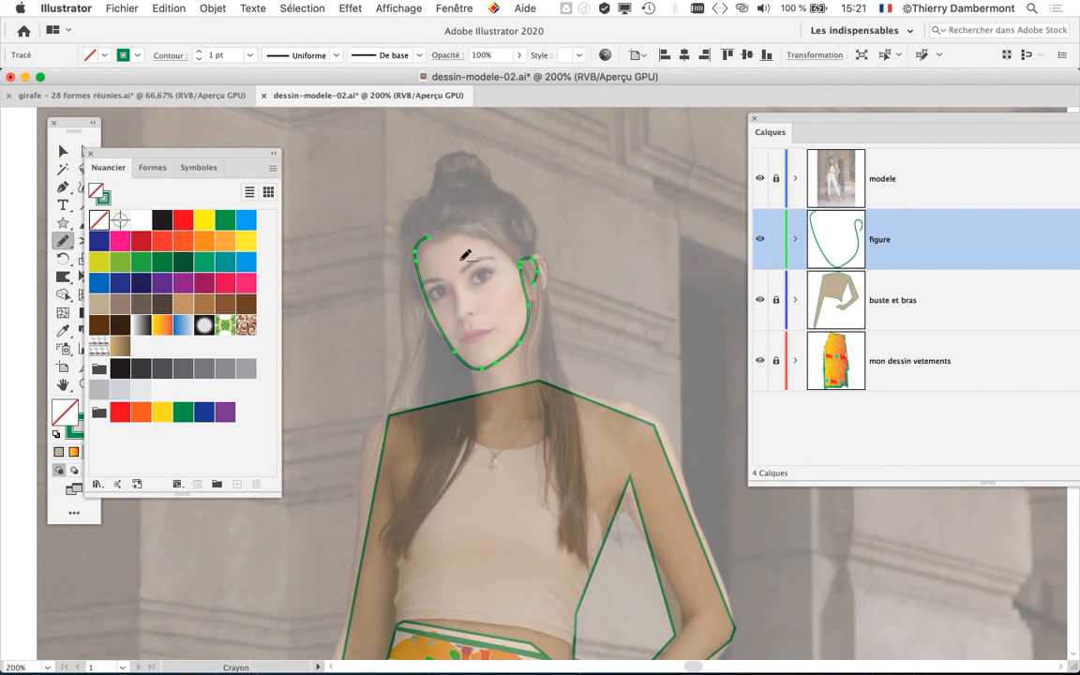
scroll(461, 261, up, 1)
scroll(522, 279, down, 1)
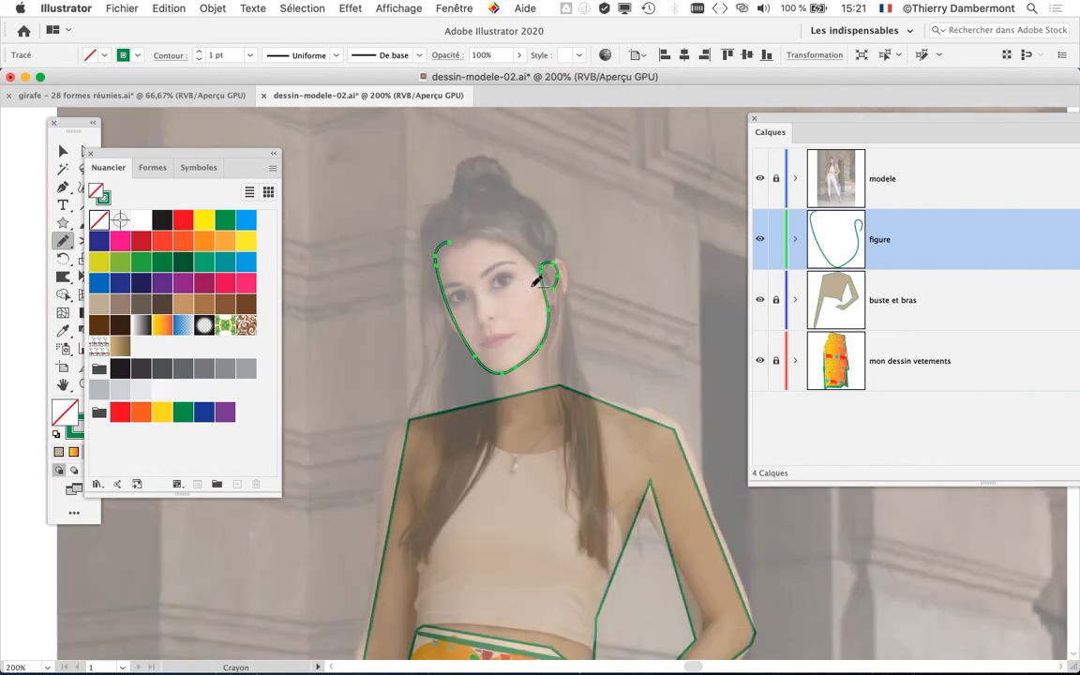
scroll(594, 328, down, 1)
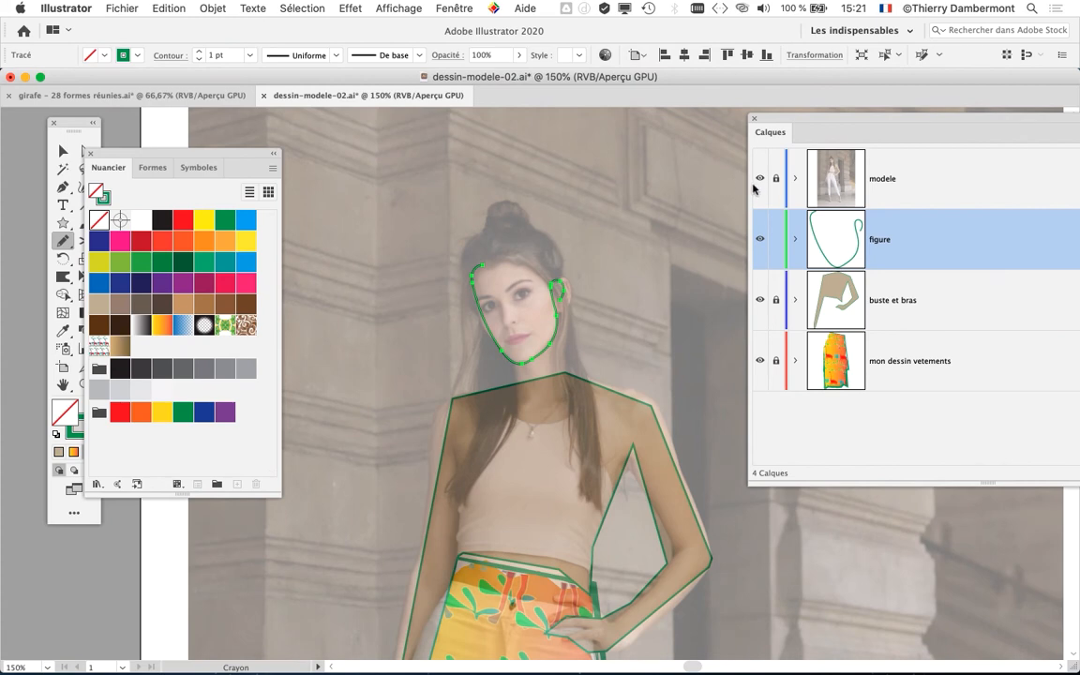
click(760, 178)
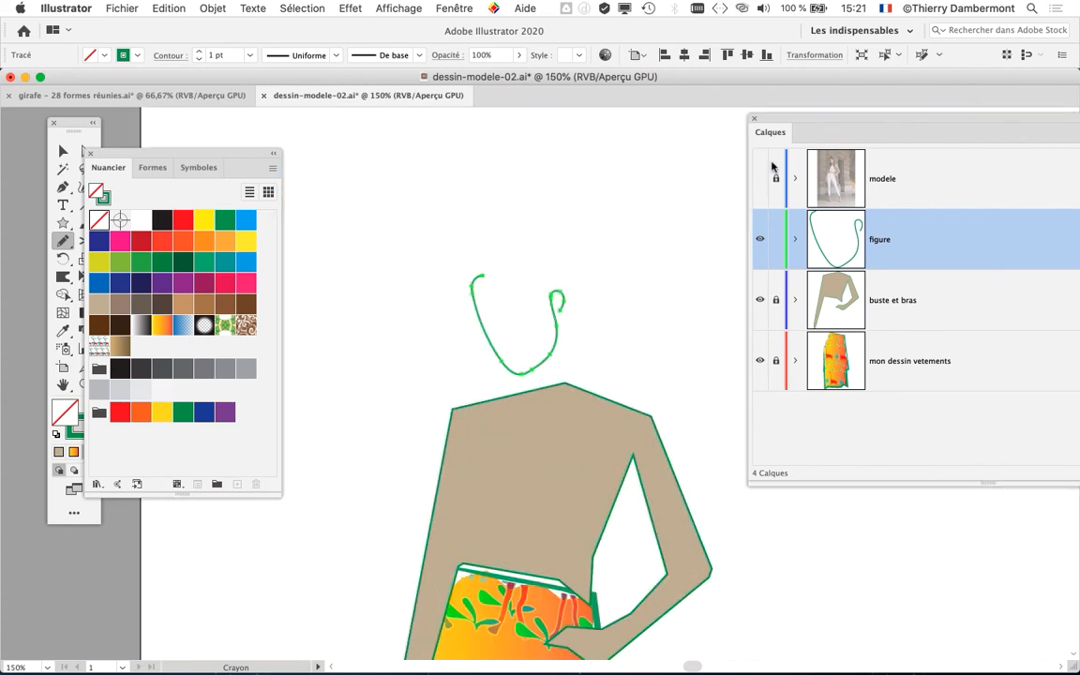
click(759, 178)
- Deselect the face outline, move the swatches clear of the face and draw both eyes with the Pencil
scroll(532, 251, up, 1)
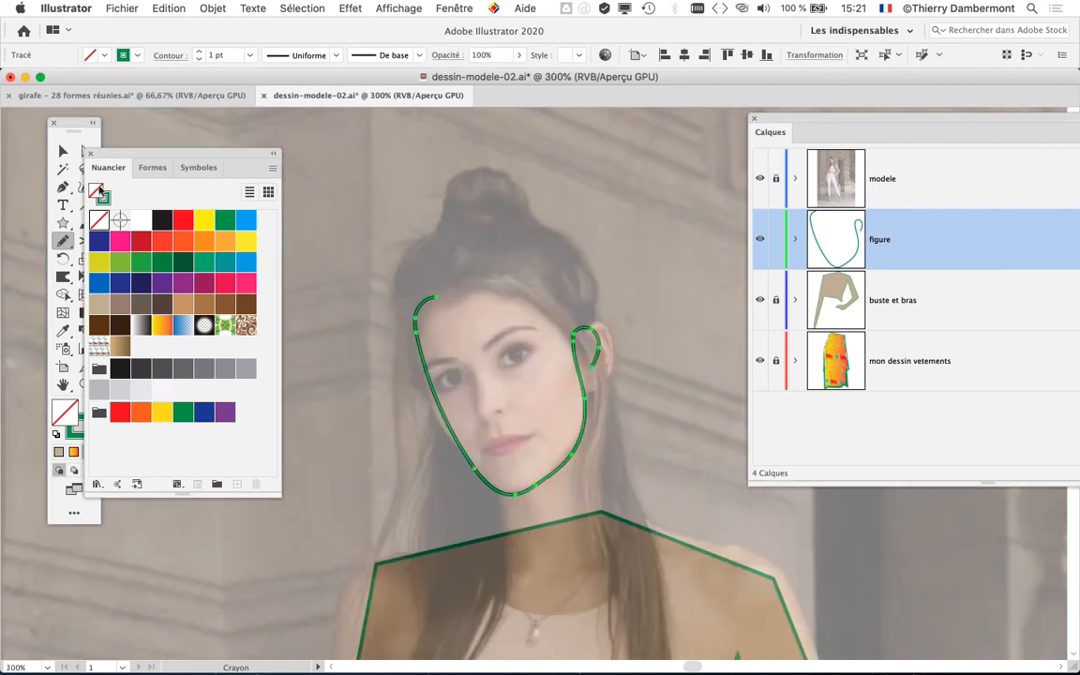
click(63, 150)
click(436, 202)
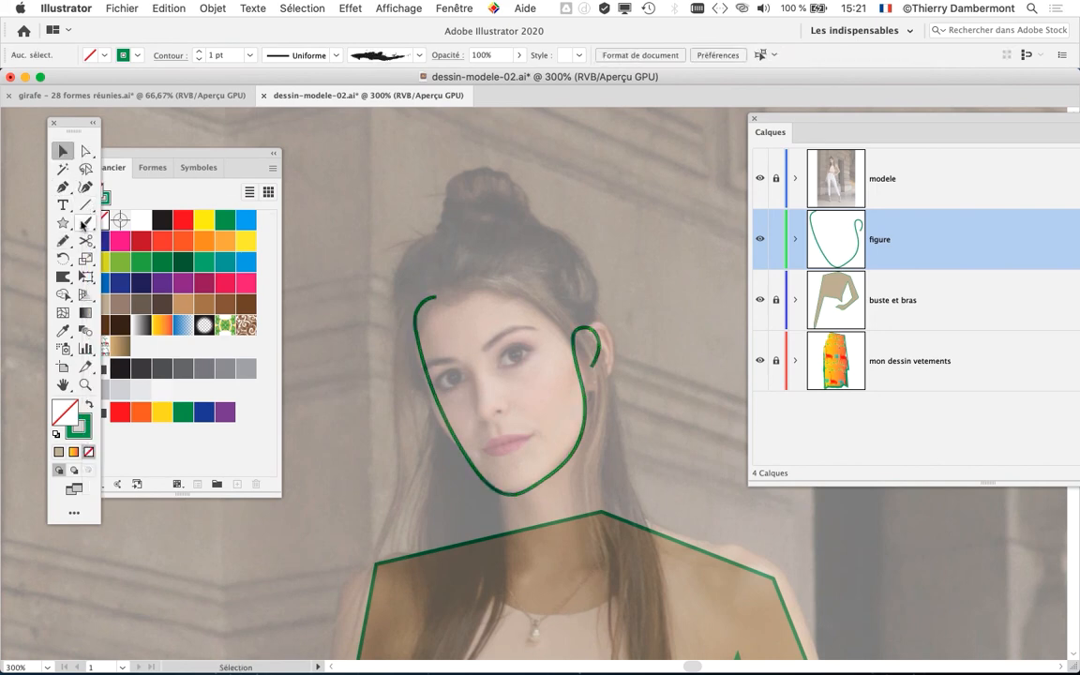
click(63, 240)
scroll(399, 325, up, 2)
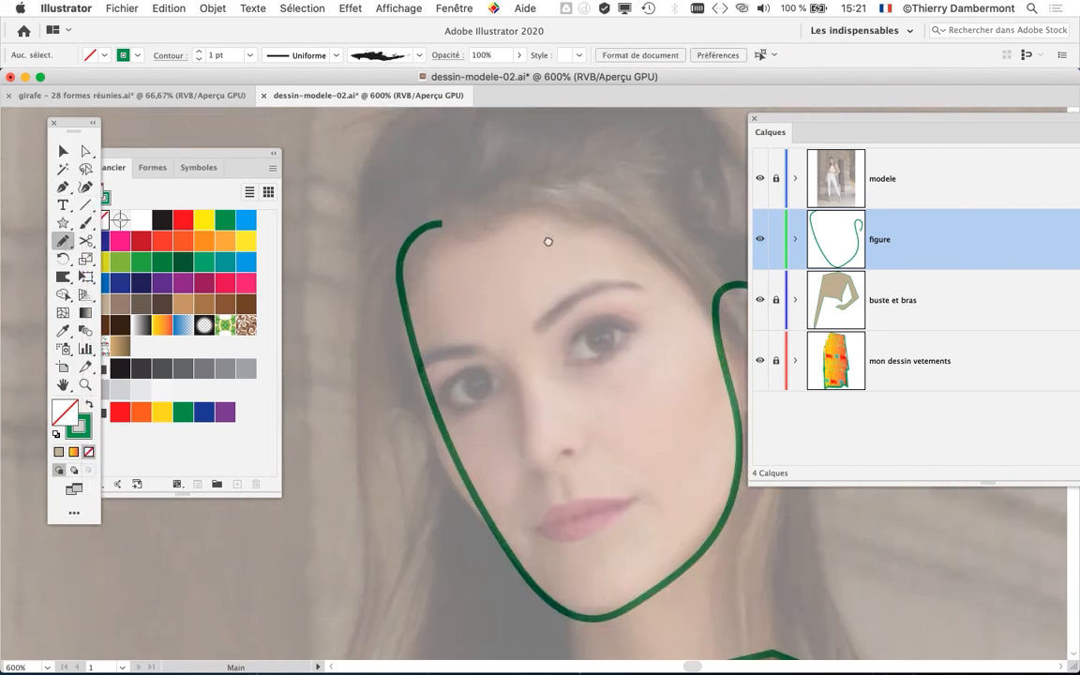
scroll(549, 240, right, 3)
drag(206, 153, 202, 553)
scroll(474, 362, down, 2)
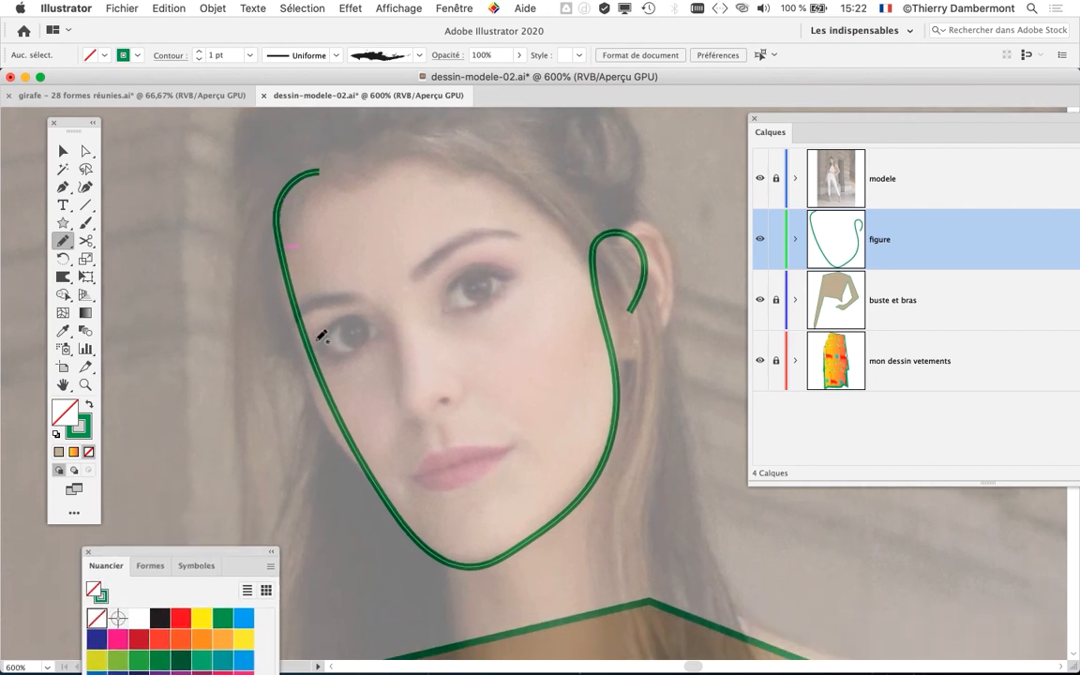
drag(319, 336, 361, 318)
drag(340, 359, 336, 362)
drag(497, 271, 498, 273)
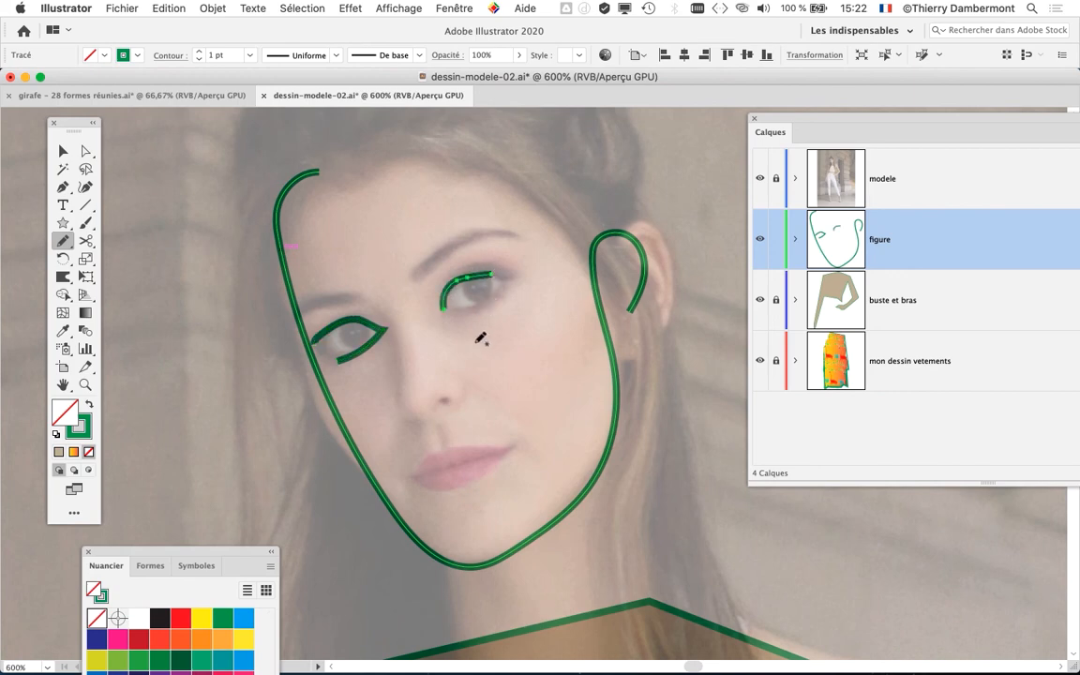
drag(443, 309, 484, 305)
- Draw the nose and the upper and lower lips with the Pencil, then check the face with the modele photo hidden
mouse_move(401, 371)
mouse_down()
mouse_move(405, 409)
mouse_move(419, 418)
mouse_up()
drag(408, 478, 531, 440)
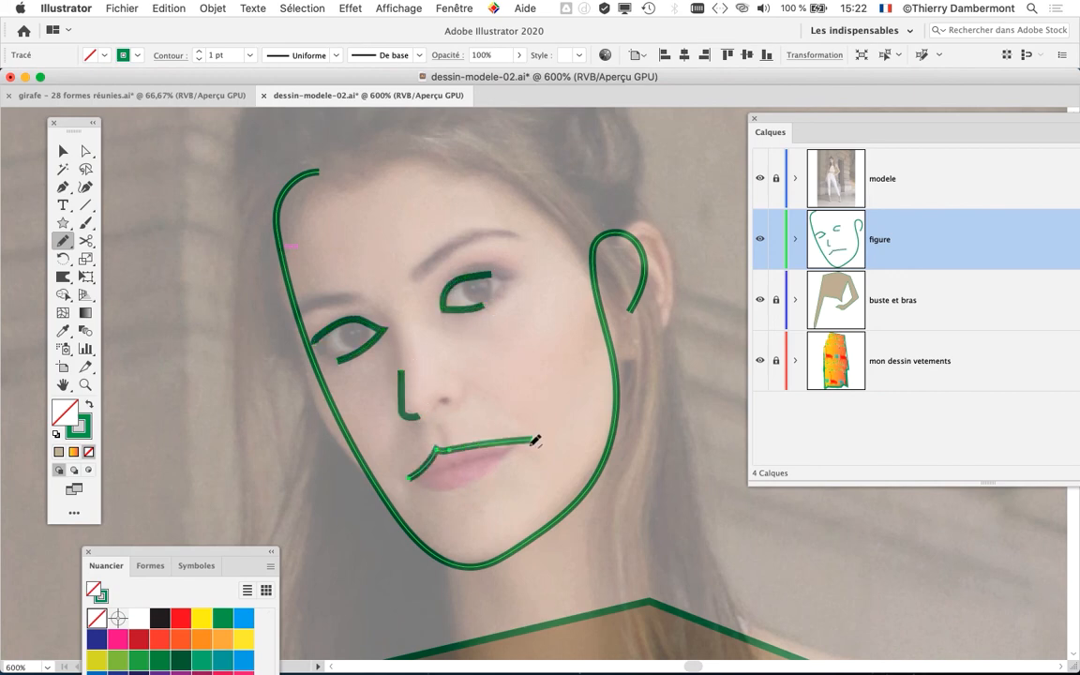
drag(413, 478, 513, 455)
scroll(630, 361, down, 1)
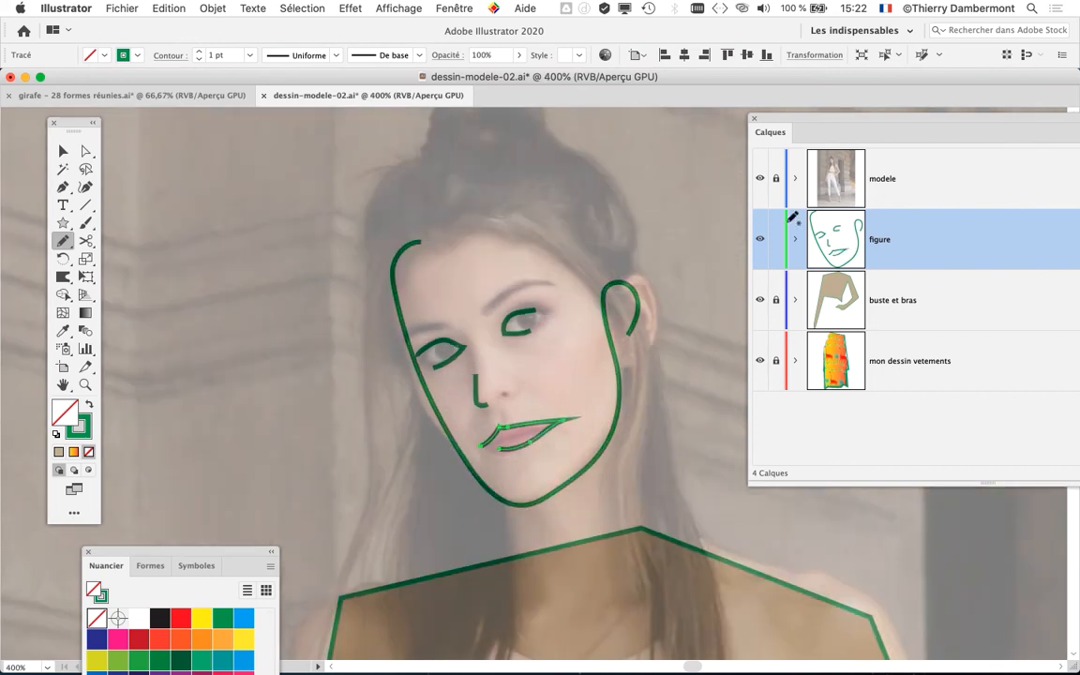
click(760, 179)
scroll(562, 309, down, 3)
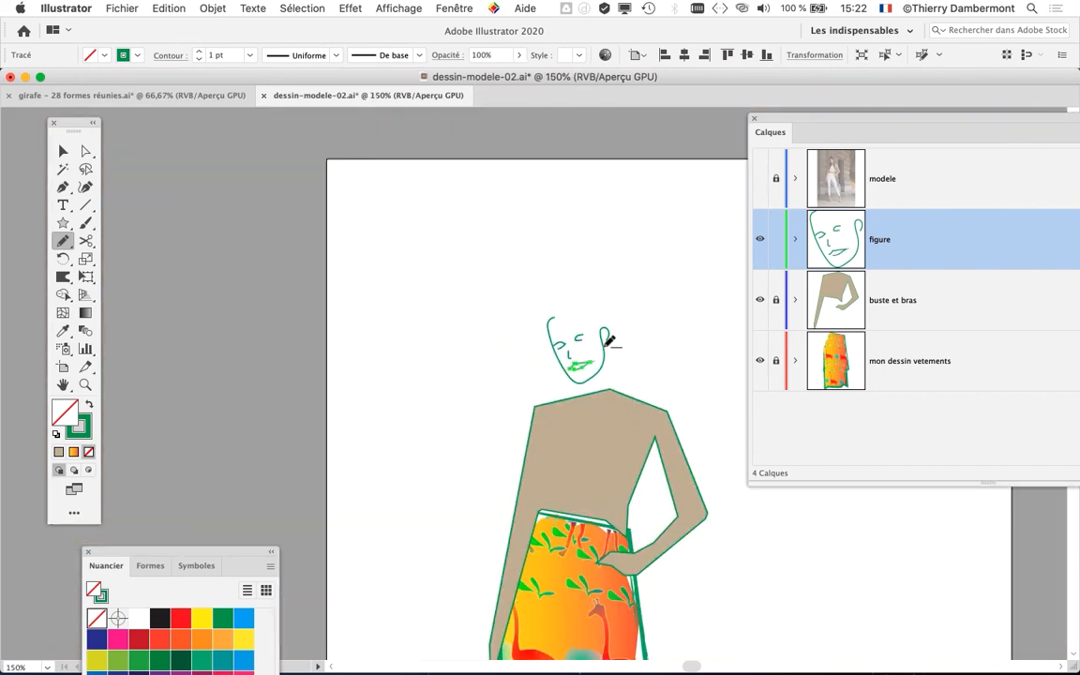
- Show the modele photo layer and trace the hair outline with its top bun down to both shoulders with the Pencil
click(759, 179)
scroll(656, 283, up, 2)
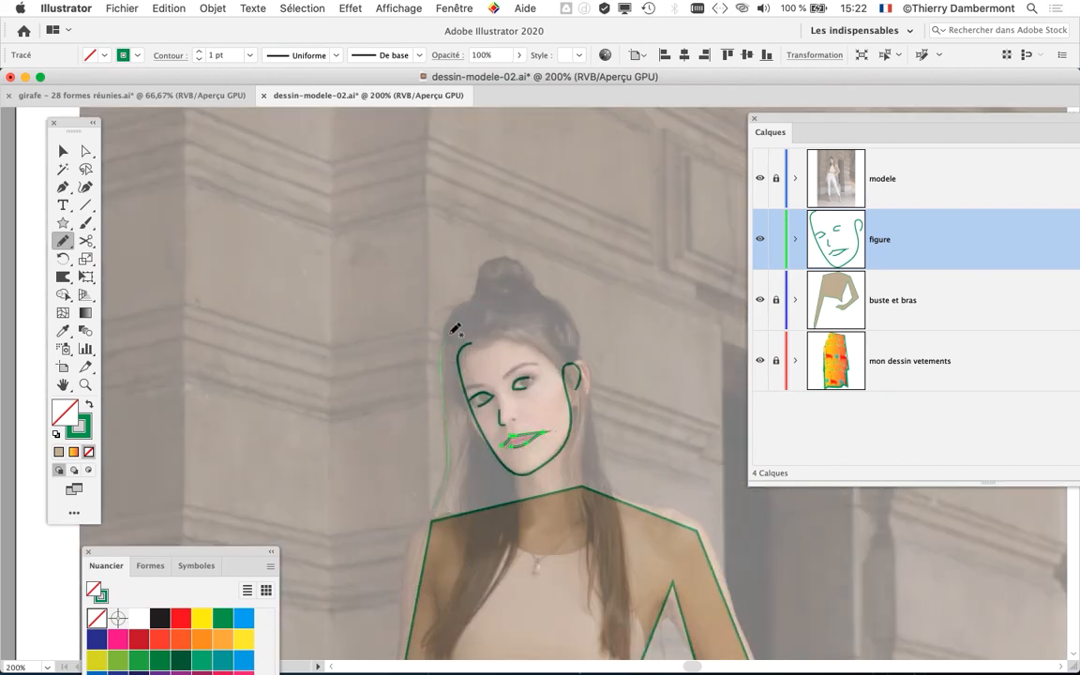
mouse_move(456, 328)
mouse_down()
mouse_move(507, 270)
mouse_move(538, 297)
mouse_move(512, 310)
mouse_move(597, 337)
mouse_up()
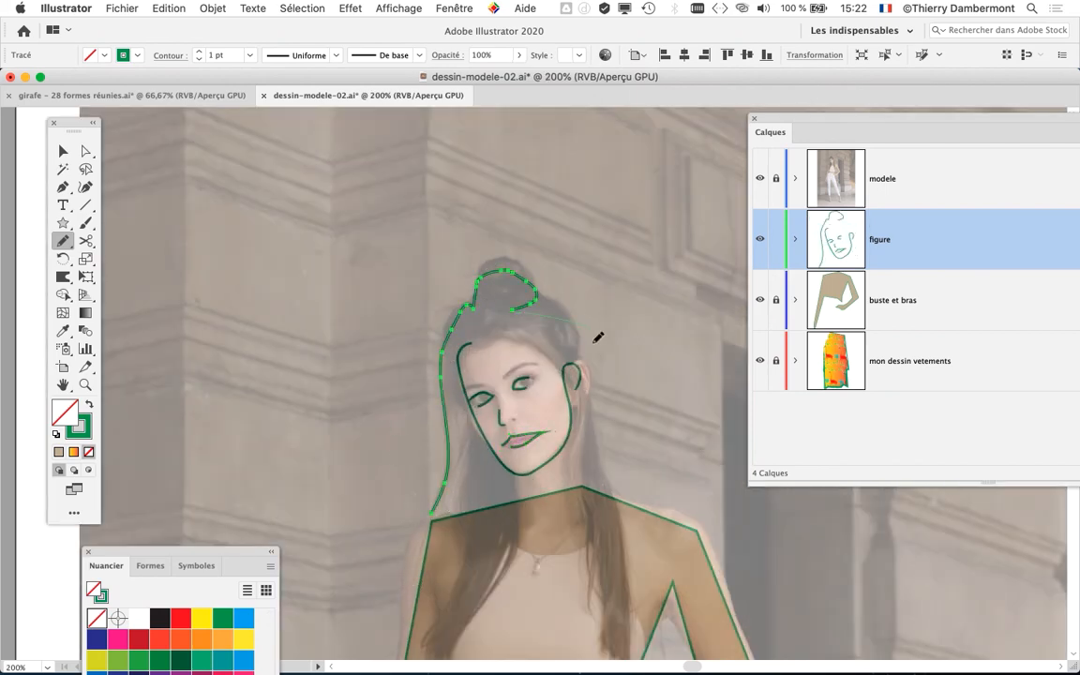
drag(611, 478, 608, 491)
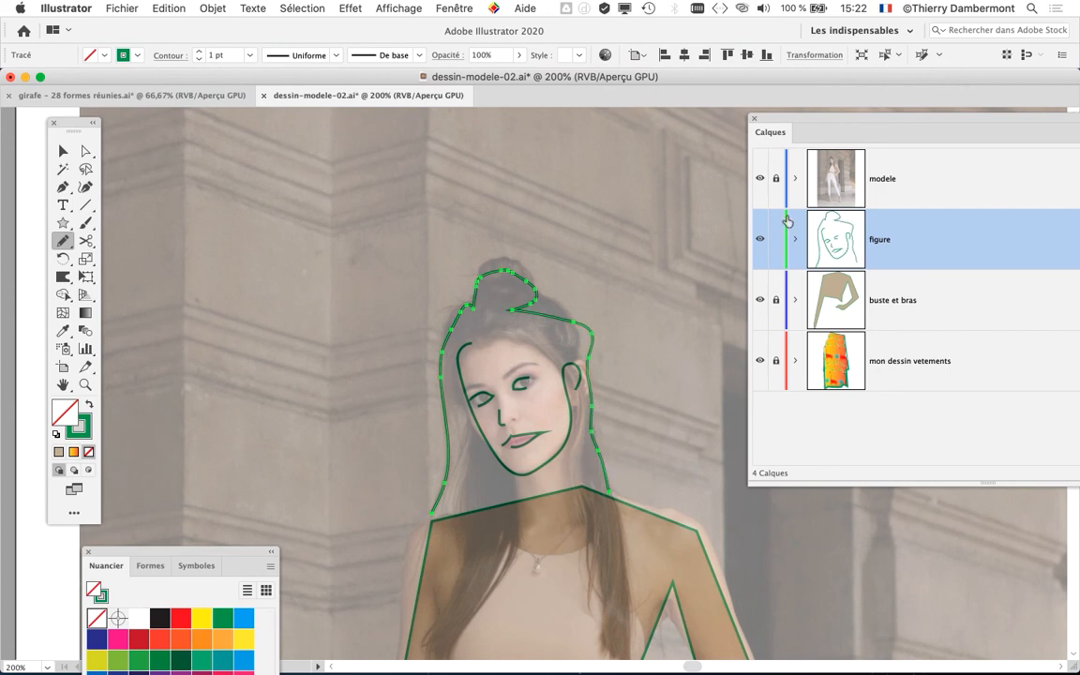
- Hide the modele photo layer, deselect the hair outline and review the whole figure
click(759, 178)
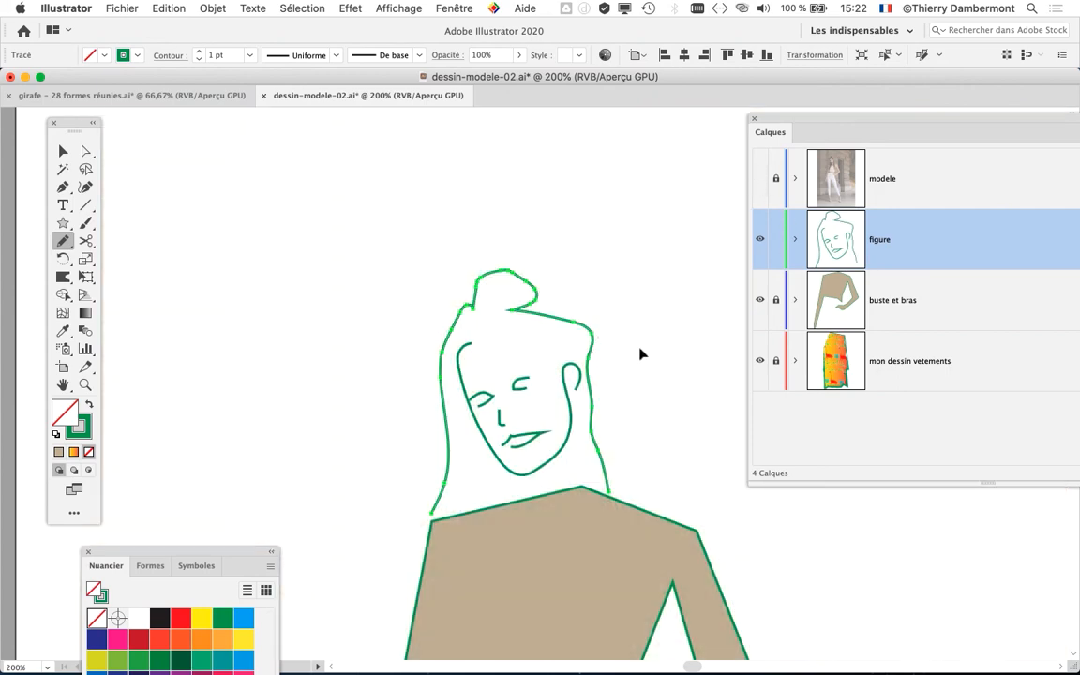
key(super+shift+a)
scroll(641, 349, down, 2)
scroll(515, 401, down, 5)
scroll(515, 401, right, 3)
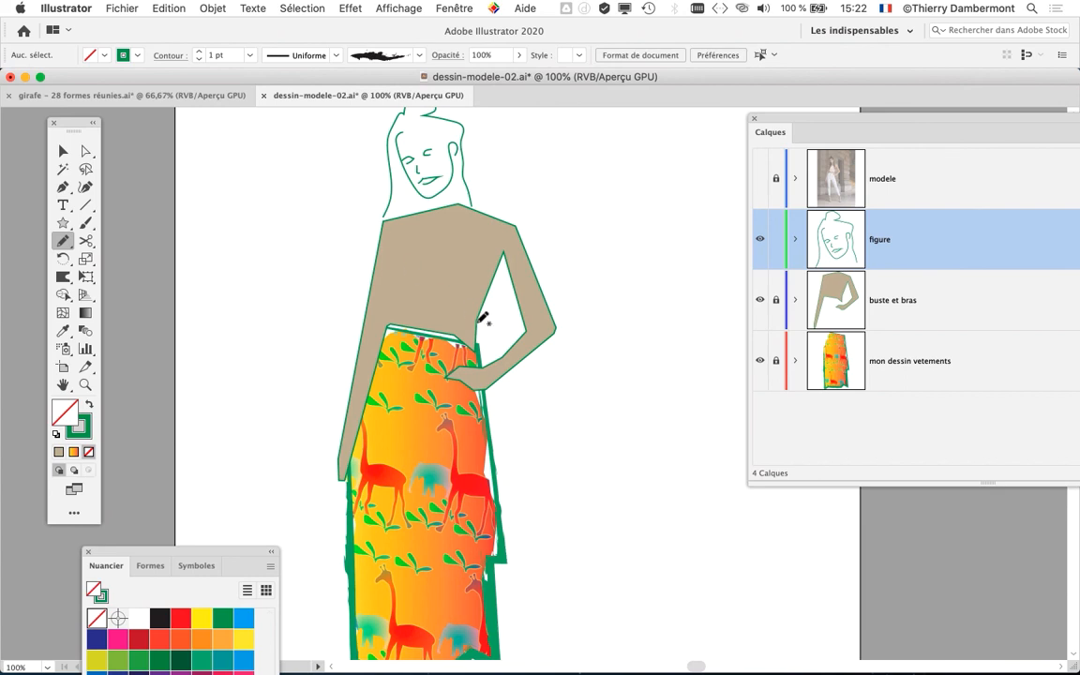
scroll(562, 345, down, 1)
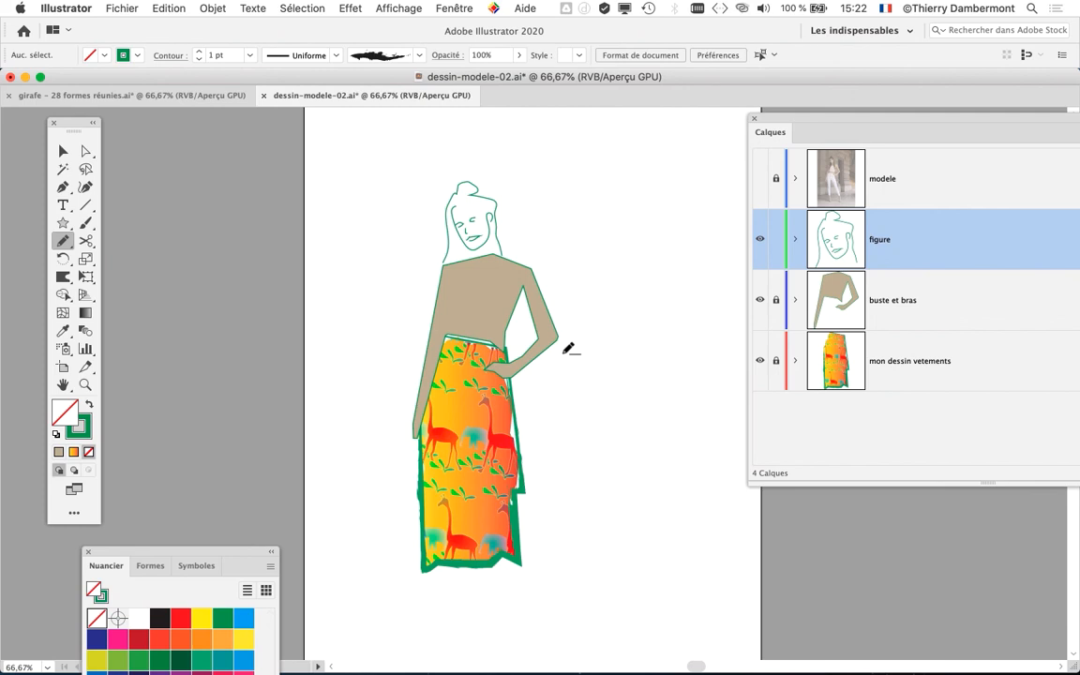
scroll(567, 349, up, 1)
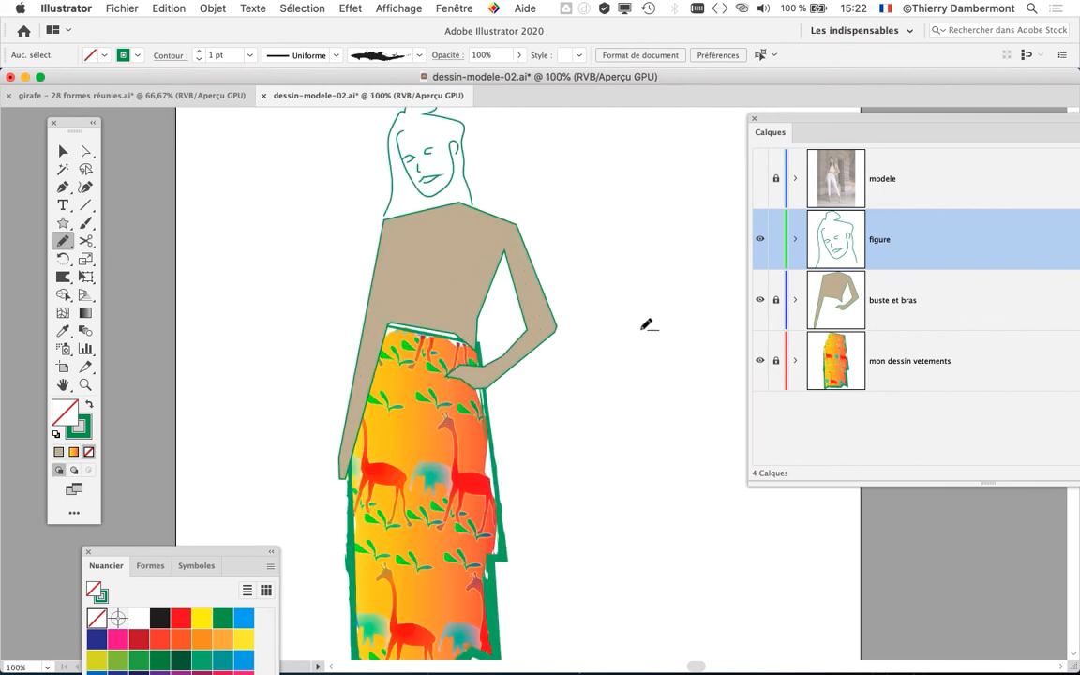
- Unlock the mon dessin vetements layer, select the giraffe-patterned skirt and display its appearance attributes
click(775, 361)
click(63, 151)
click(379, 438)
scroll(575, 307, down, 5)
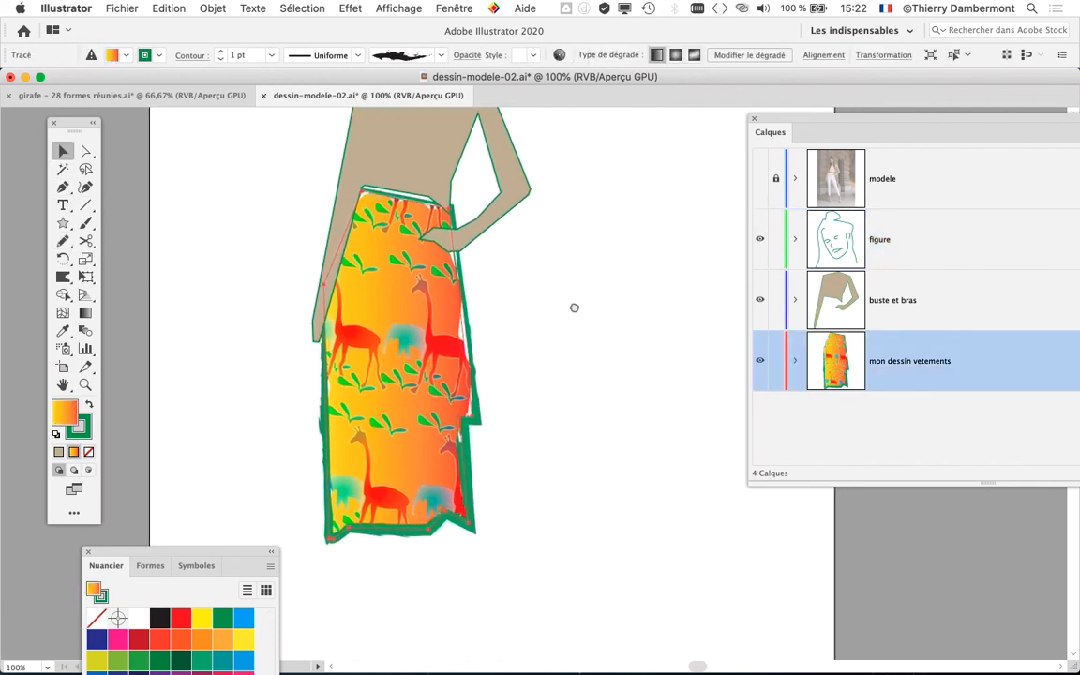
click(431, 8)
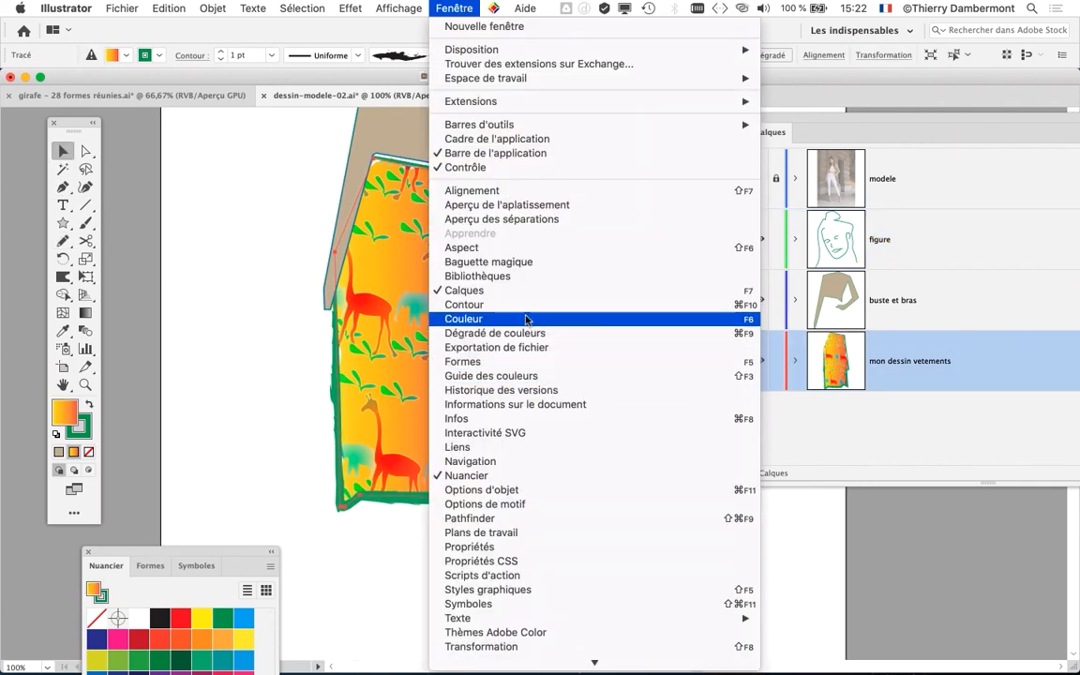
click(468, 247)
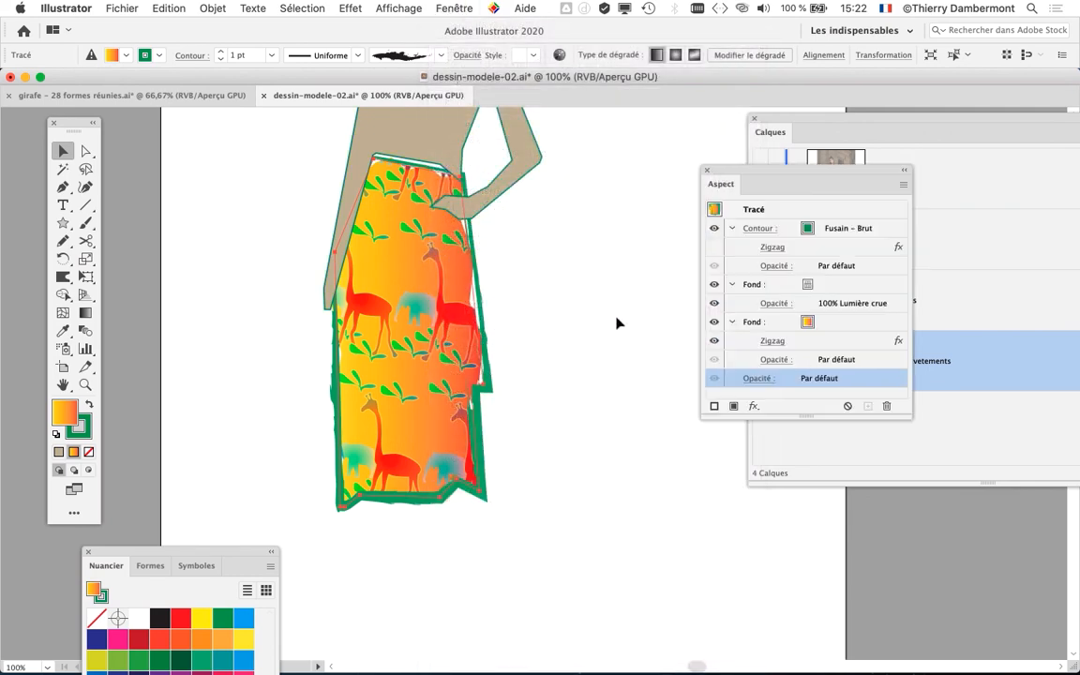
- Hide the skirt's green Fusain – Brut stroke, leaving only its two fills displayed
drag(739, 169, 586, 220)
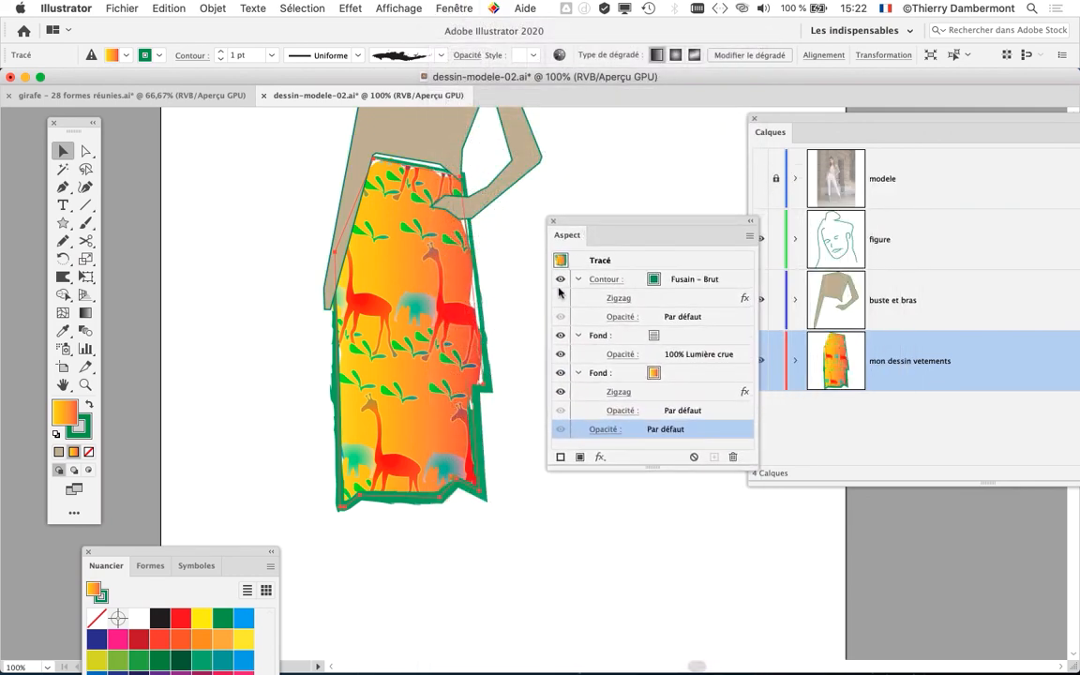
click(559, 281)
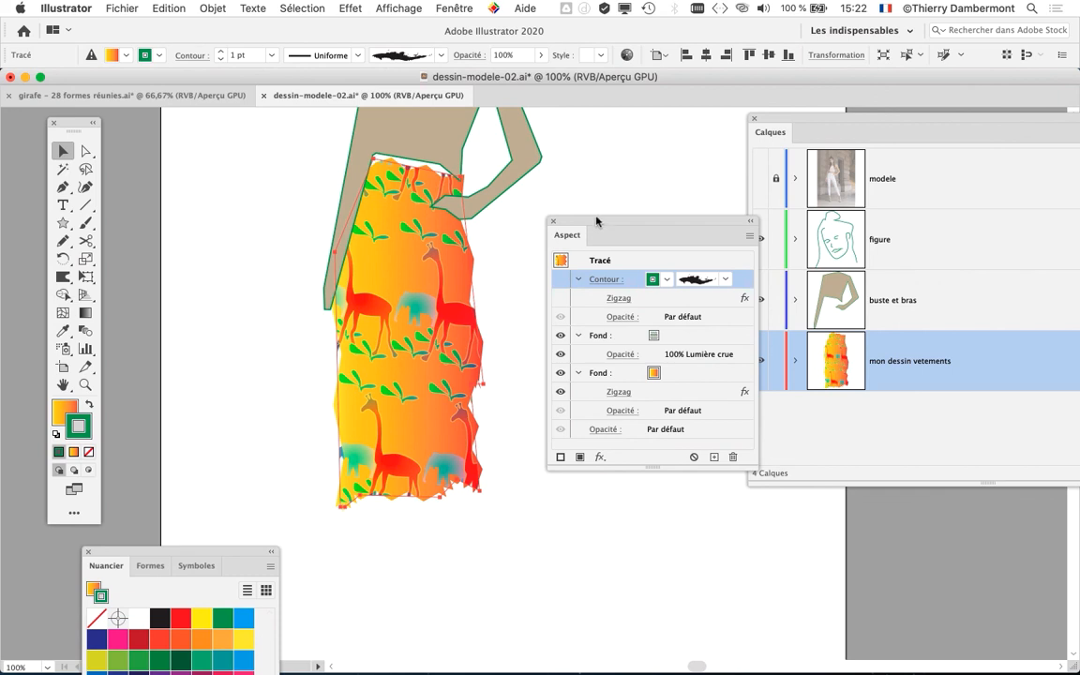
drag(596, 222, 643, 198)
key(super+minus)
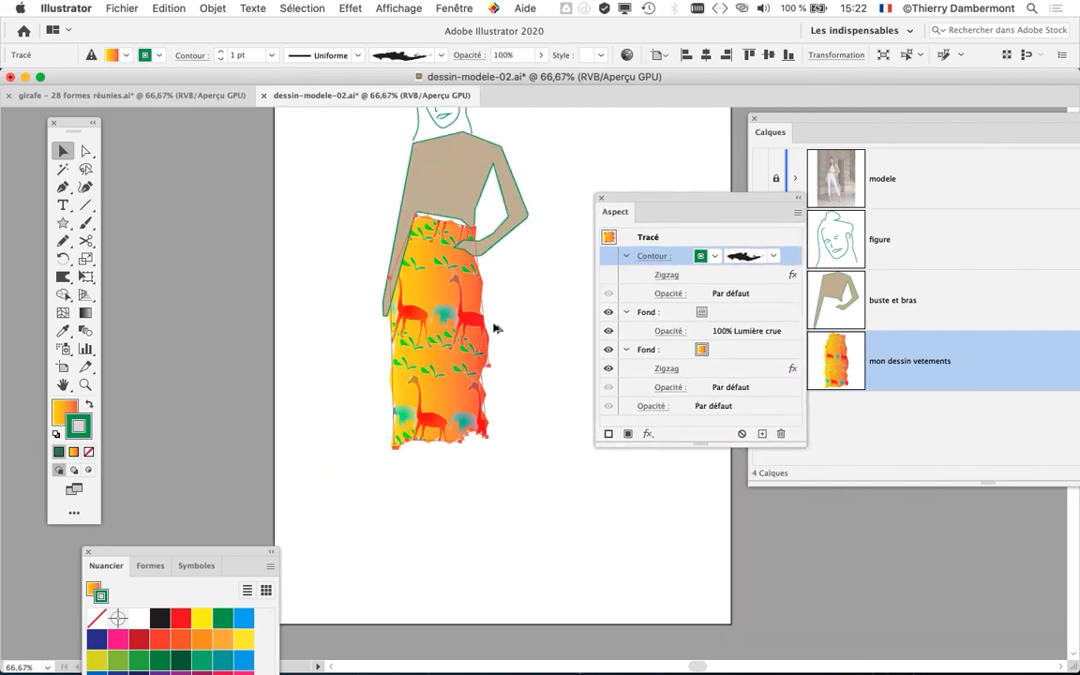
- Save the illustration as a new version named dessin-modele-03.ai with the default Illustrator 2020 options
click(122, 8)
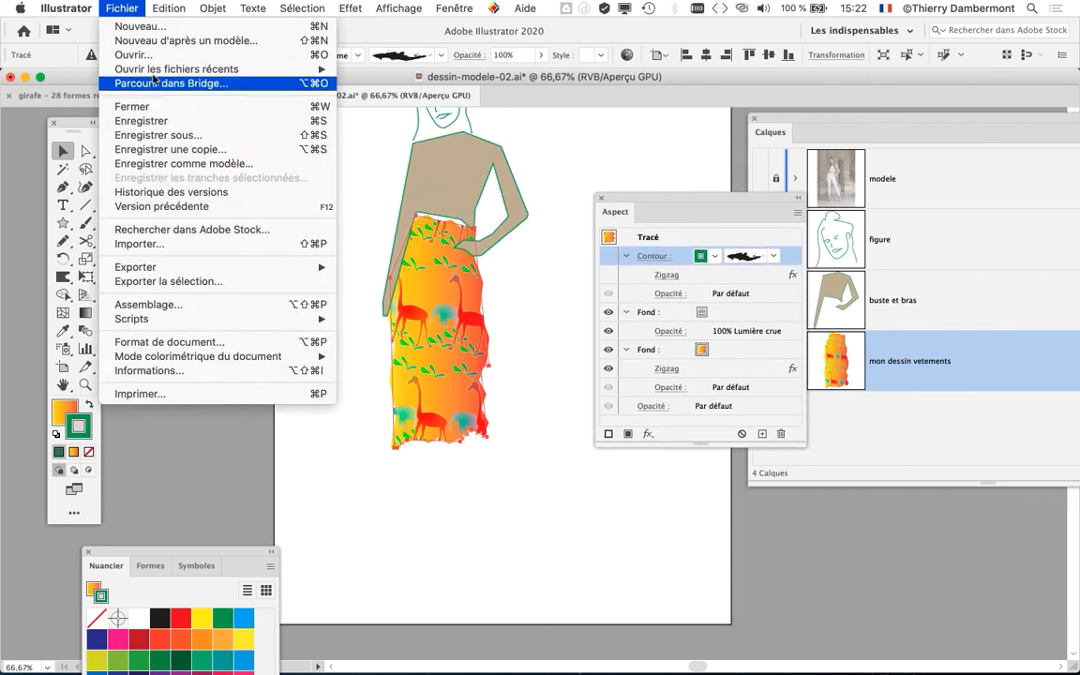
click(184, 137)
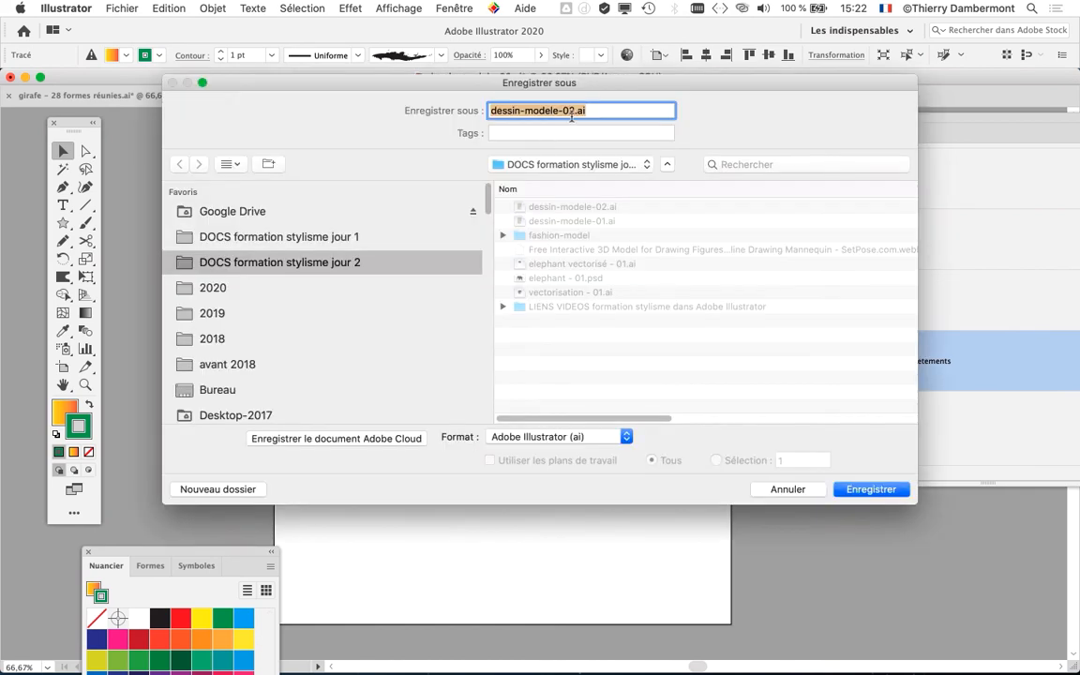
click(571, 115)
text(3)
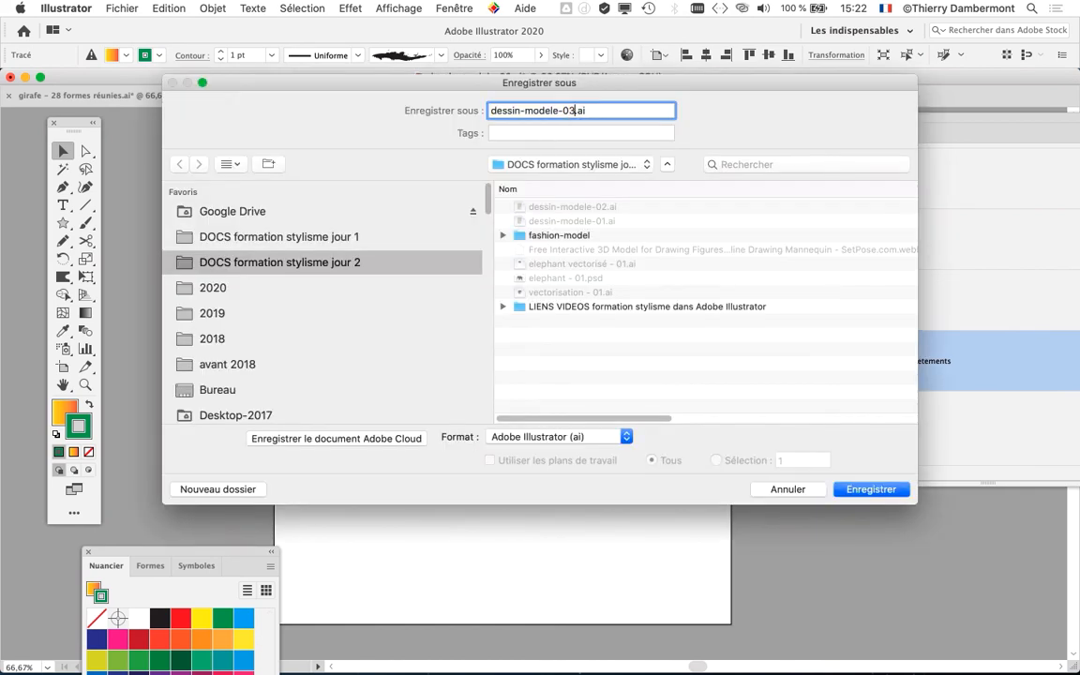
key(Return)
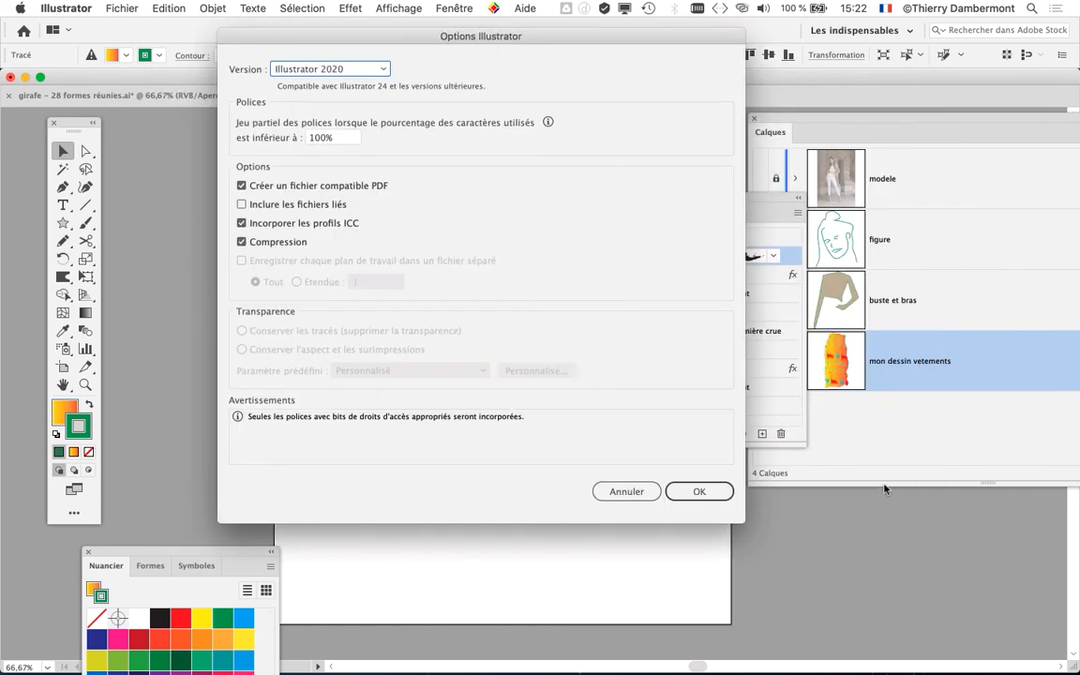
click(704, 491)
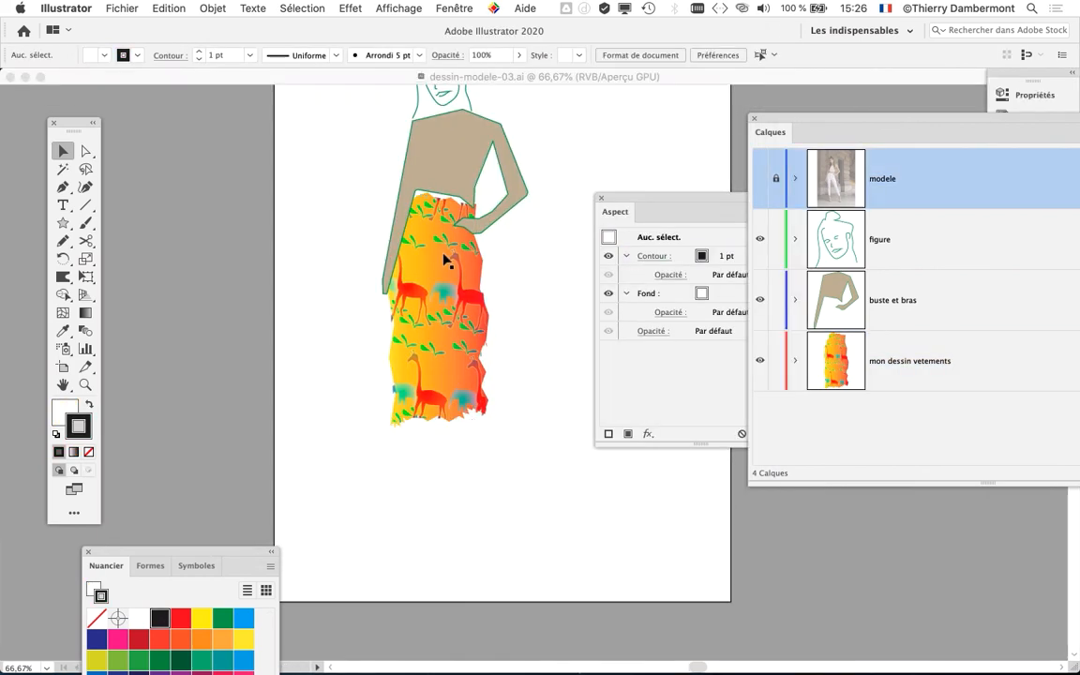
- Select the giraffe-patterned skirt, show its charcoal stroke again and recolour the stroke dark red
scroll(445, 260, down, 2)
click(434, 242)
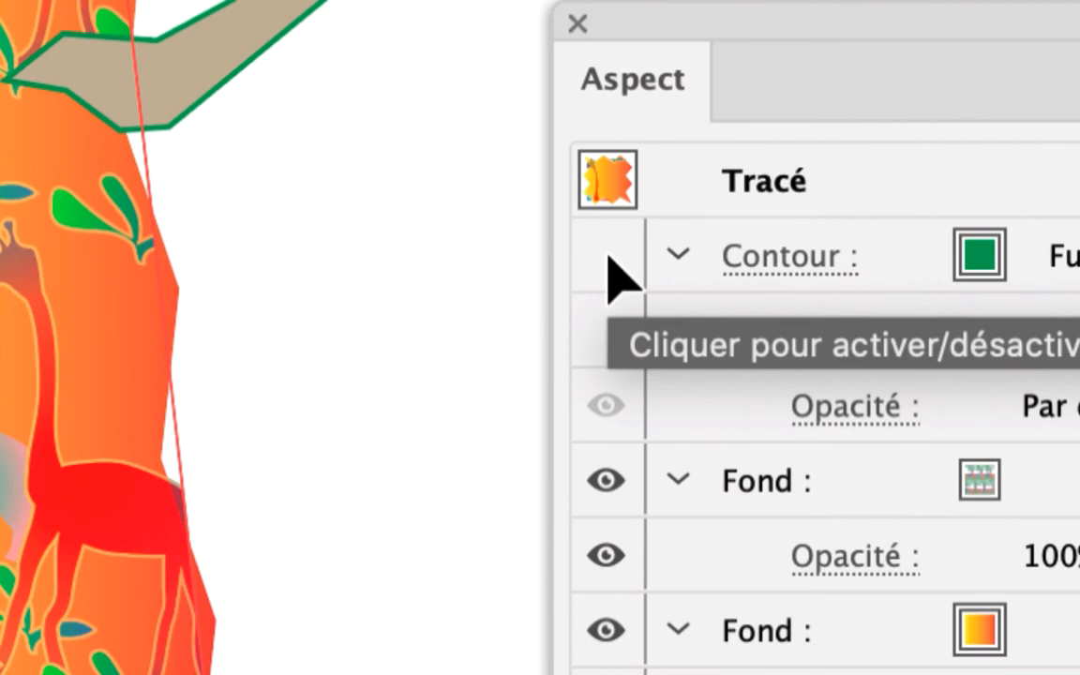
click(609, 272)
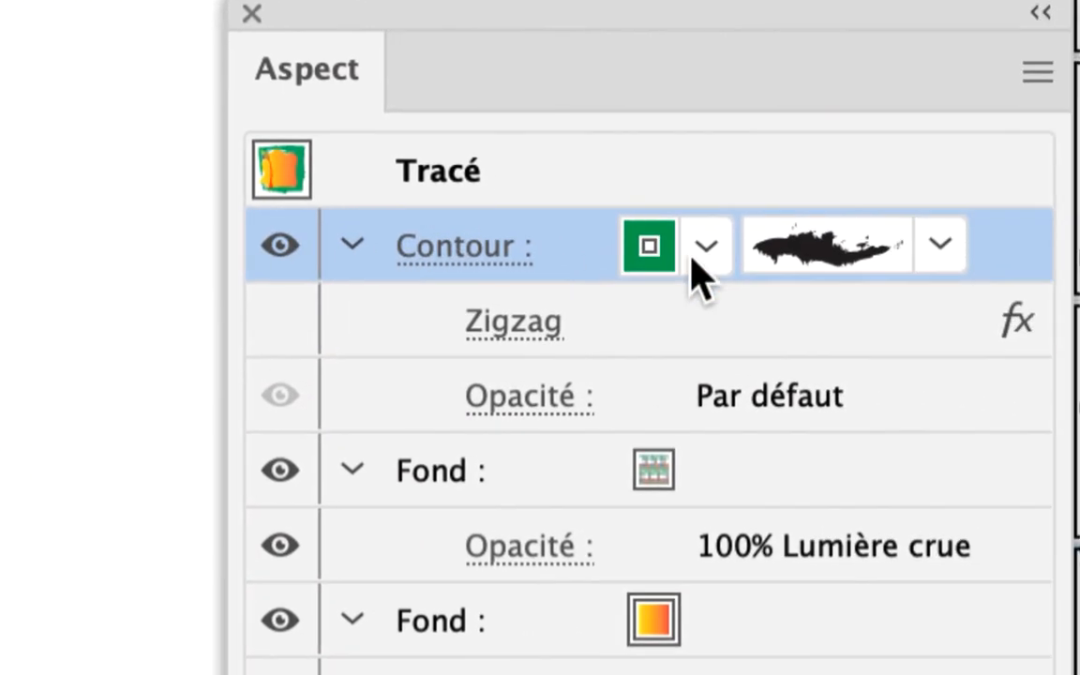
click(695, 265)
click(490, 356)
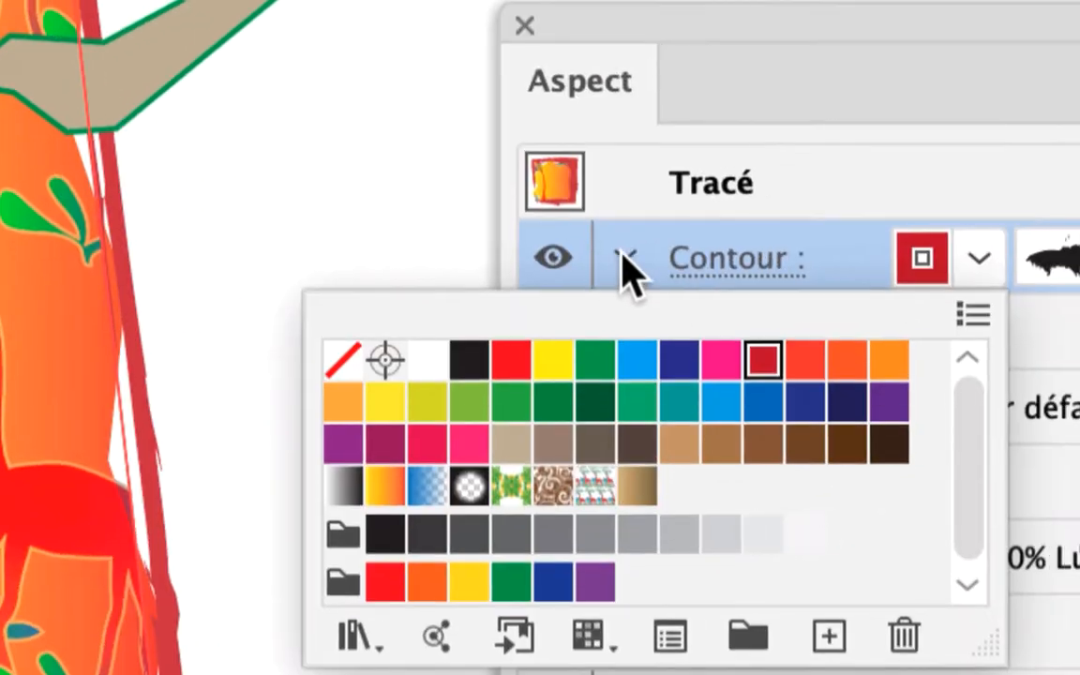
- Set the weight of the skirt's charcoal stroke to 0.5 pt
drag(626, 19, 157, 260)
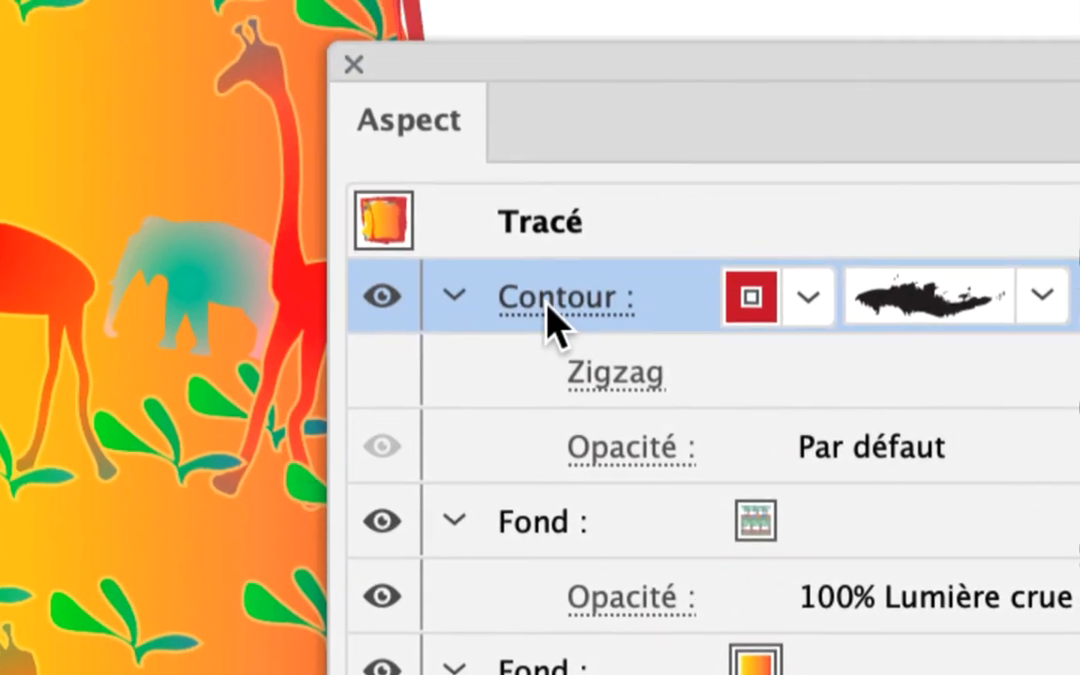
click(581, 473)
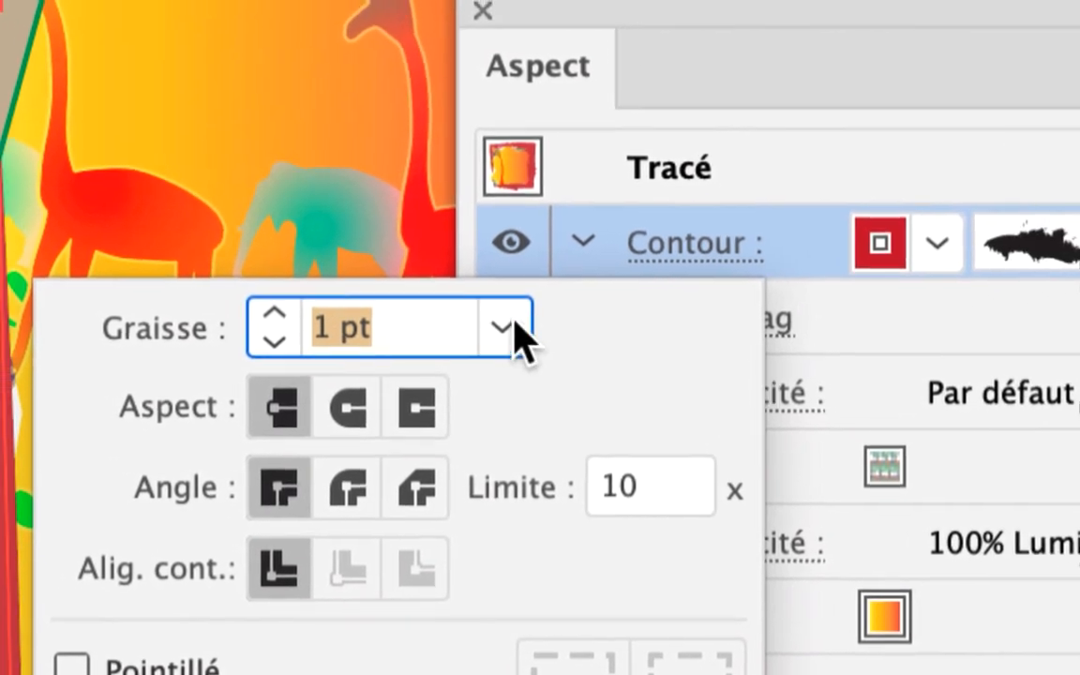
click(637, 324)
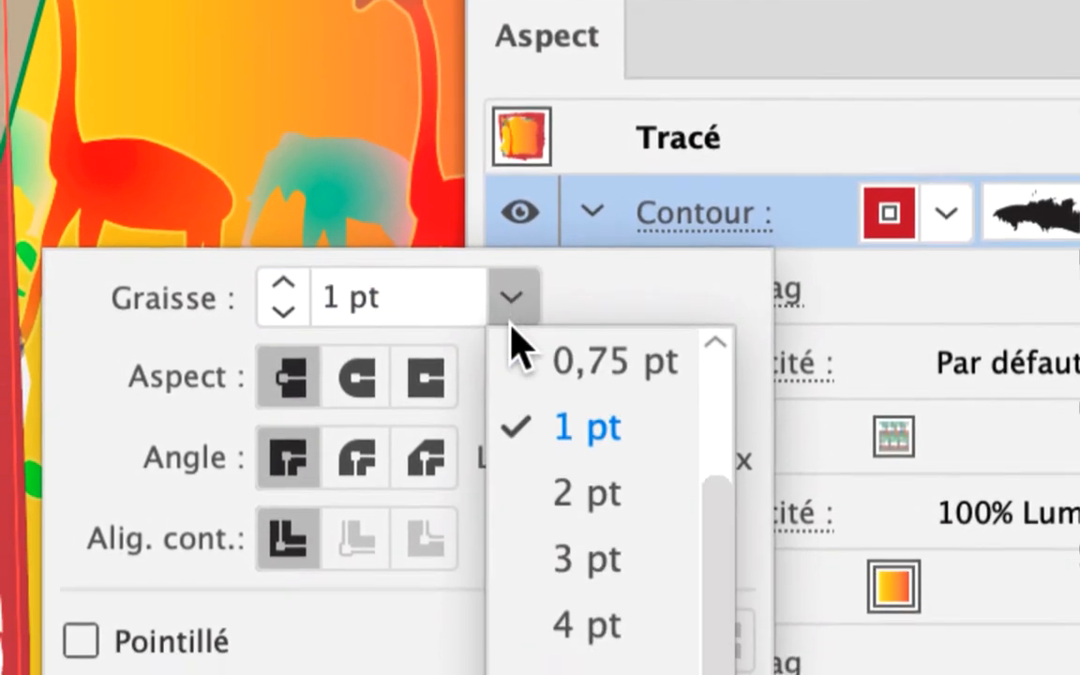
scroll(525, 361, up, 2)
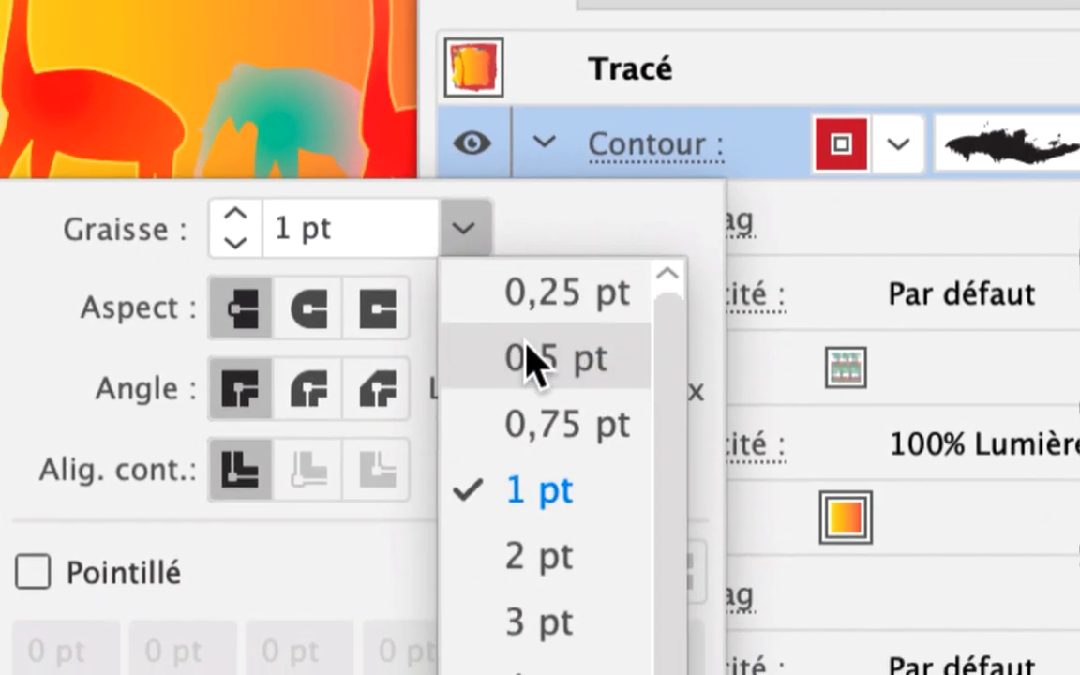
click(528, 361)
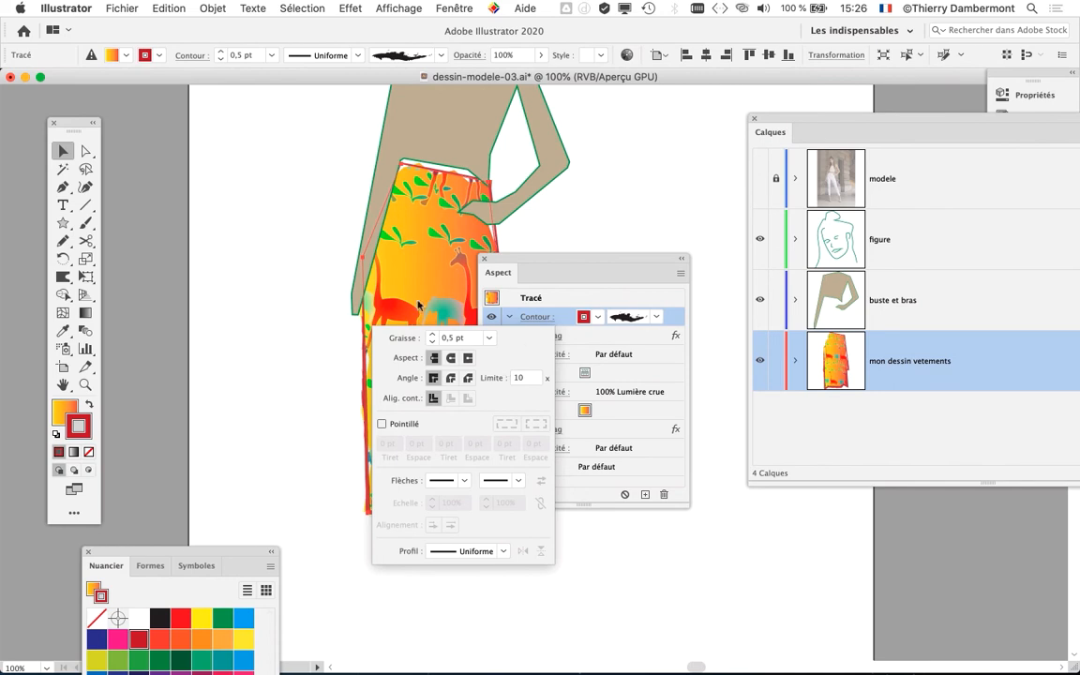
click(507, 262)
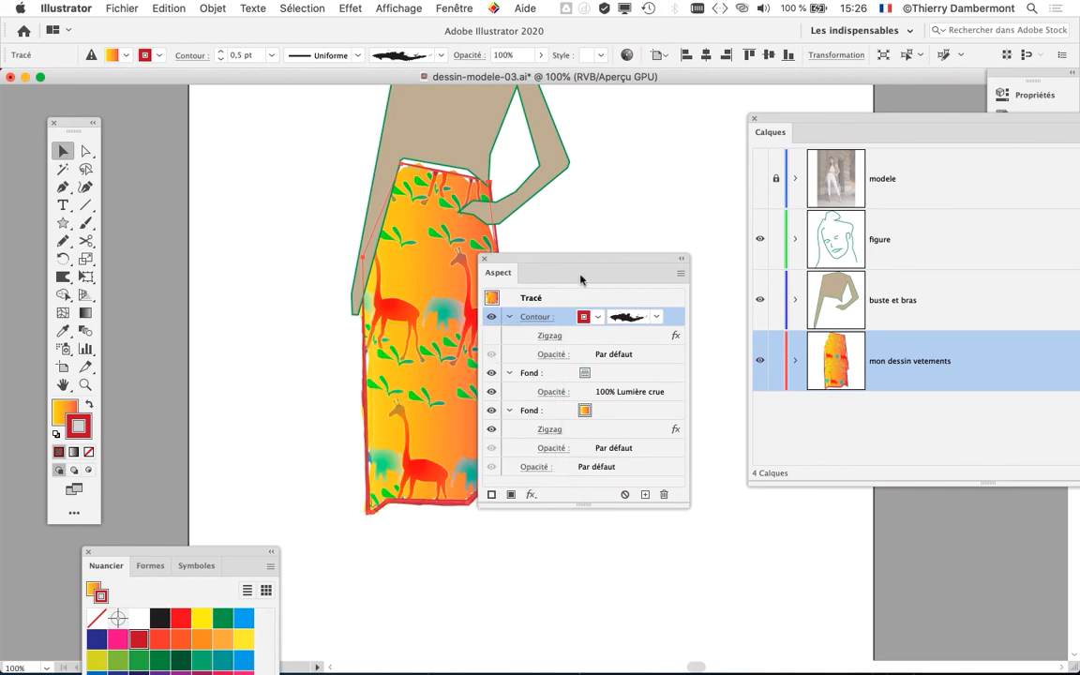
- Try white as the skirt's stroke colour and inspect its edges up close
drag(580, 278, 615, 258)
click(634, 298)
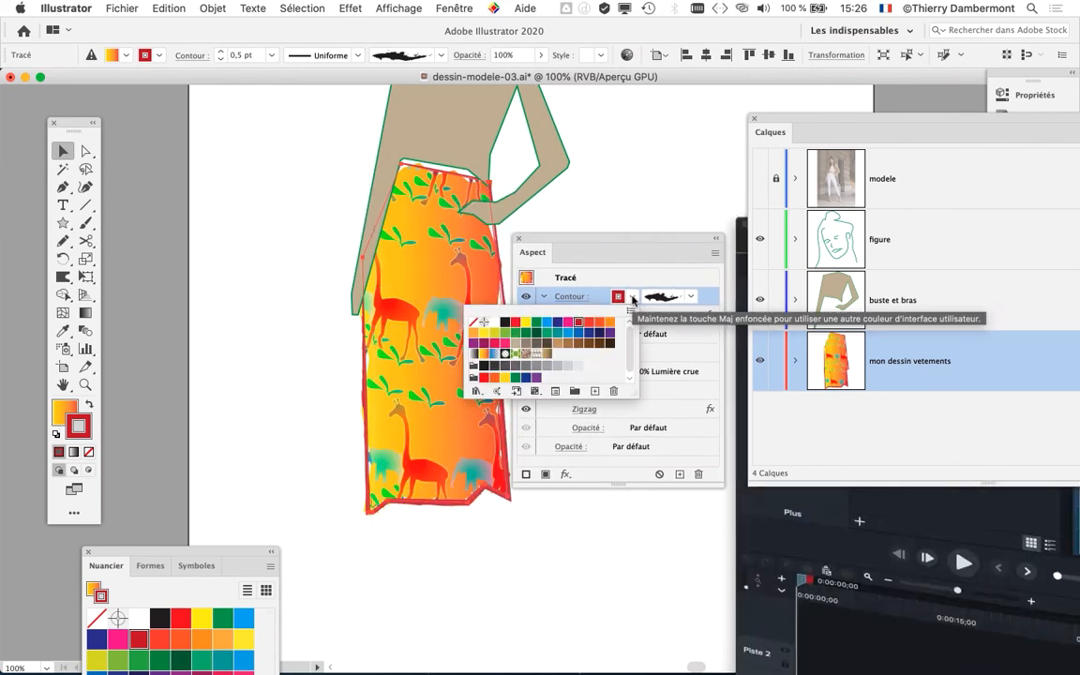
click(493, 324)
drag(544, 247, 591, 213)
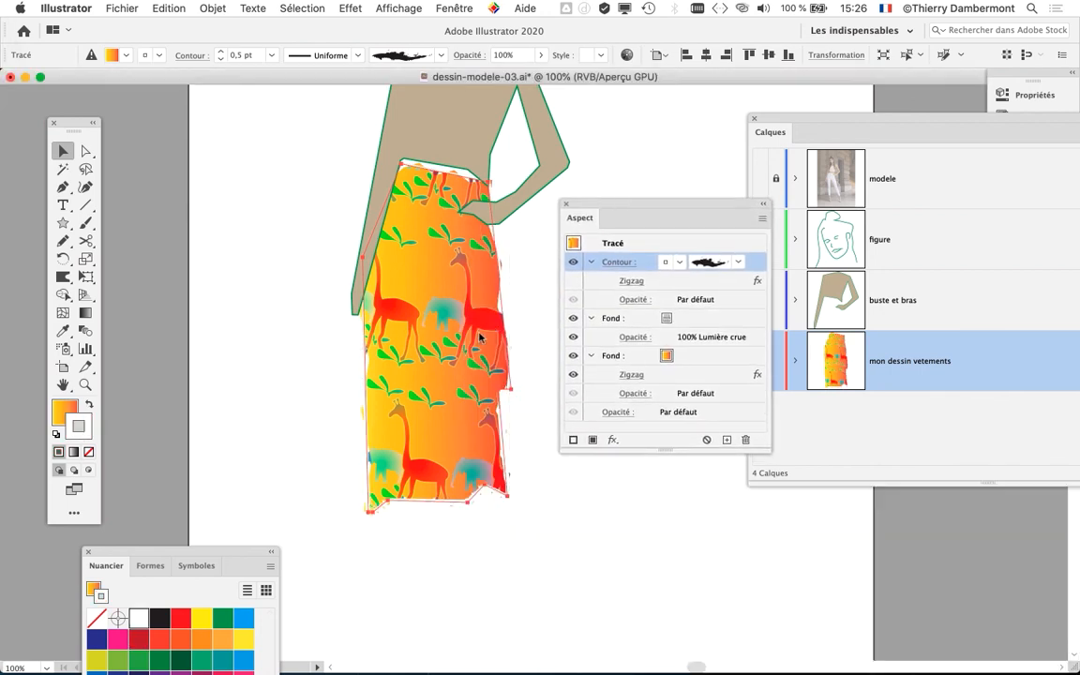
key(super+plus)
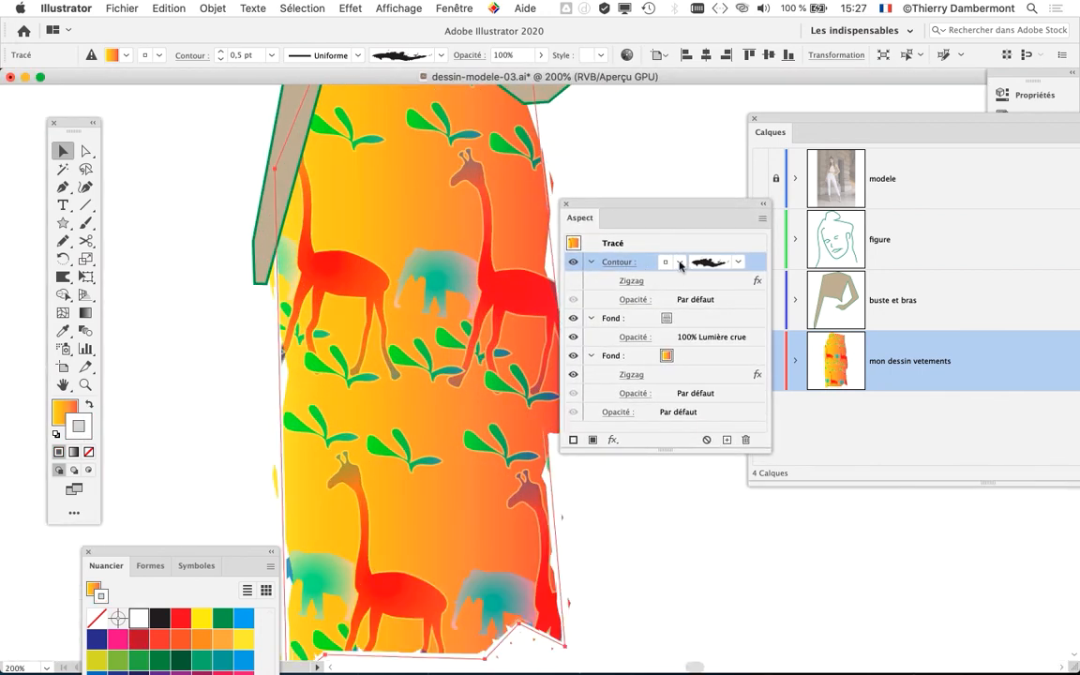
- Try light blue on the skirt's stroke, settle on dark blue and deselect the skirt
click(681, 265)
click(594, 290)
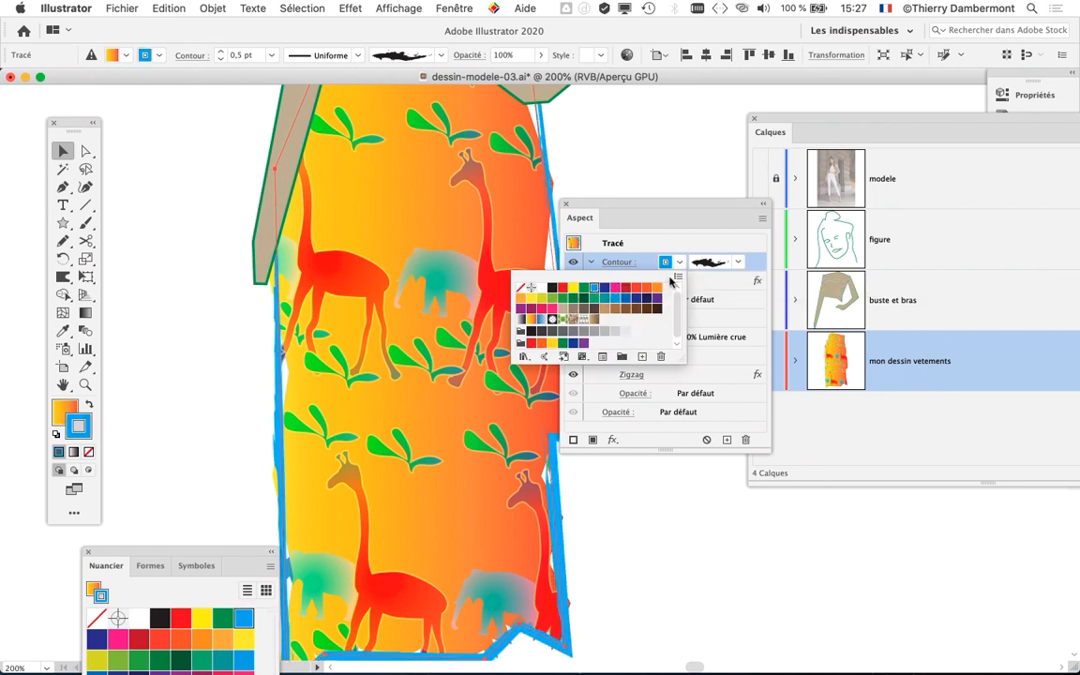
click(604, 287)
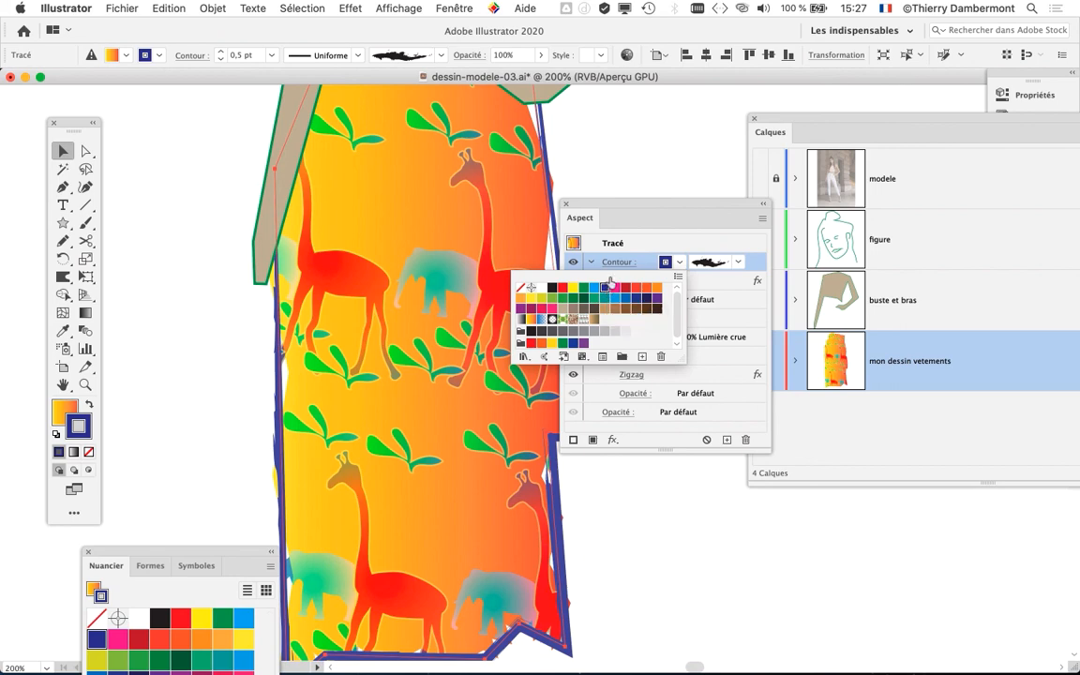
click(612, 206)
drag(618, 203, 728, 161)
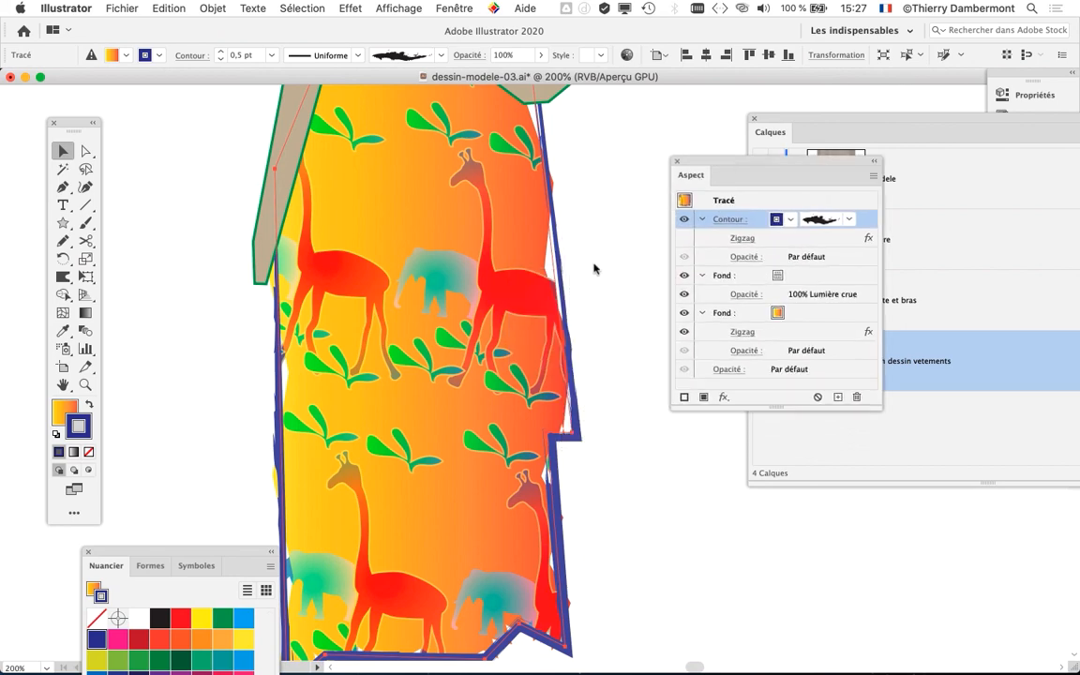
scroll(569, 323, down, 1)
click(602, 343)
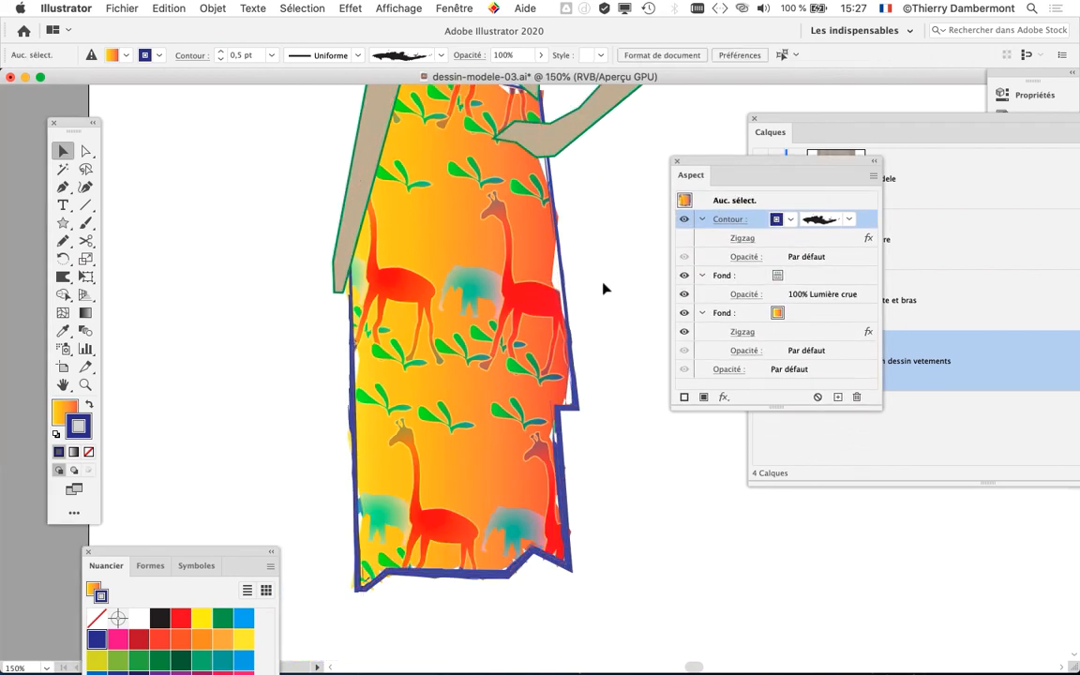
- Select the torso-and-arms shape and display the brush collection and appearance attributes beside the figure
scroll(604, 284, down, 1)
drag(566, 229, 391, 378)
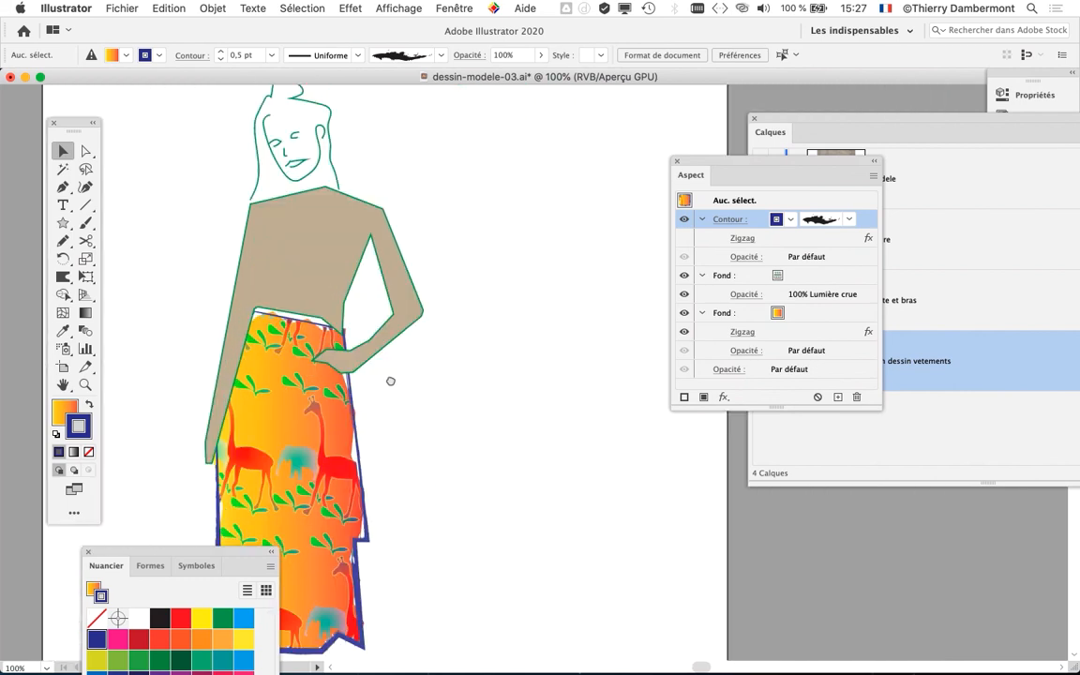
click(418, 322)
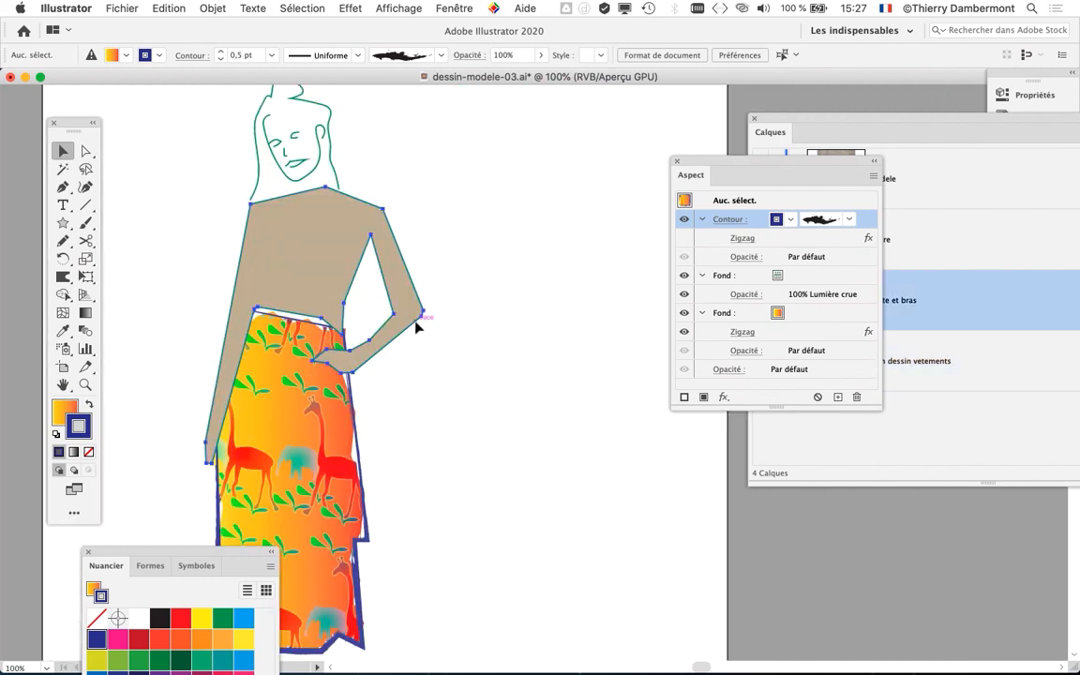
click(443, 8)
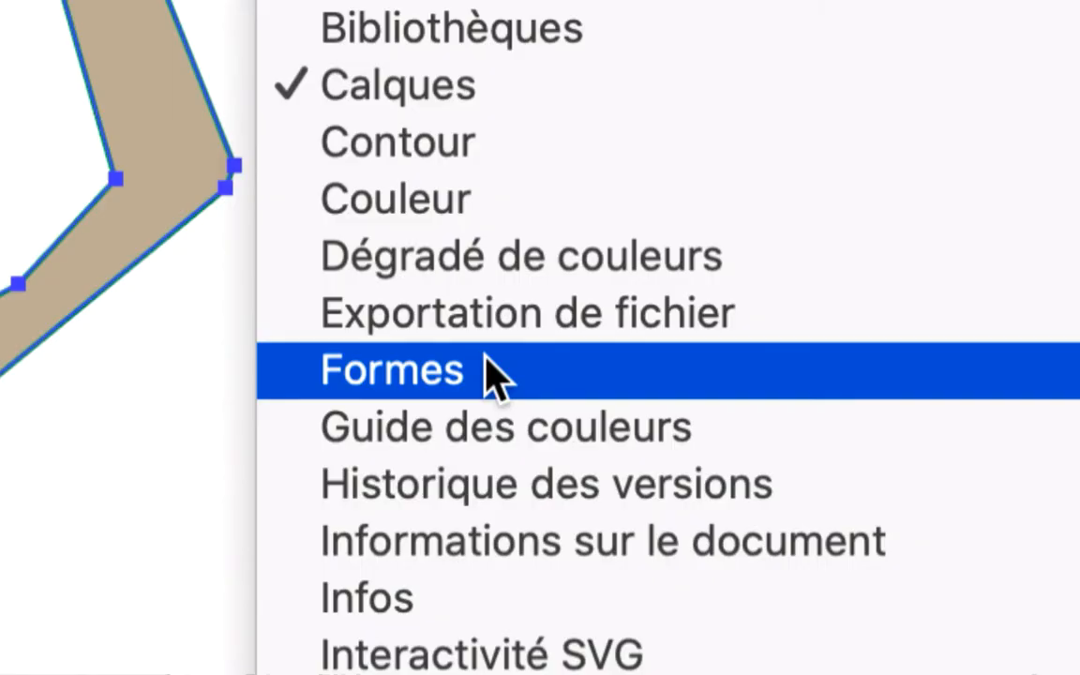
click(486, 357)
drag(730, 166, 516, 454)
drag(192, 555, 566, 110)
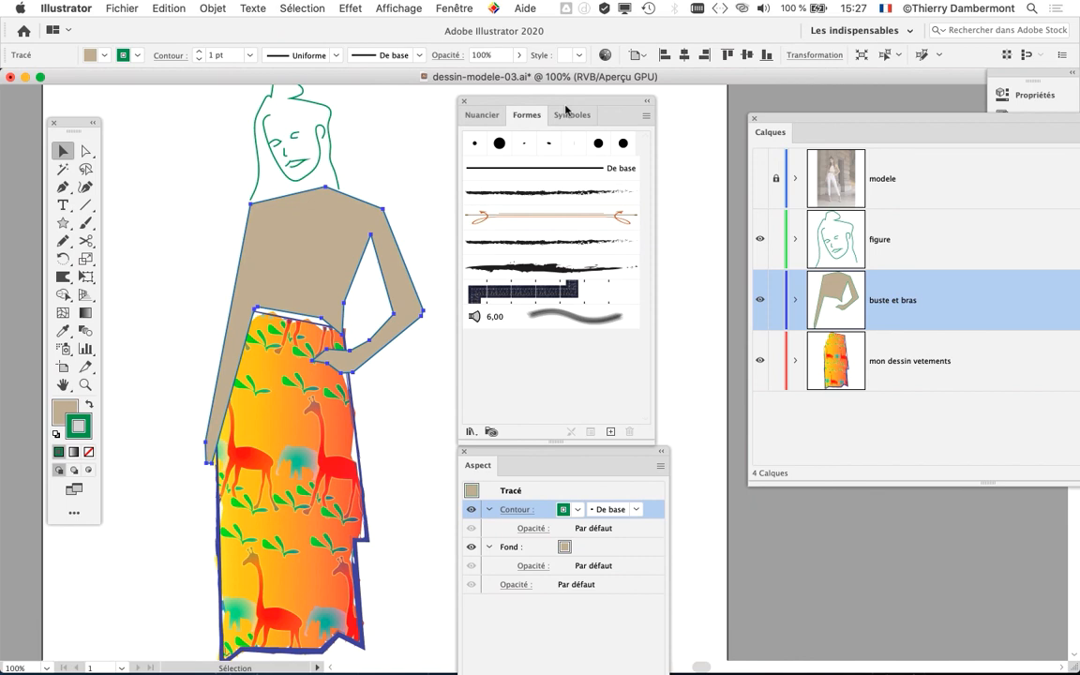
- Apply the Anthracite - Contour progress 3 brush to the torso's stroke, and replace it with the thicker, rougher brush
click(537, 245)
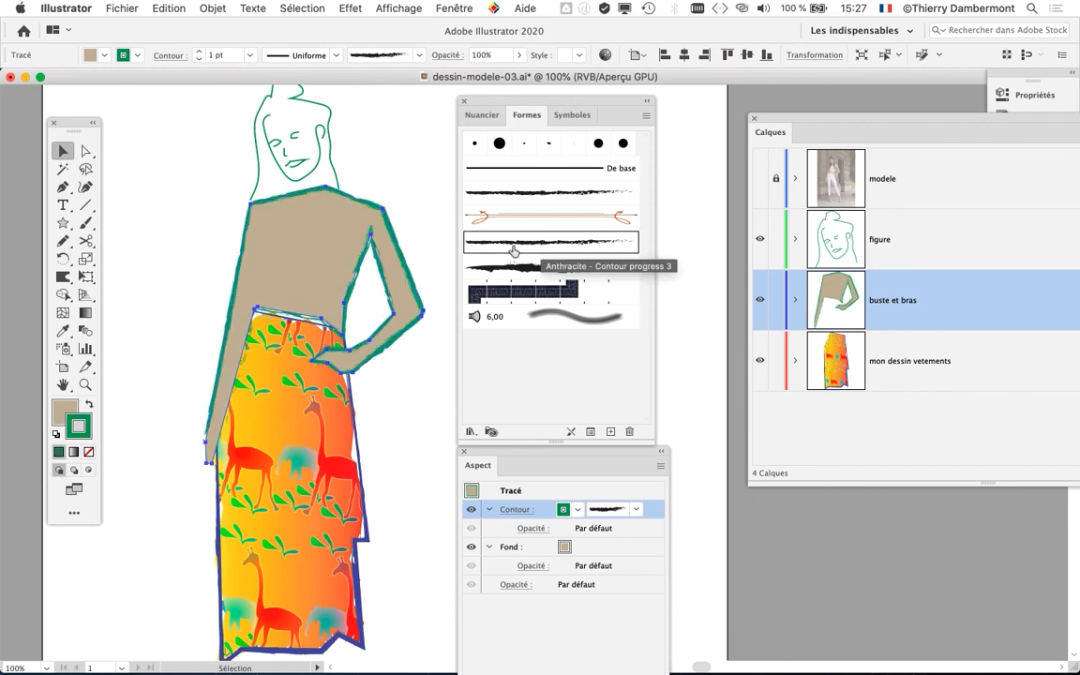
scroll(287, 286, up, 1)
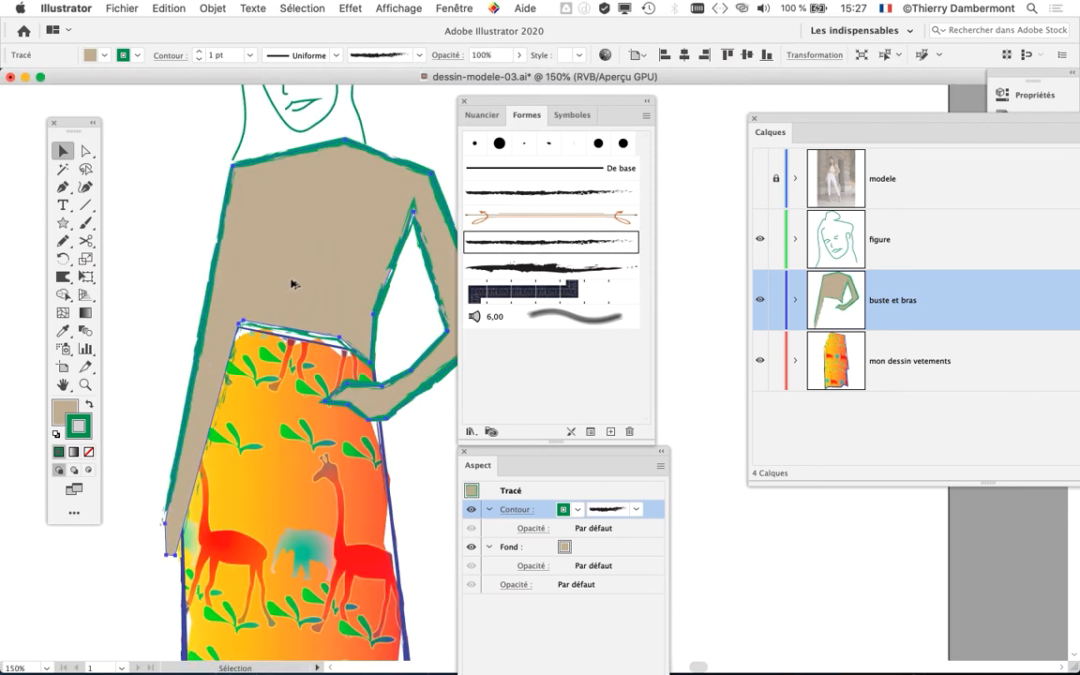
drag(518, 100, 623, 100)
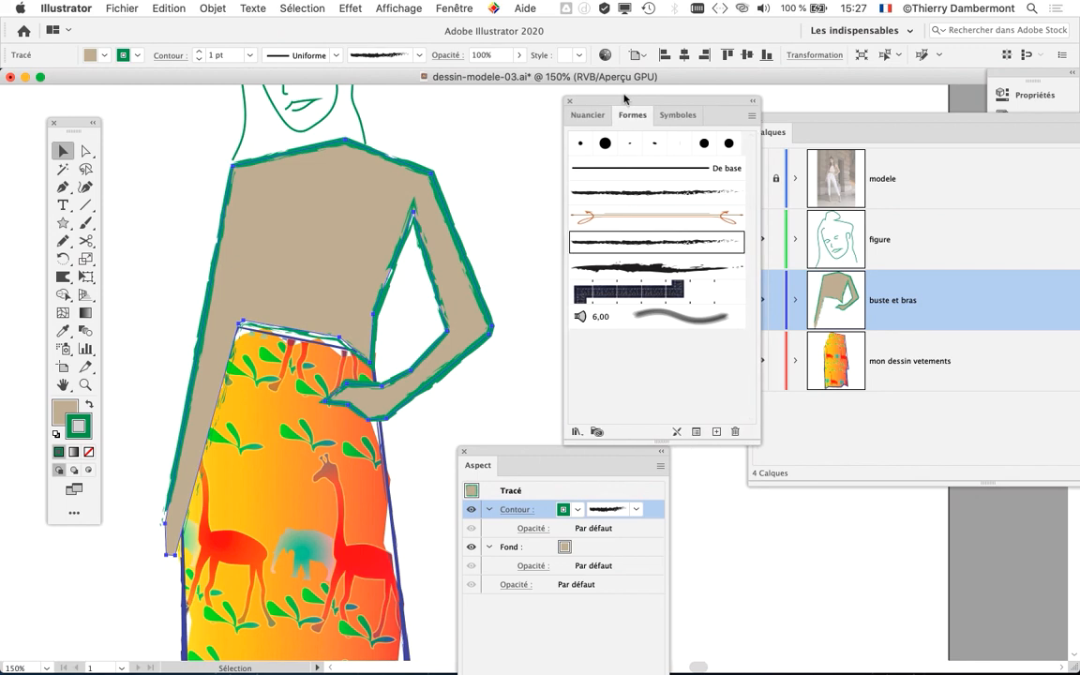
click(642, 268)
- Open the Artistiques_Aquarelle brush library and place it beside the figure
click(576, 432)
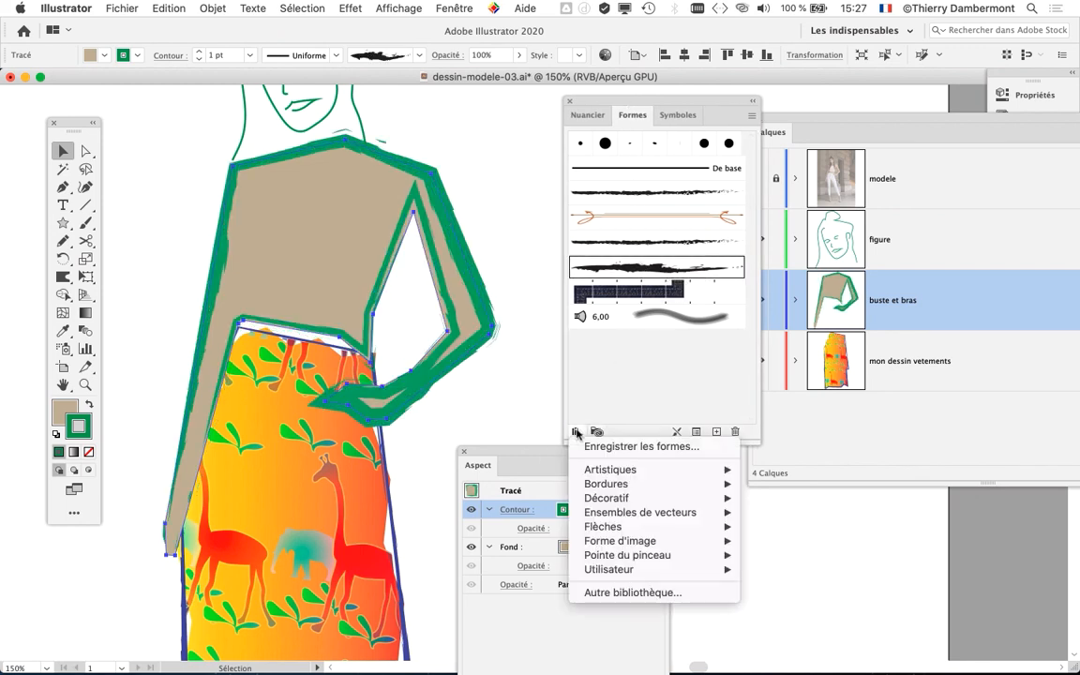
mouse_move(614, 469)
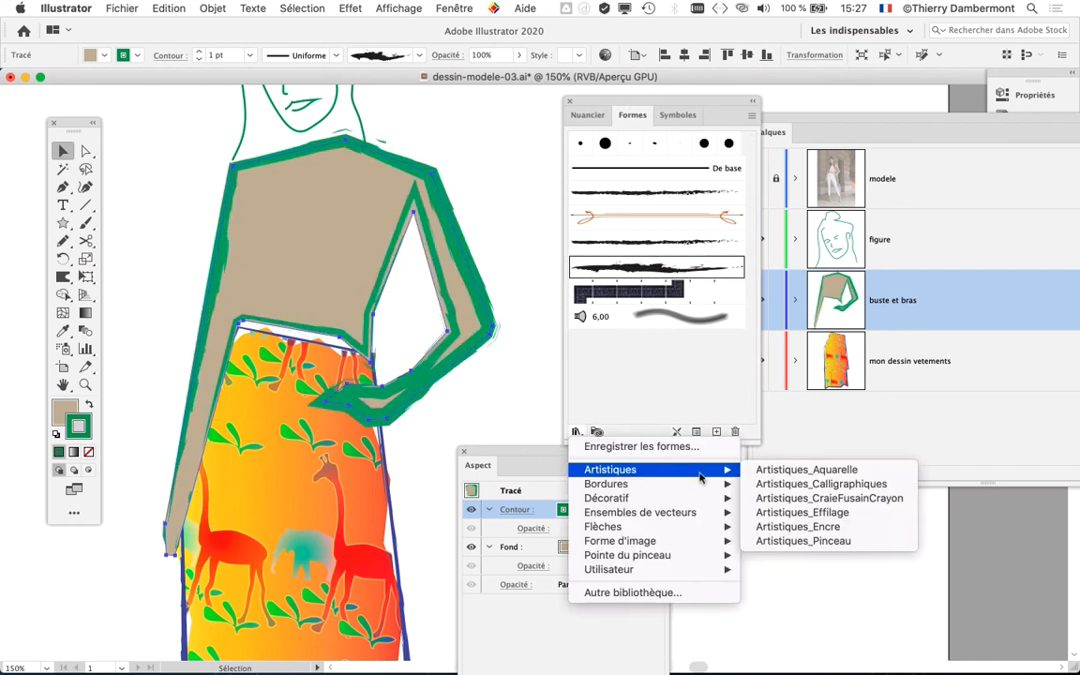
click(788, 475)
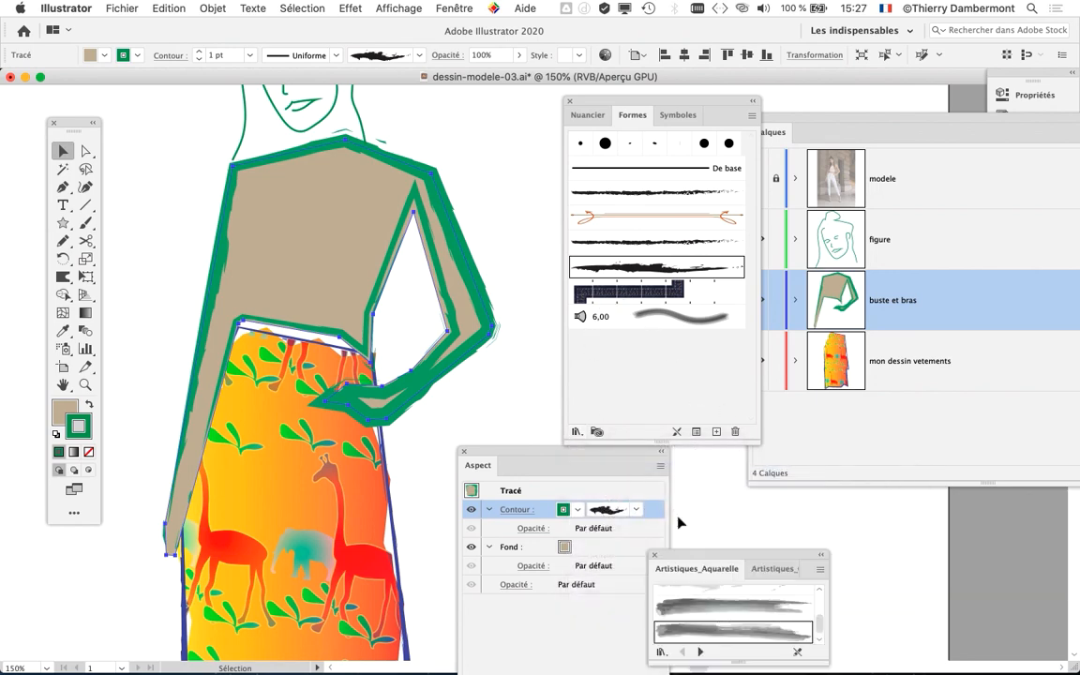
mouse_move(708, 556)
mouse_down()
mouse_move(495, 119)
mouse_move(525, 119)
mouse_up()
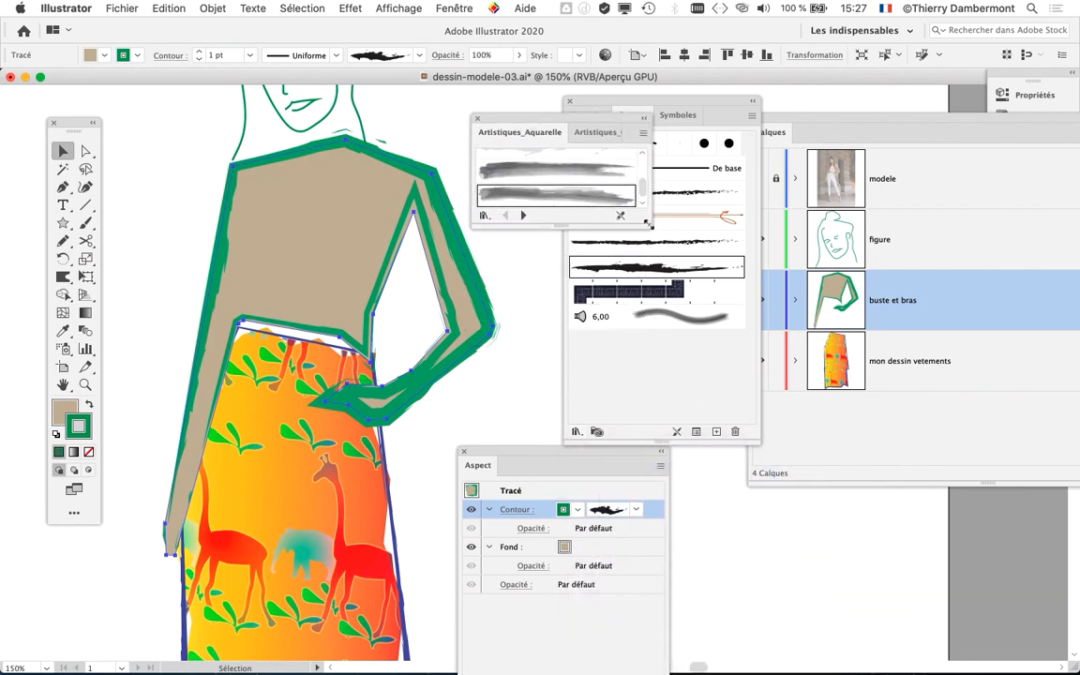
- Enlarge the watercolour brush library and try watercolour brushes on the torso-and-arms shape's stroke
drag(647, 223, 723, 527)
click(645, 436)
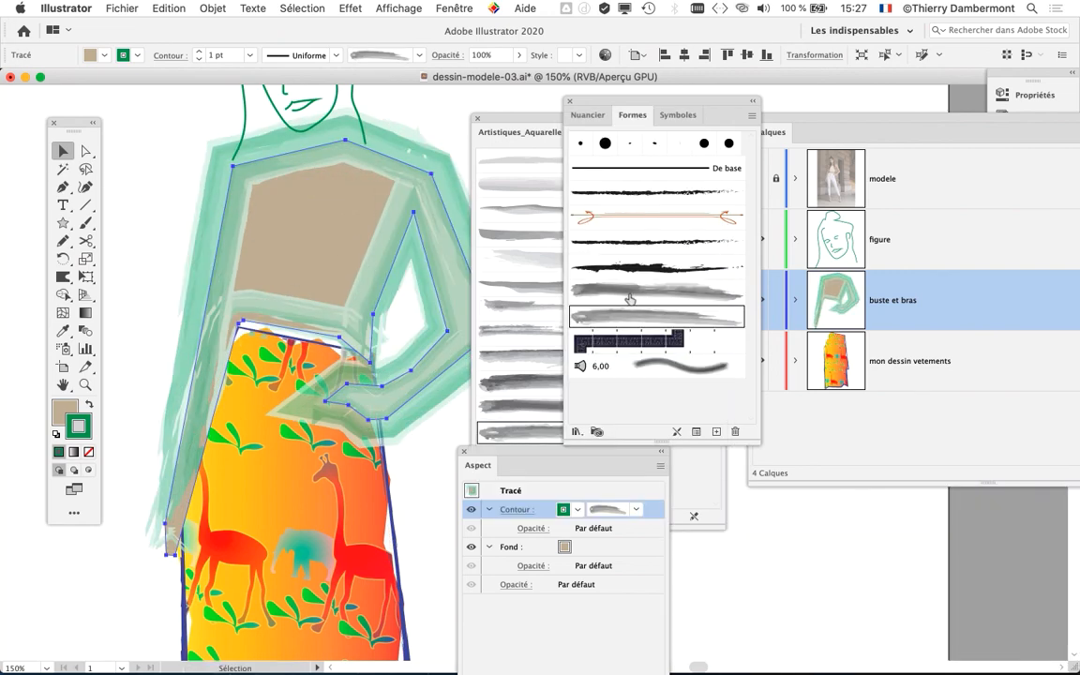
click(636, 281)
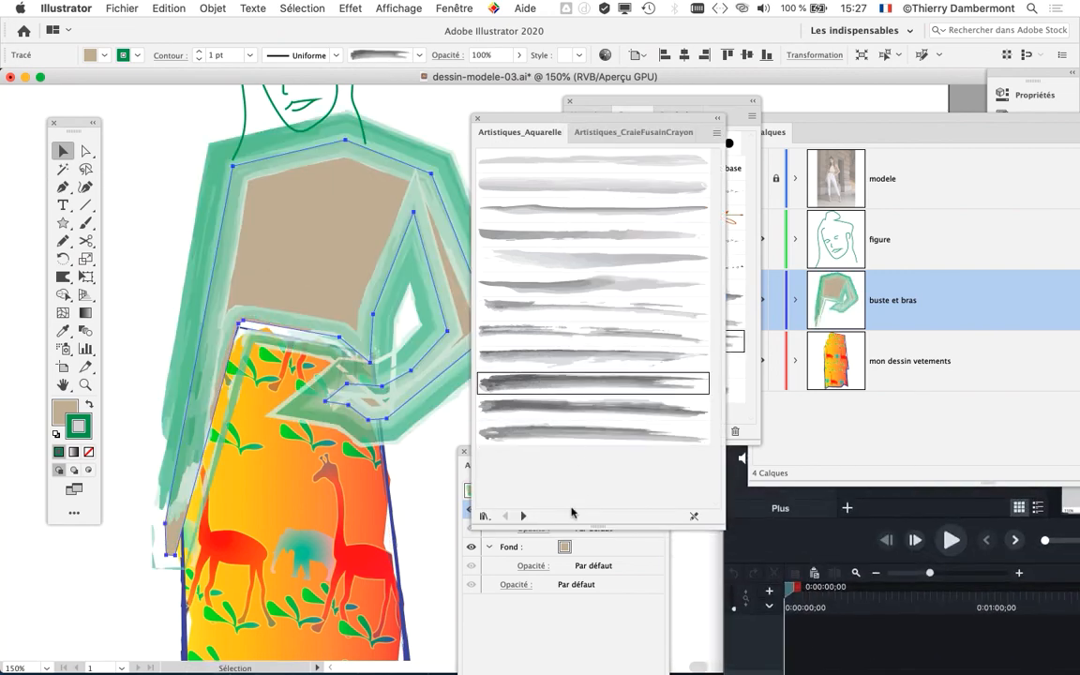
- Load the Artistiques_CraieFusainCrayon brush library and apply a thick, rough charcoal brush to the torso's stroke
click(523, 515)
click(524, 516)
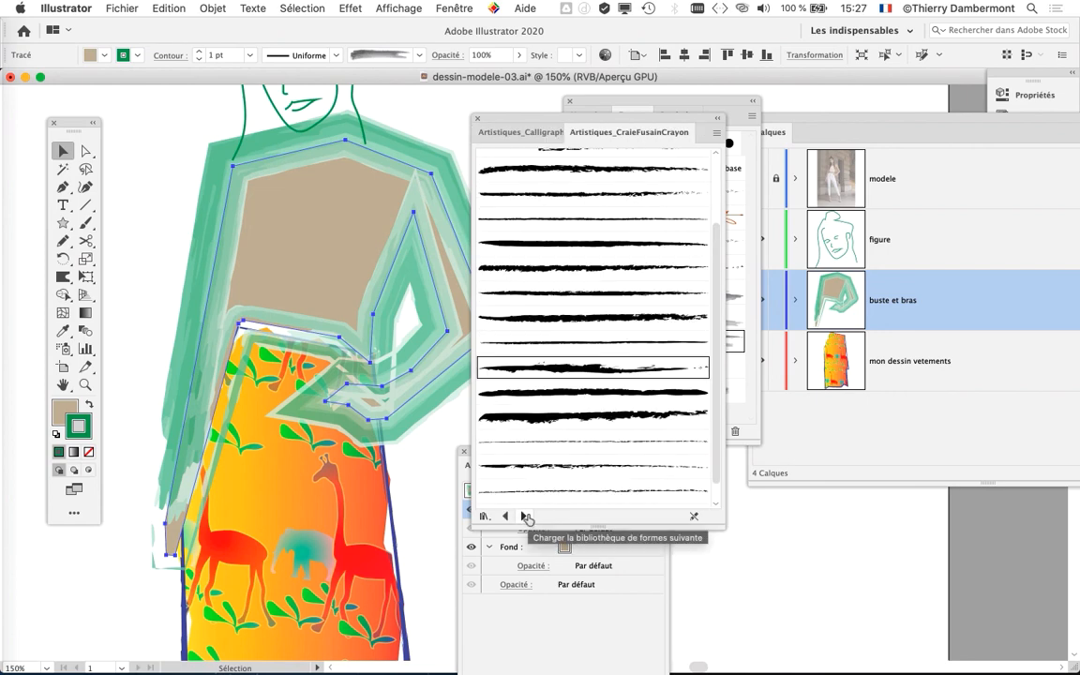
click(628, 417)
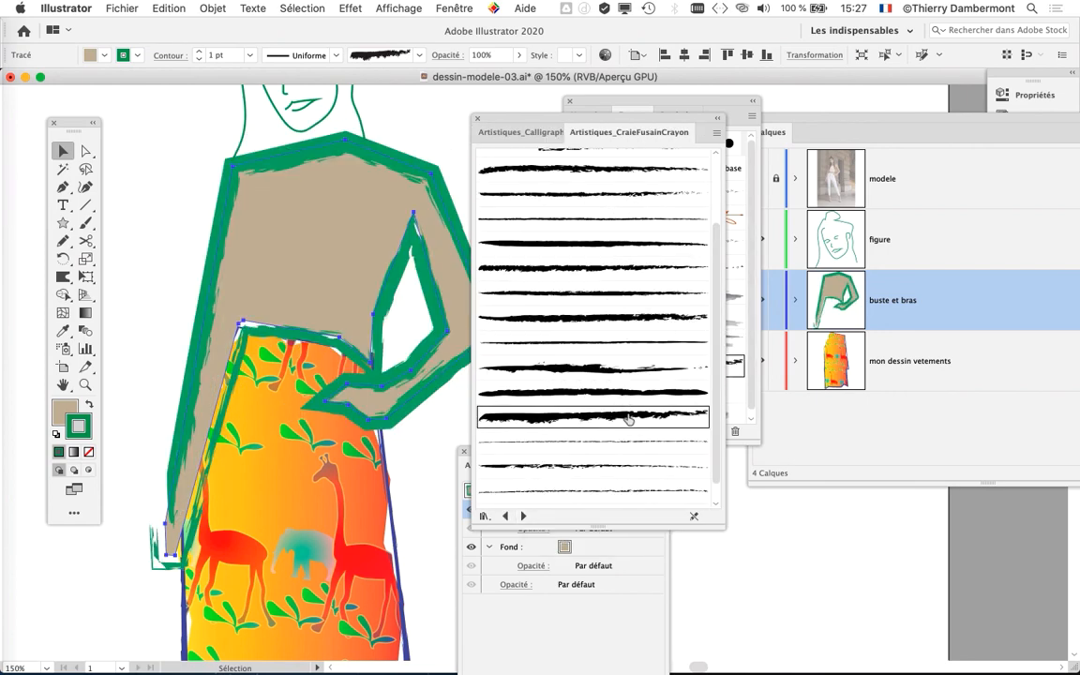
- Set the torso's stroke weight to 0,5 pt and close the brush library and stroke settings
click(450, 7)
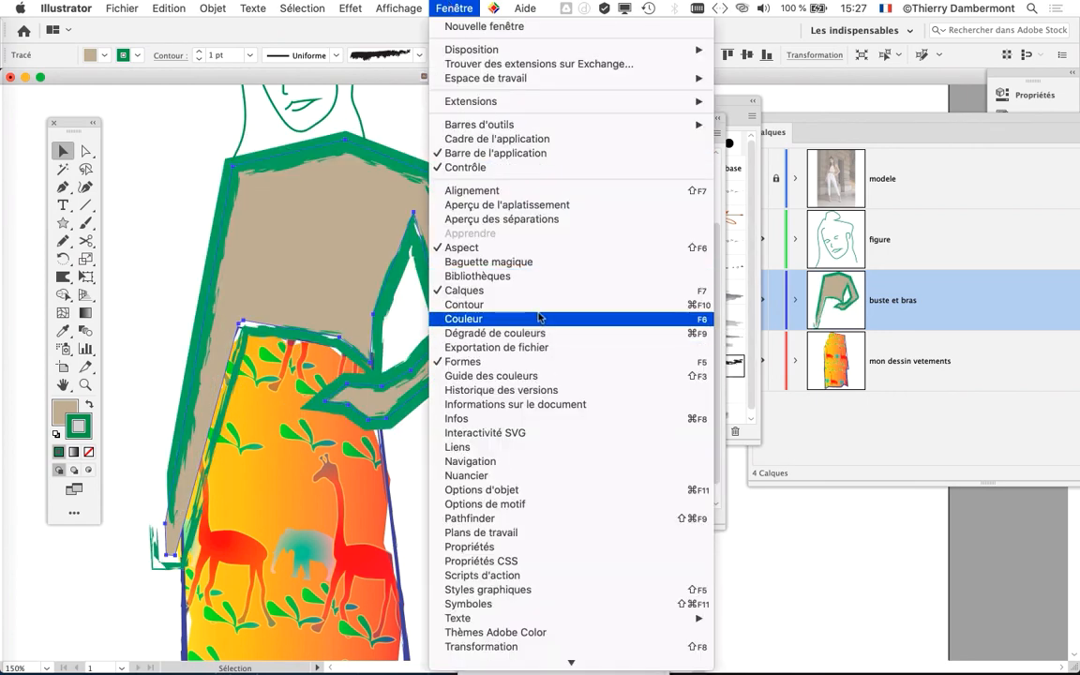
click(480, 304)
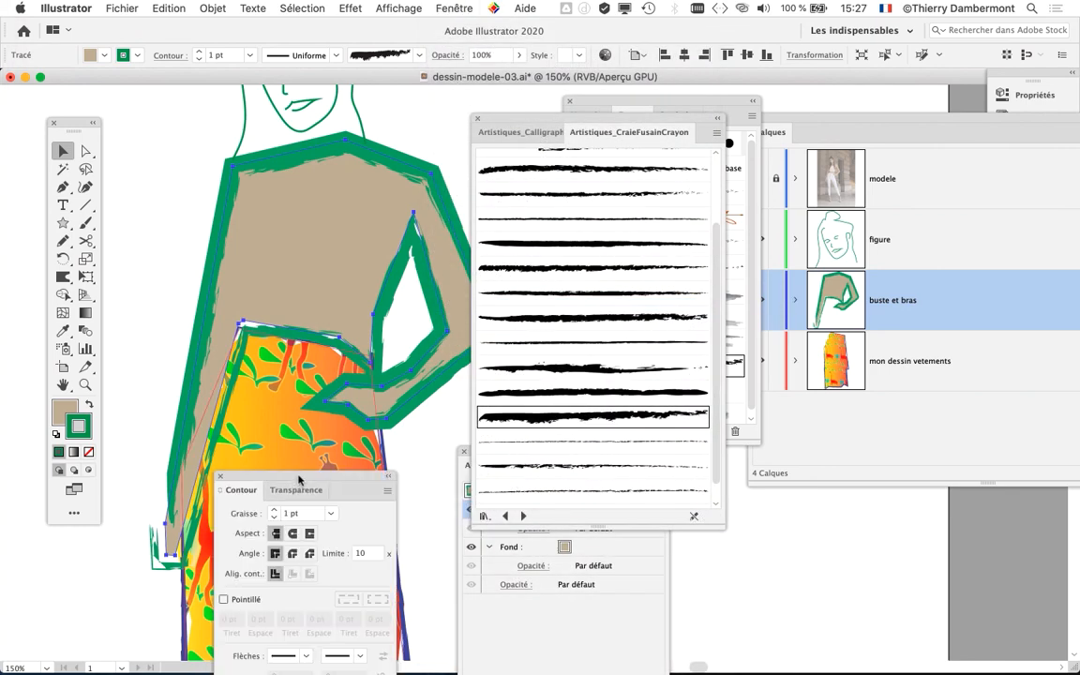
drag(298, 480, 301, 214)
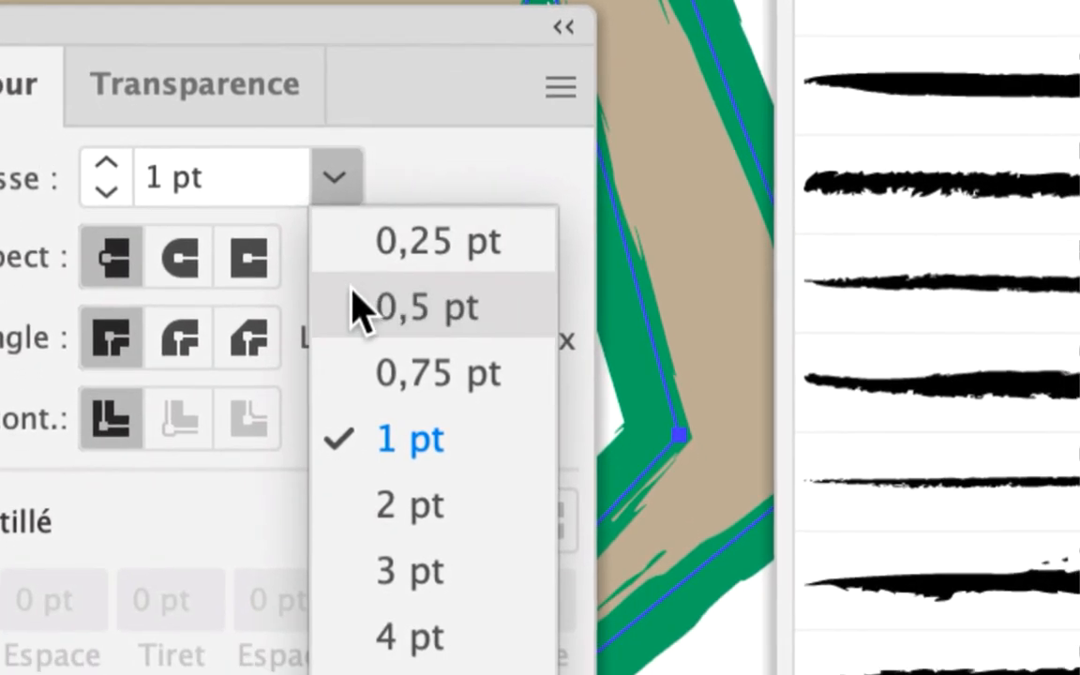
click(373, 398)
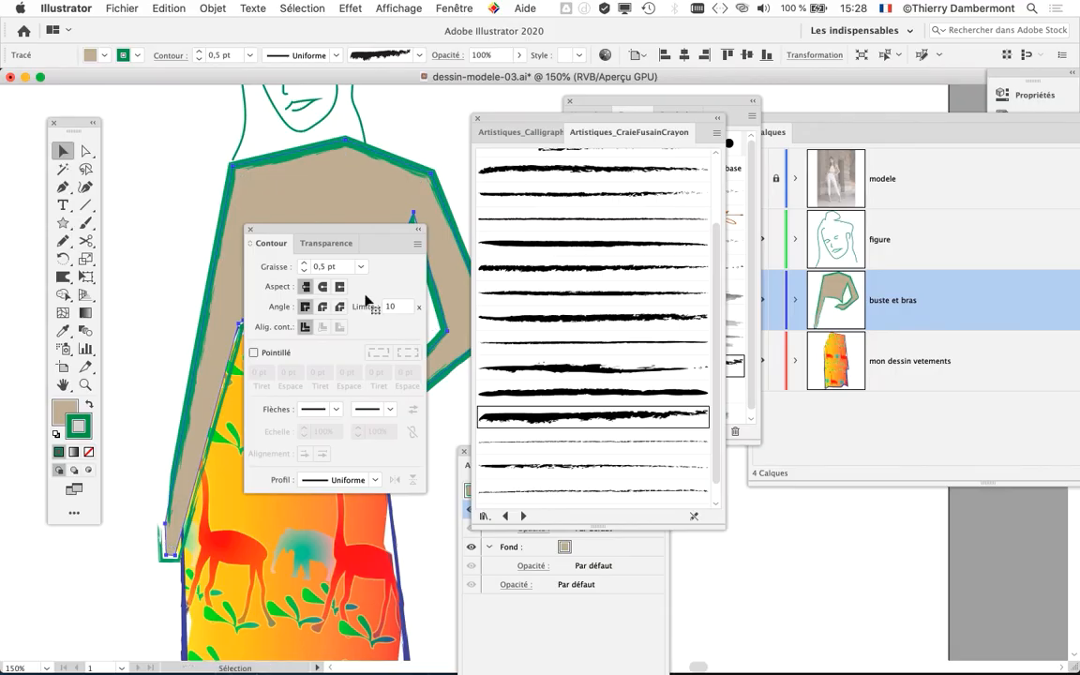
click(479, 118)
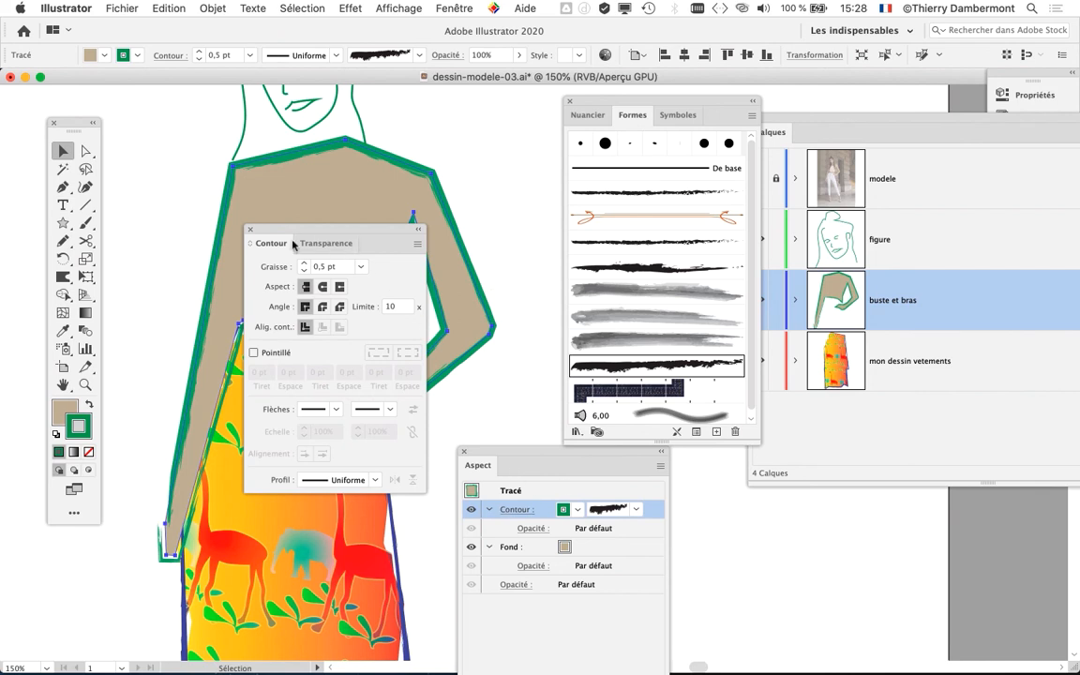
click(247, 230)
- Colour the torso's stroke brown (C=35 M=60 J=80 N=25), clear the open panels away and deselect the shape
click(574, 509)
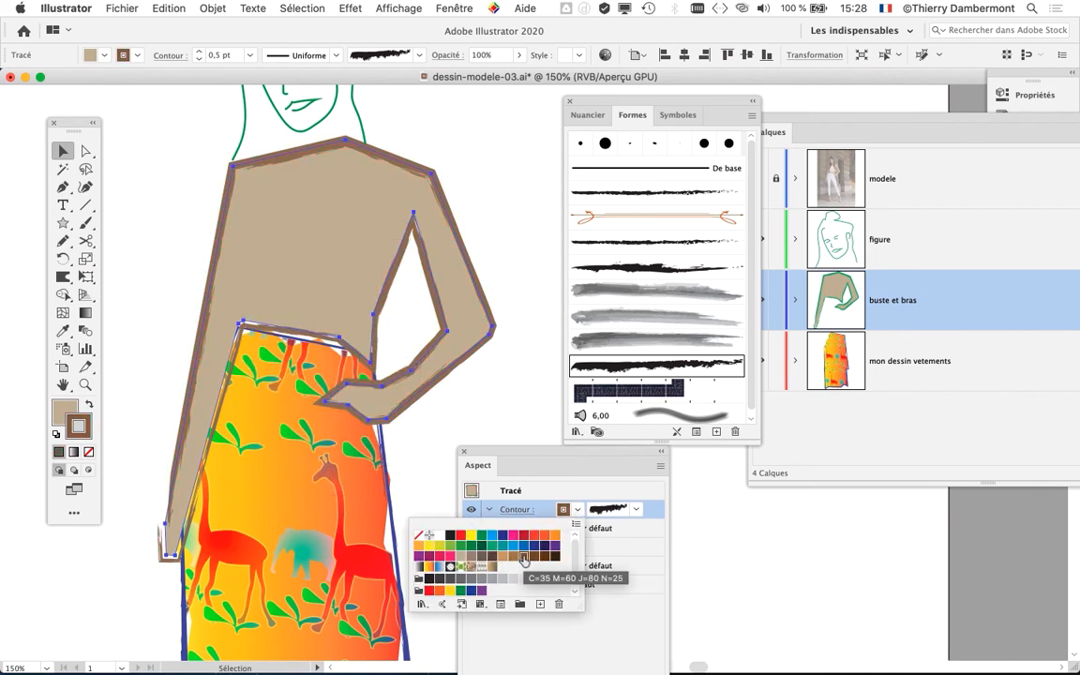
click(524, 423)
click(569, 101)
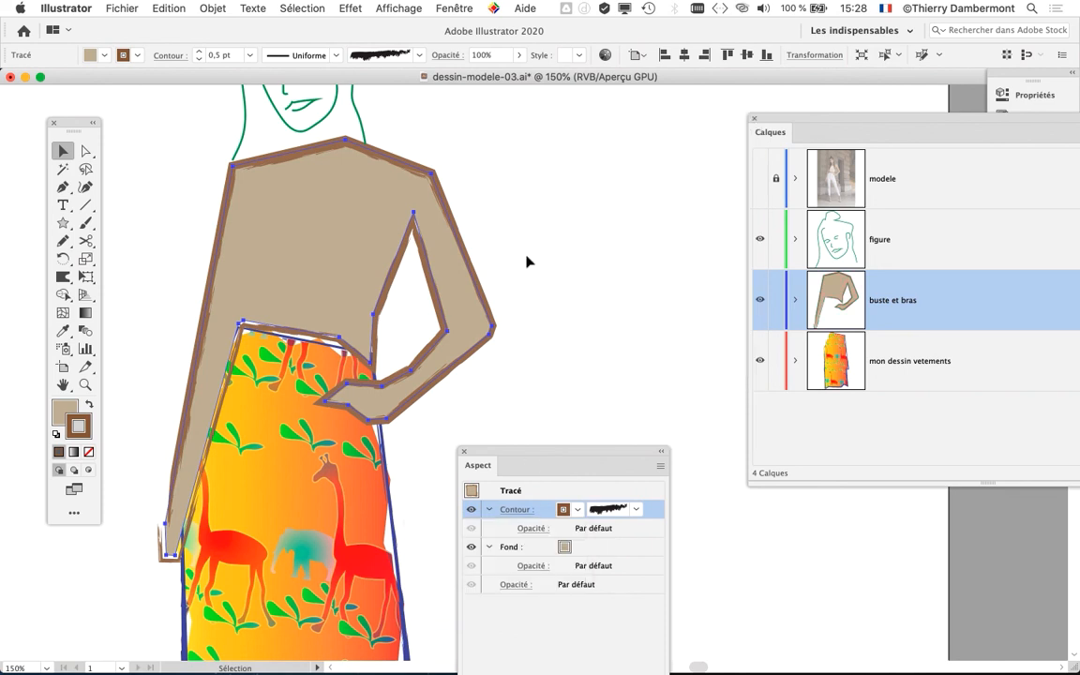
click(463, 454)
click(756, 119)
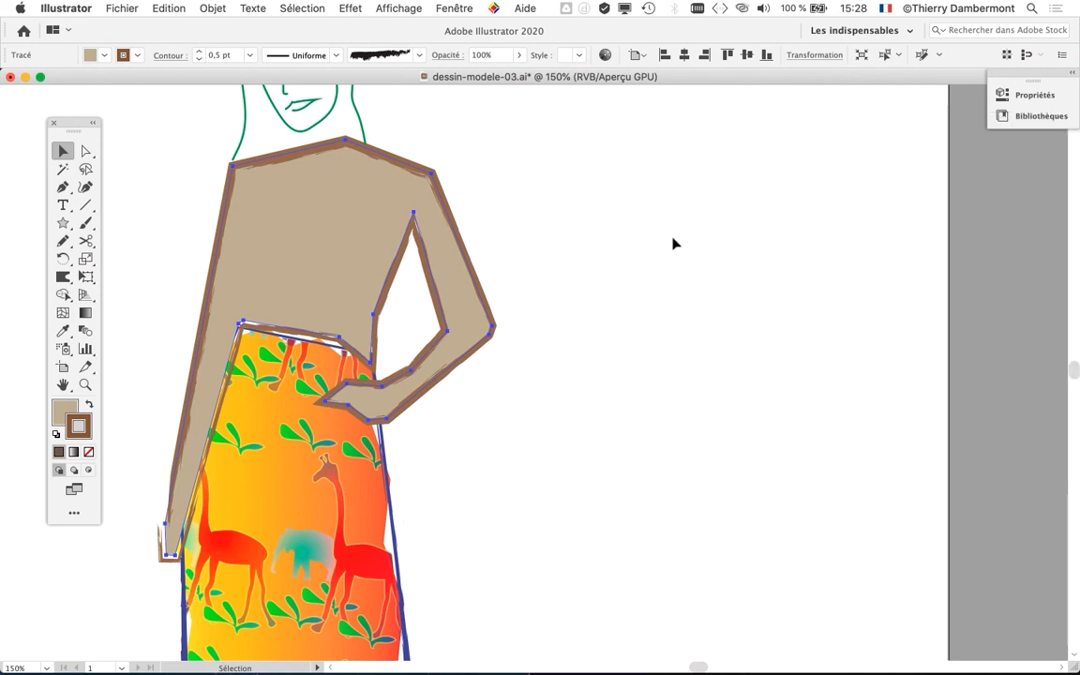
click(447, 511)
- Select the giraffe-patterned skirt and display its appearance attributes to the side of the figure
key(super+minus)
scroll(521, 426, down, 5)
scroll(521, 426, left, 3)
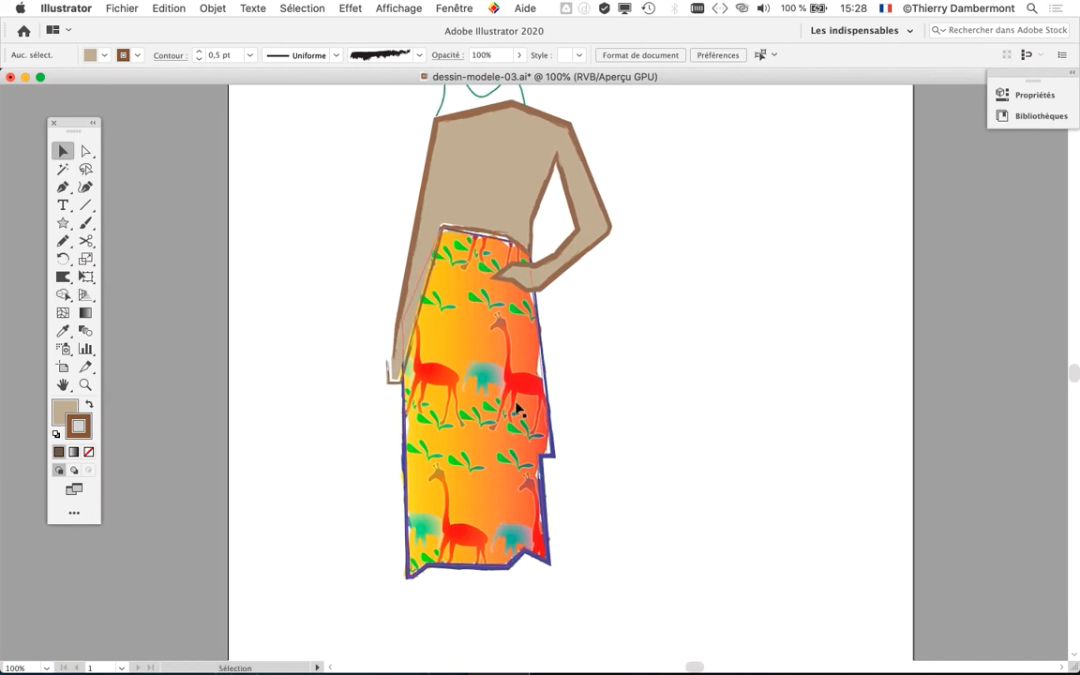
click(552, 429)
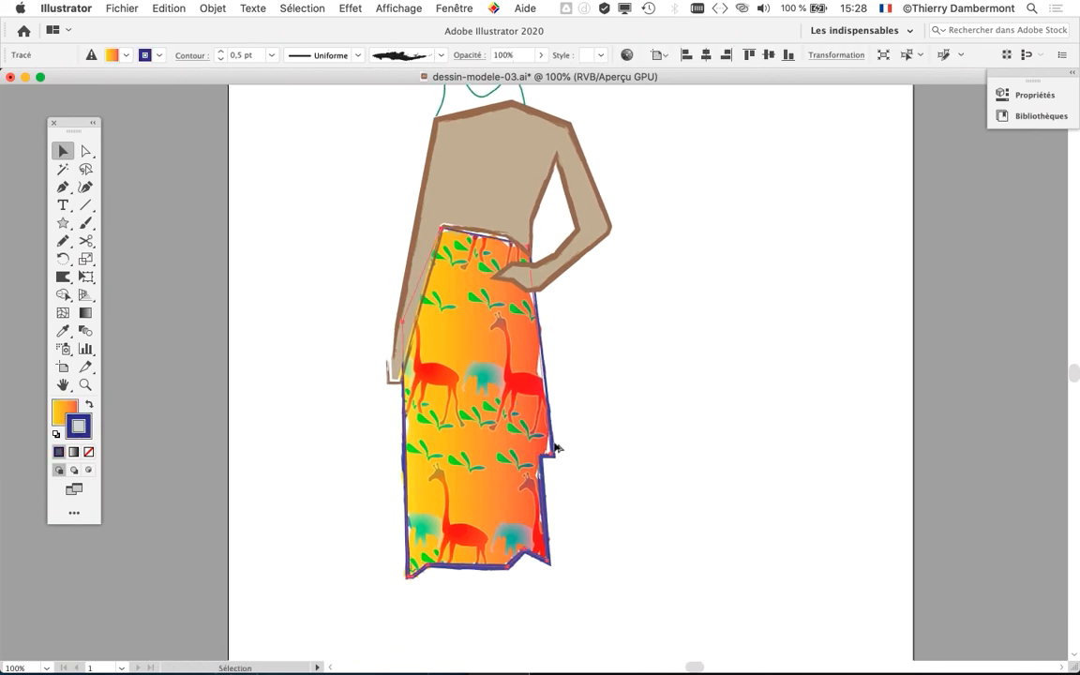
scroll(557, 448, up, 2)
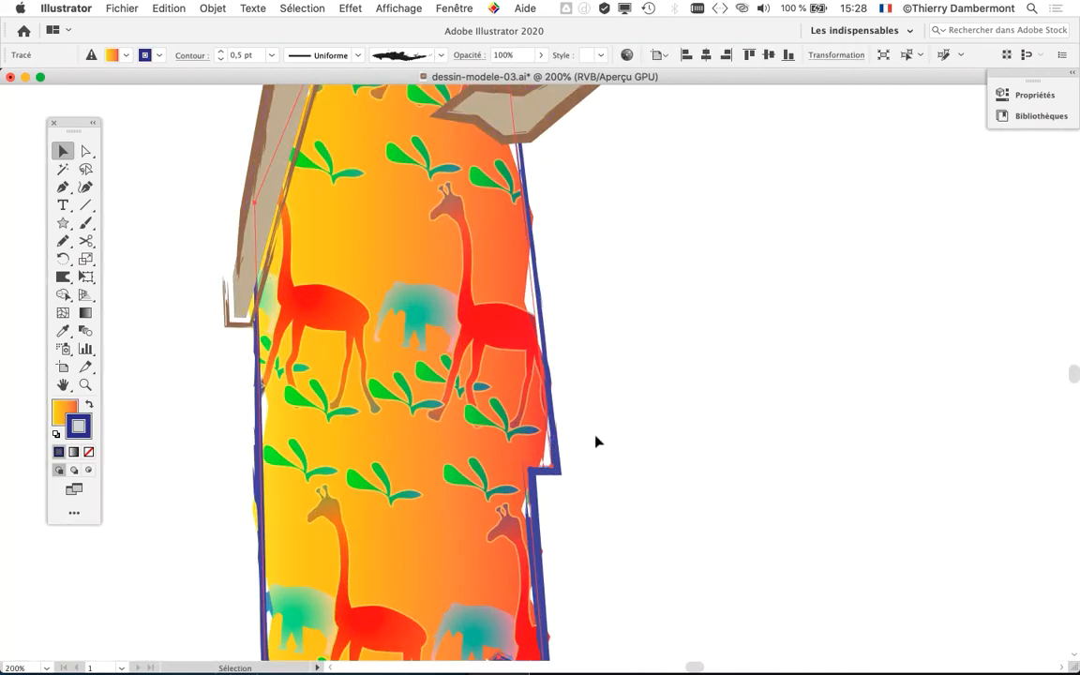
click(453, 9)
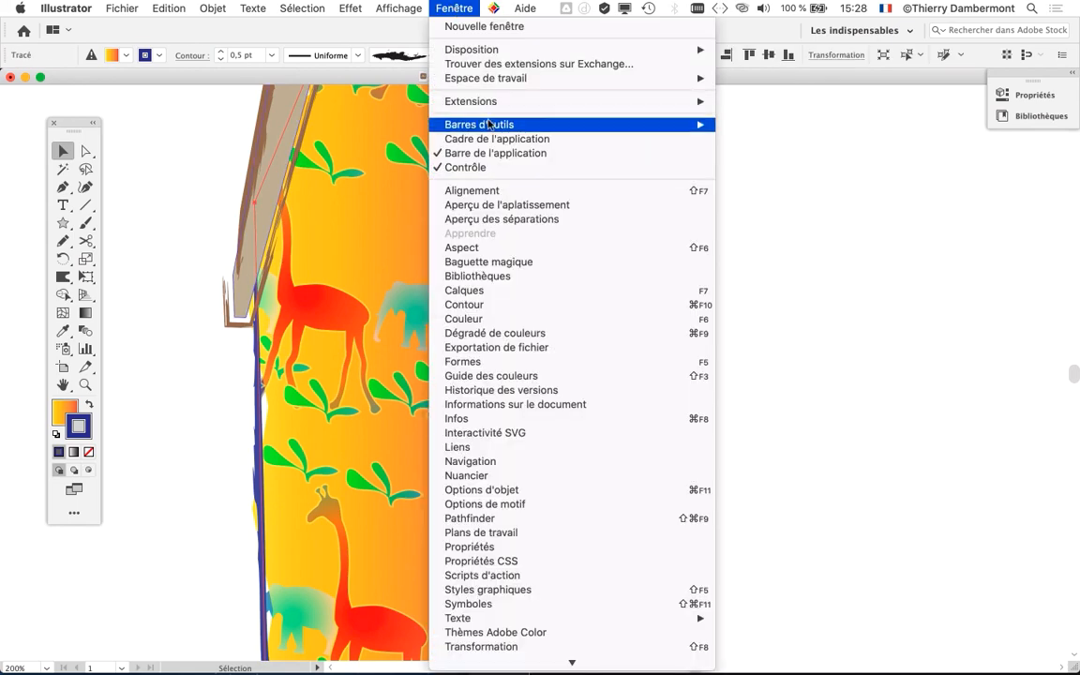
click(464, 247)
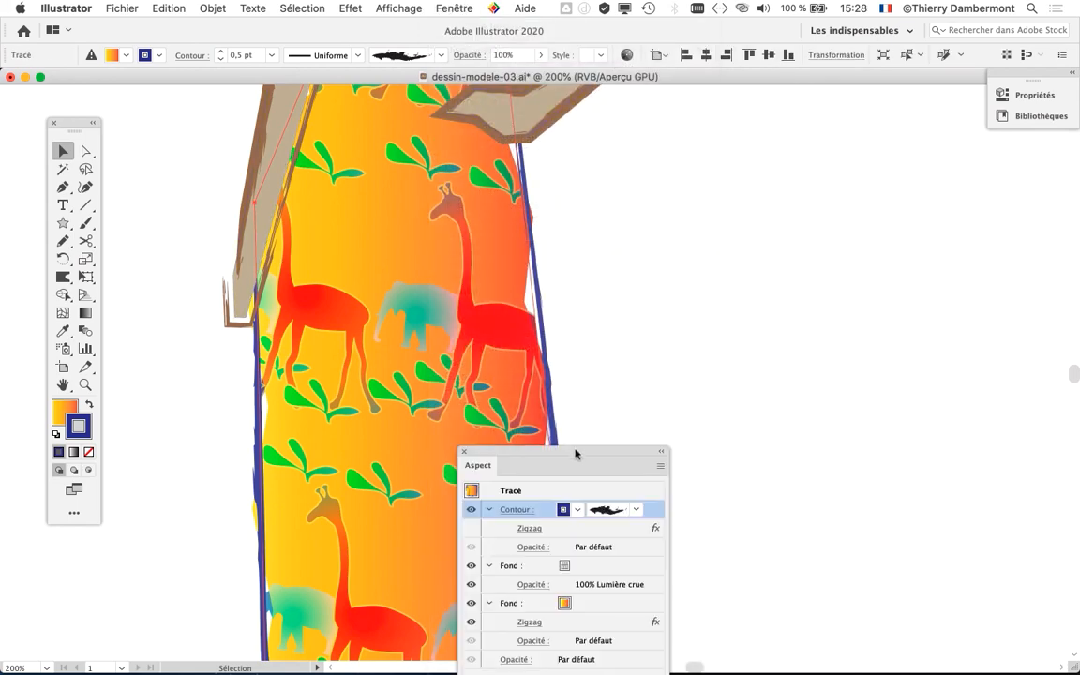
drag(575, 453, 805, 153)
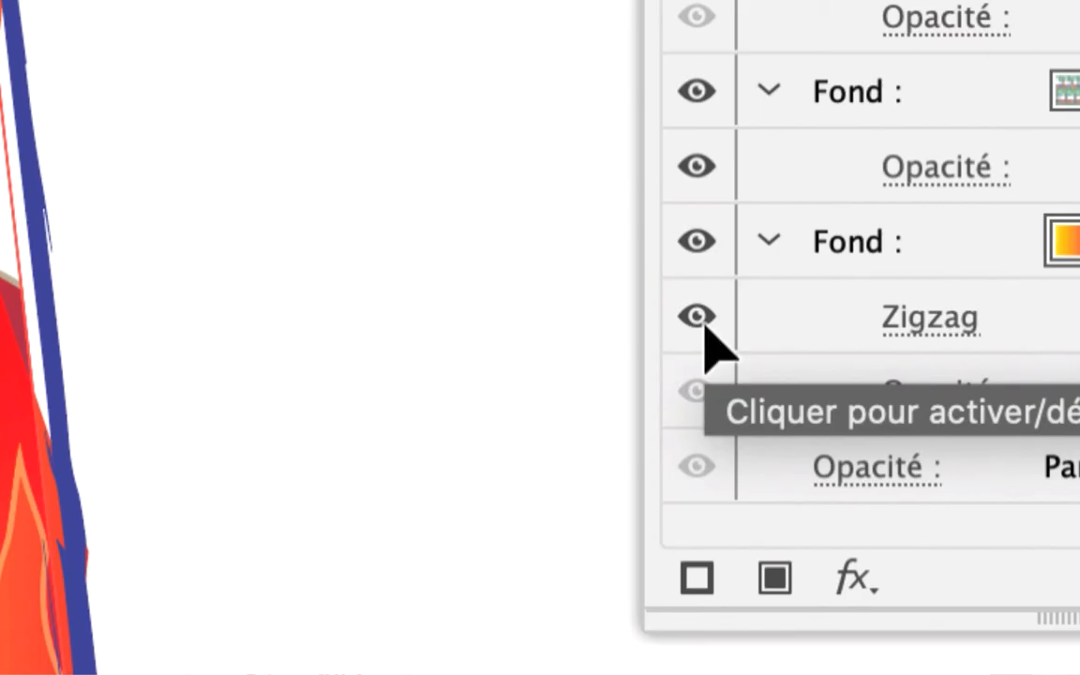
- Hide the Zigzag effect on the skirt's gradient fill, close its appearance attributes and deselect the skirt
click(697, 319)
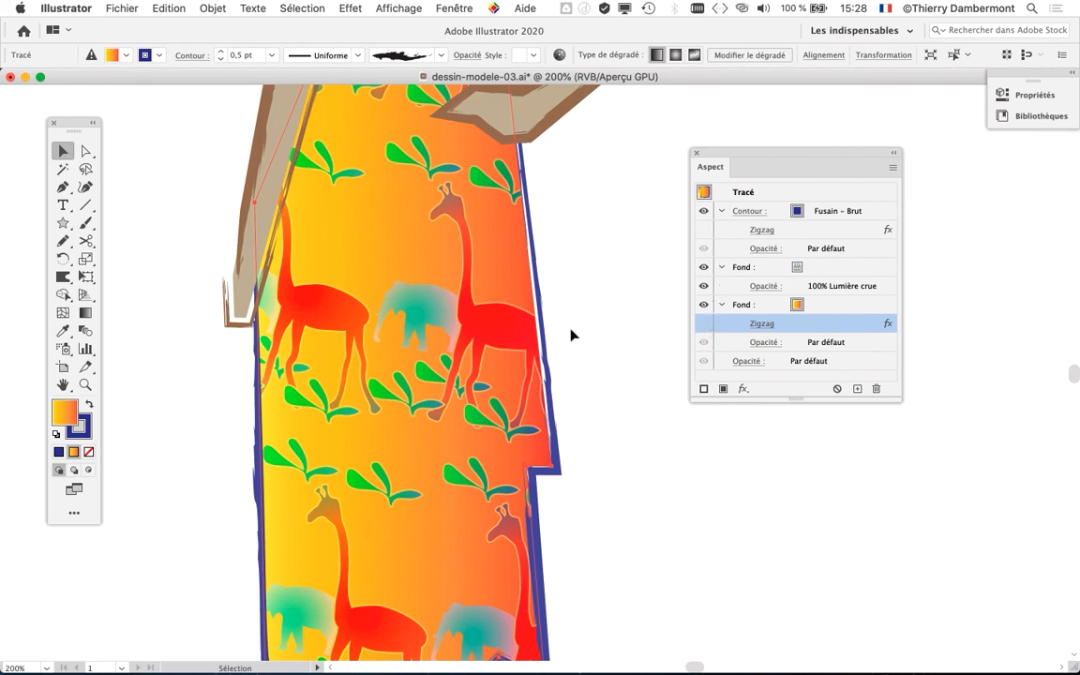
scroll(574, 337, down, 1)
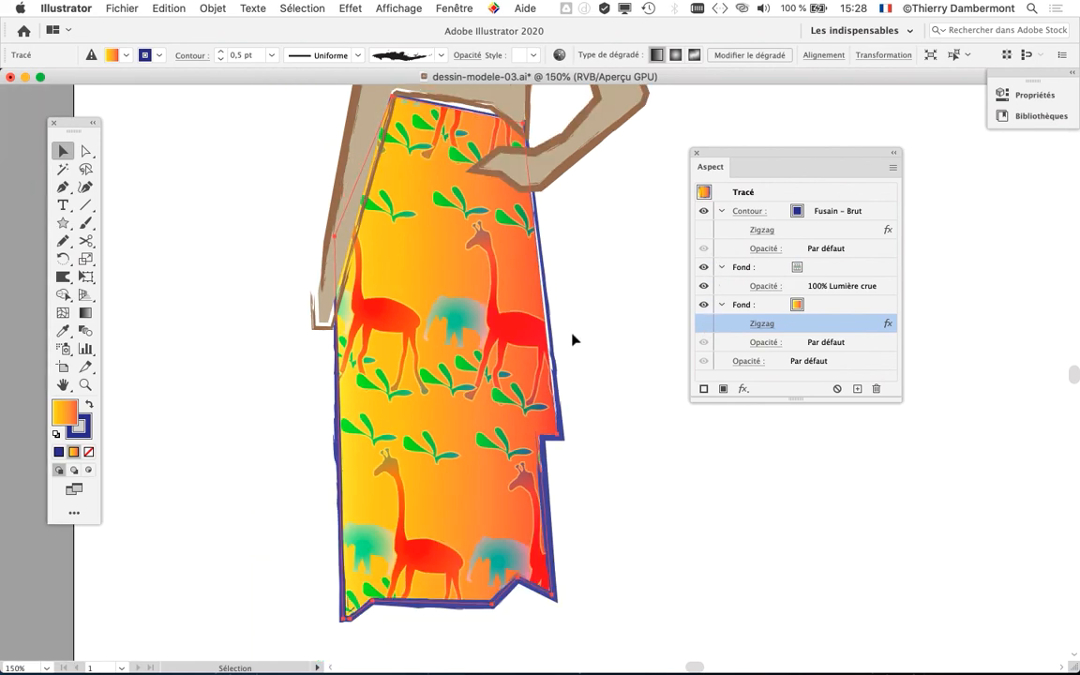
click(695, 152)
click(632, 301)
- Select the hair outline around the head and fill it with the beige swatch matching the torso
scroll(646, 330, down, 1)
drag(693, 257, 672, 388)
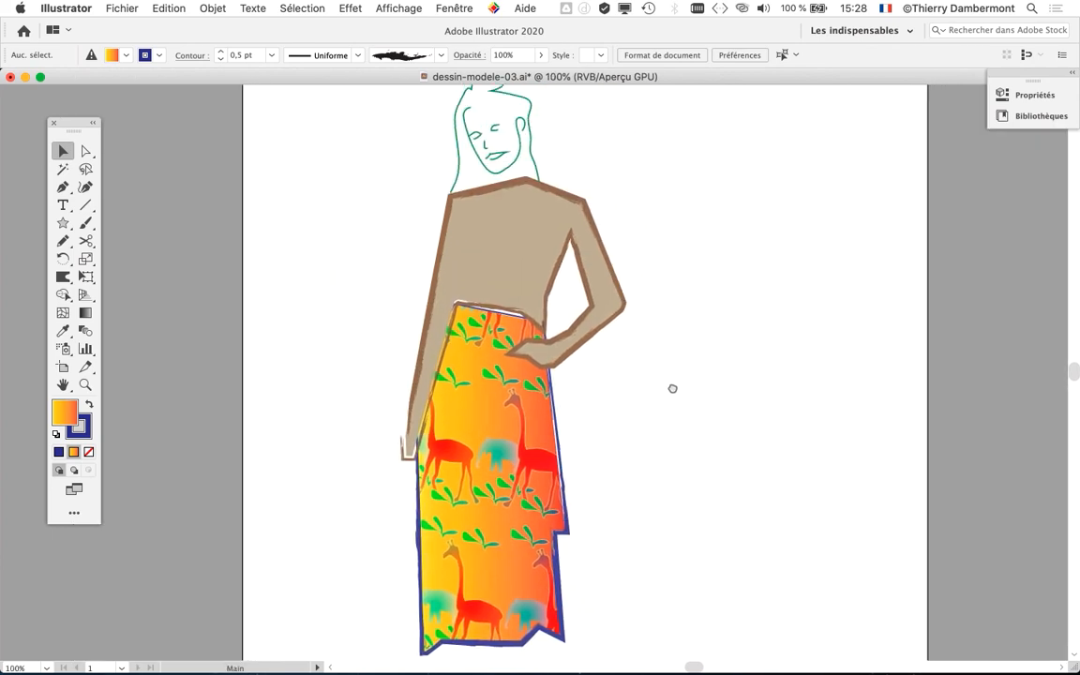
scroll(591, 176, up, 1)
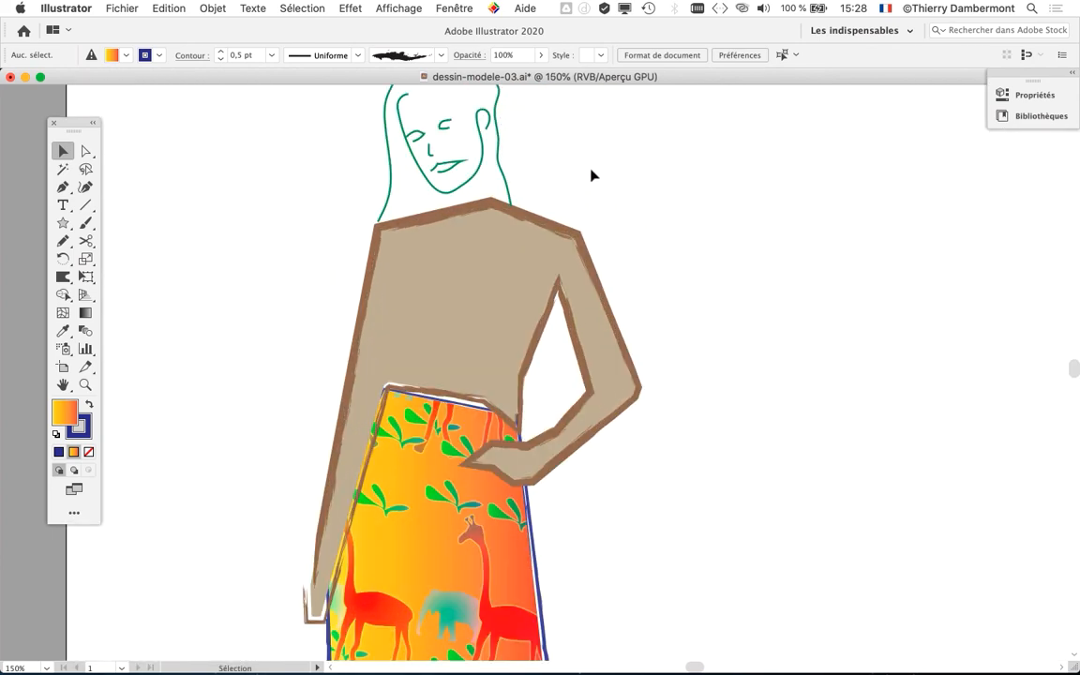
scroll(591, 175, up, 3)
scroll(592, 175, right, 2)
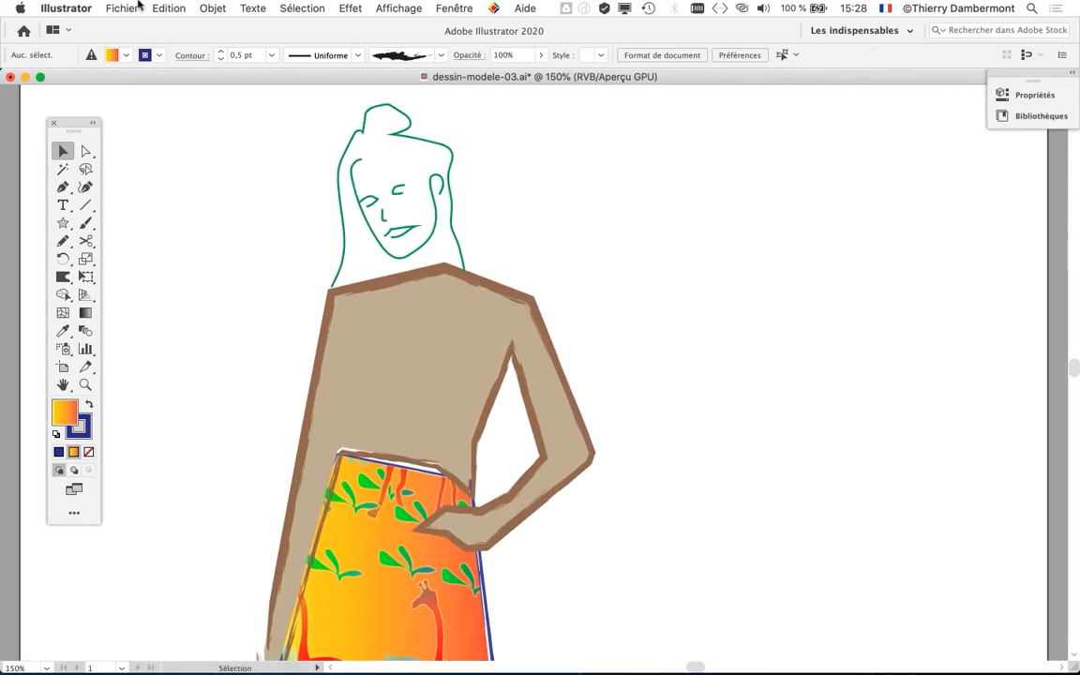
click(404, 142)
click(453, 7)
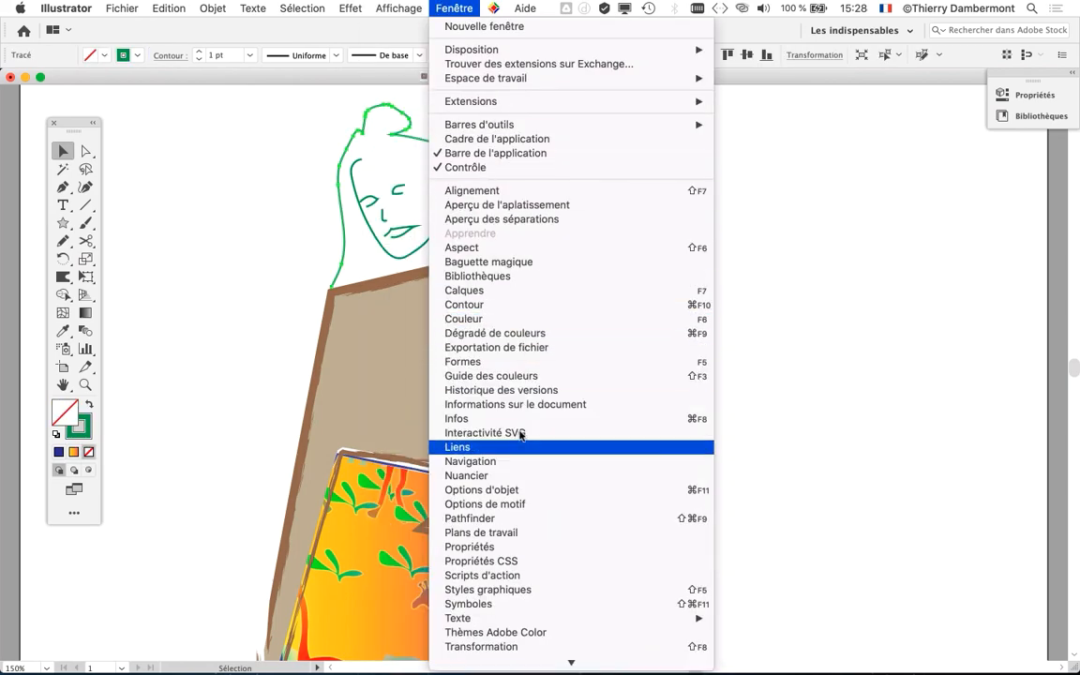
click(524, 476)
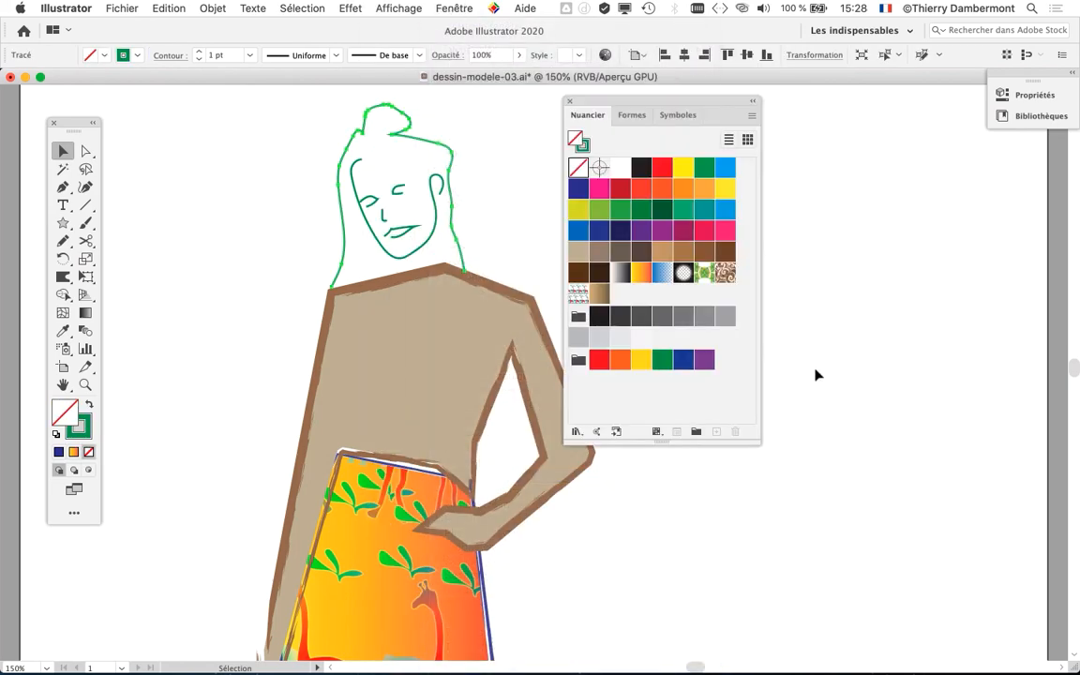
click(581, 253)
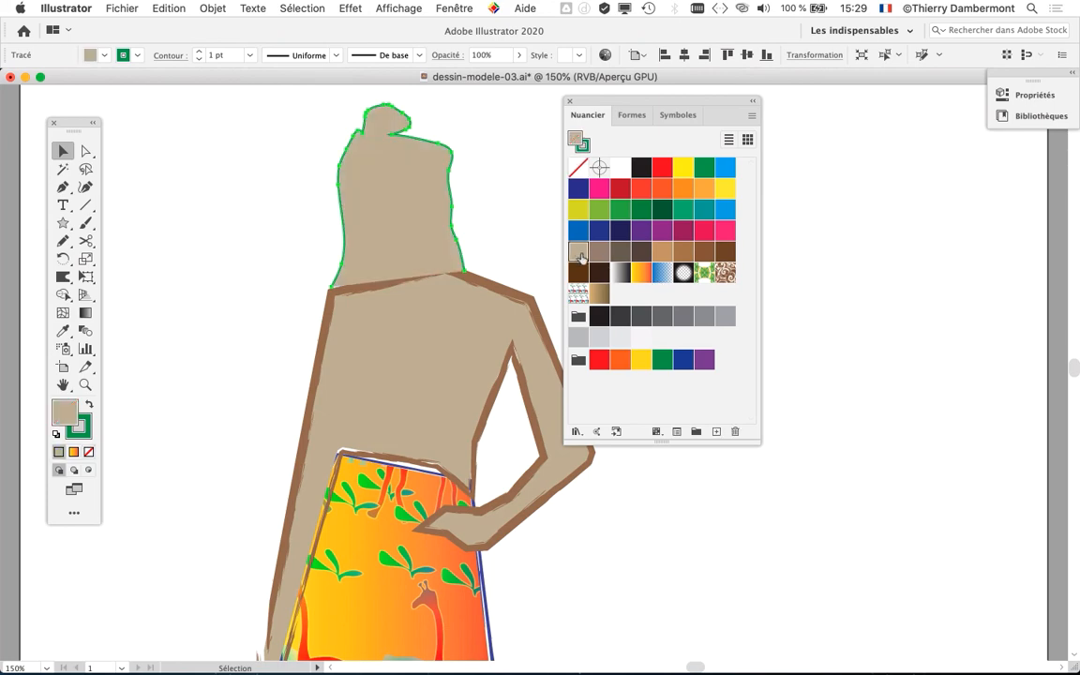
- Expand the figure layer and move the filled hair path beneath the facial features, just above buste et bras
click(454, 7)
click(445, 286)
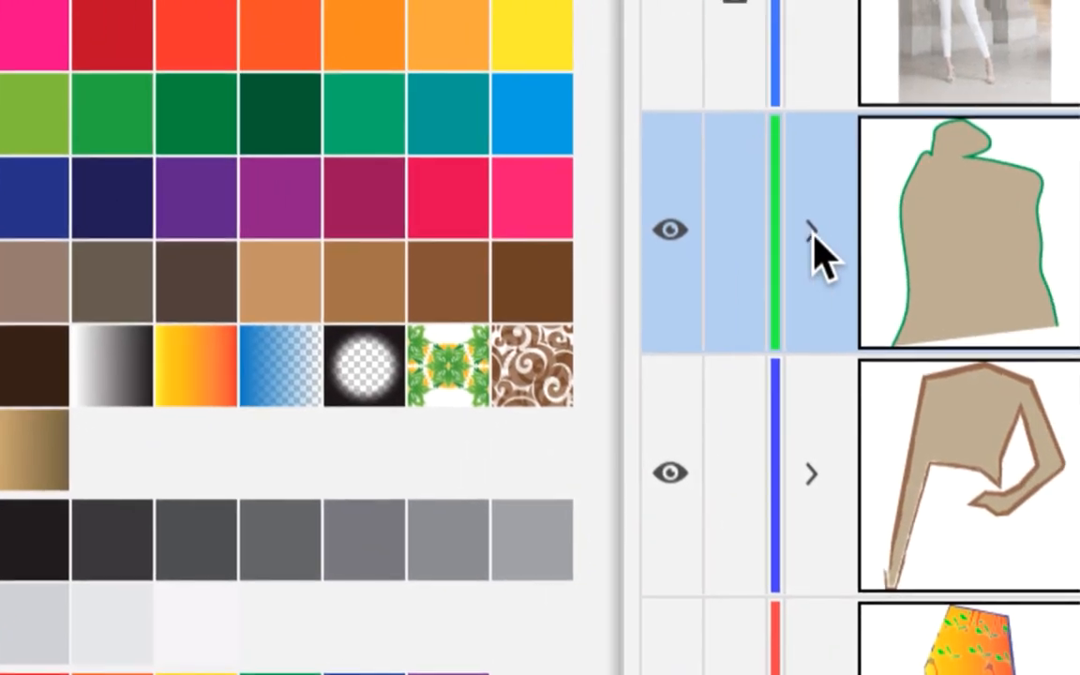
click(868, 210)
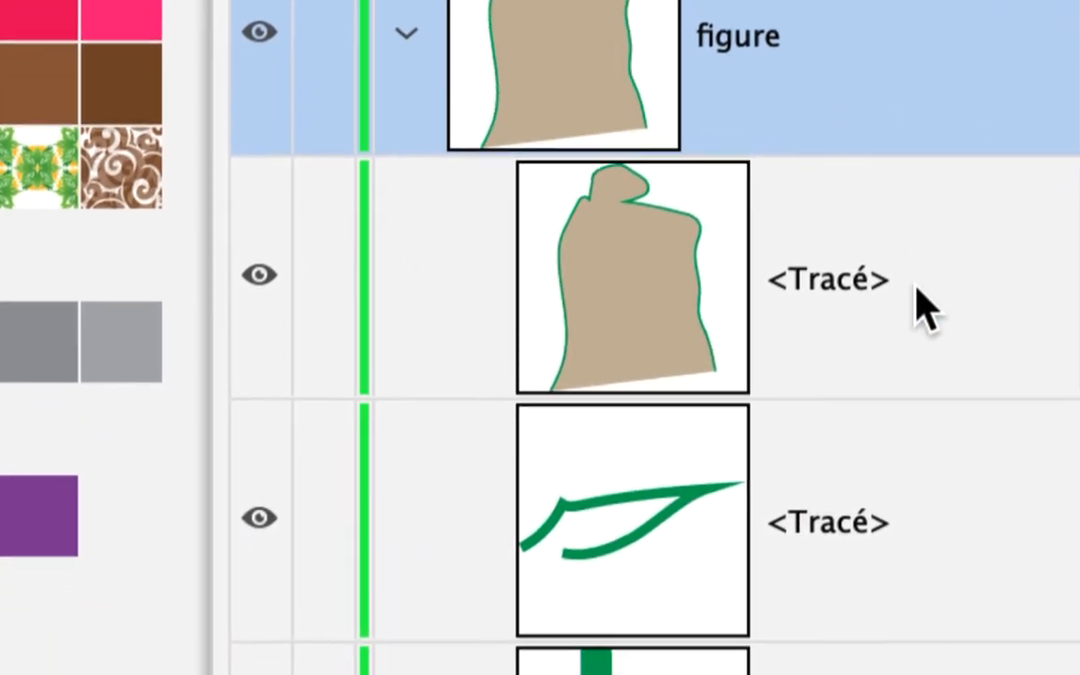
drag(915, 290, 996, 32)
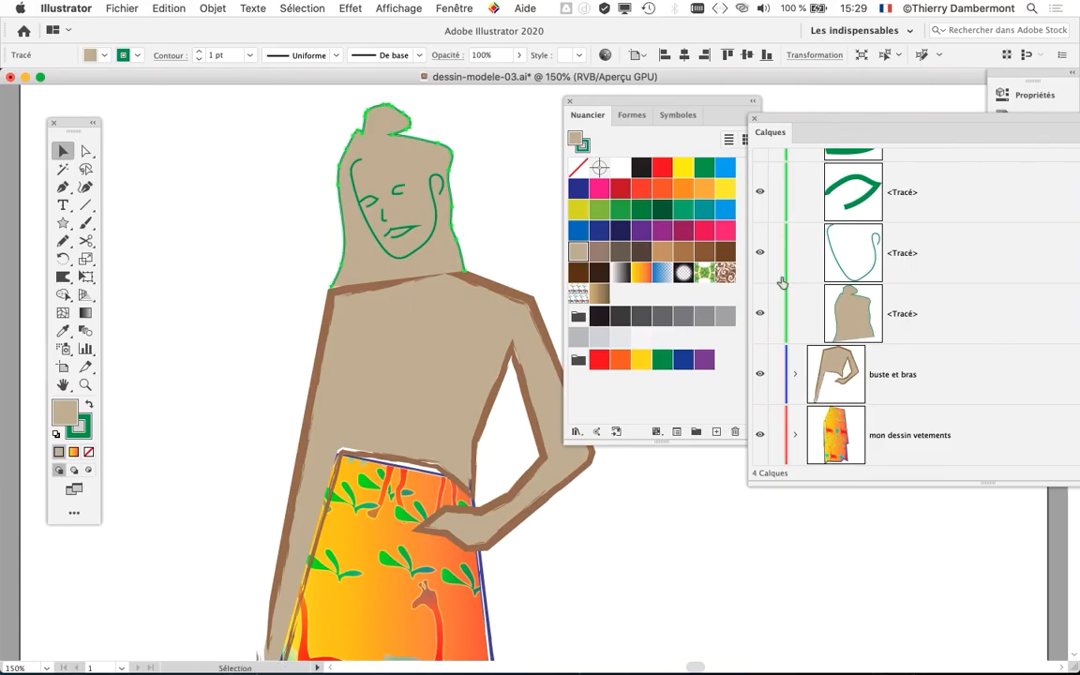
click(494, 214)
- Select the face-and-ear contour and fill it with the greyish-brown swatch
scroll(404, 210, up, 1)
drag(360, 315, 307, 370)
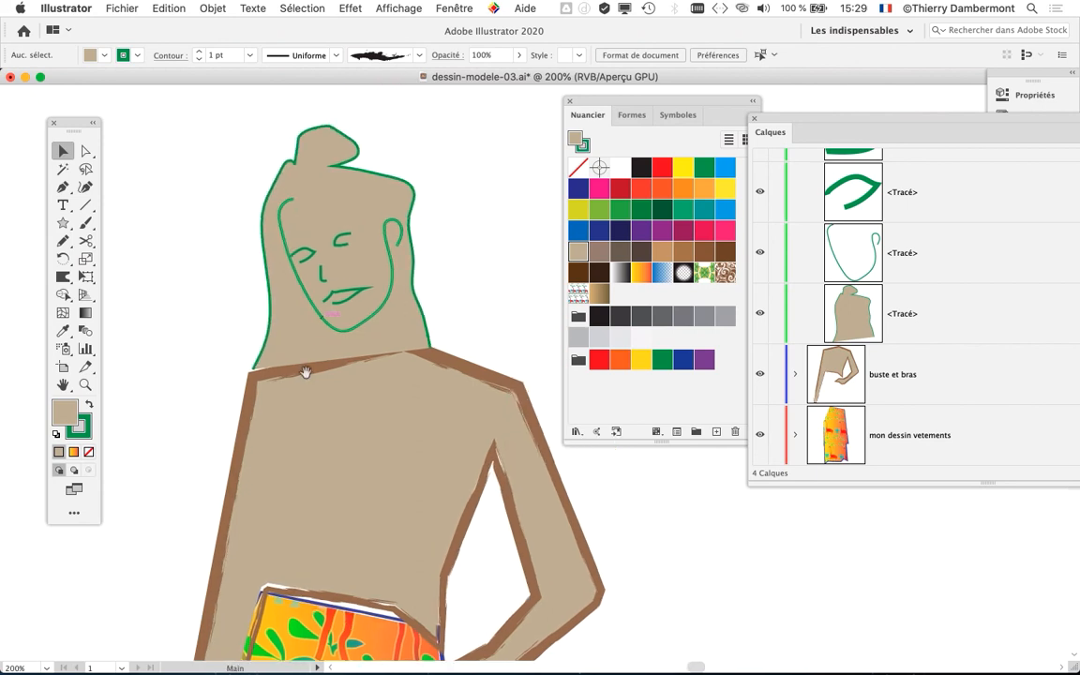
click(357, 320)
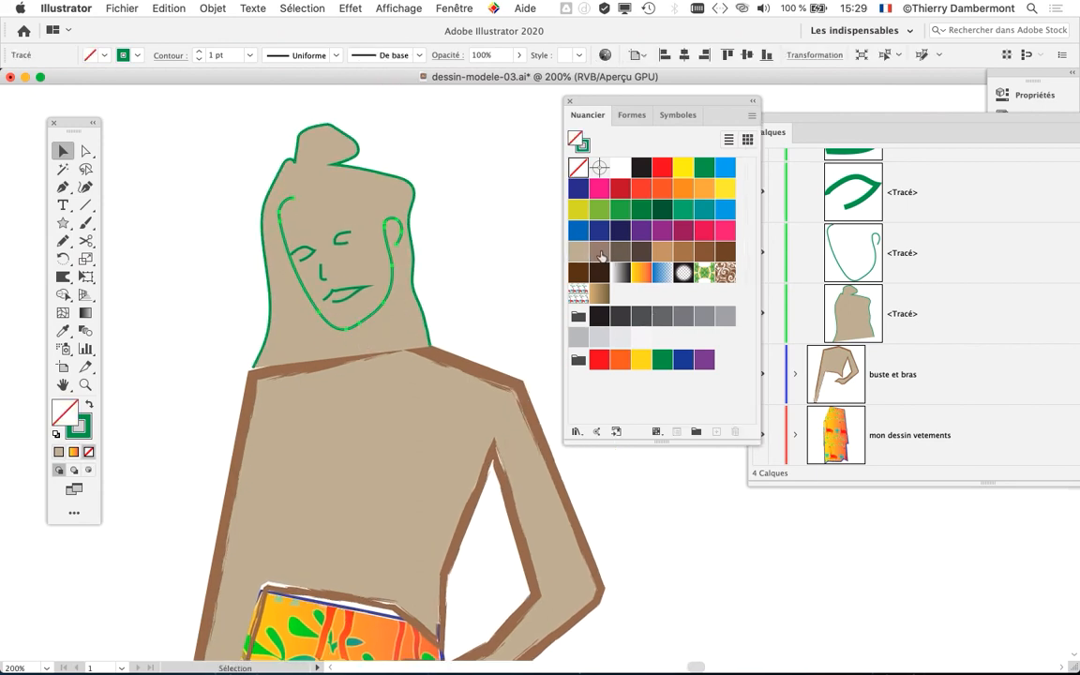
click(600, 253)
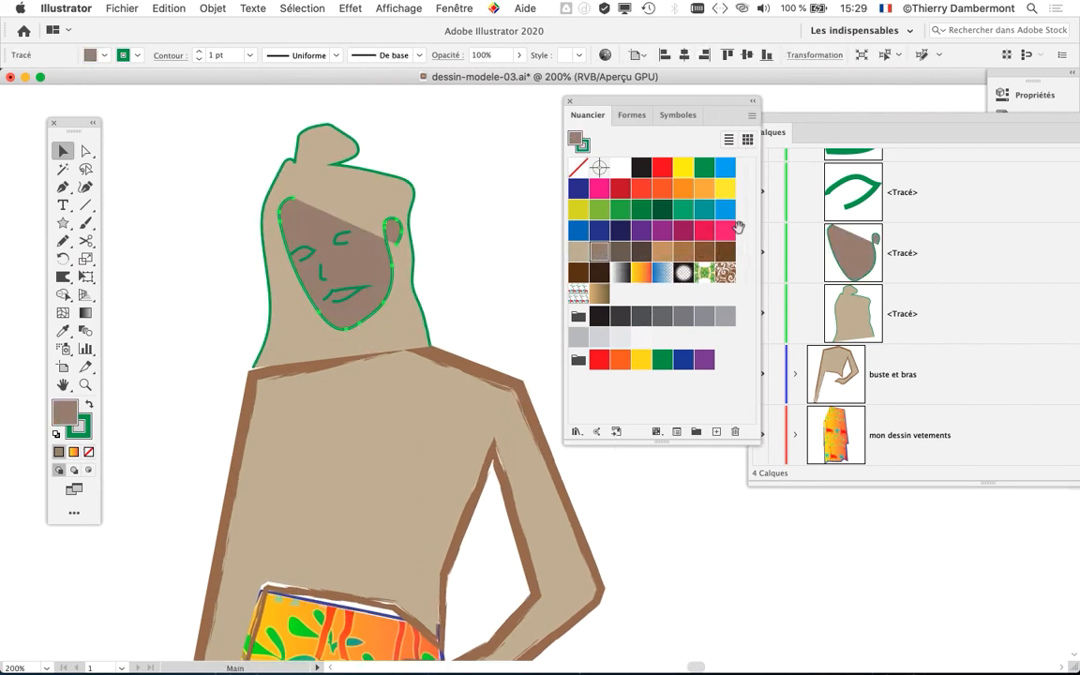
- Select both eyes, the nose and the mouth together and fill them with white
drag(495, 288, 450, 322)
scroll(285, 288, up, 2)
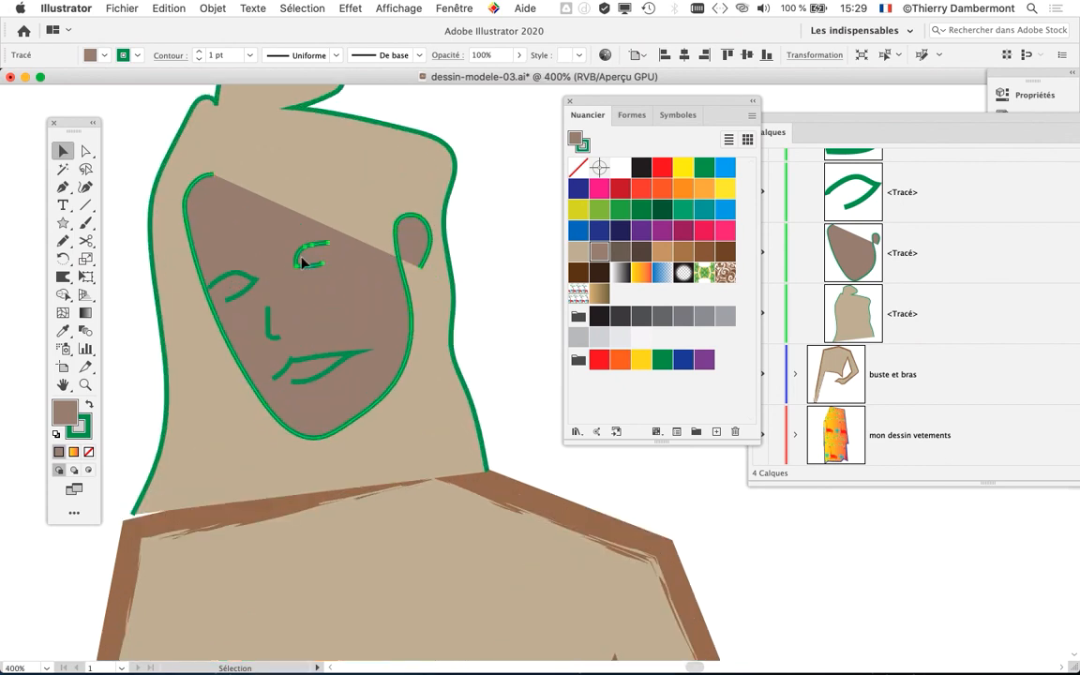
click(299, 258)
shift+click(248, 281)
shift+click(268, 322)
shift+click(293, 367)
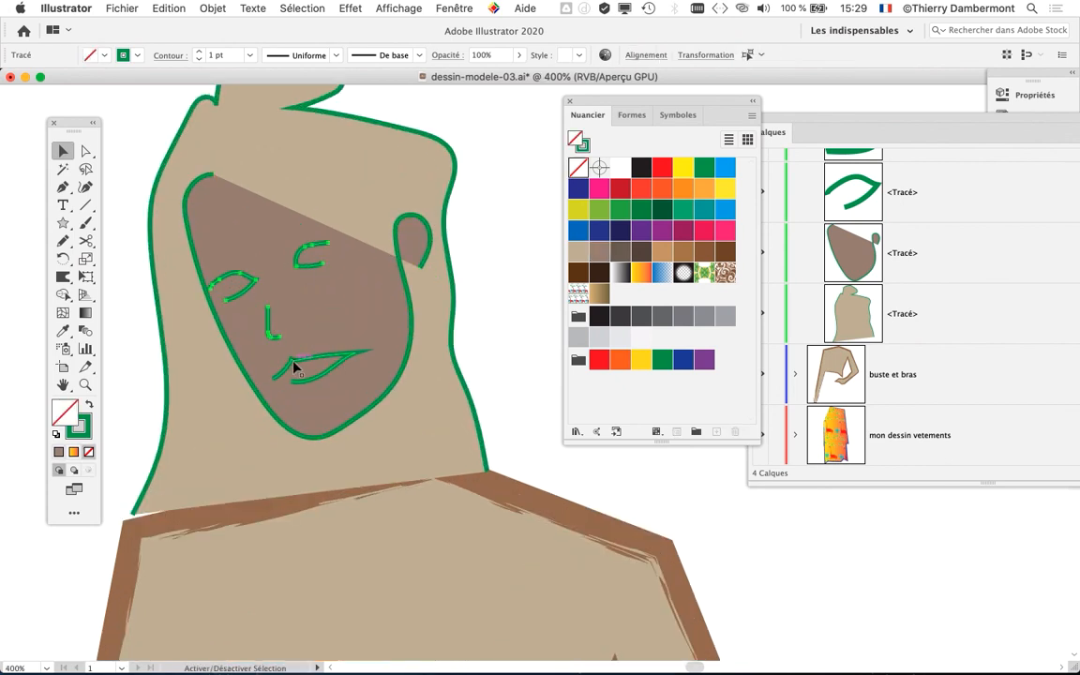
click(621, 168)
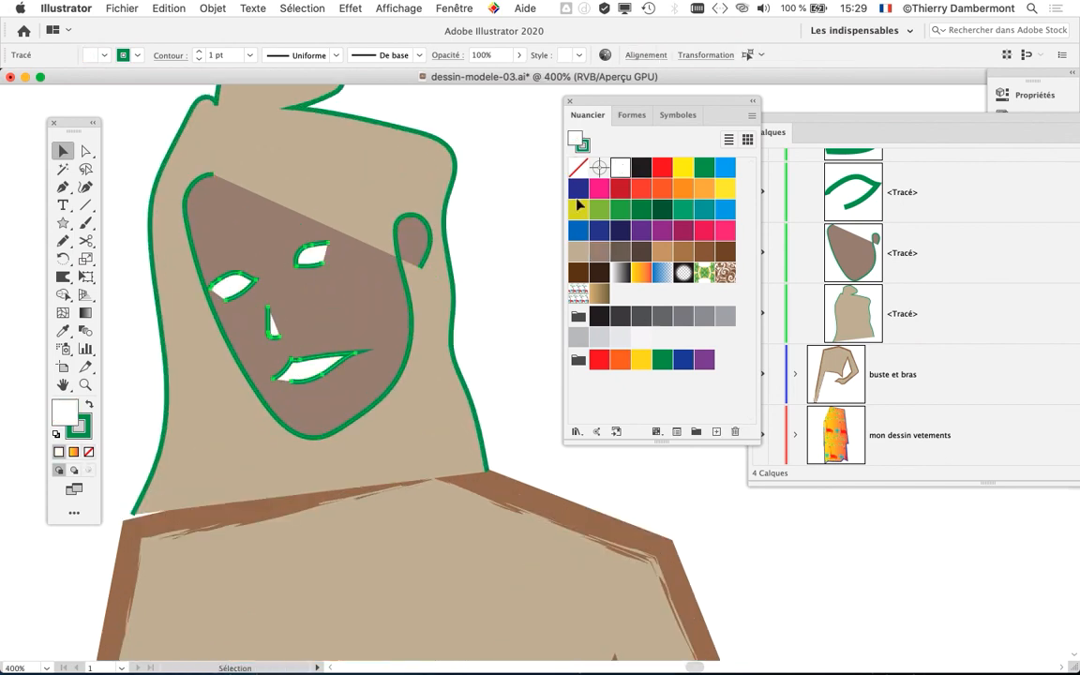
- Try the light beige swatch on the face-and-ear shape, then refill it with the greyish-brown C=40 M=45 J=50 N=5
click(506, 252)
scroll(504, 259, down, 1)
click(439, 241)
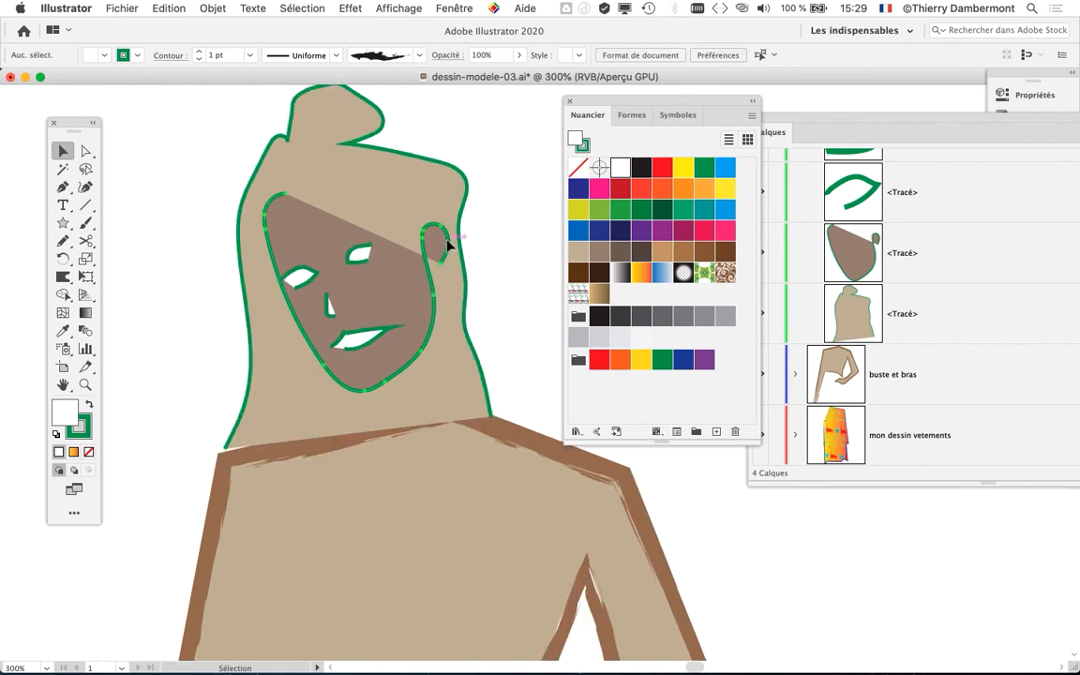
click(581, 254)
click(596, 254)
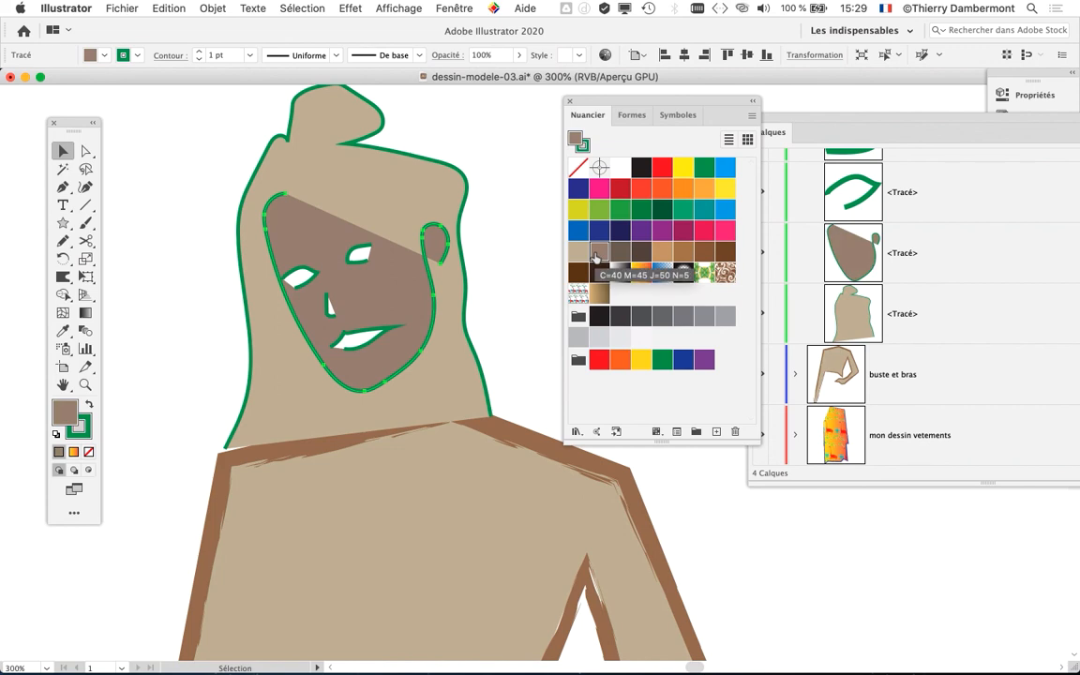
click(499, 296)
- Fill the hair shape around the head with the dark greyish-brown swatch, one shade darker than the face
scroll(506, 282, down, 3)
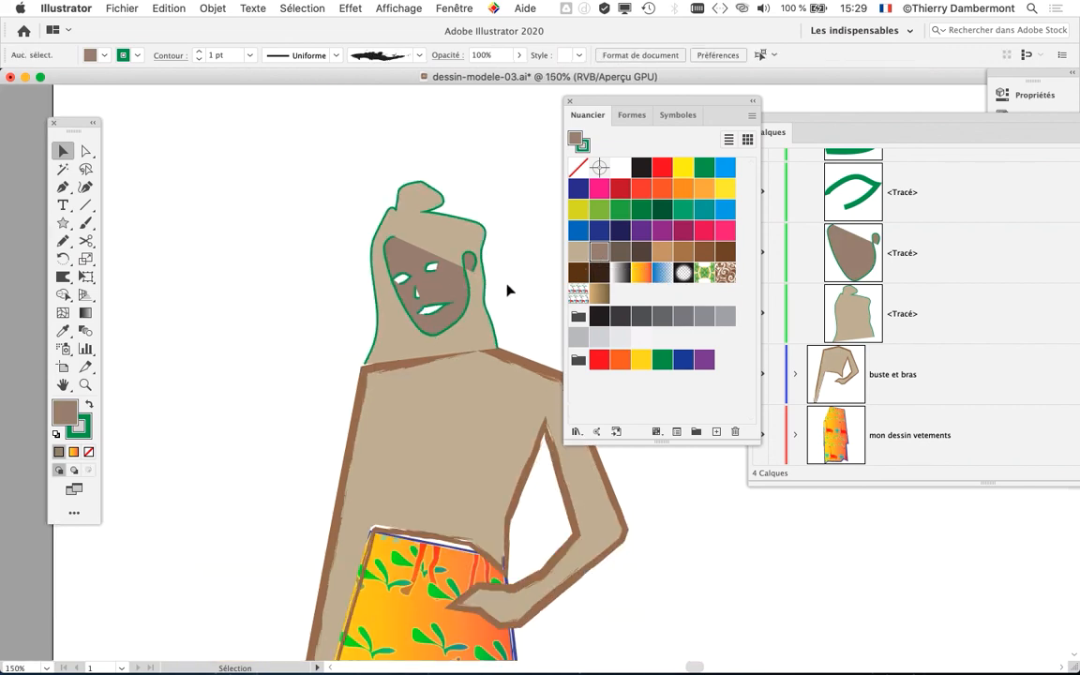
click(495, 265)
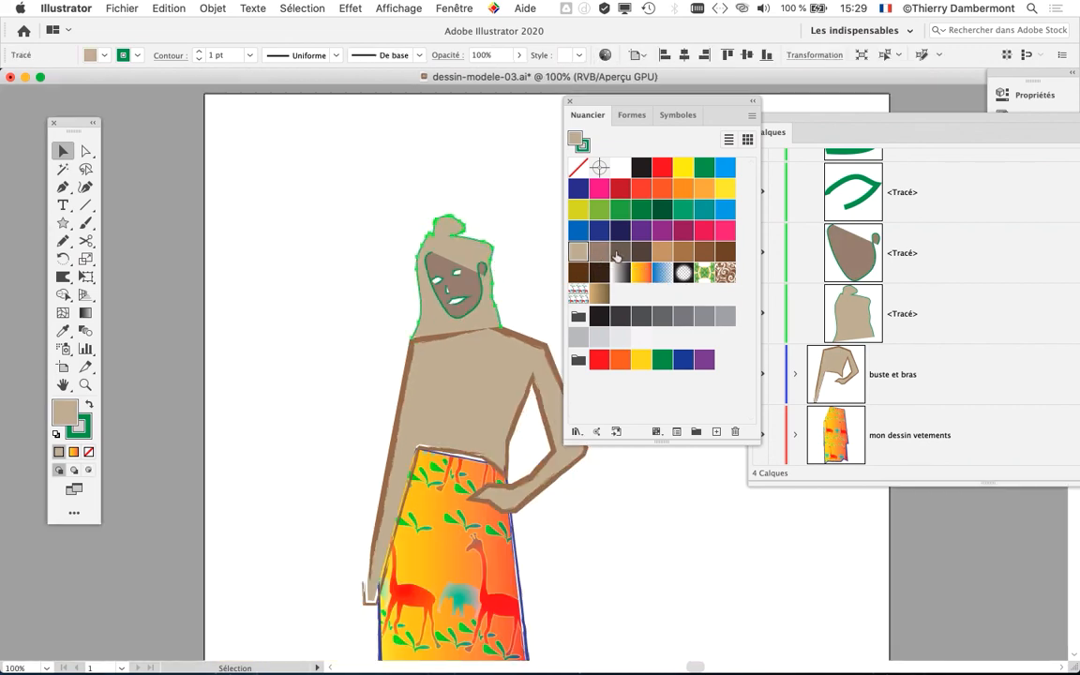
click(617, 255)
click(536, 298)
scroll(535, 305, down, 1)
drag(443, 319, 311, 308)
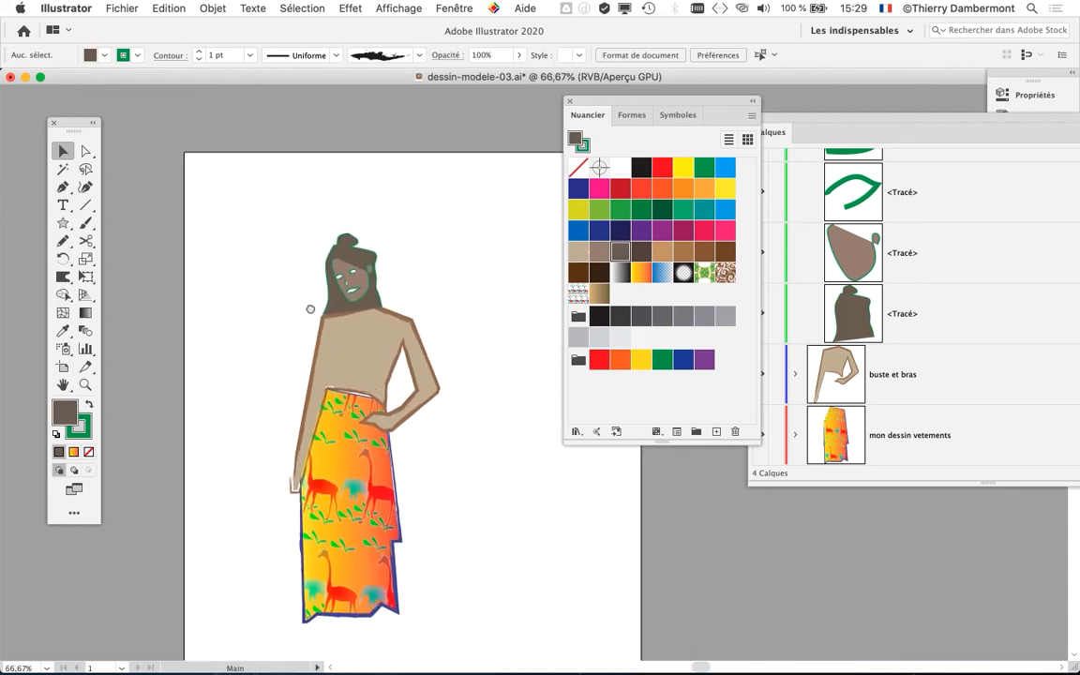
scroll(310, 309, up, 3)
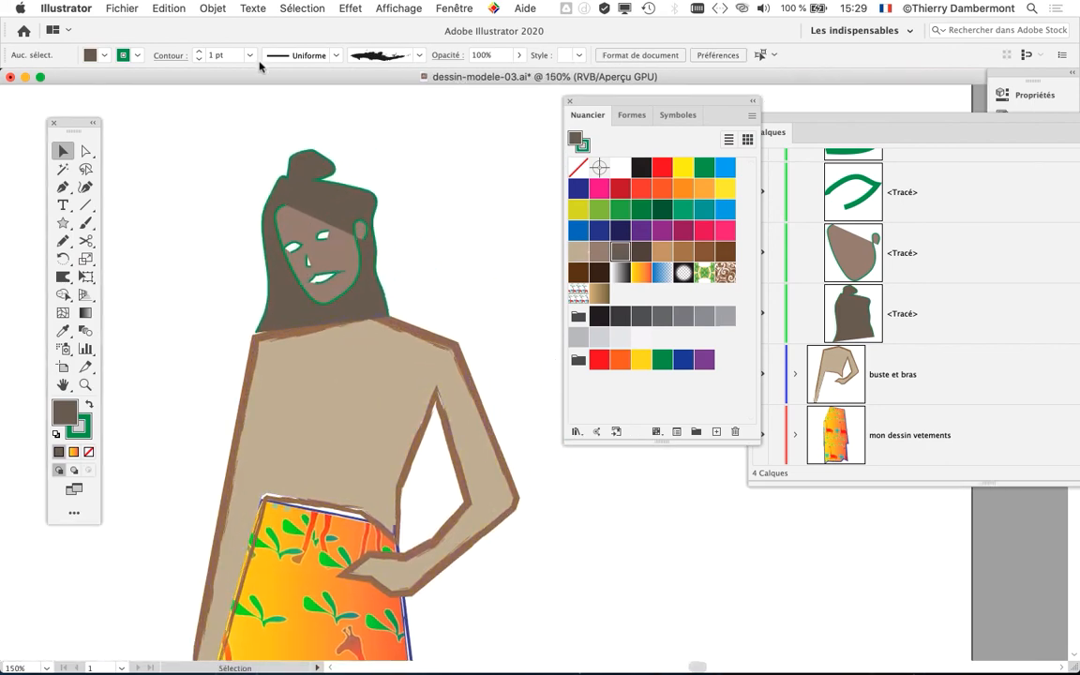
- Save a new version of the document as dessin-modele-04.ai in the same folder
click(120, 9)
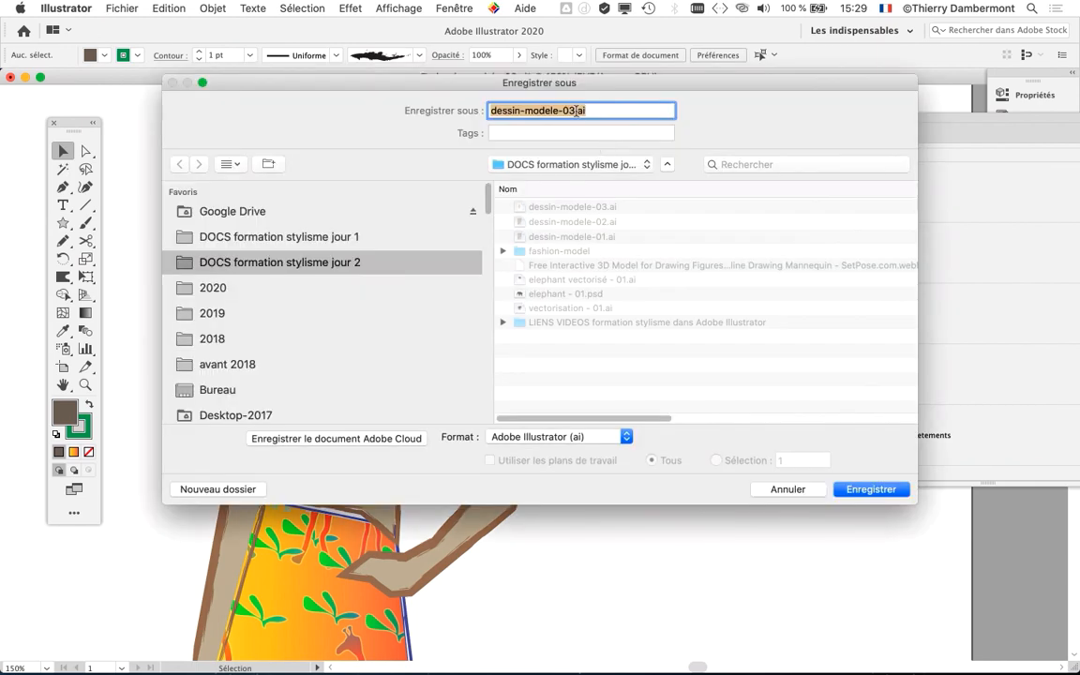
click(576, 111)
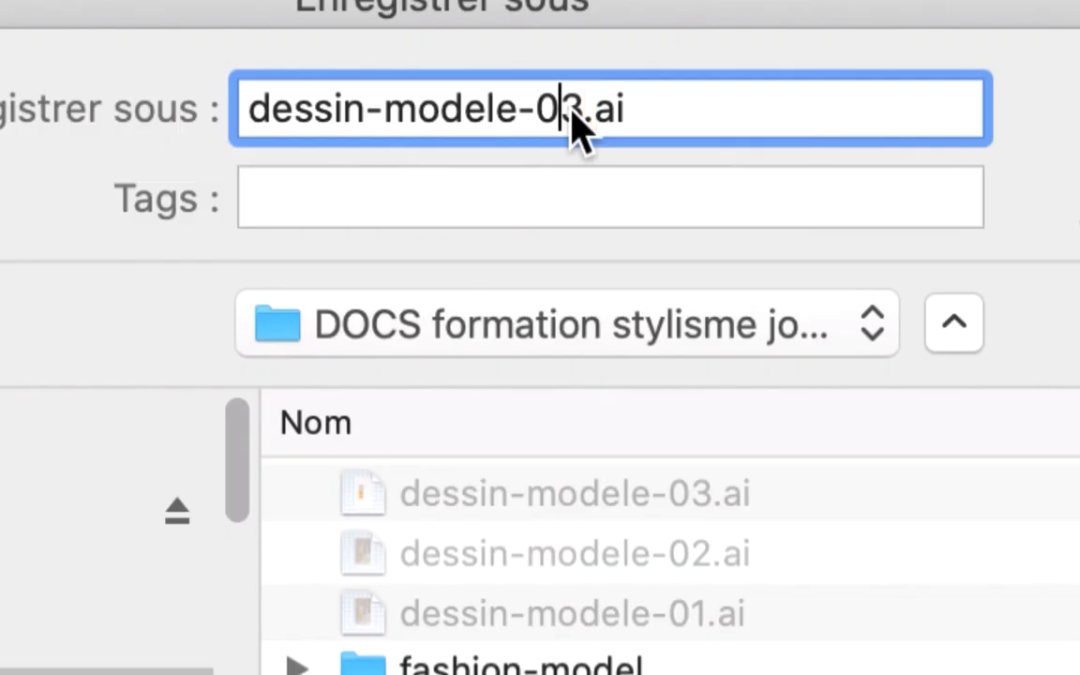
key(shift+Right)
text(4)
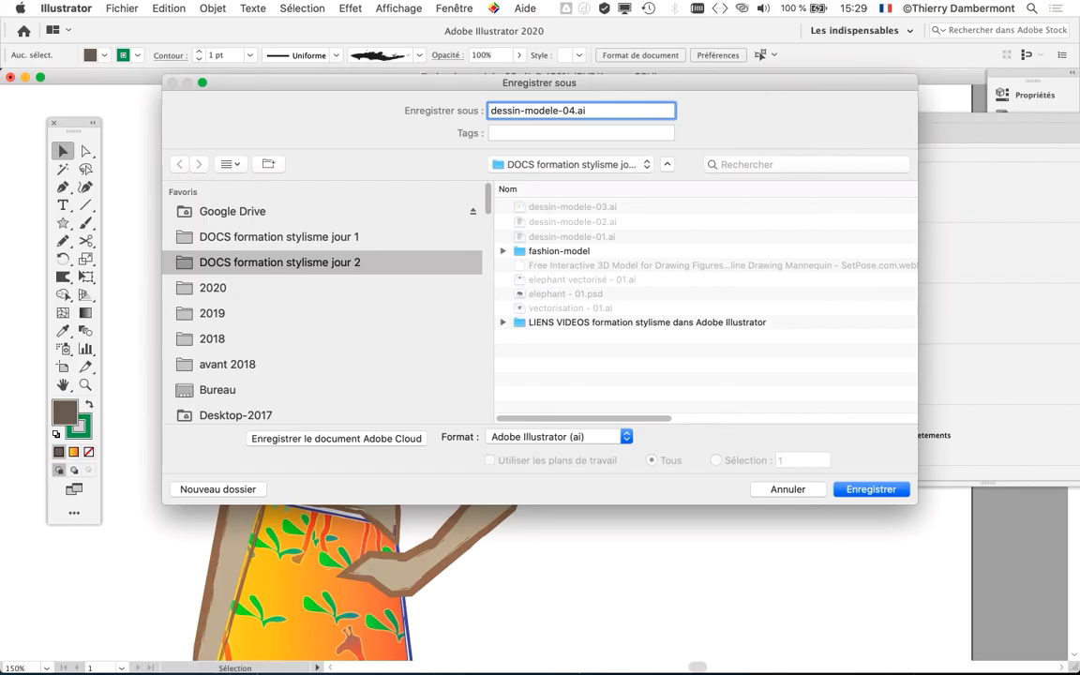
key(Return)
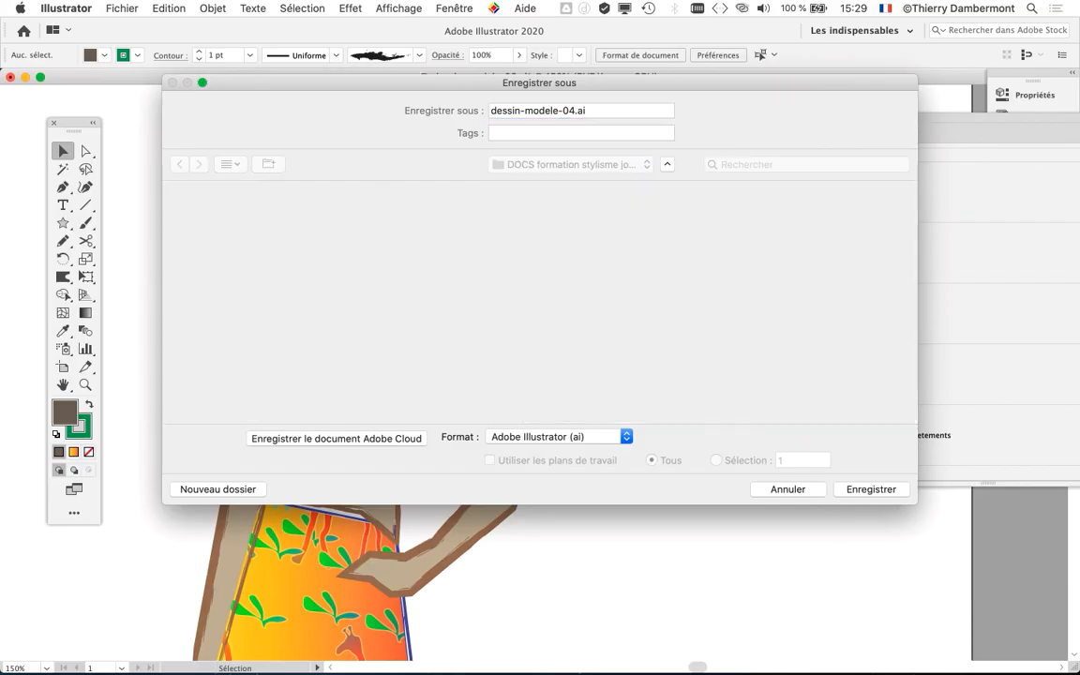